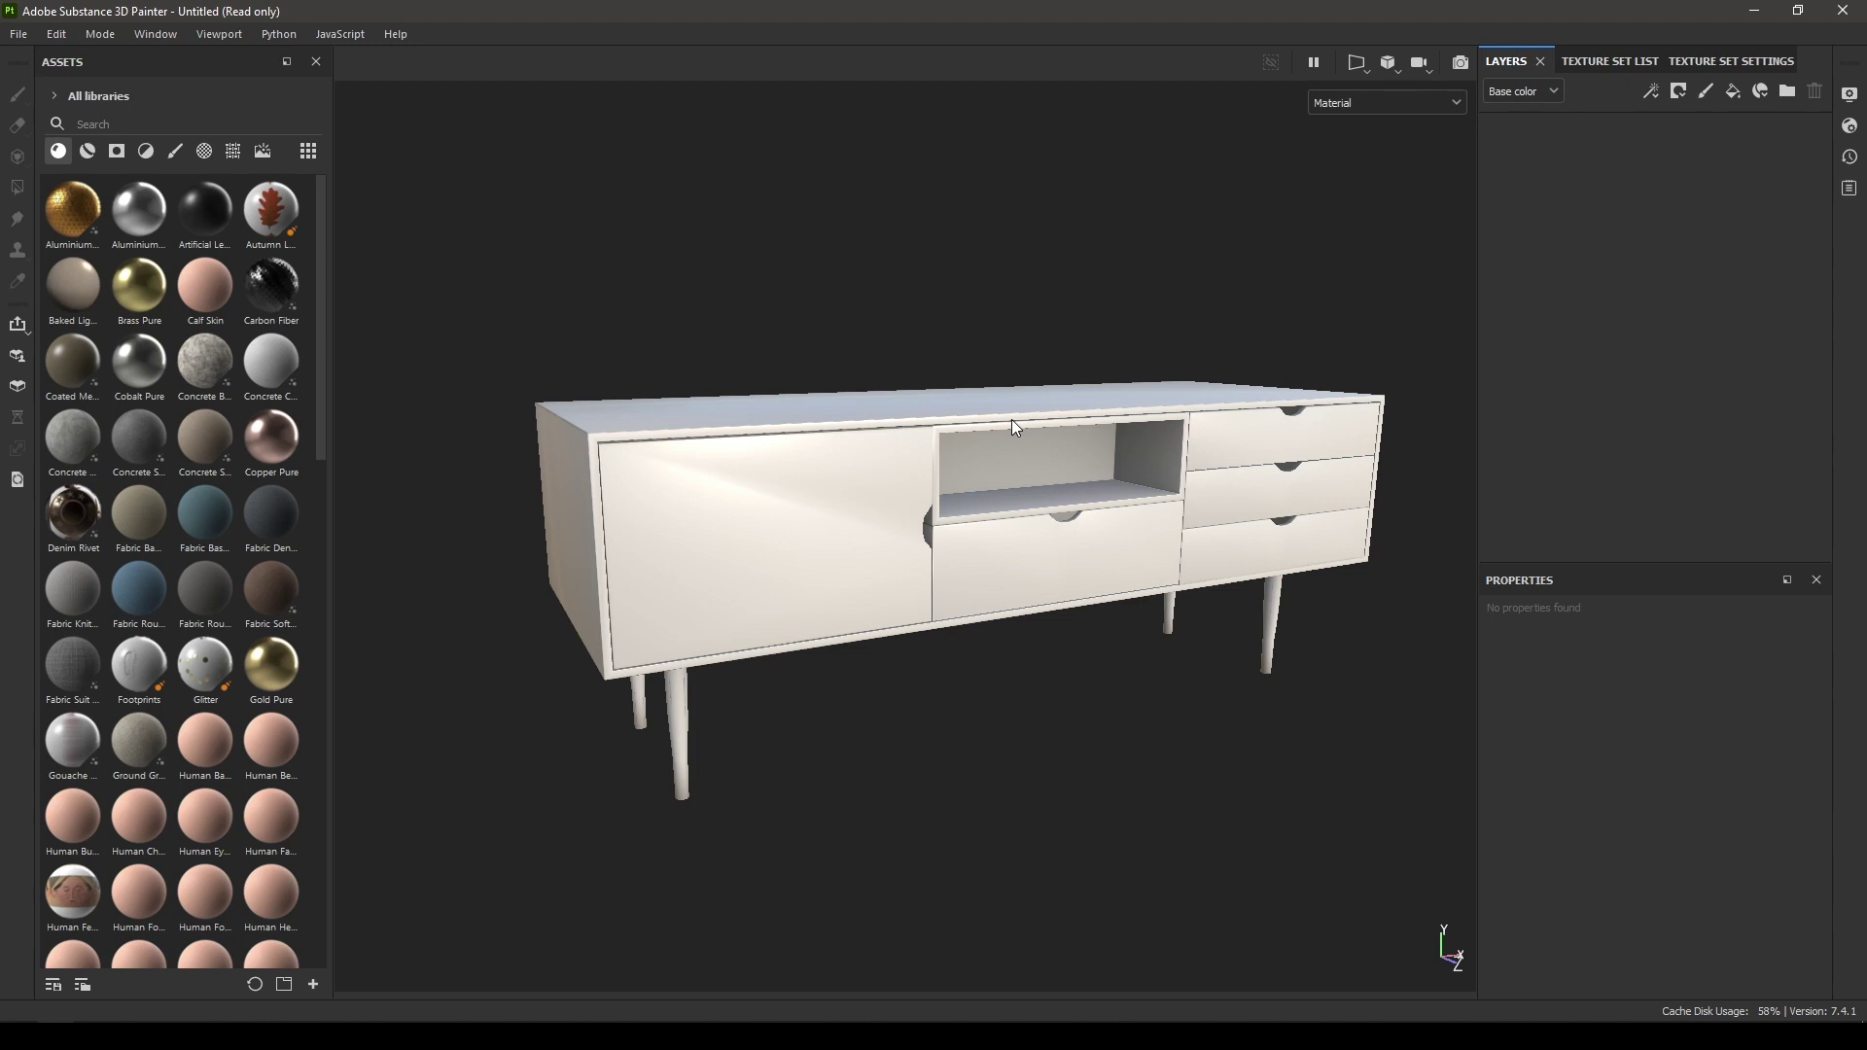
Step: Examine the untextured cabinet model from several angles and distances
left_click_drag(1011, 420, 846, 447, "alt")
right_click_drag(846, 448, 881, 648, "alt")
middle_click_drag(875, 653, 545, 671, "alt")
right_click_drag(546, 671, 540, 574, "alt")
middle_click_drag(539, 574, 788, 574, "alt")
left_click_drag(787, 574, 901, 496, "alt")
right_click_drag(901, 496, 926, 491, "alt")
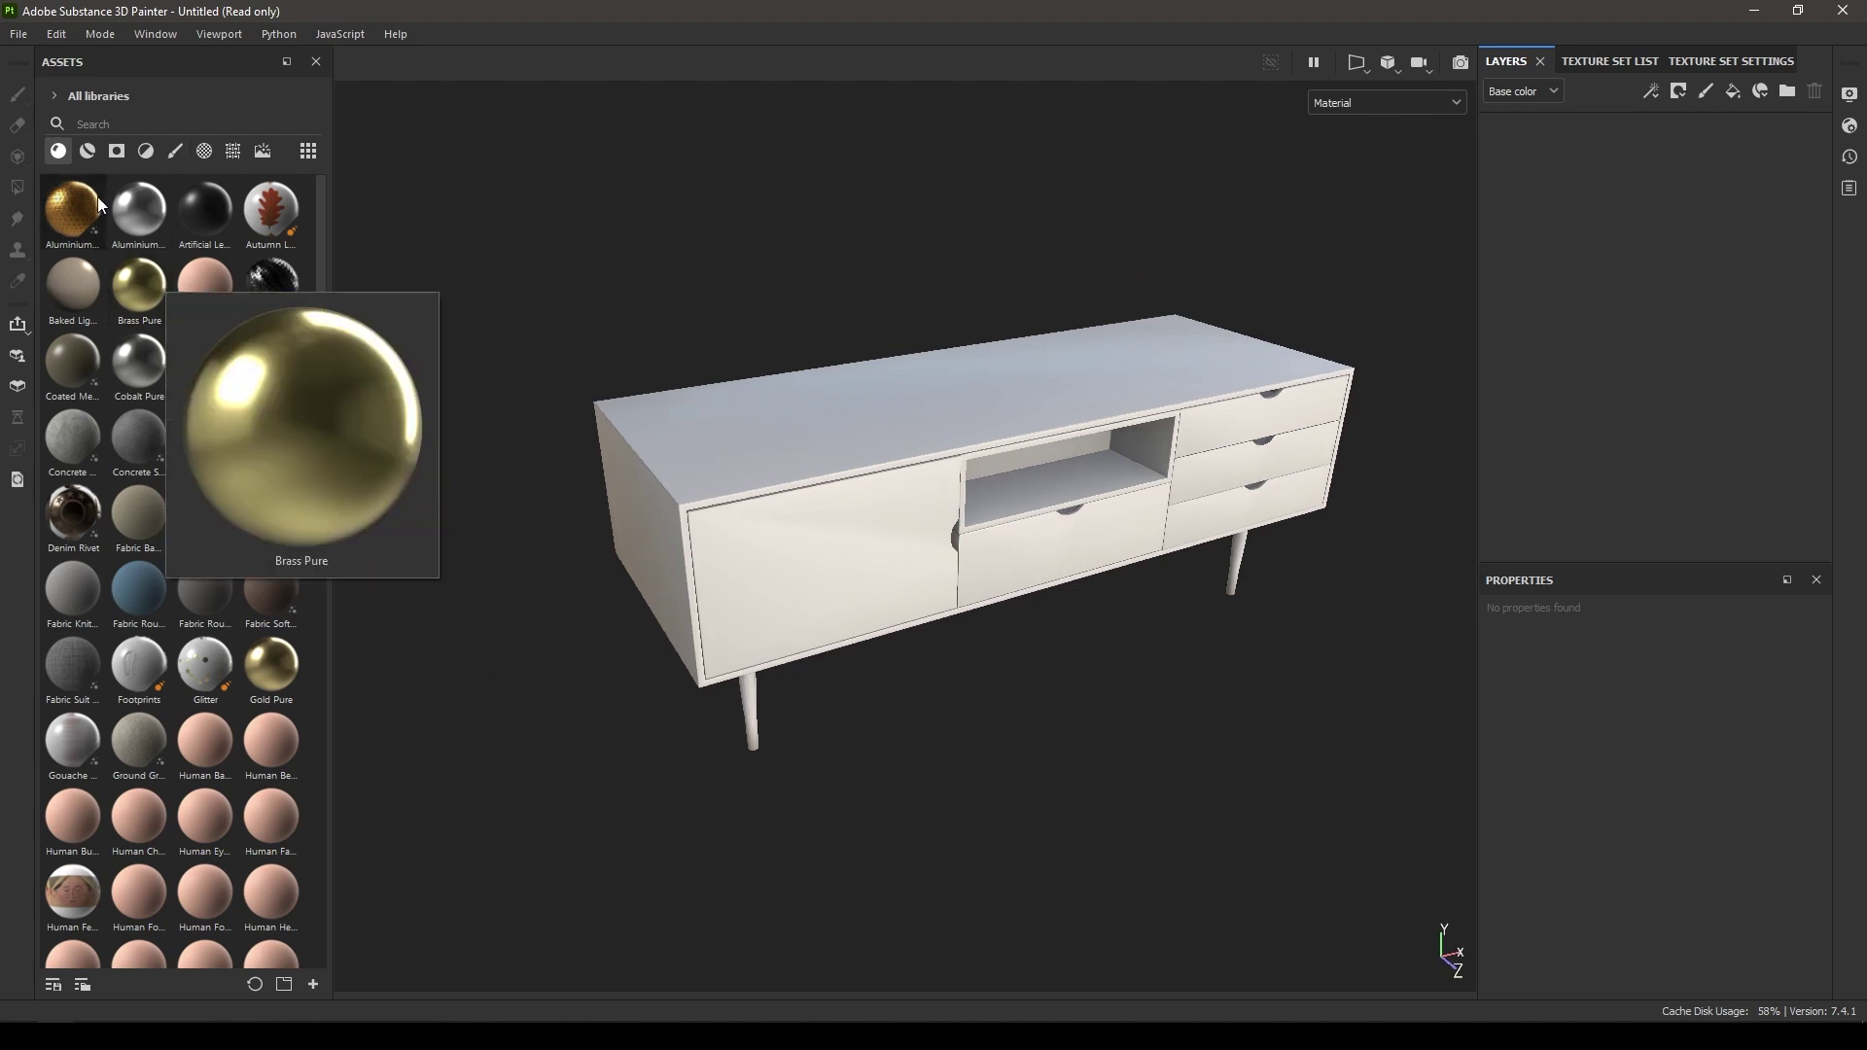
Step: Browse the materials, smart materials and smart masks in the asset library, ending on the materials
mouse_move(160, 521)
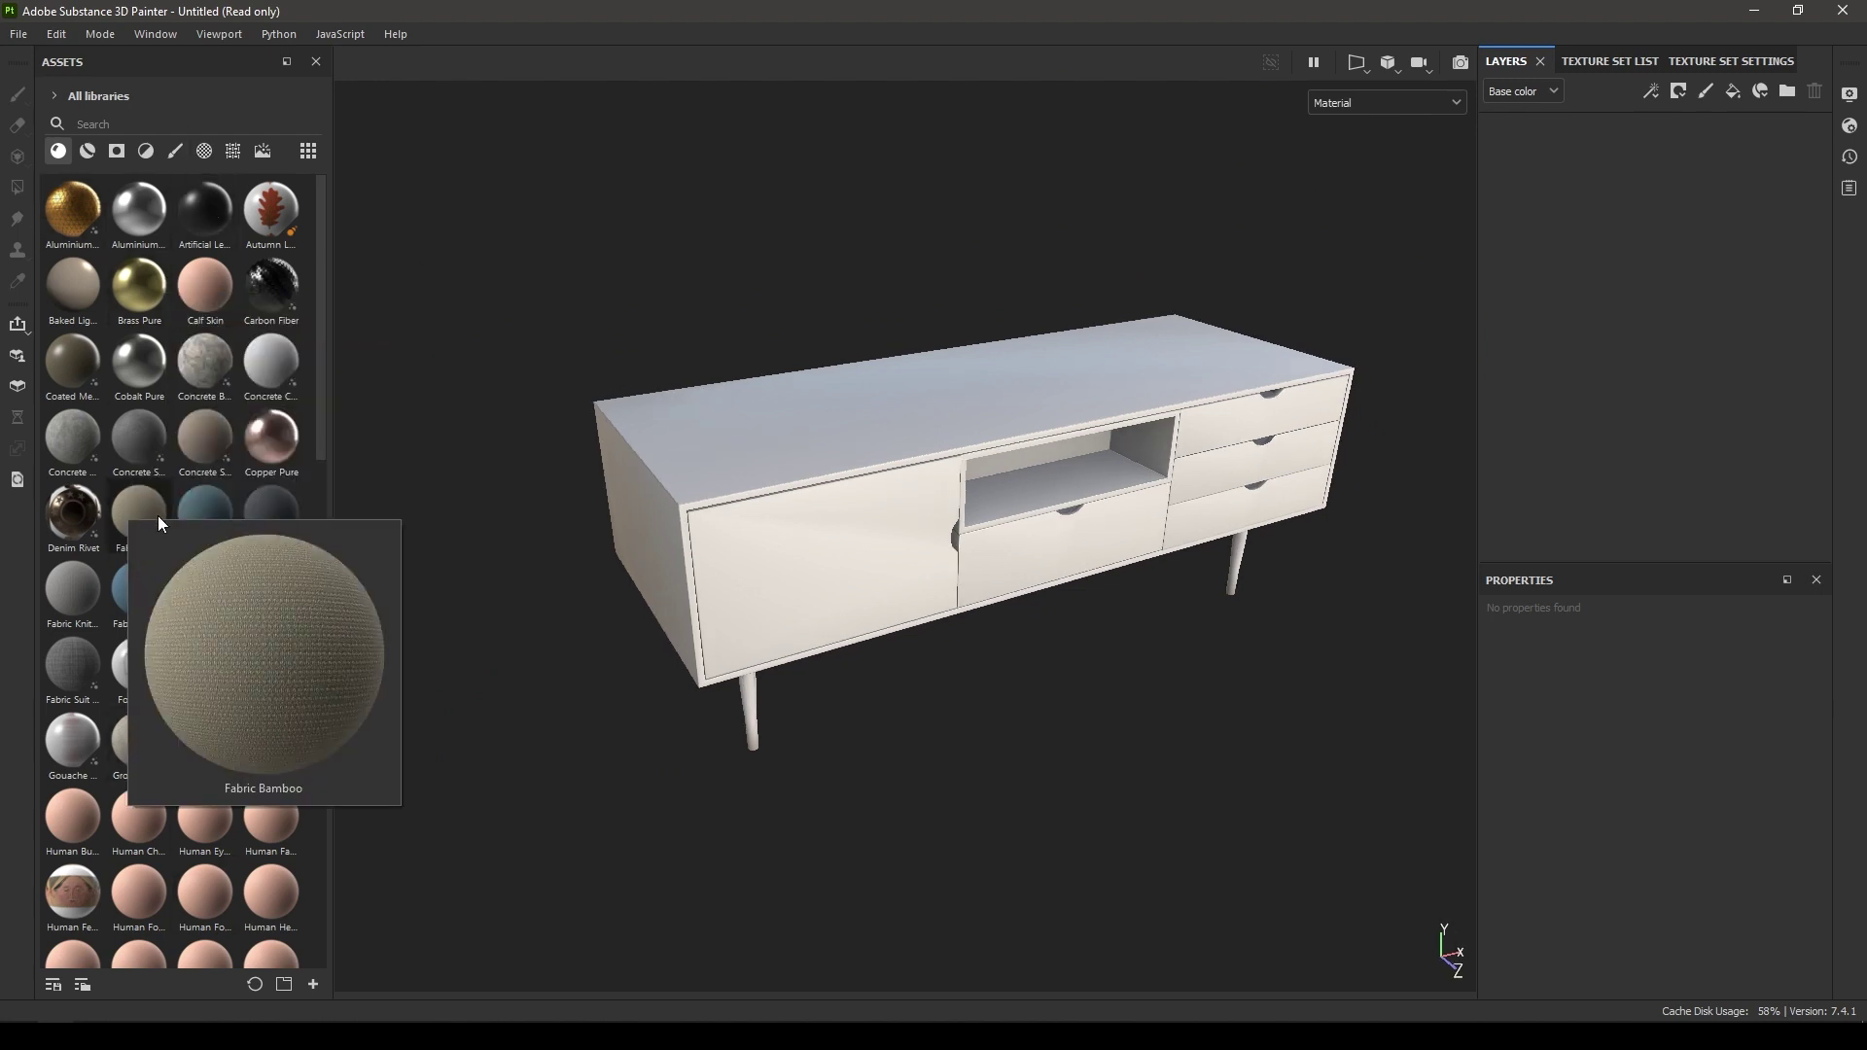
left_click(90, 157)
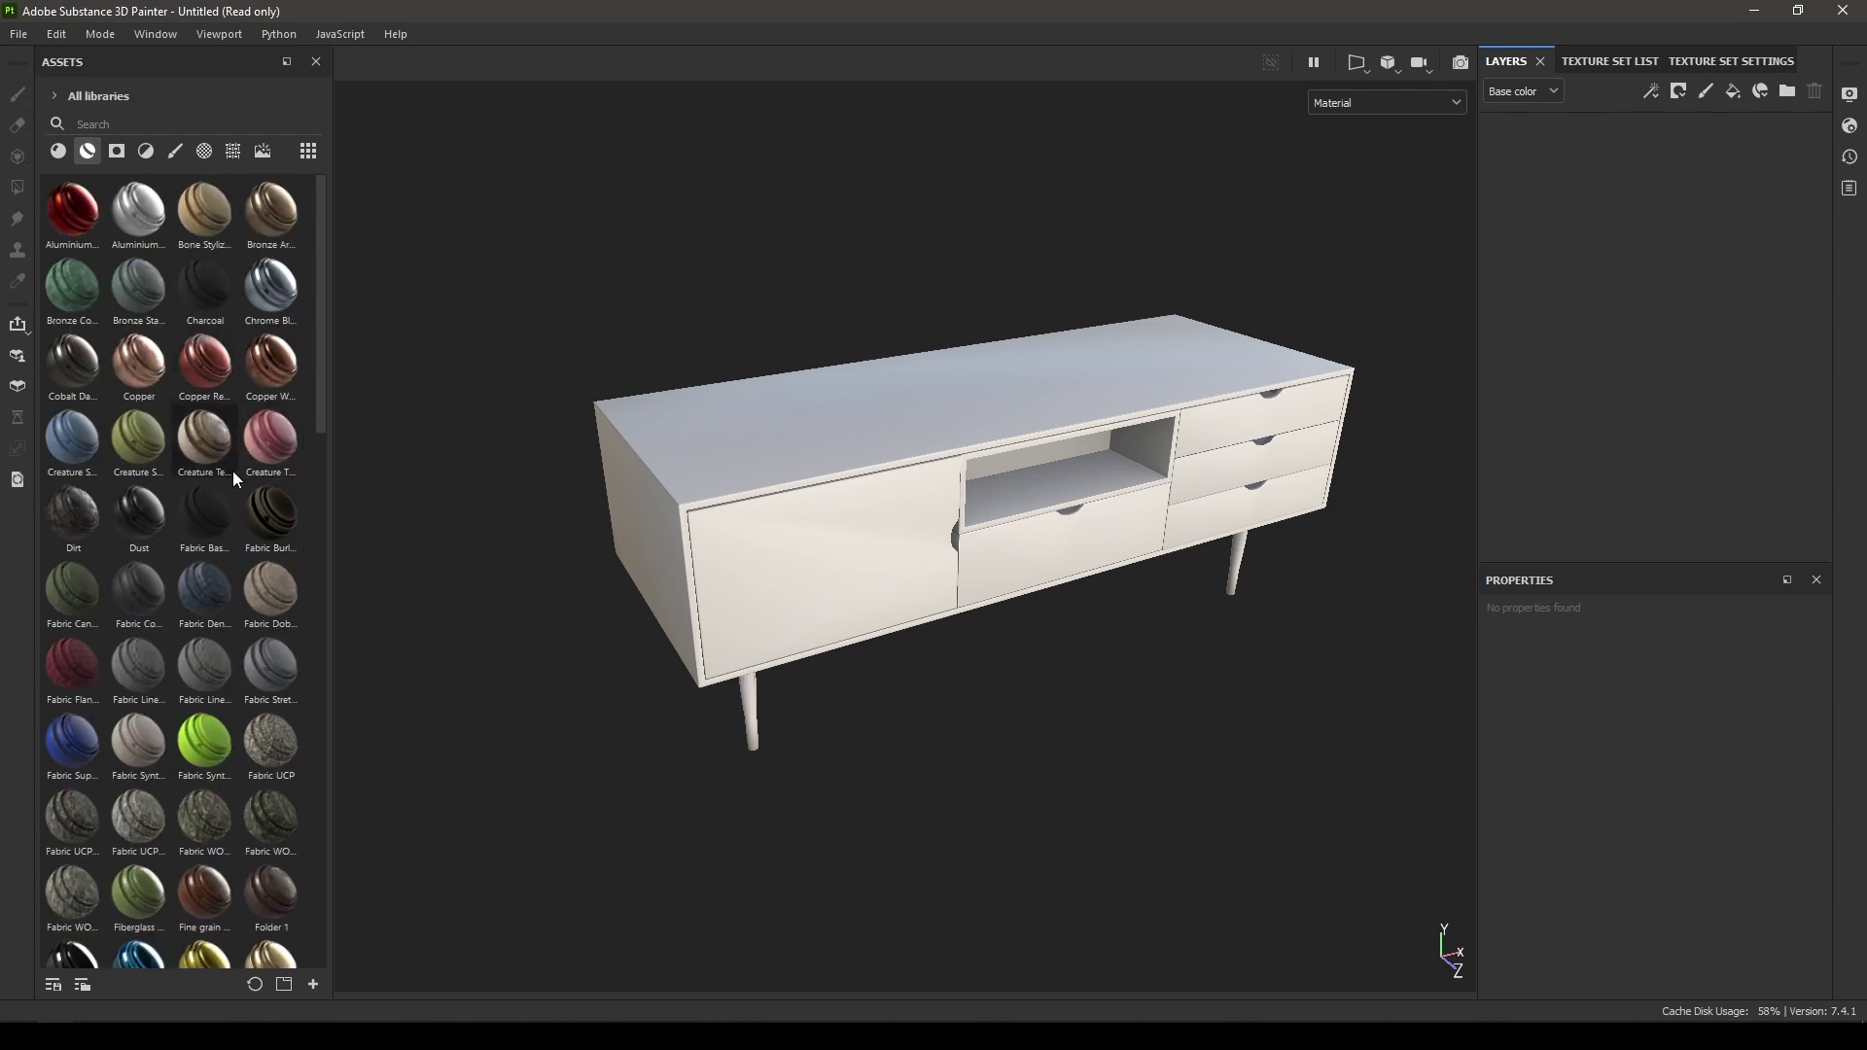
mouse_move(201, 450)
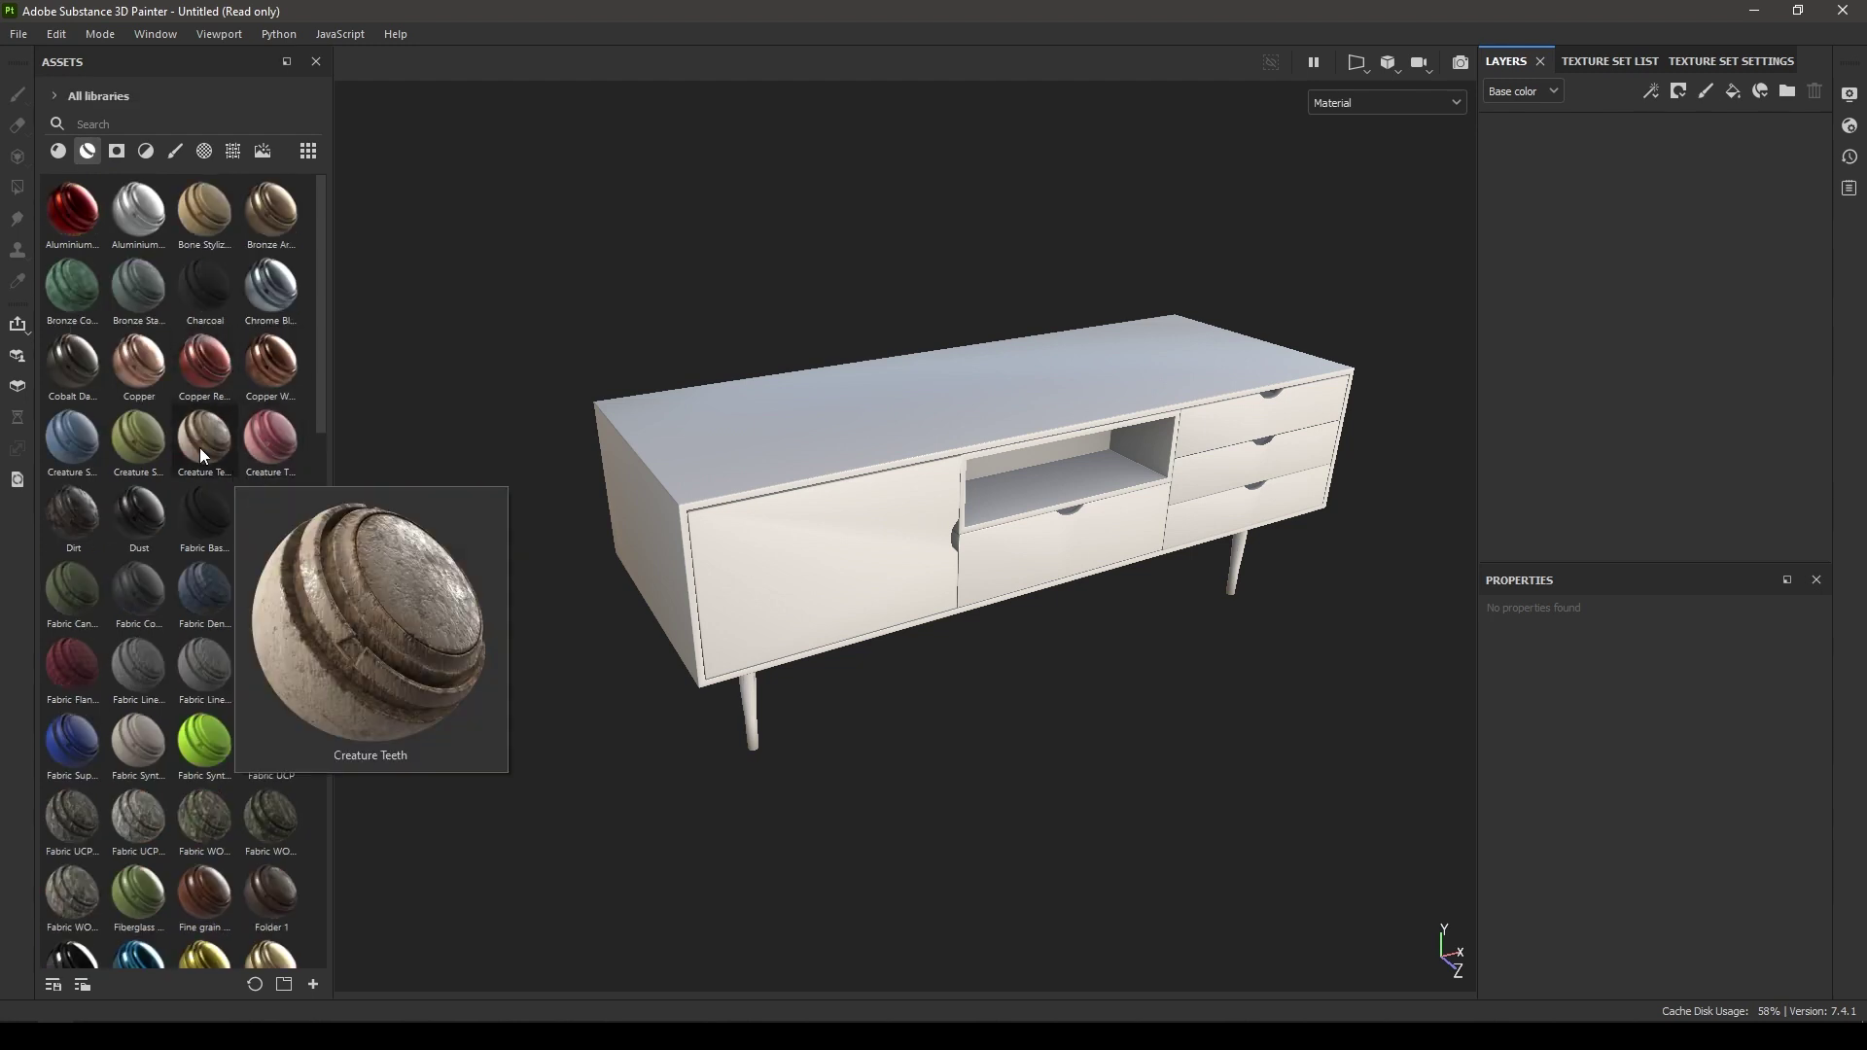
left_click(117, 155)
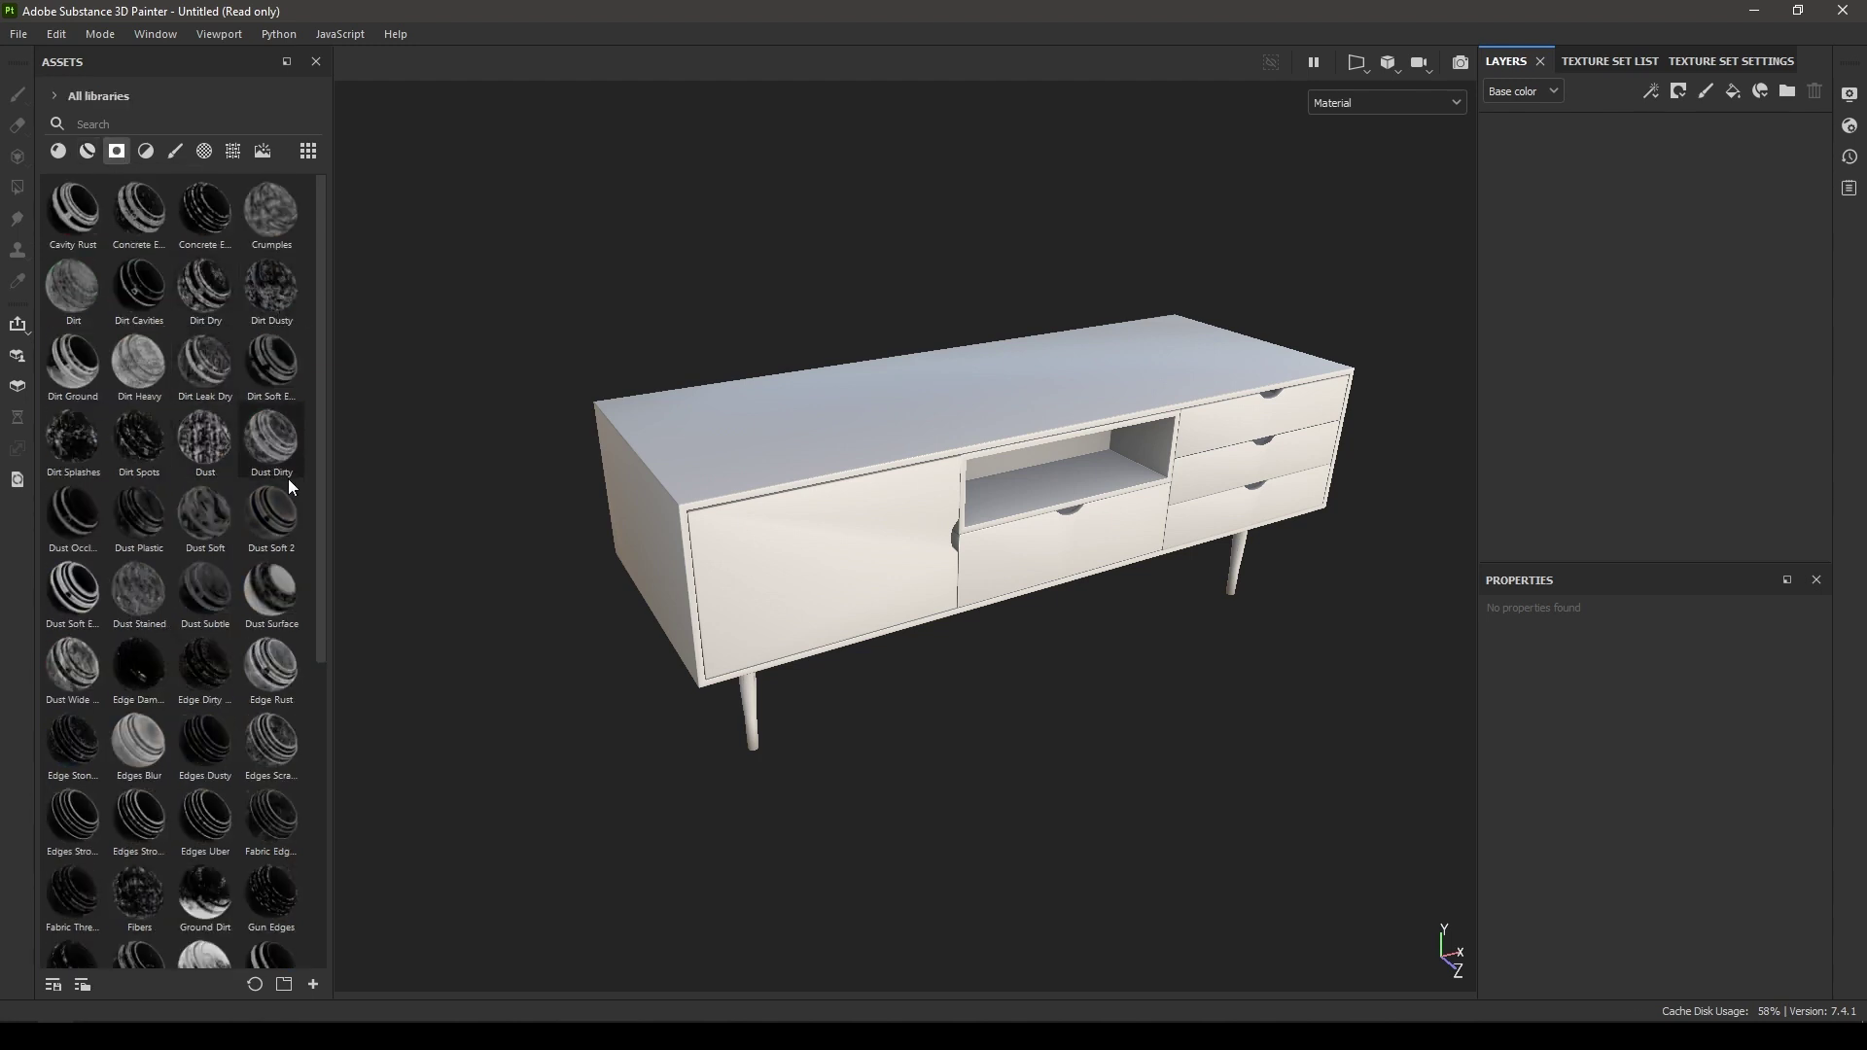
mouse_move(289, 492)
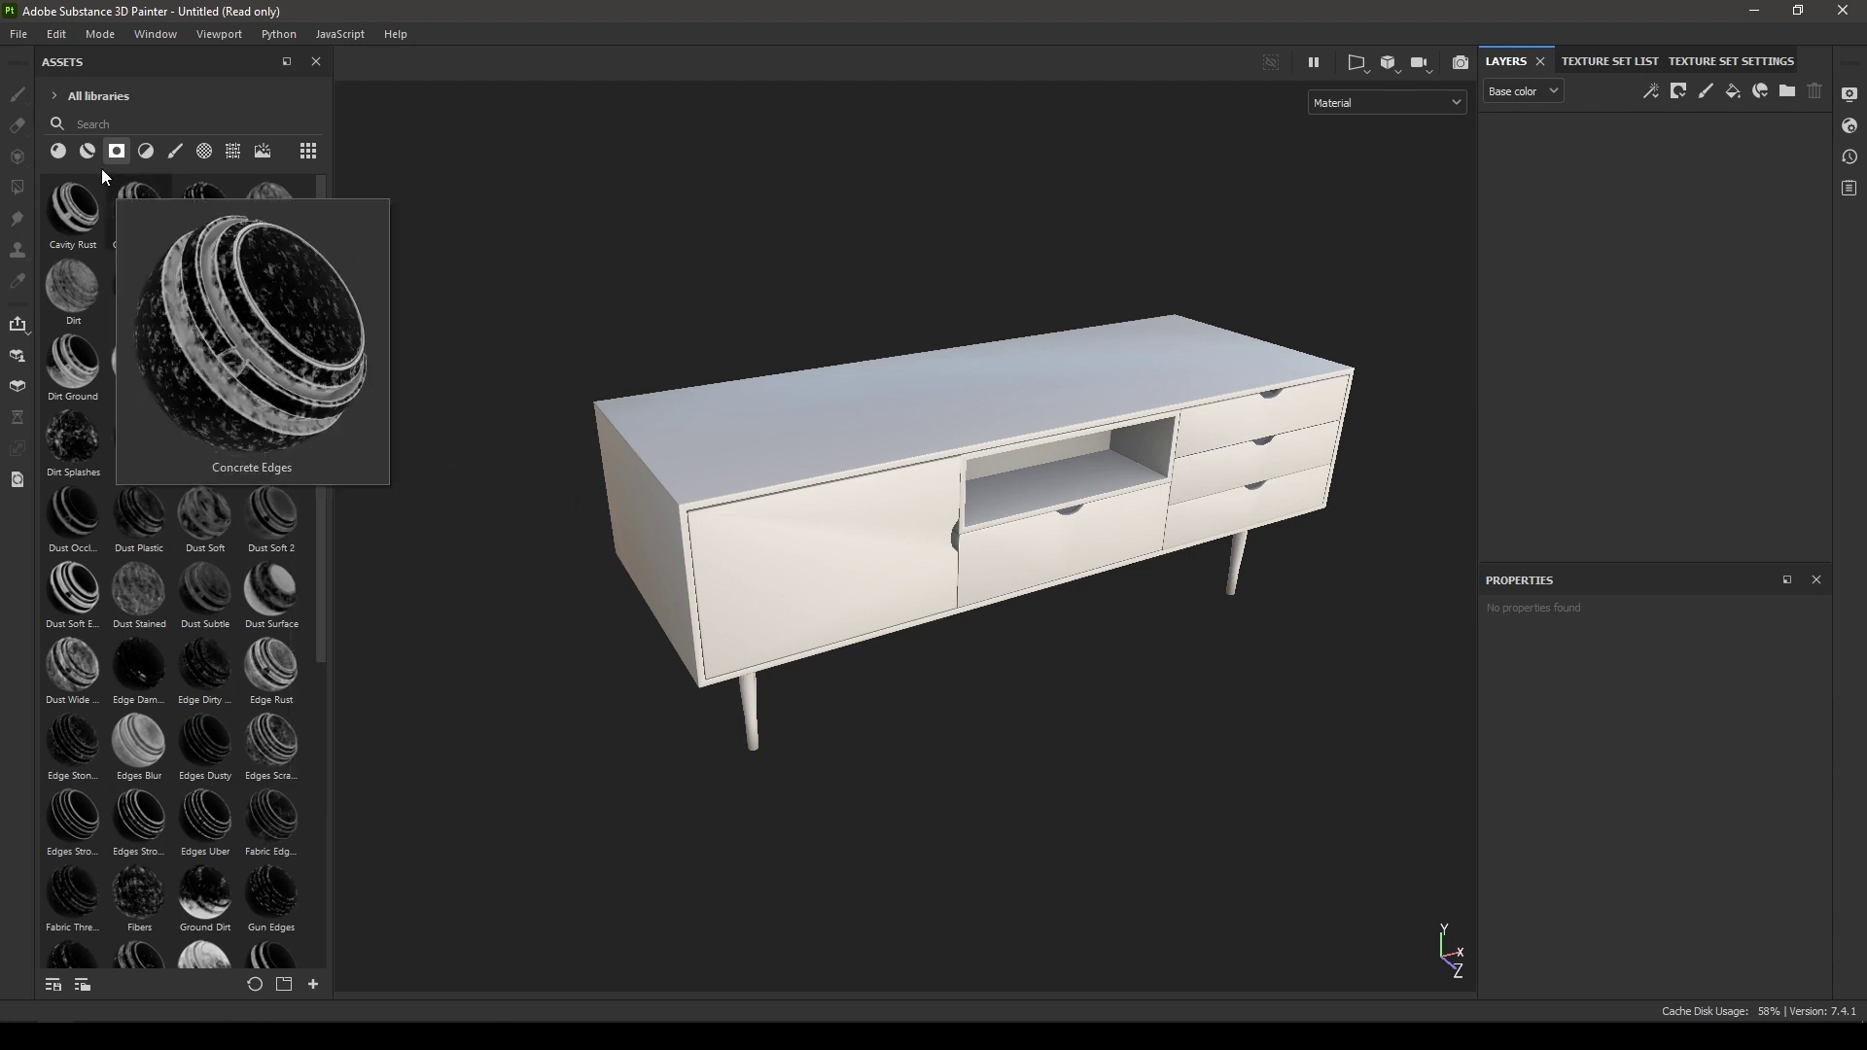
left_click(60, 152)
mouse_move(173, 338)
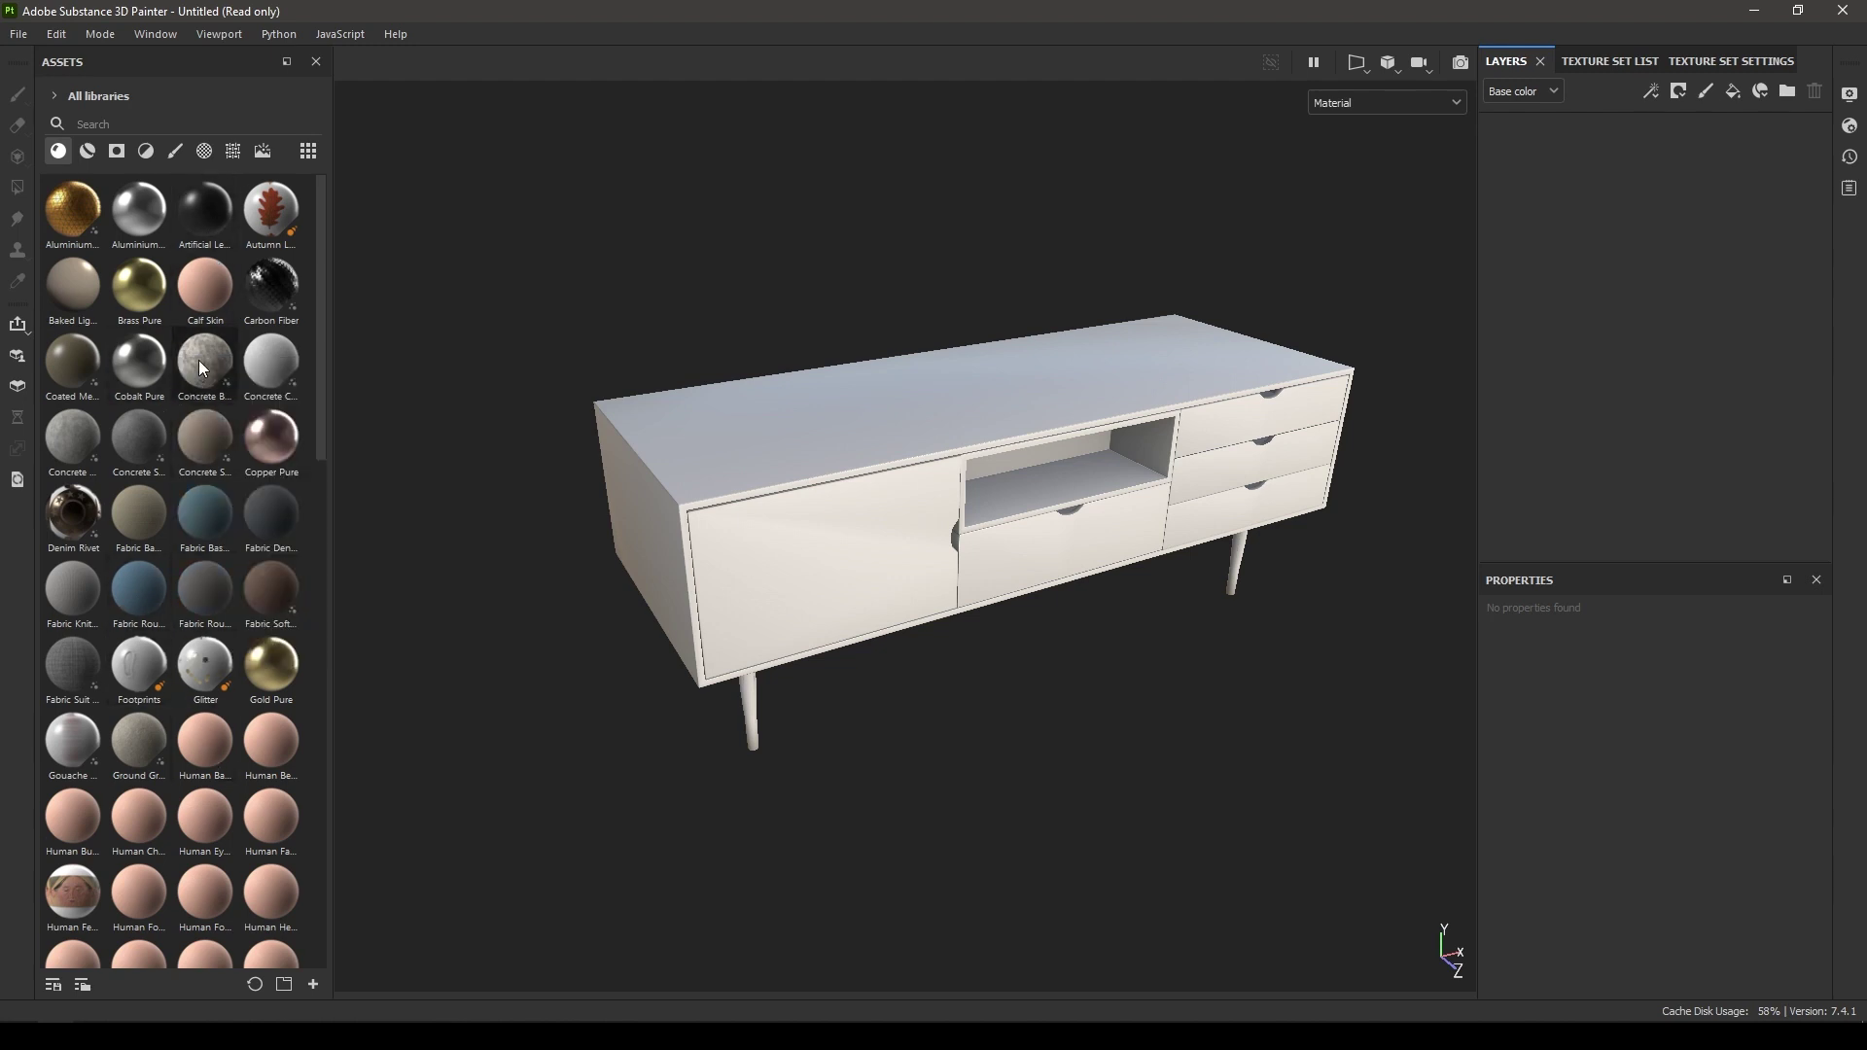
Step: Apply the Concrete Bare material to the whole cabinet as a new layer
mouse_move(202, 367)
left_click_drag(198, 360, 1671, 258)
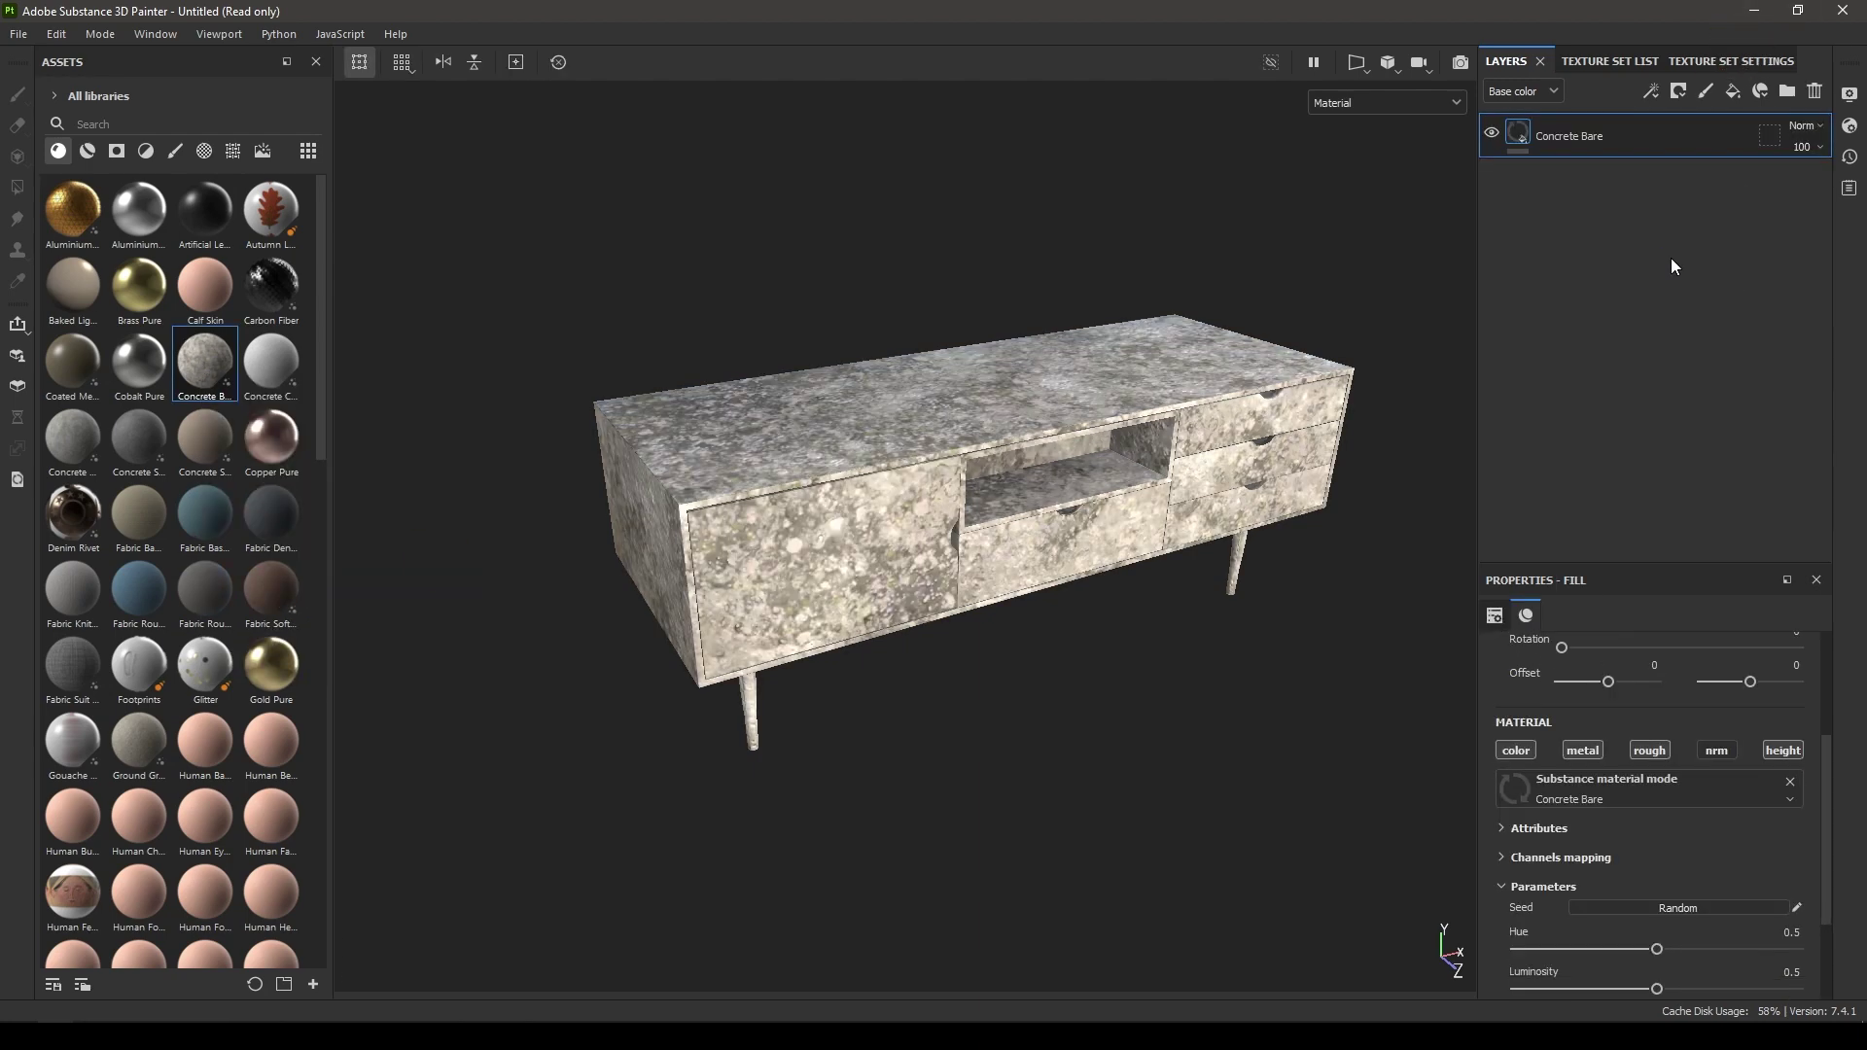
left_click_drag(816, 576, 831, 632, "alt")
right_click_drag(831, 632, 973, 642, "alt")
left_click_drag(972, 642, 1041, 493, "alt")
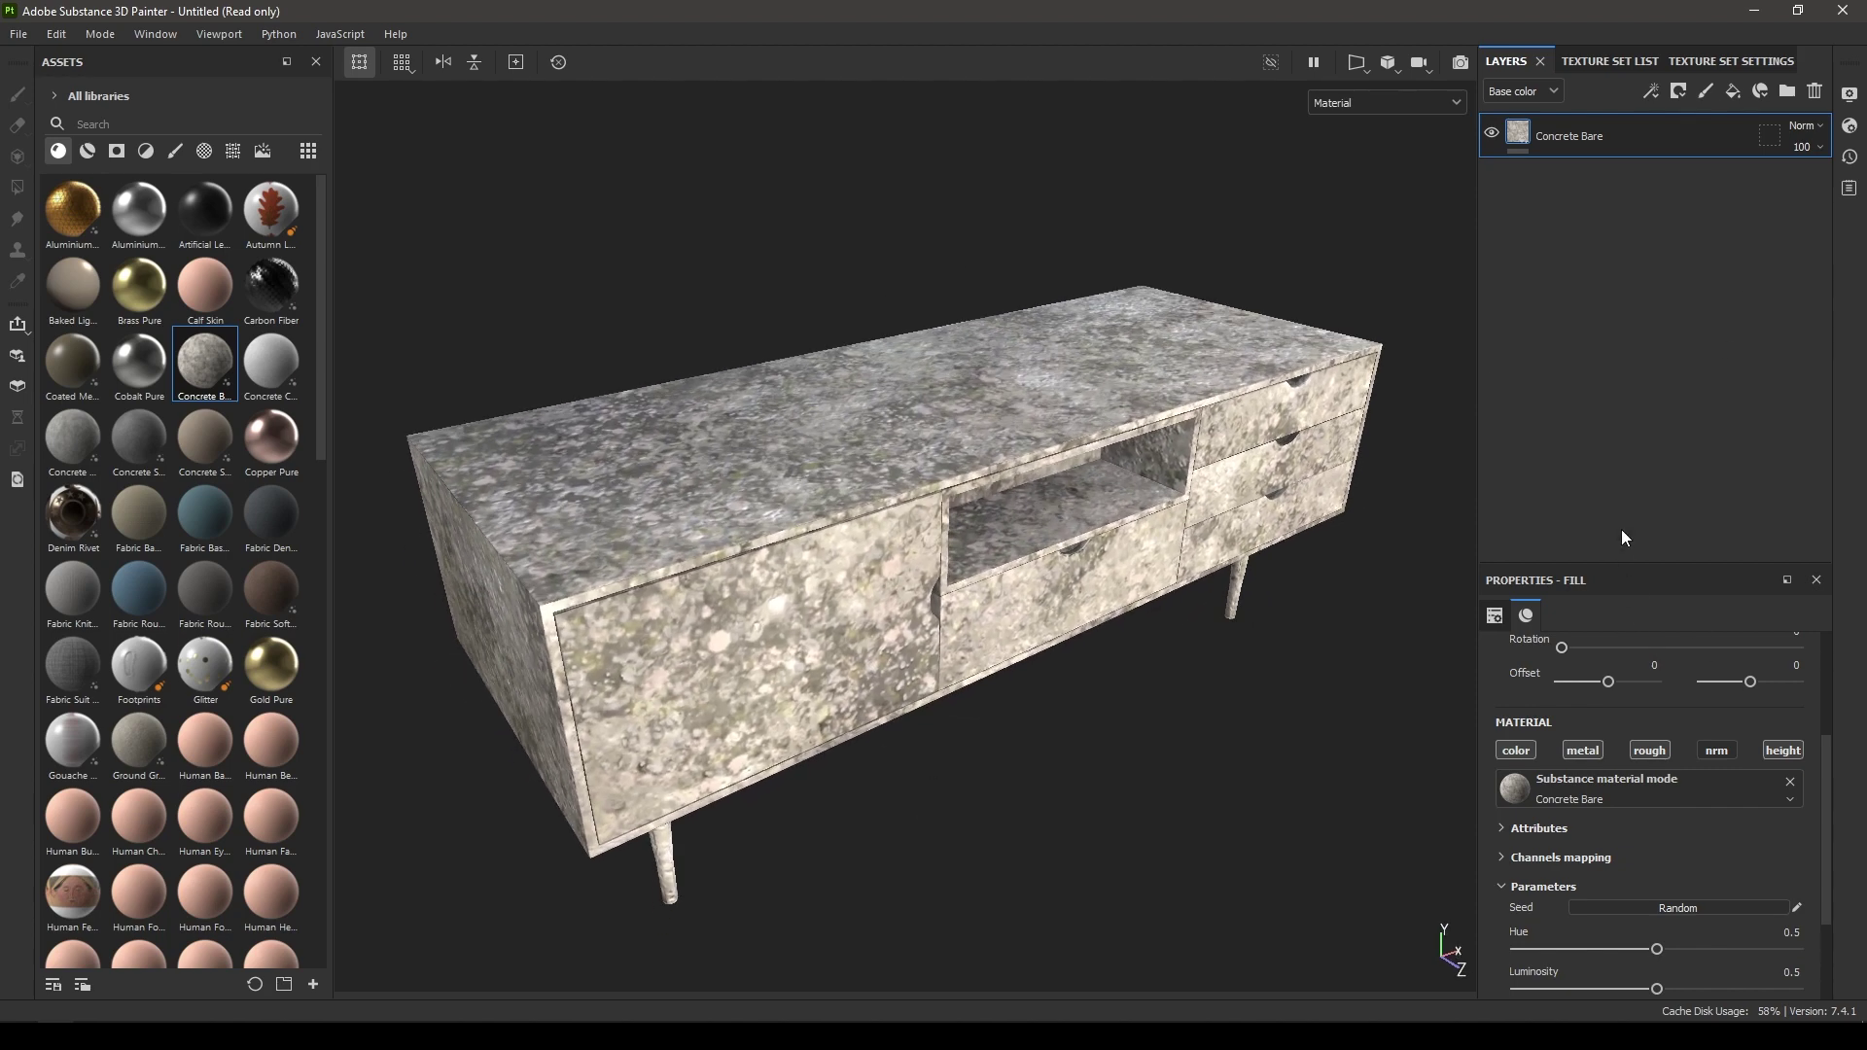
Step: Enlarge the area for the fill properties and review the Concrete Bare layer's projection, UV and material parameters
left_click_drag(1626, 564, 1595, 381)
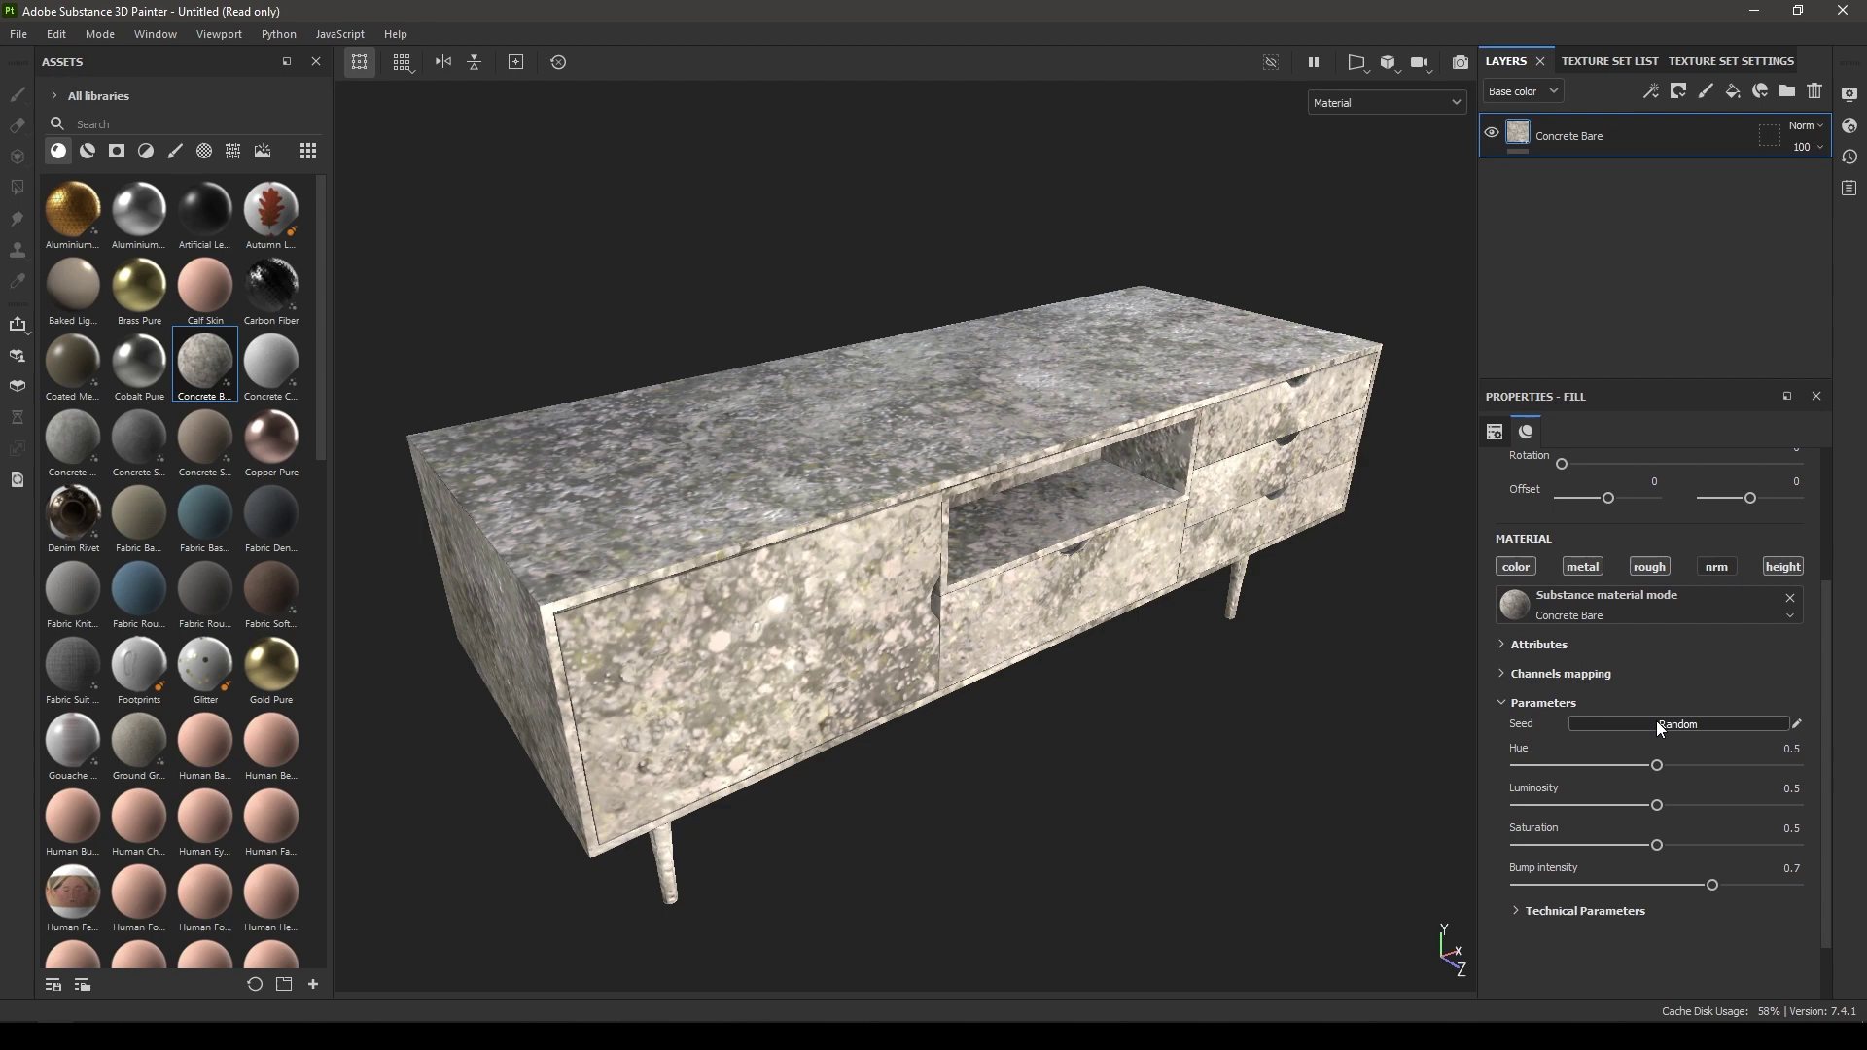
scroll(1655, 720, "up", 3)
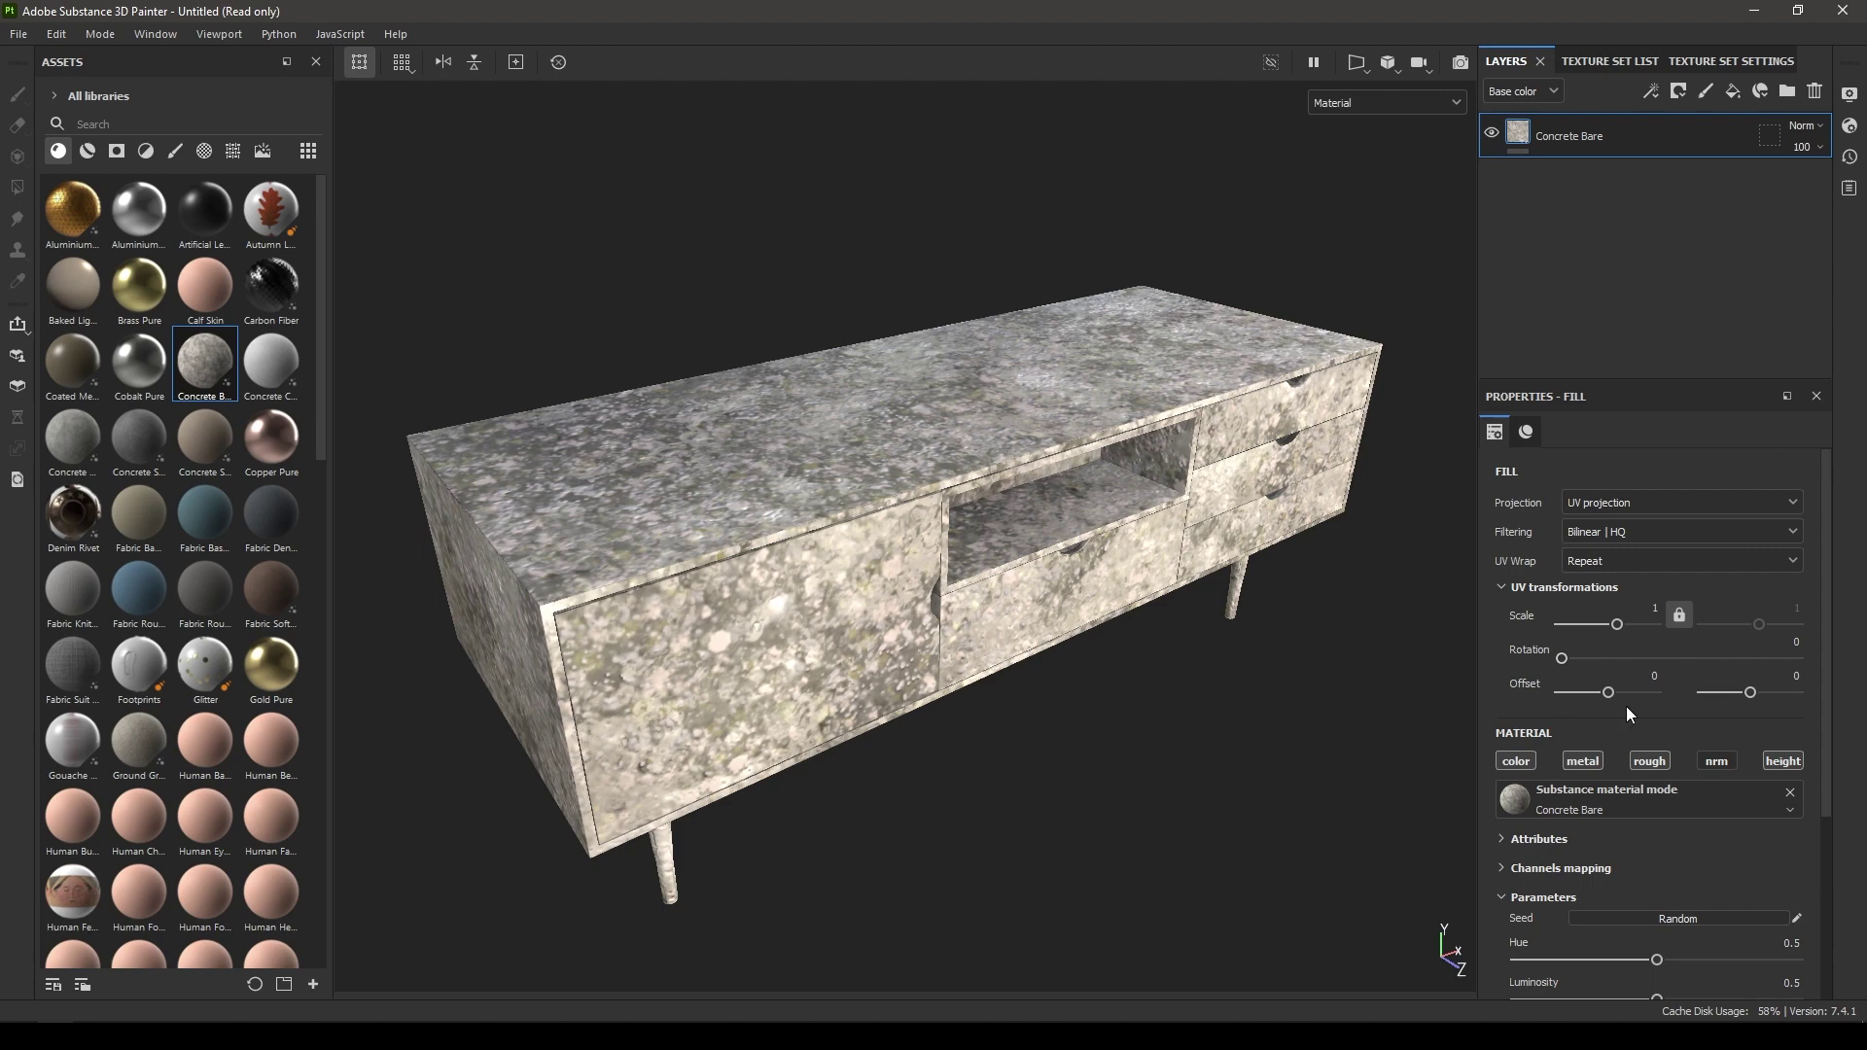
scroll(1496, 696, "down", 4)
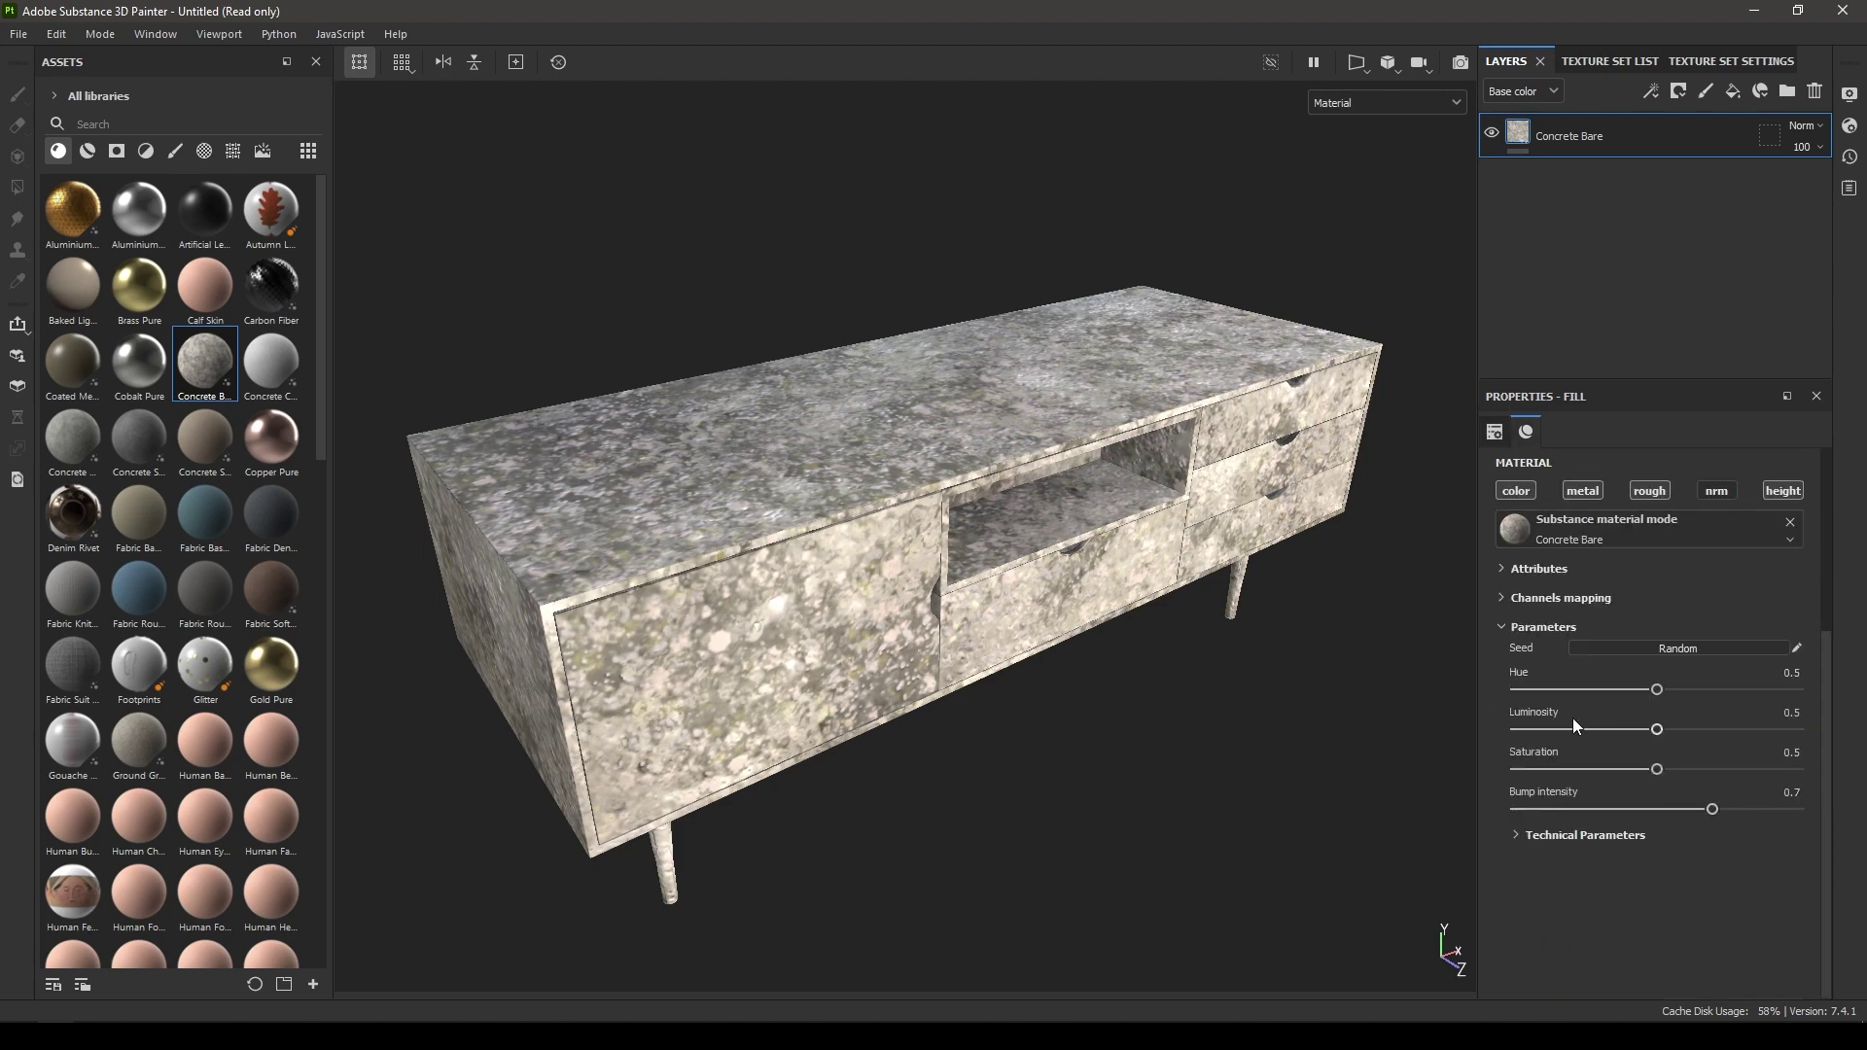
Step: Delete the Concrete Bare layer and apply the Wood Walnut material to the cabinet instead
key("Delete")
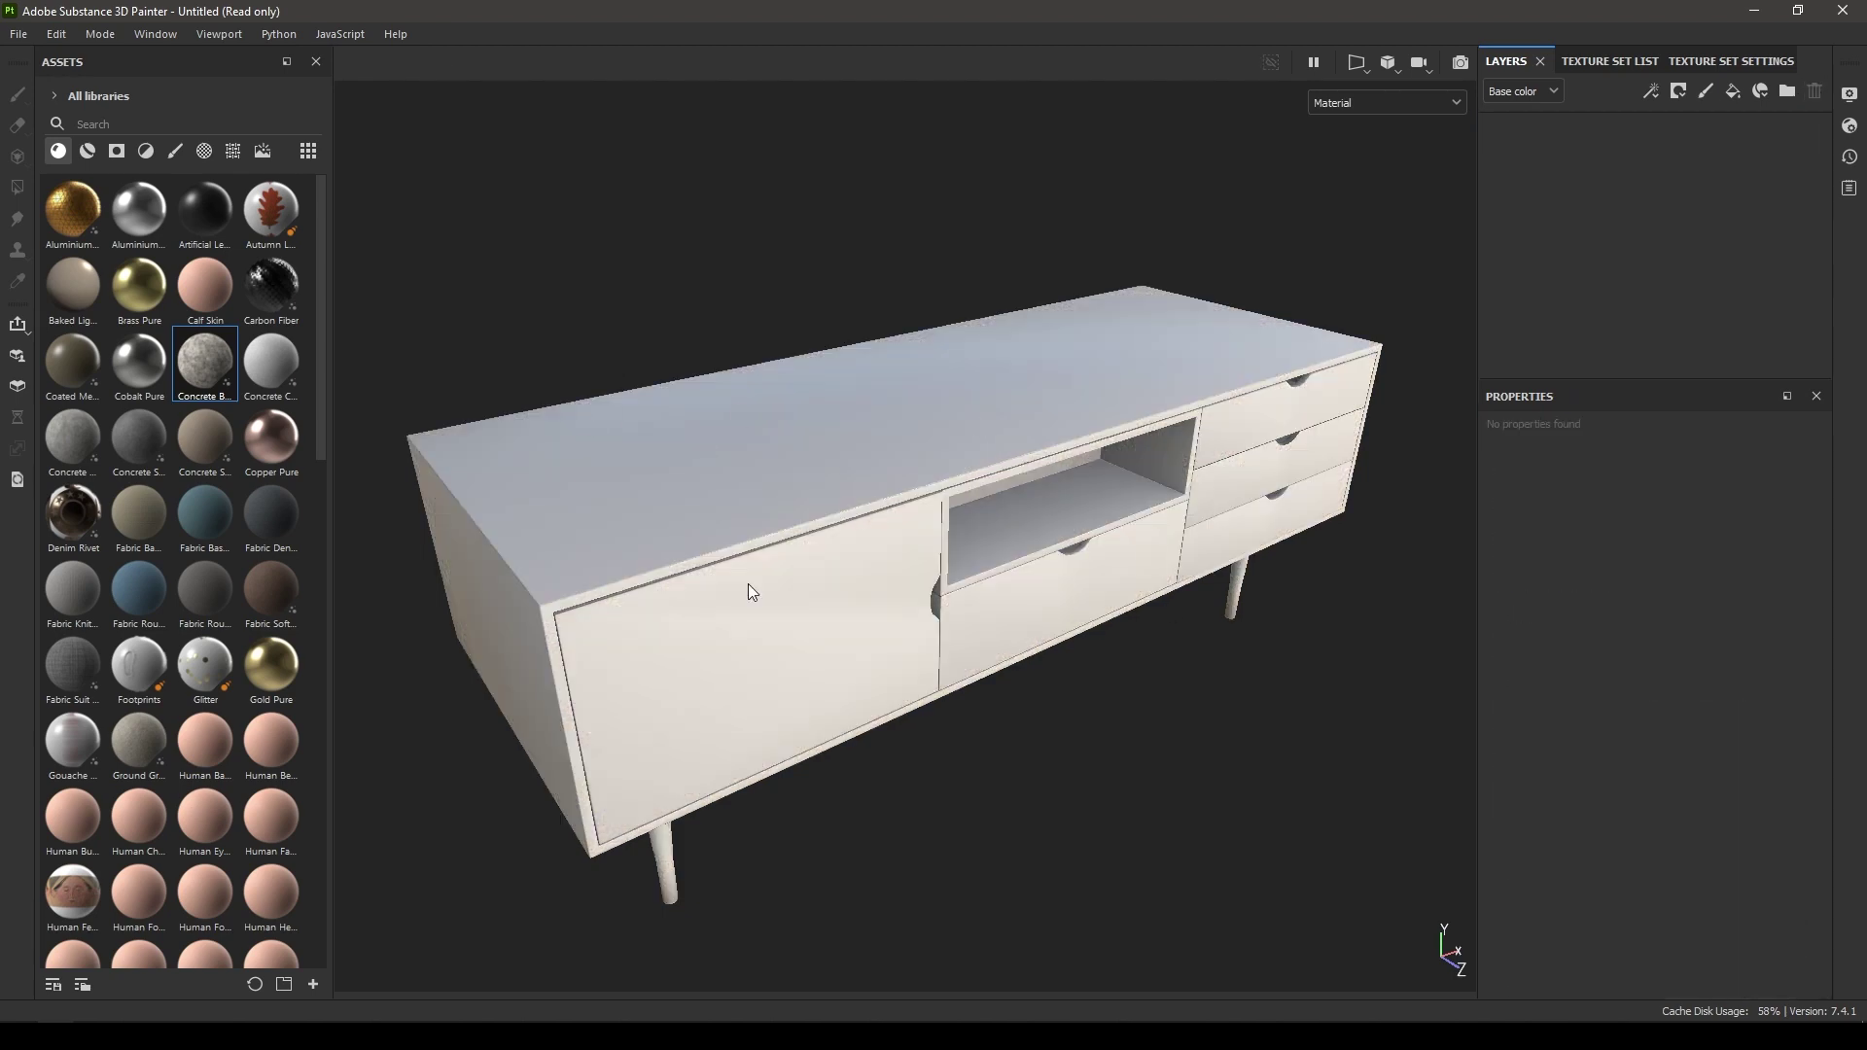
scroll(201, 541, "down", 10)
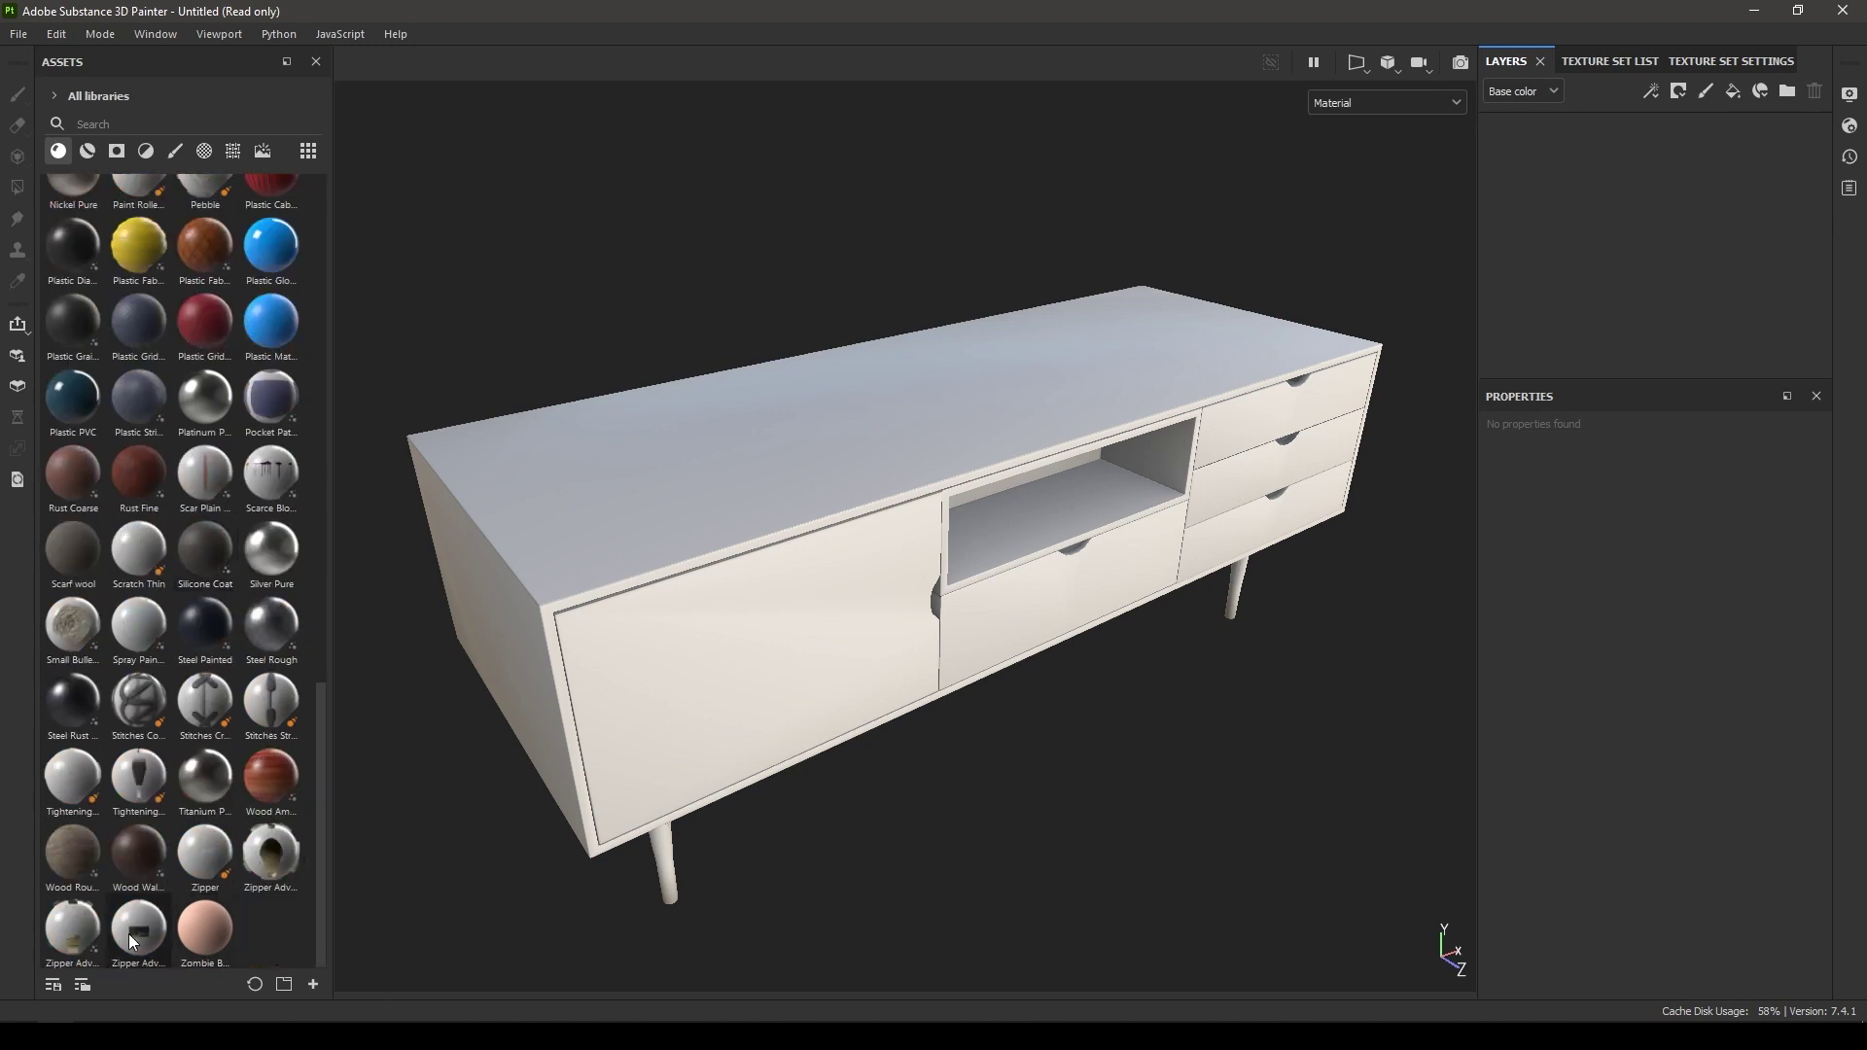
mouse_move(121, 867)
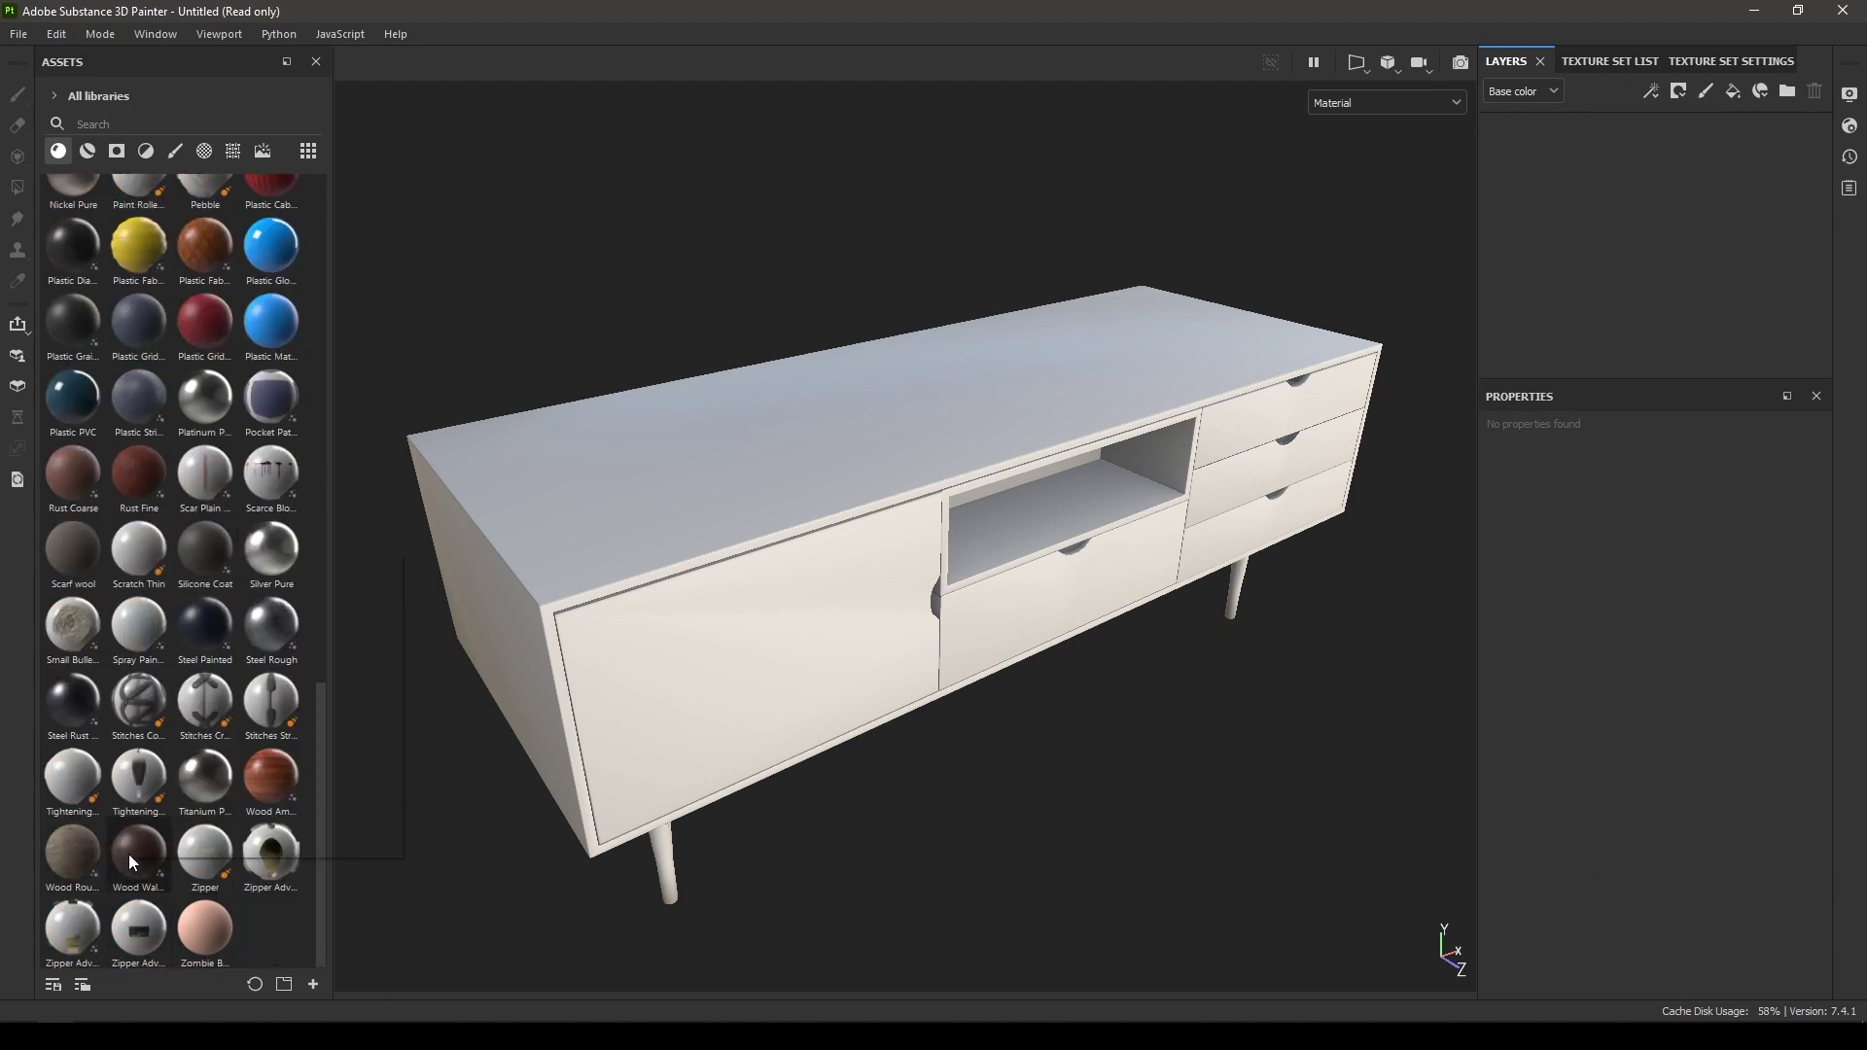
left_click_drag(1685, 218, 1685, 217)
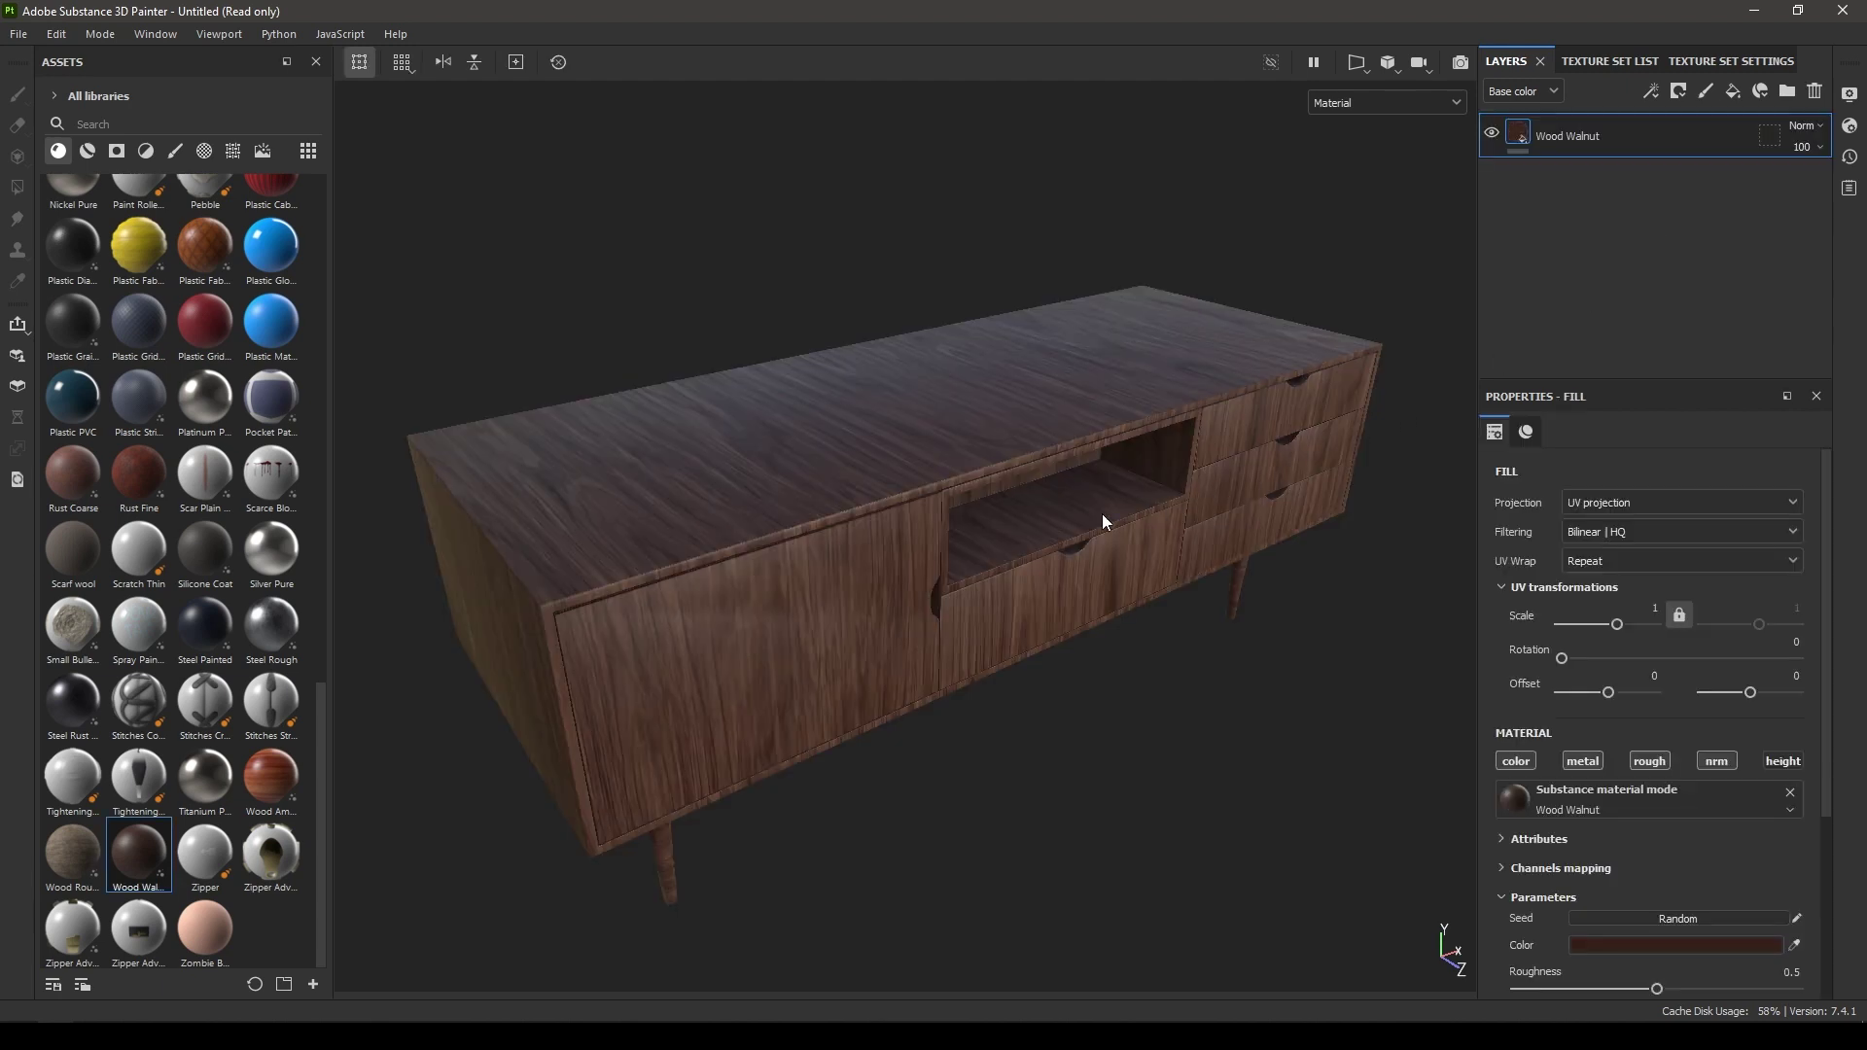
Step: Set the UV rotation of the Wood Walnut fill to 90 degrees
left_click_drag(860, 498, 801, 541, "alt")
right_click_drag(802, 541, 812, 644, "alt")
left_click_drag(815, 651, 846, 612, "alt")
mouse_move(657, 494)
left_mouse_down("alt")
mouse_move(879, 613)
mouse_move(950, 538)
mouse_move(833, 700)
mouse_move(836, 365)
mouse_move(717, 487)
mouse_move(755, 613)
mouse_move(660, 523)
left_mouse_up("alt")
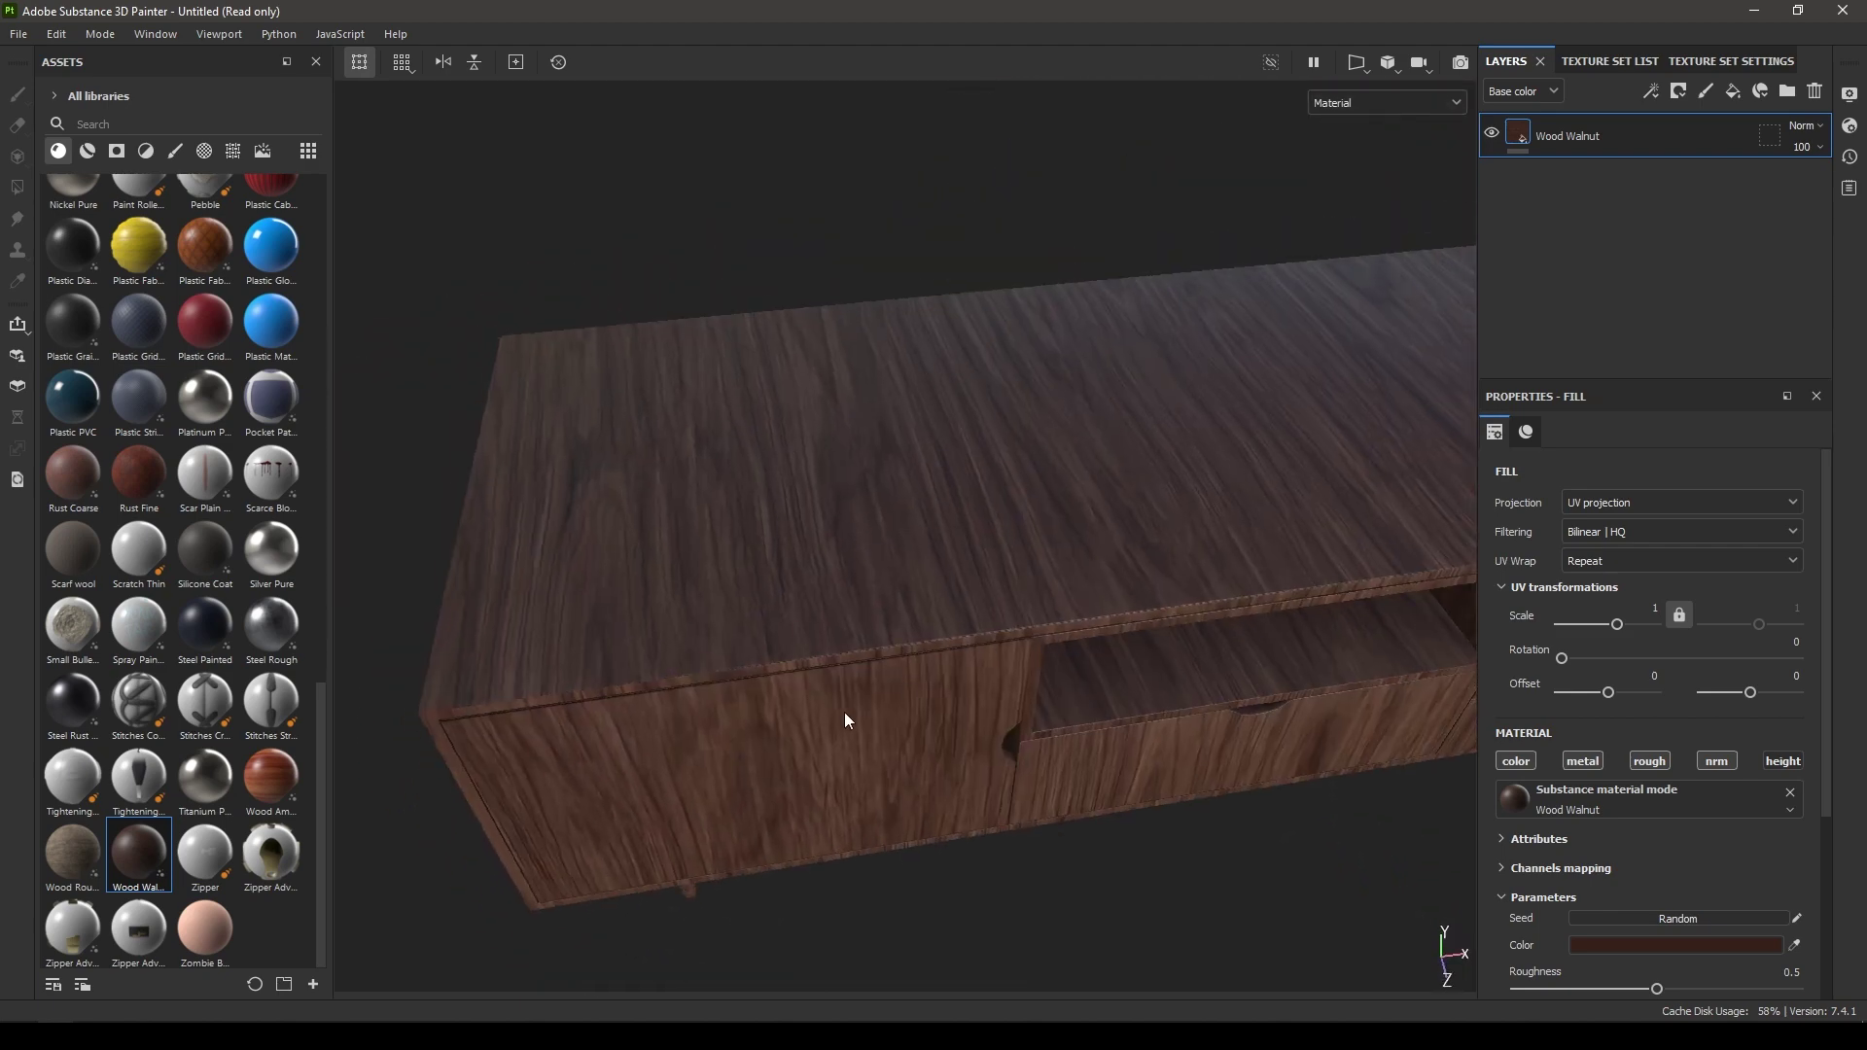
left_click_drag(905, 694, 913, 733, "alt")
left_click_drag(1125, 717, 1163, 755, "alt")
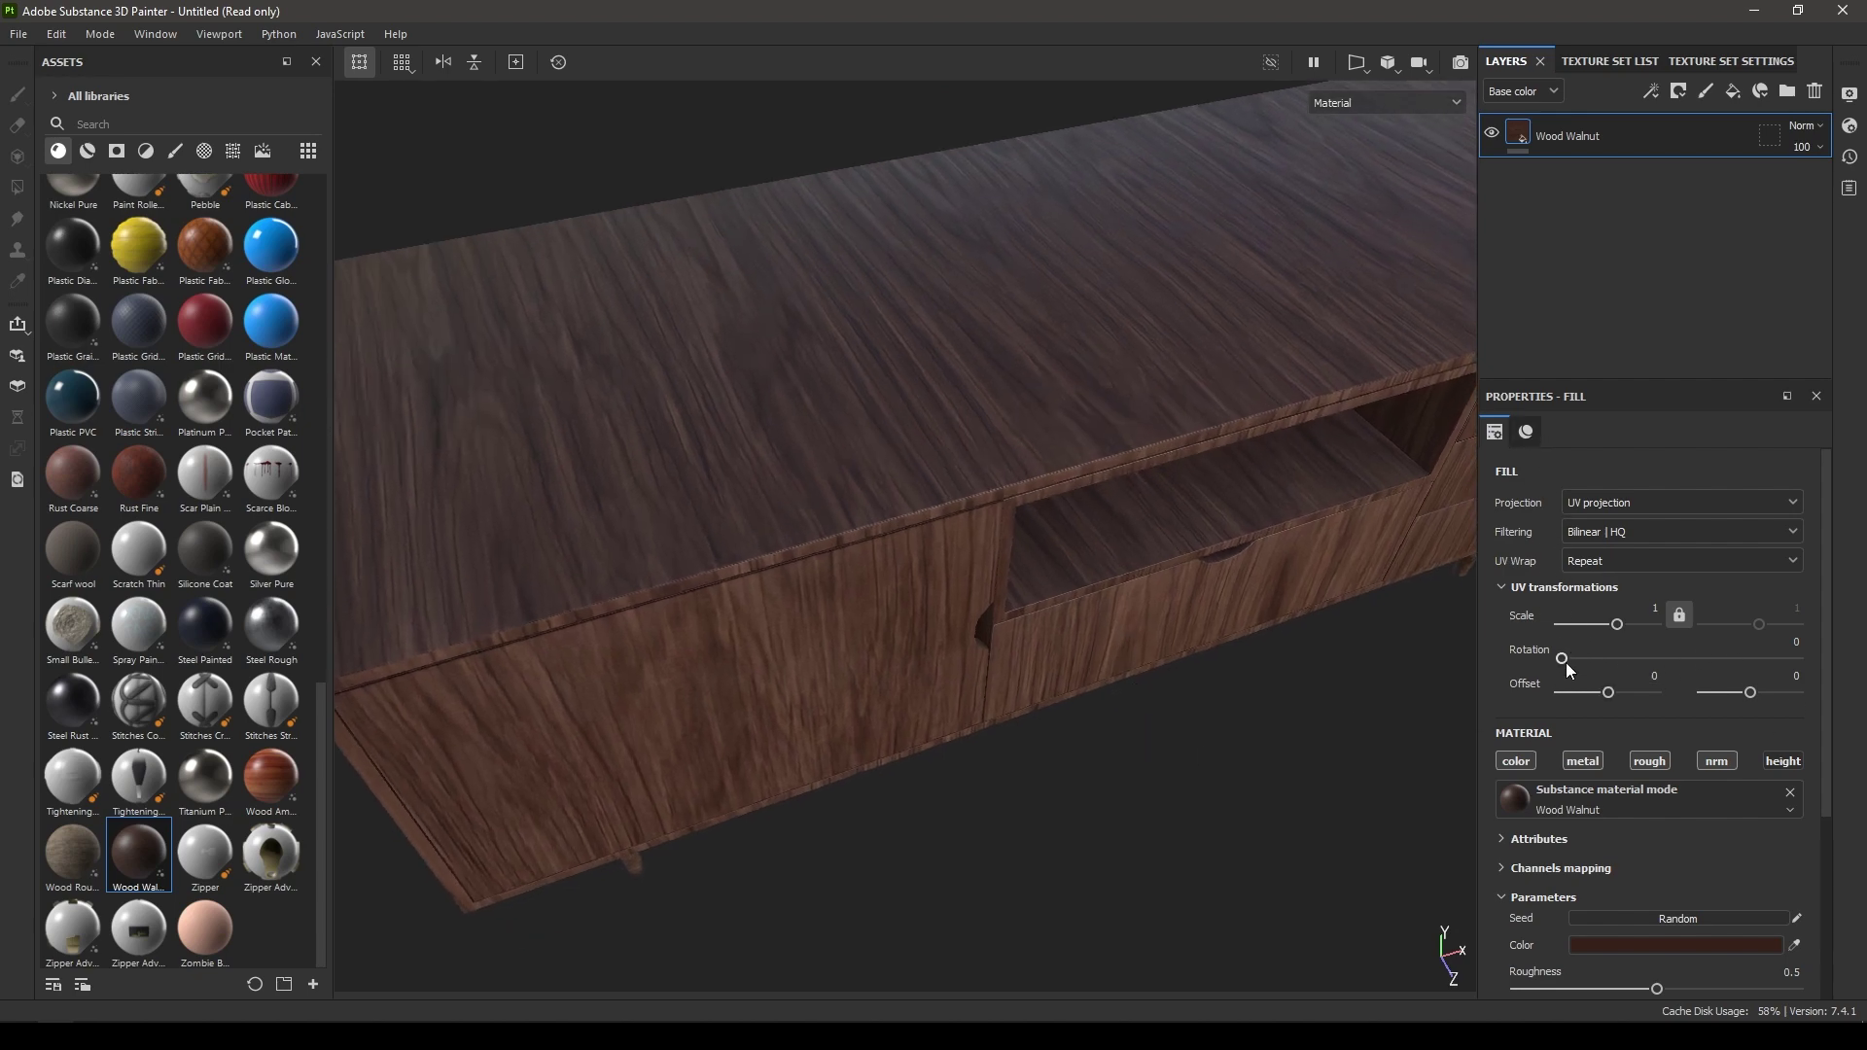
left_click_drag(1561, 659, 1603, 661)
left_click(1758, 644)
type("90")
key("Return")
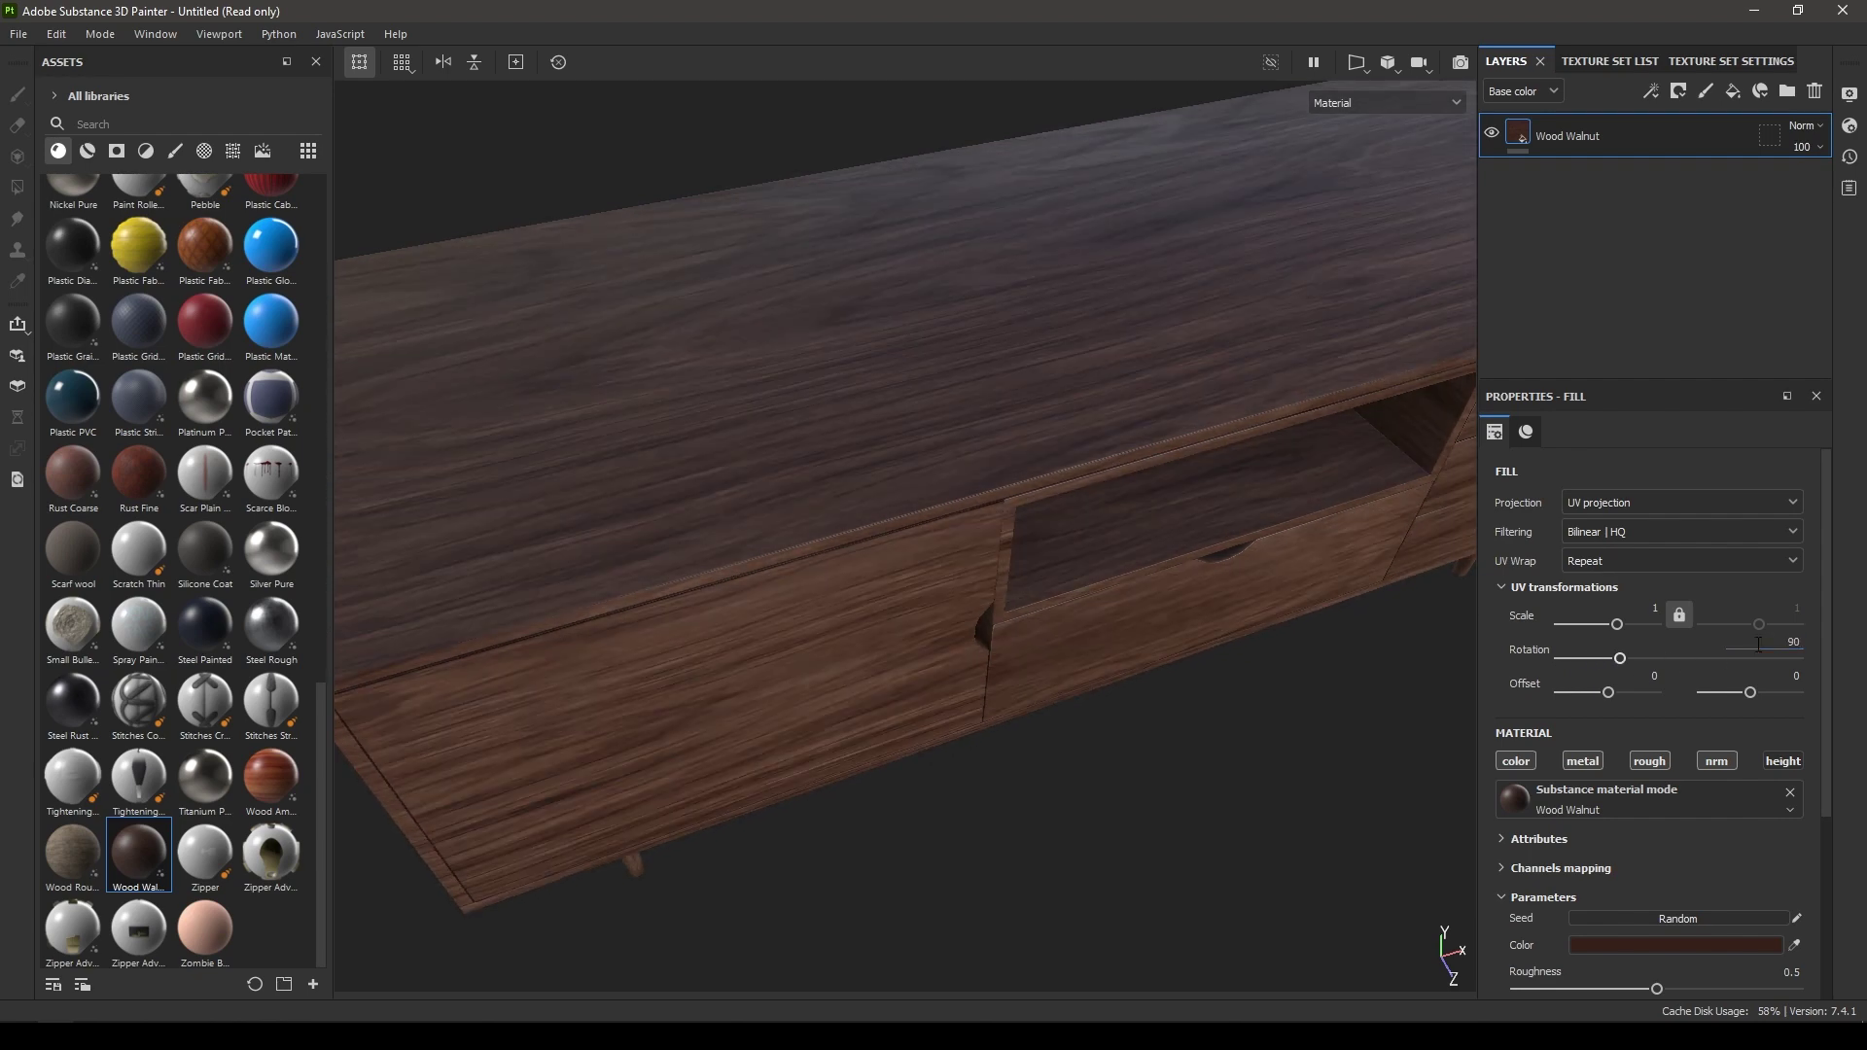
Step: Inspect the wood grain on the cabinet door up close, and unlock and relock the fill's UV scale proportions
left_click_drag(1157, 681, 1005, 581, "alt")
left_click_drag(942, 716, 979, 791, "alt")
right_click_drag(978, 790, 1099, 757, "alt")
middle_click_drag(1099, 757, 1072, 703, "alt")
left_click_drag(1070, 702, 1092, 833, "alt")
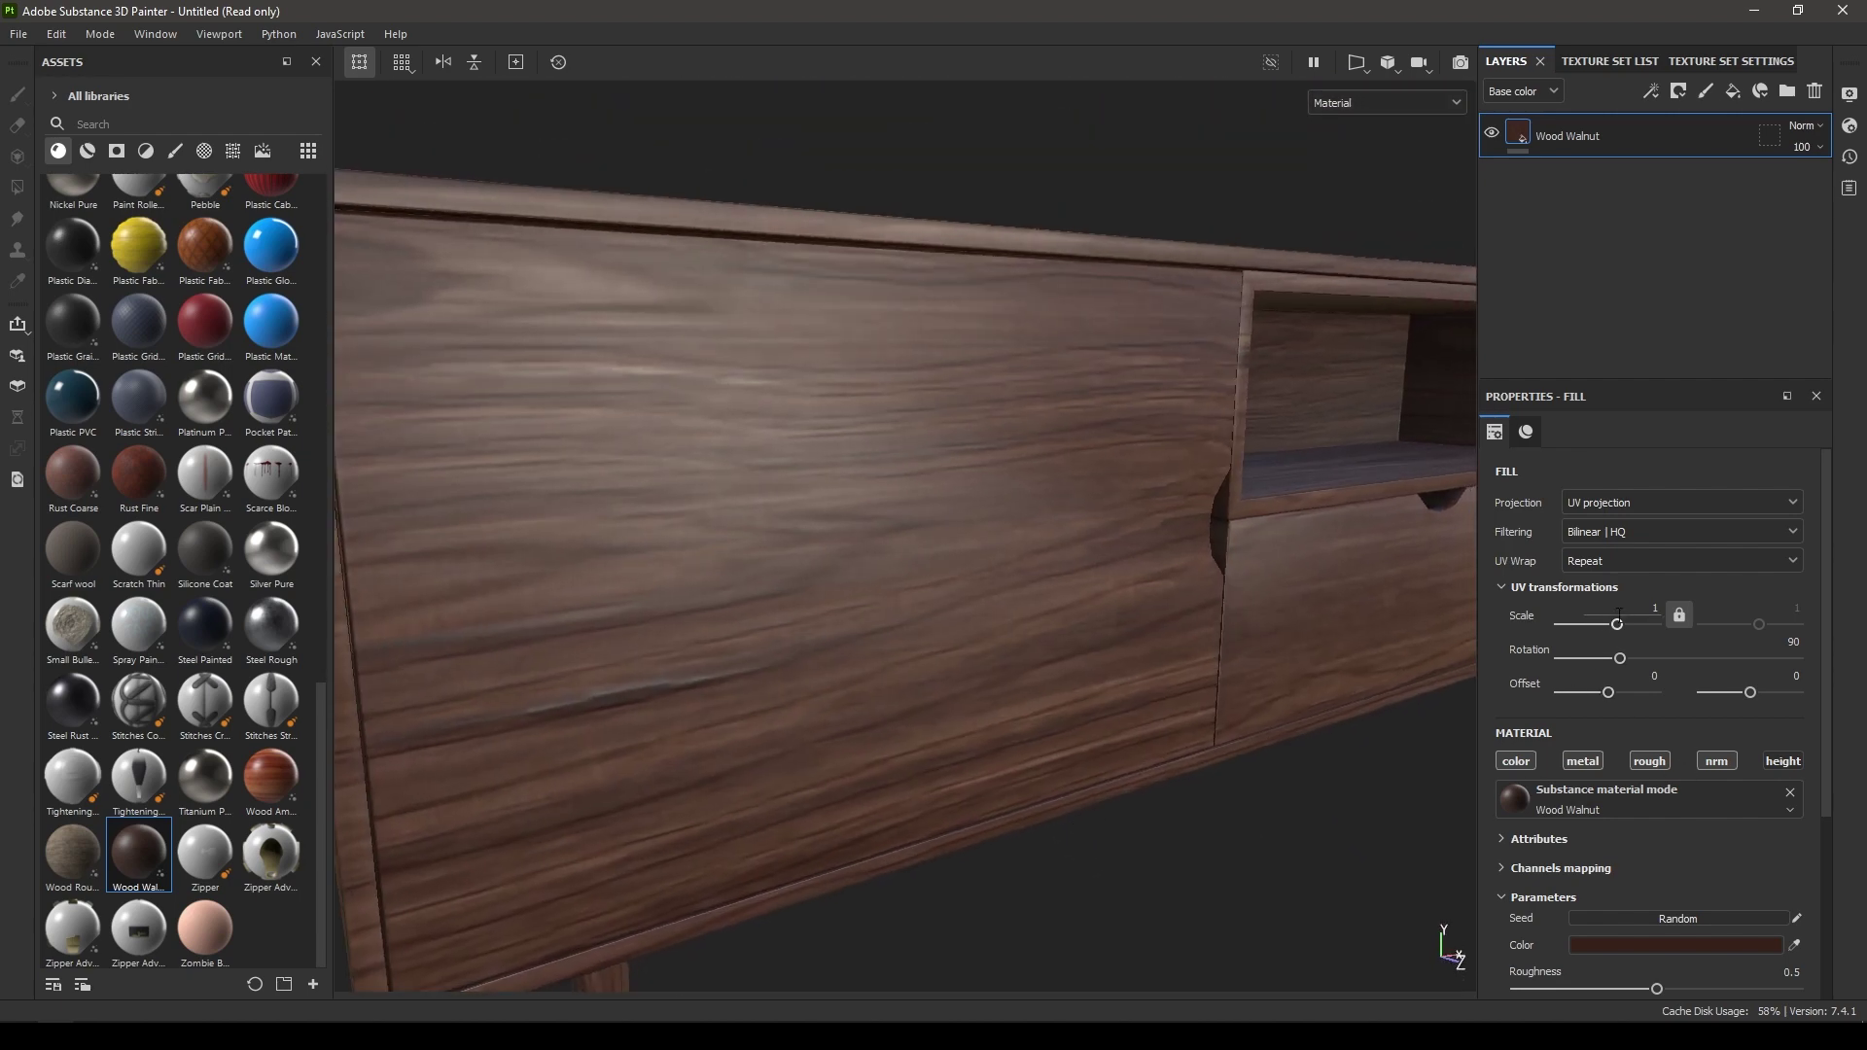
left_click_drag(866, 698, 815, 572, "alt")
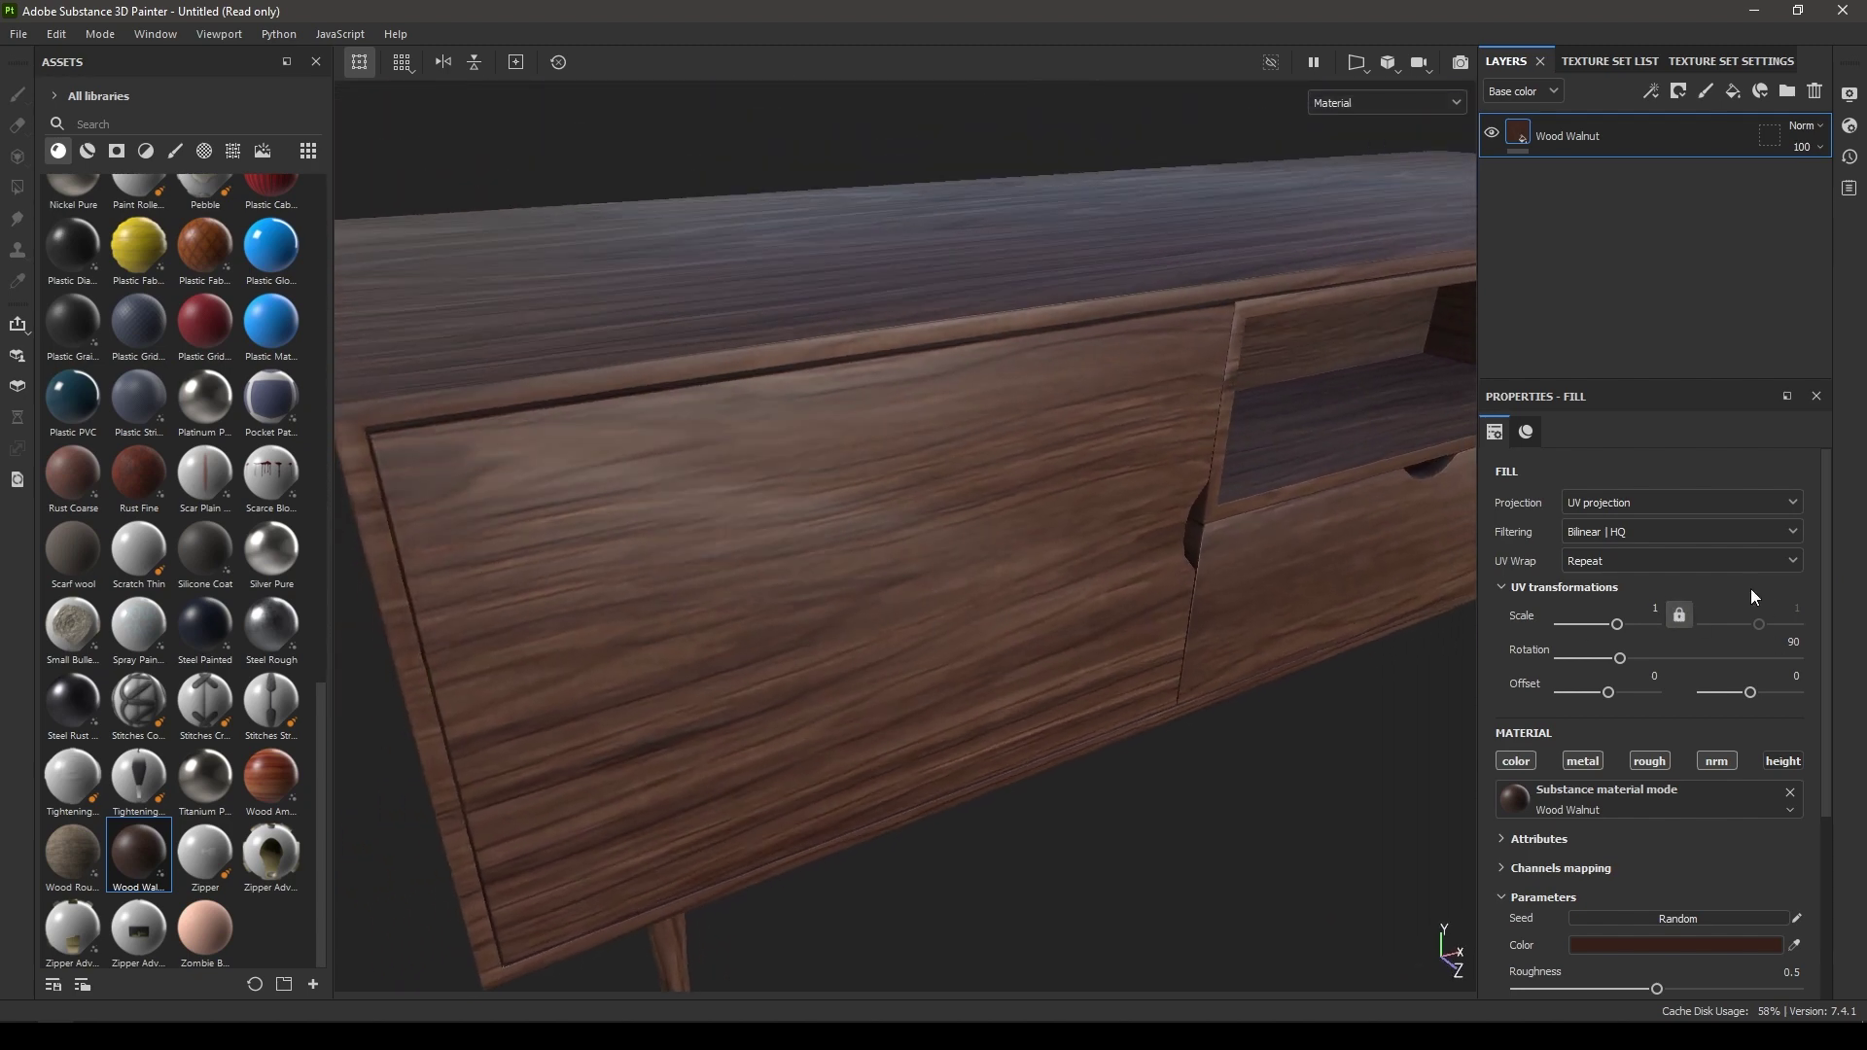
left_click(1678, 615)
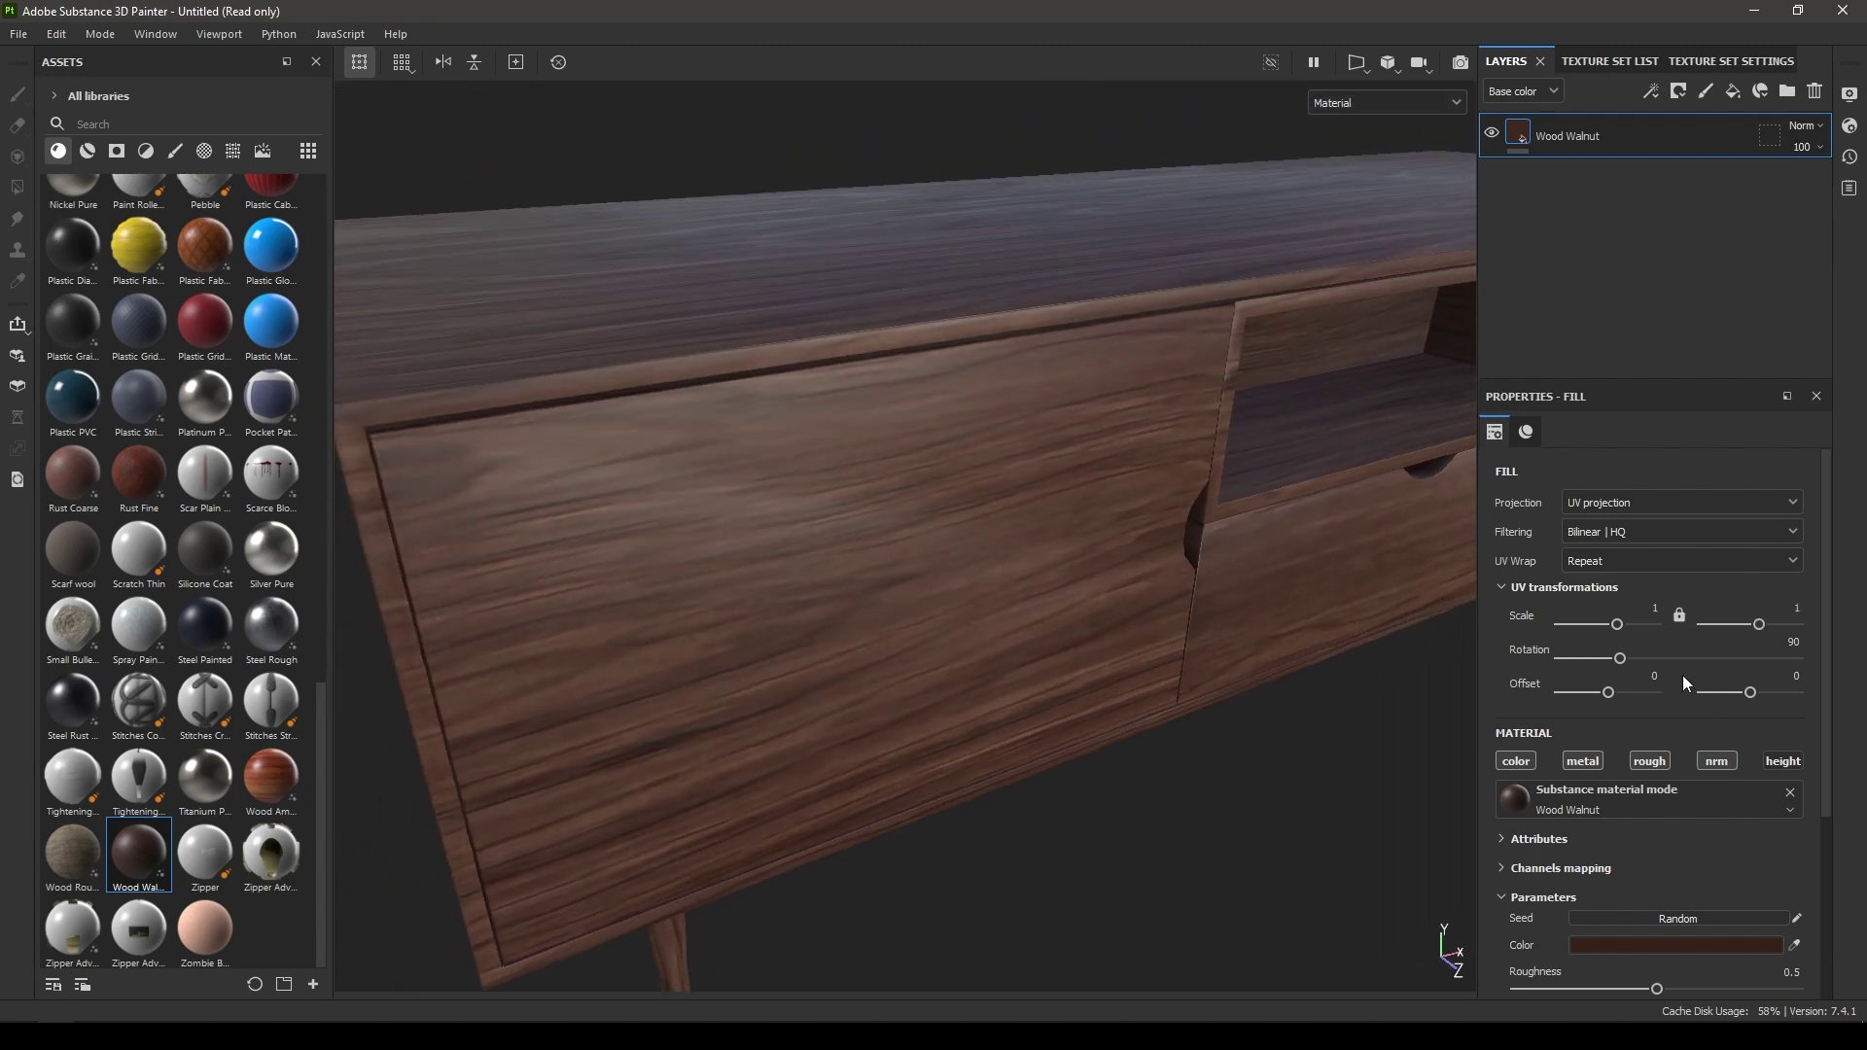
left_click(1678, 615)
Step: Set the Wood Walnut fill's UV scale to 5 with the proportions locked
left_click_drag(949, 699, 914, 589, "alt")
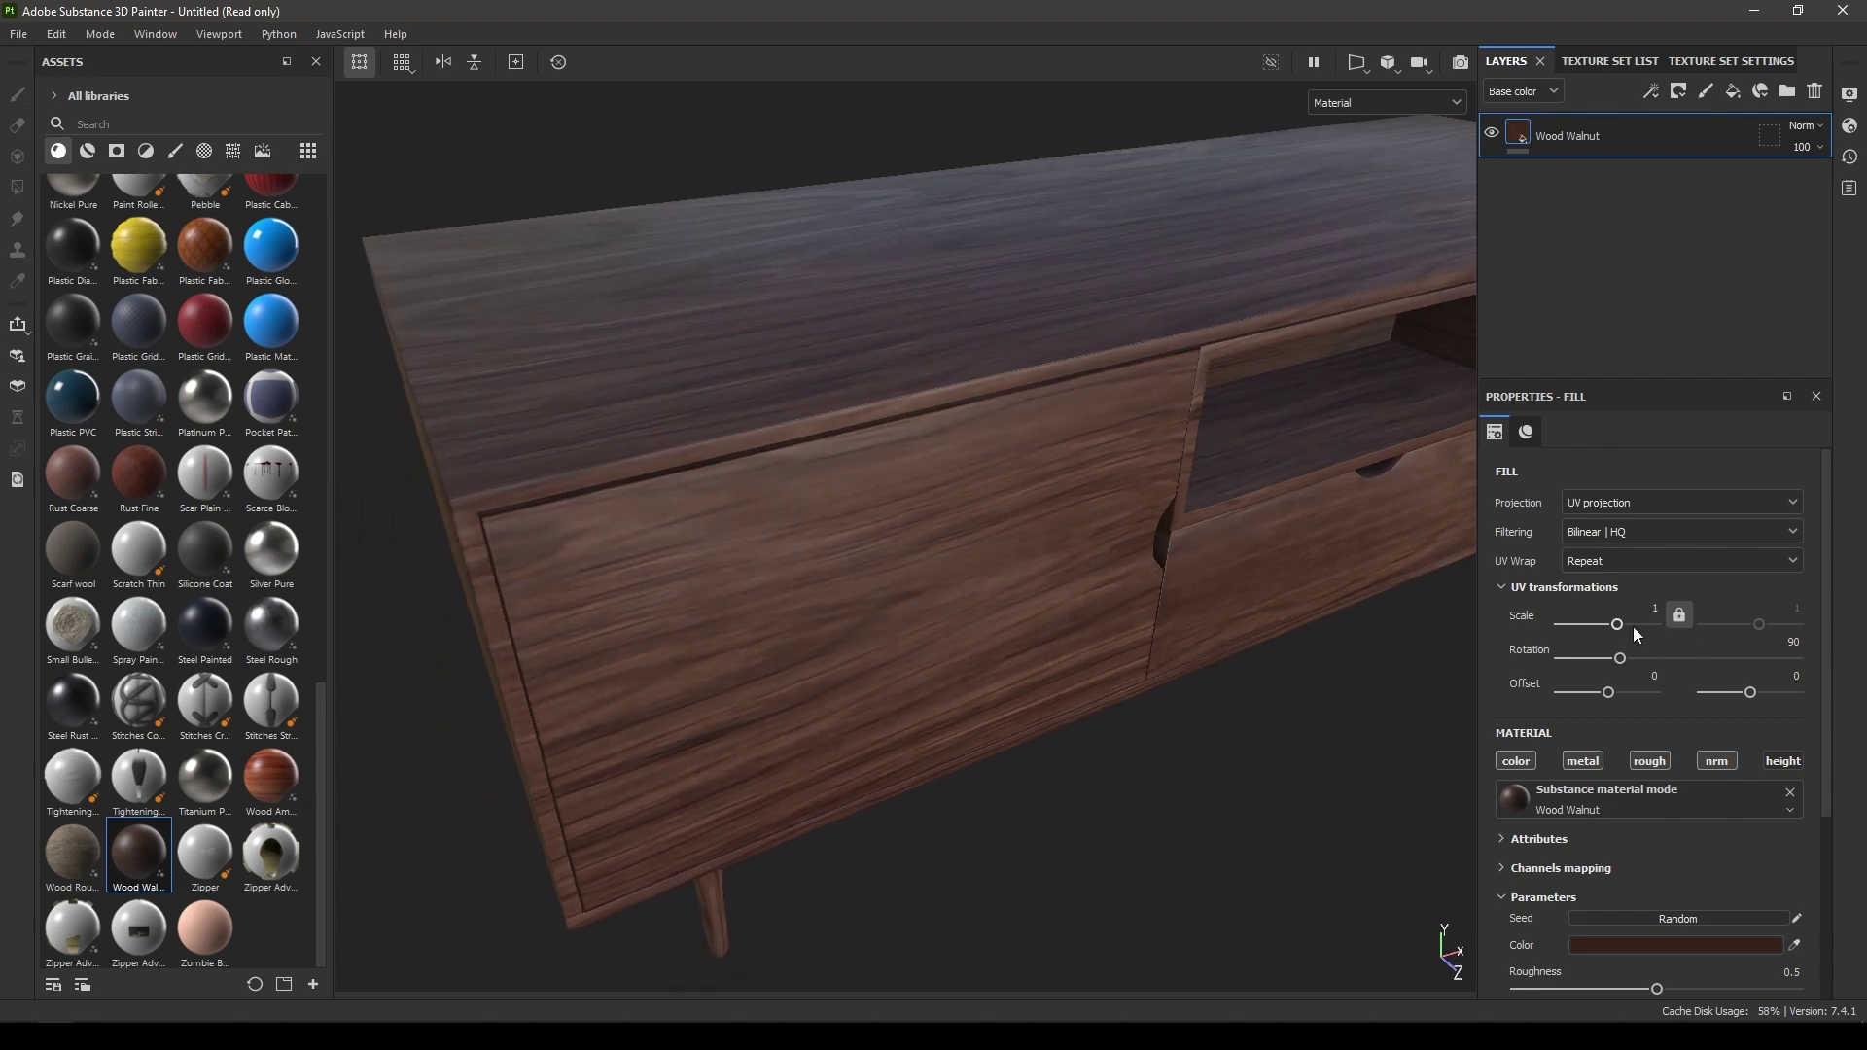
left_click(1655, 609)
type("5")
key("Return")
left_click_drag(934, 699, 921, 580, "alt")
middle_click_drag(920, 579, 942, 412, "alt")
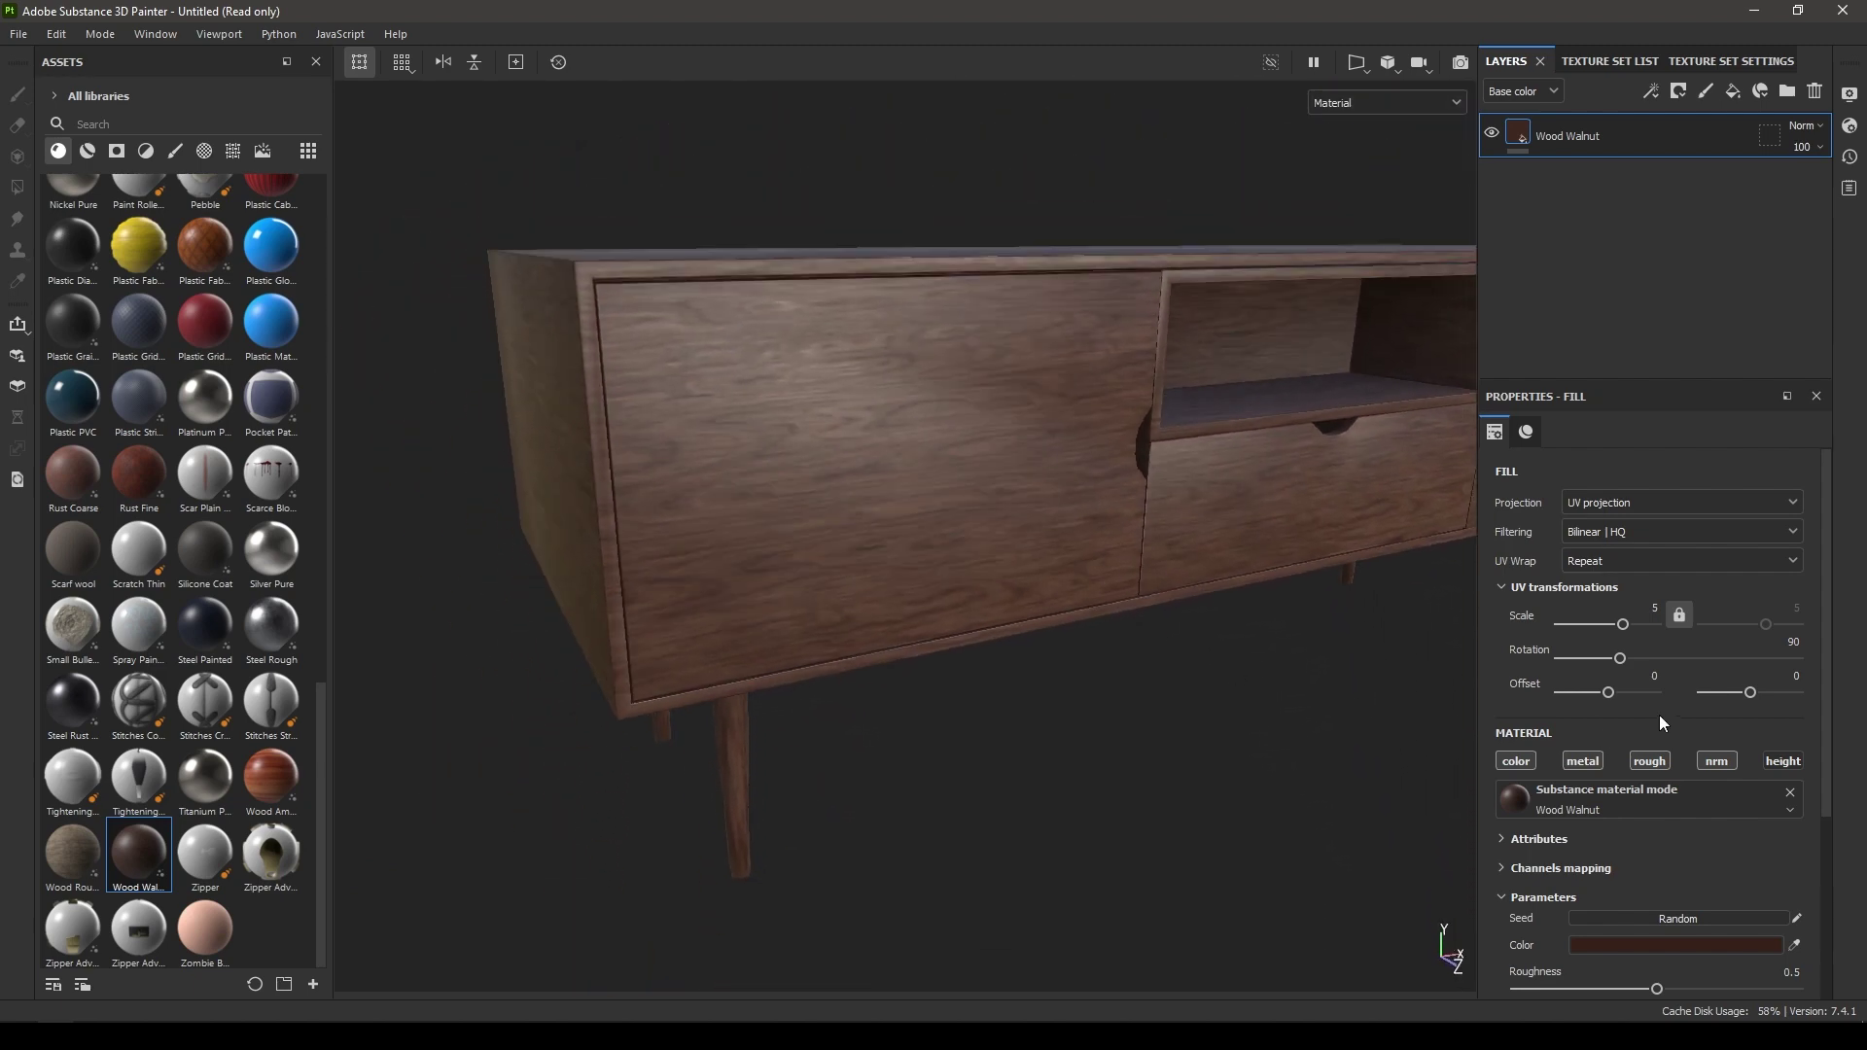
Step: Change the Wood Walnut material's color to the light yellowish brown 866436
scroll(1663, 716, "down", 2)
scroll(1760, 745, "down", 2)
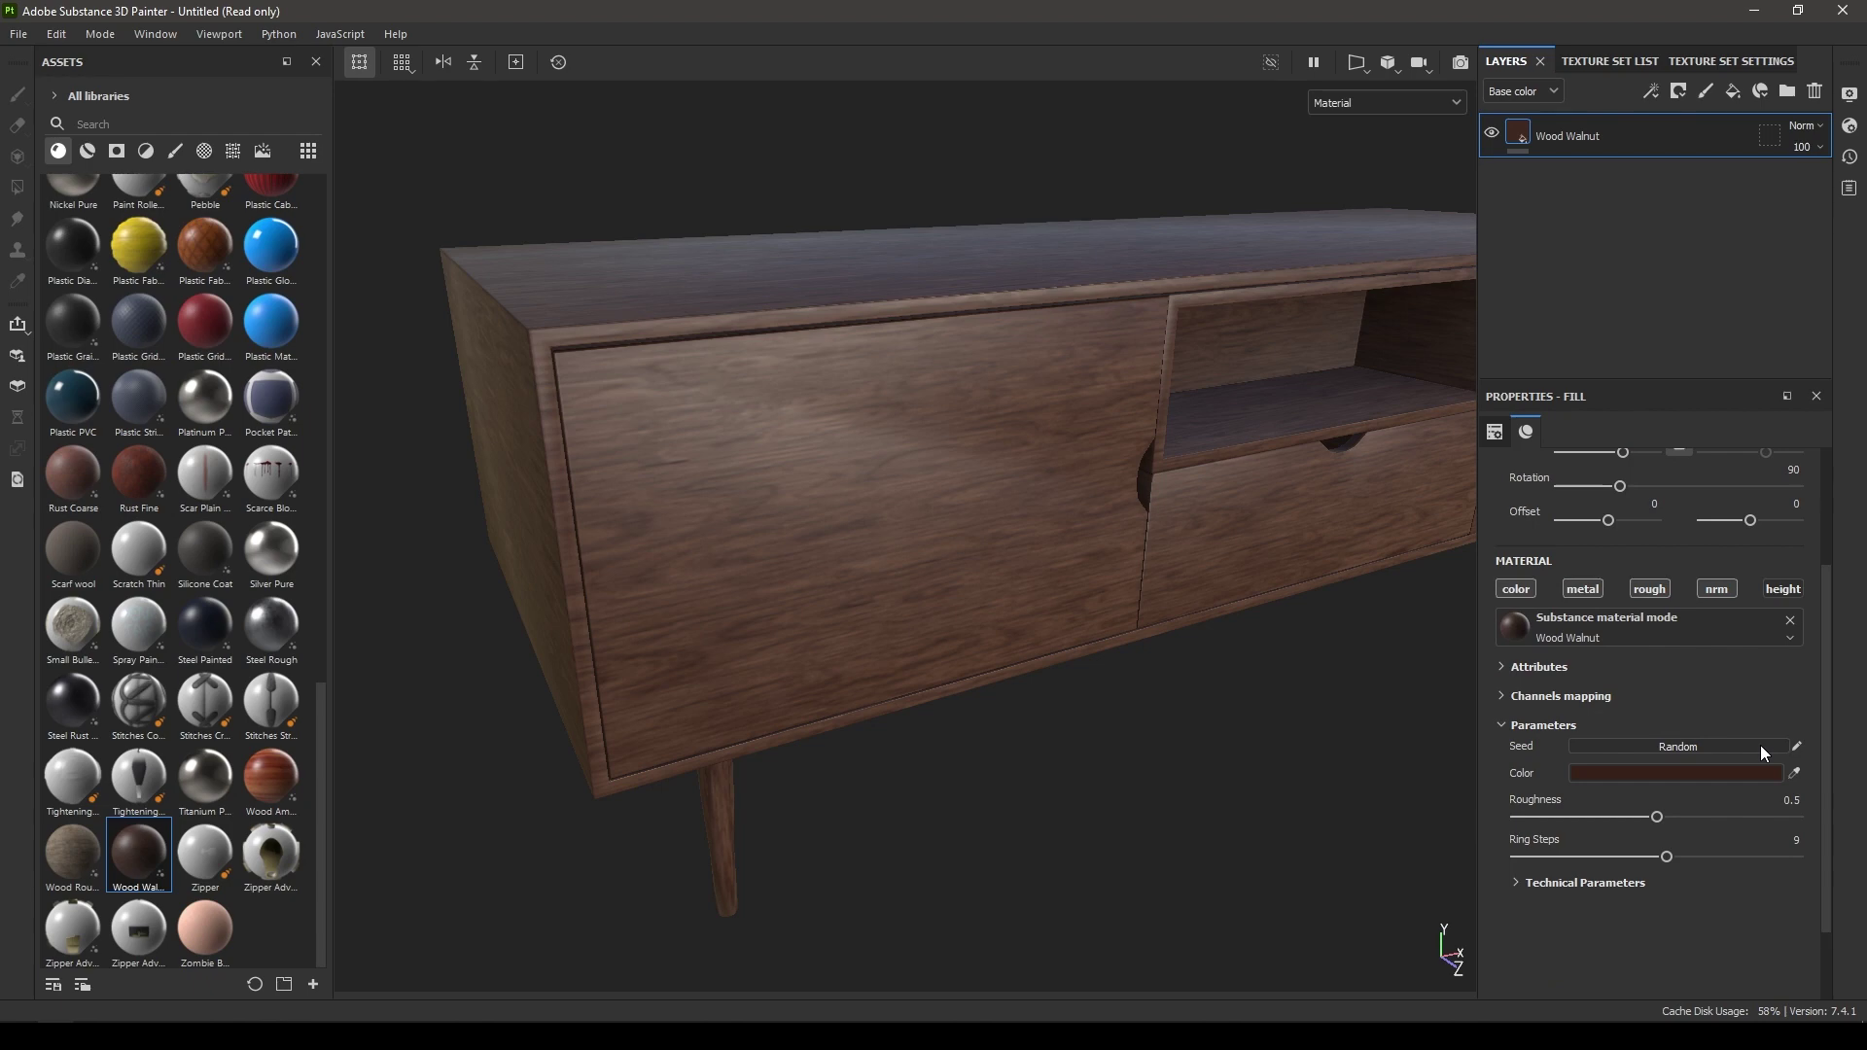
left_click_drag(1042, 639, 1148, 647, "alt")
left_click(1647, 774)
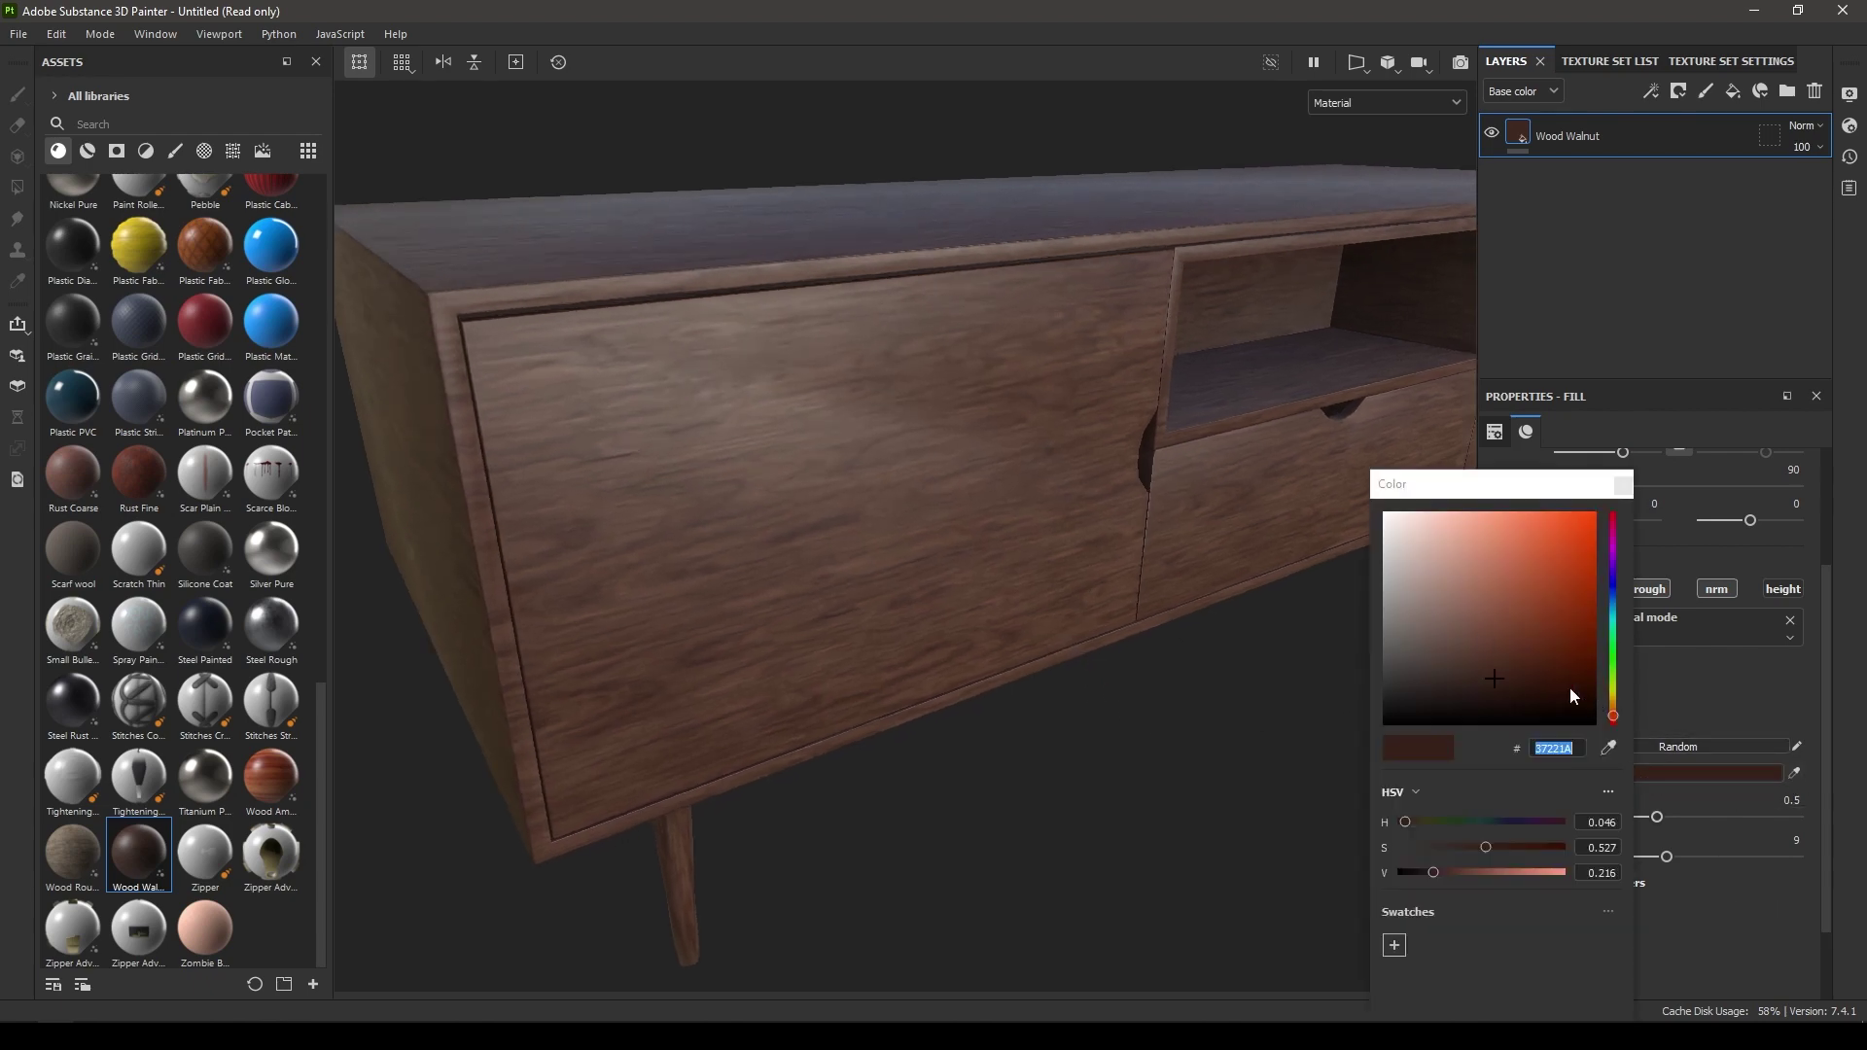
left_click_drag(1613, 692, 1613, 705)
mouse_move(1512, 610)
left_mouse_down()
mouse_move(1509, 584)
mouse_move(1511, 605)
mouse_move(1490, 601)
mouse_move(1509, 612)
left_mouse_up()
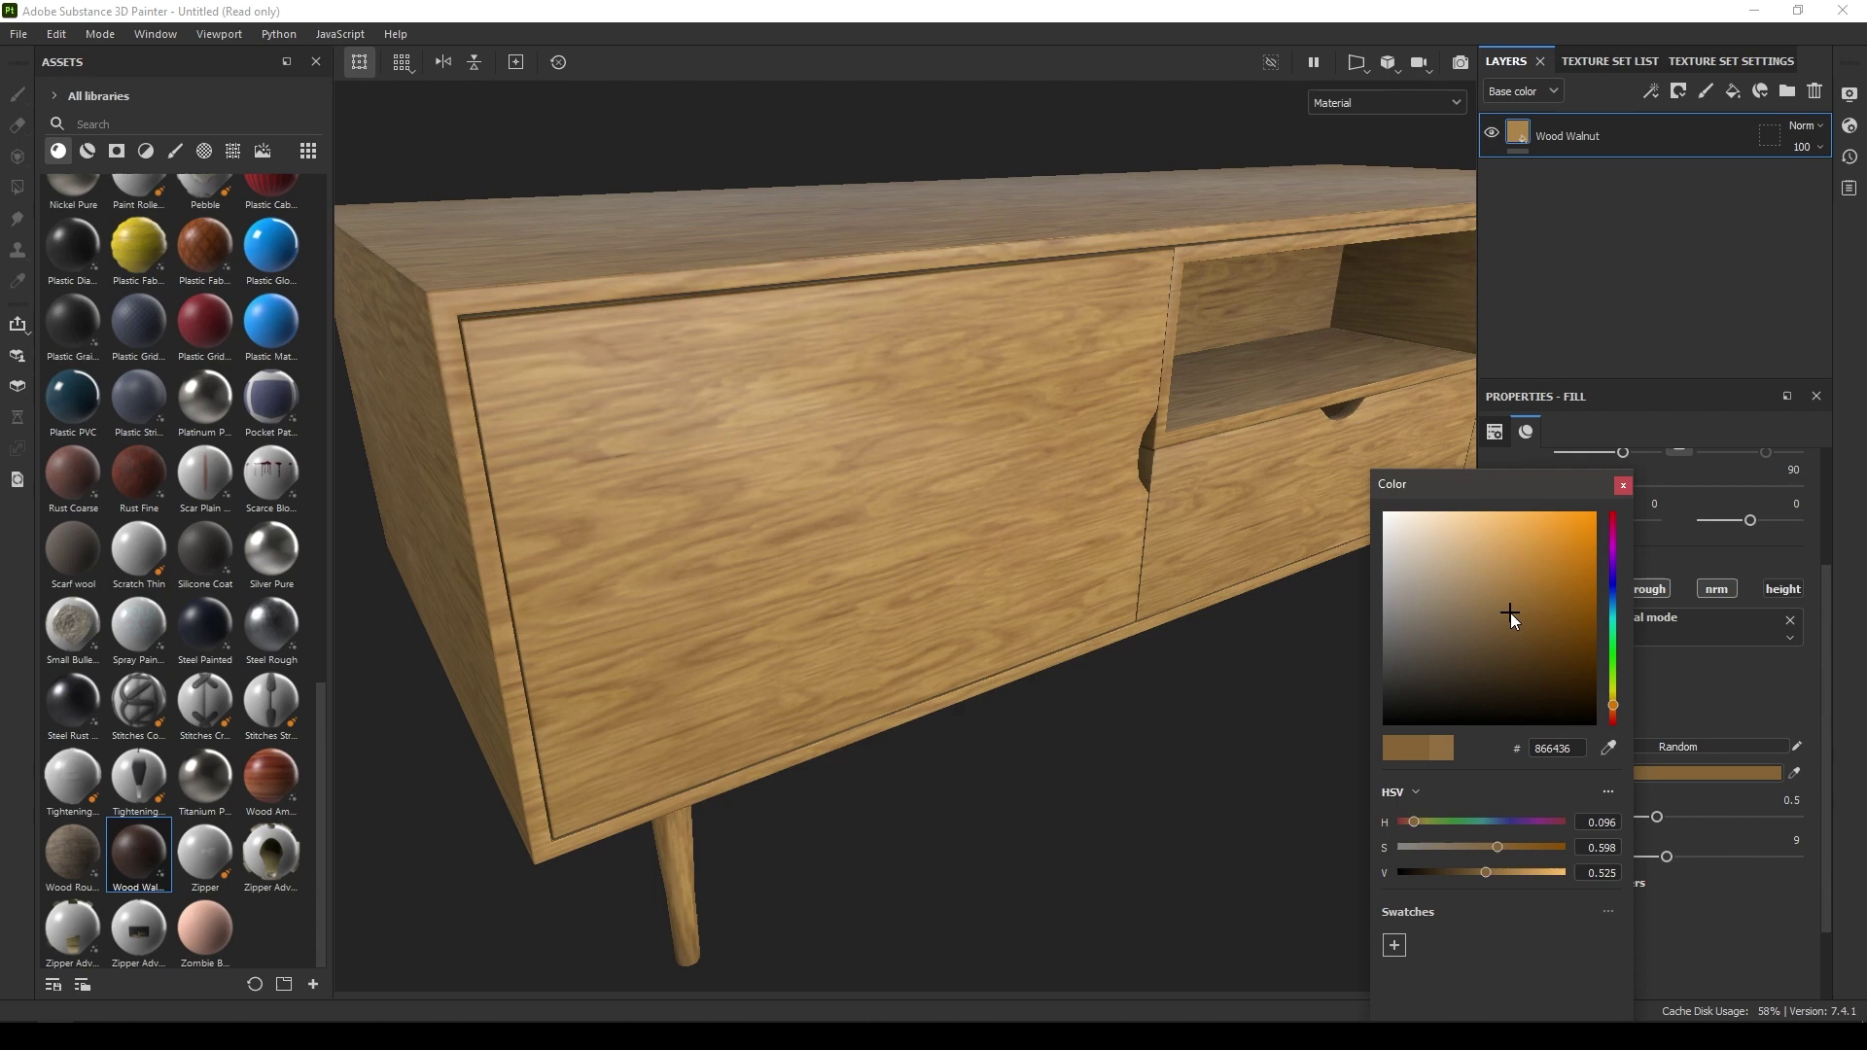
left_click(1621, 486)
Step: Set the roughness of the Wood Walnut material to 0.6
scroll(855, 249, "down", 4)
left_click_drag(856, 249, 1024, 739, "alt")
scroll(1508, 878, "down", 2)
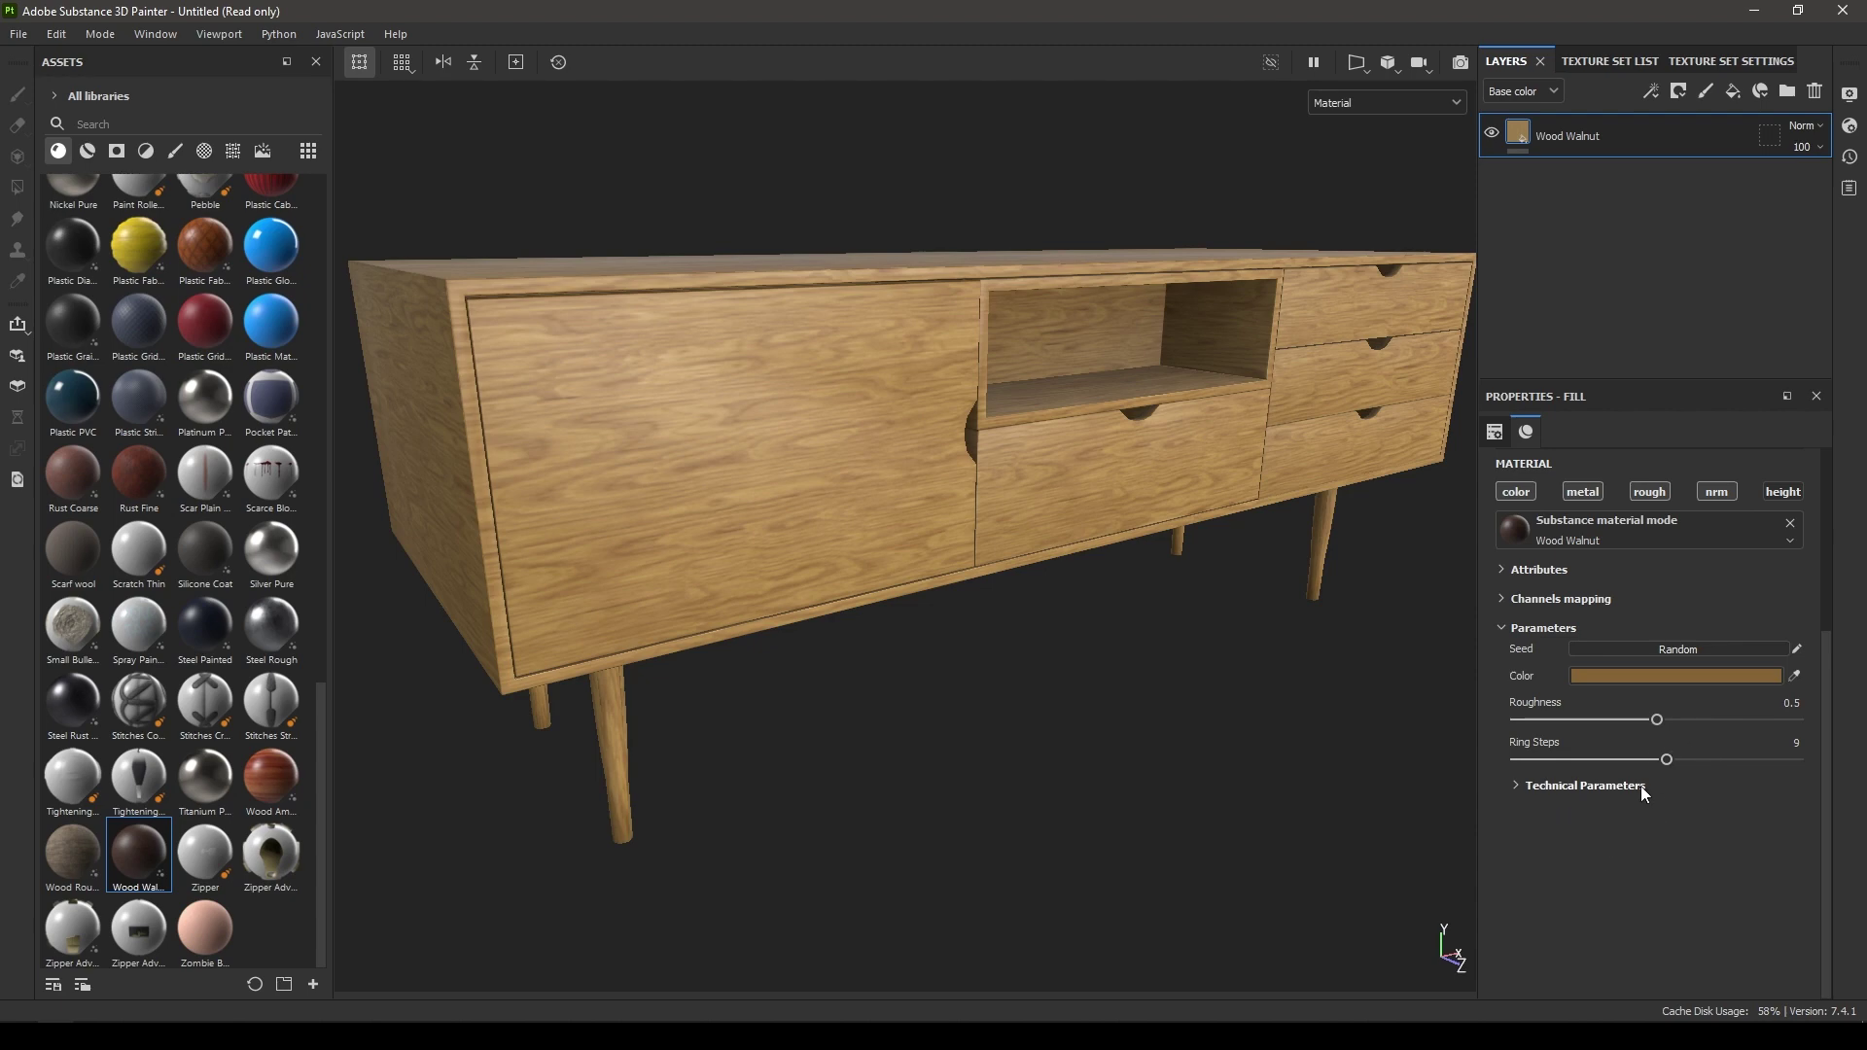
mouse_move(1653, 720)
left_mouse_down()
mouse_move(1573, 721)
mouse_move(1624, 723)
left_mouse_up()
left_click_drag(1324, 671, 1315, 764, "alt")
mouse_move(1742, 727)
left_mouse_down()
mouse_move(1786, 728)
mouse_move(1694, 734)
left_mouse_up()
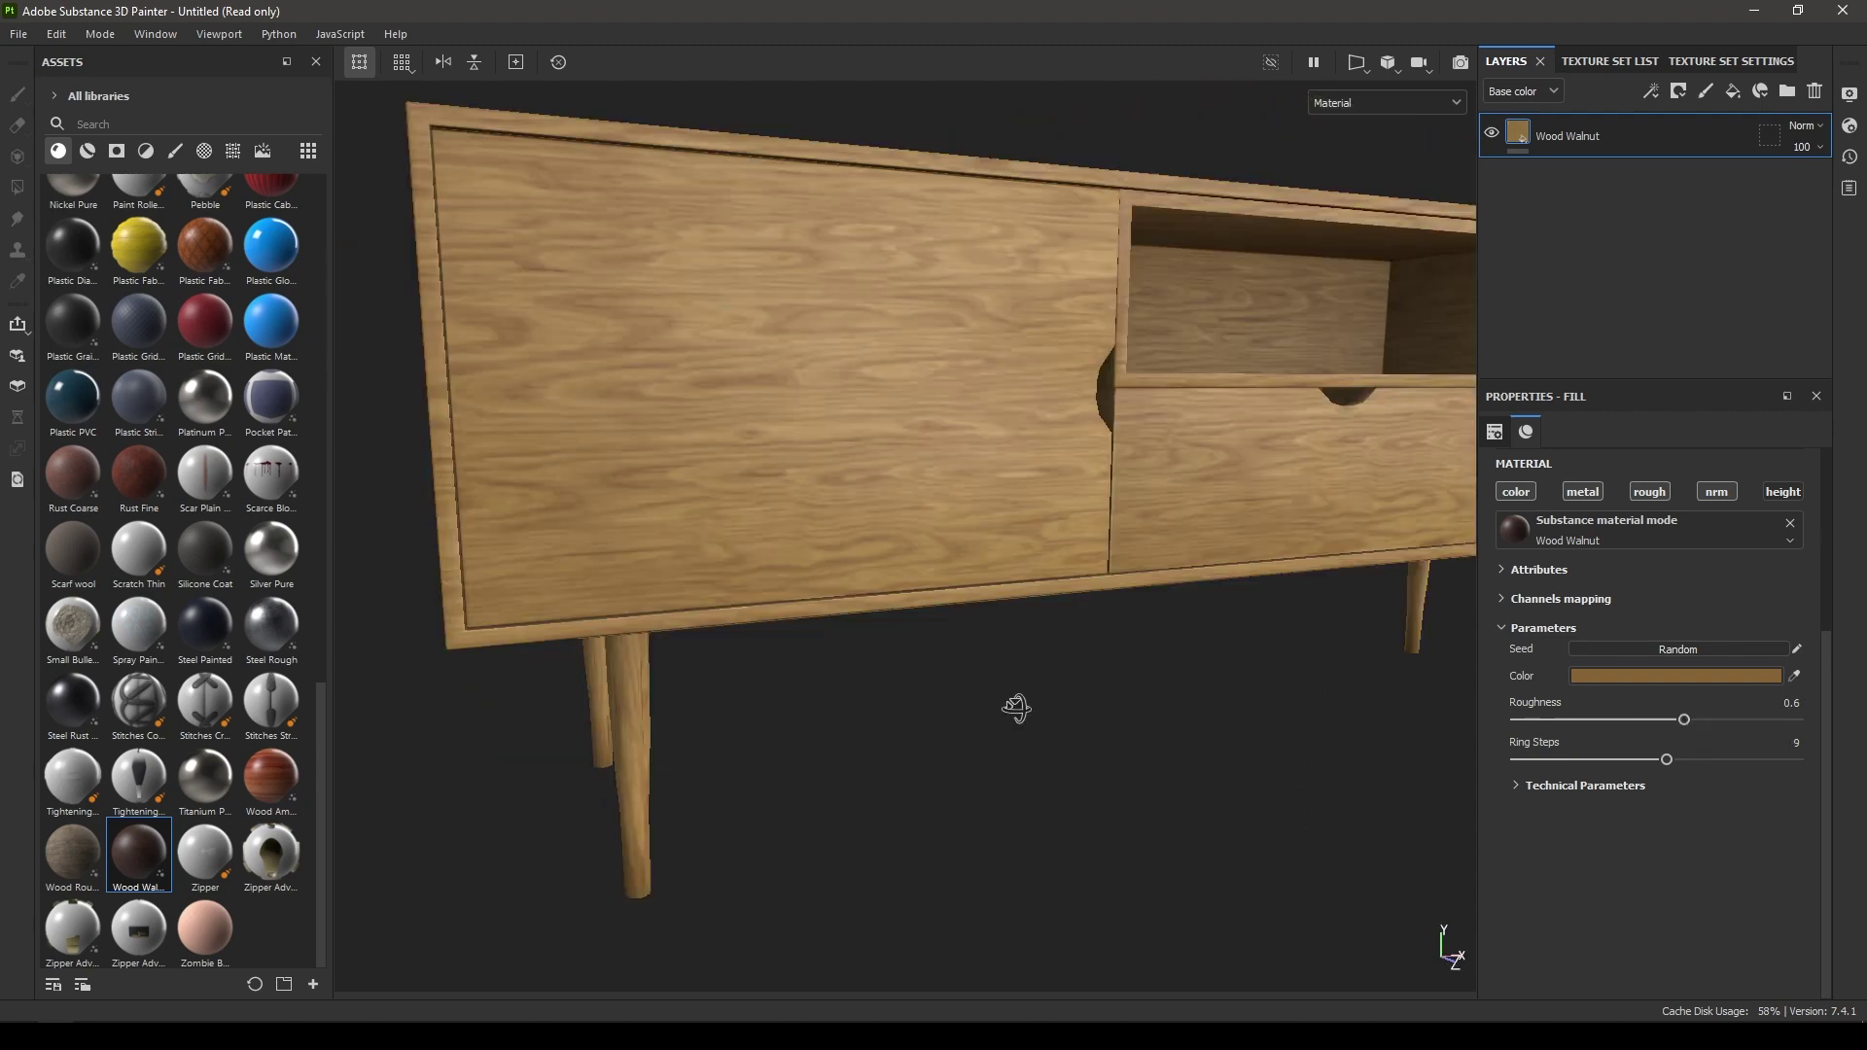
Step: Set the Ring Steps of the Wood Walnut material to 15
left_click_drag(1012, 709, 910, 451, "alt")
scroll(910, 451, "up", 1)
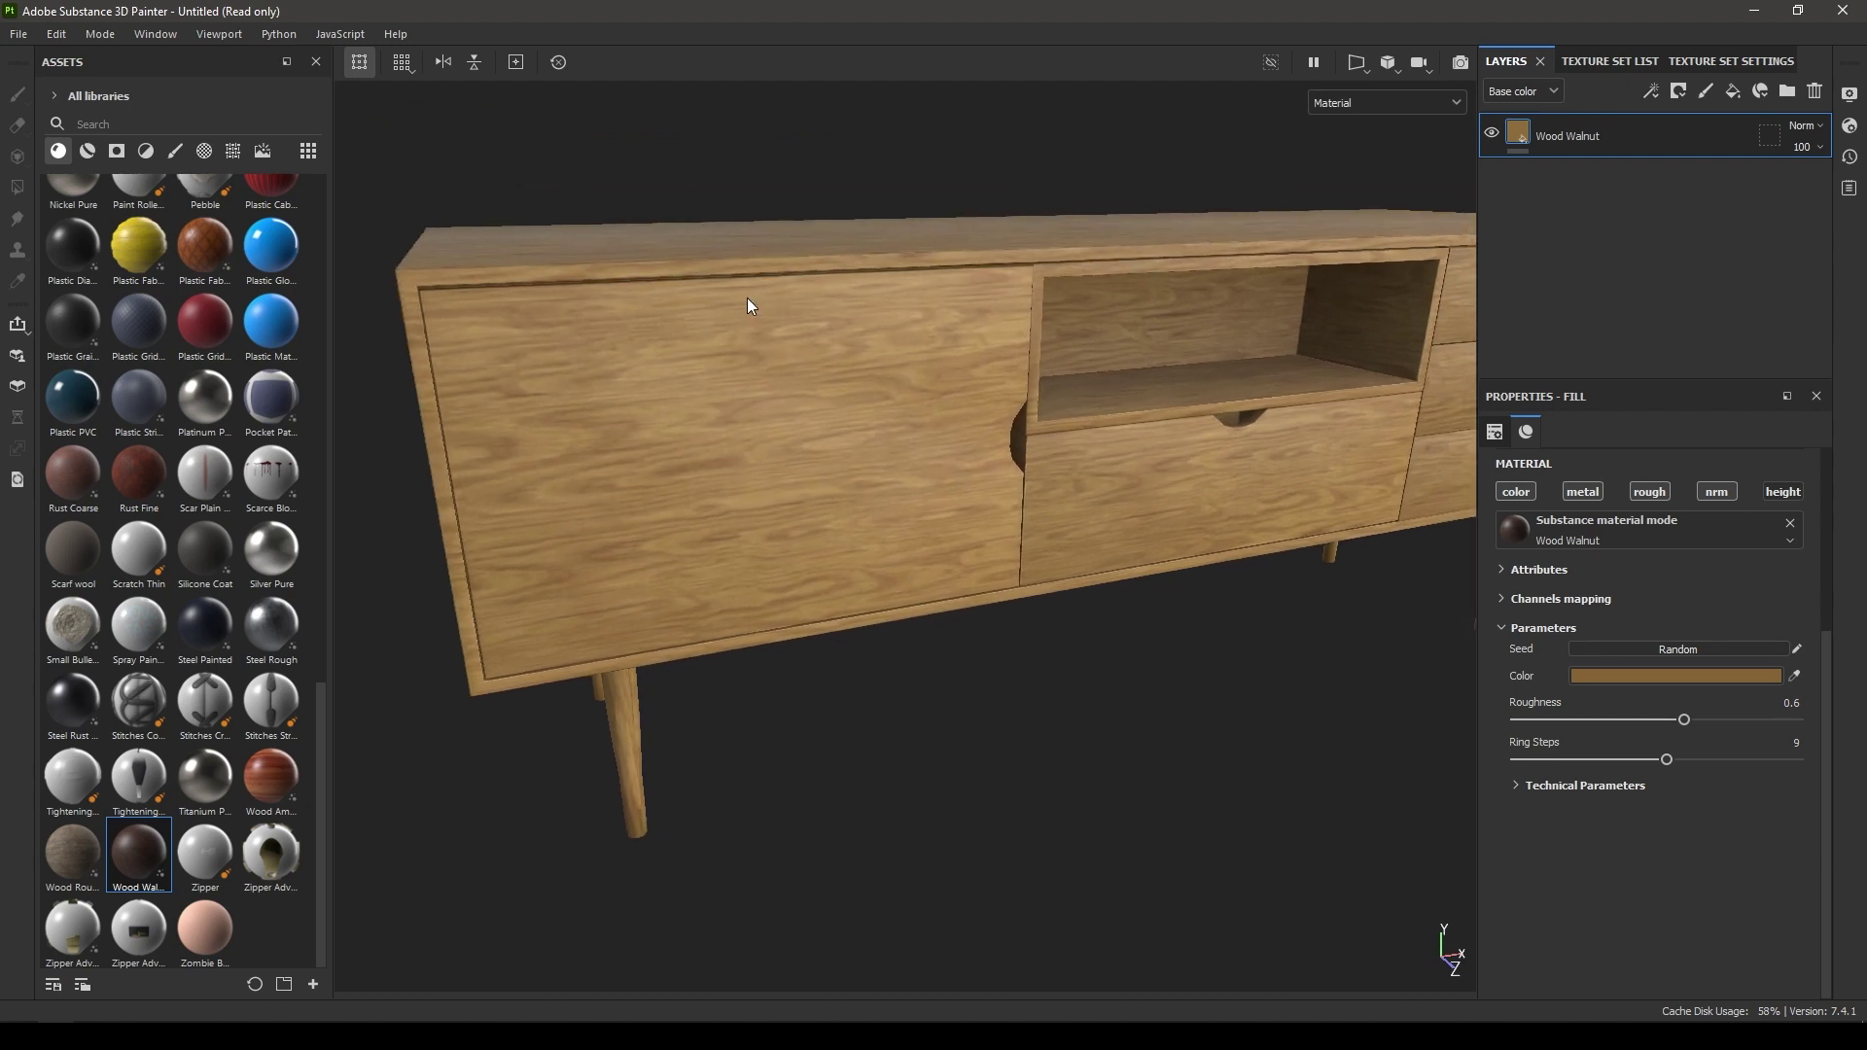
left_click_drag(1651, 762, 1787, 760)
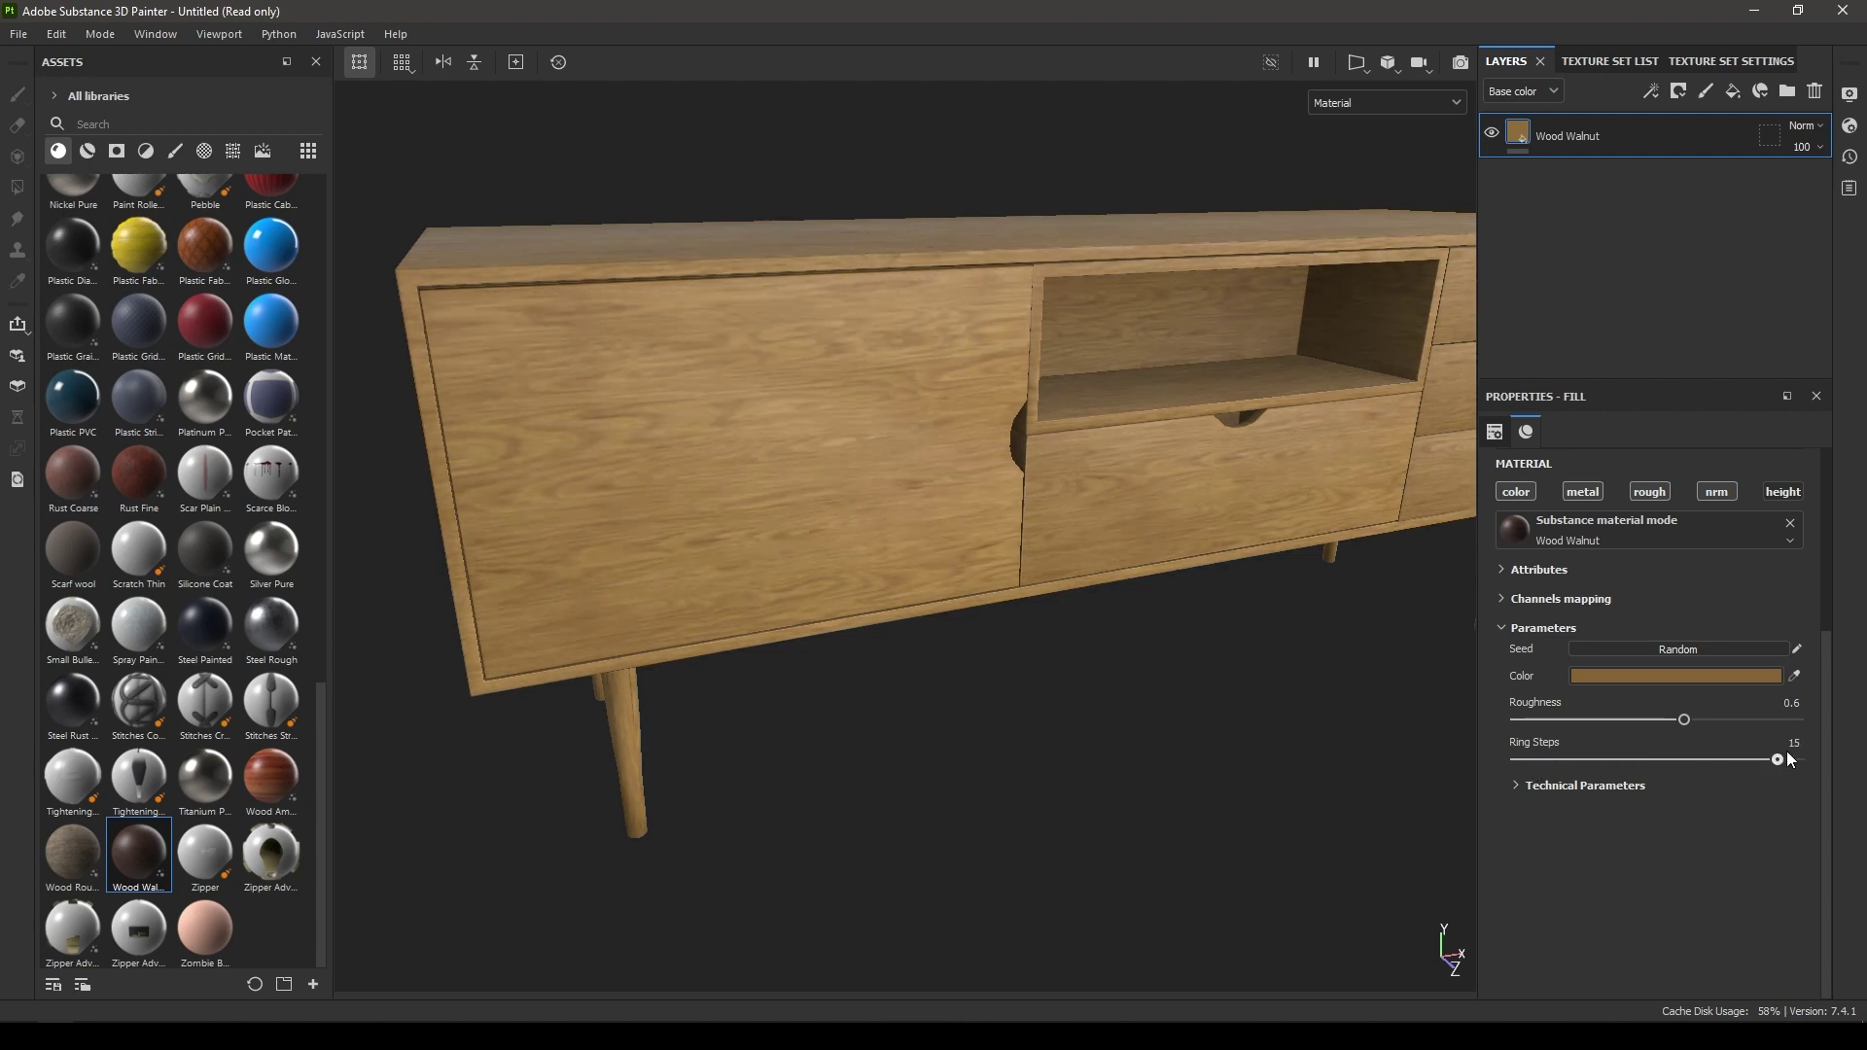
left_click_drag(1385, 764, 776, 568, "alt")
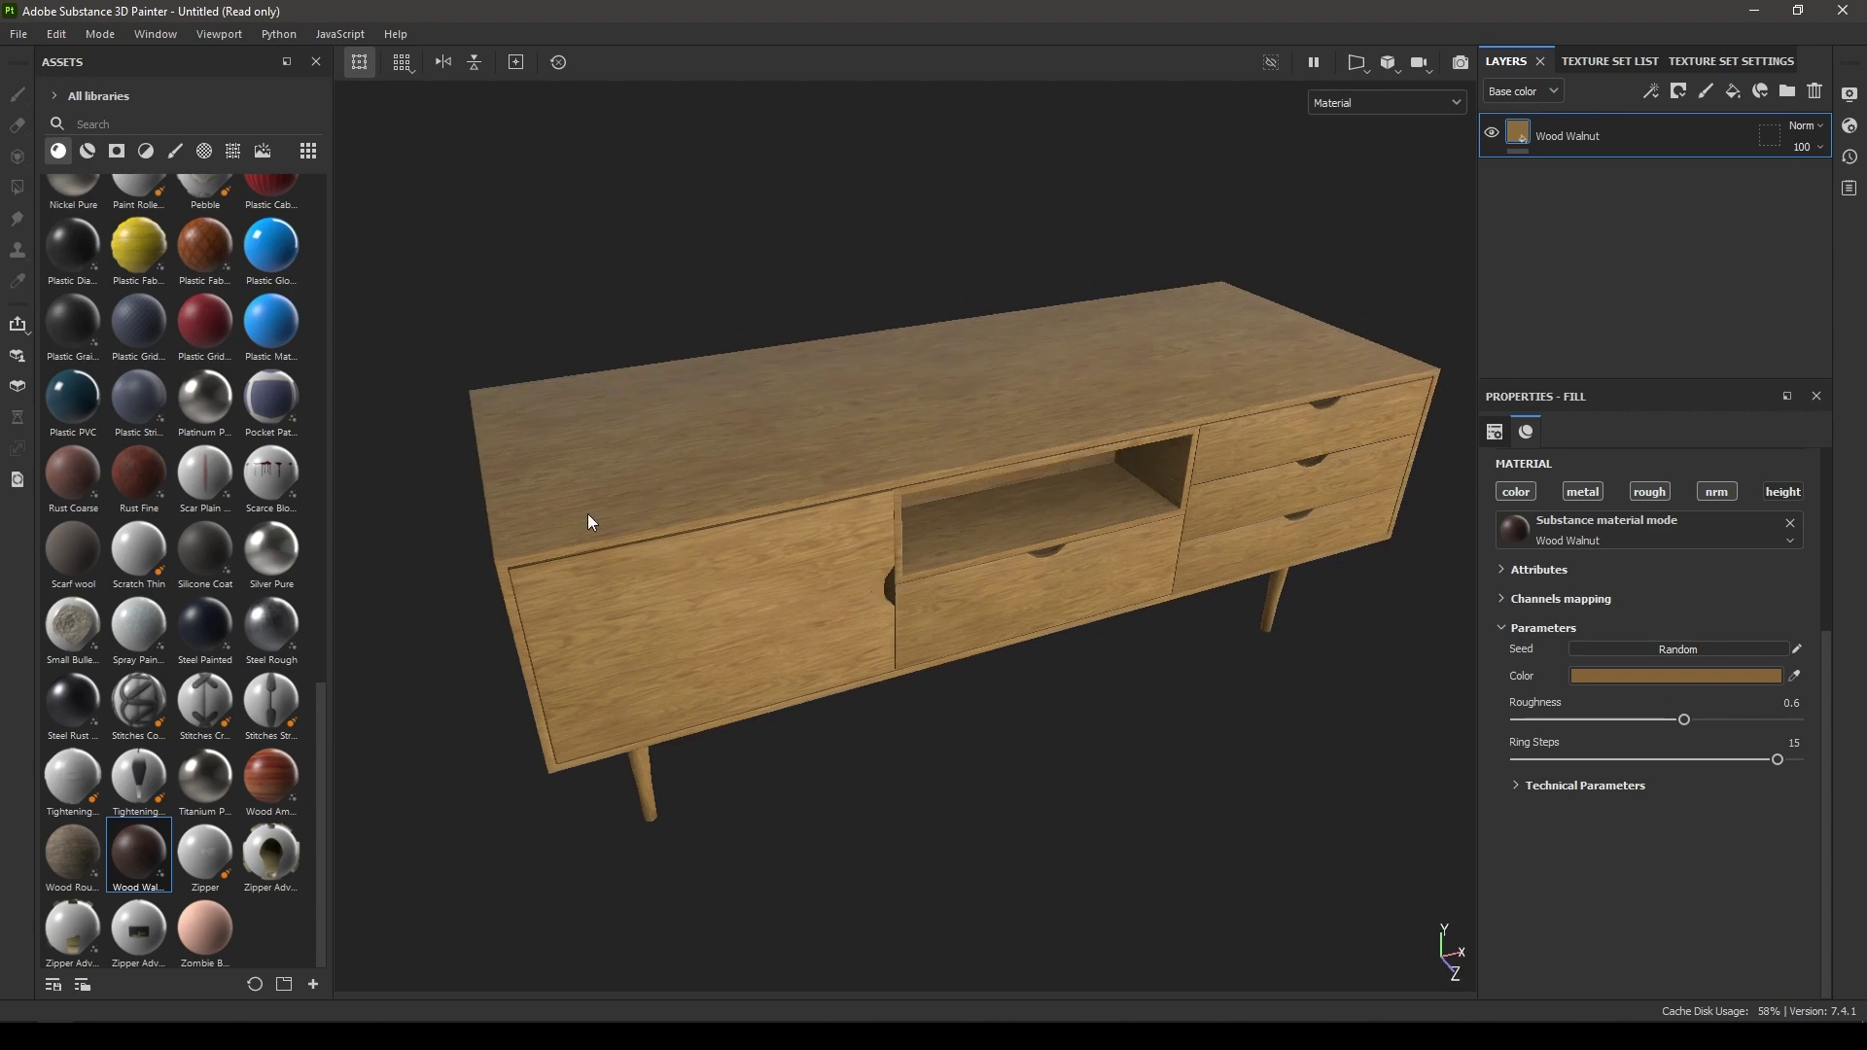
scroll(152, 622, "up", 1)
left_click_drag(1000, 480, 1015, 430, "alt")
Step: Hide the Wood Walnut layer and return to the beginning of the material library
scroll(994, 469, "up", 3)
scroll(975, 417, "down", 2)
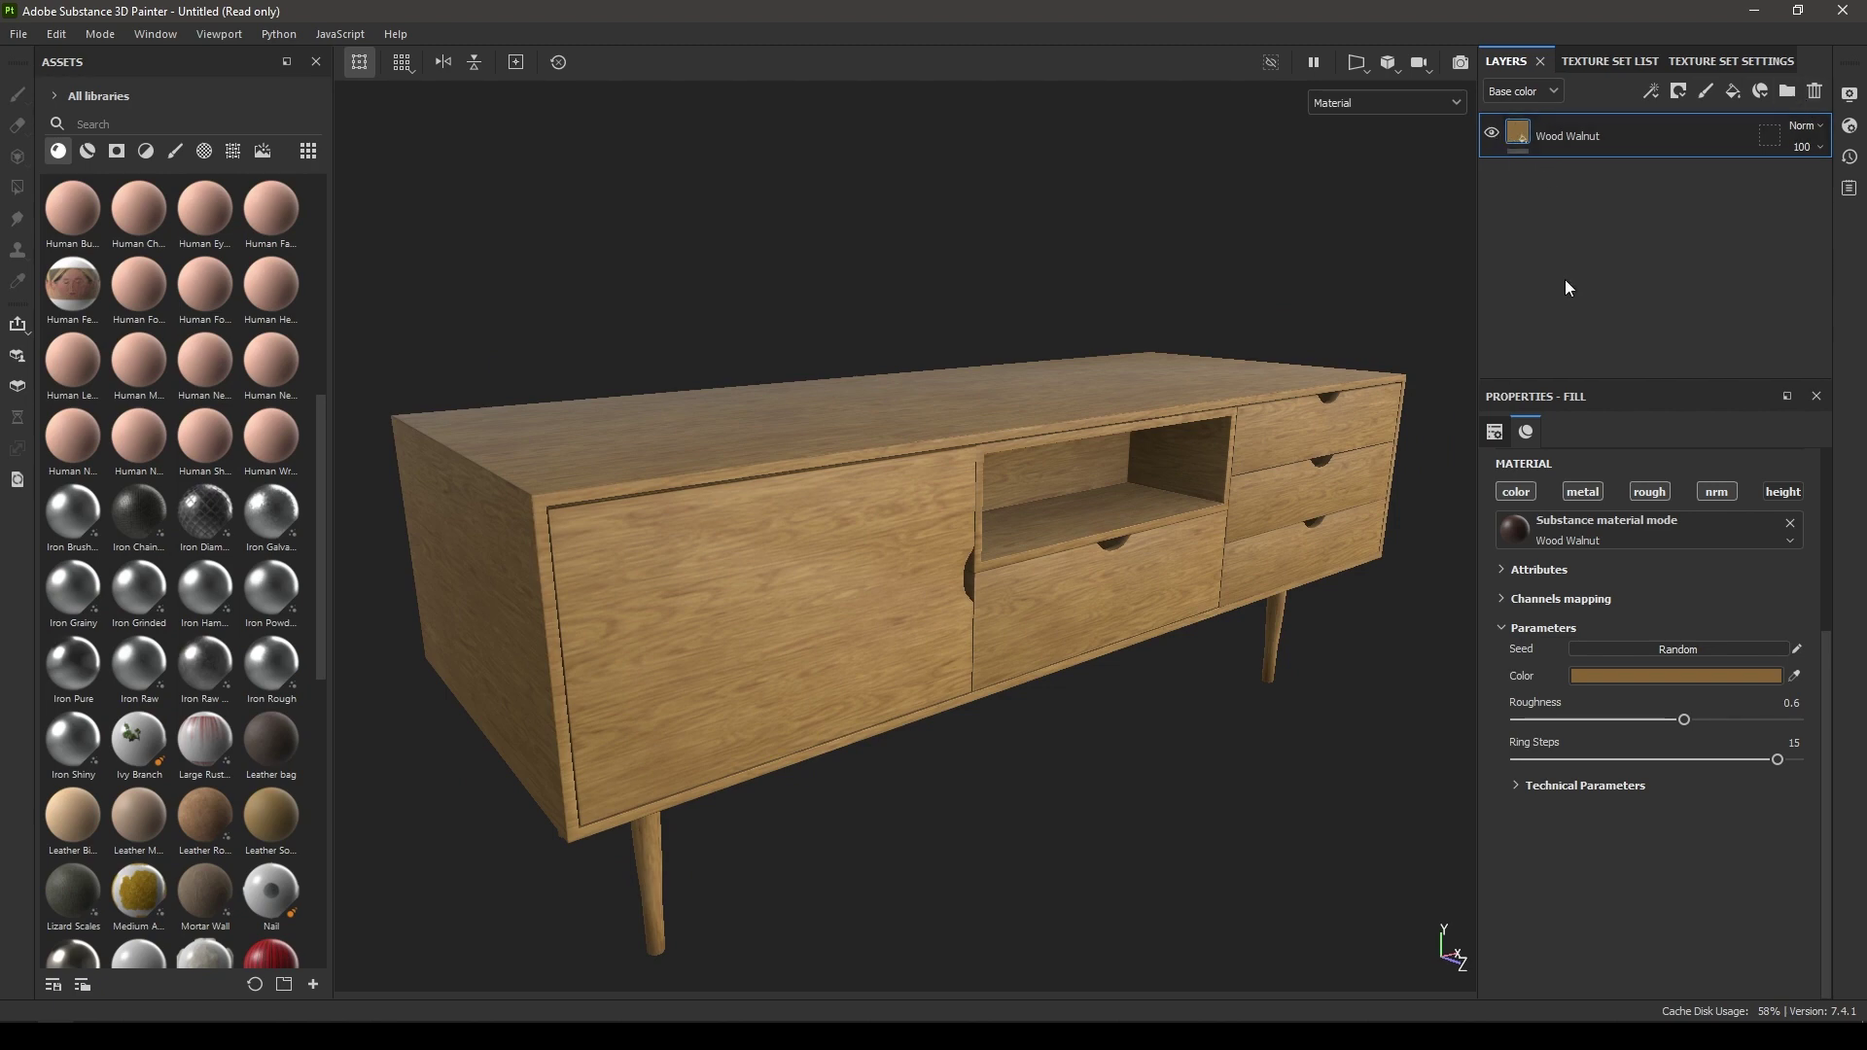
left_click(1493, 139)
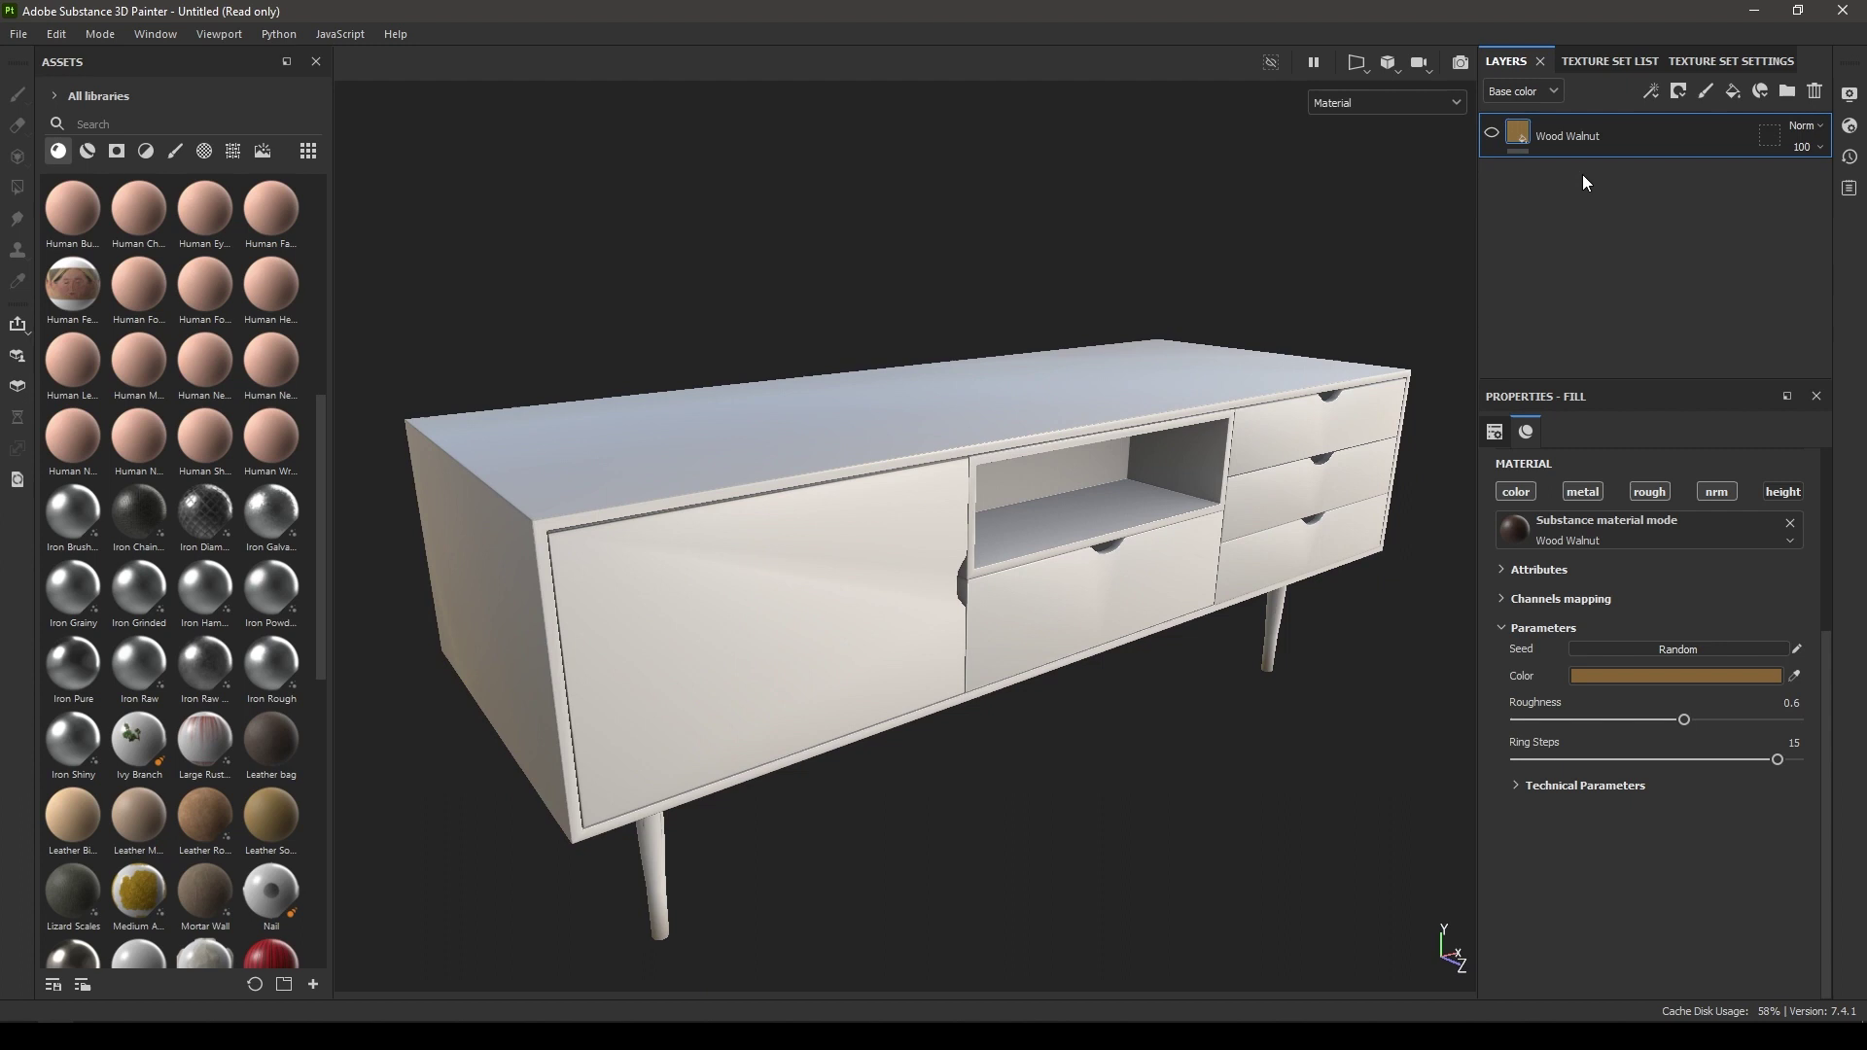
scroll(146, 628, "up", 5)
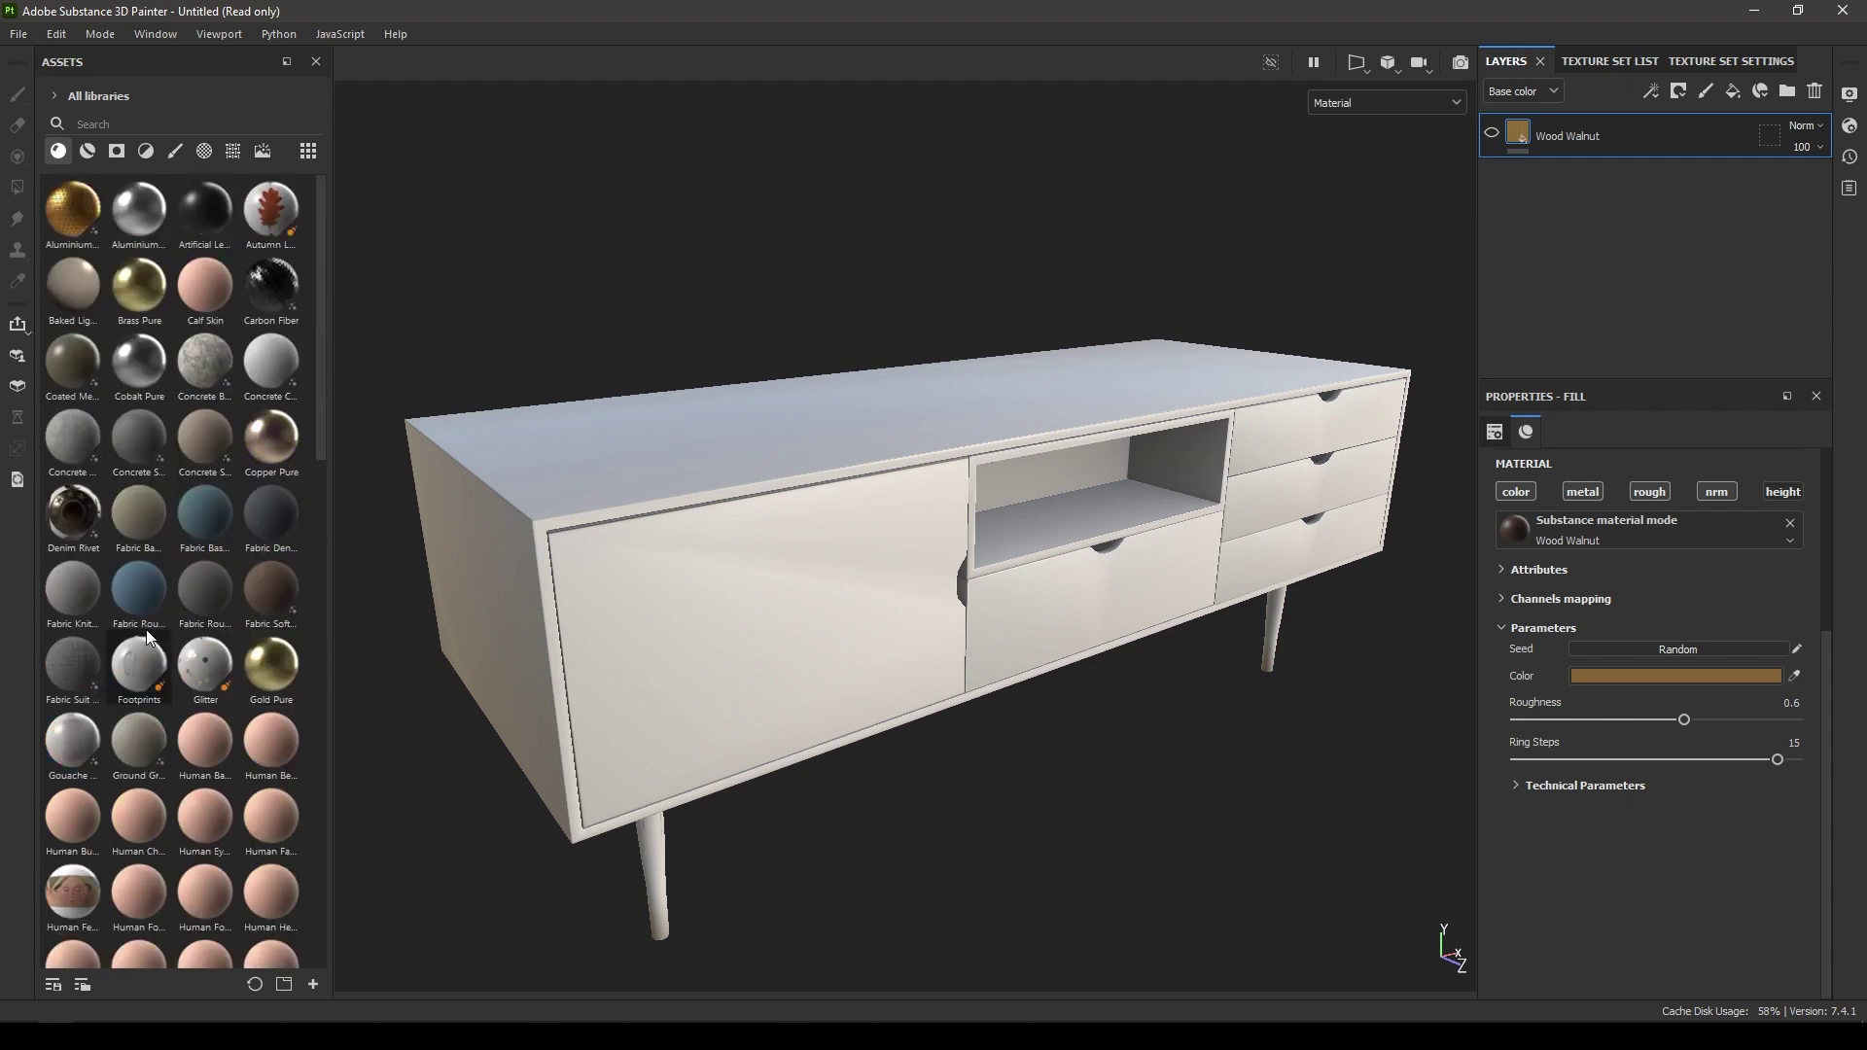
Step: Add the Wood box smart material to the layer stack beneath the hidden Wood Walnut layer
left_click(85, 153)
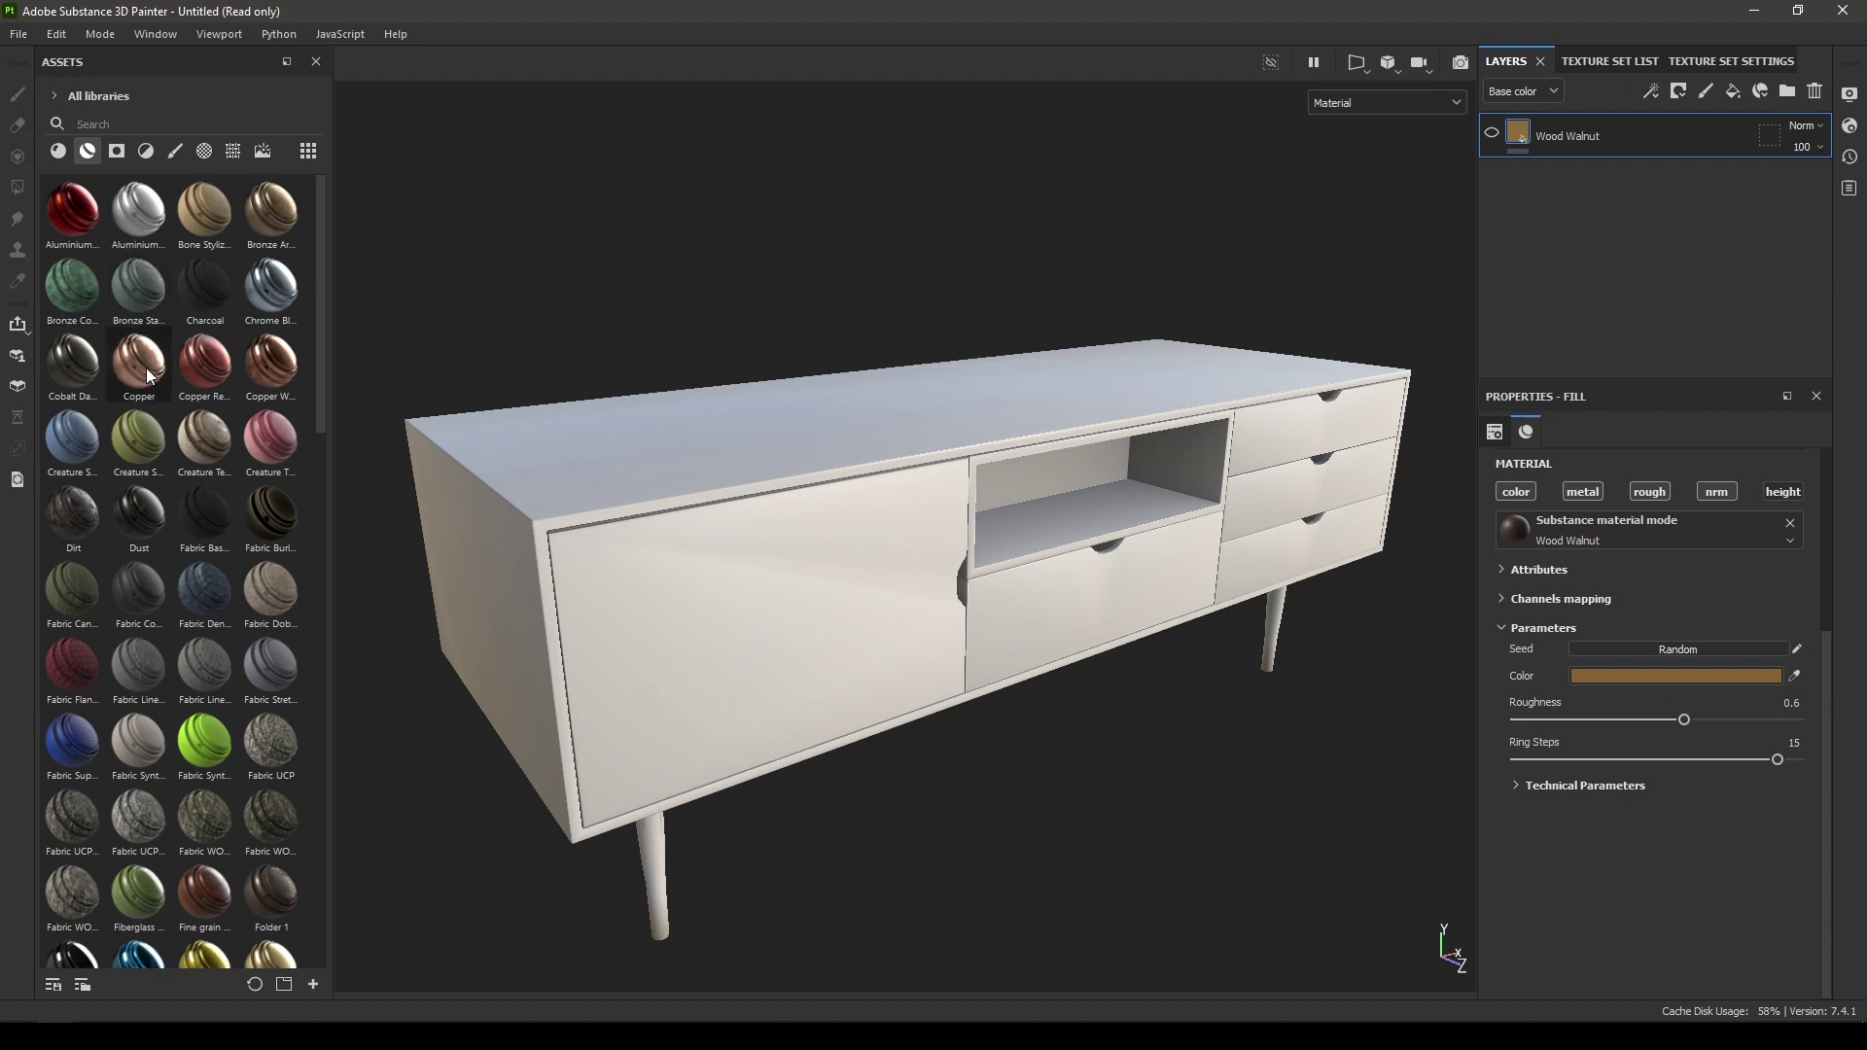
scroll(146, 368, "down", 15)
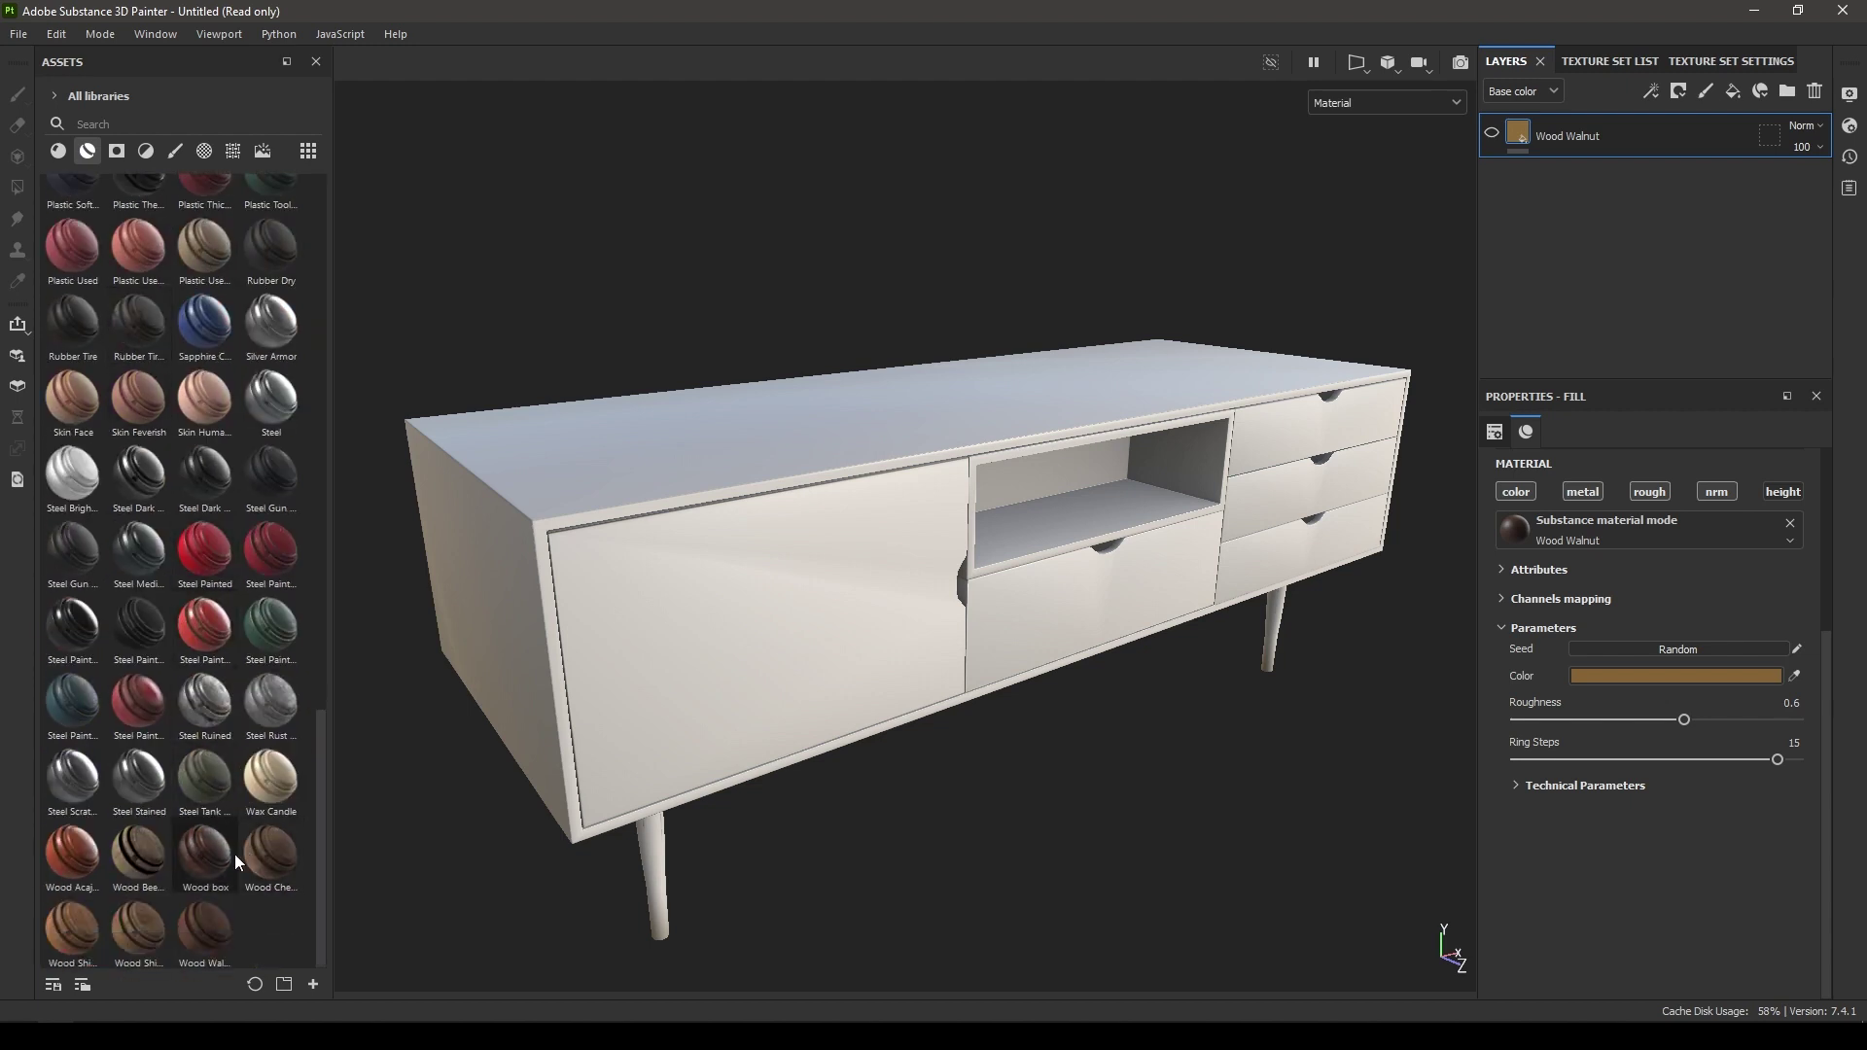
mouse_move(243, 854)
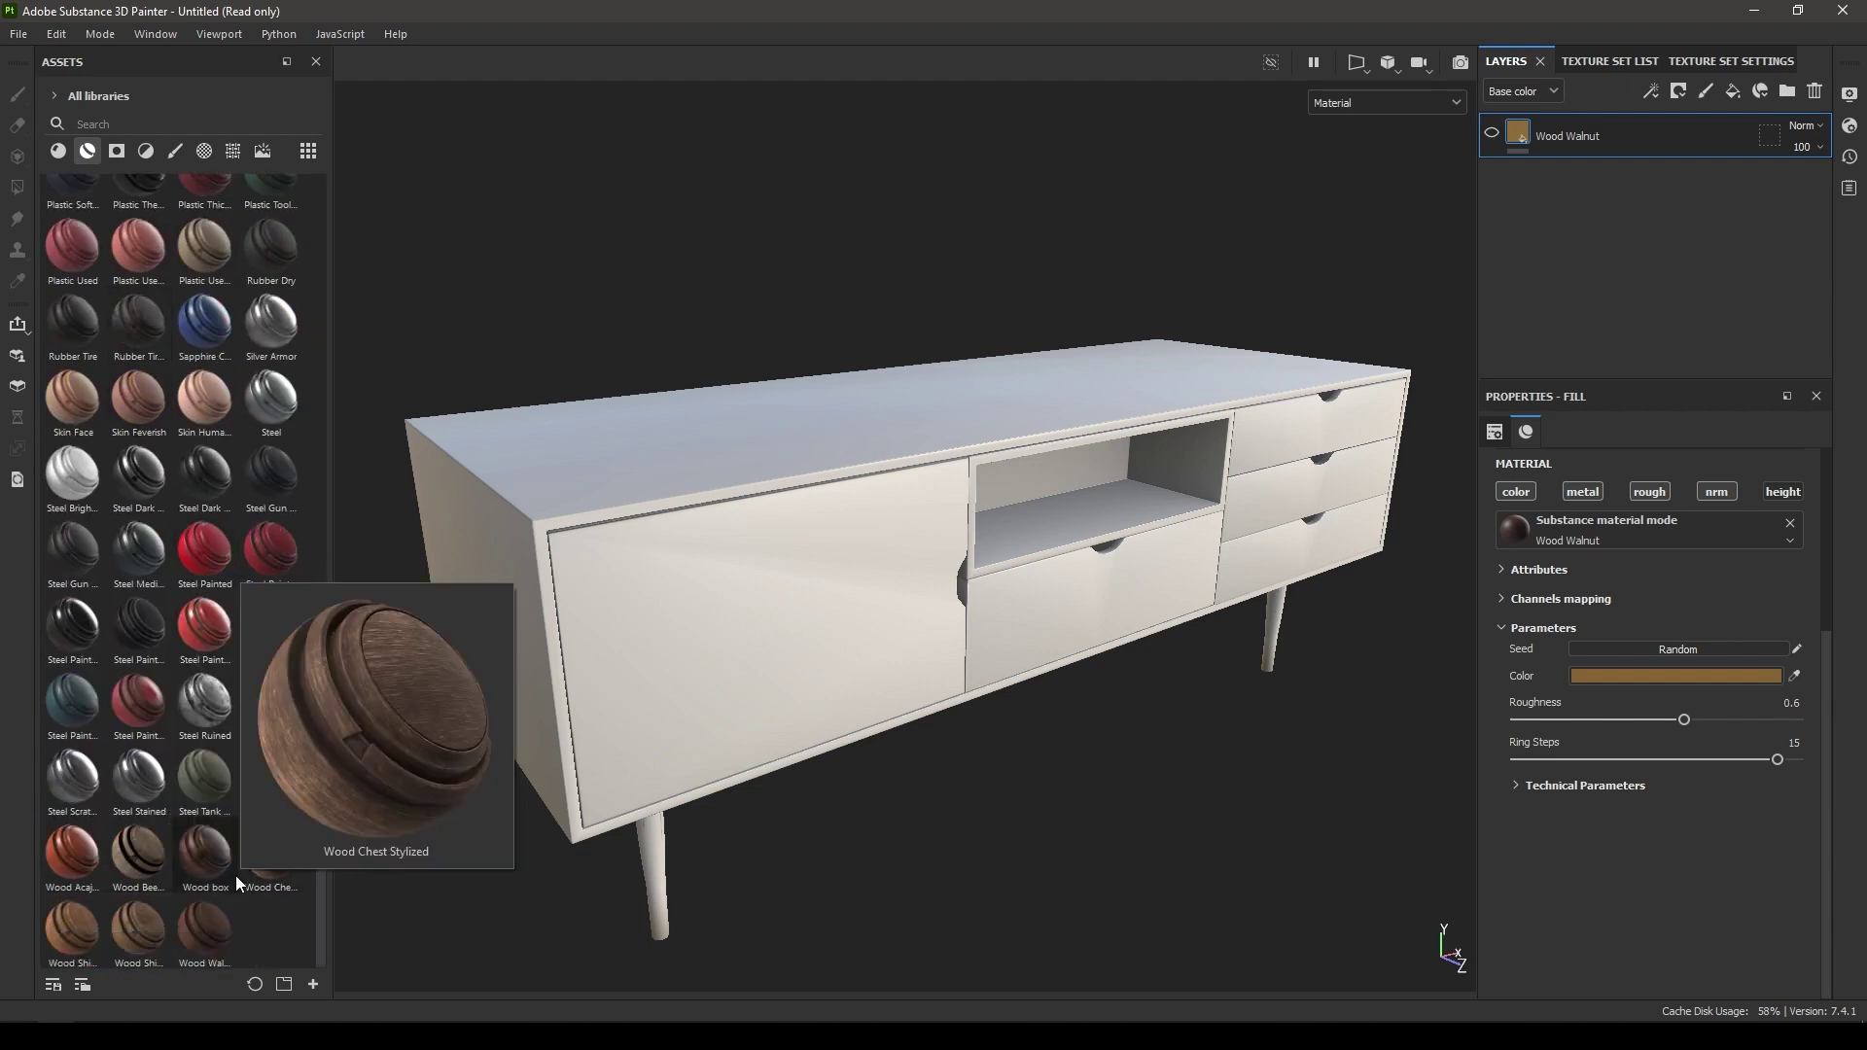
left_click_drag(212, 867, 1783, 309)
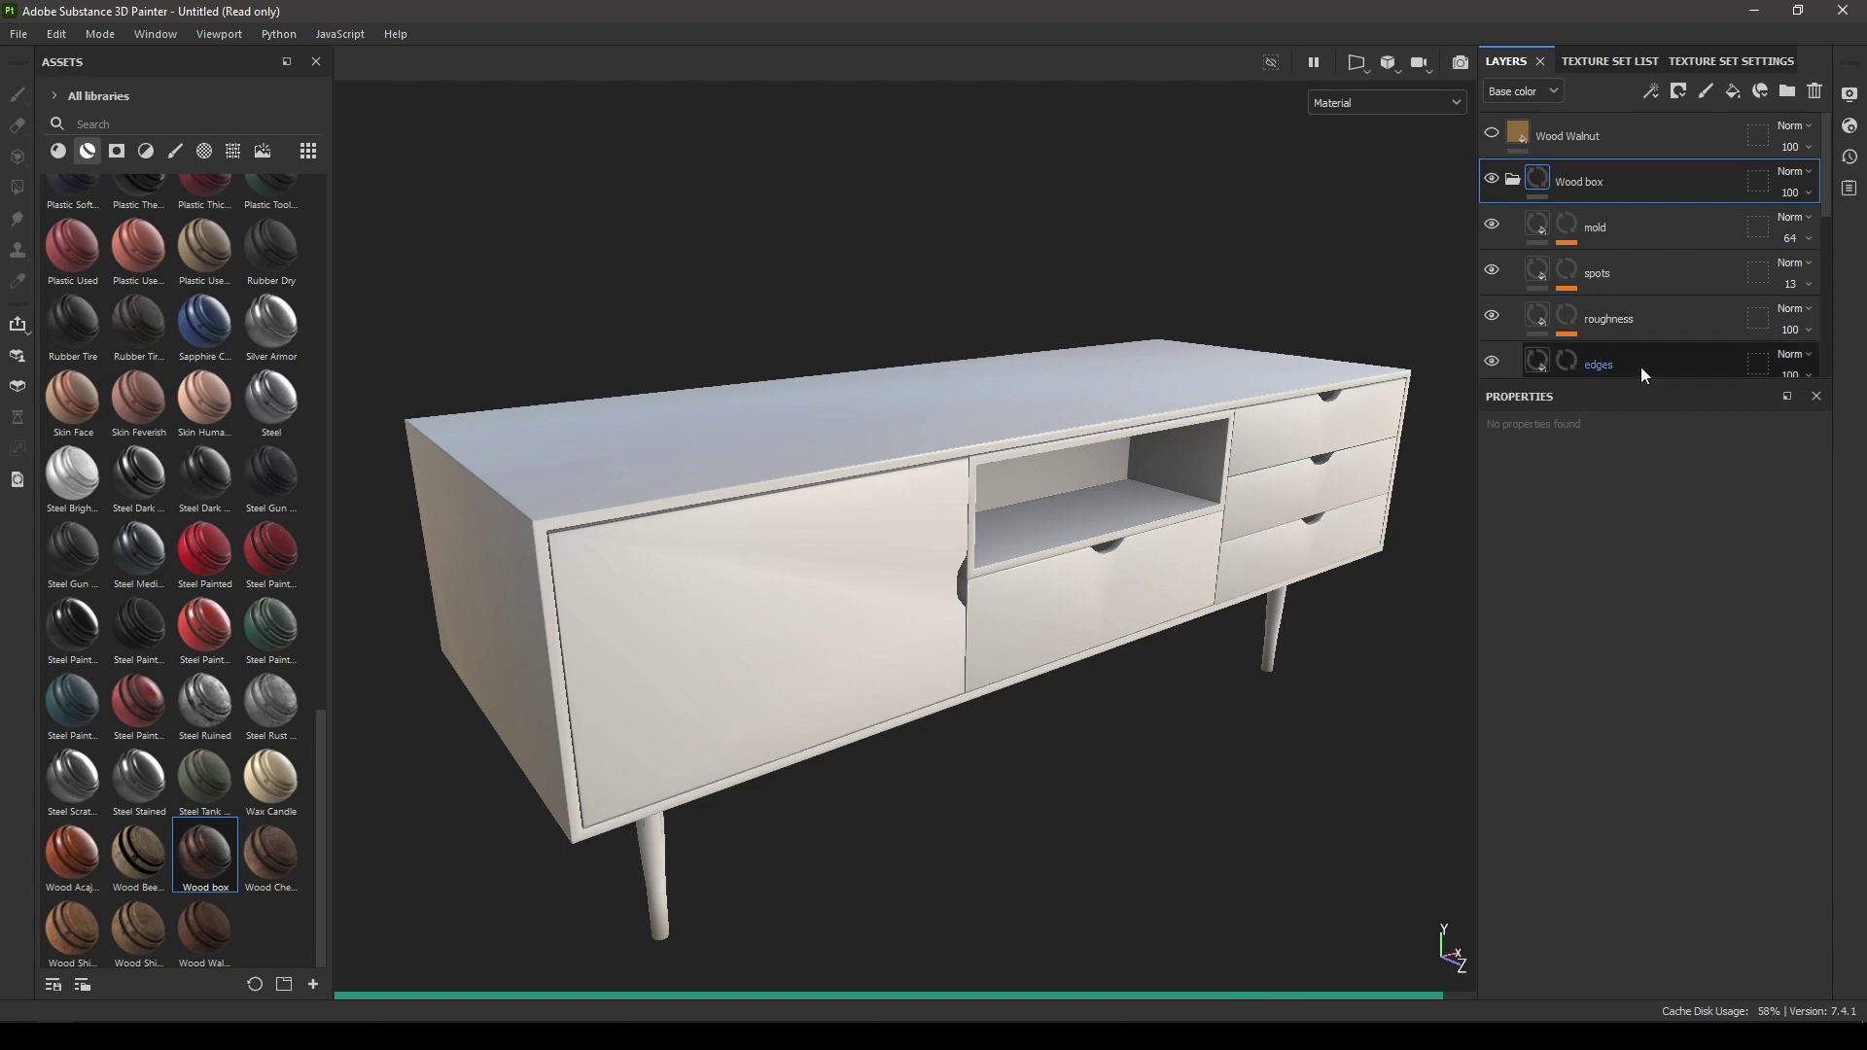
left_click_drag(1000, 584, 898, 786, "alt")
scroll(898, 602, "down", 5)
scroll(1001, 492, "up", 5)
left_click_drag(815, 545, 958, 407, "alt")
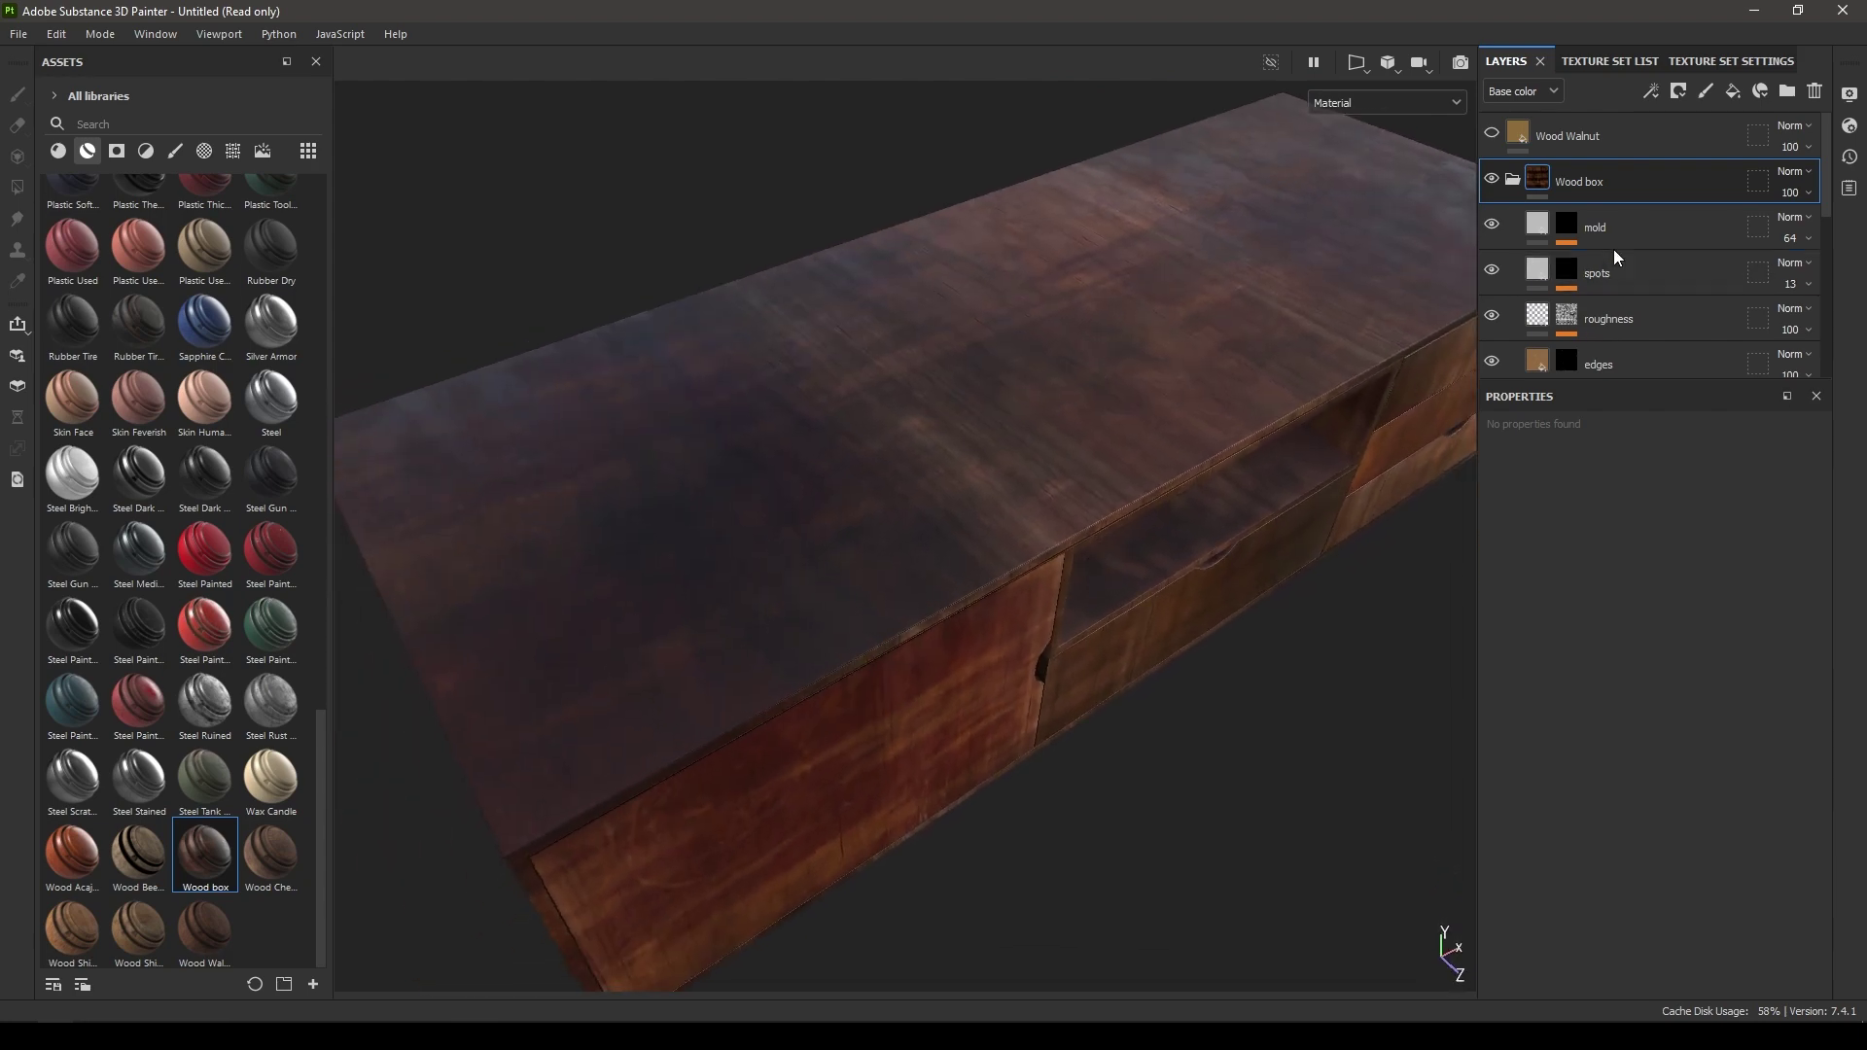
Step: Enlarge the layer stack and reveal the mask effects of the fibers layer inside the Wood box folder
scroll(1612, 291, "down", 2)
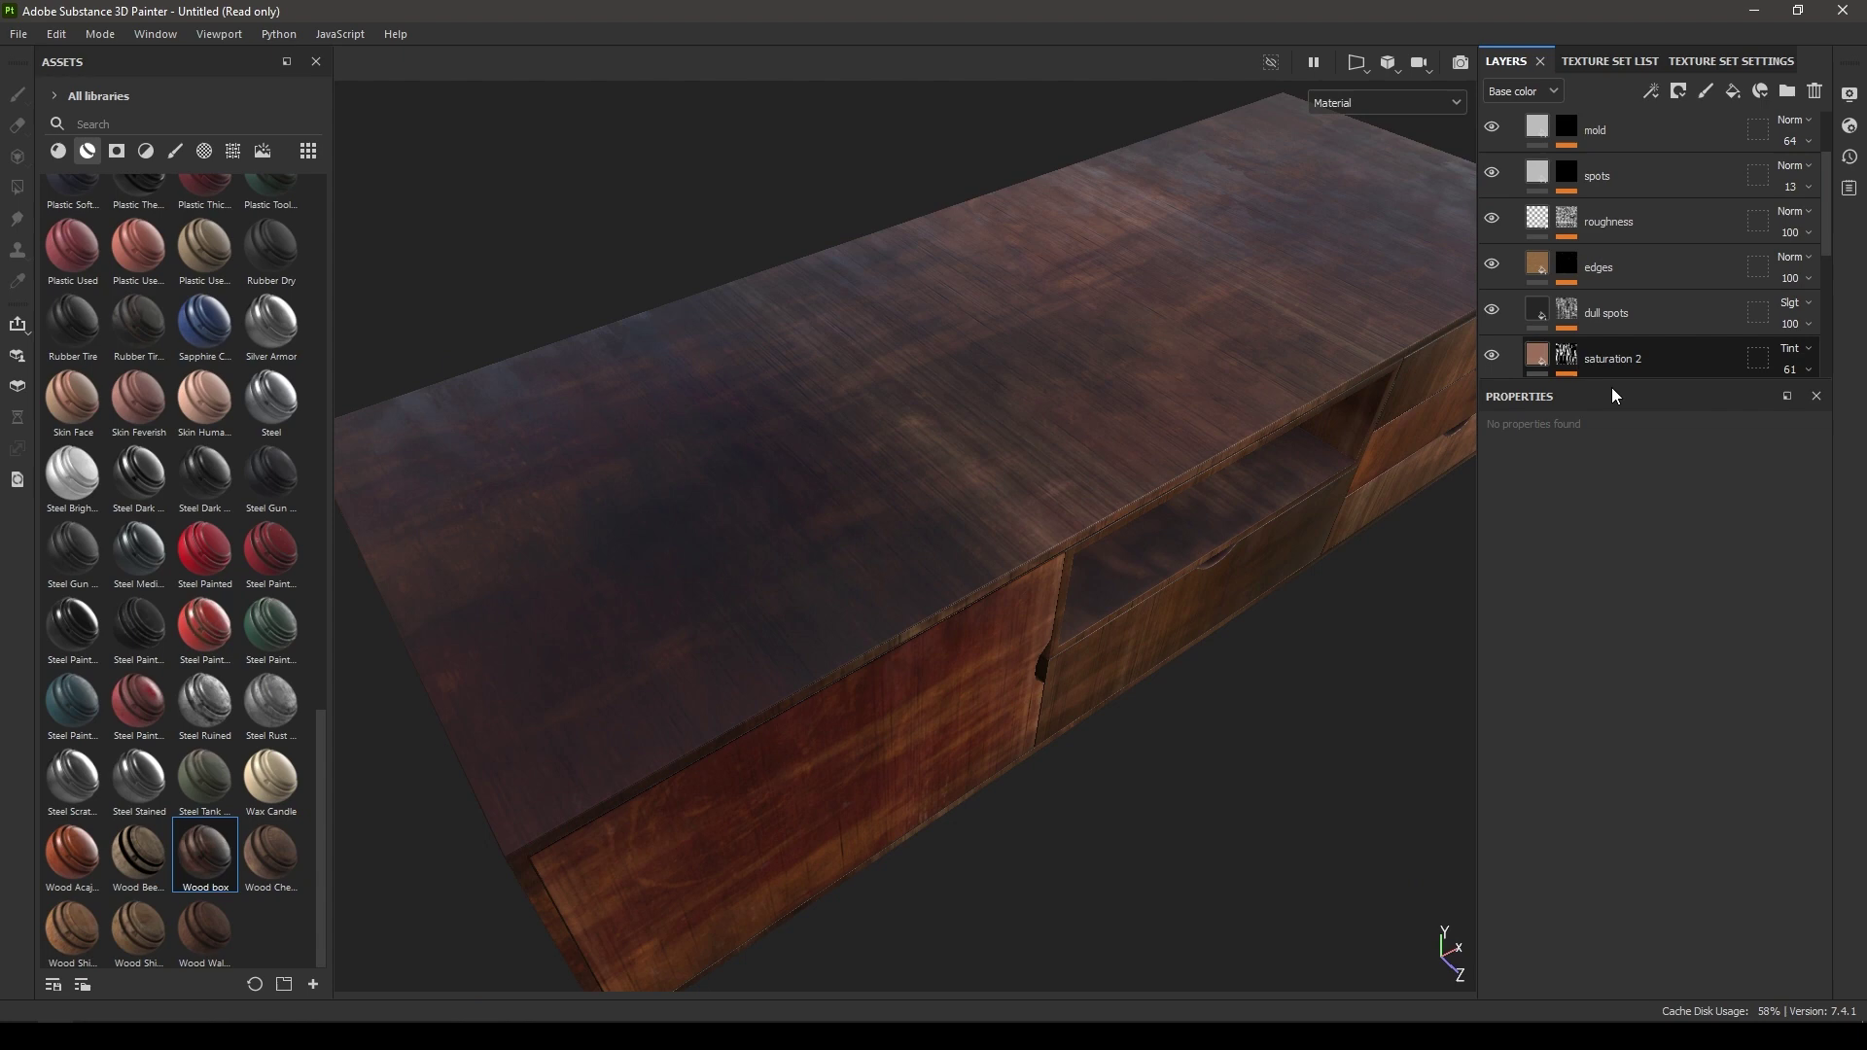
left_click(1612, 374)
left_click_drag(1622, 381, 1624, 572)
scroll(1604, 456, "down", 3)
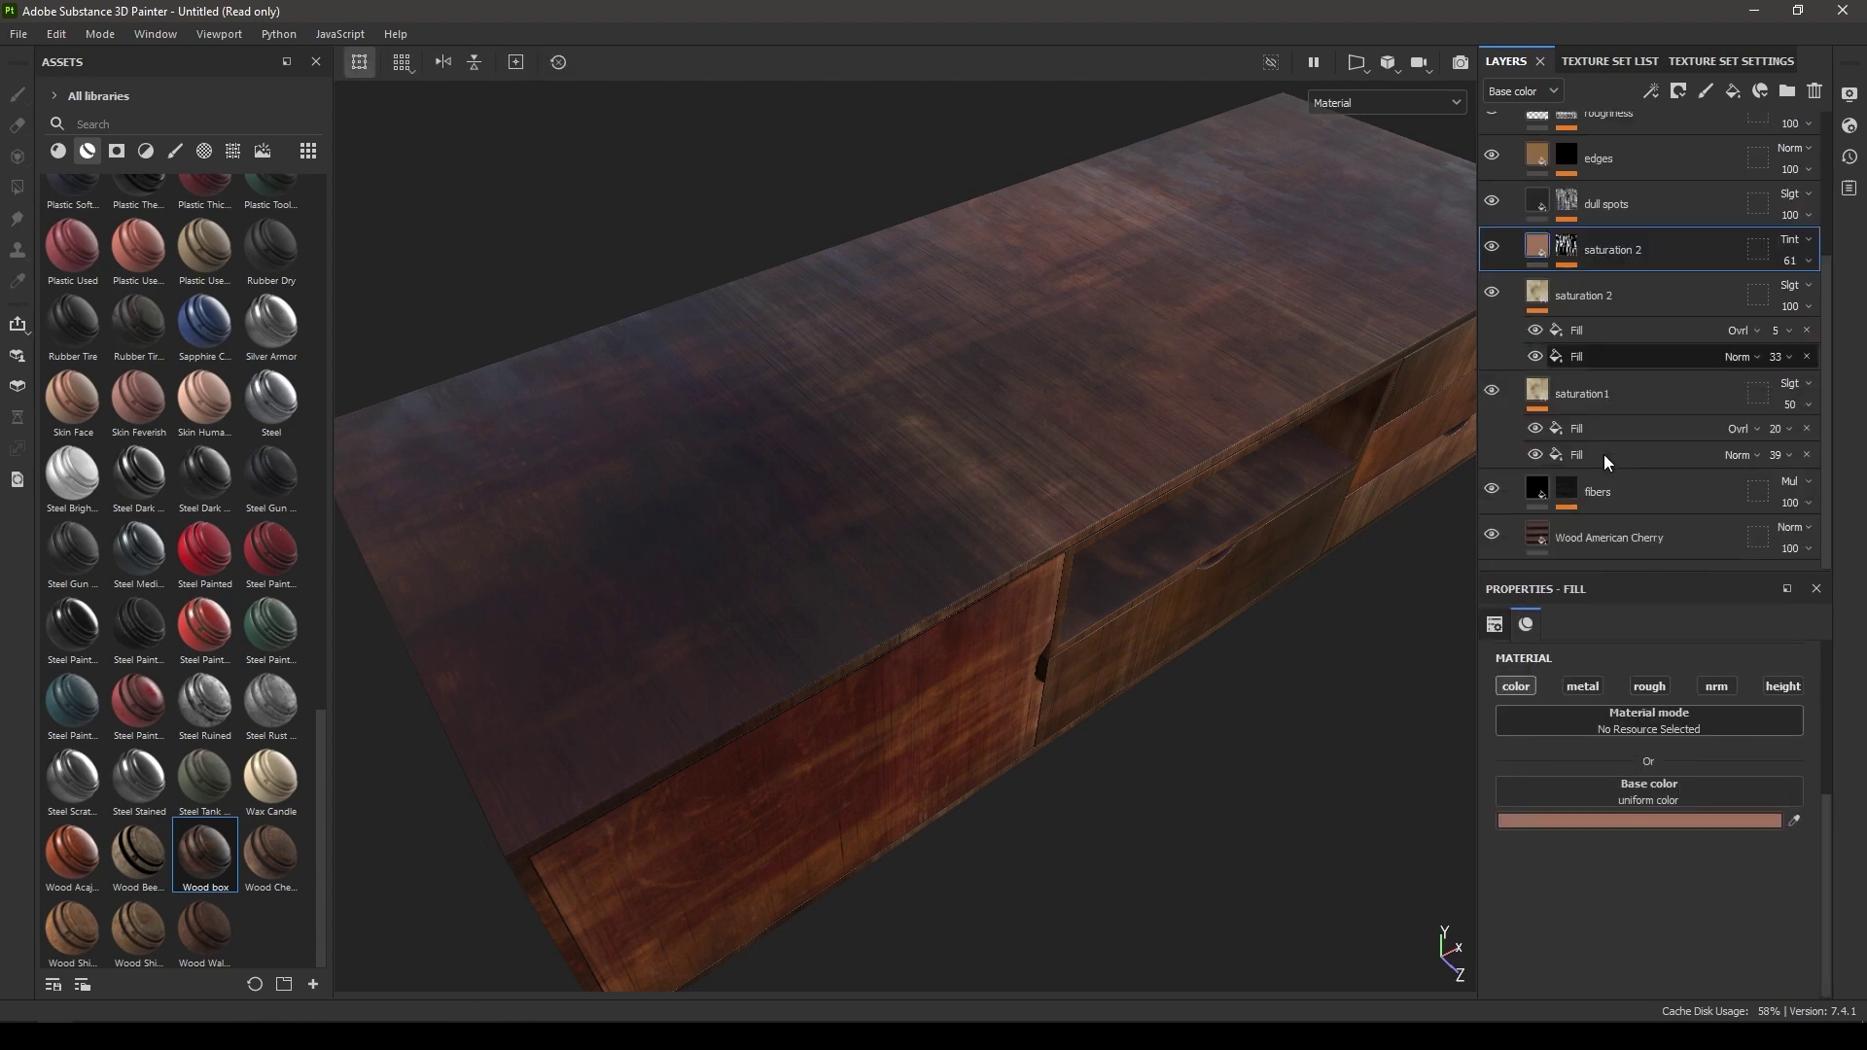
left_click(1606, 491)
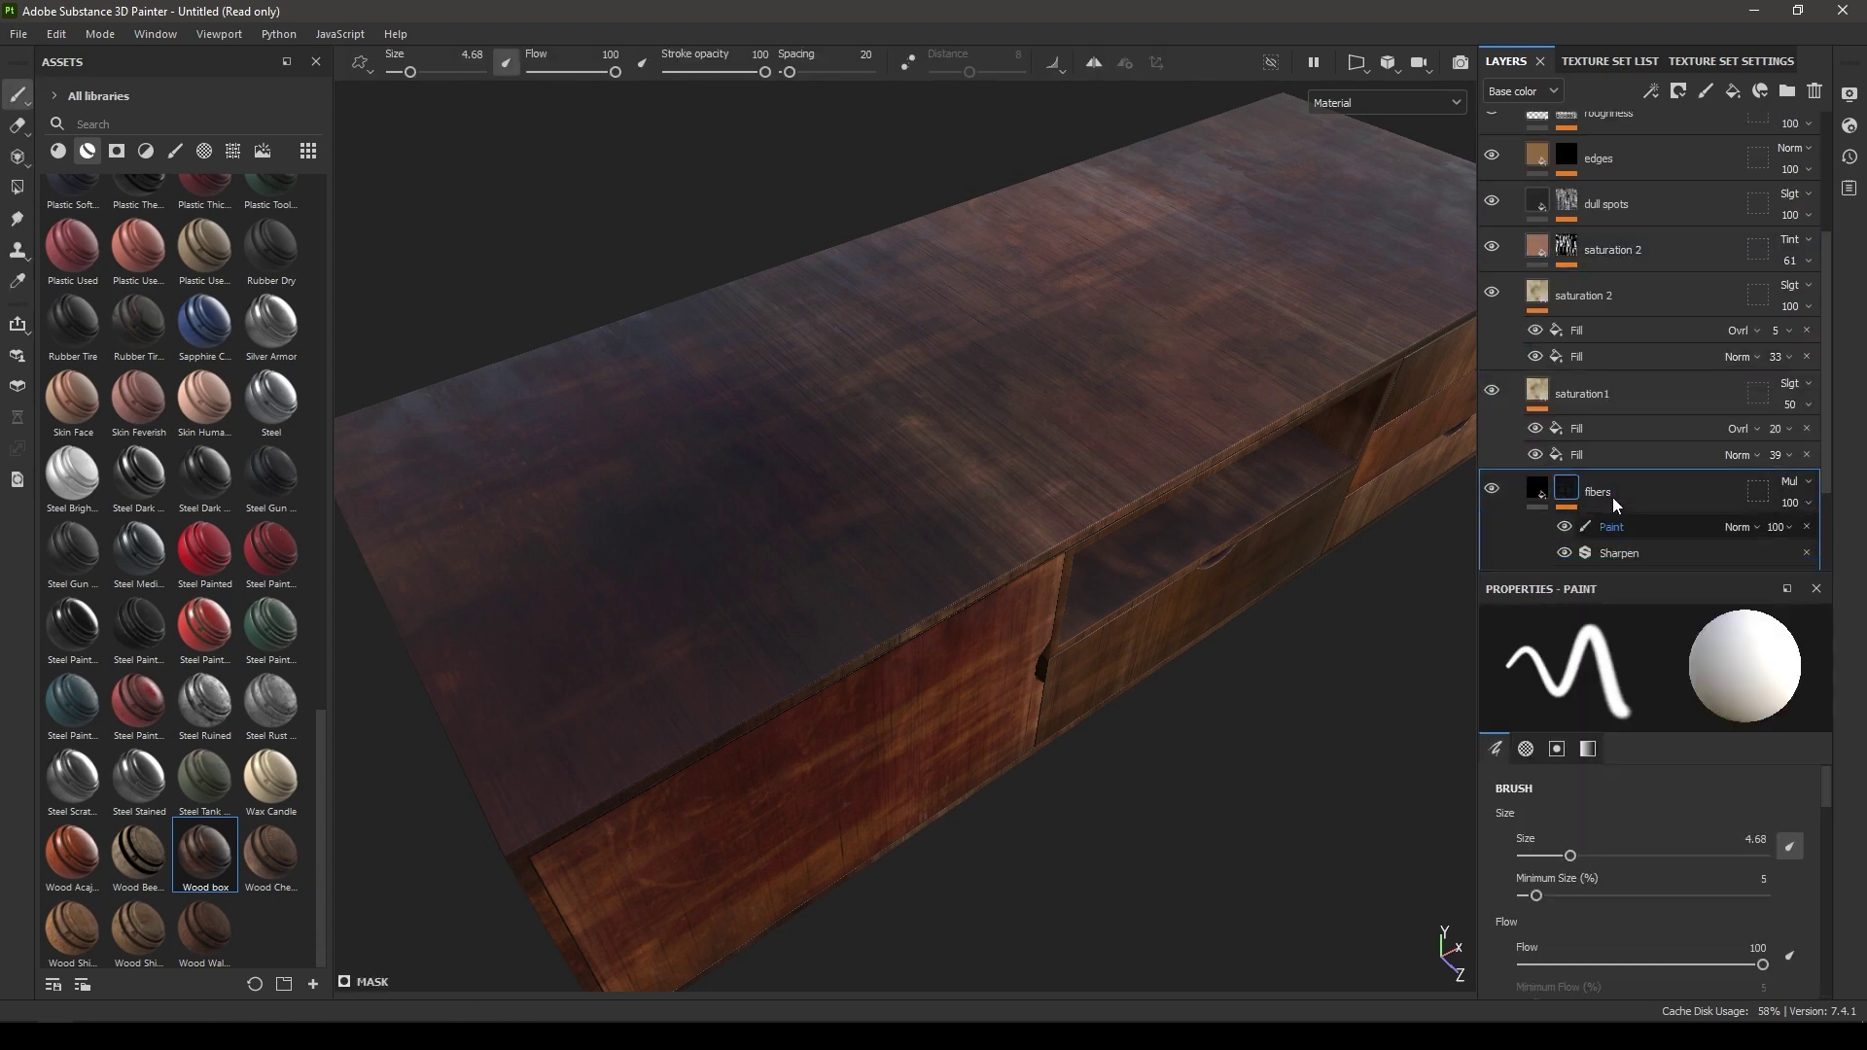
scroll(1662, 491, "down", 1)
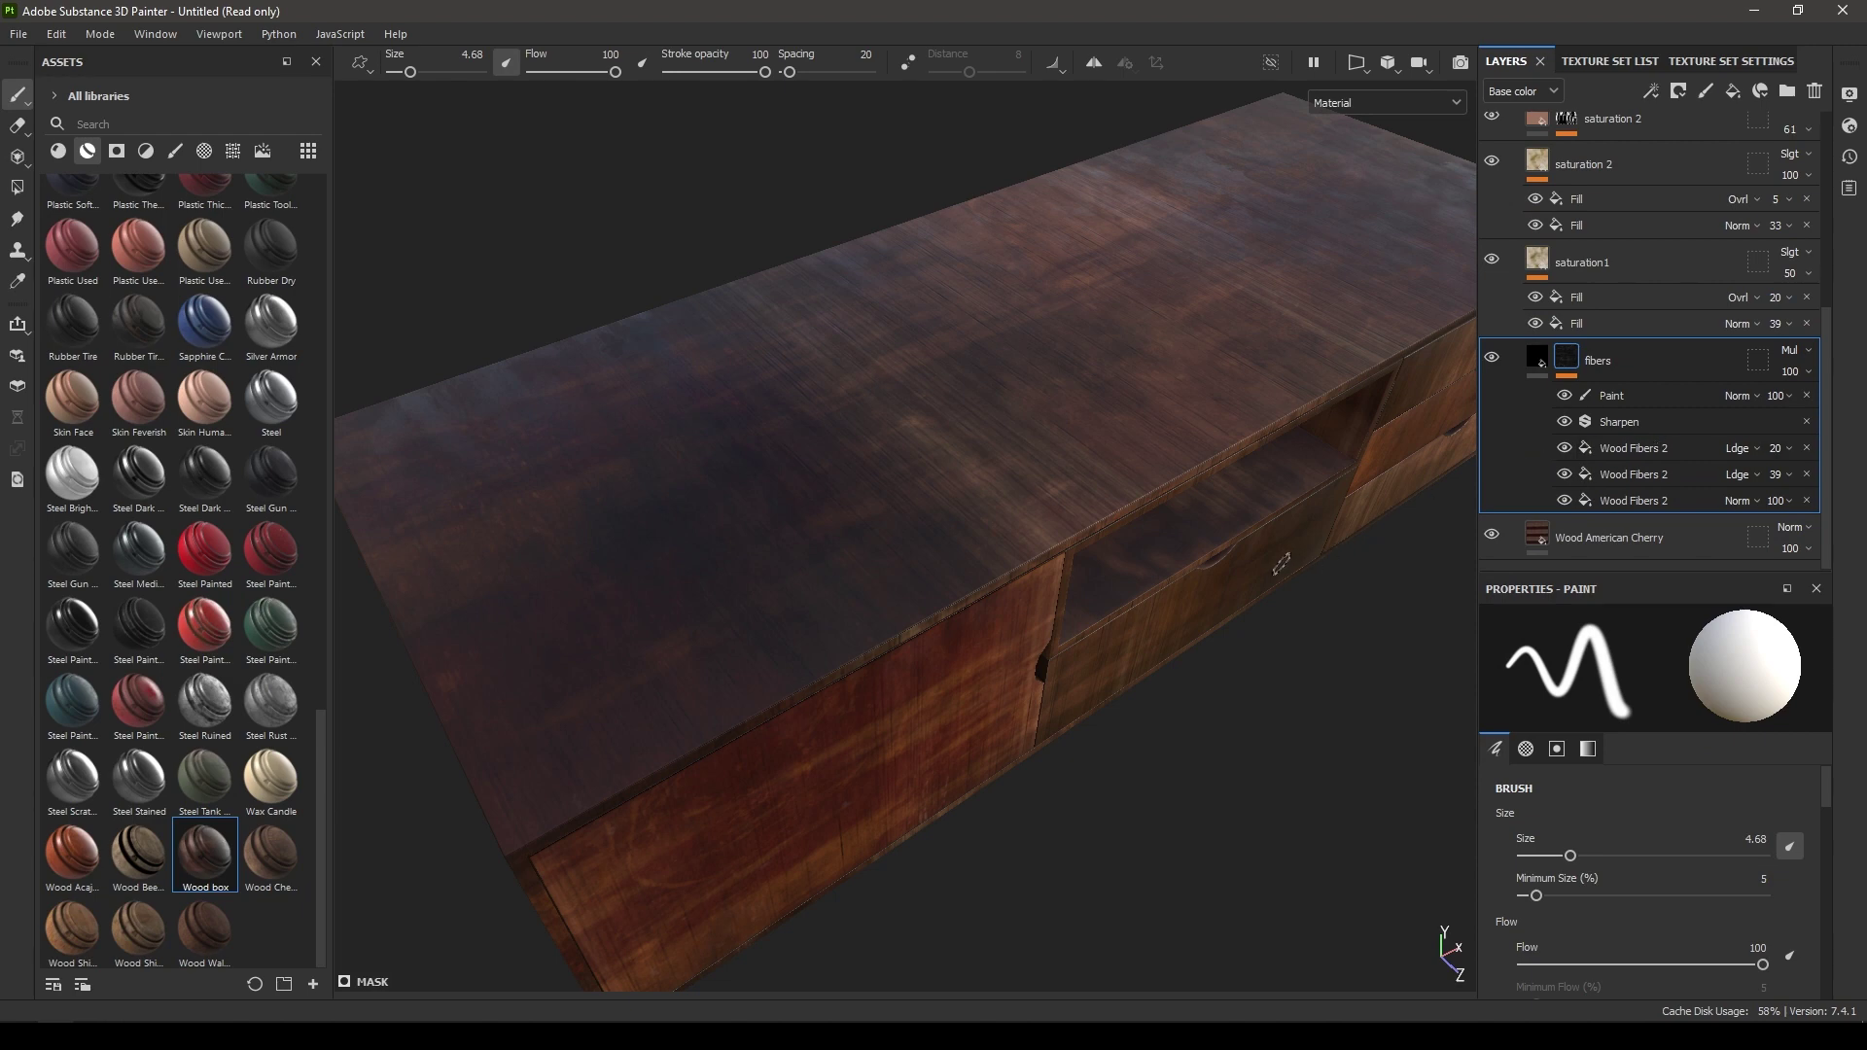
Step: Set the rotation of all three Wood Fibers 2 fills in the fibers layer's mask to 0
left_click(1637, 498)
scroll(1581, 710, "up", 2)
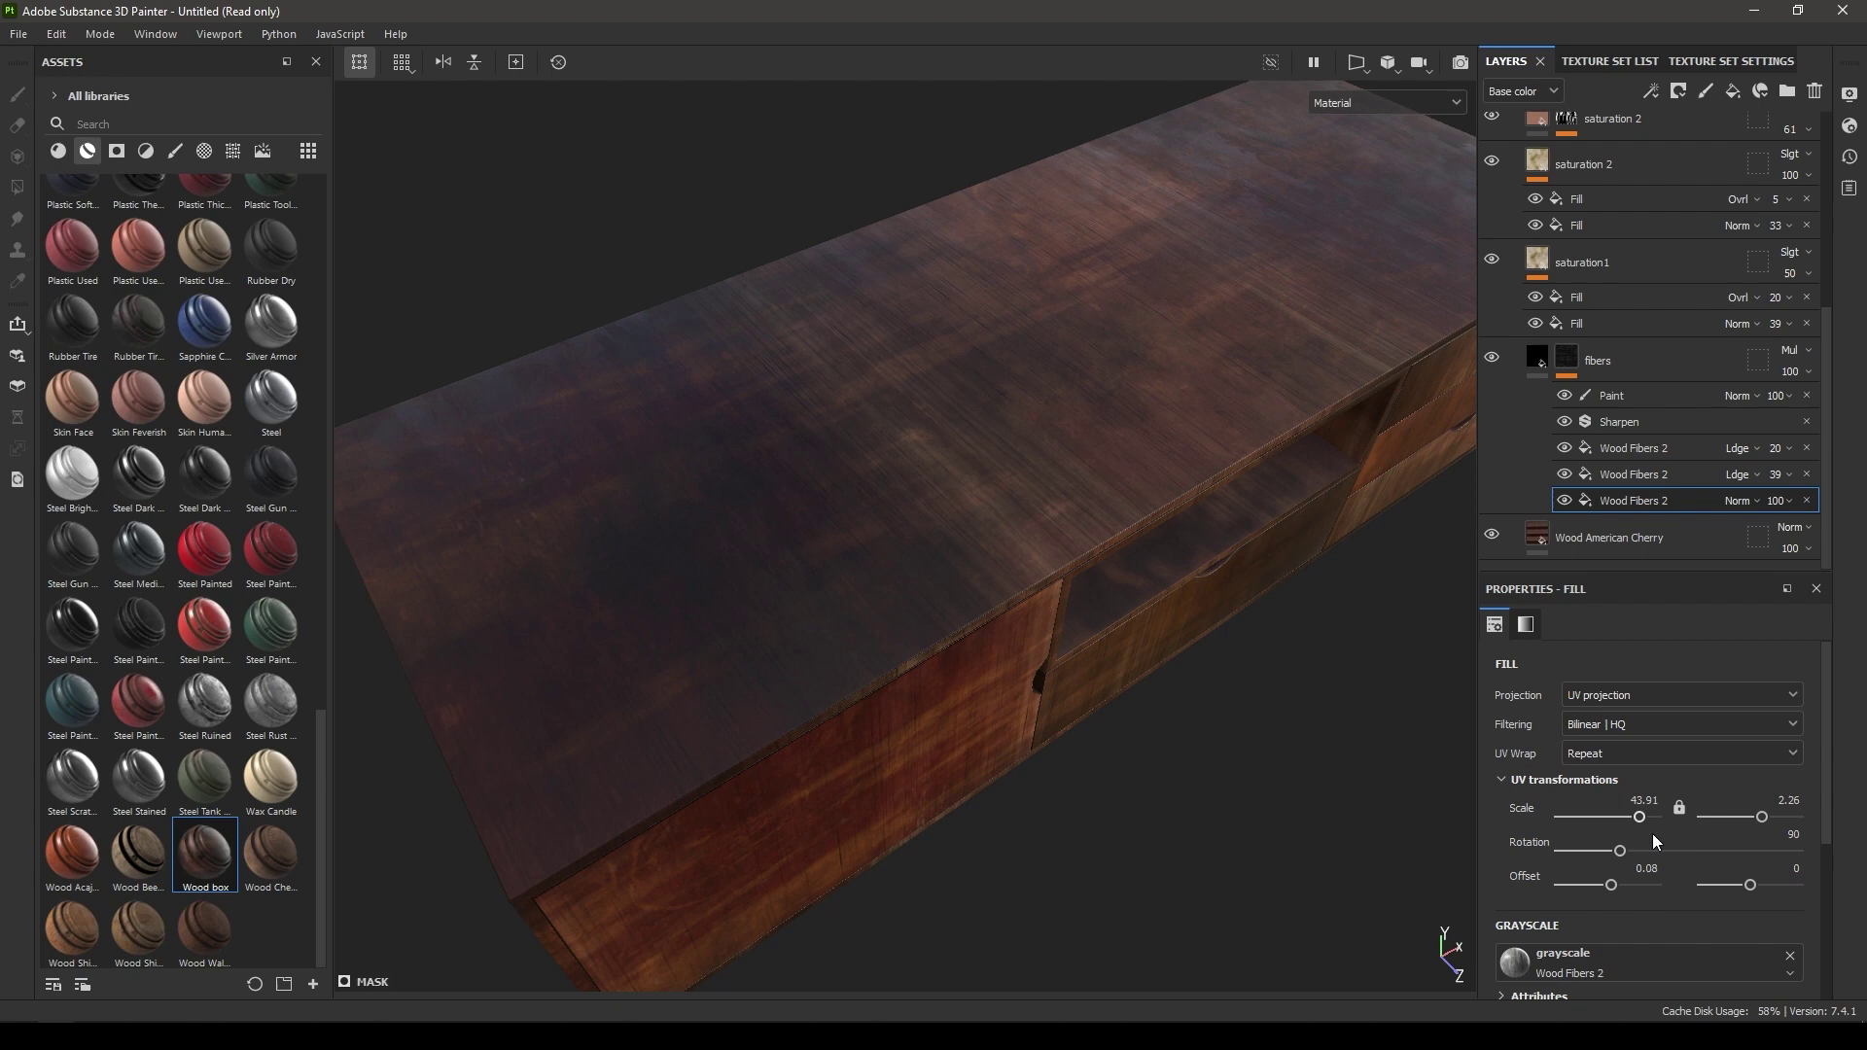
left_click_drag(1619, 853, 1474, 851)
left_click(1644, 473)
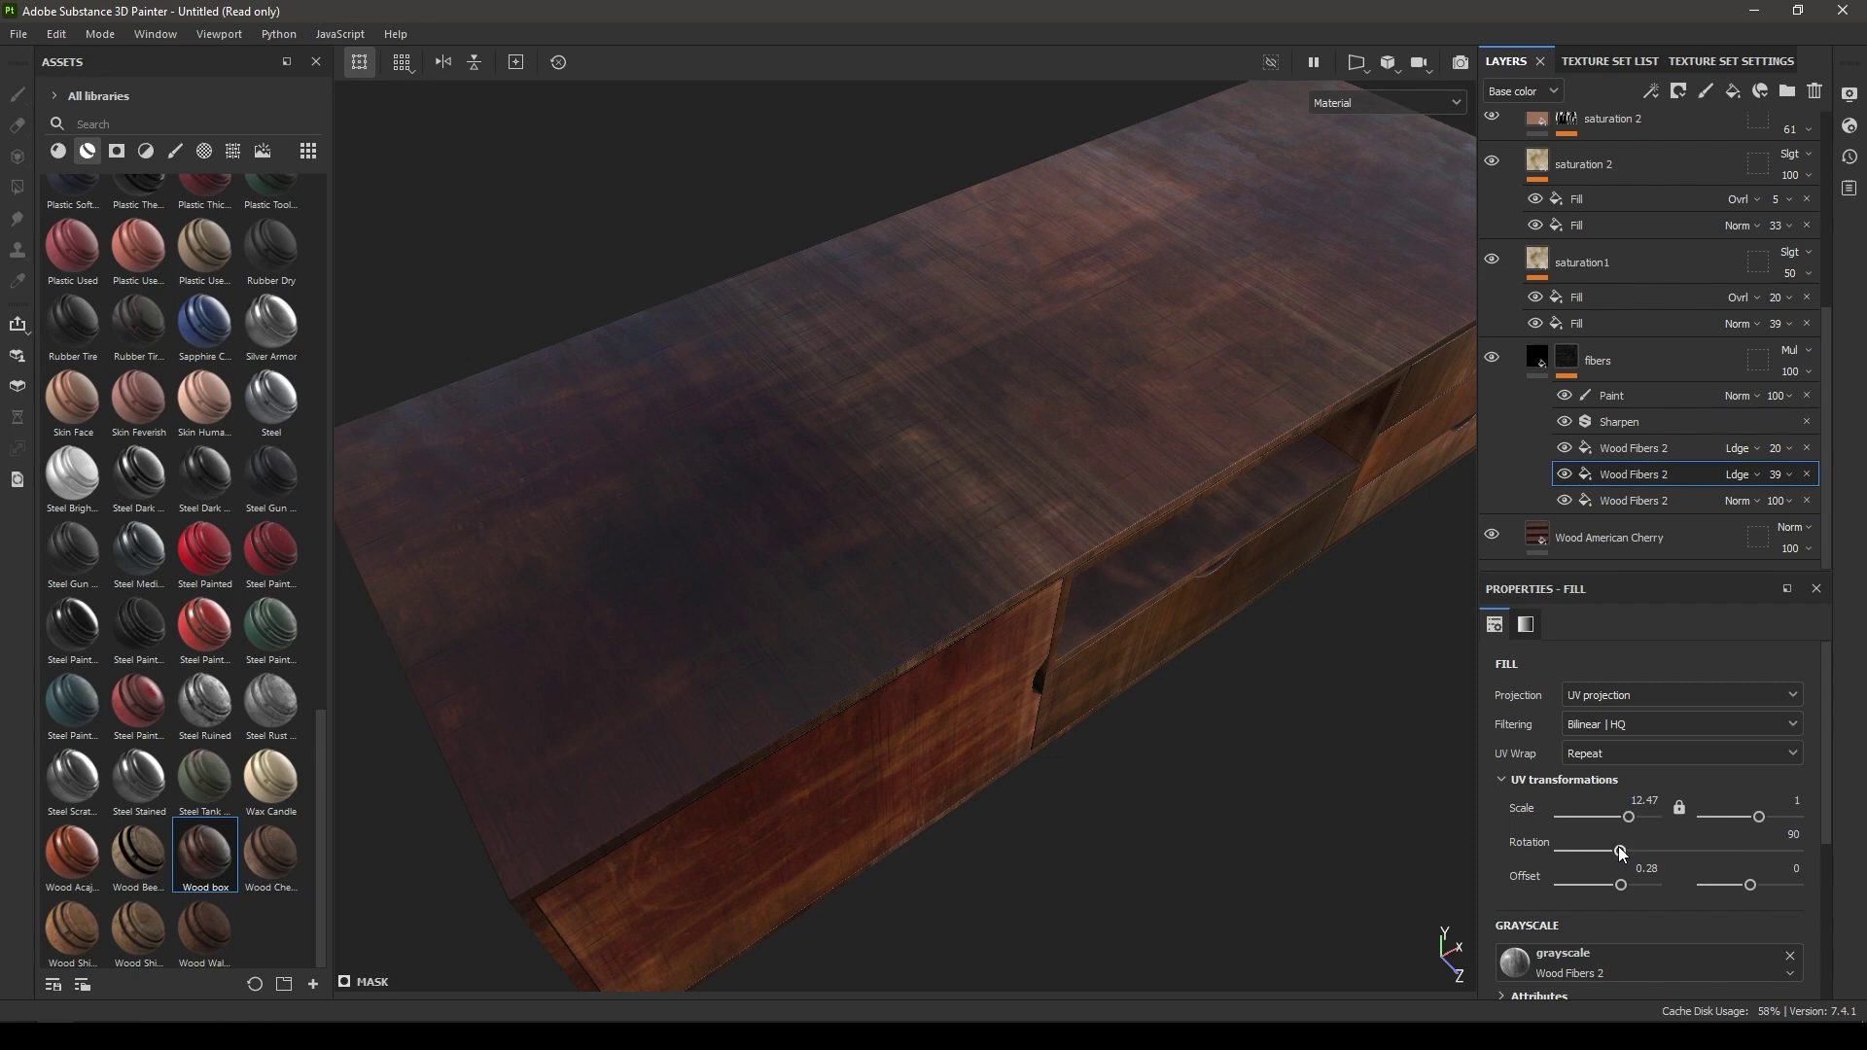
left_click(1644, 448)
left_click_drag(1619, 851, 1138, 709)
right_click_drag(1137, 709, 1111, 481, "alt")
left_click_drag(1111, 481, 1095, 449, "alt")
right_click_drag(1095, 449, 1286, 809, "alt")
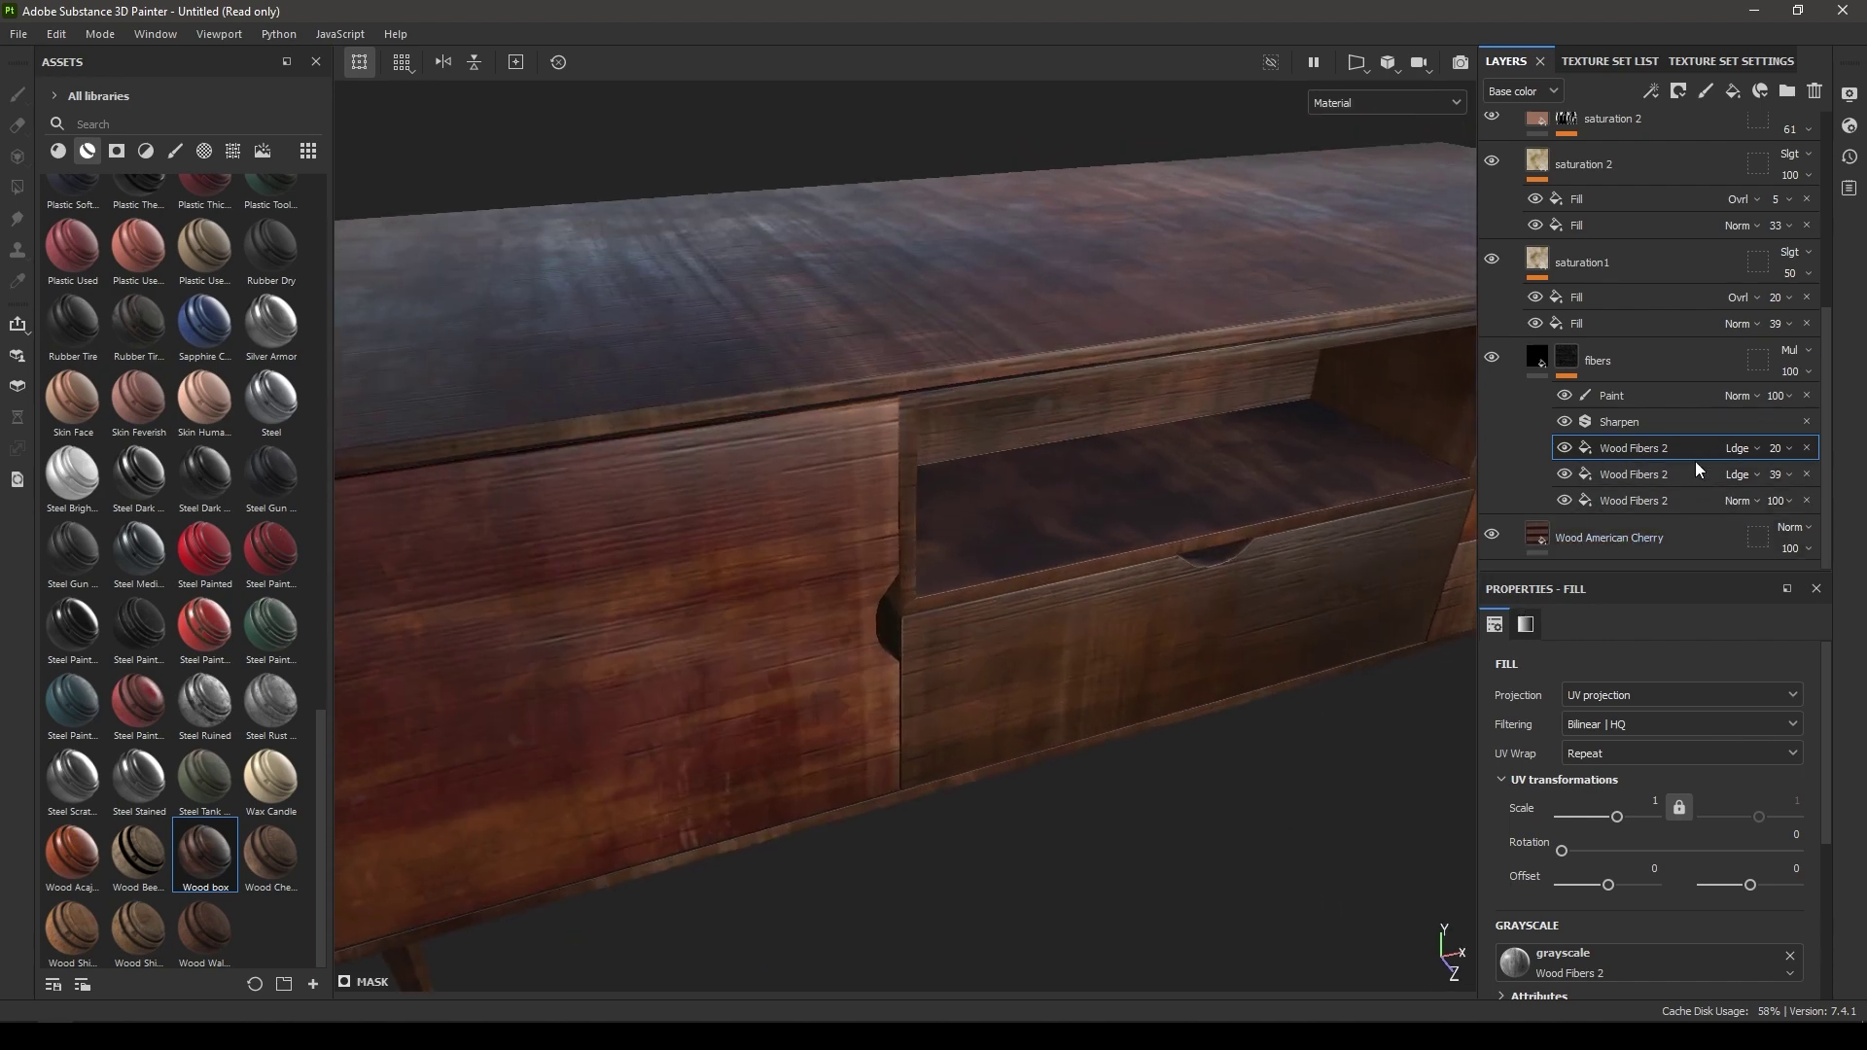
Step: Change the Wood Color of the Wood American Cherry layer to a lighter, more yellowish brown
scroll(1659, 350, "up", 3)
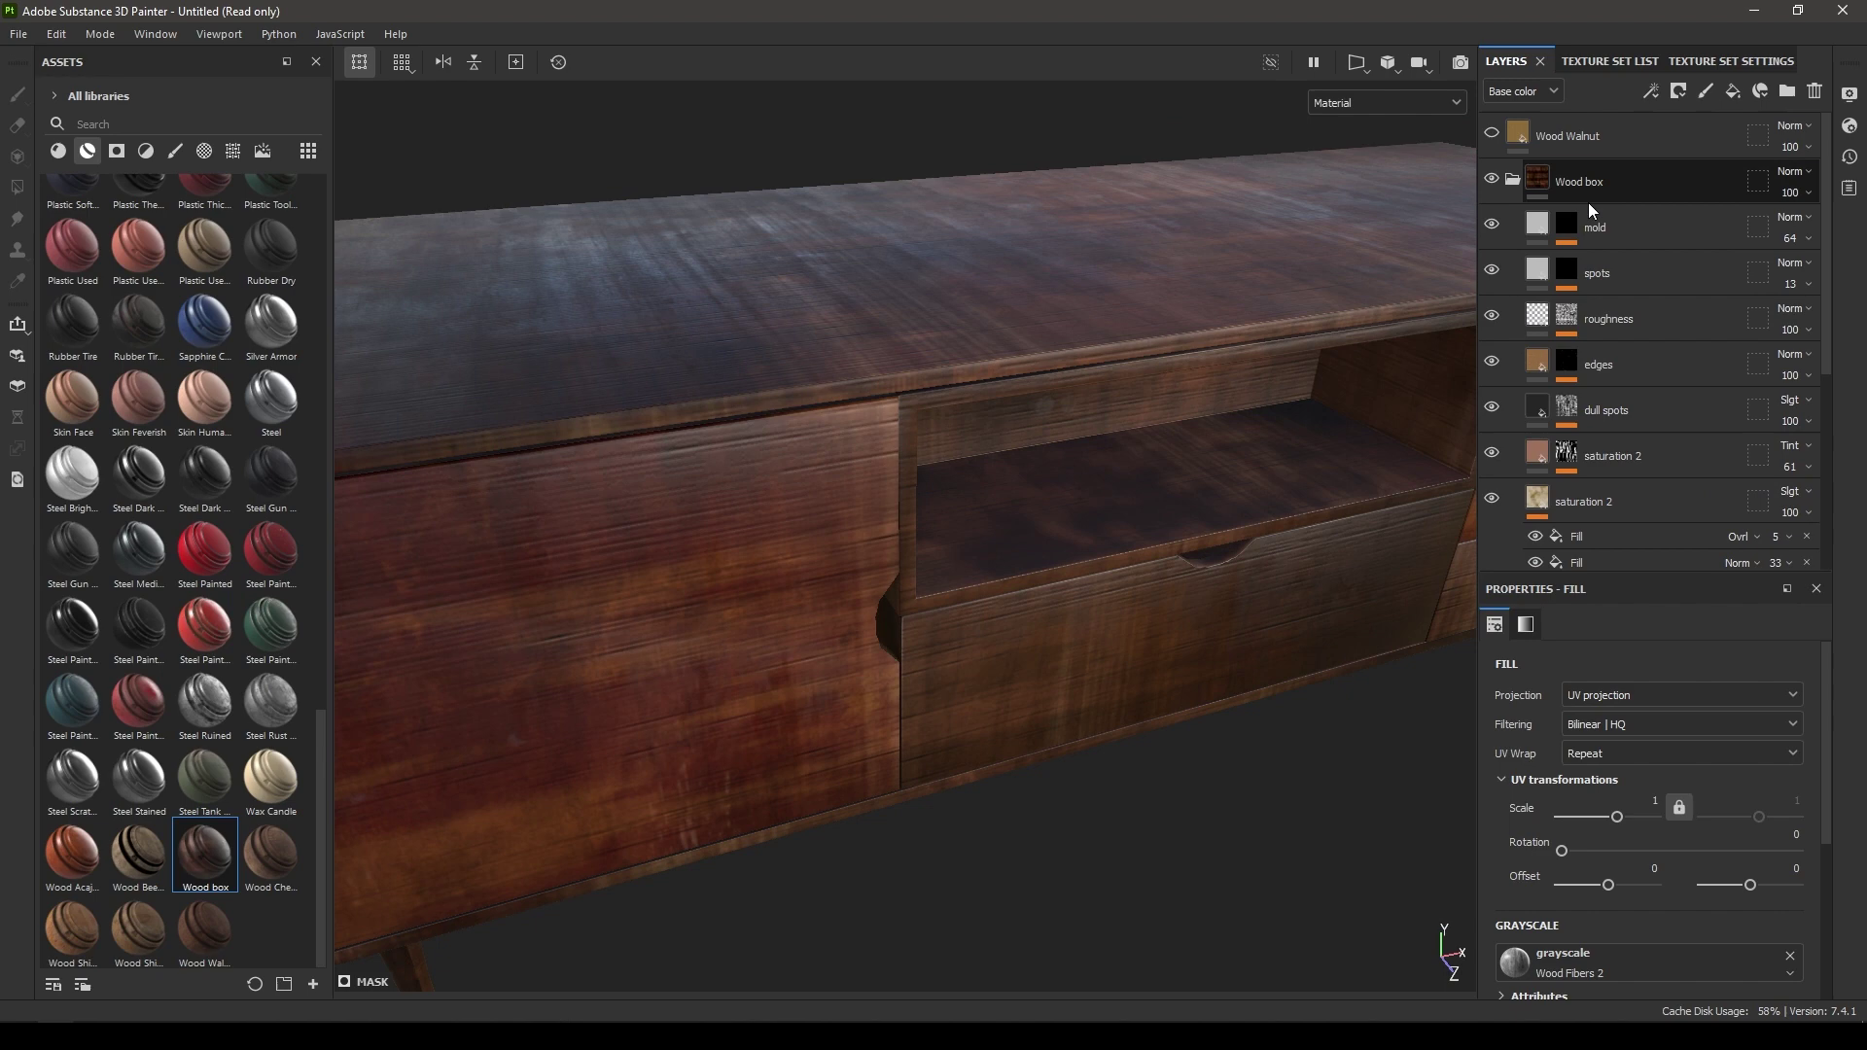
scroll(1609, 352, "down", 3)
left_click(1620, 534)
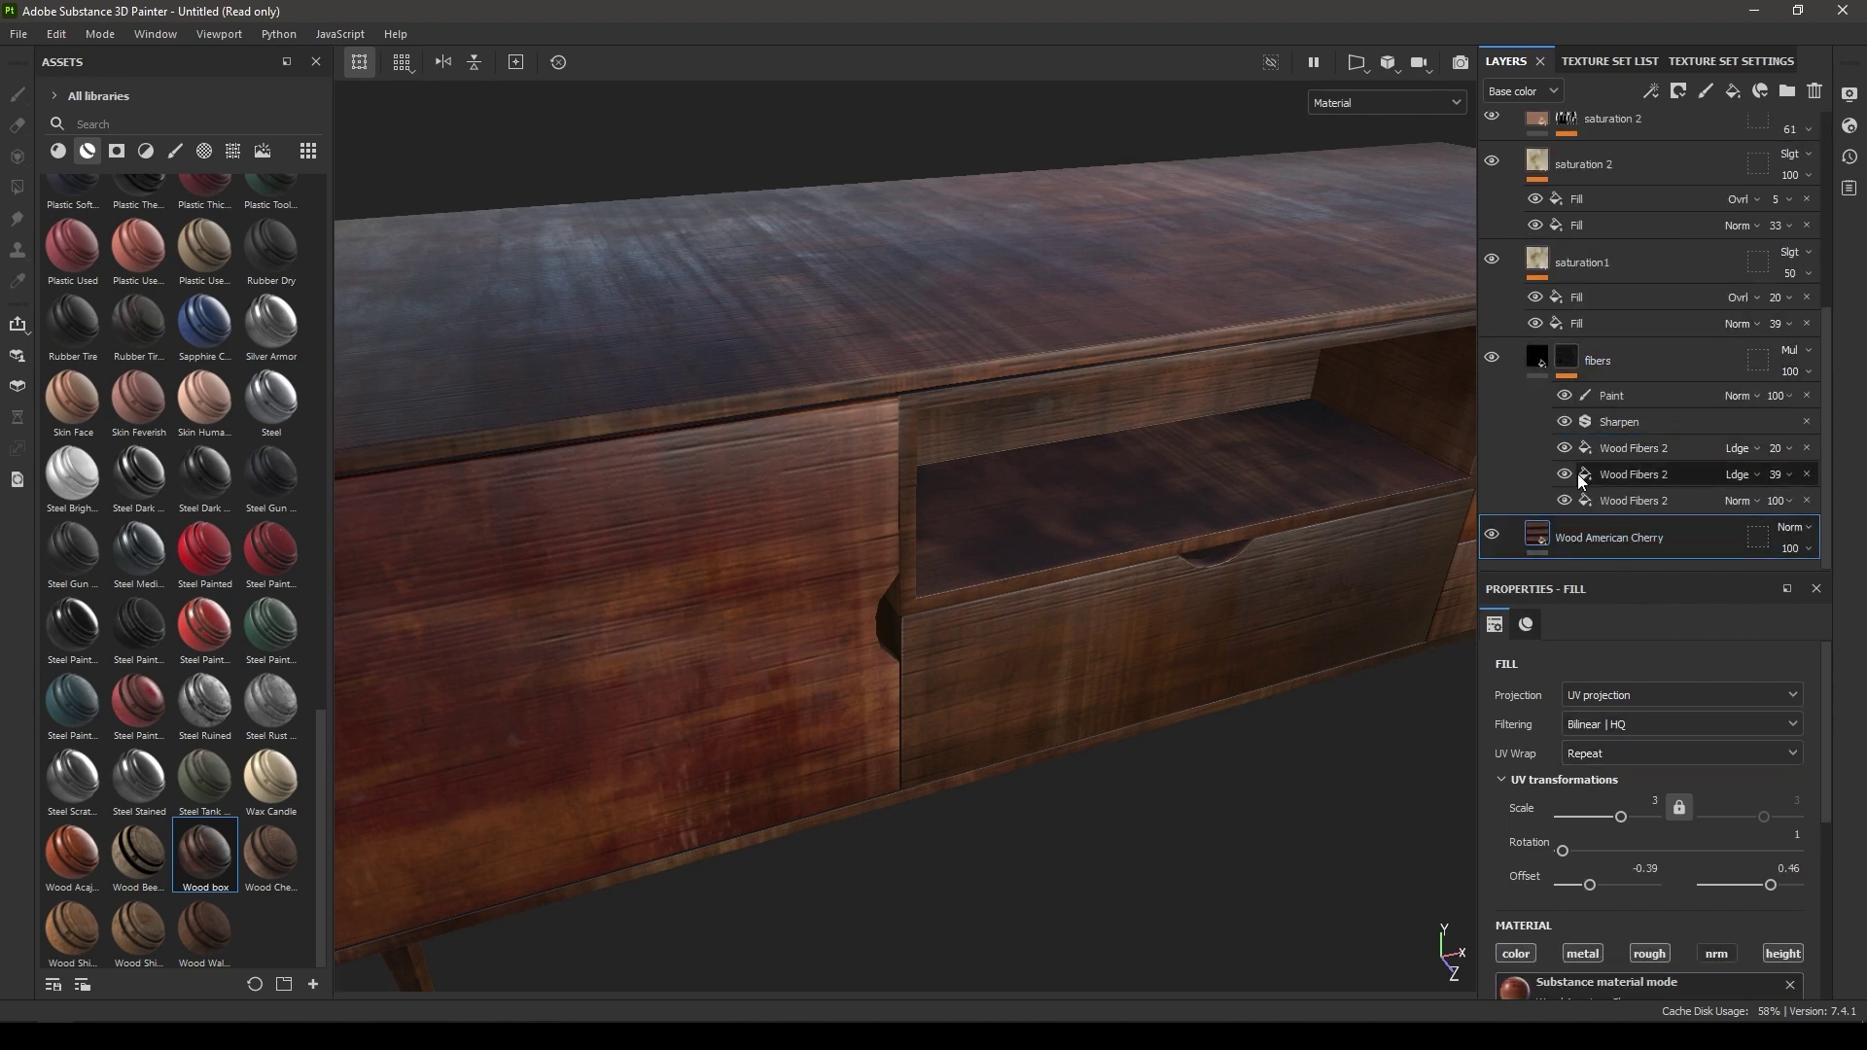
scroll(1659, 922, "down", 5)
left_click(1644, 803)
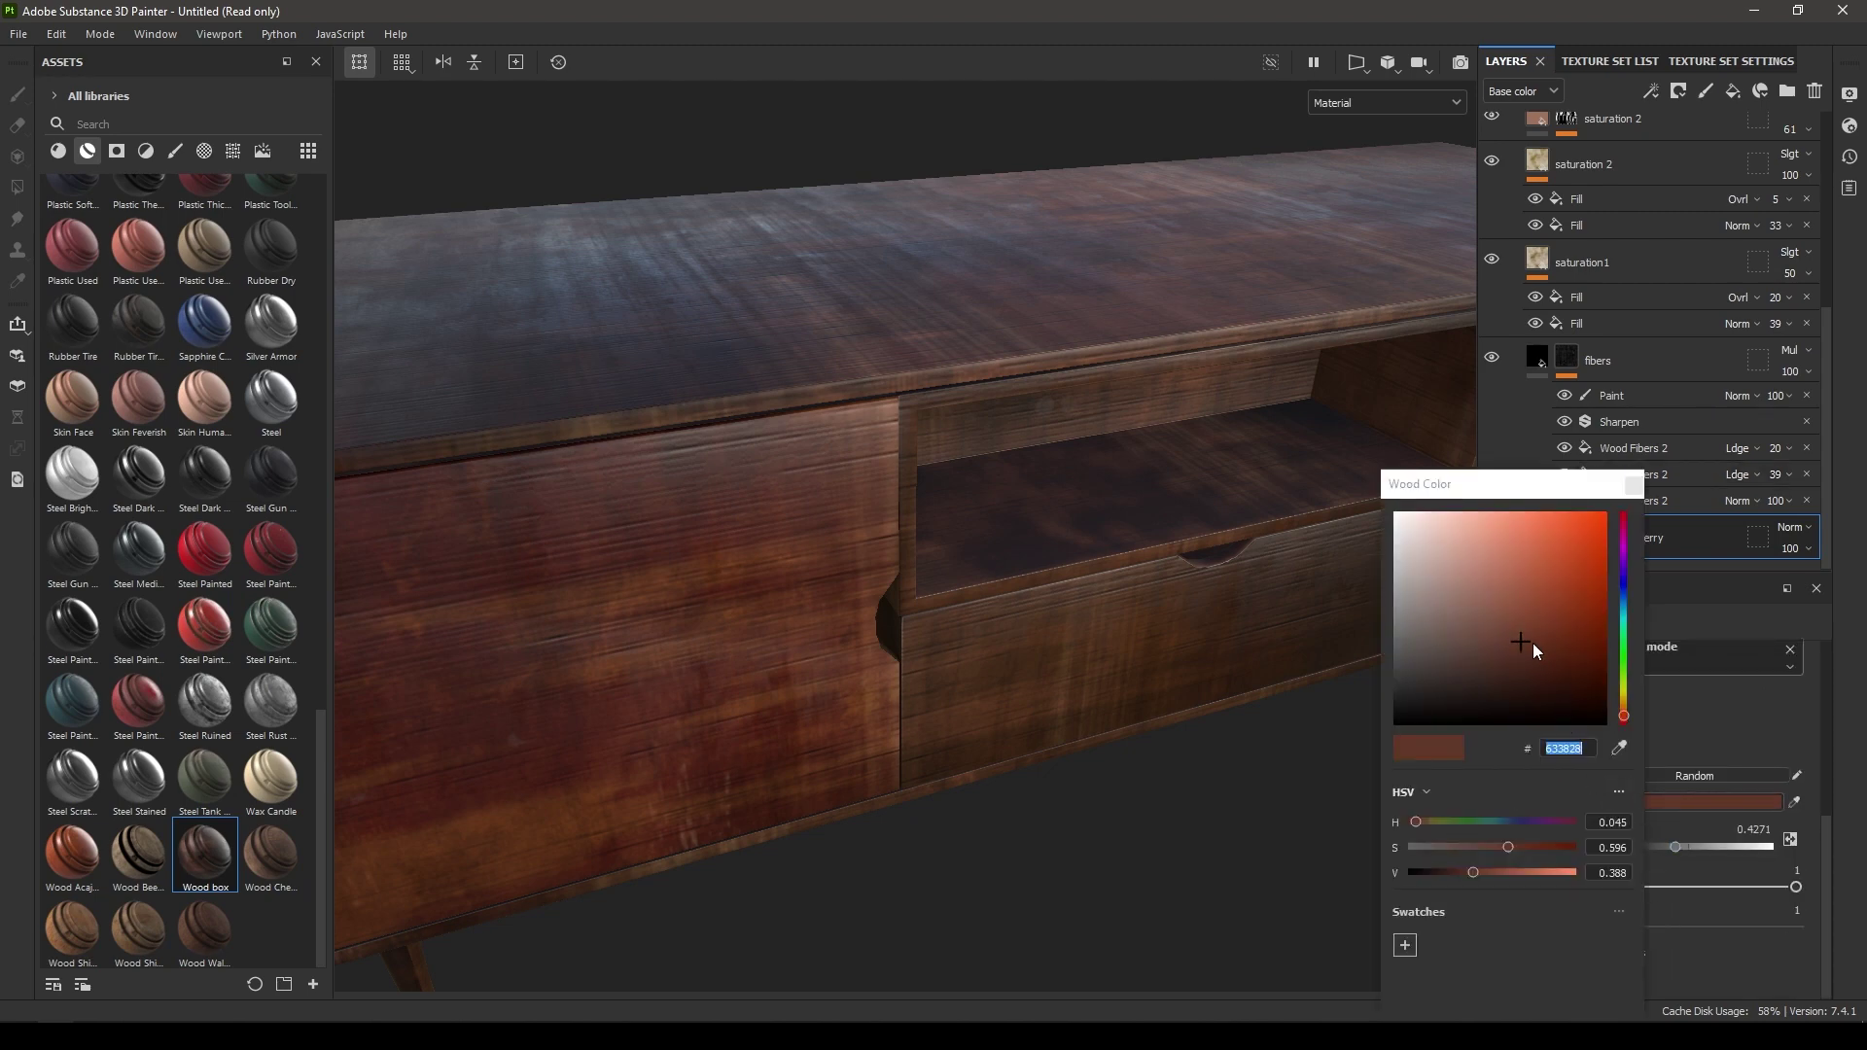
left_click(1509, 618)
left_click_drag(1510, 619, 1507, 619)
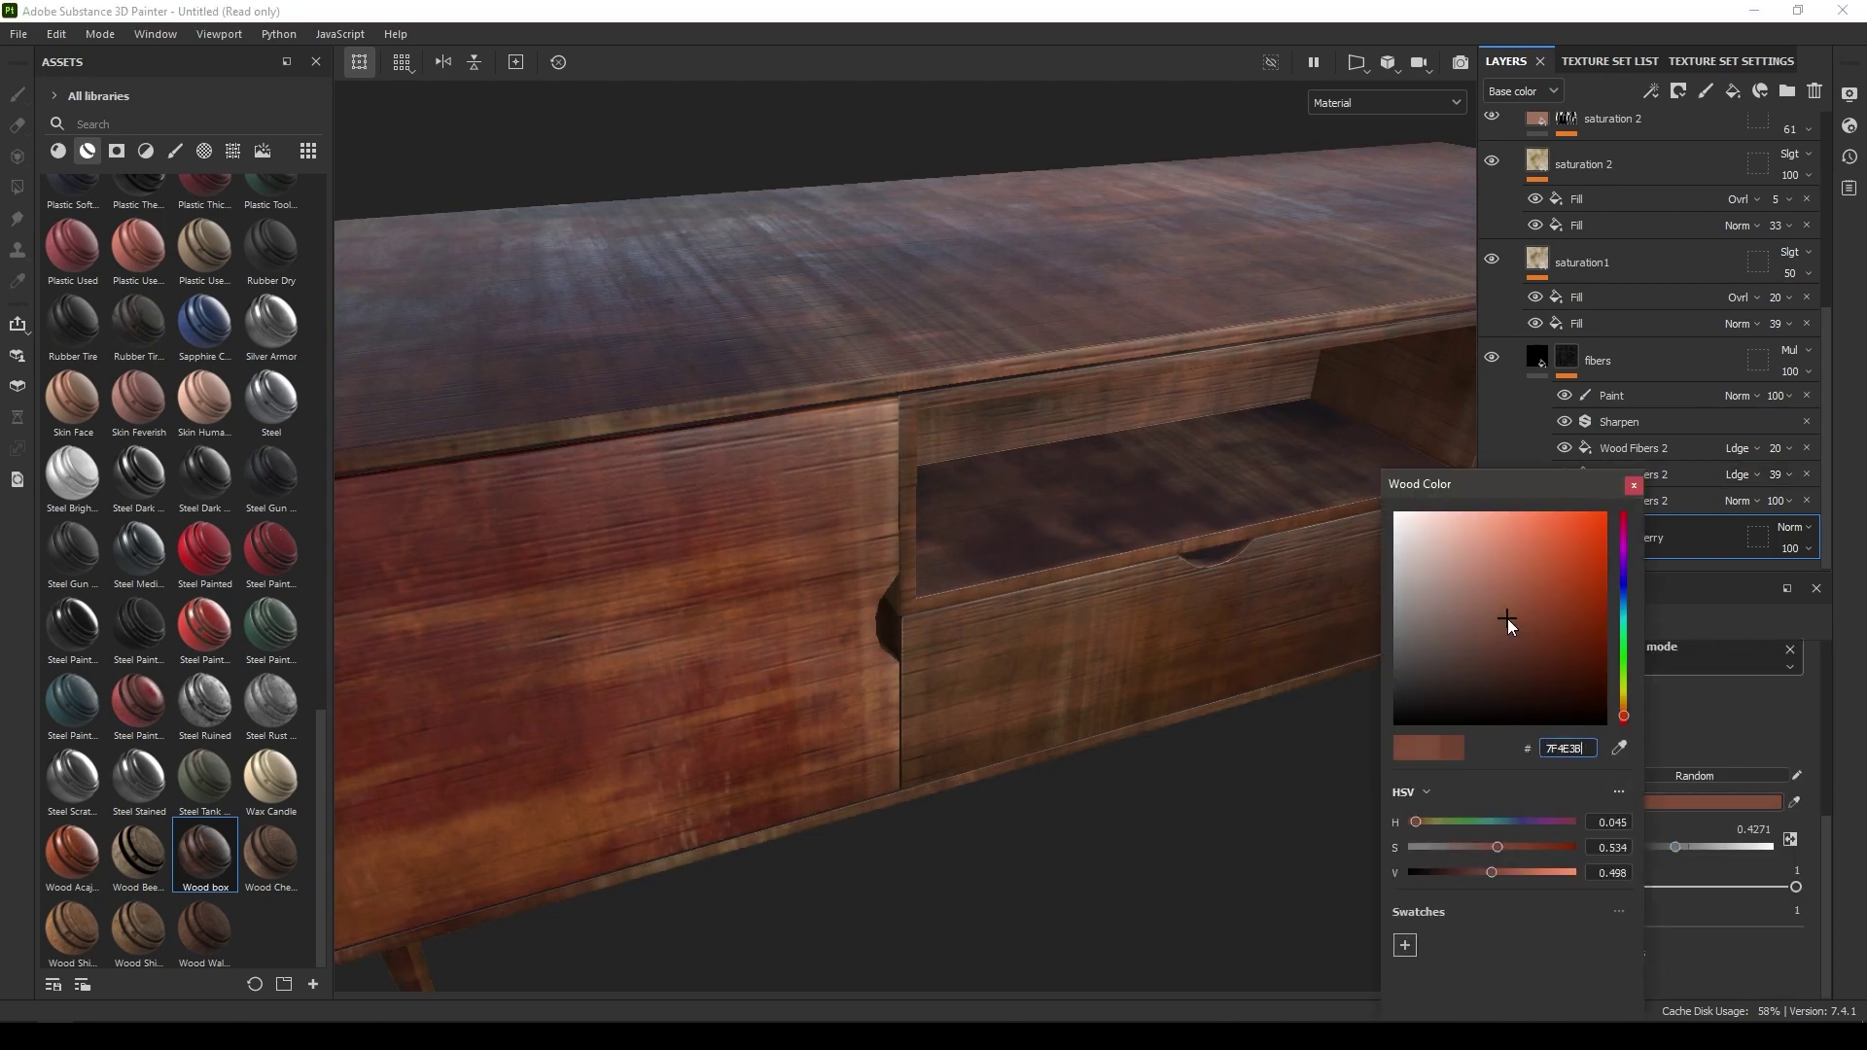
left_click(1623, 706)
left_click_drag(1216, 680, 1009, 397, "alt")
left_click(1633, 484)
left_click_drag(1011, 487, 992, 418, "alt")
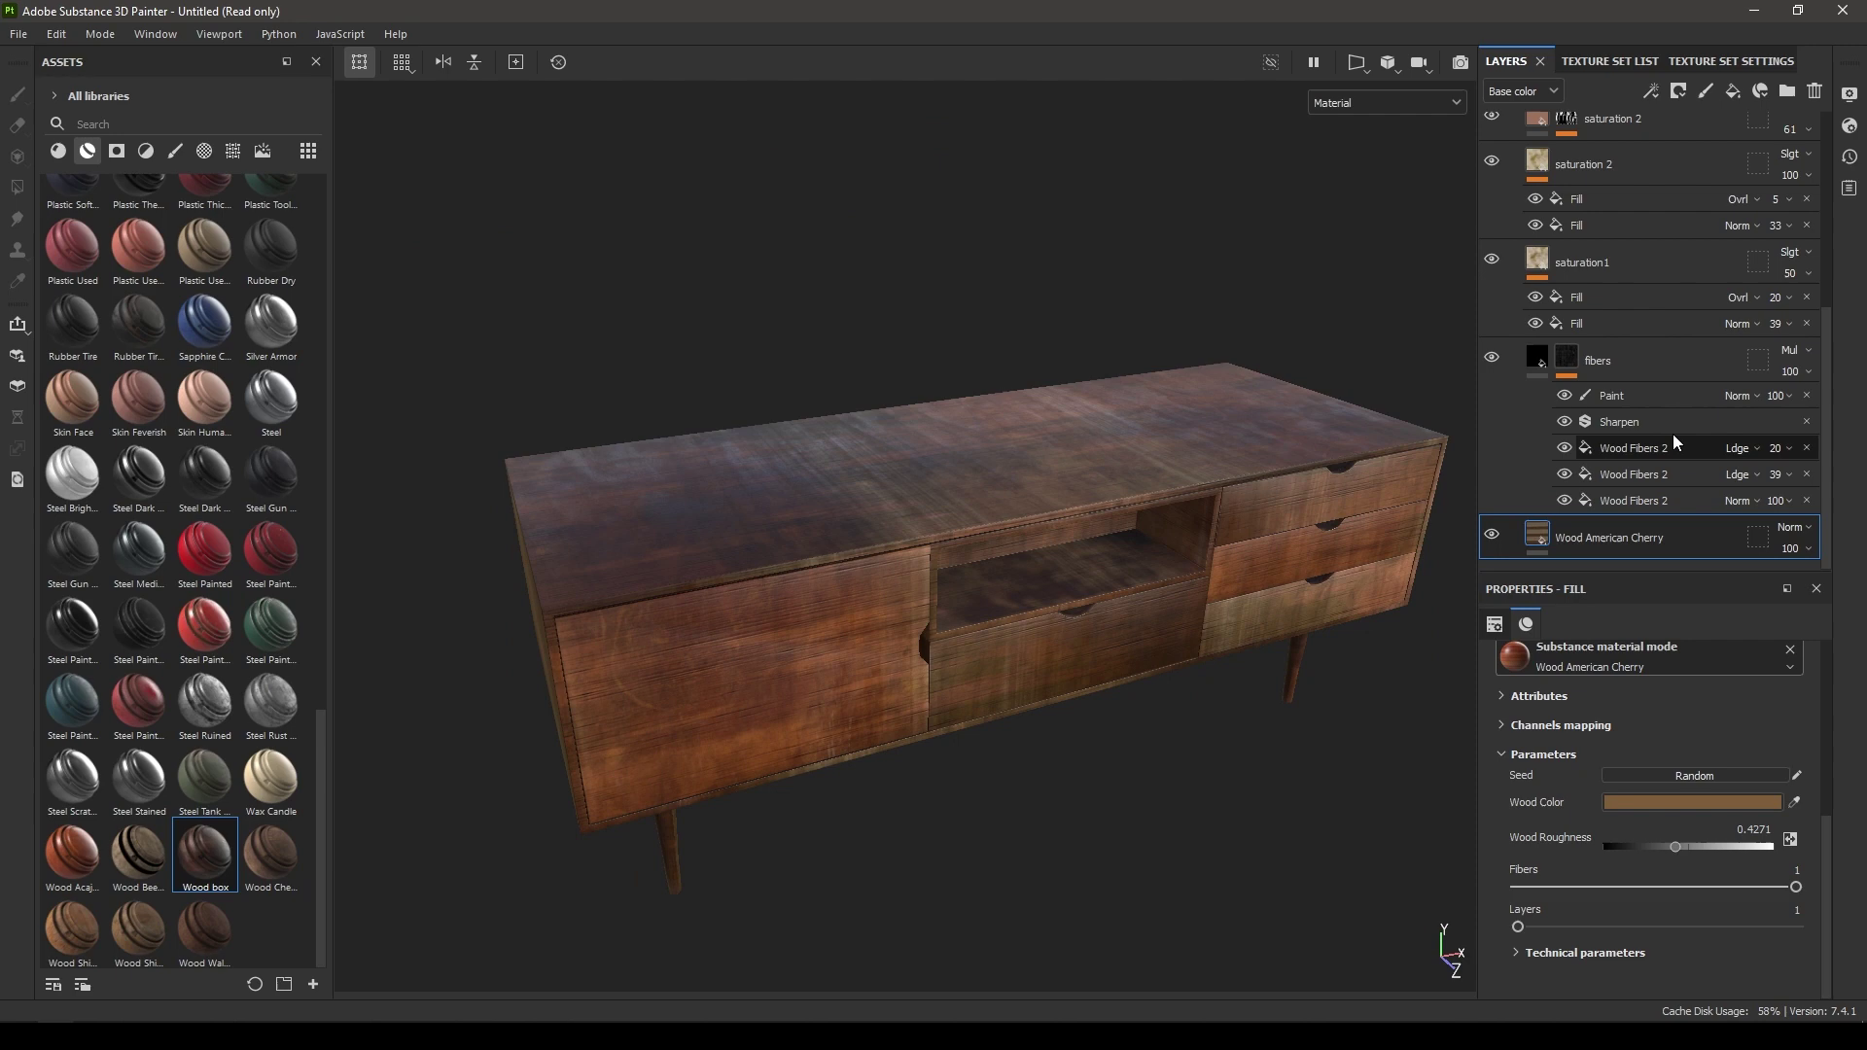
Step: Collapse the Wood box folder in the layer stack and look at the cabinet's material up close
scroll(1612, 449, "up", 5)
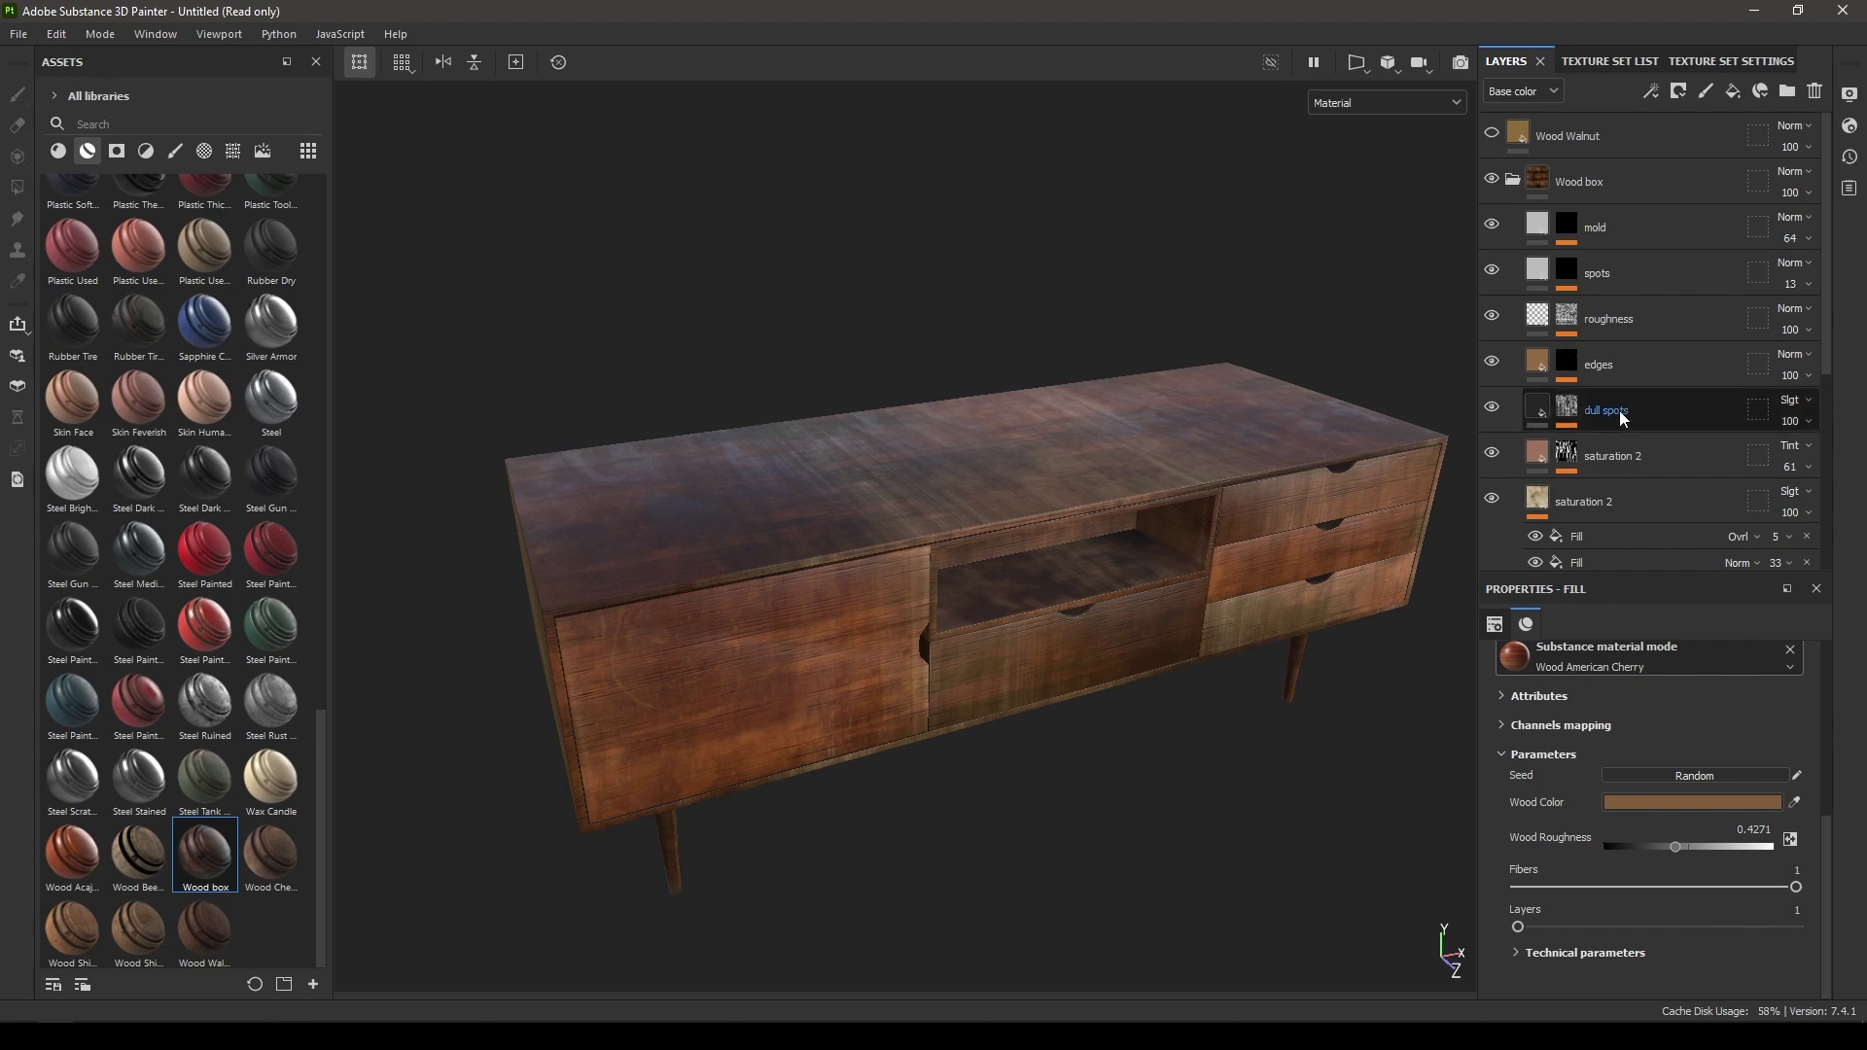
left_click(1513, 181)
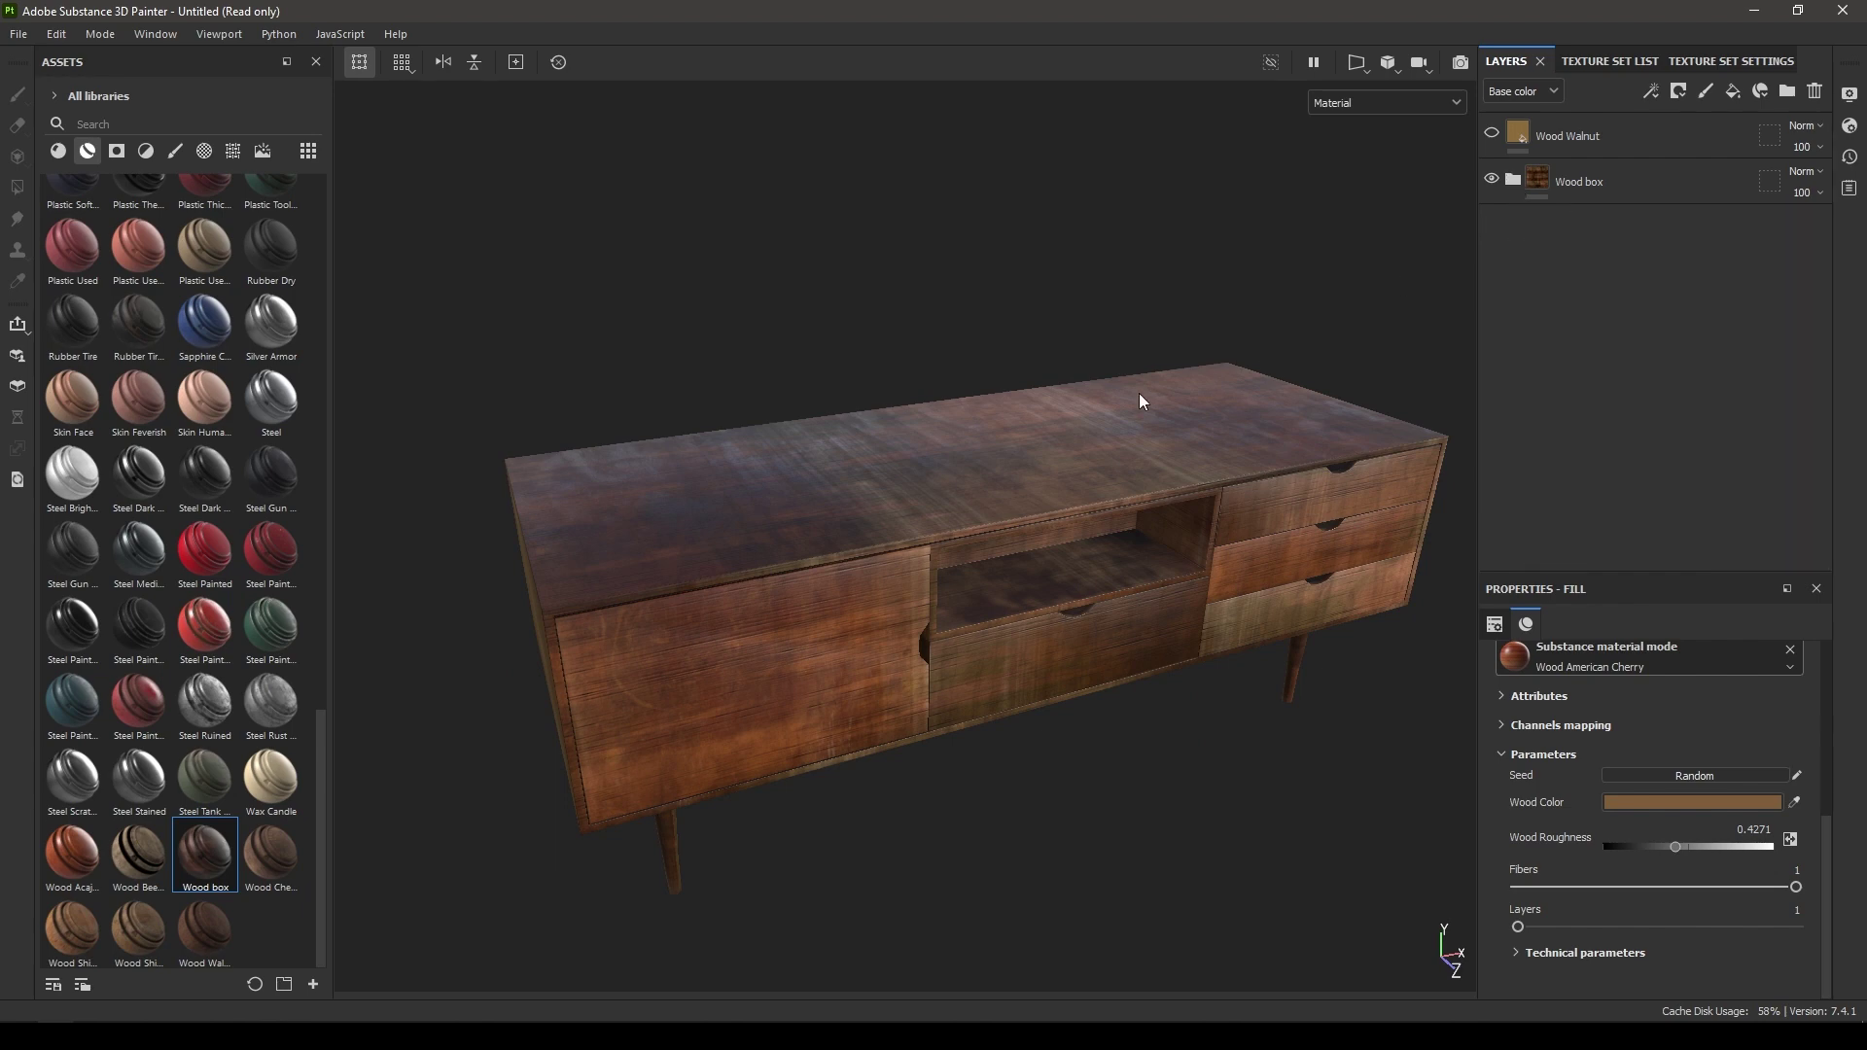
scroll(999, 399, "up", 3)
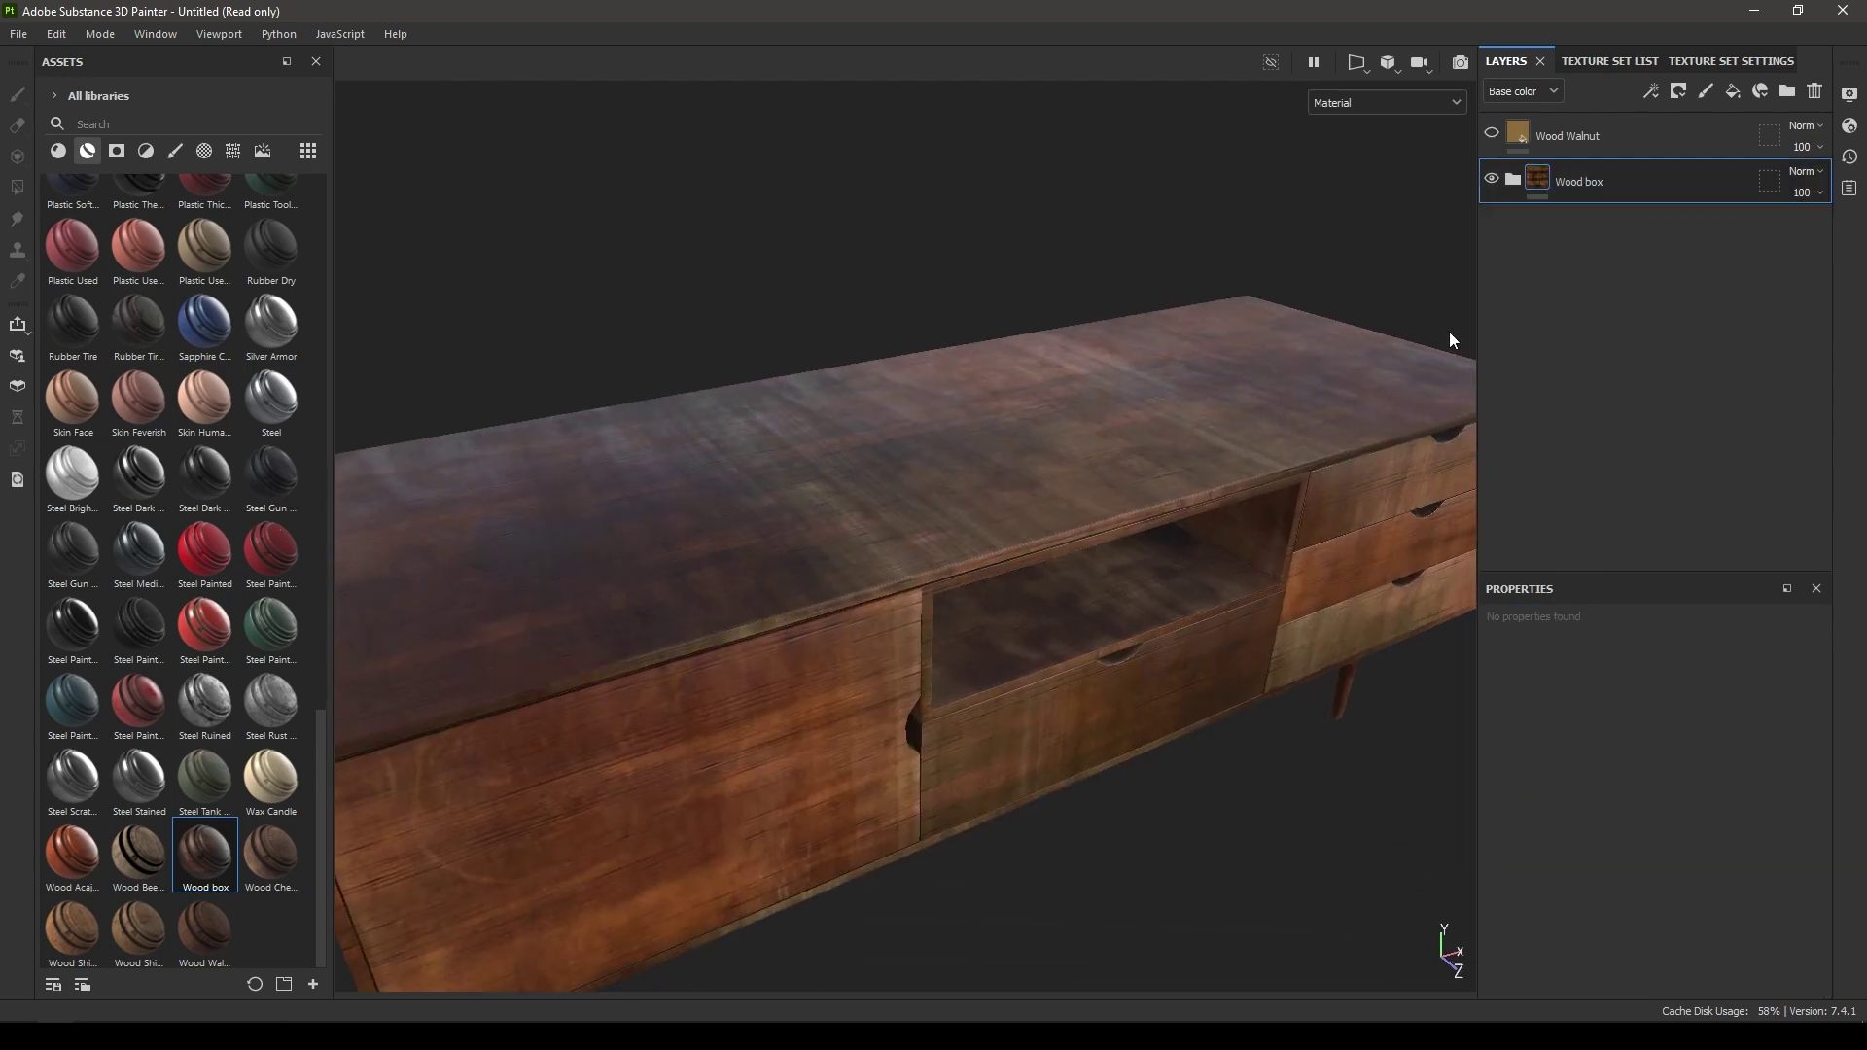
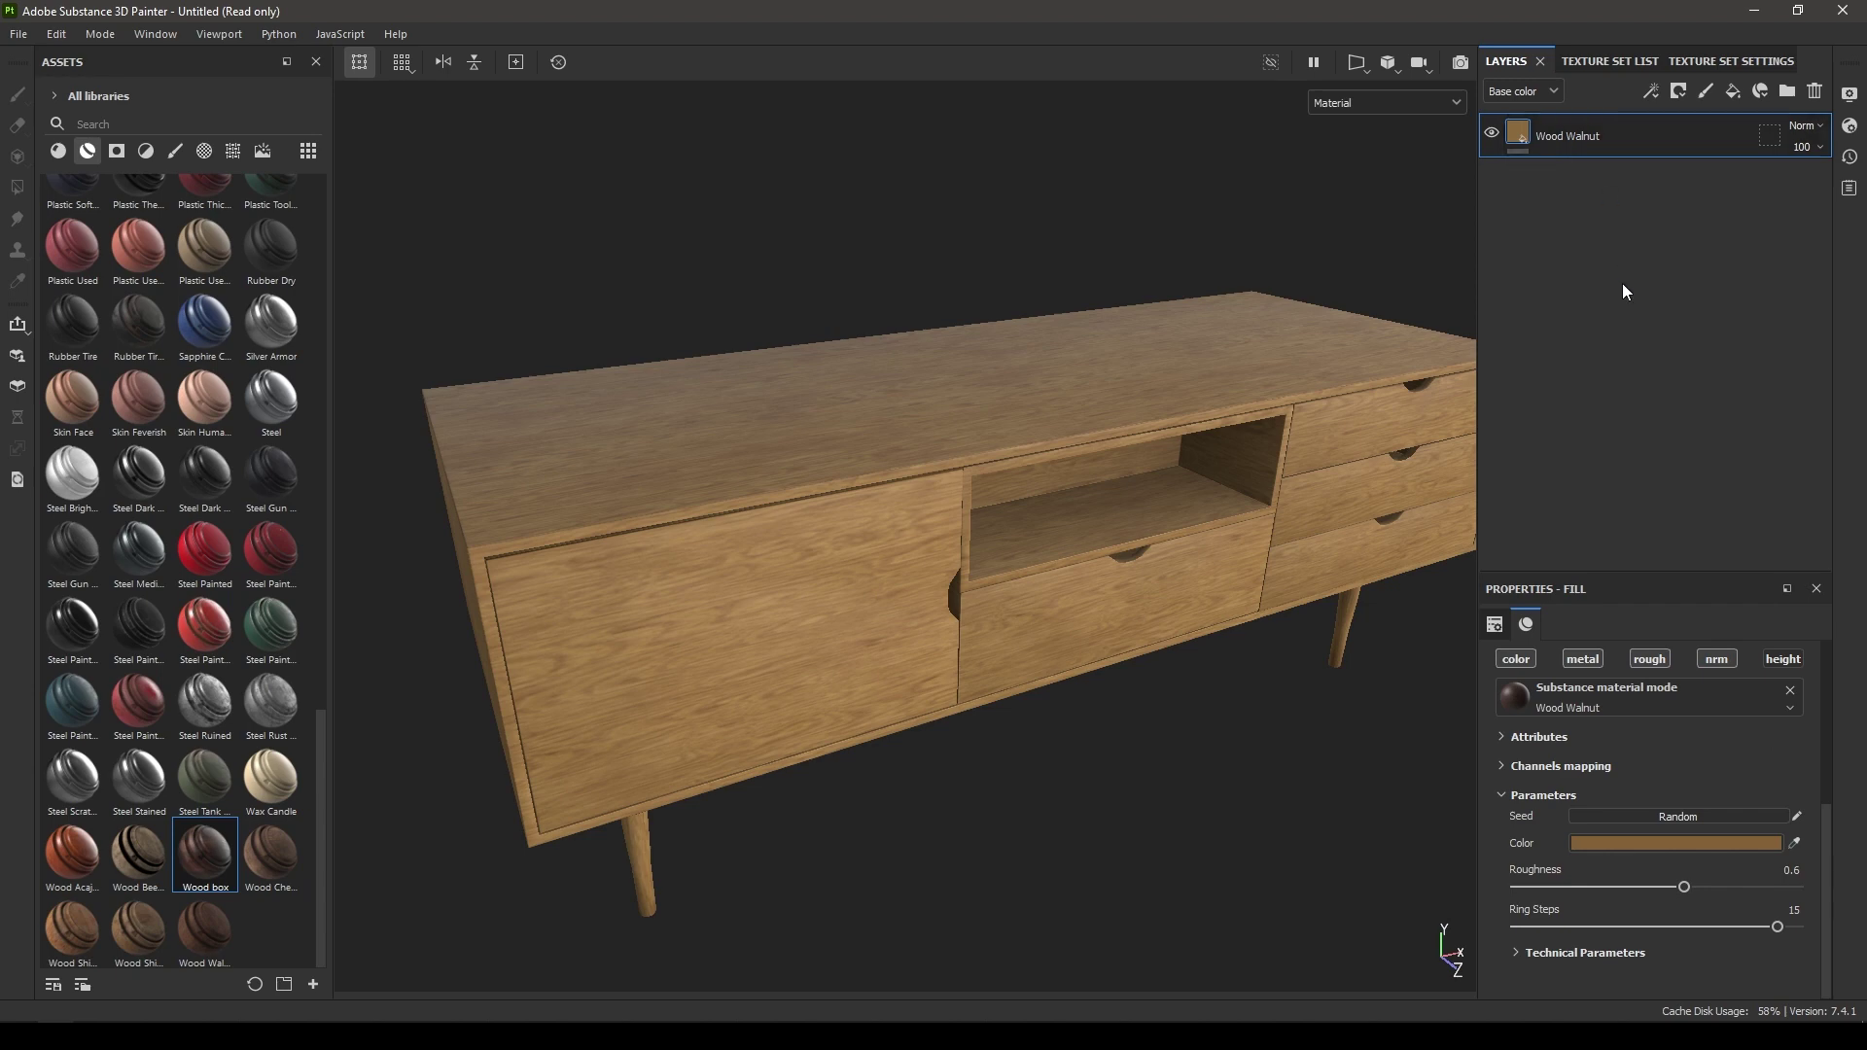
Step: Duplicate the Wood Walnut layer and set the copy's color to the lighter brown 9D794C
key("ctrl+d")
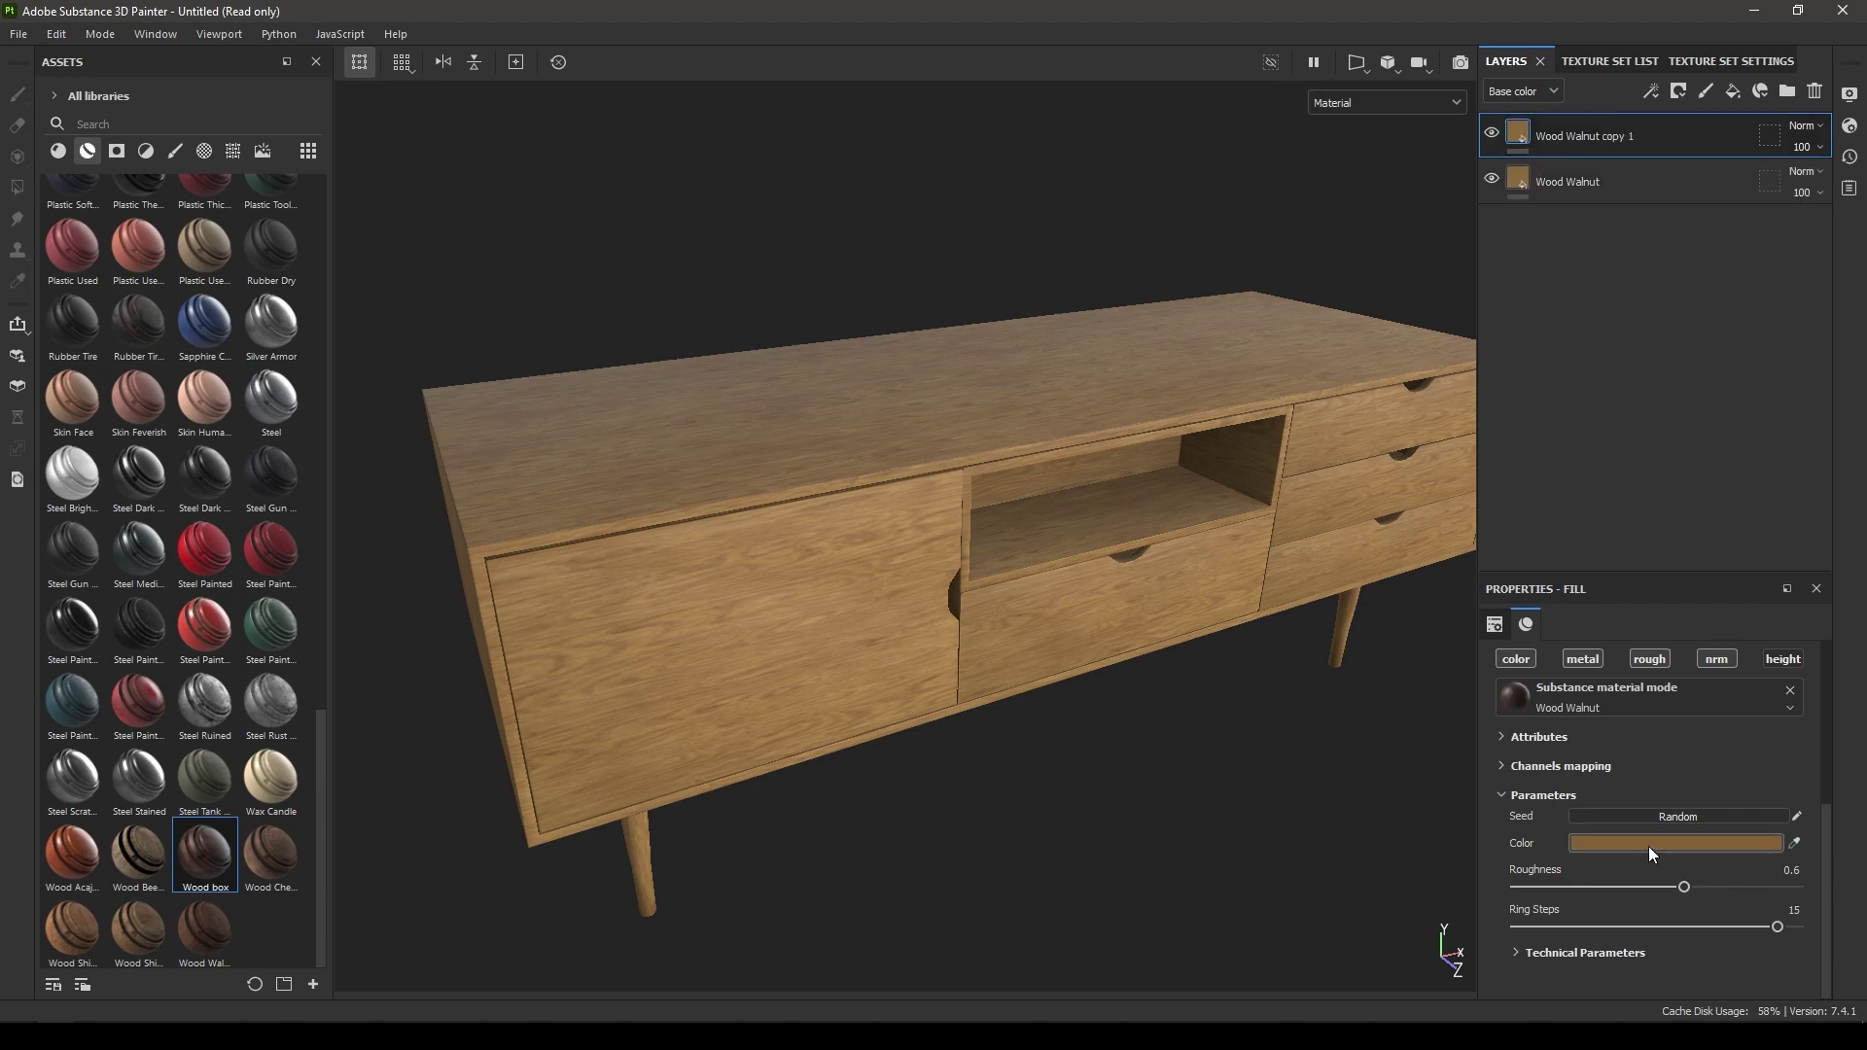
left_click(1650, 843)
left_click(1497, 593)
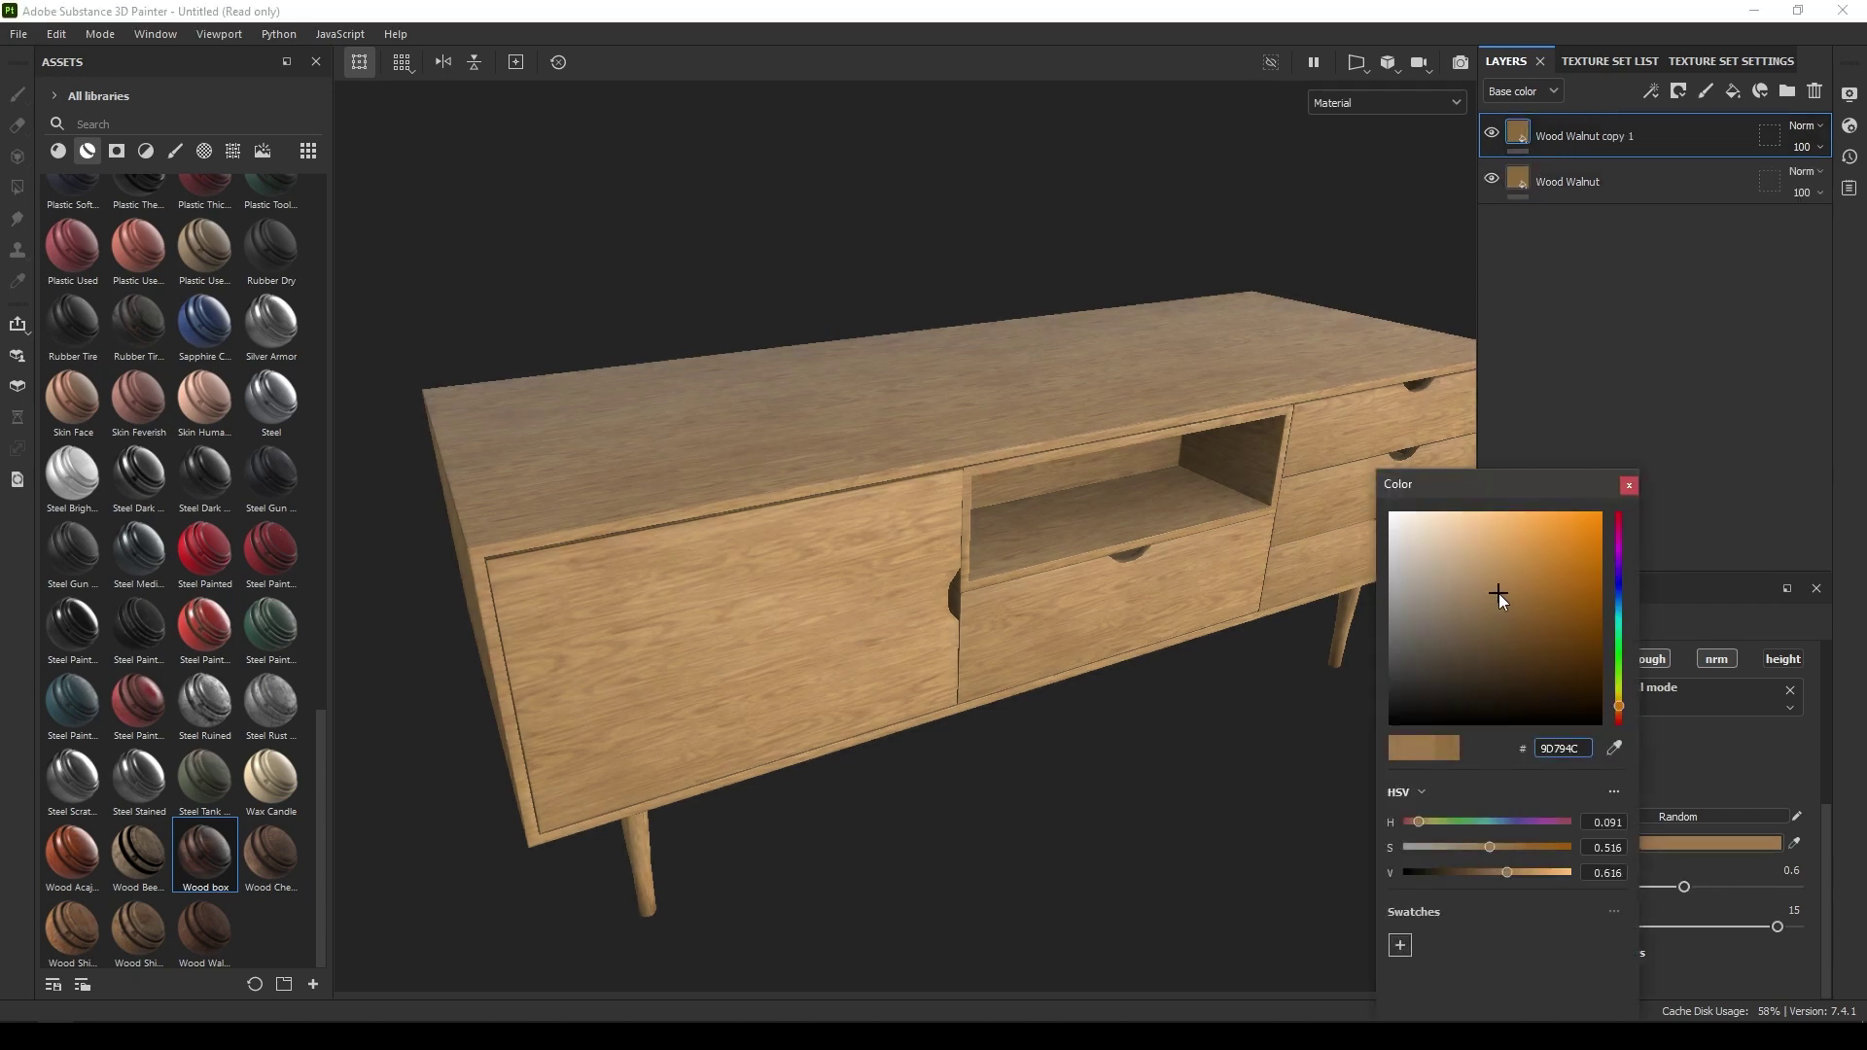
left_click(1628, 485)
Step: Add a black mask to the Wood Walnut copy 1 layer
right_click(1589, 153)
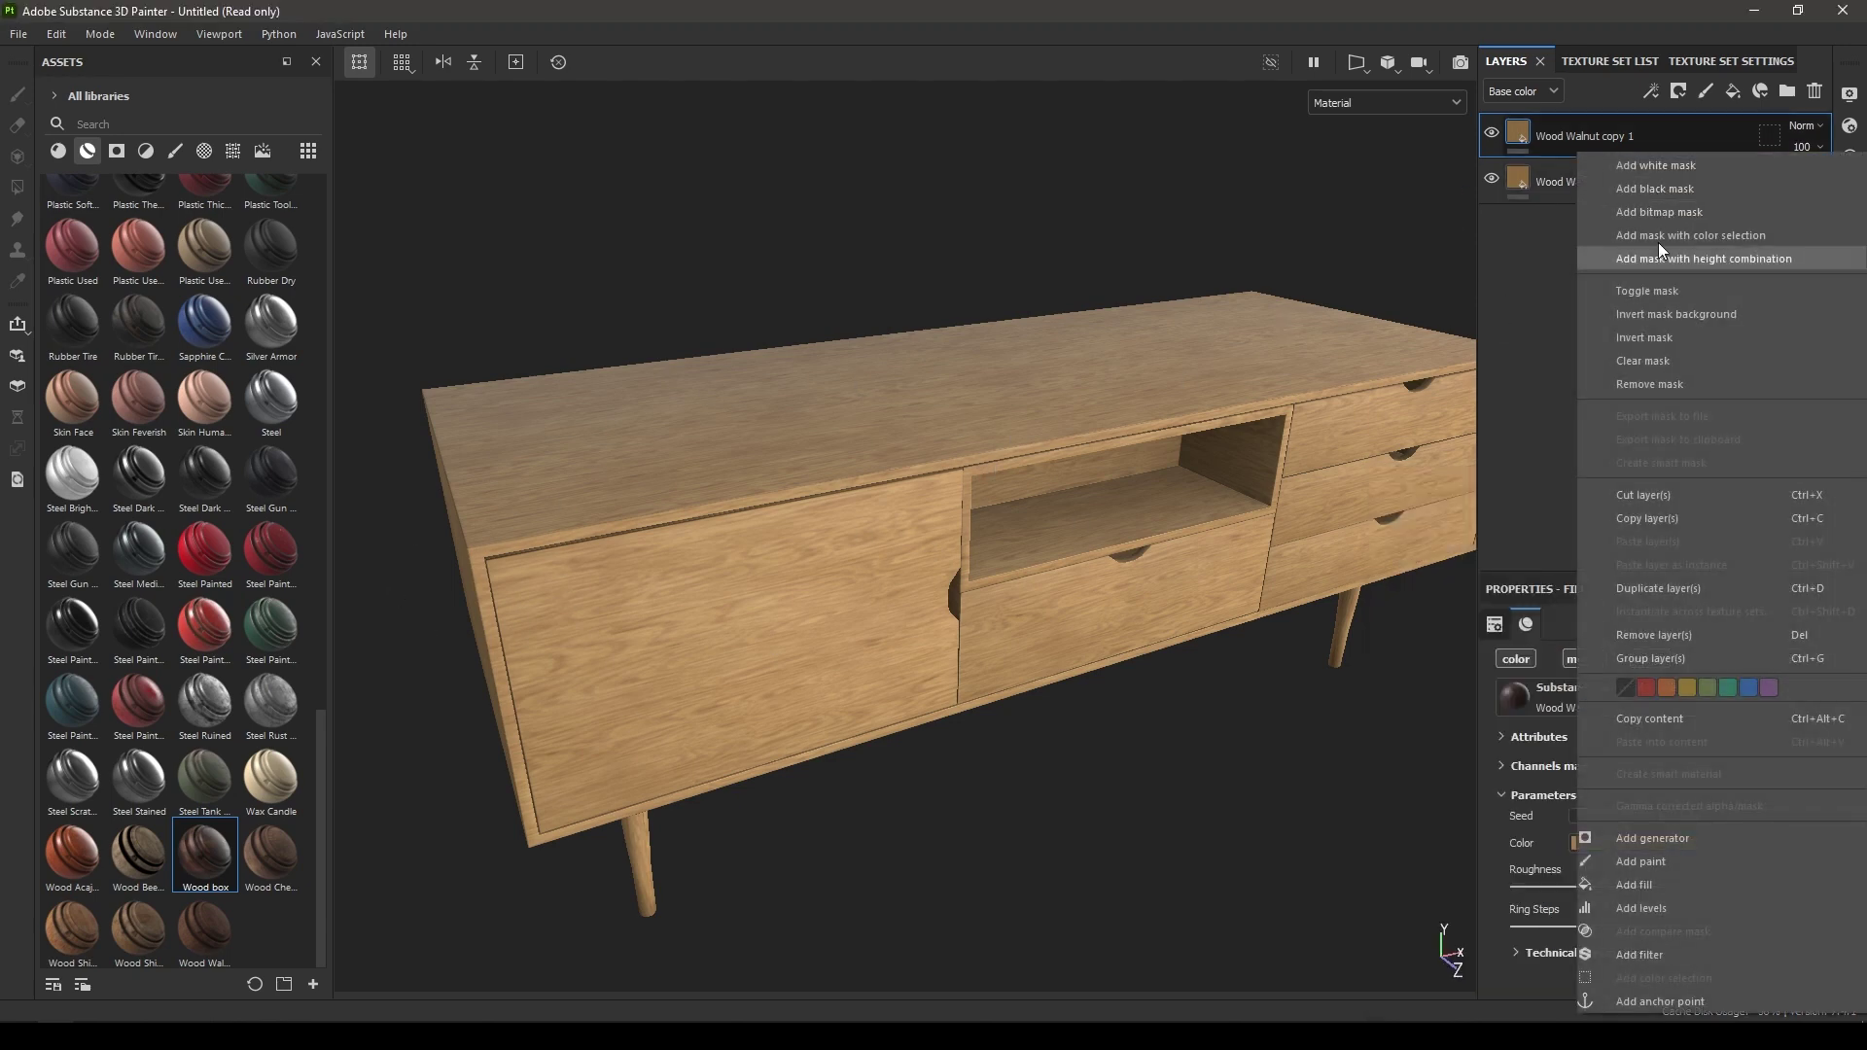
left_click(1663, 192)
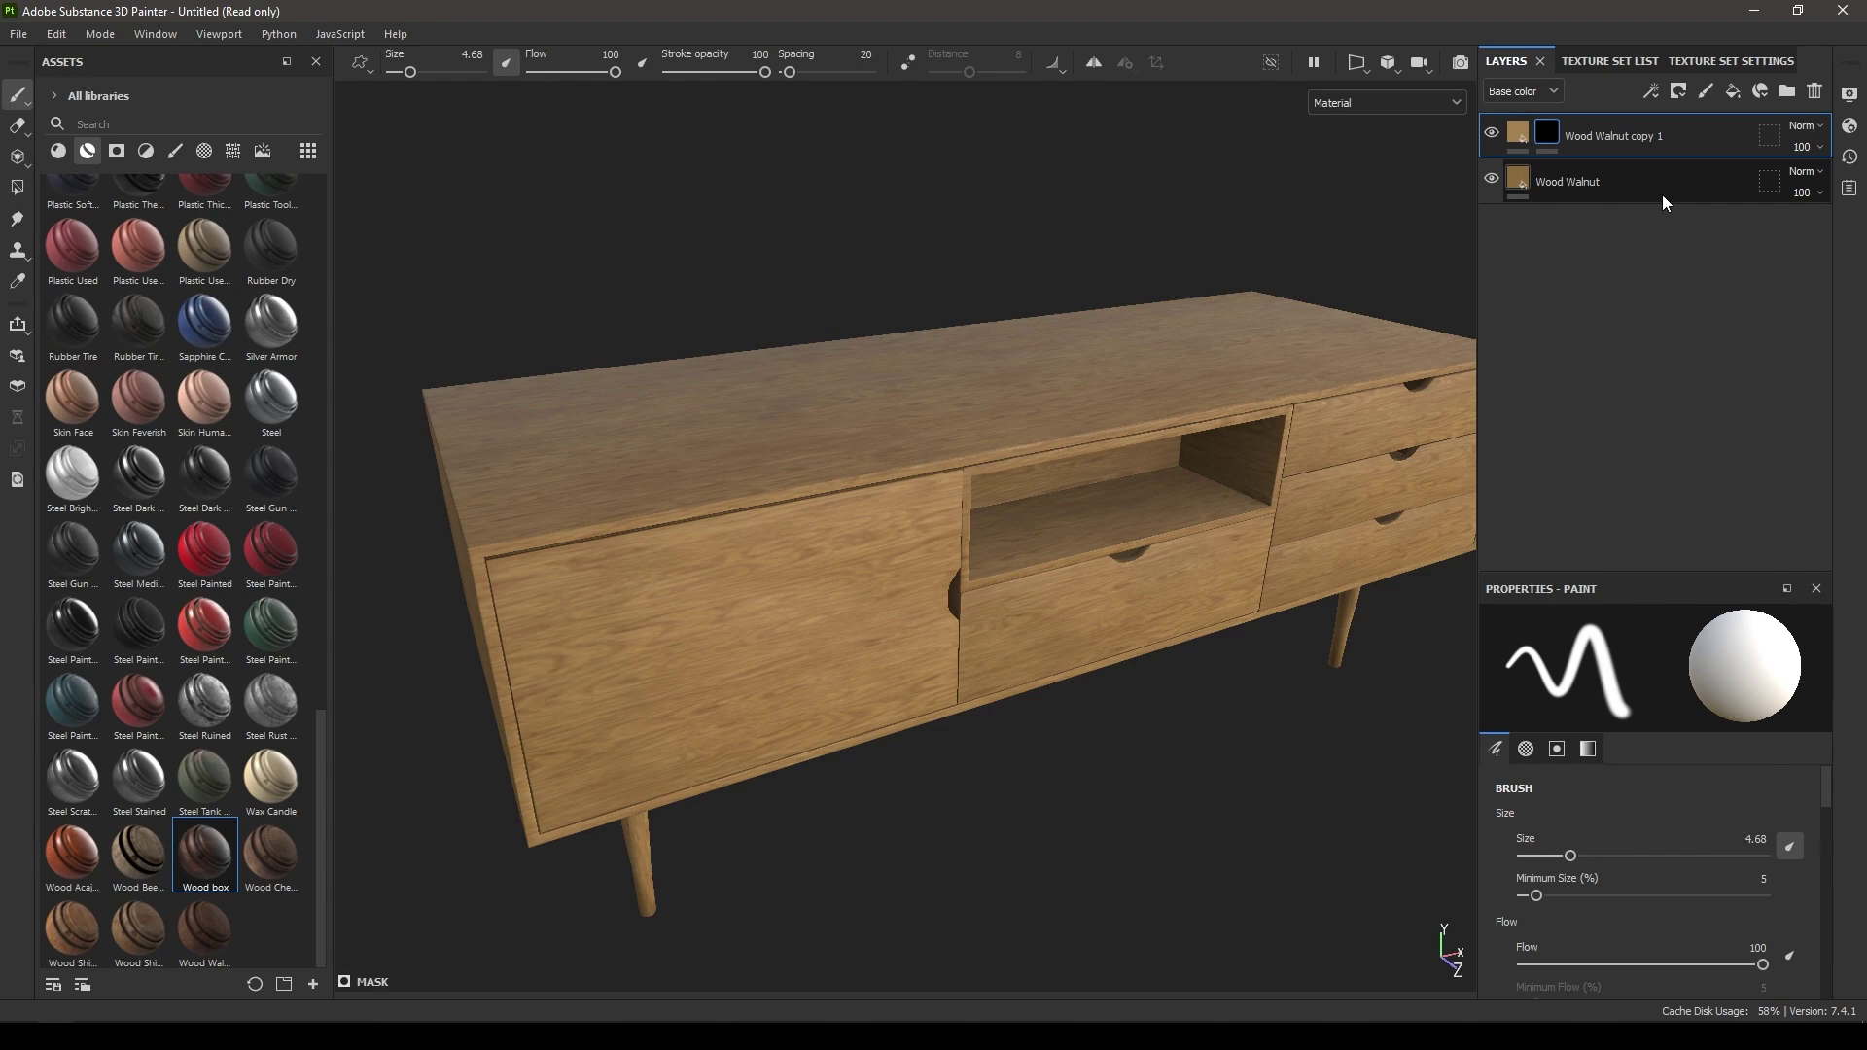
left_click_drag(724, 564, 844, 613, "alt")
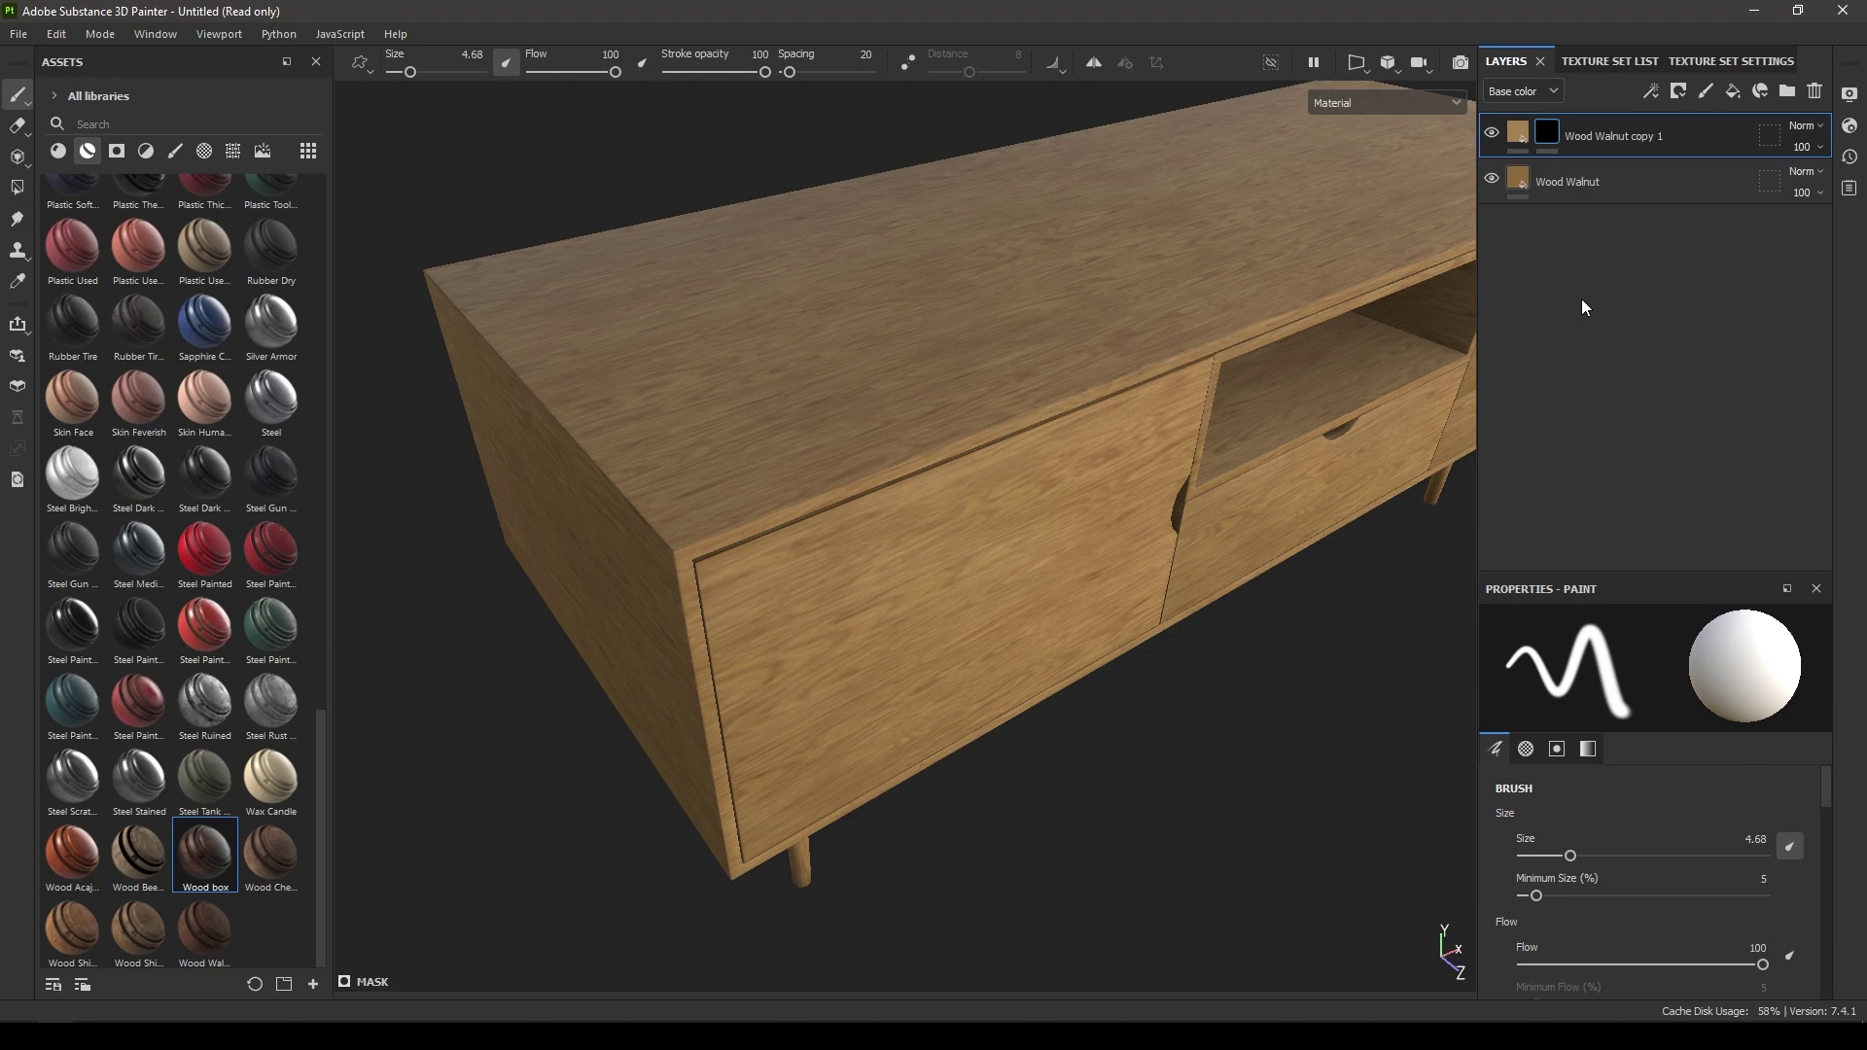
Step: Add a generator to the mask of Wood Walnut copy 1 and assign Metal Edge Wear to it
right_click(1614, 144)
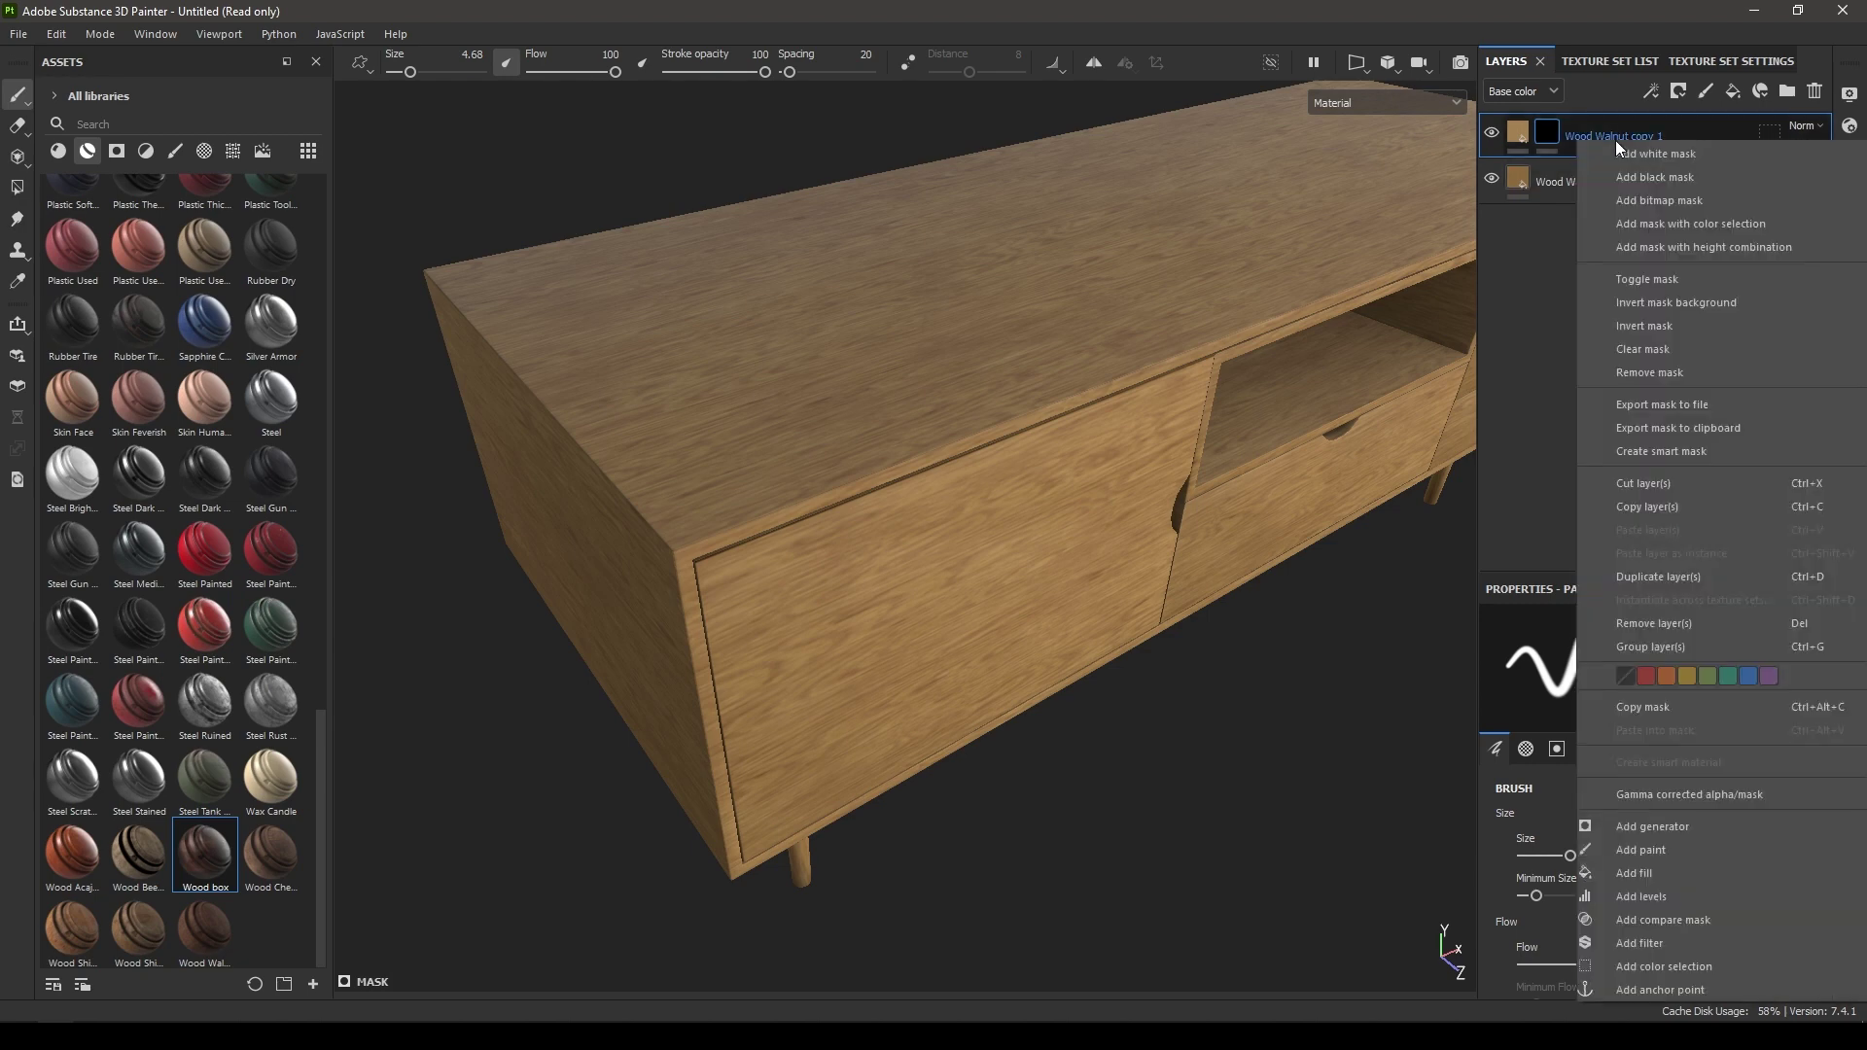
left_click(1651, 826)
left_click(1645, 665)
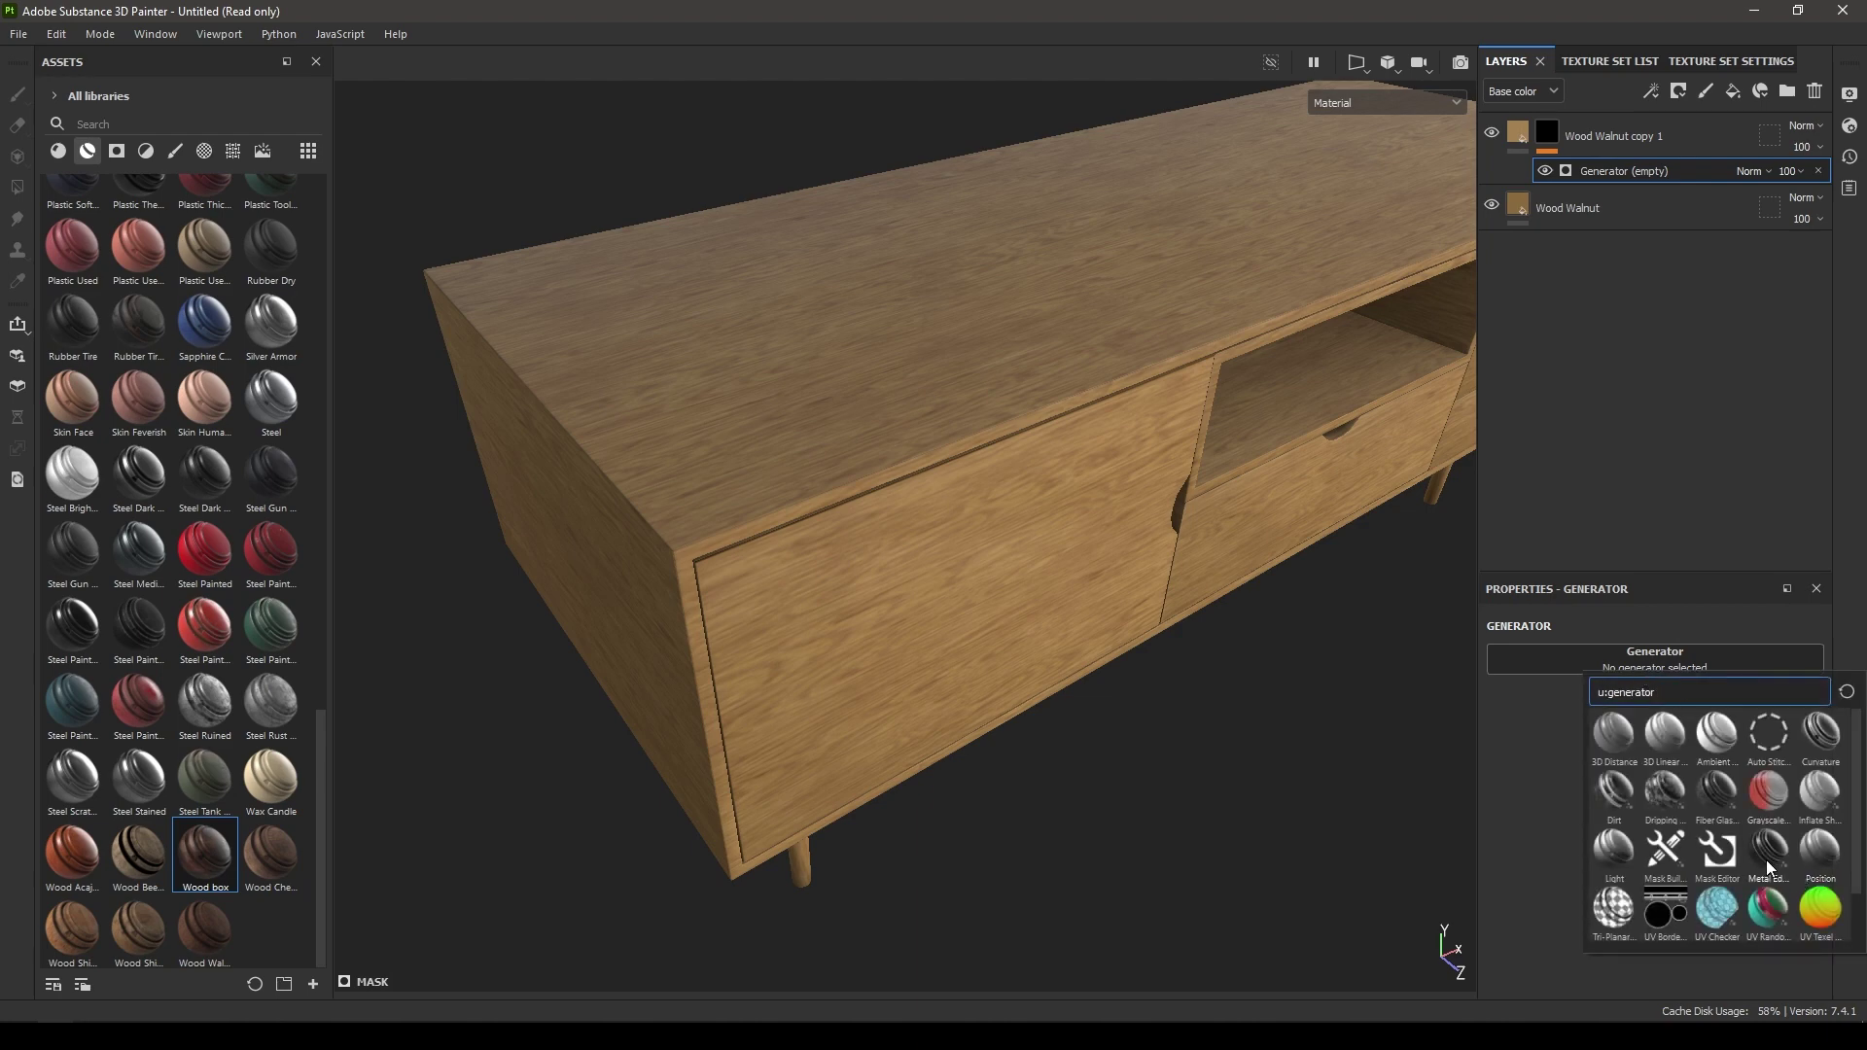
mouse_move(1780, 849)
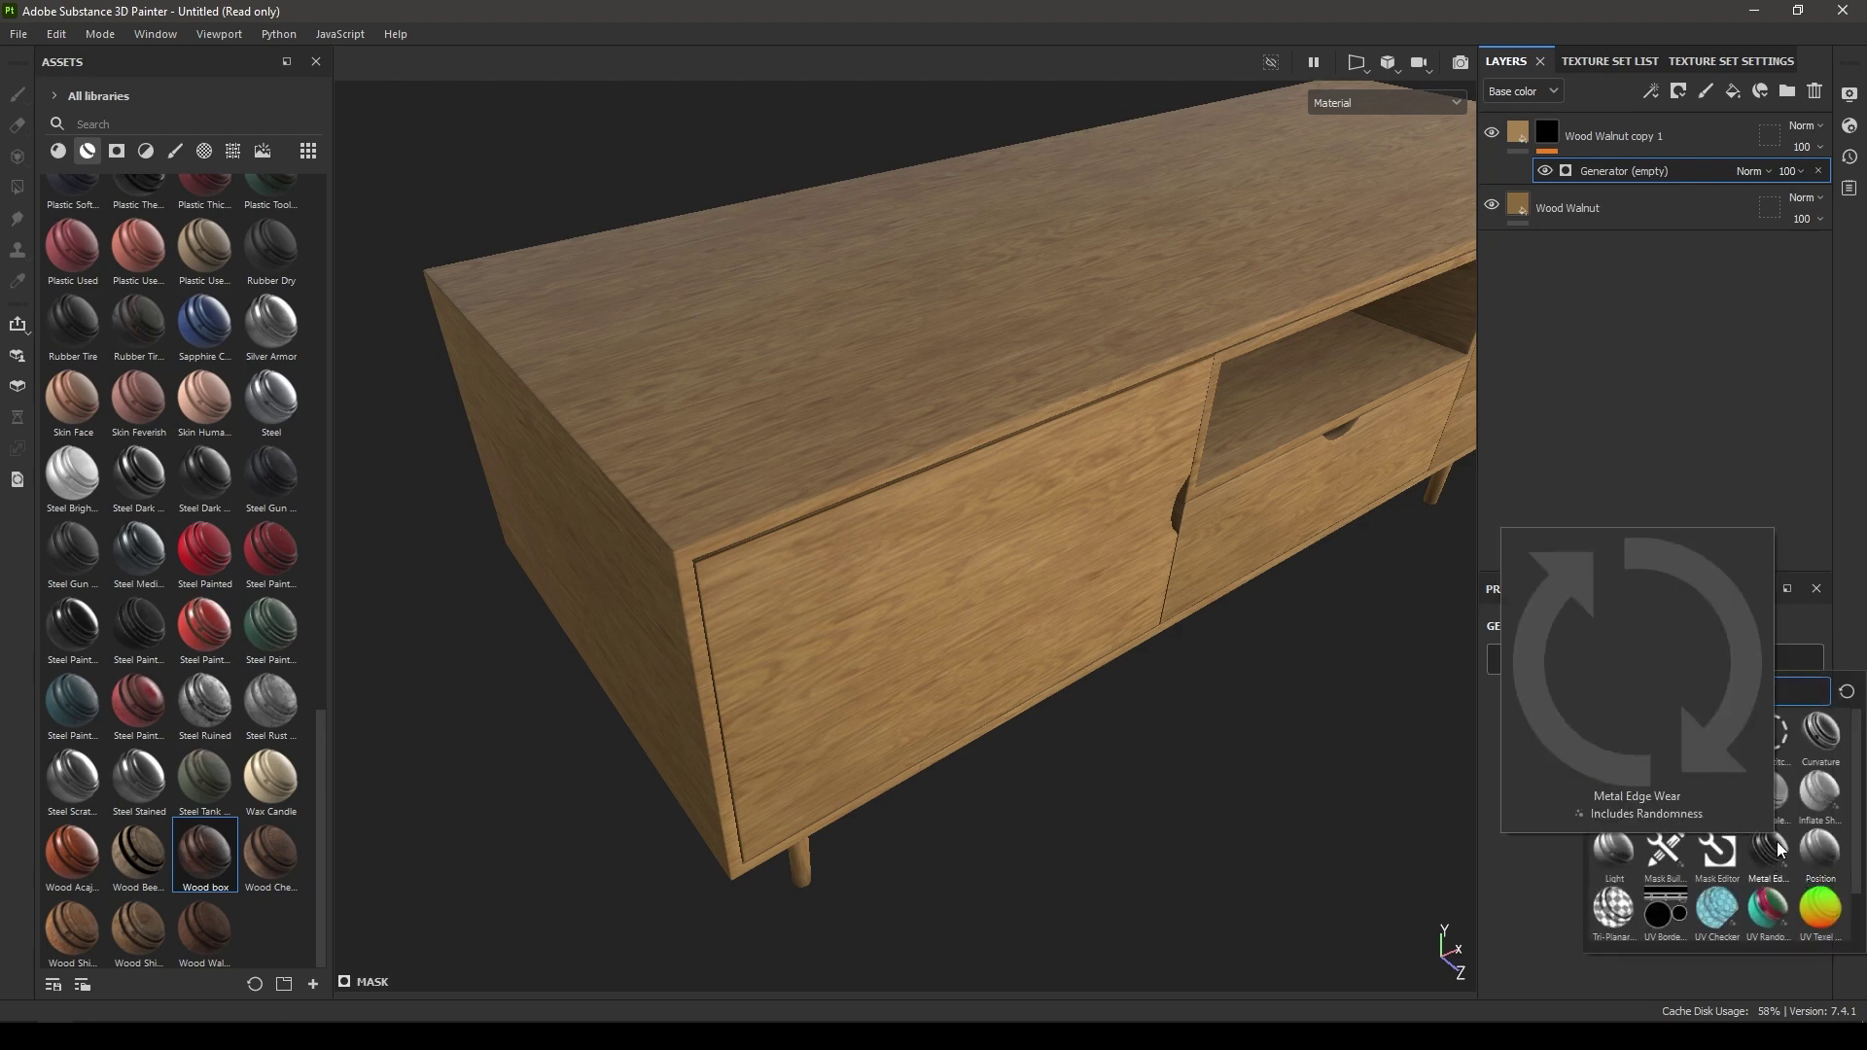
left_click(1780, 849)
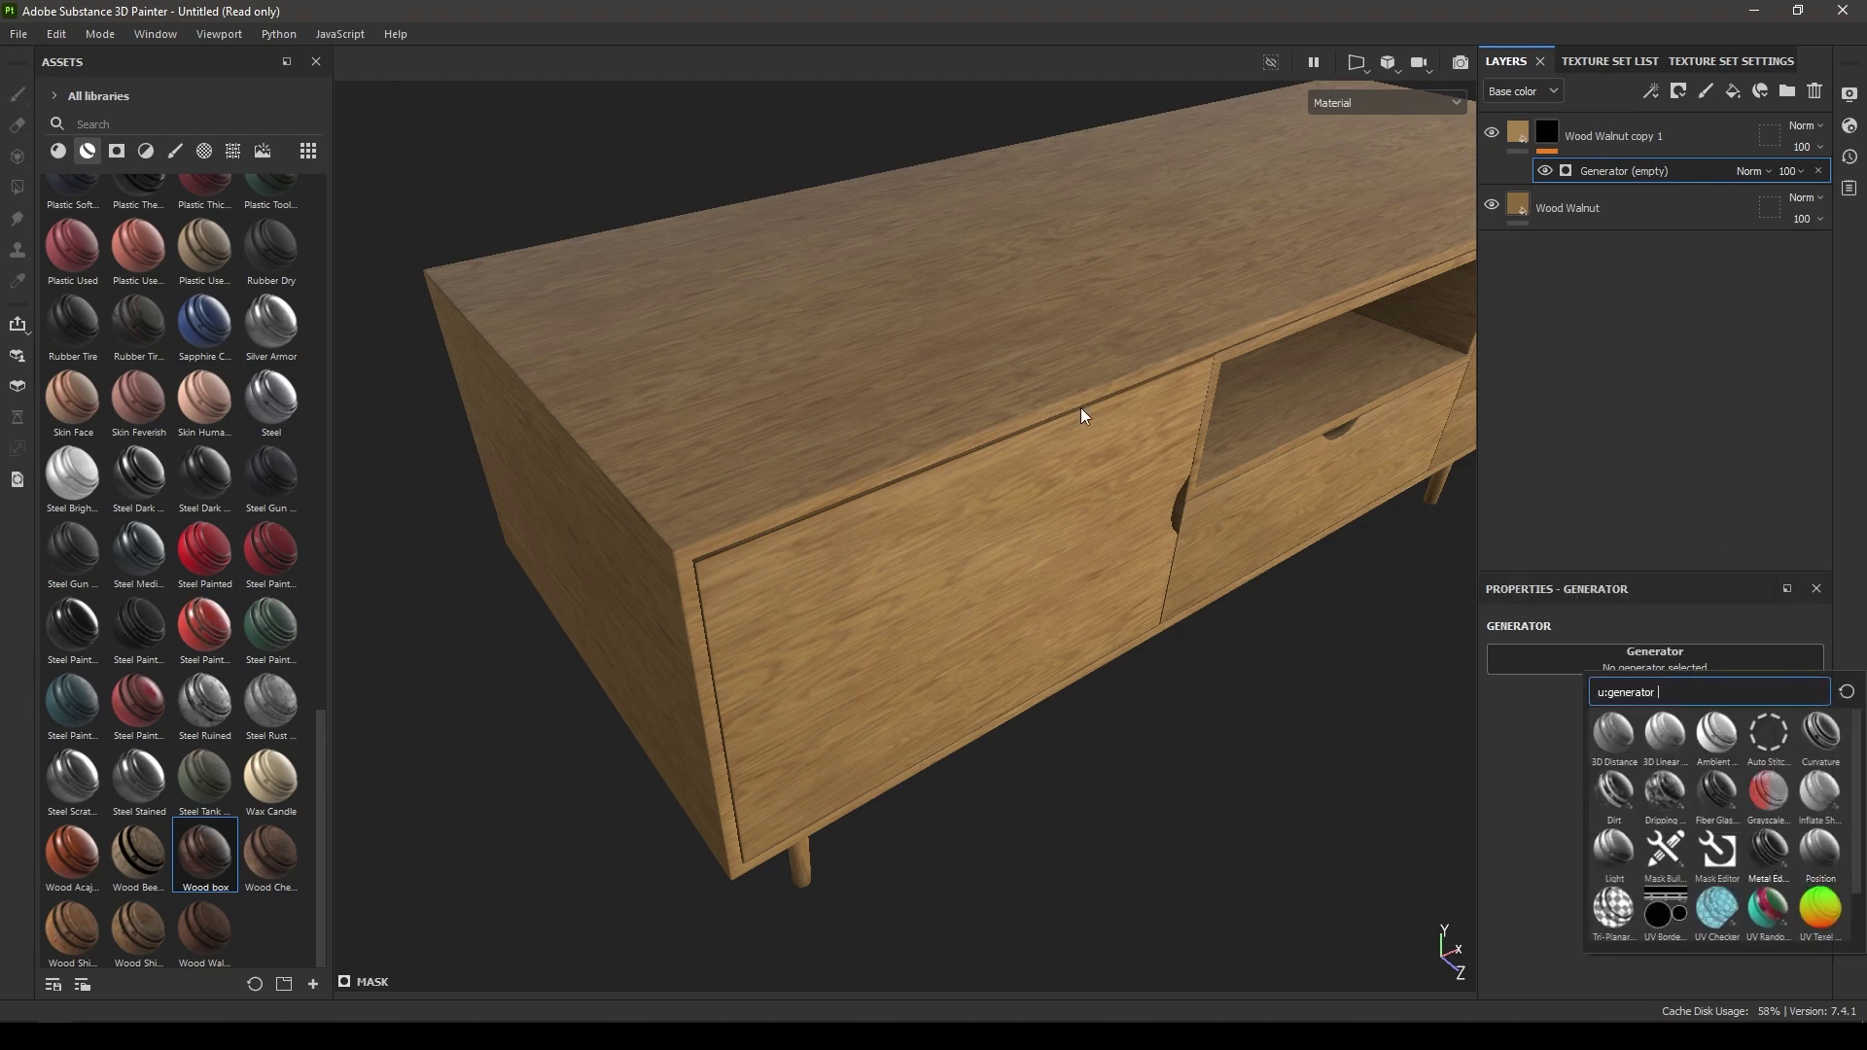
left_click_drag(1049, 478, 1252, 282, "alt")
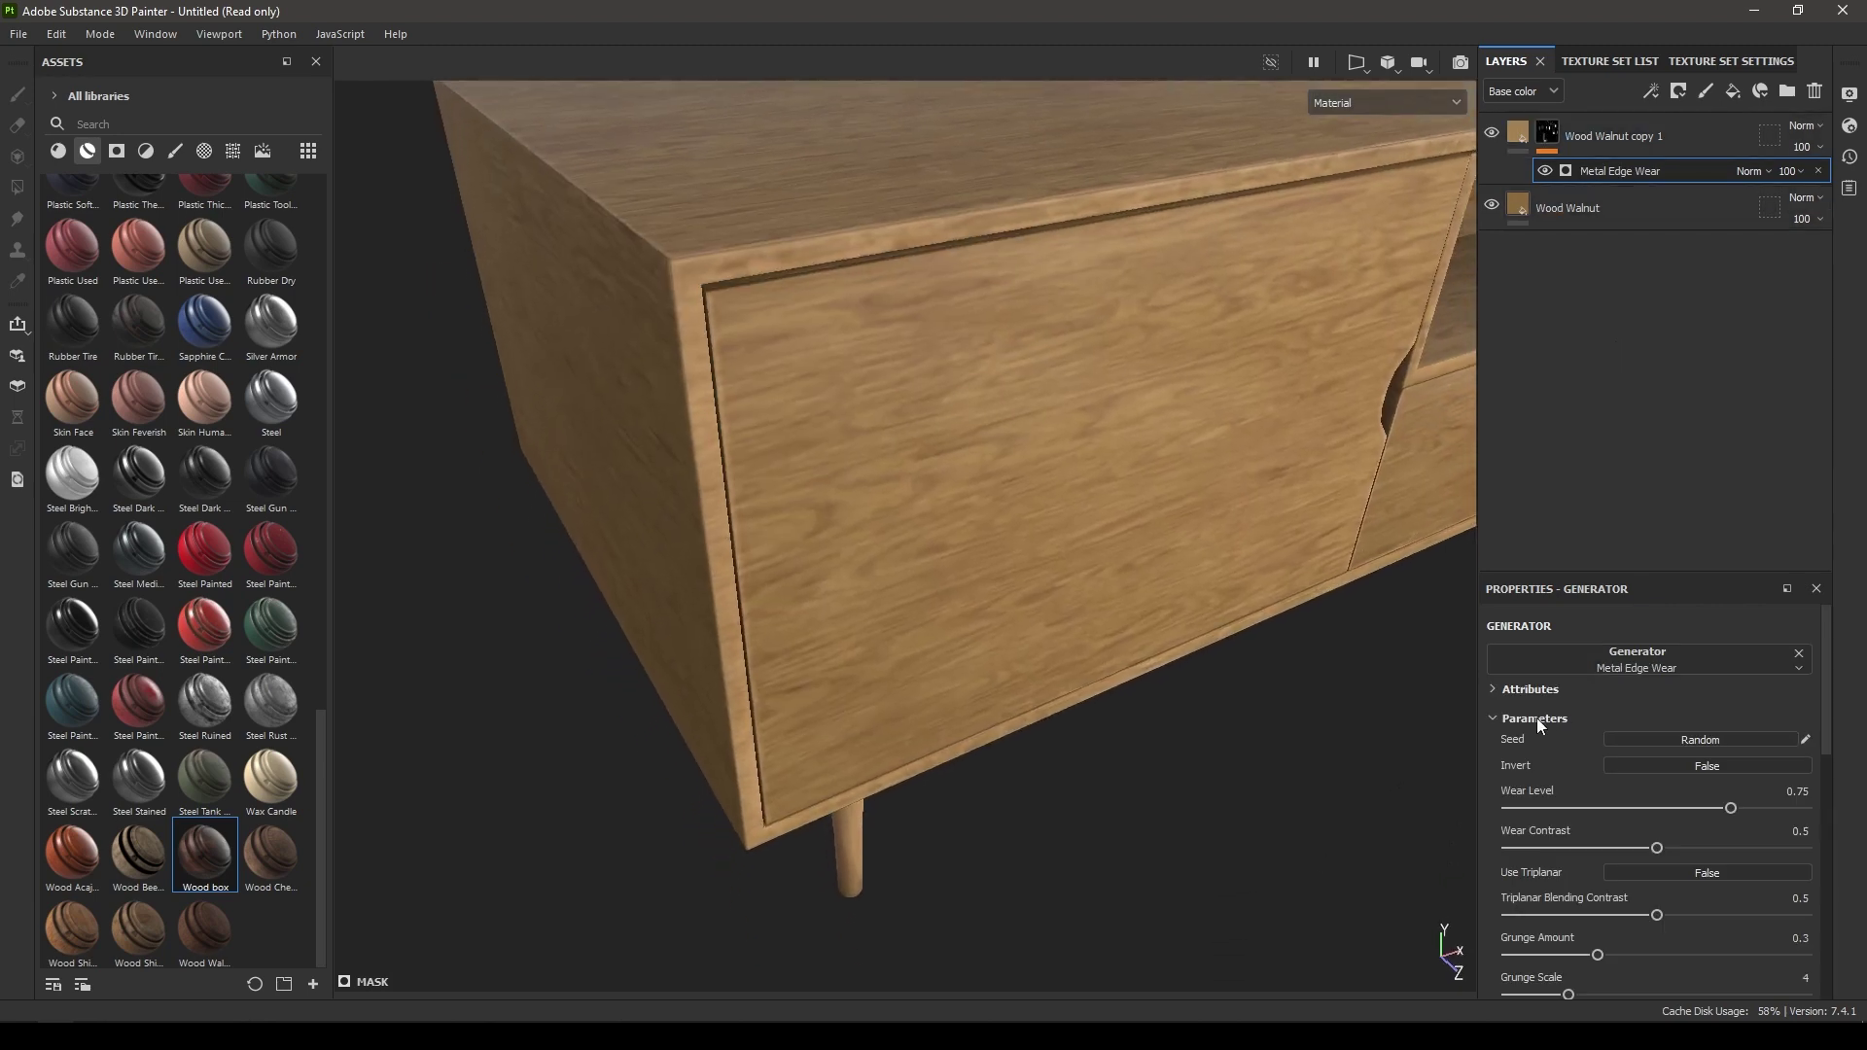
left_click_drag(894, 642, 717, 354, "alt")
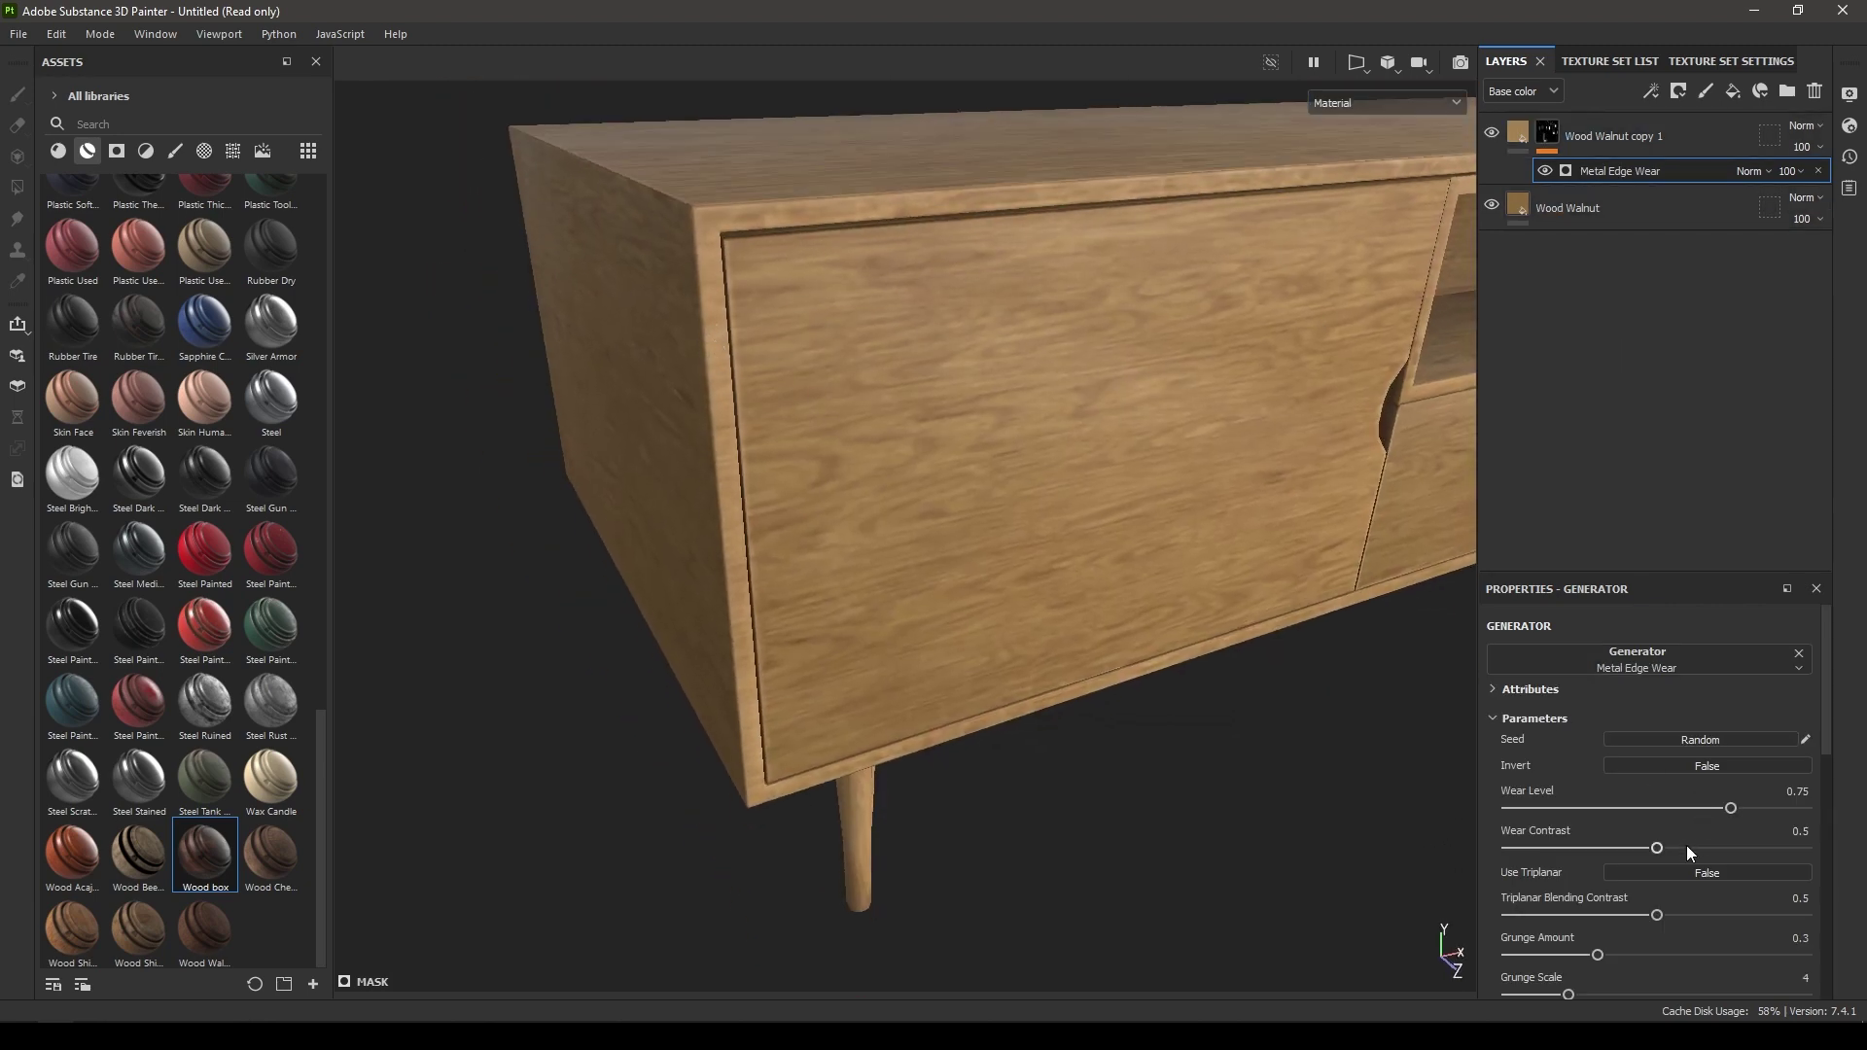
Step: Set the Metal Edge Wear generator's Wear Contrast to 0.66 and its Wear Level to 0.89
left_click_drag(1655, 846, 1773, 808)
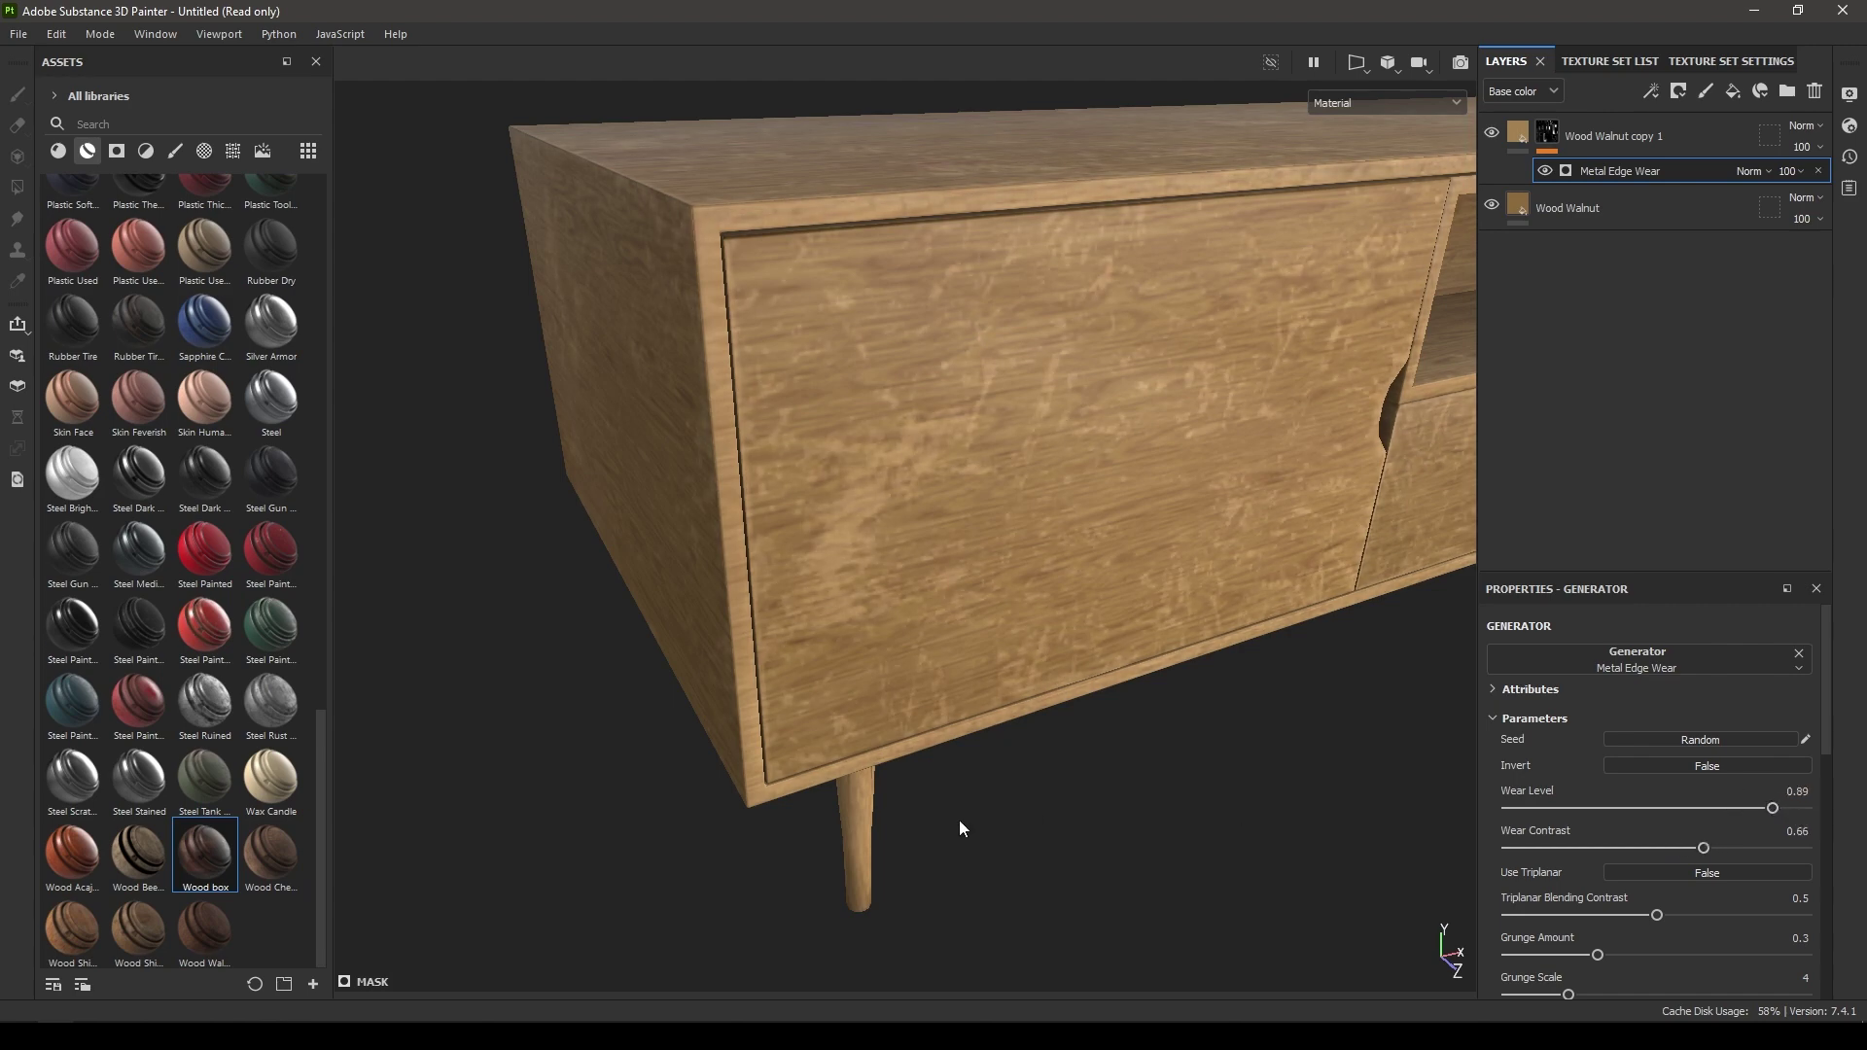
right_click_drag(959, 830, 785, 420, "alt")
middle_click_drag(1041, 410, 908, 428, "alt")
left_click_drag(909, 429, 925, 410, "alt")
right_click_drag(925, 410, 1103, 554, "alt")
left_click_drag(1051, 471, 1162, 520, "alt")
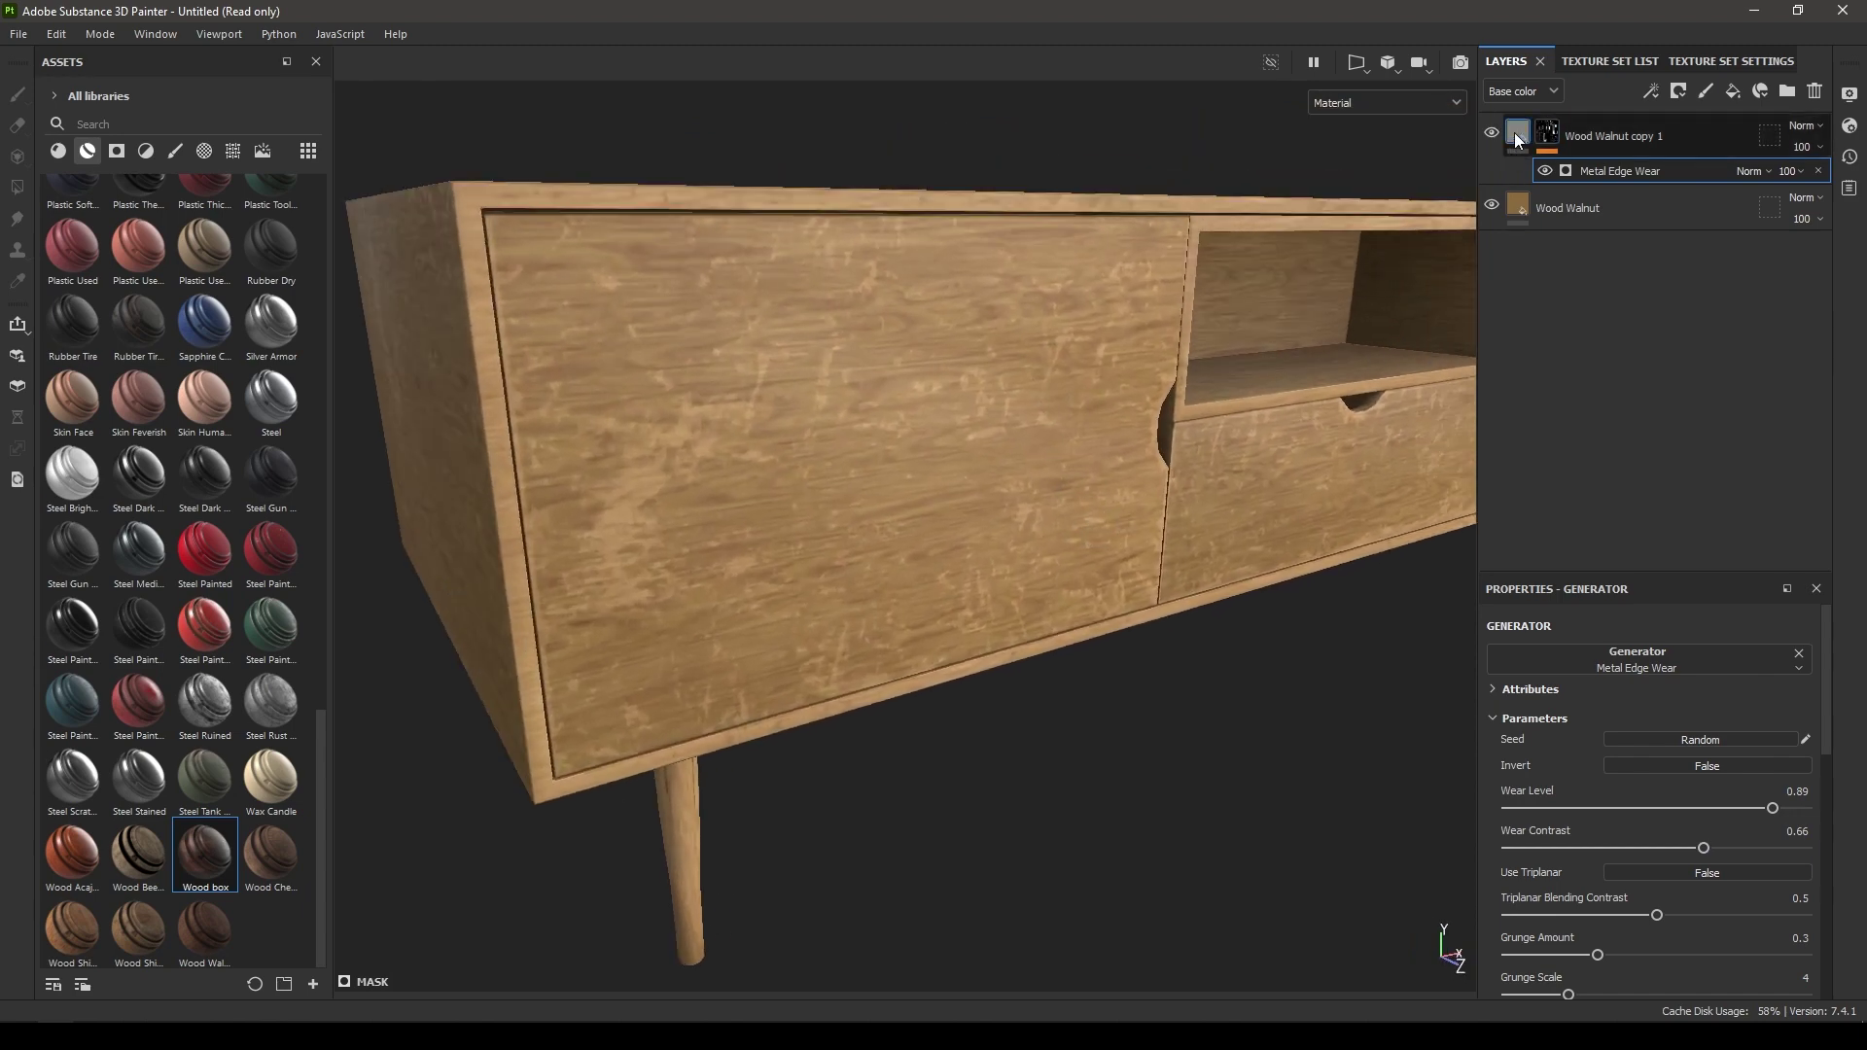
Step: Change the color of the Wood Walnut copy 1 material to the brown 9A784F
left_click(1517, 136)
left_click(1653, 869)
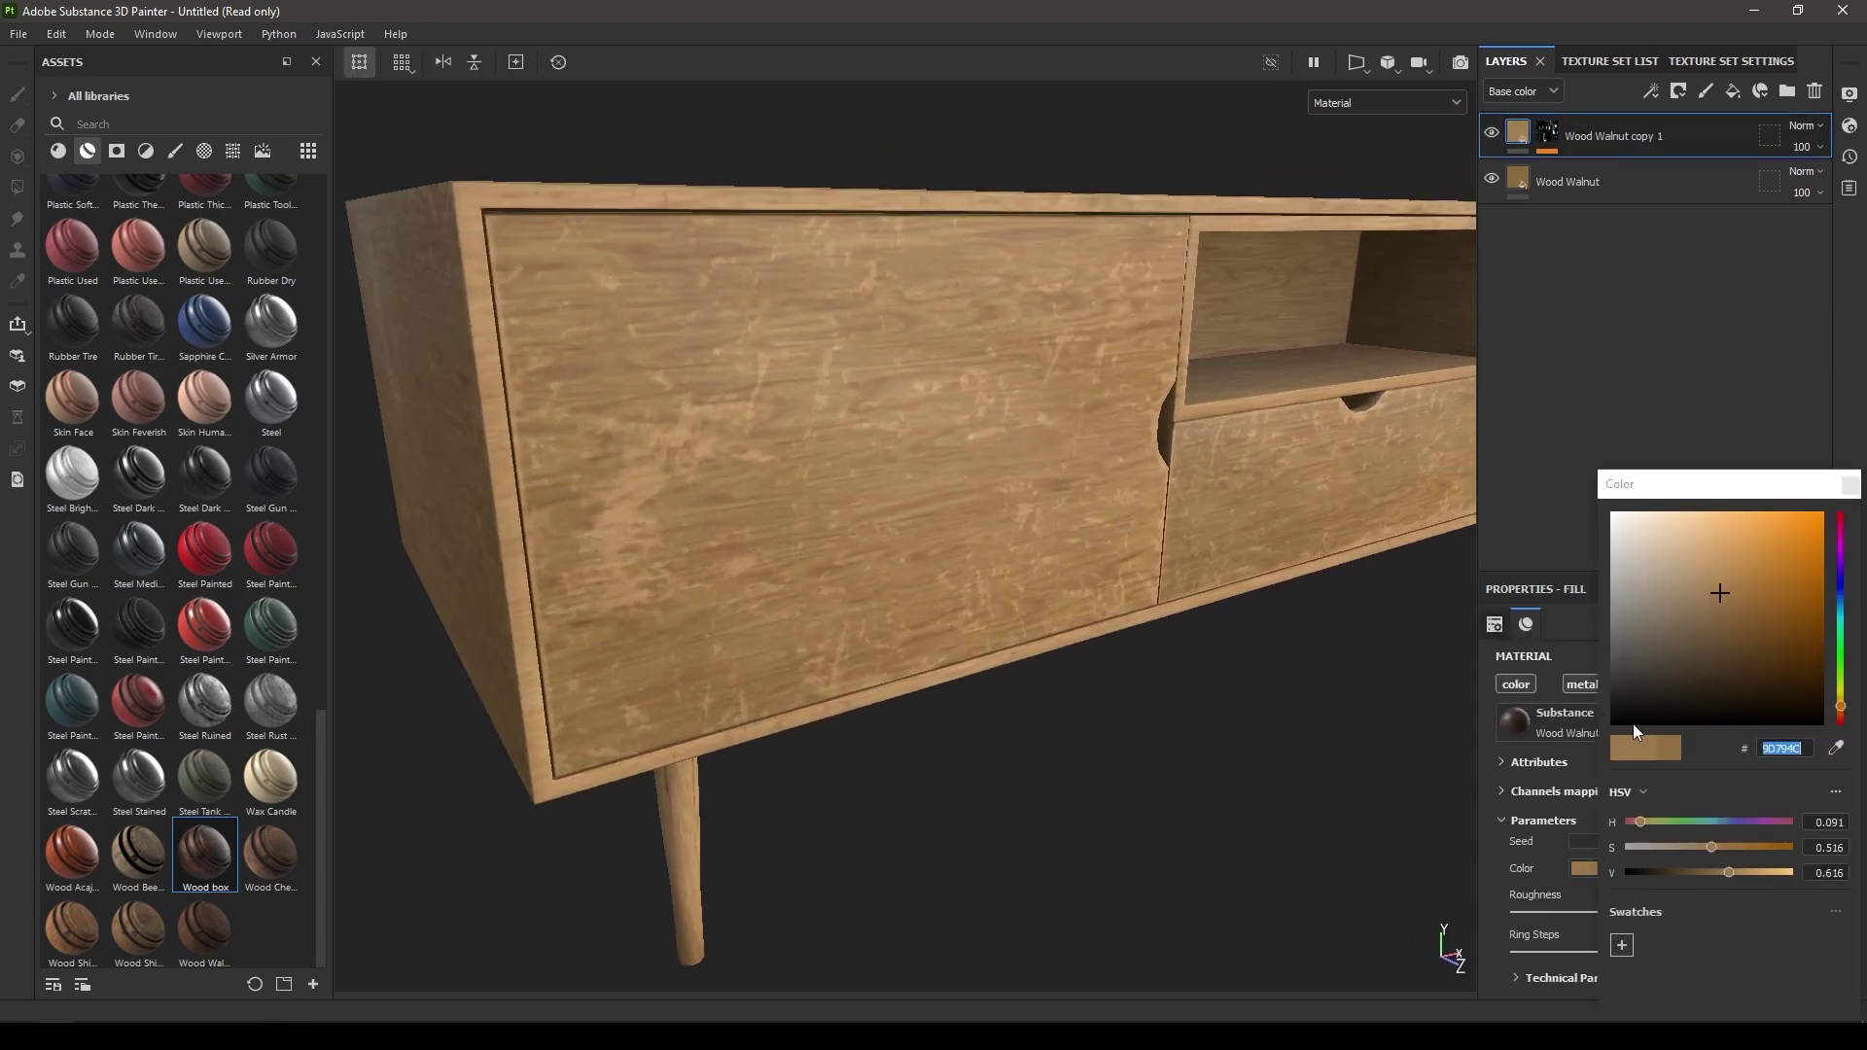
left_click(1725, 671)
left_click(1708, 628)
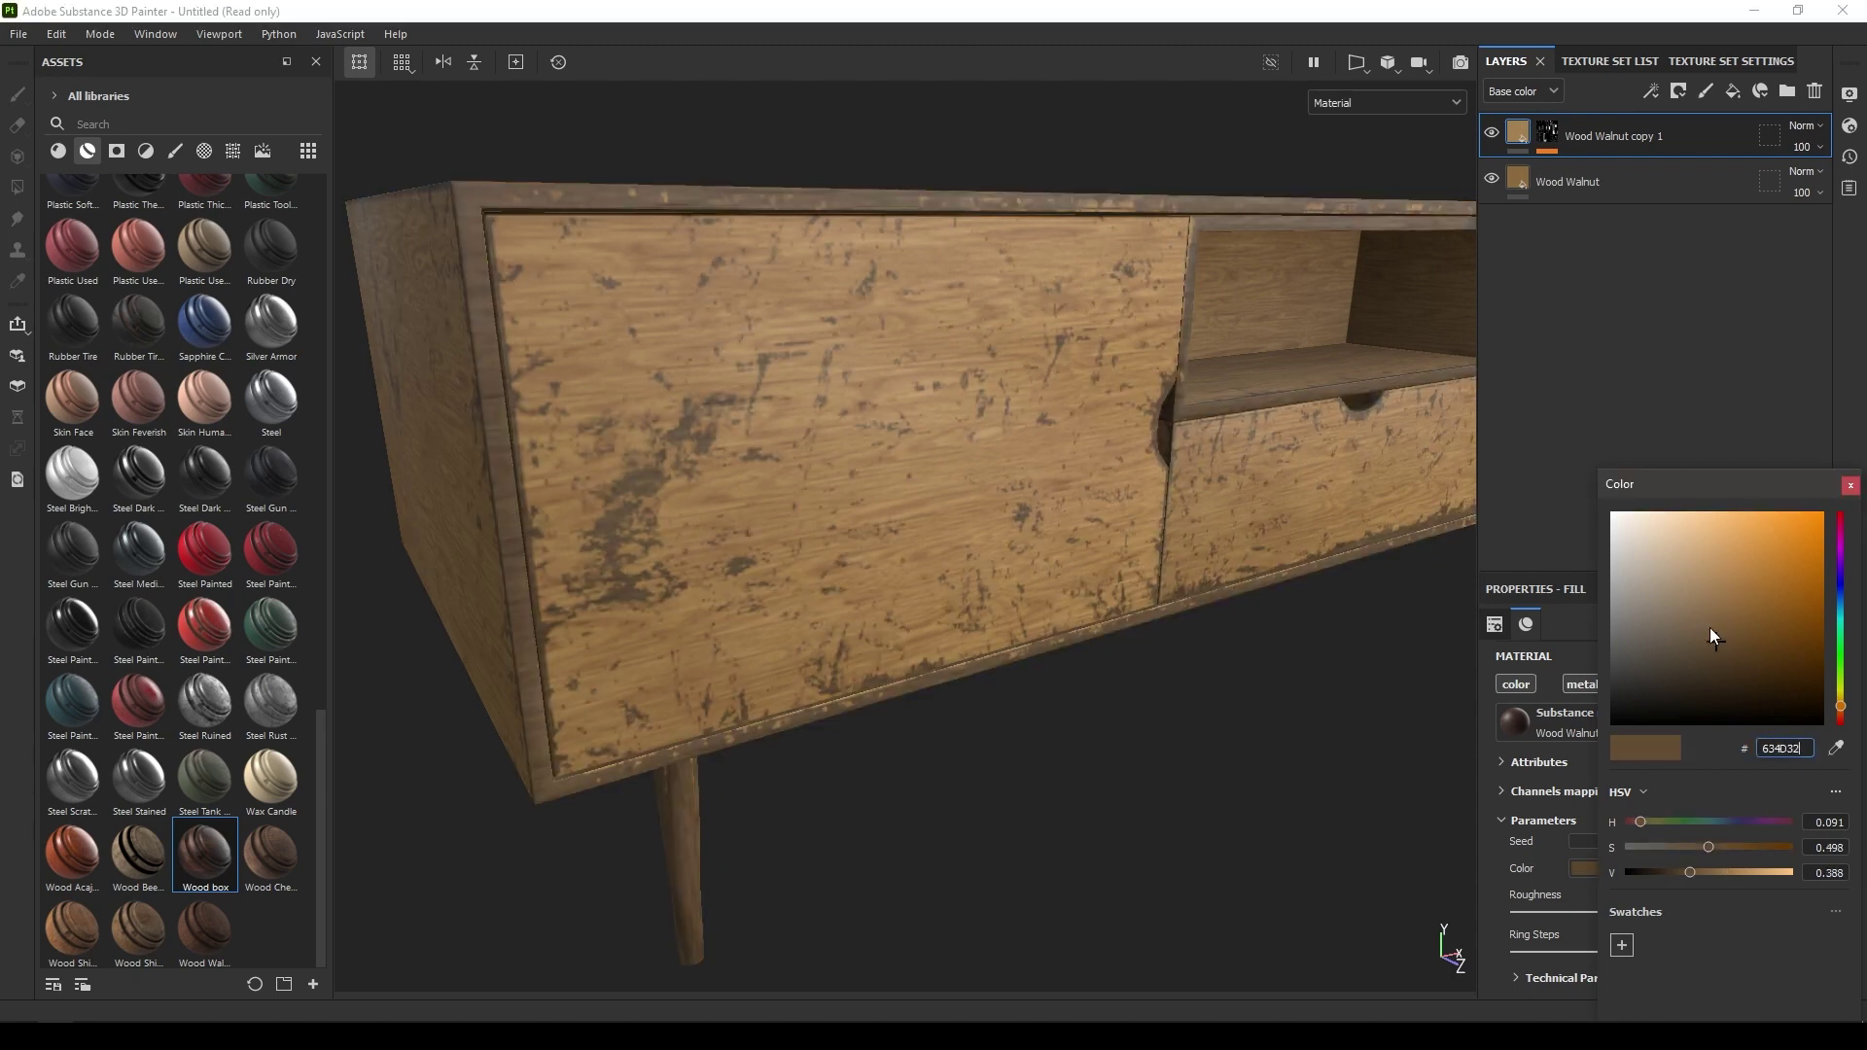
mouse_move(1707, 624)
left_mouse_down()
mouse_move(1659, 642)
mouse_move(1750, 546)
mouse_move(1709, 546)
mouse_move(1683, 603)
mouse_move(1679, 572)
mouse_move(1714, 597)
left_mouse_up()
left_click(1694, 376)
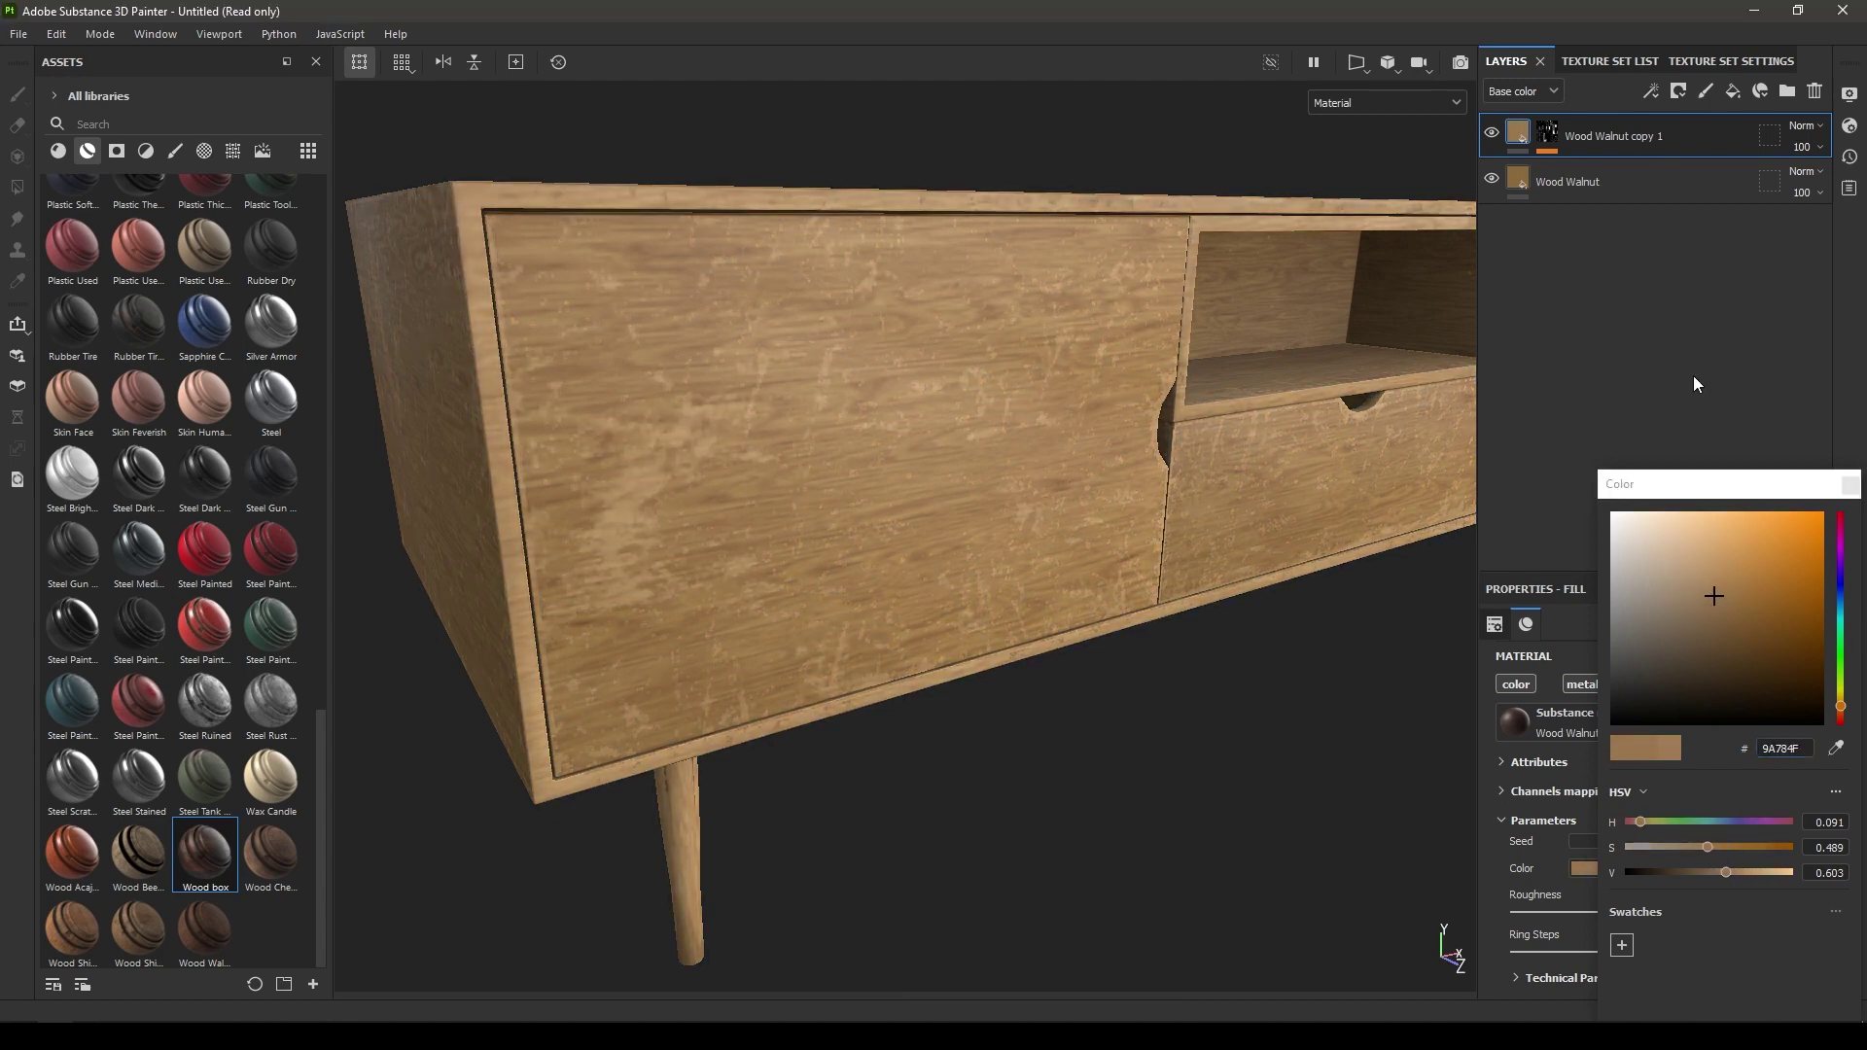
left_click(1847, 486)
Step: Add a fill layer on top of the stack and turn off its color, metal and normal channels
scroll(627, 292, "down", 2)
left_click_drag(624, 287, 1122, 516, "alt")
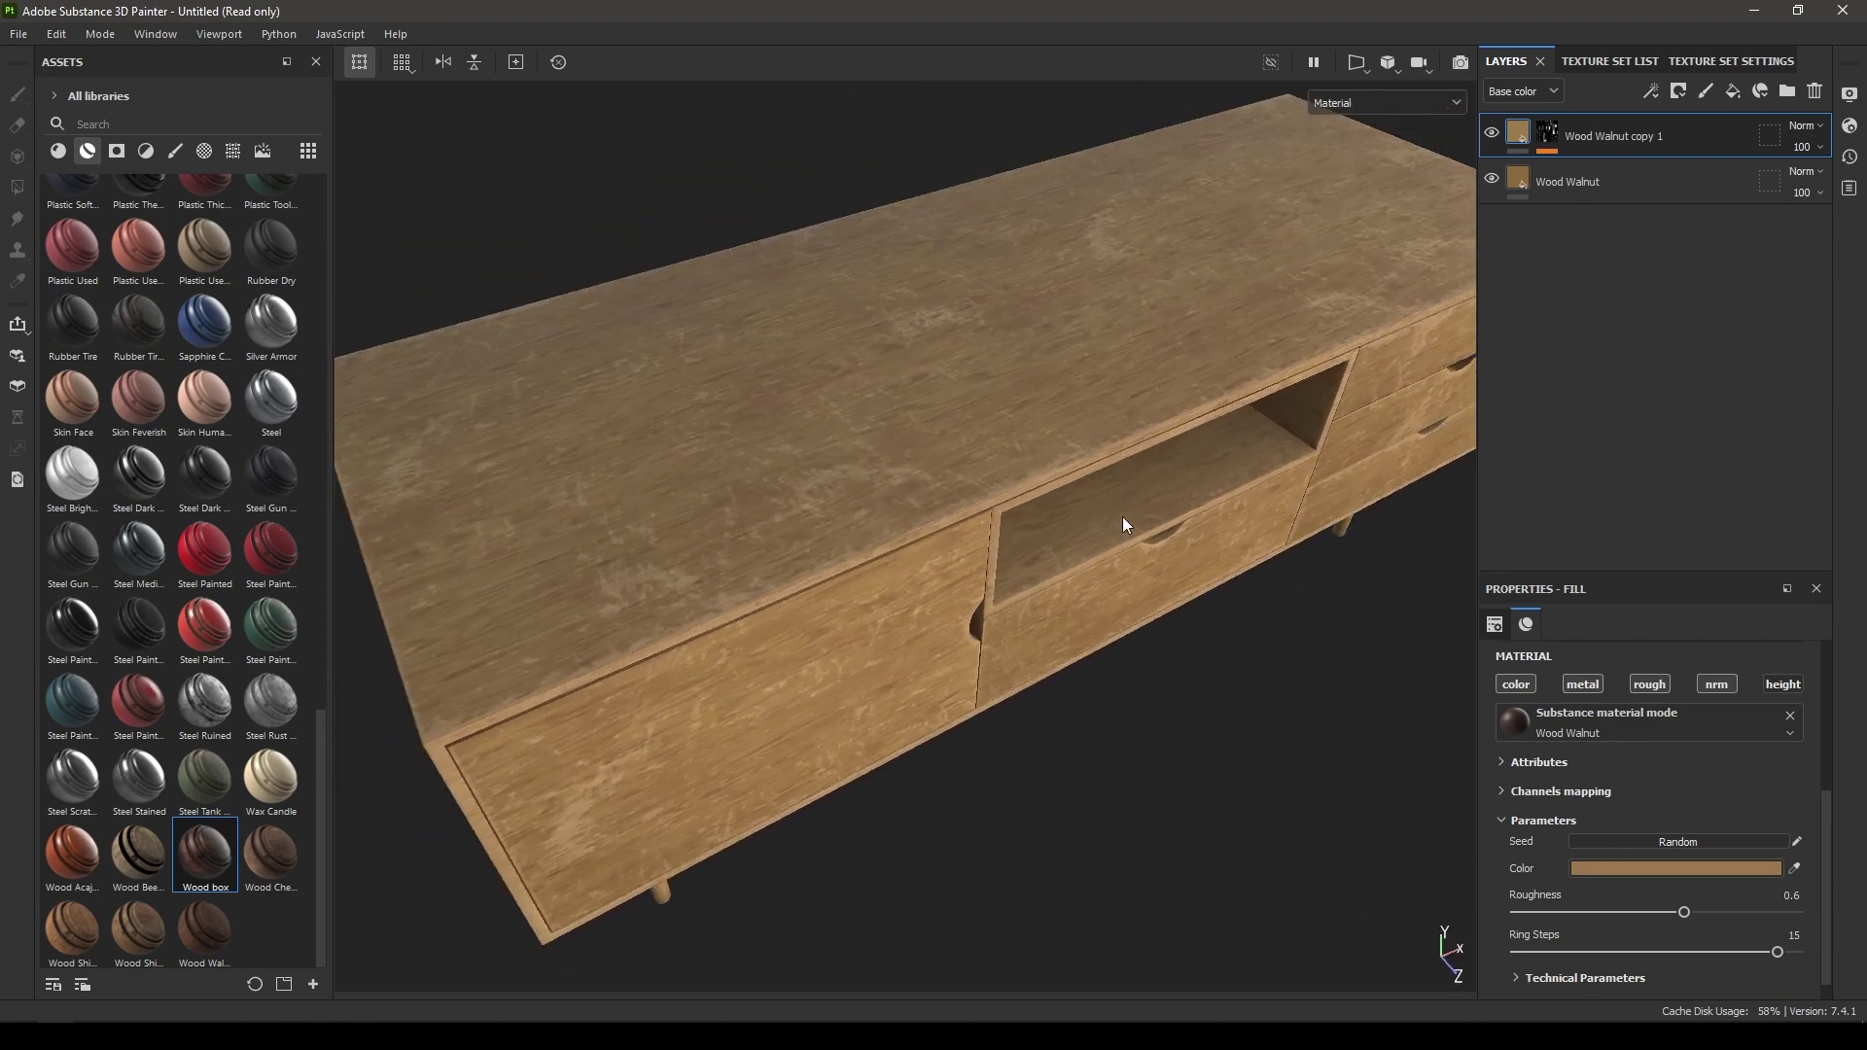
left_click(1732, 93)
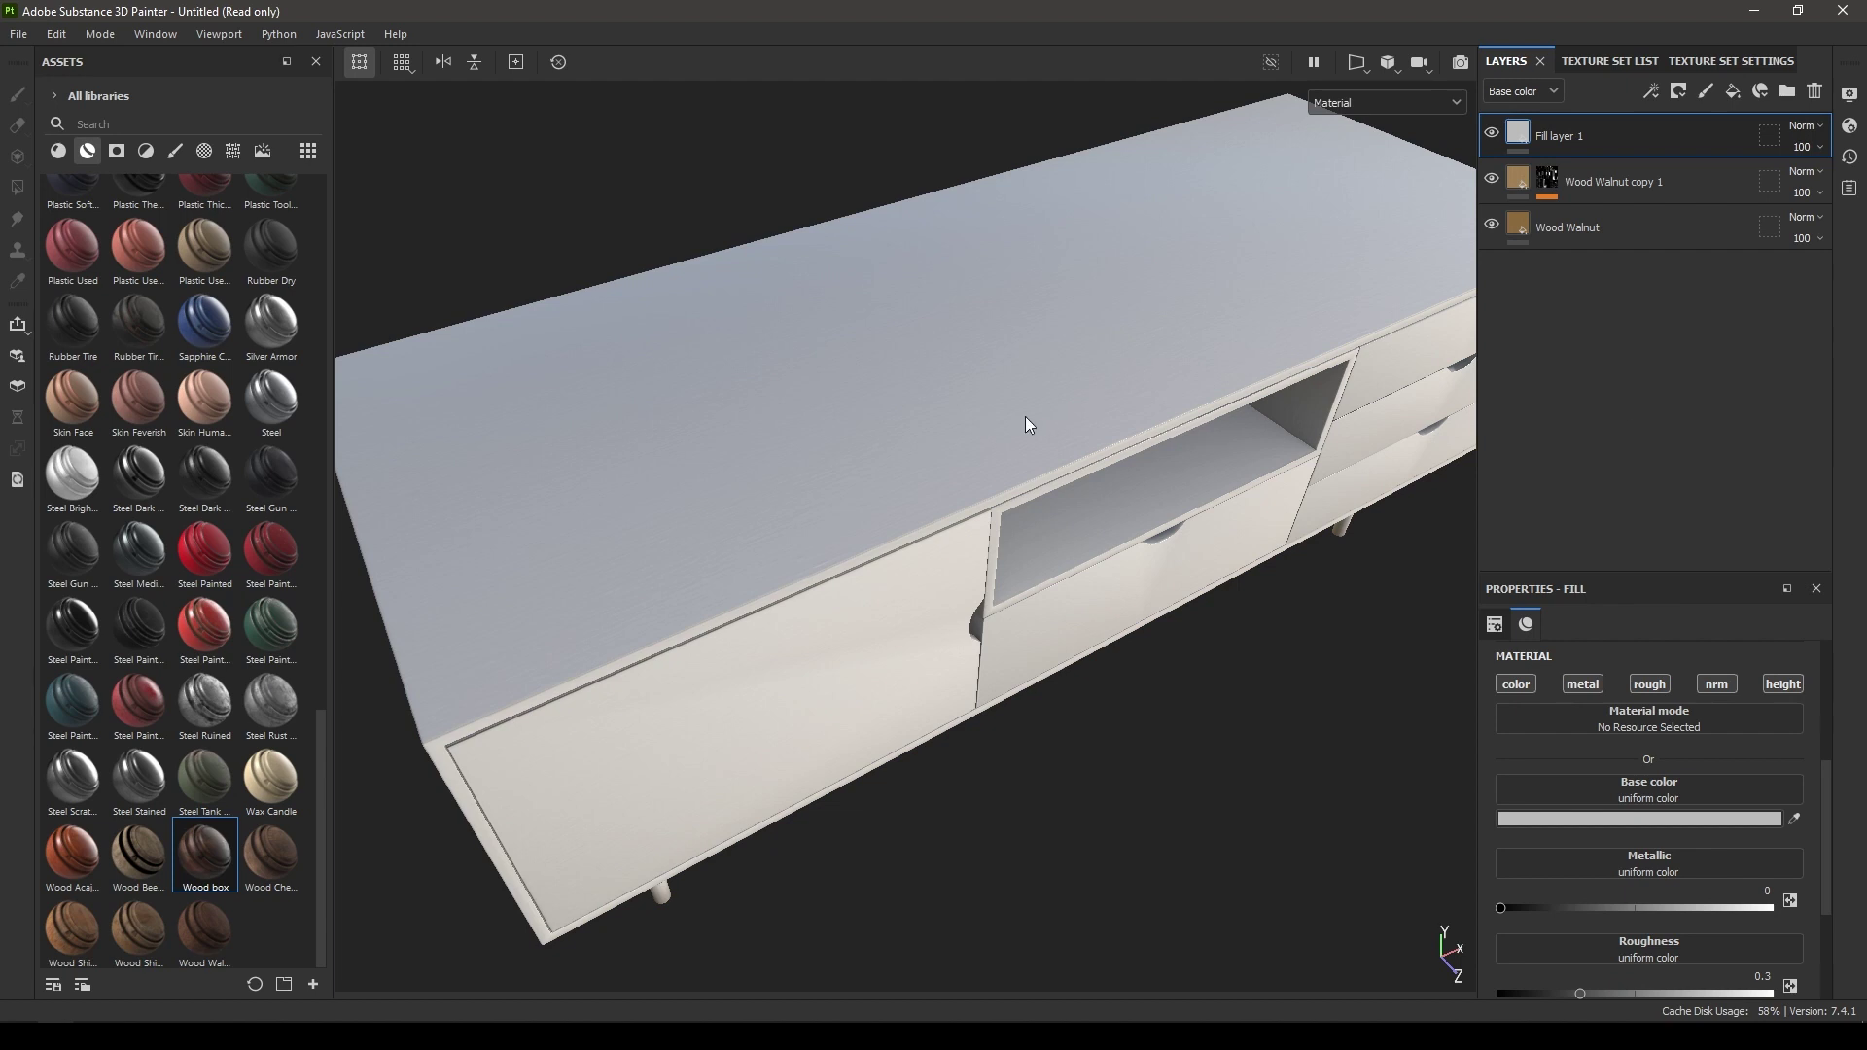
left_click(1518, 686)
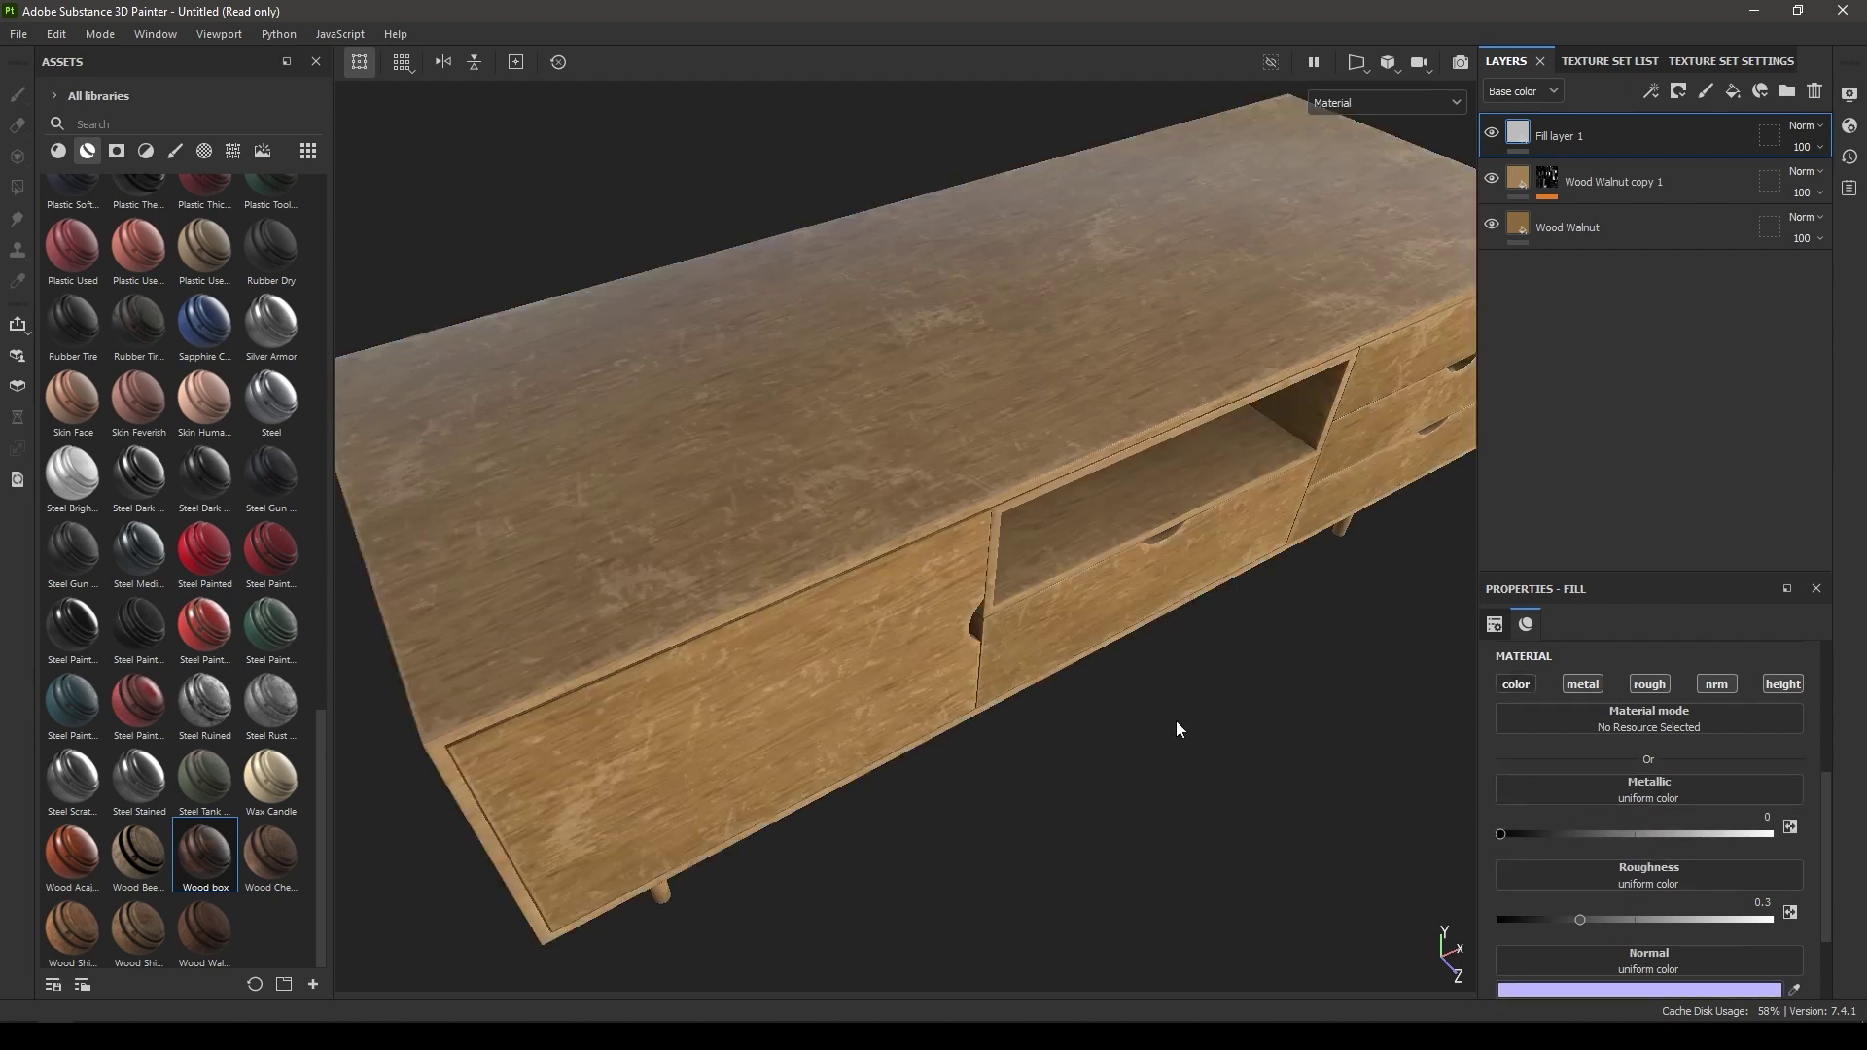
left_click(1583, 685)
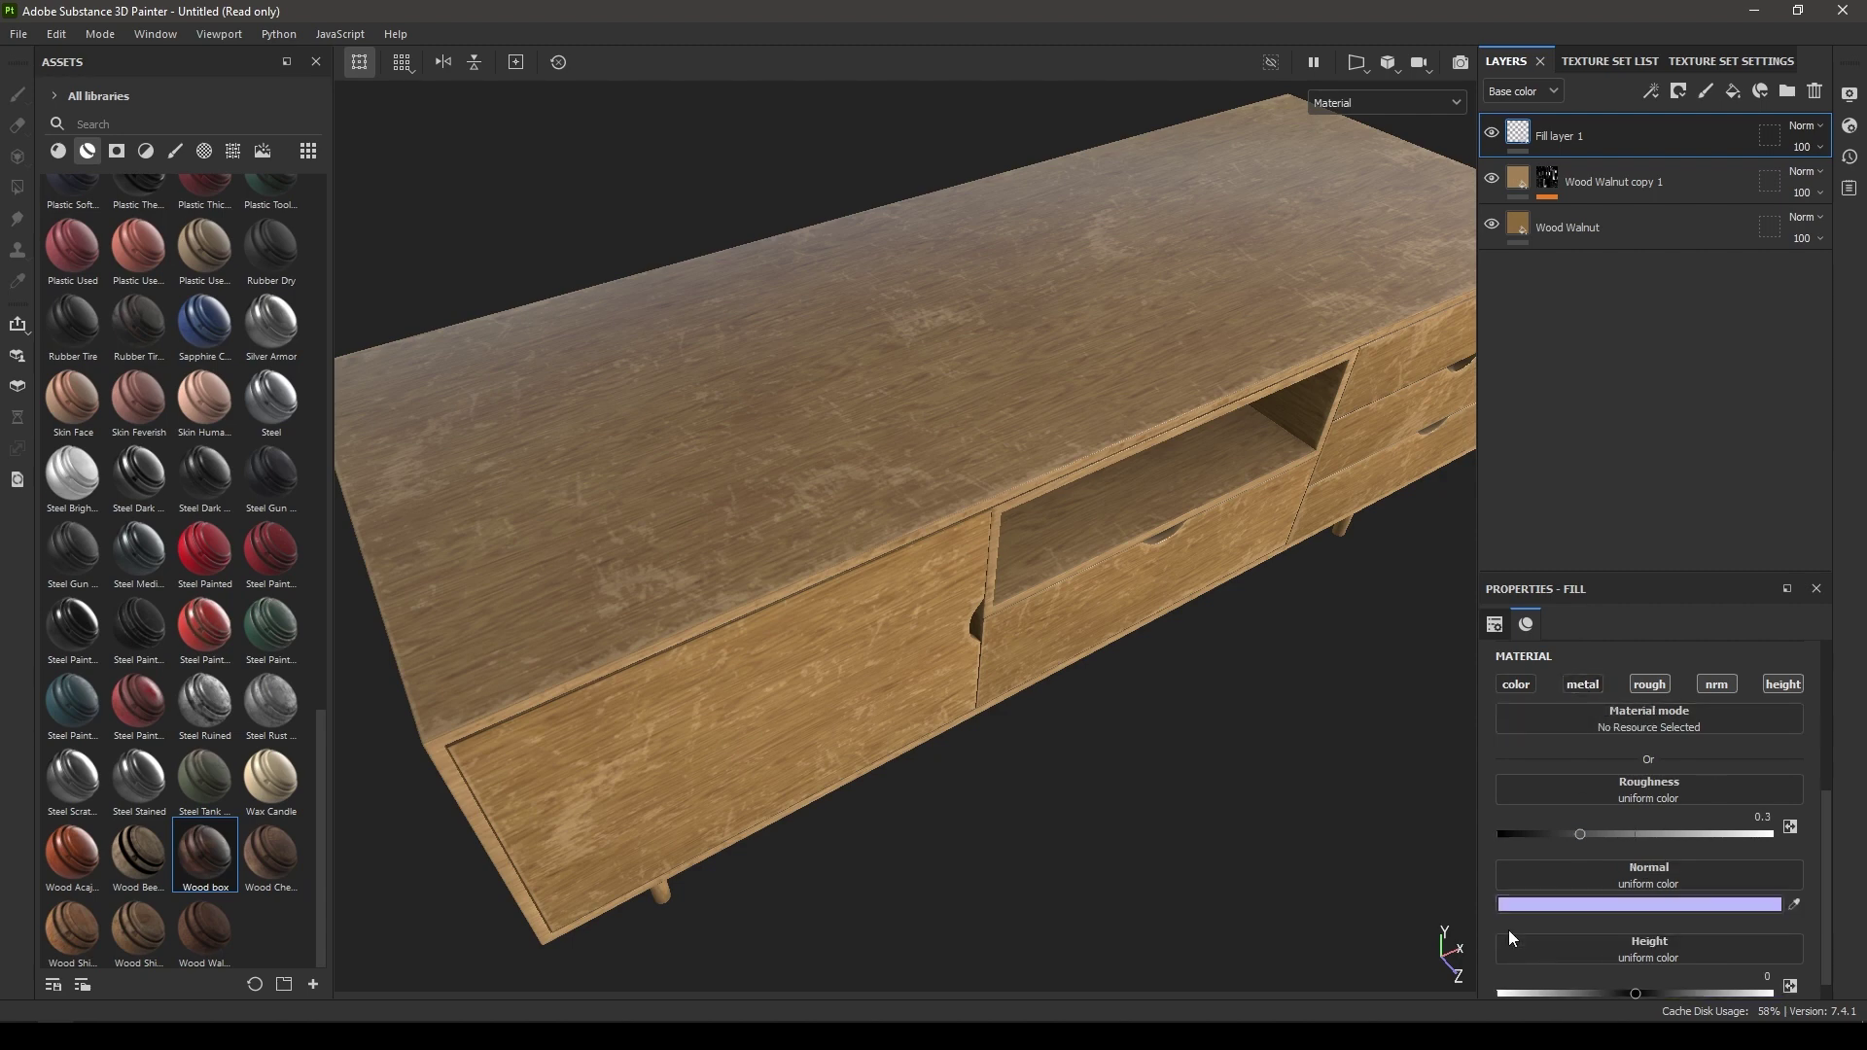
left_click(1716, 684)
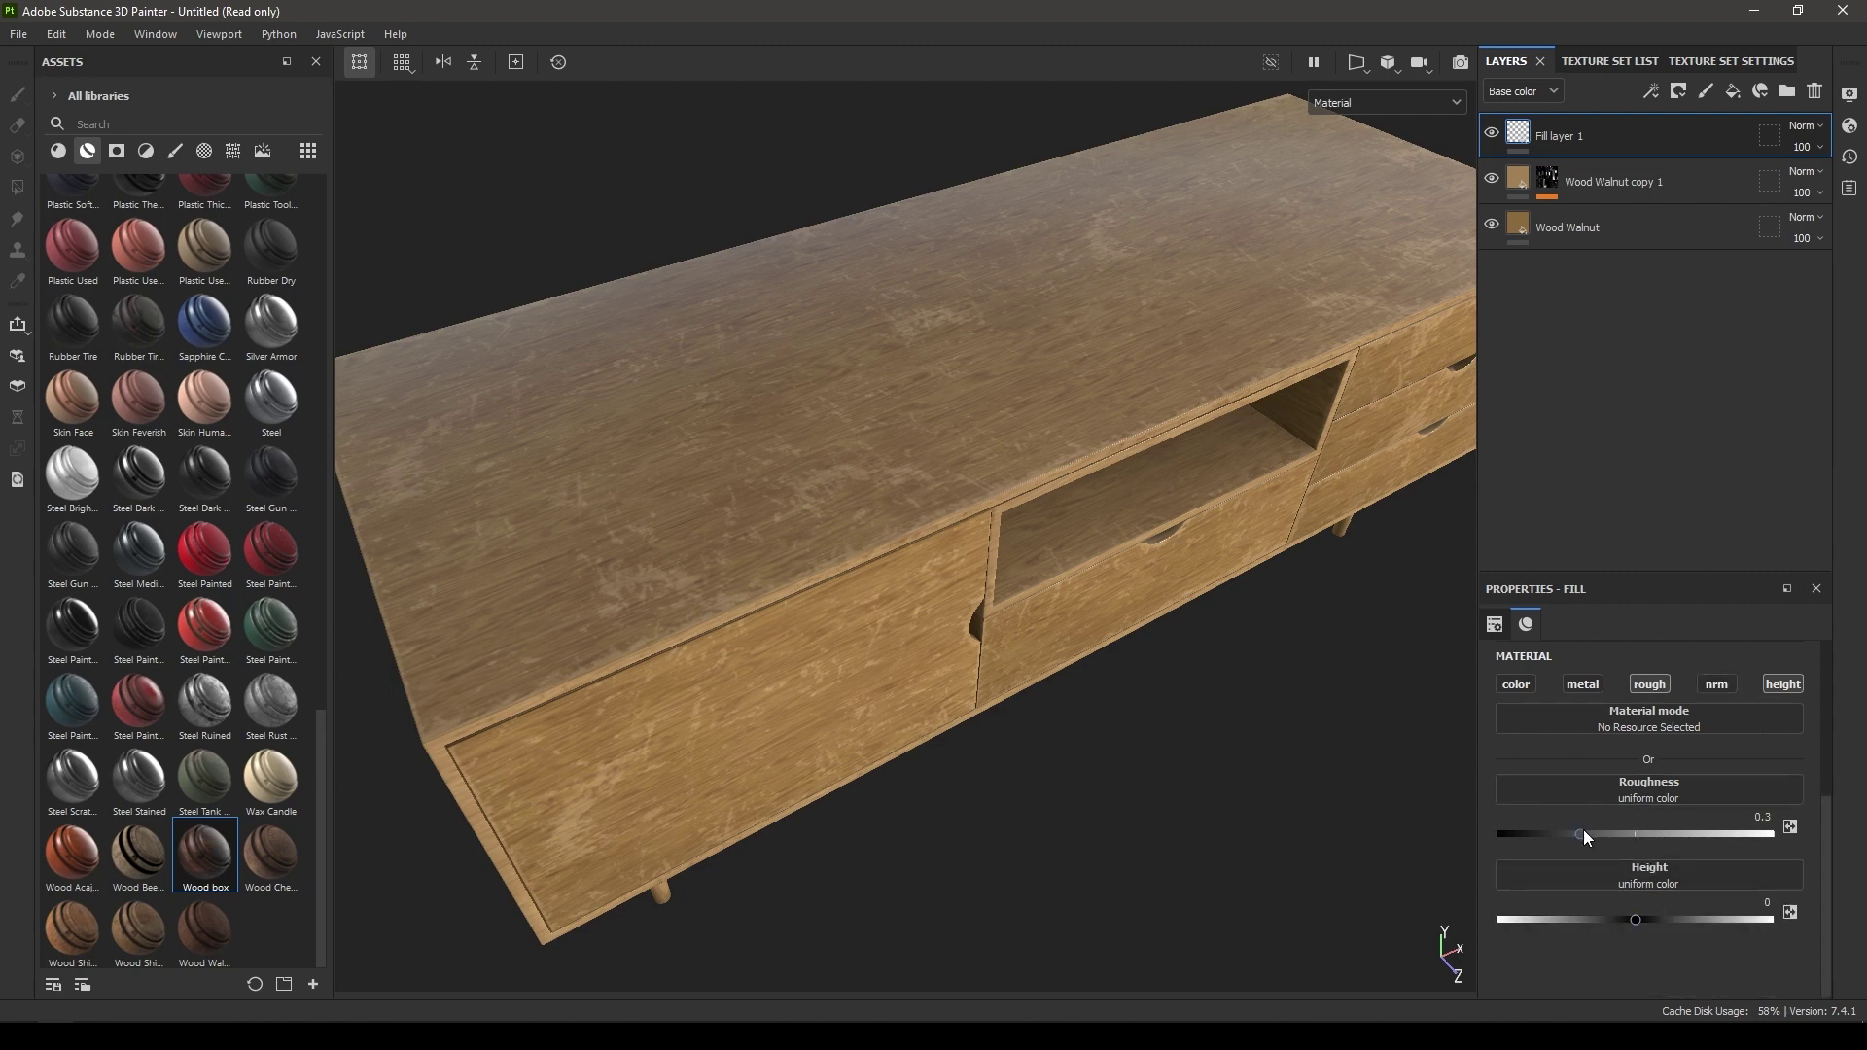
Step: Set the roughness of Fill layer 1 to 1 and check the cabinet's finish
left_click_drag(1580, 836, 1809, 848)
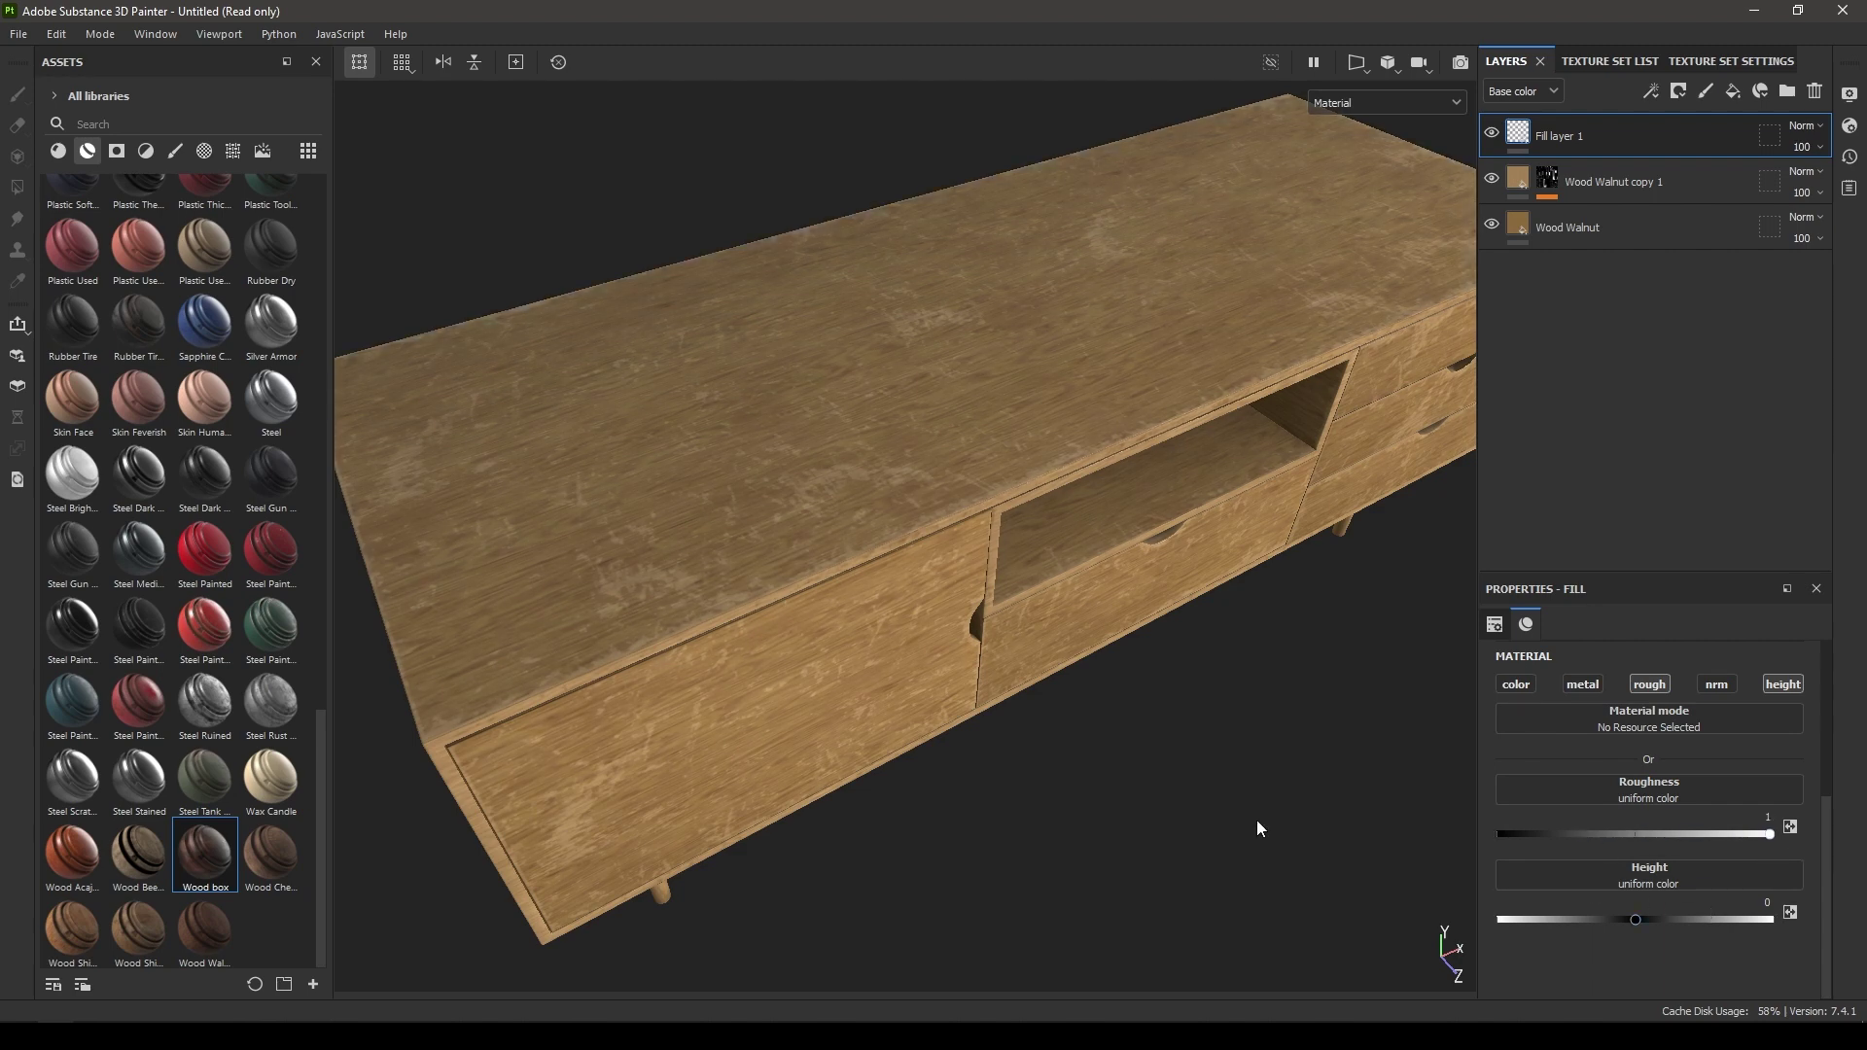
left_click_drag(942, 675, 865, 551, "alt")
right_click_drag(865, 550, 923, 568, "alt")
left_click_drag(924, 567, 966, 546, "alt")
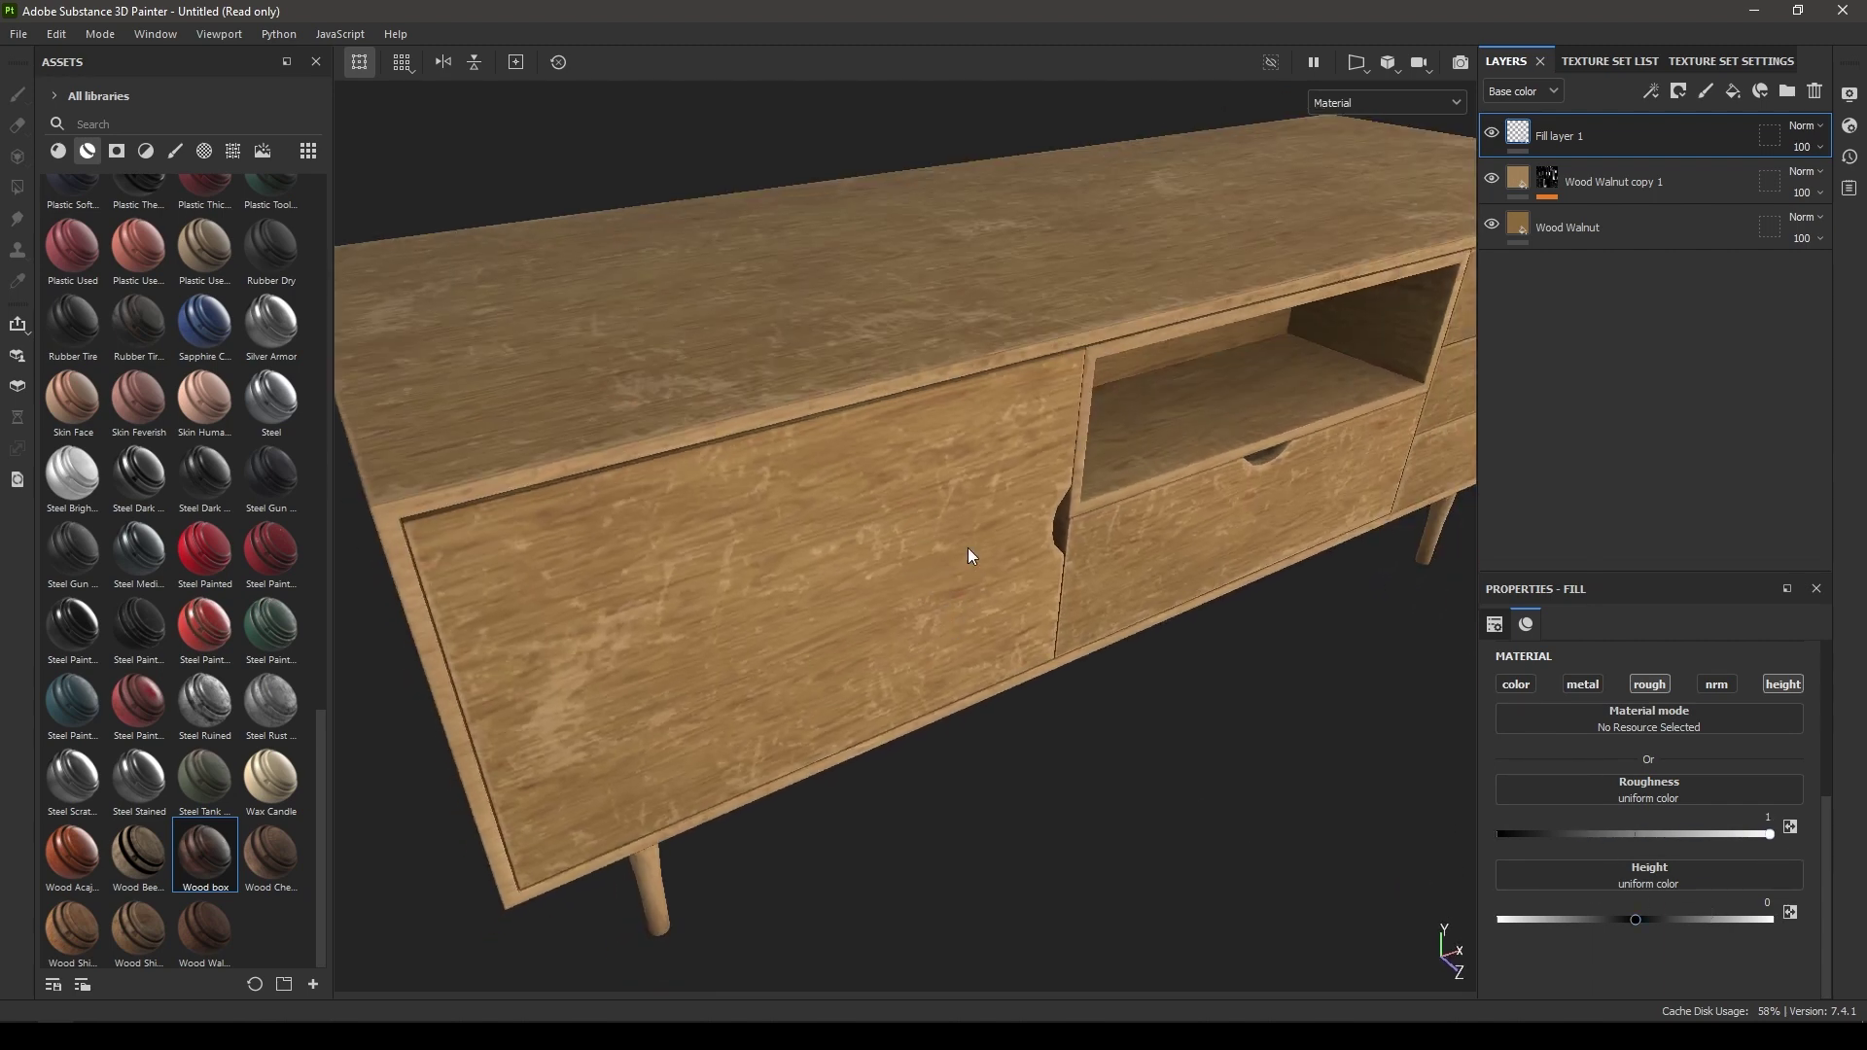
right_click_drag(966, 547, 959, 588, "alt")
middle_click_drag(959, 587, 968, 591, "alt")
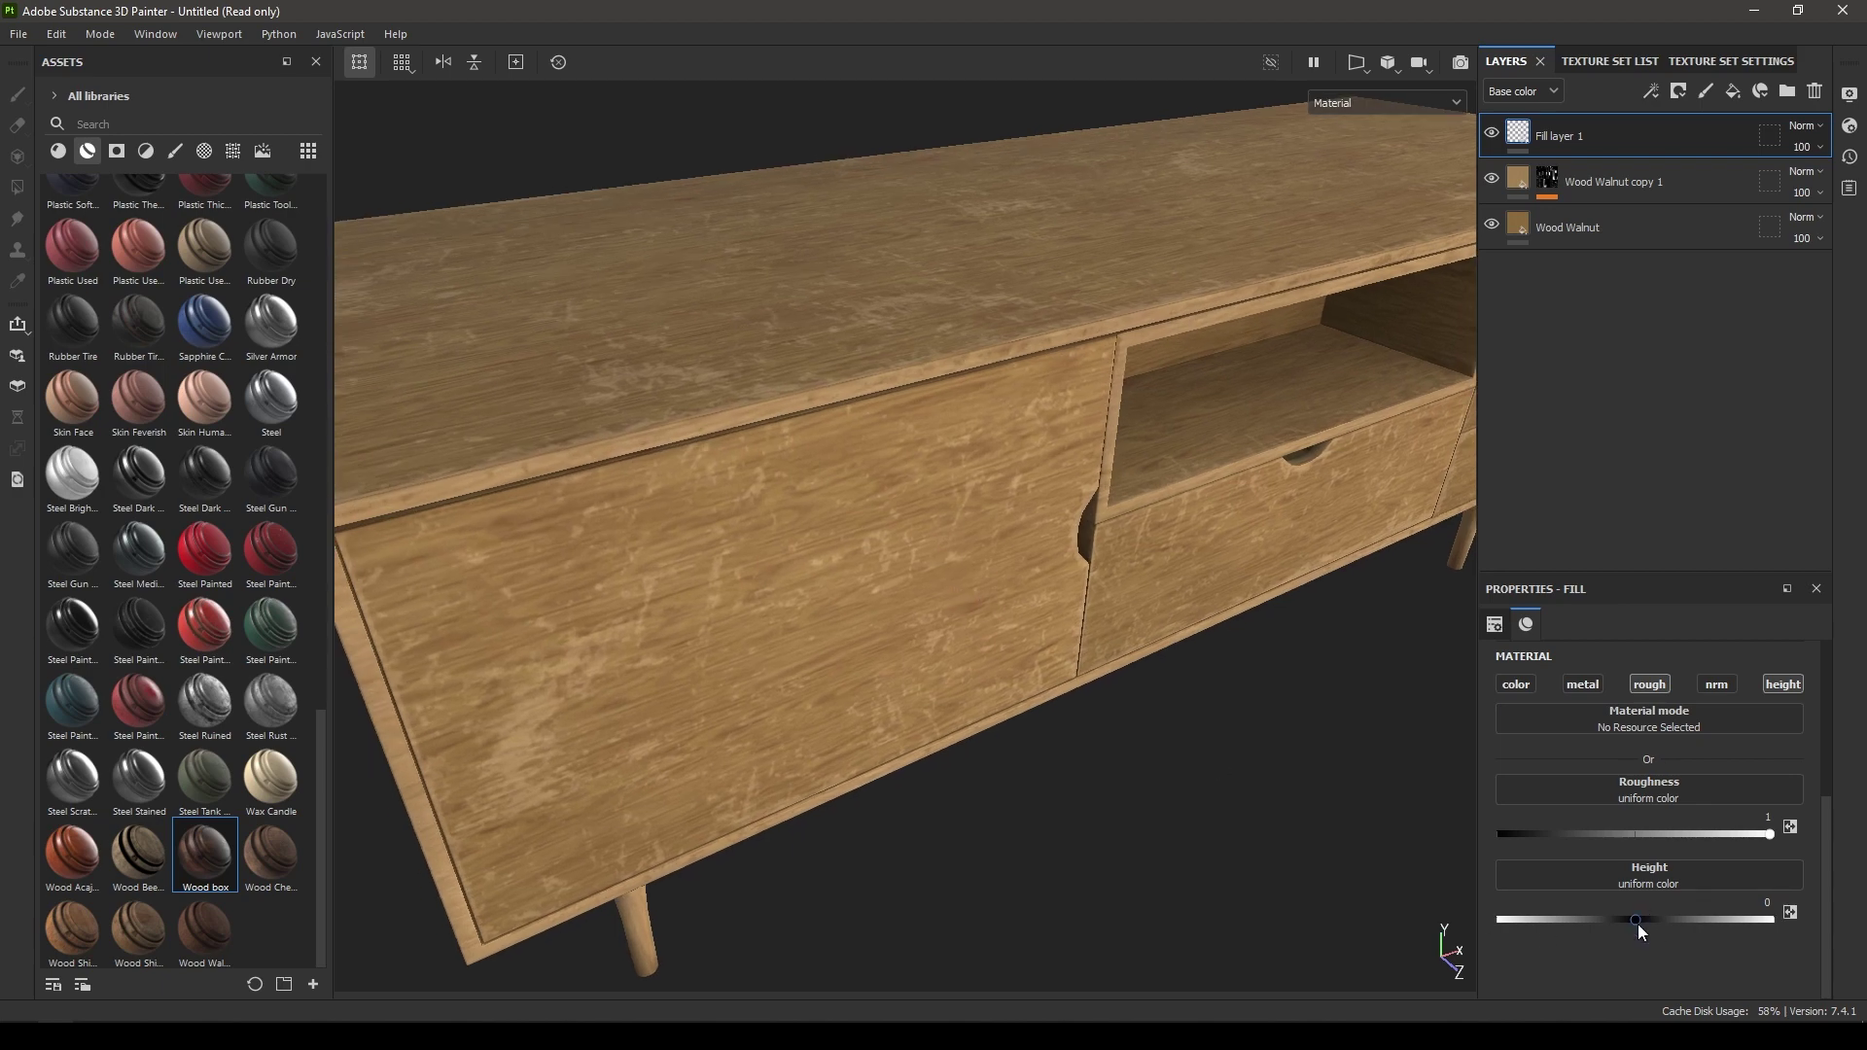
Step: Try a slight height change on Fill layer 1 and undo it
left_click_drag(1637, 923, 1632, 921)
key("ctrl+z")
left_click_drag(883, 702, 873, 729, "alt")
left_click_drag(862, 657, 817, 662, "alt")
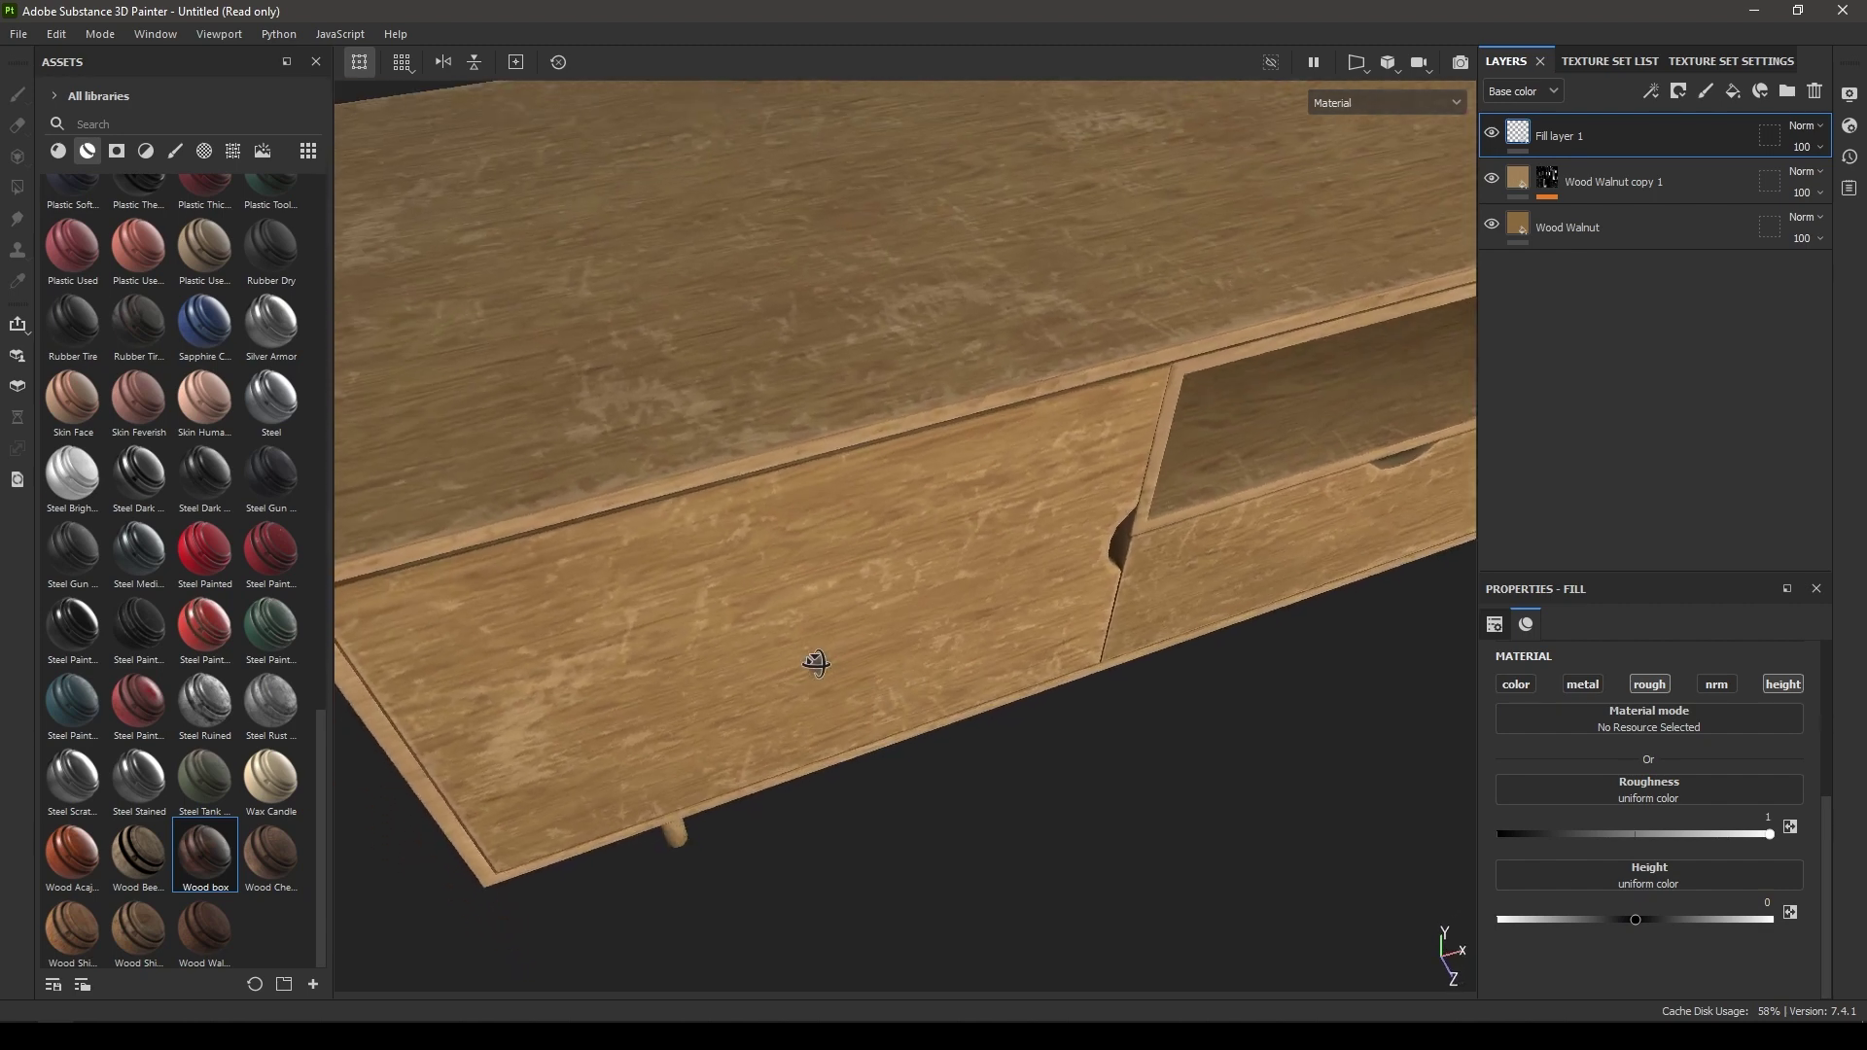
scroll(816, 662, "up", 1)
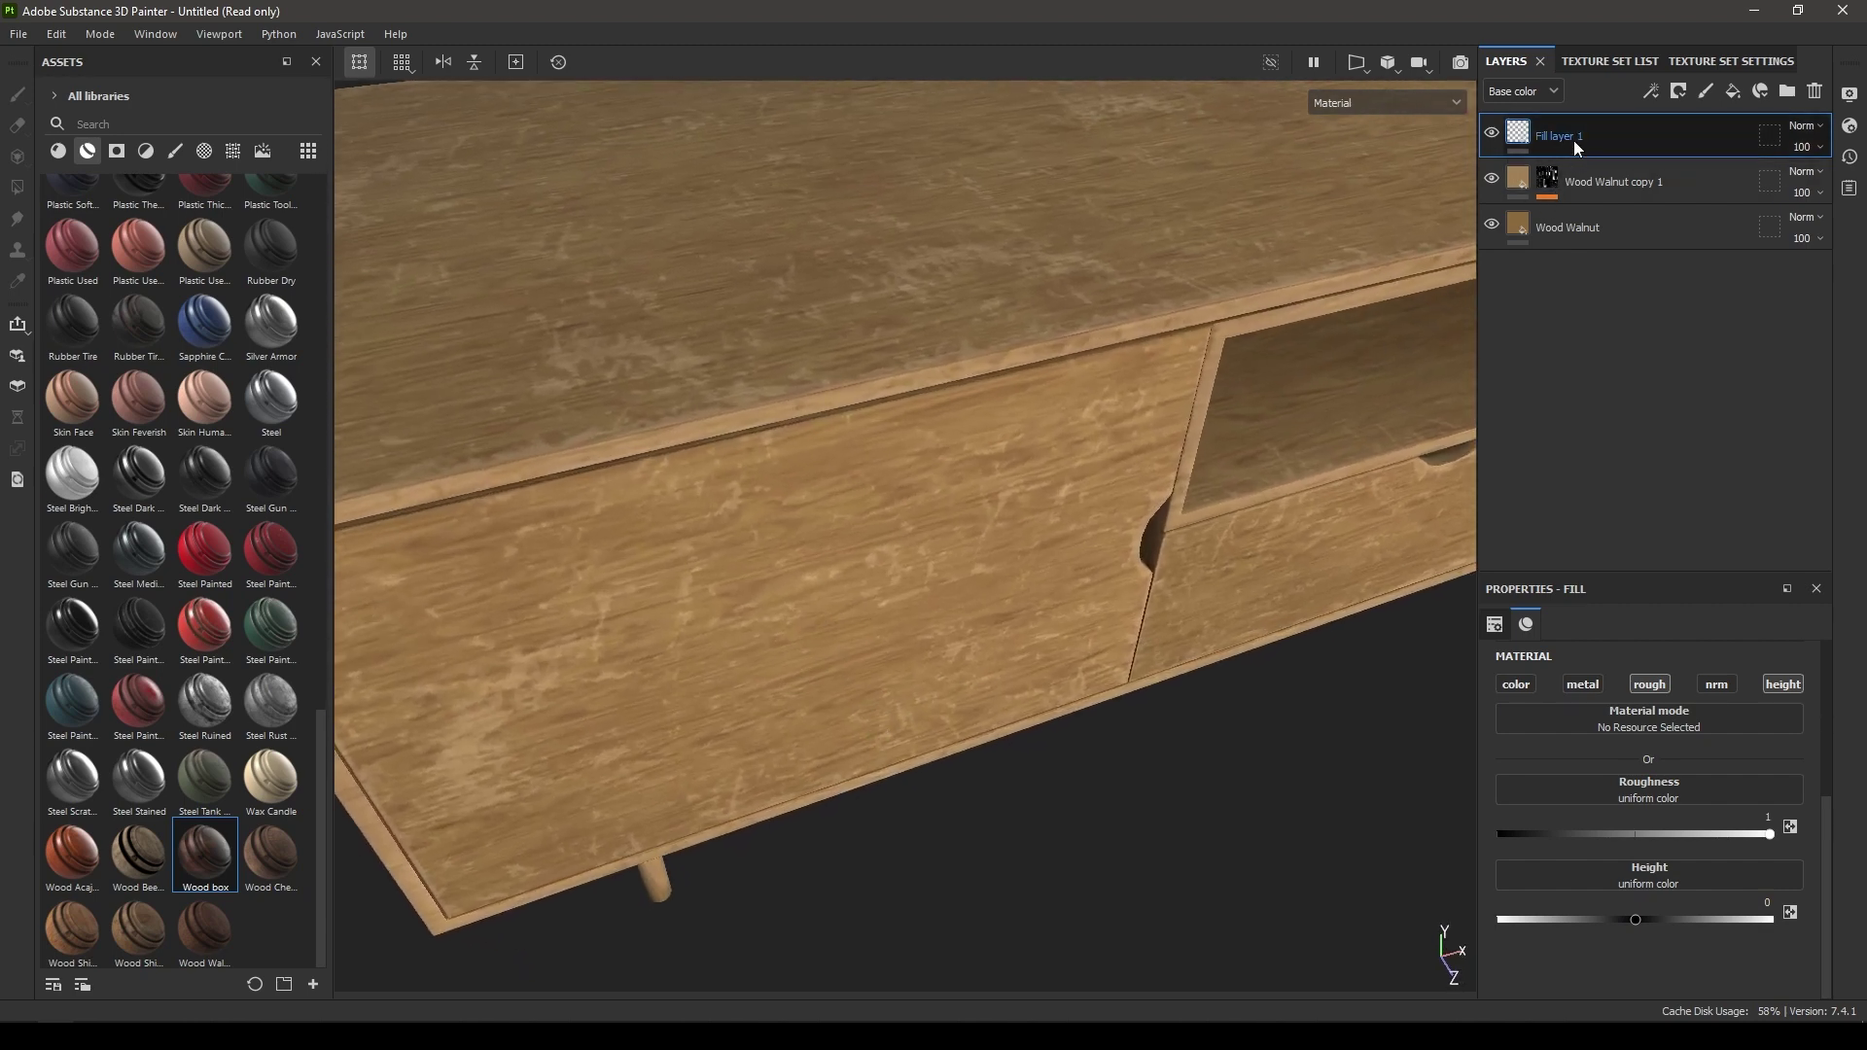
Step: Add a black mask to Fill layer 1 and add a fill to that mask
right_click(1573, 140)
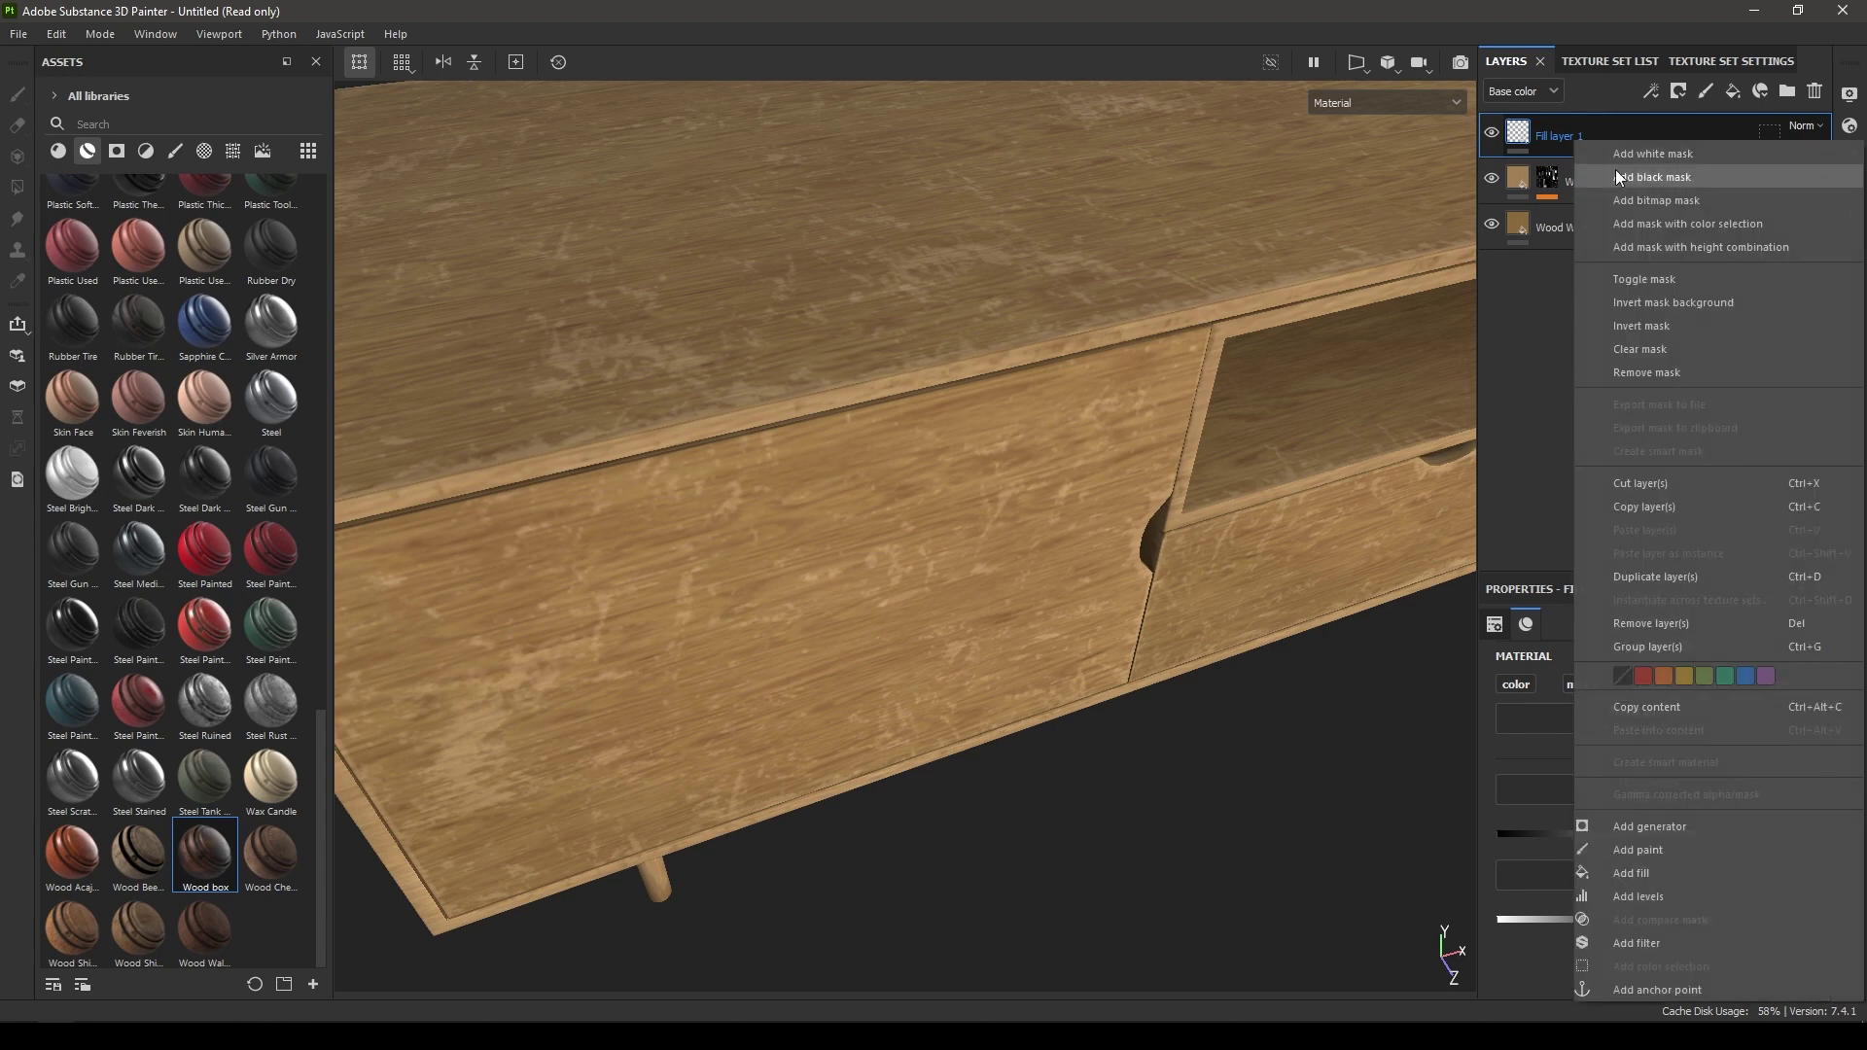
left_click(1615, 169)
right_click(1606, 144)
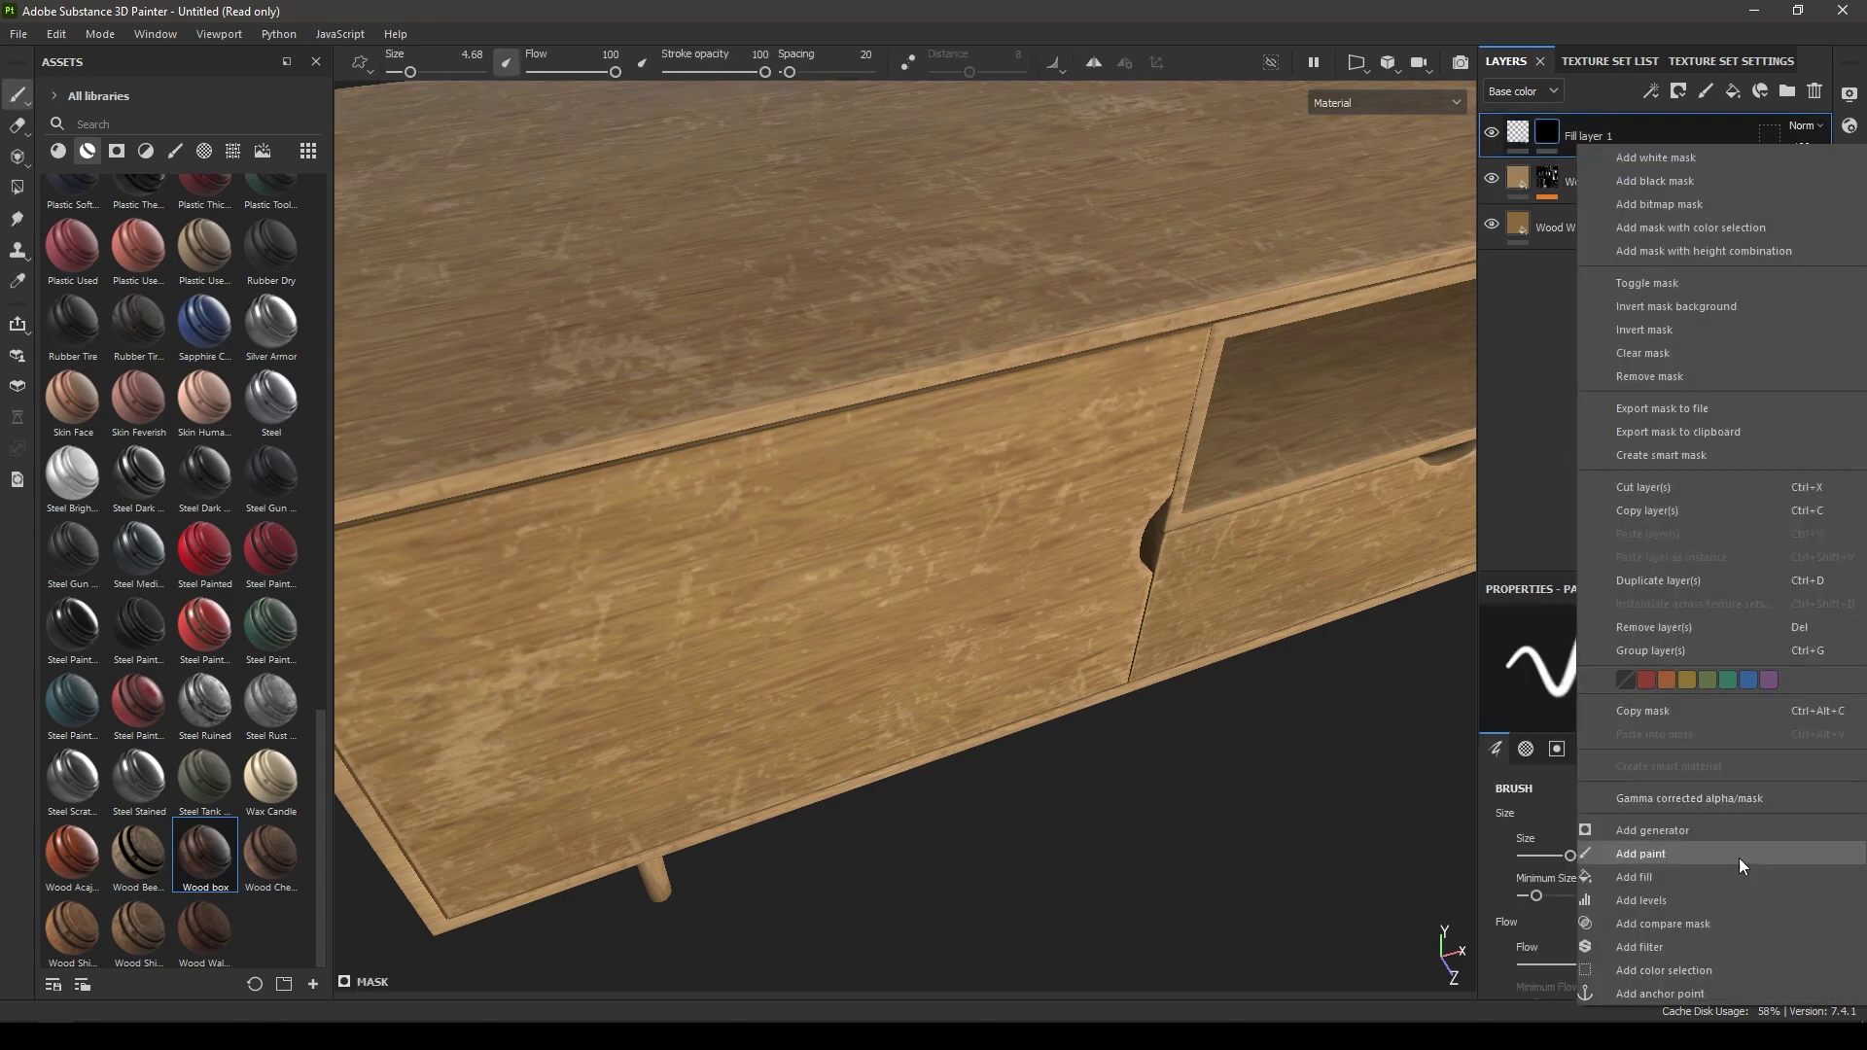
left_click(1676, 880)
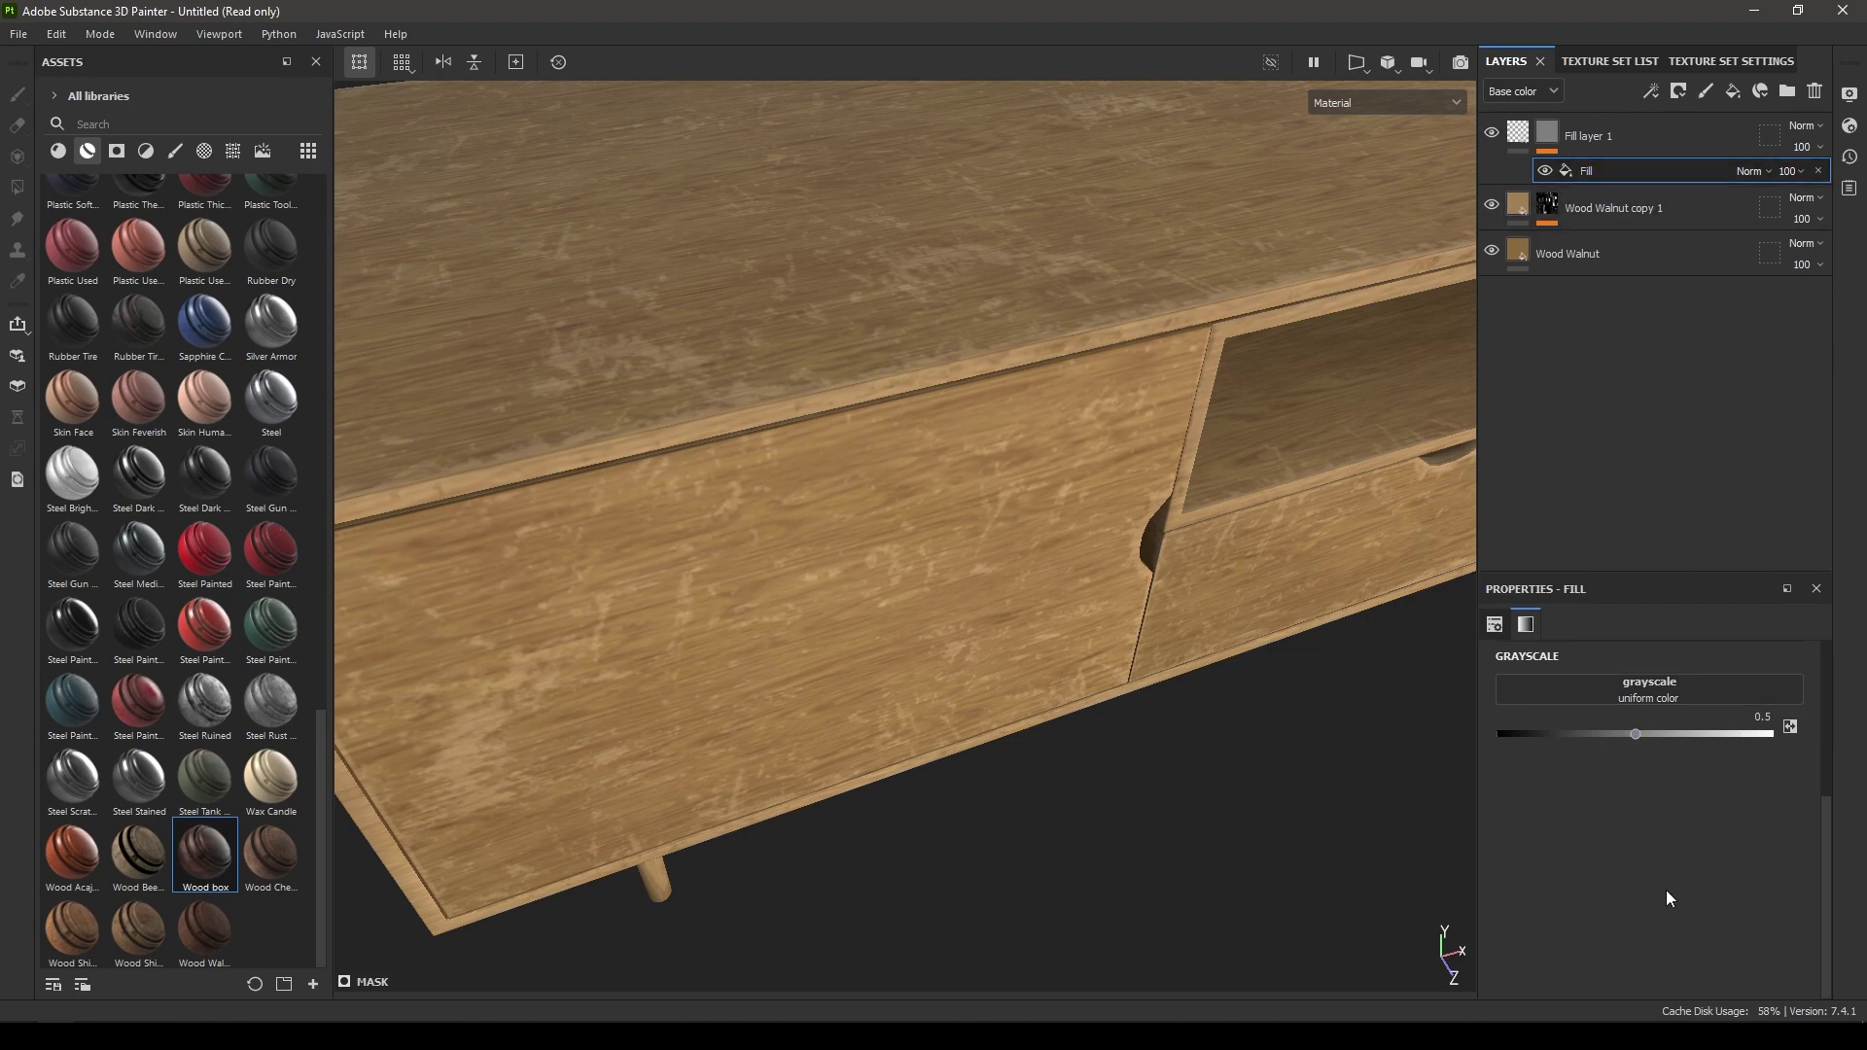
left_click(1655, 686)
mouse_move(1707, 739)
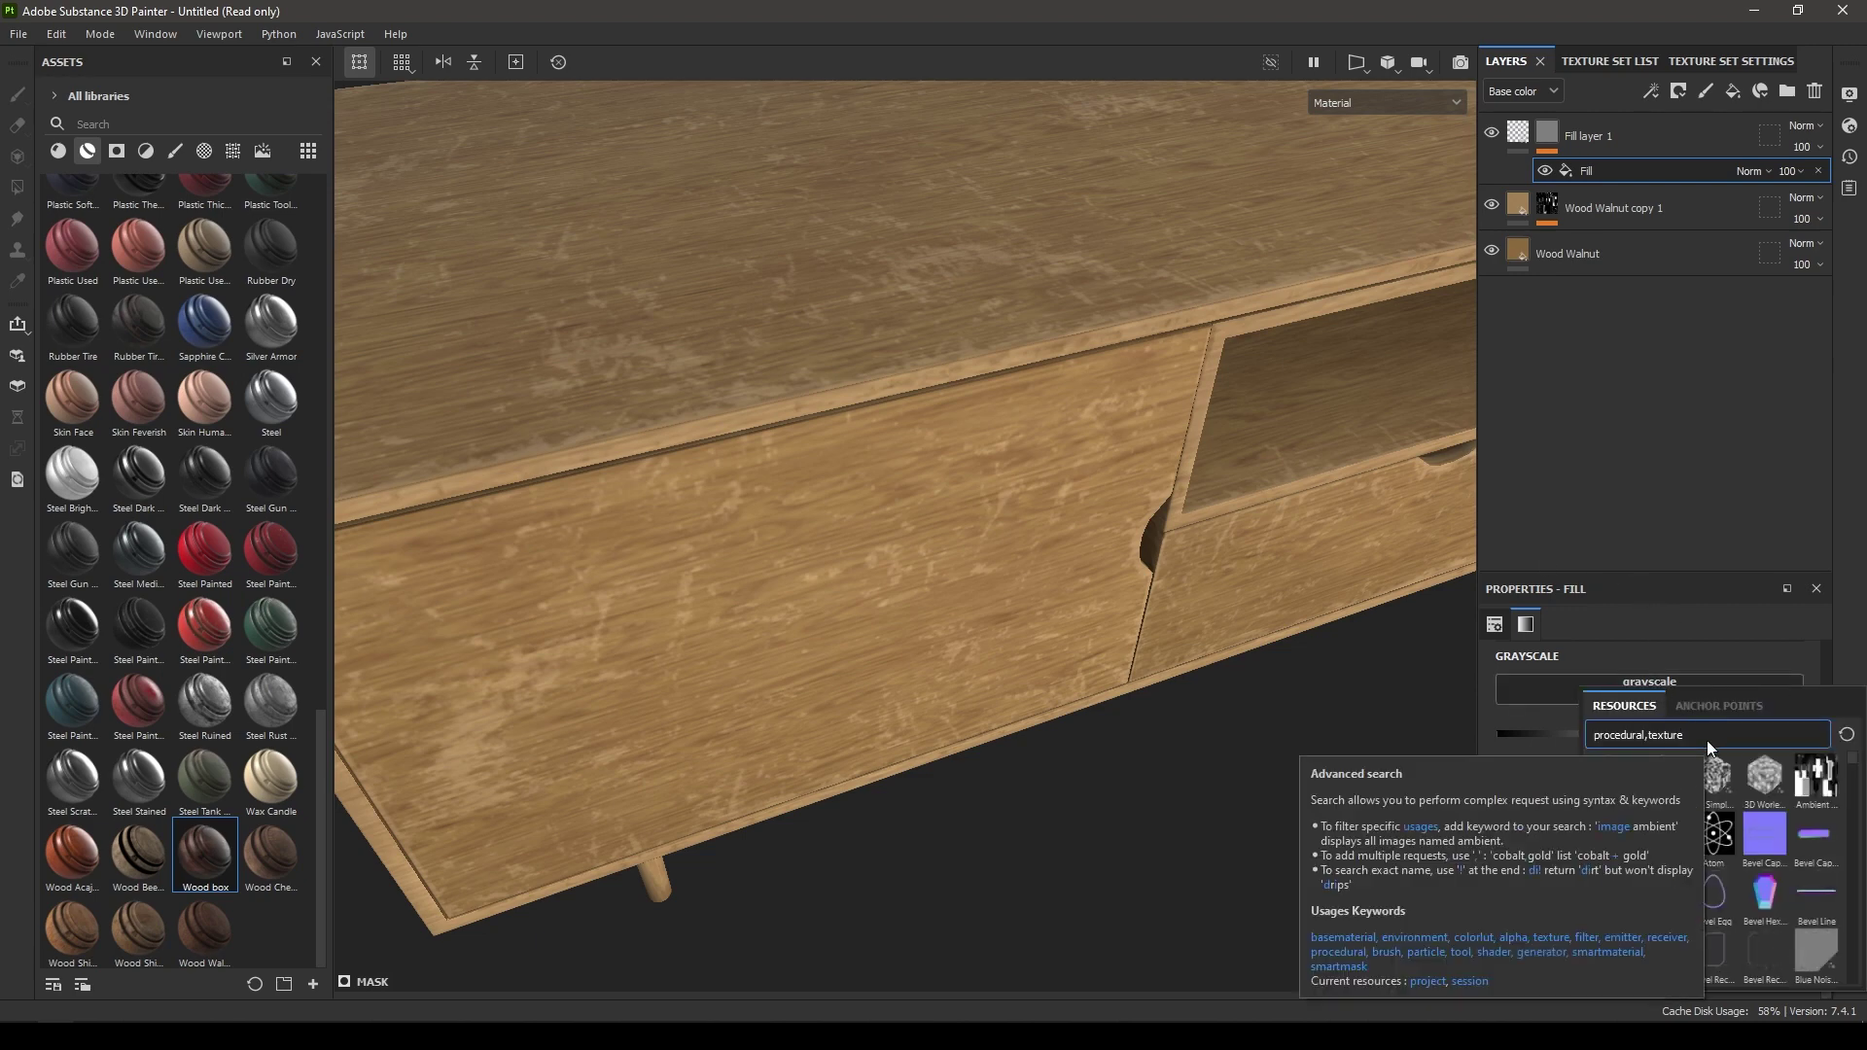
type("scratc")
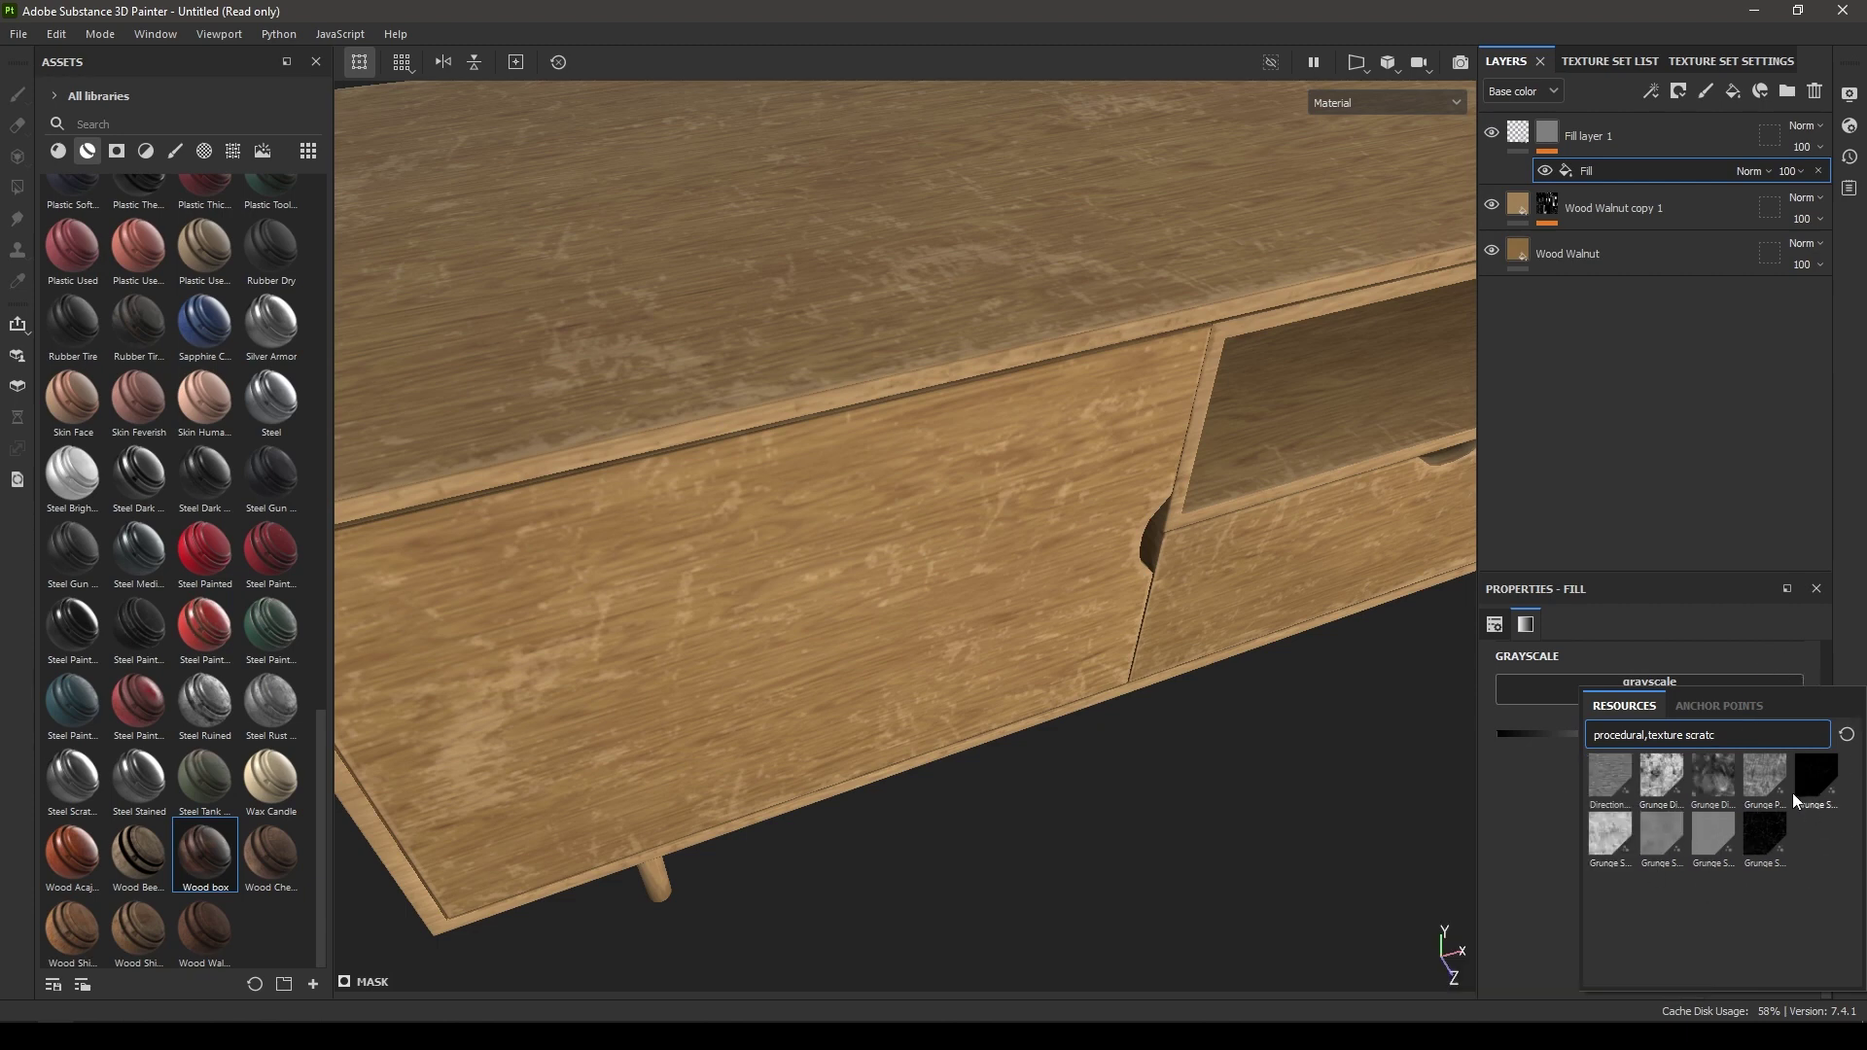
Step: Search the texture assets for "scratc" and assign Grunge Scratches Rough to the mask fill's grayscale
left_click(232, 152)
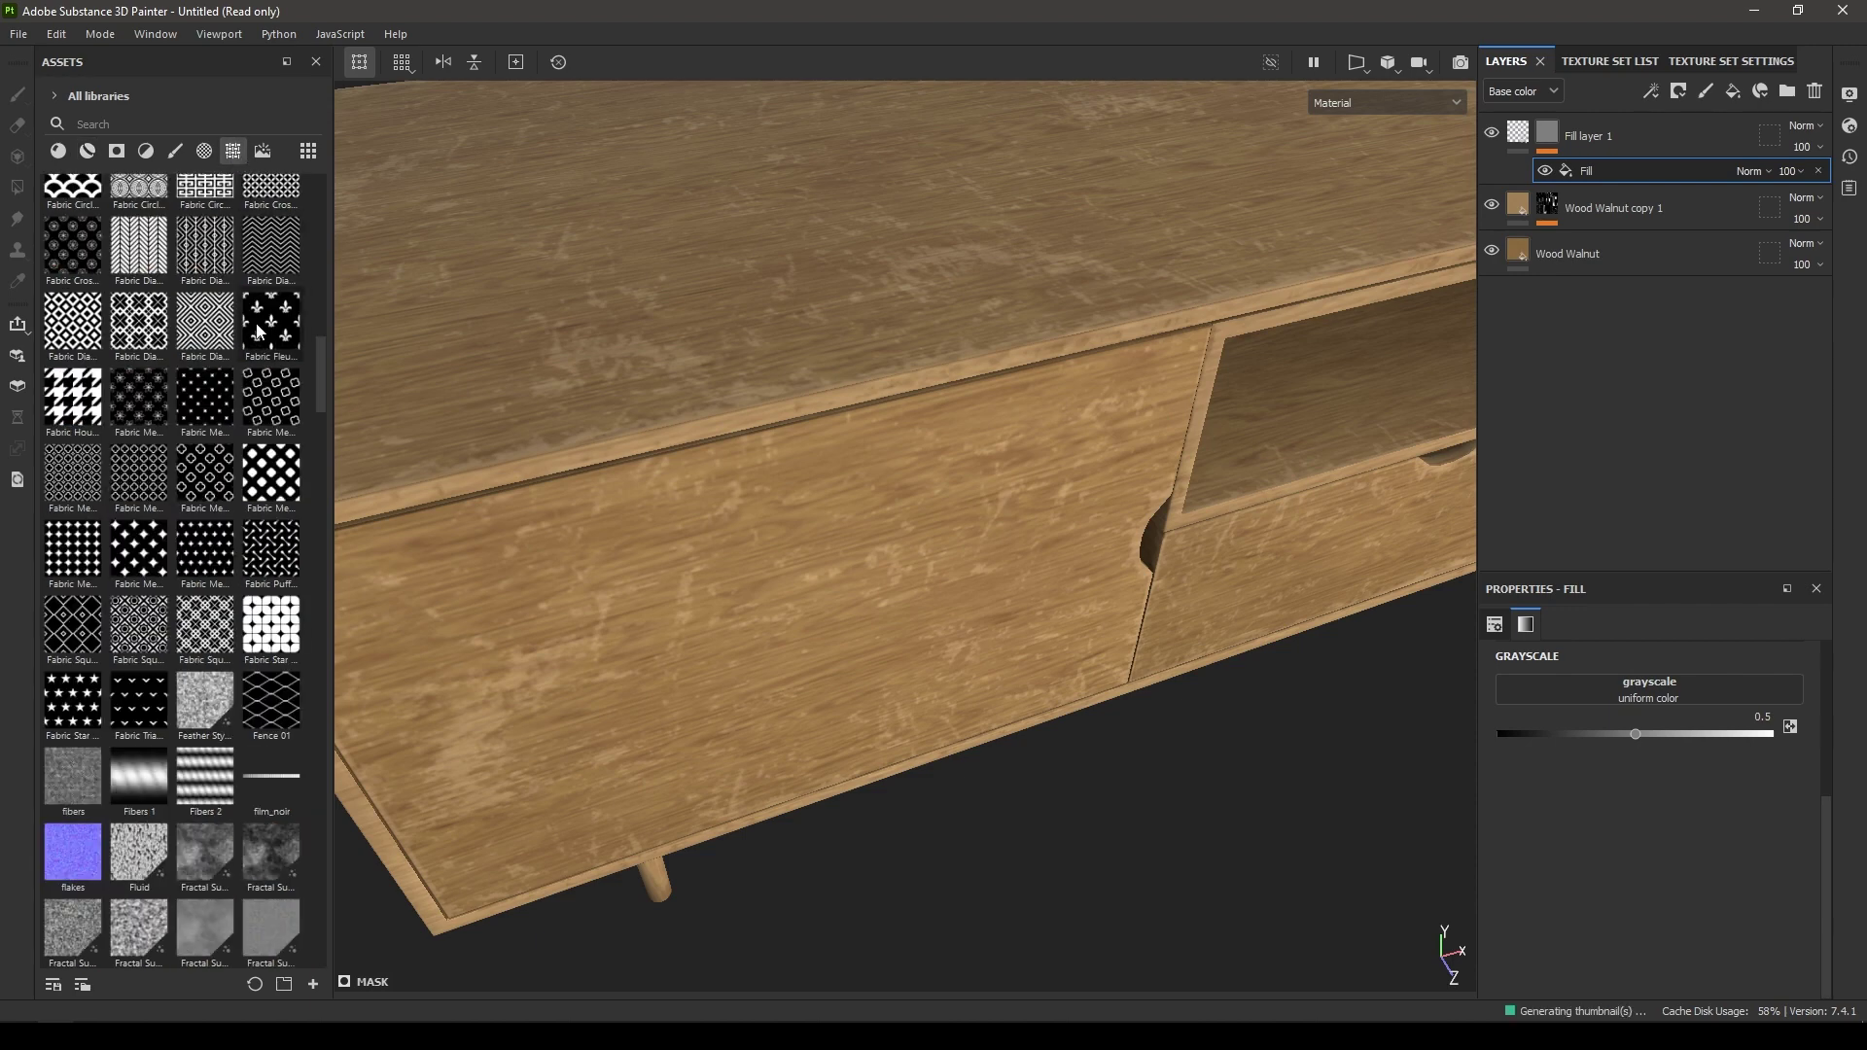
scroll(258, 330, "up", 15)
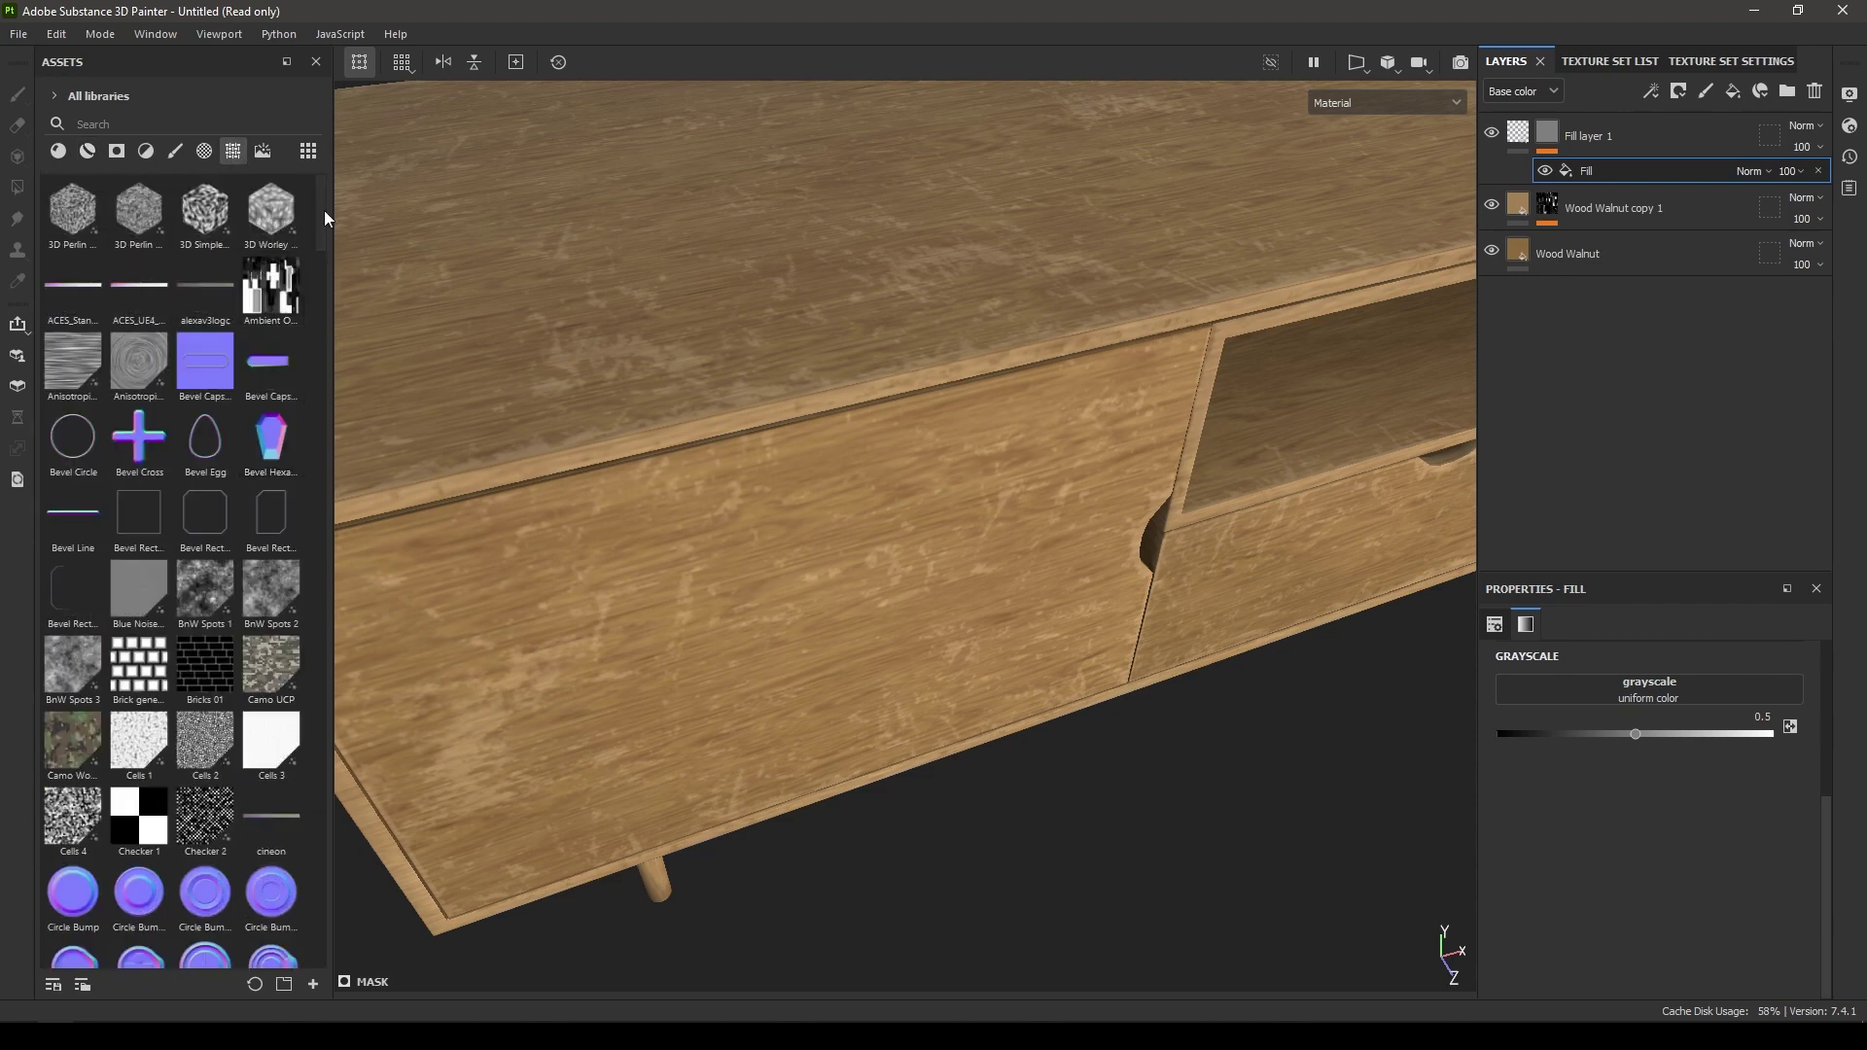
left_click(165, 123)
type("scratc")
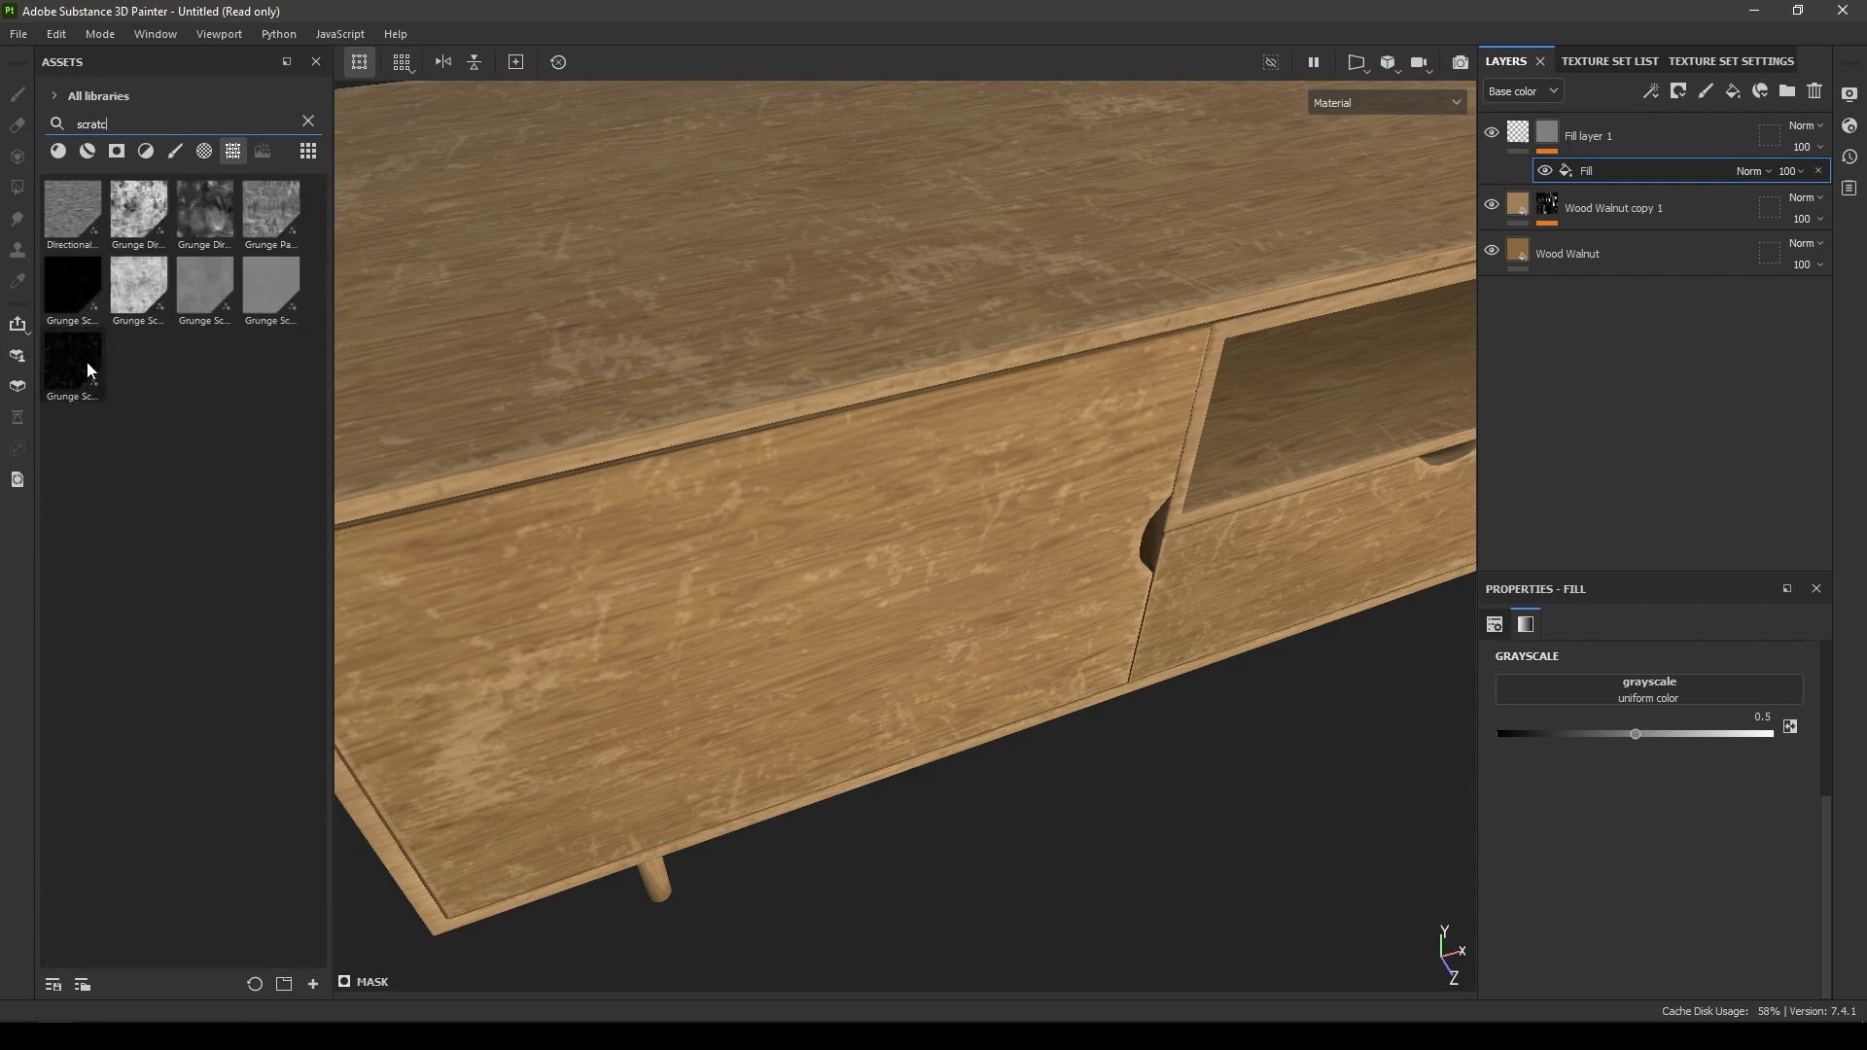
mouse_move(87, 363)
left_click_drag(78, 354, 1665, 692)
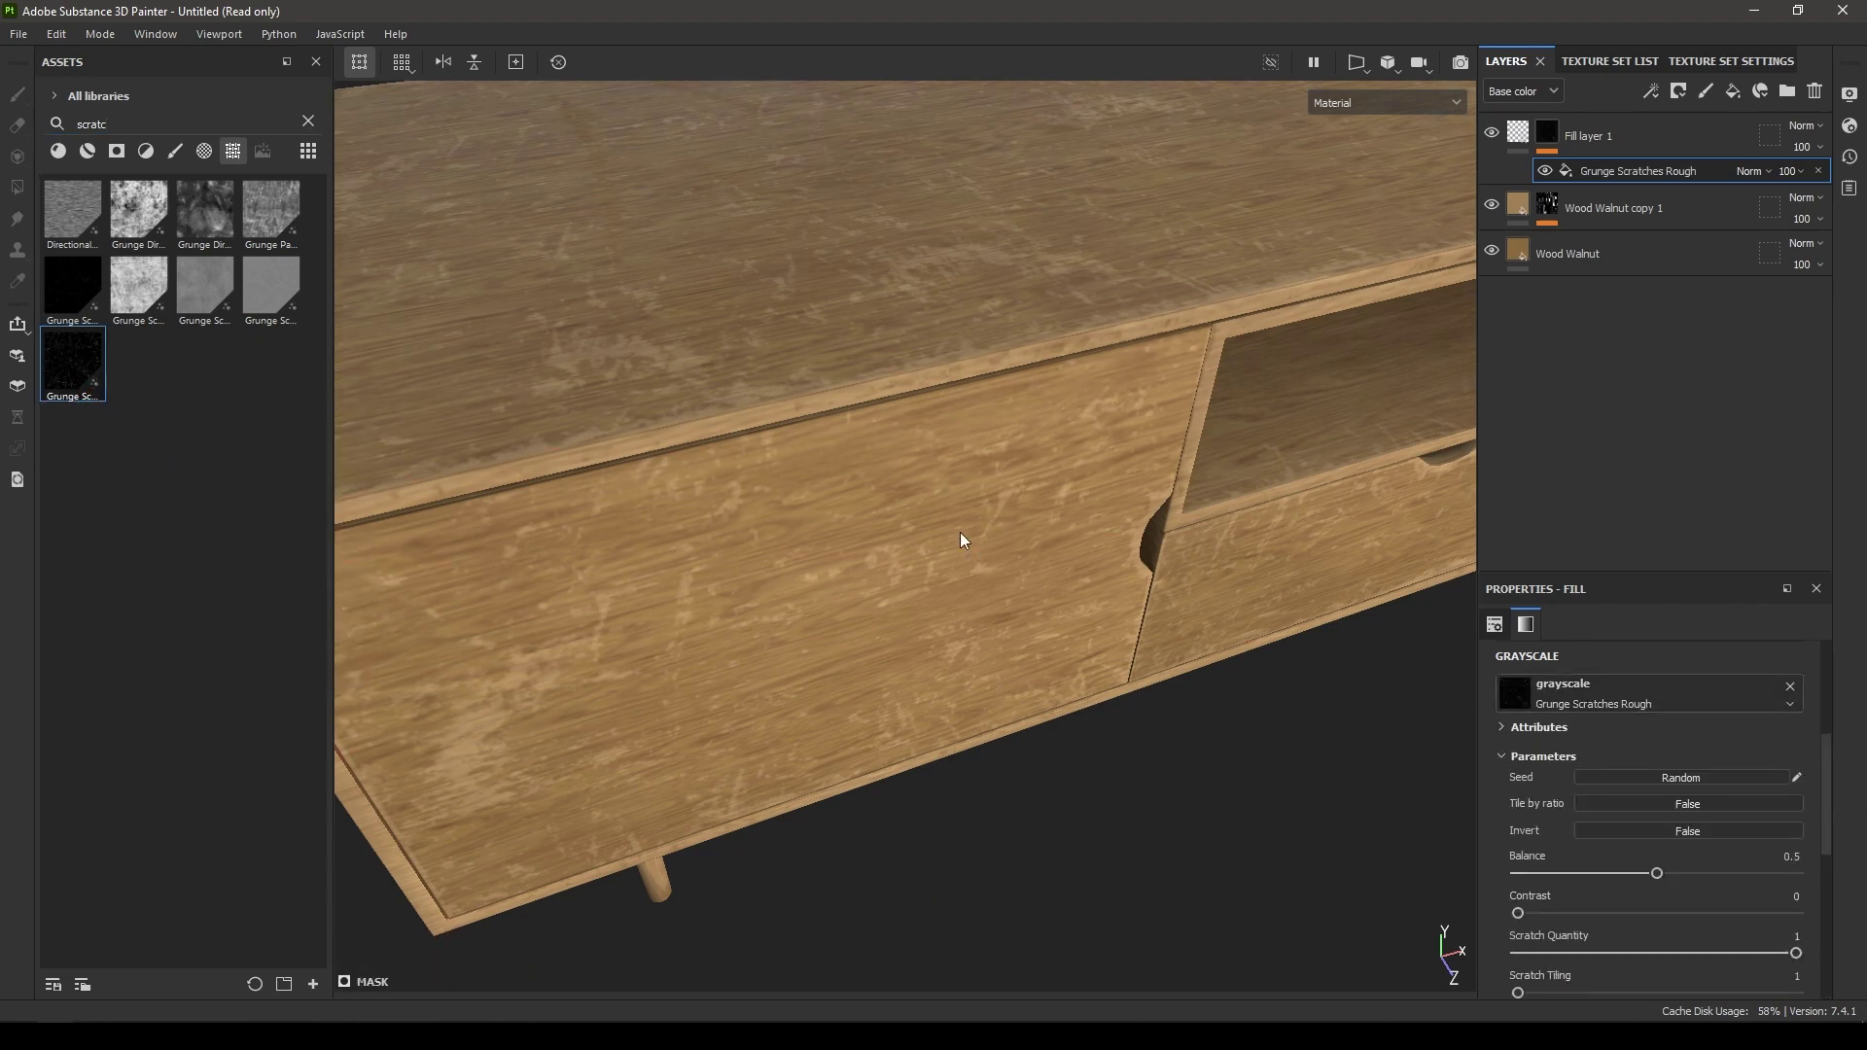
Step: Set the height of Fill layer 1 to -0.1 so the scratches cut into the wood
left_click_drag(960, 533, 769, 469, "alt")
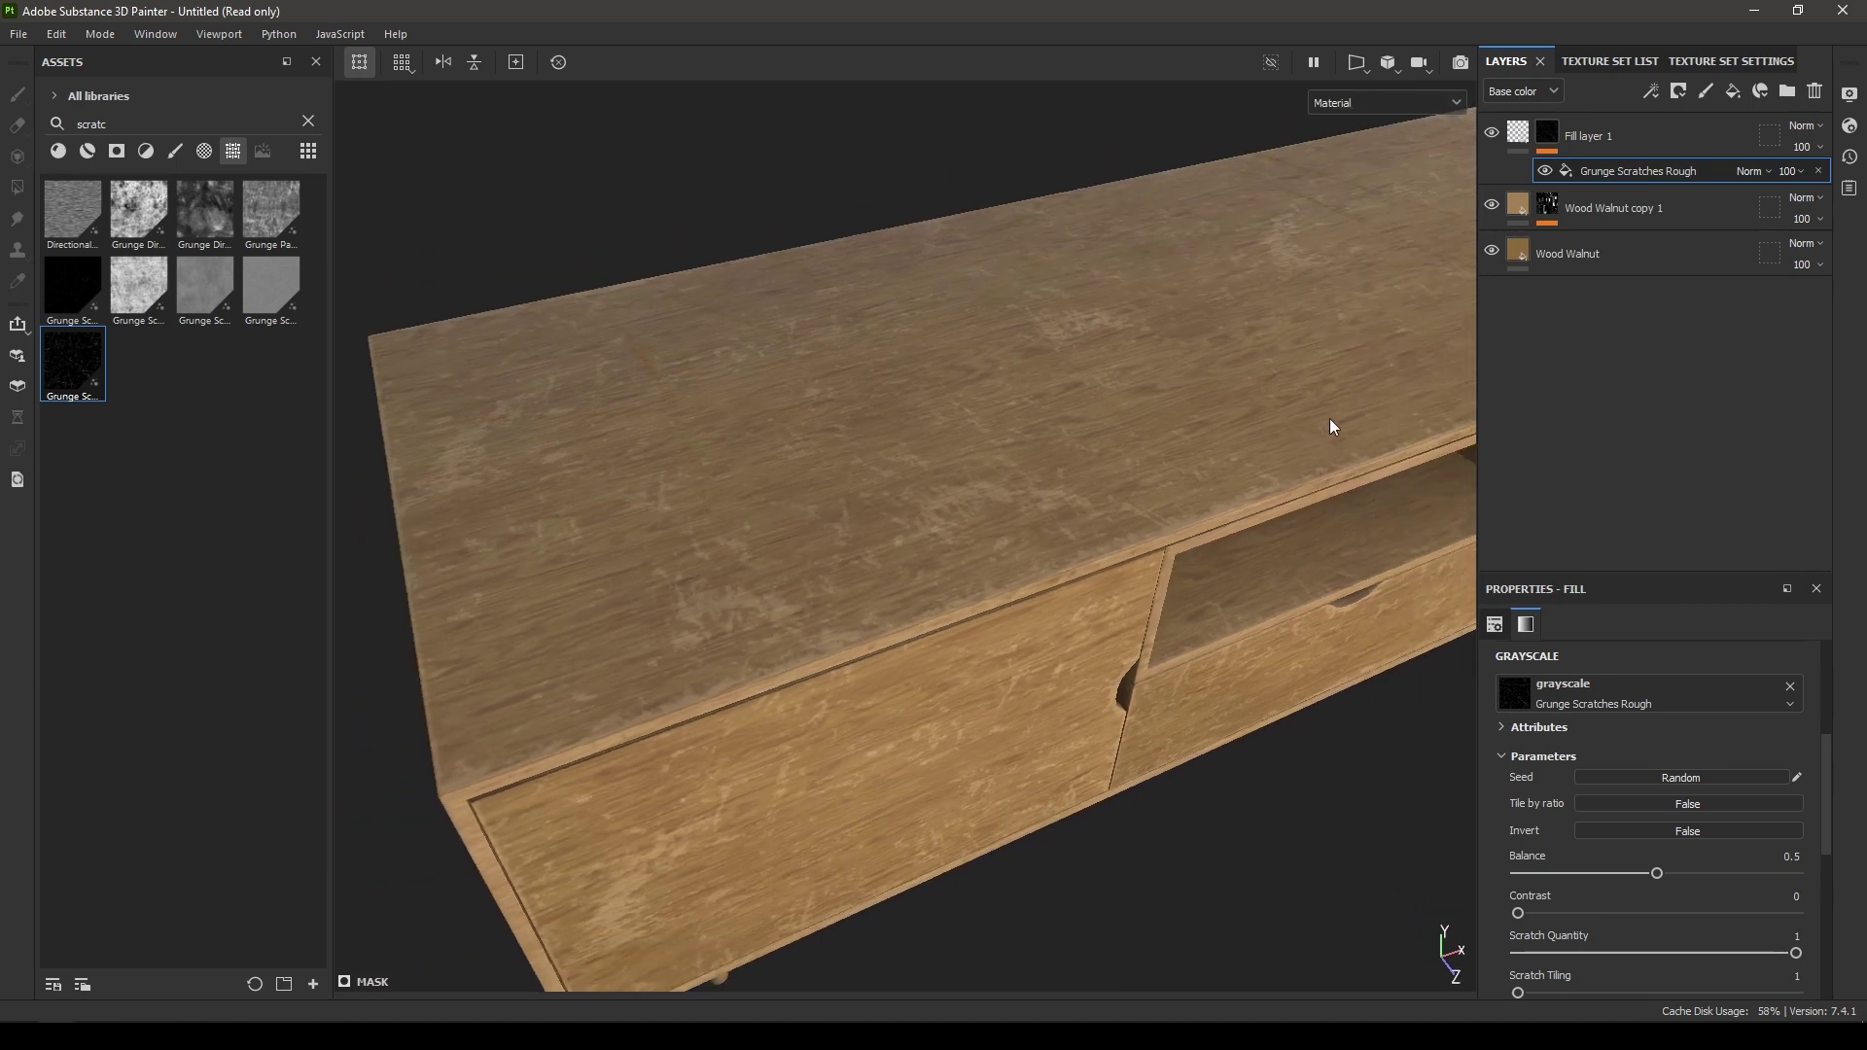
left_click(1525, 139)
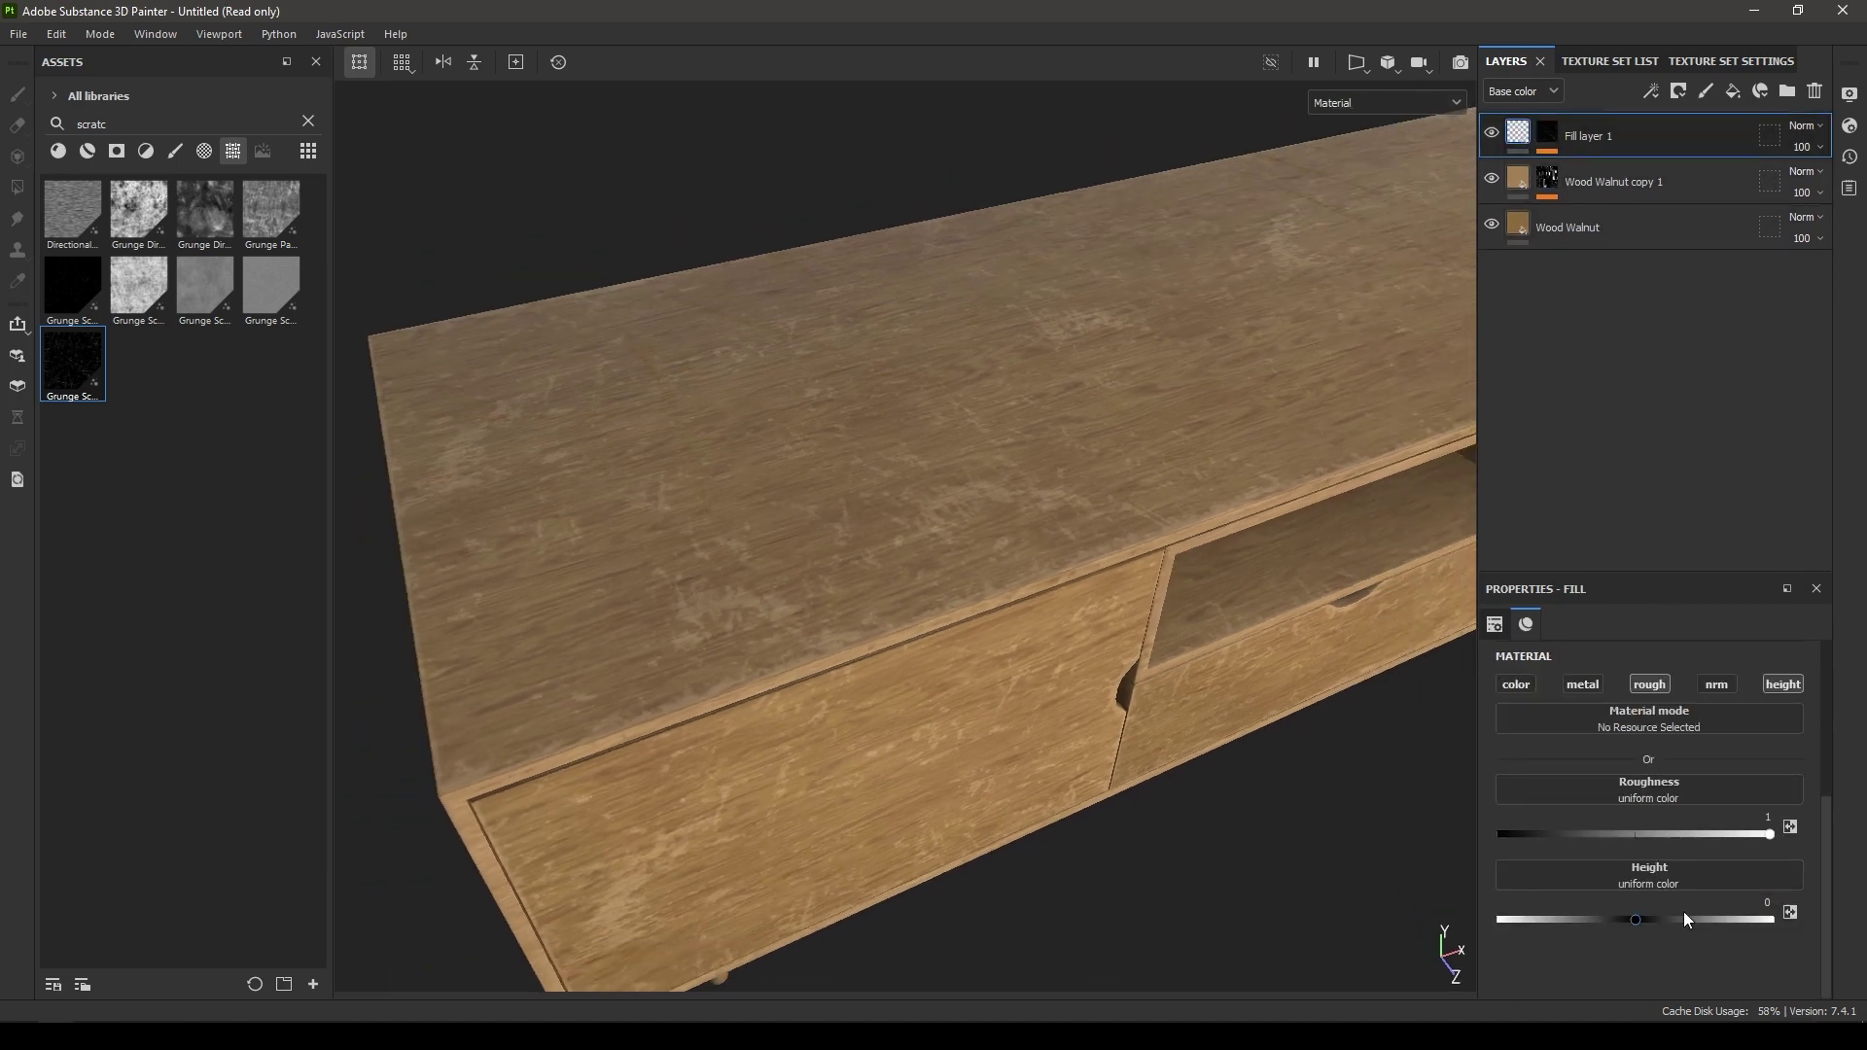
left_click_drag(1634, 922, 1618, 922)
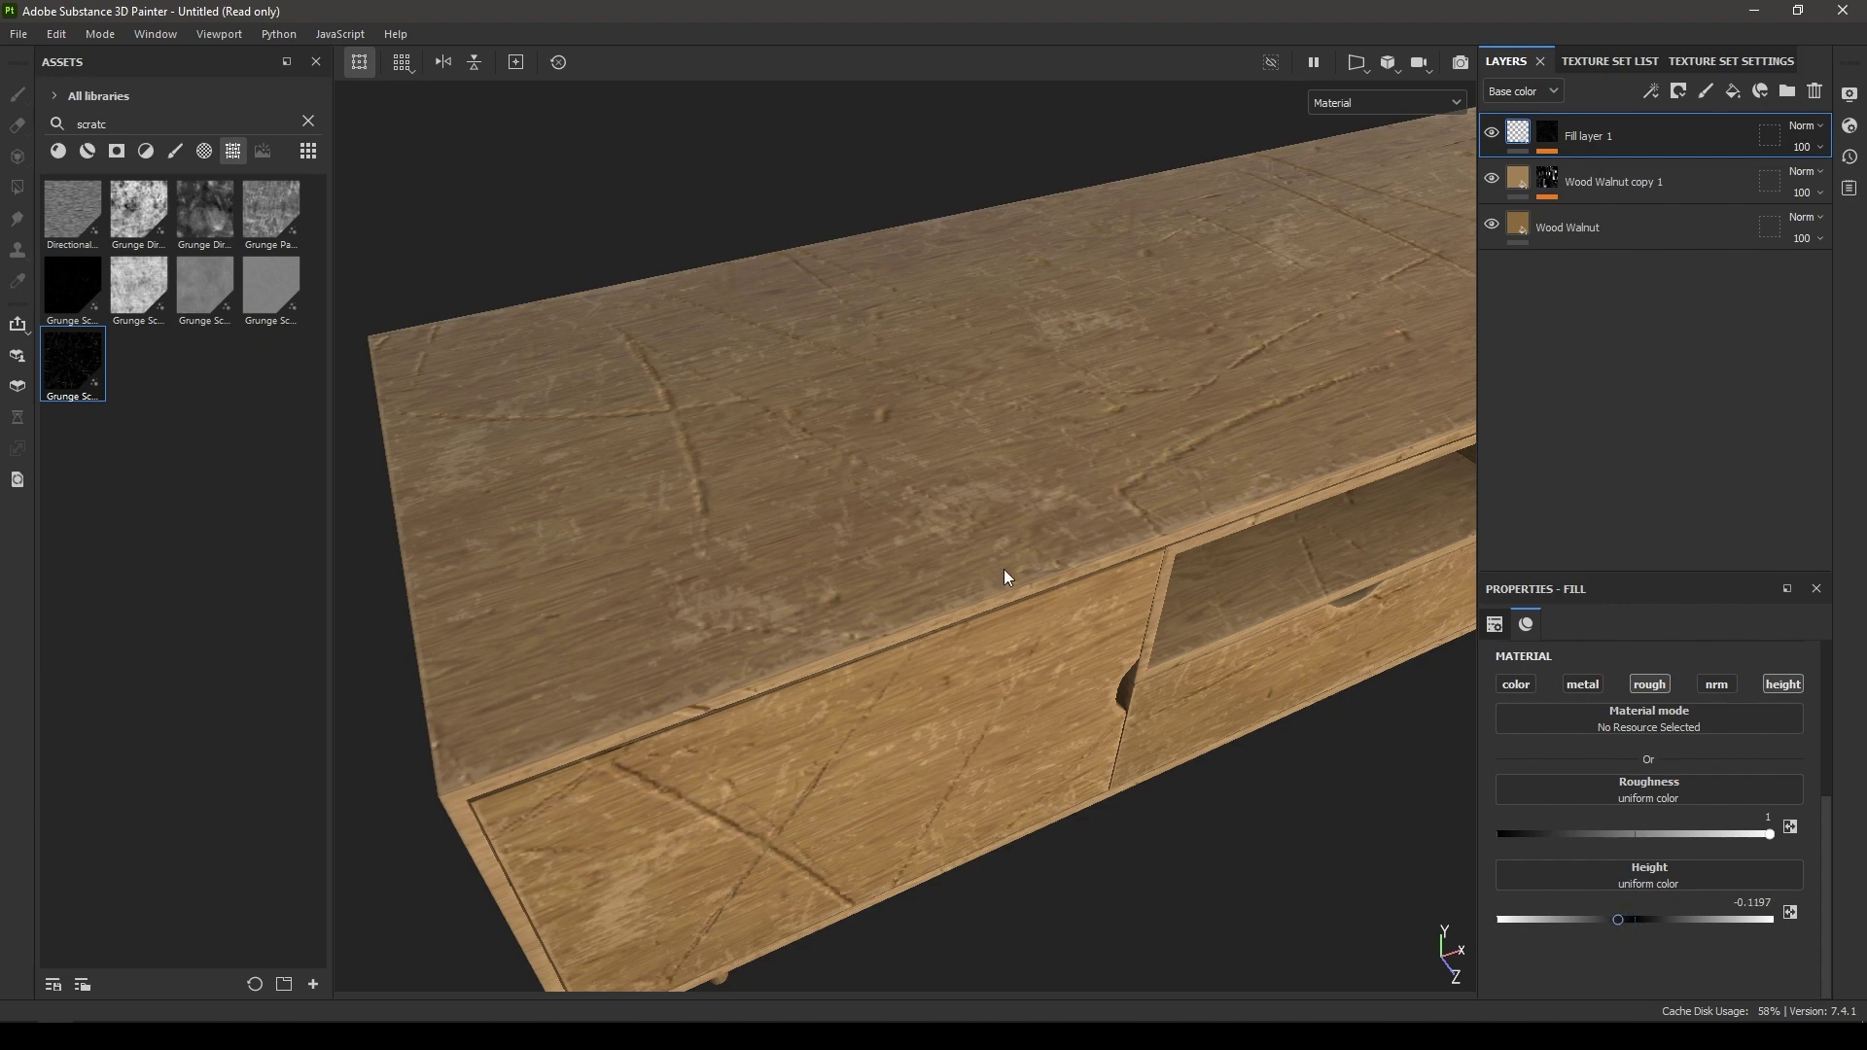
left_click(1755, 902)
left_click(1629, 943)
mouse_move(1619, 918)
left_mouse_down()
mouse_move(1519, 934)
mouse_move(1766, 942)
mouse_move(1625, 931)
left_mouse_up()
left_click(1753, 902)
type("-0.1")
left_click_drag(1106, 980, 1091, 947, "alt")
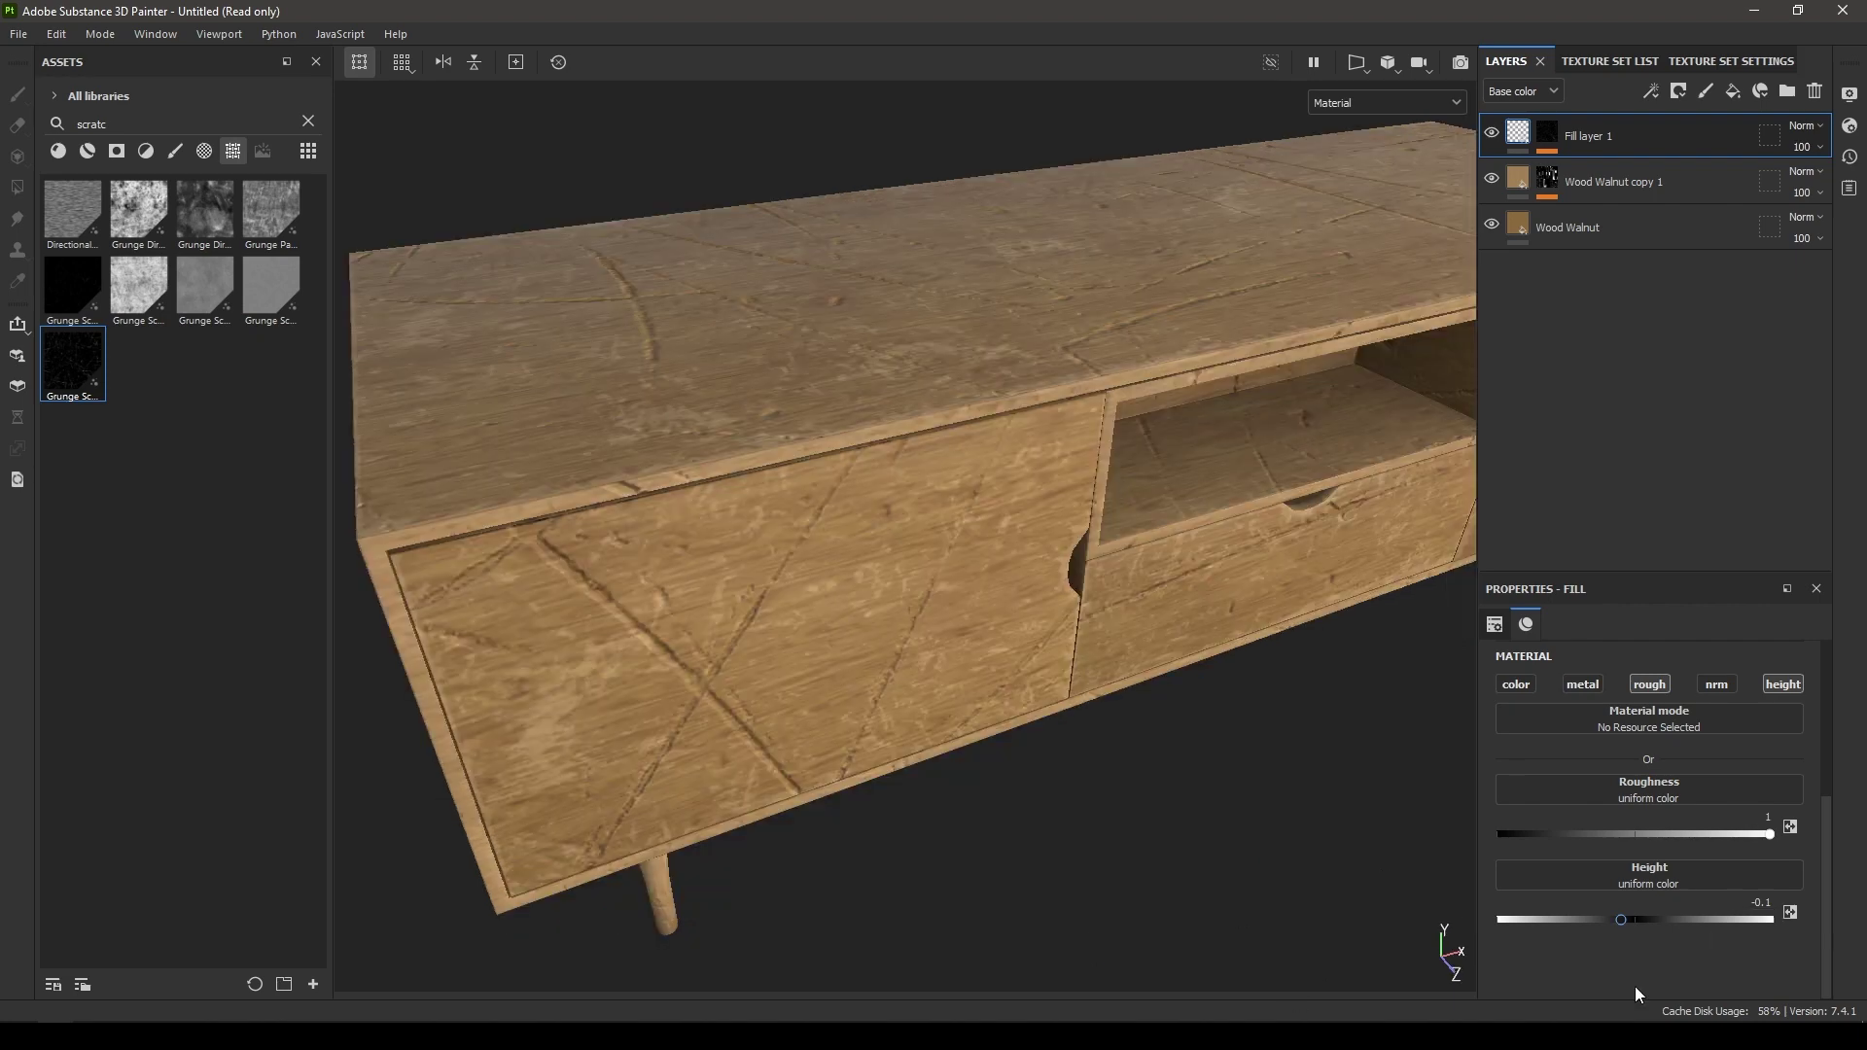
Step: Set the UV scale of the Grunge Scratches Rough fill in the mask to 5
left_click(1547, 136)
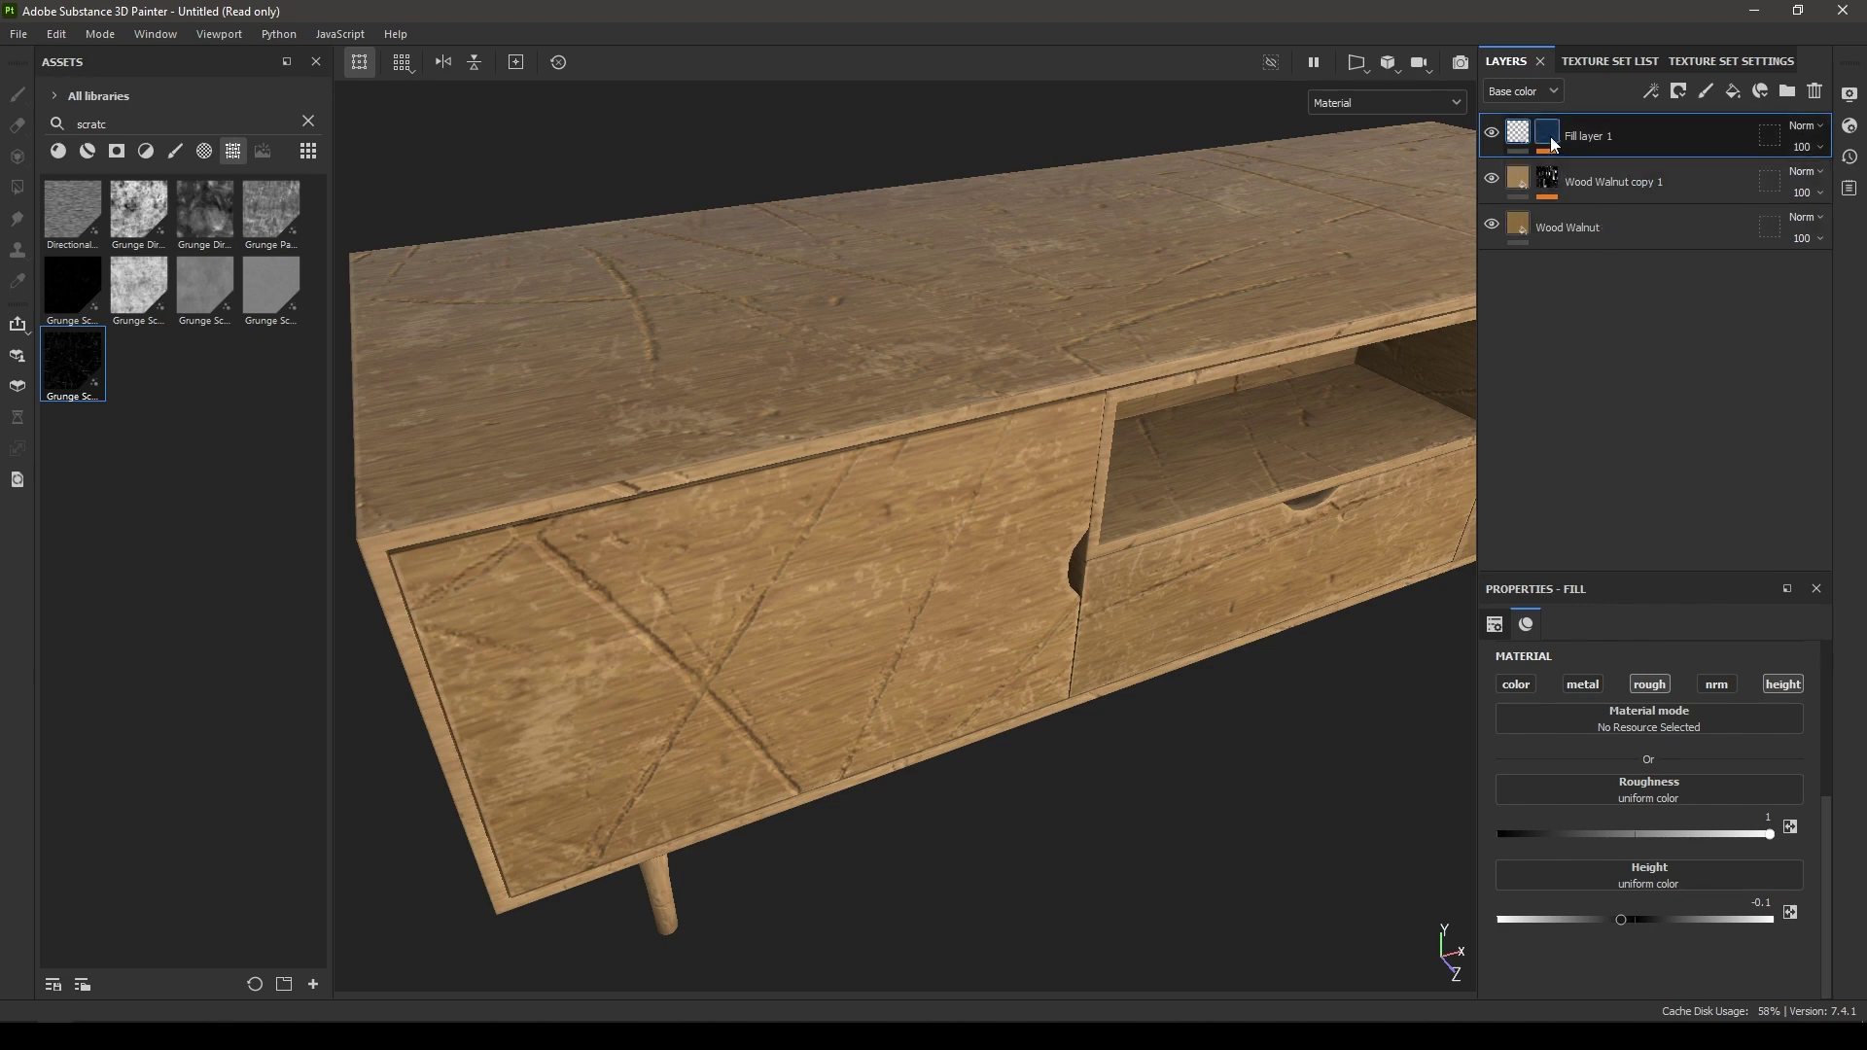
left_click(1630, 169)
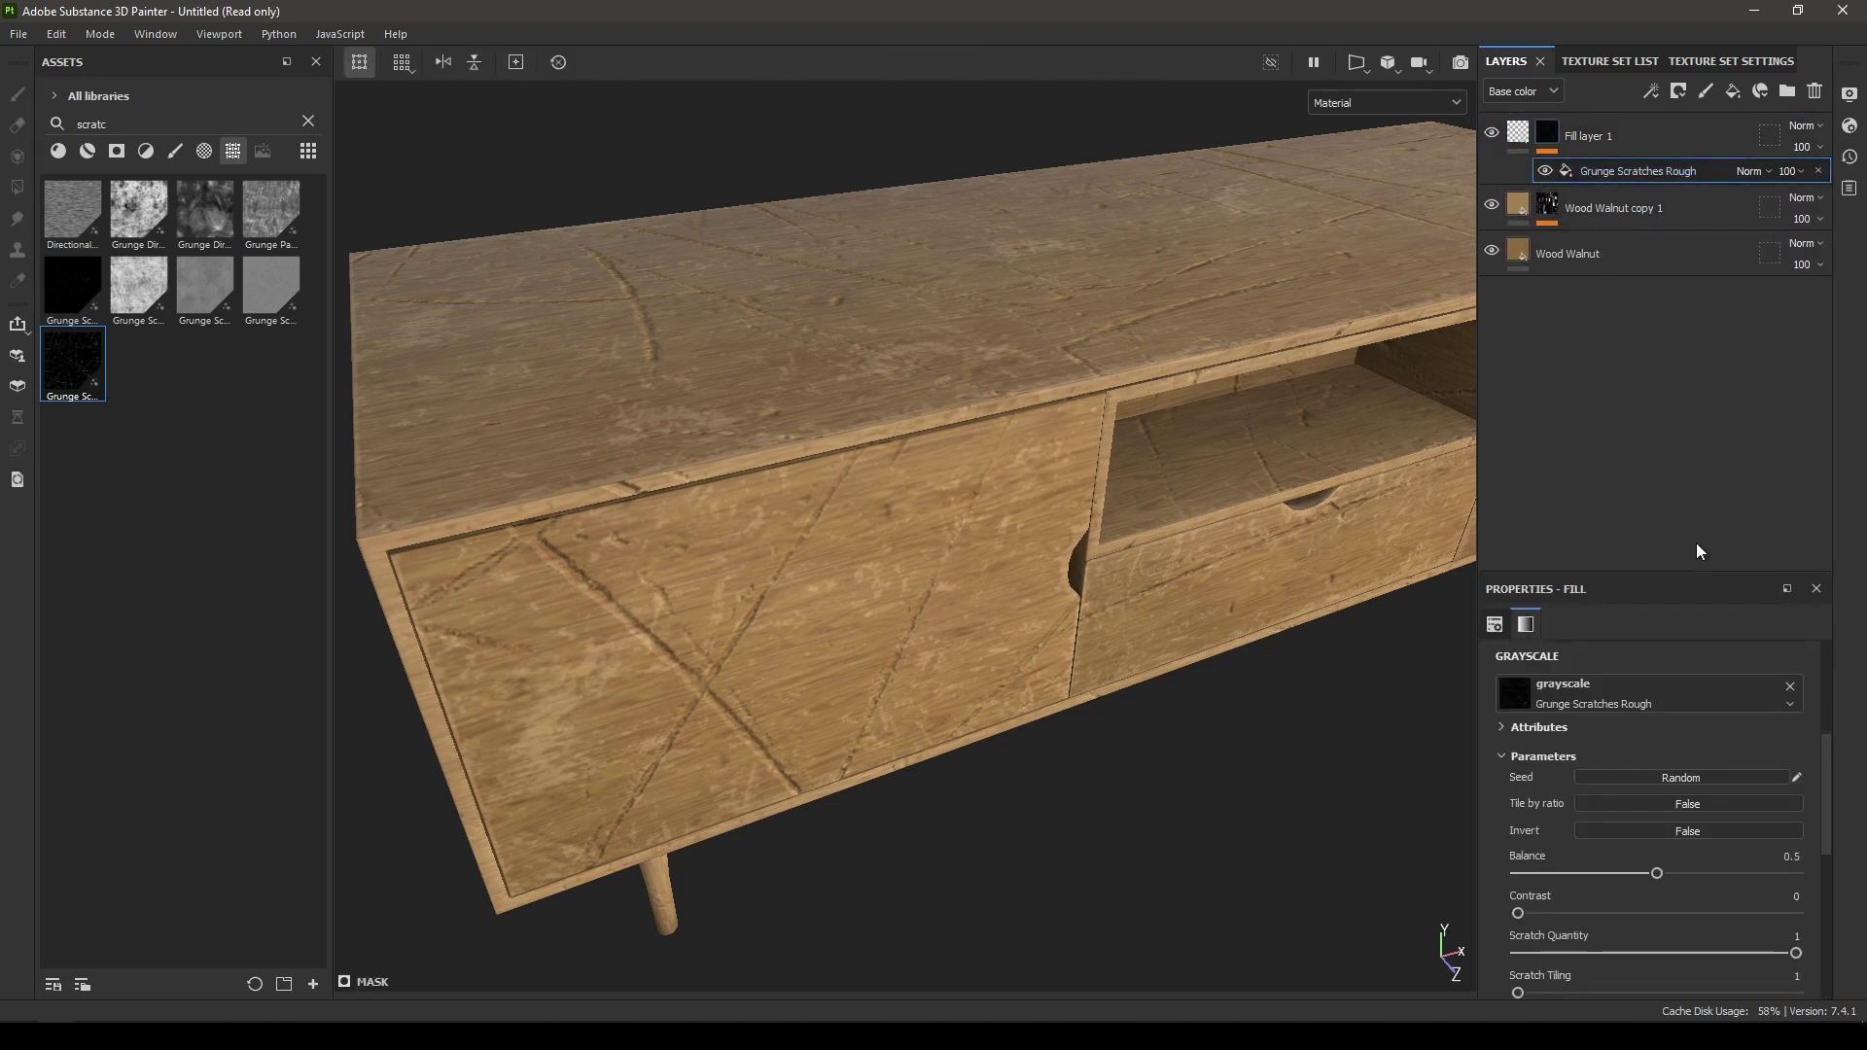
scroll(1619, 757, "up", 5)
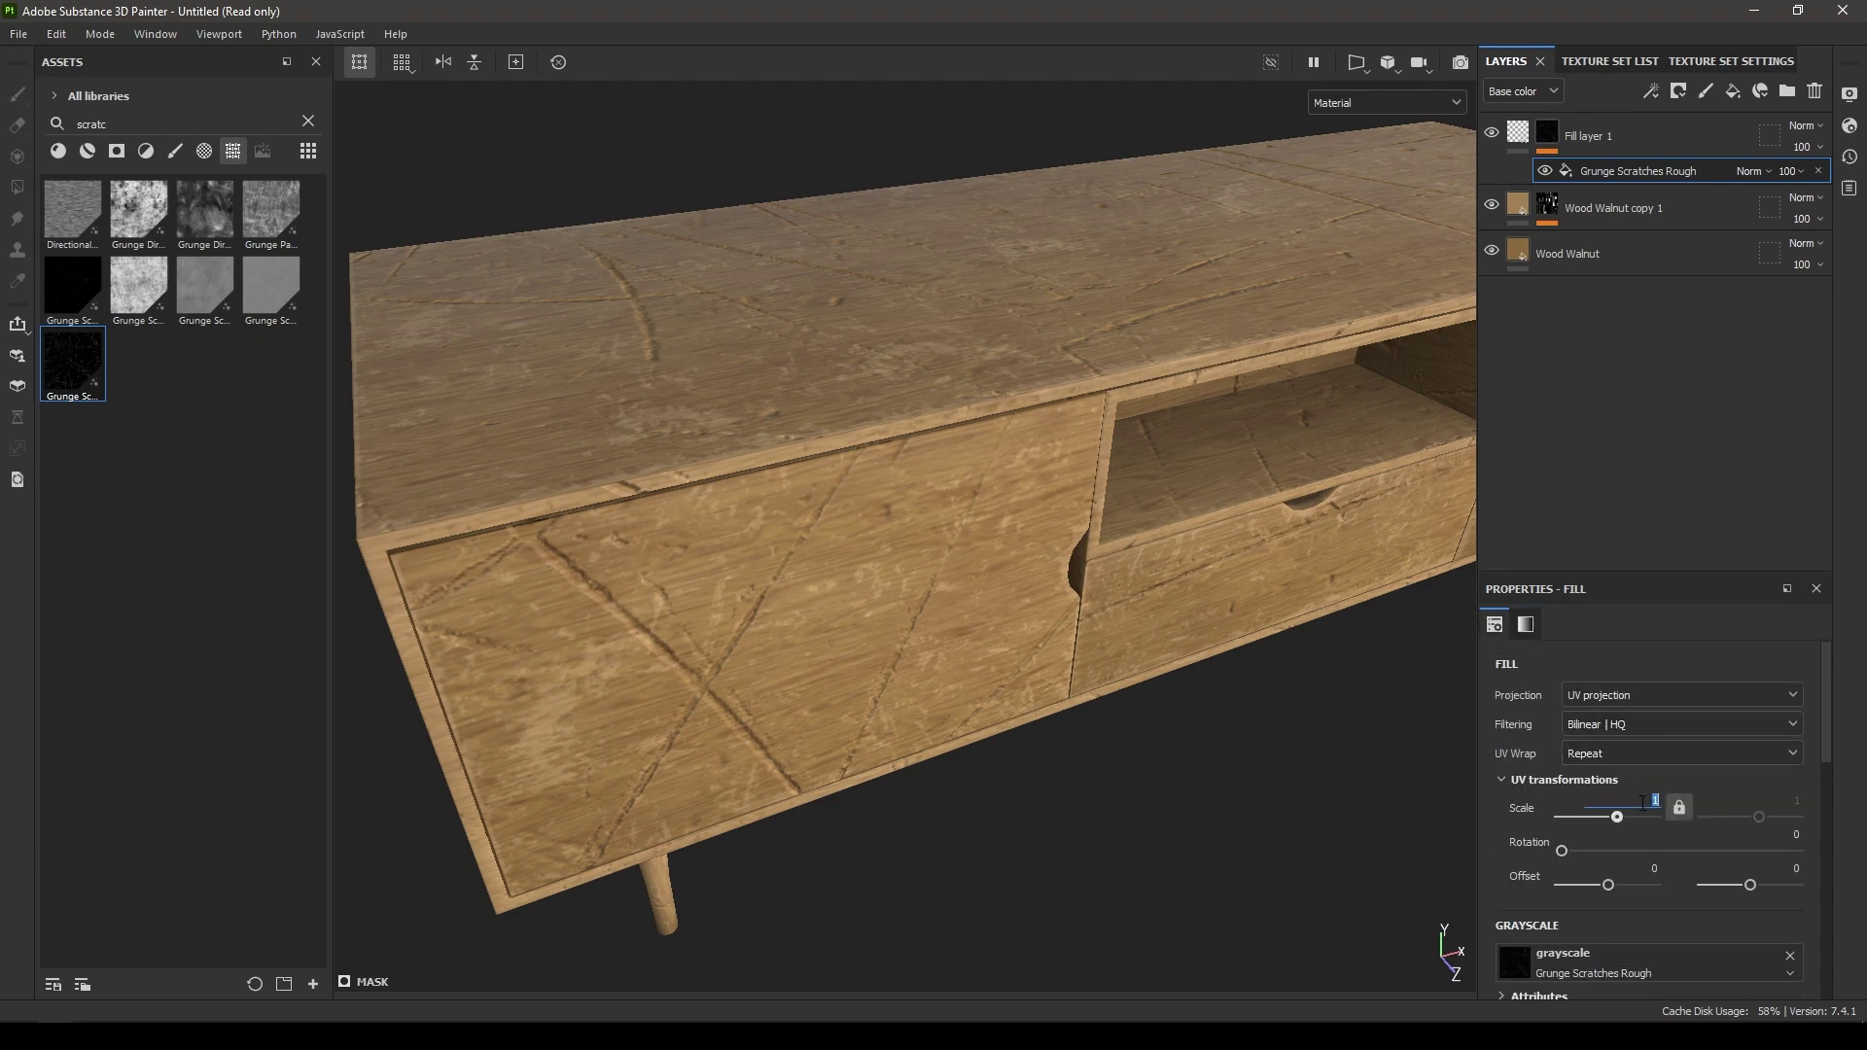
key("Return")
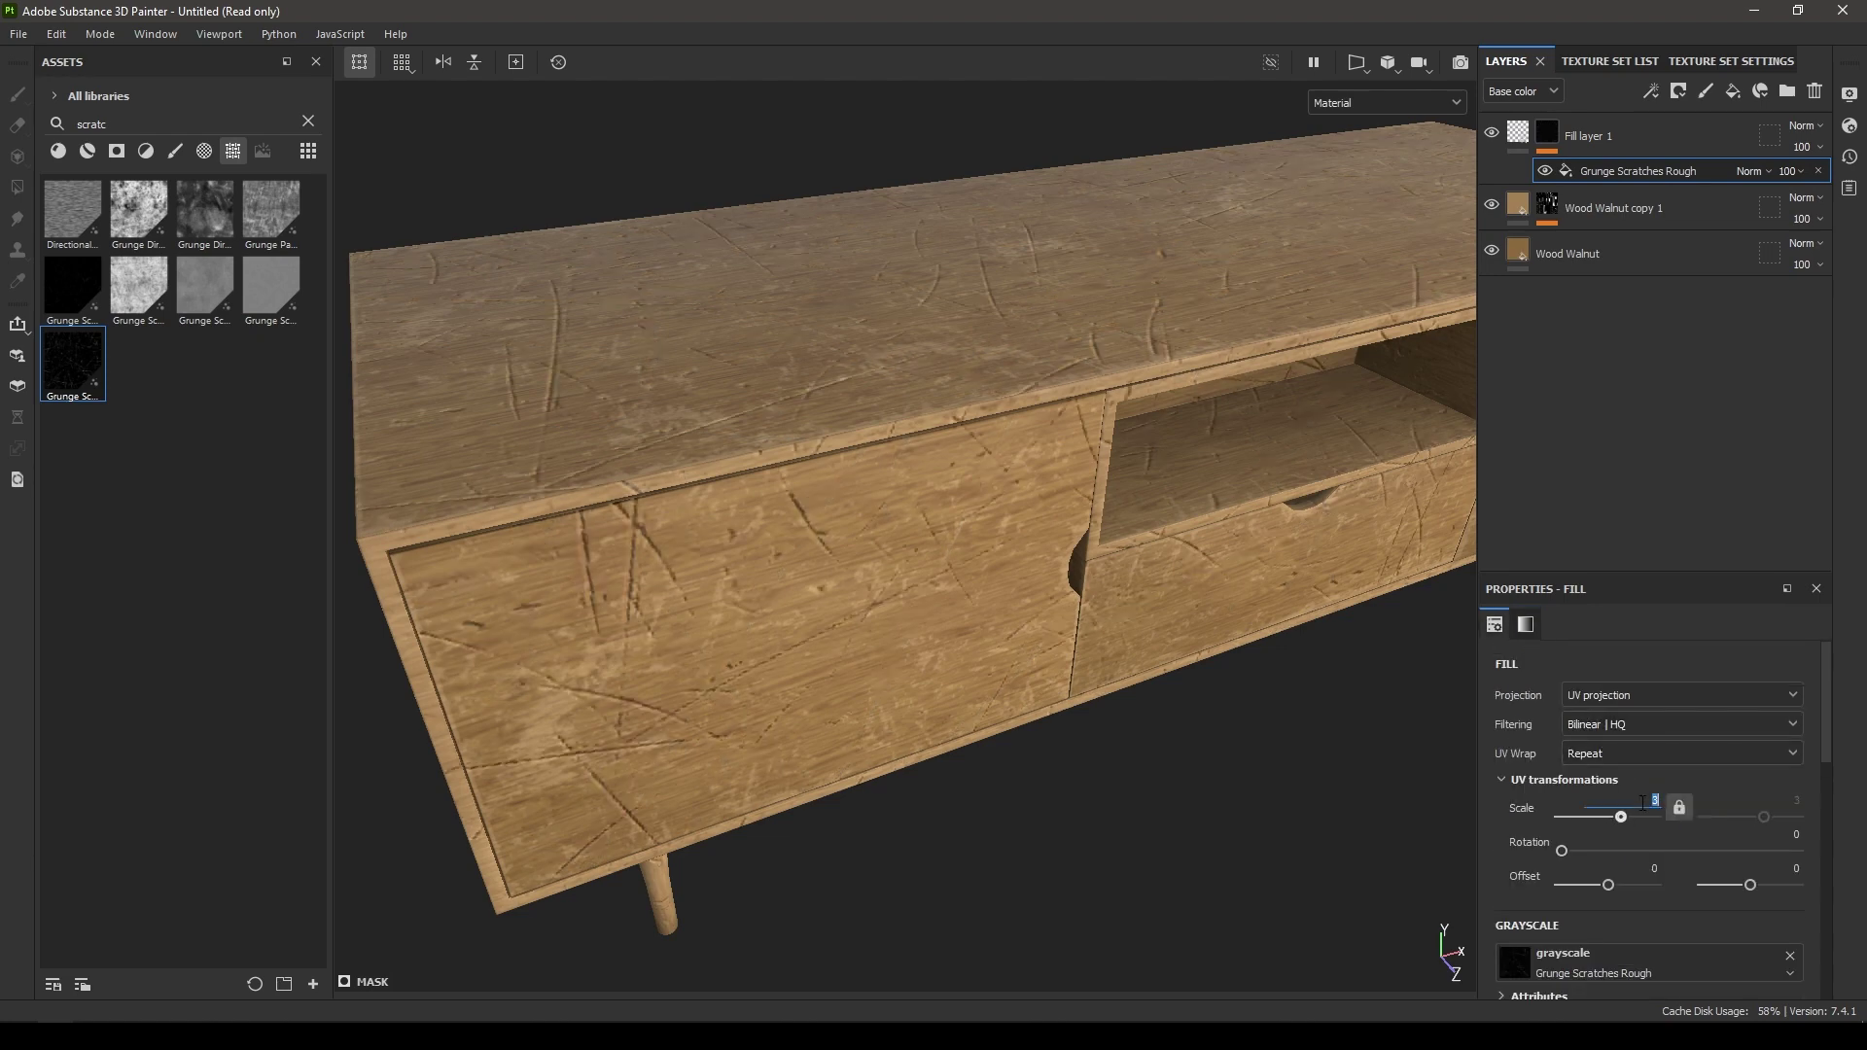
type("5")
key("Return")
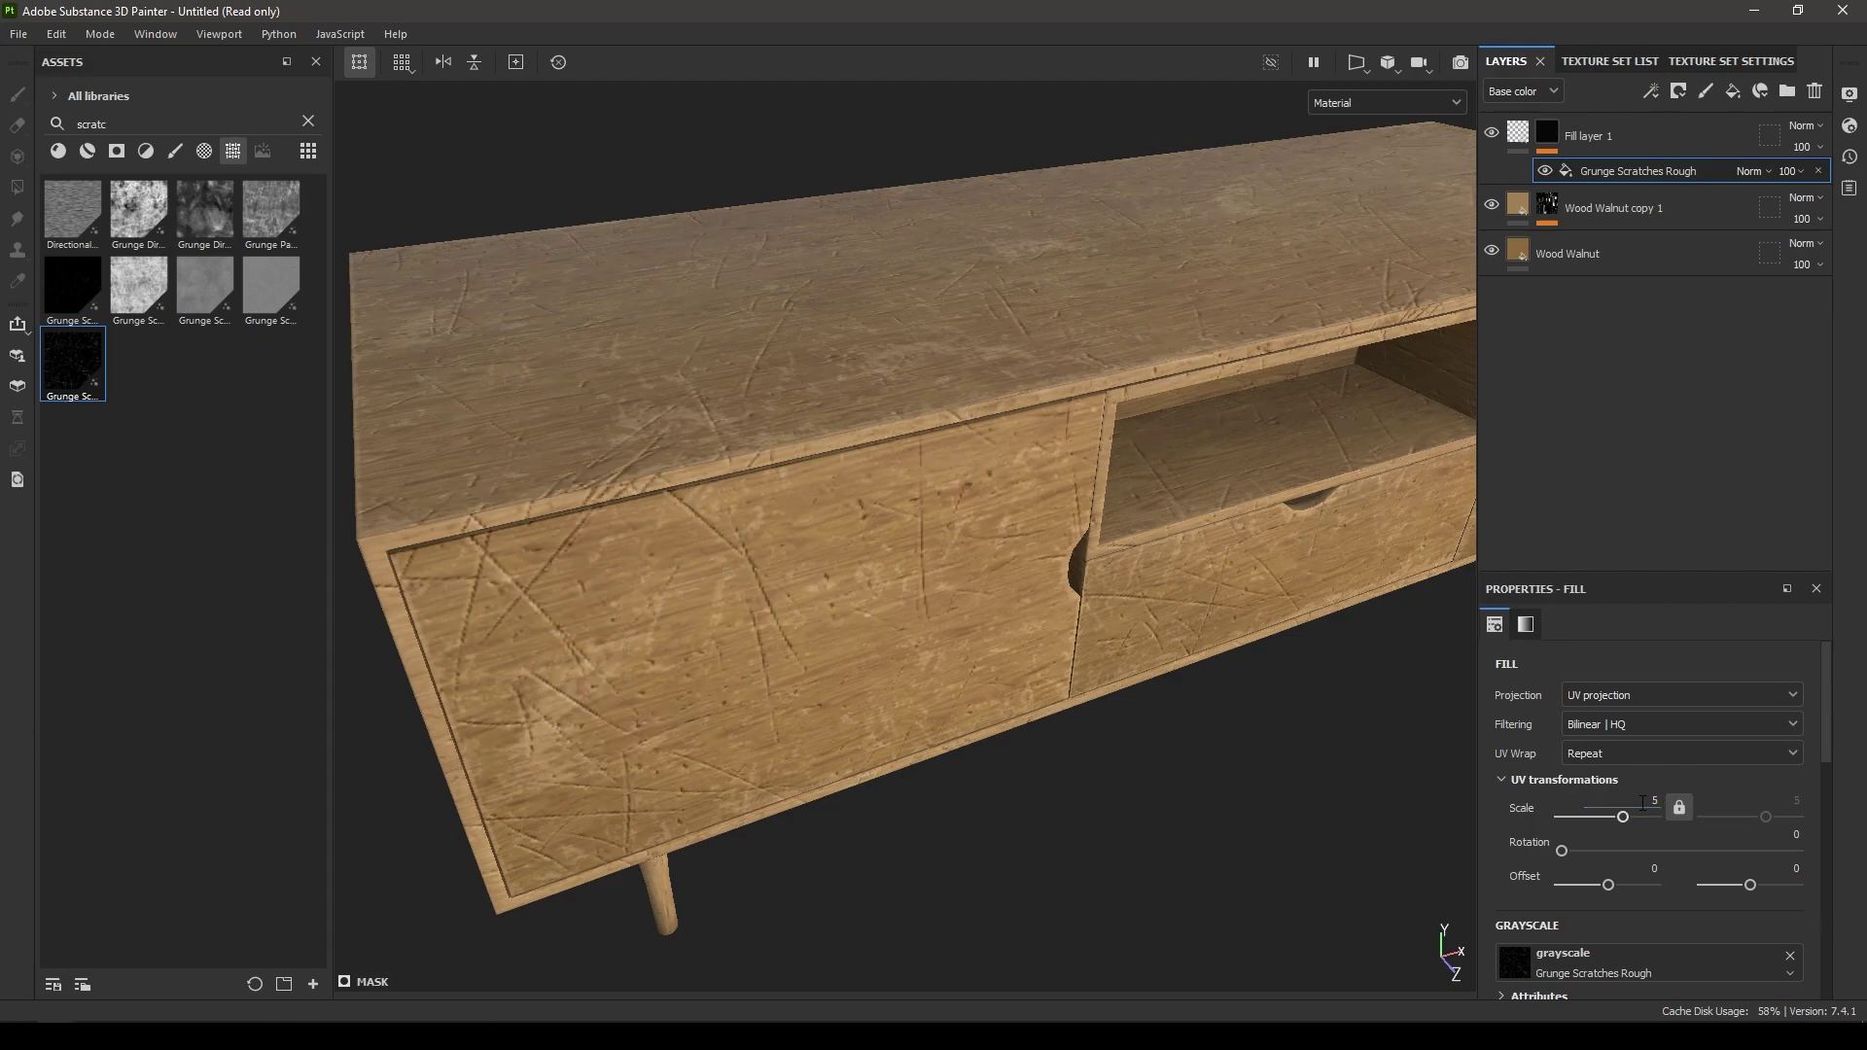
Step: Try a Balance of 0.87 on the Grunge Scratches Rough fill and undo it
right_click_drag(918, 538, 812, 603, "alt")
left_click_drag(778, 292, 753, 247, "alt")
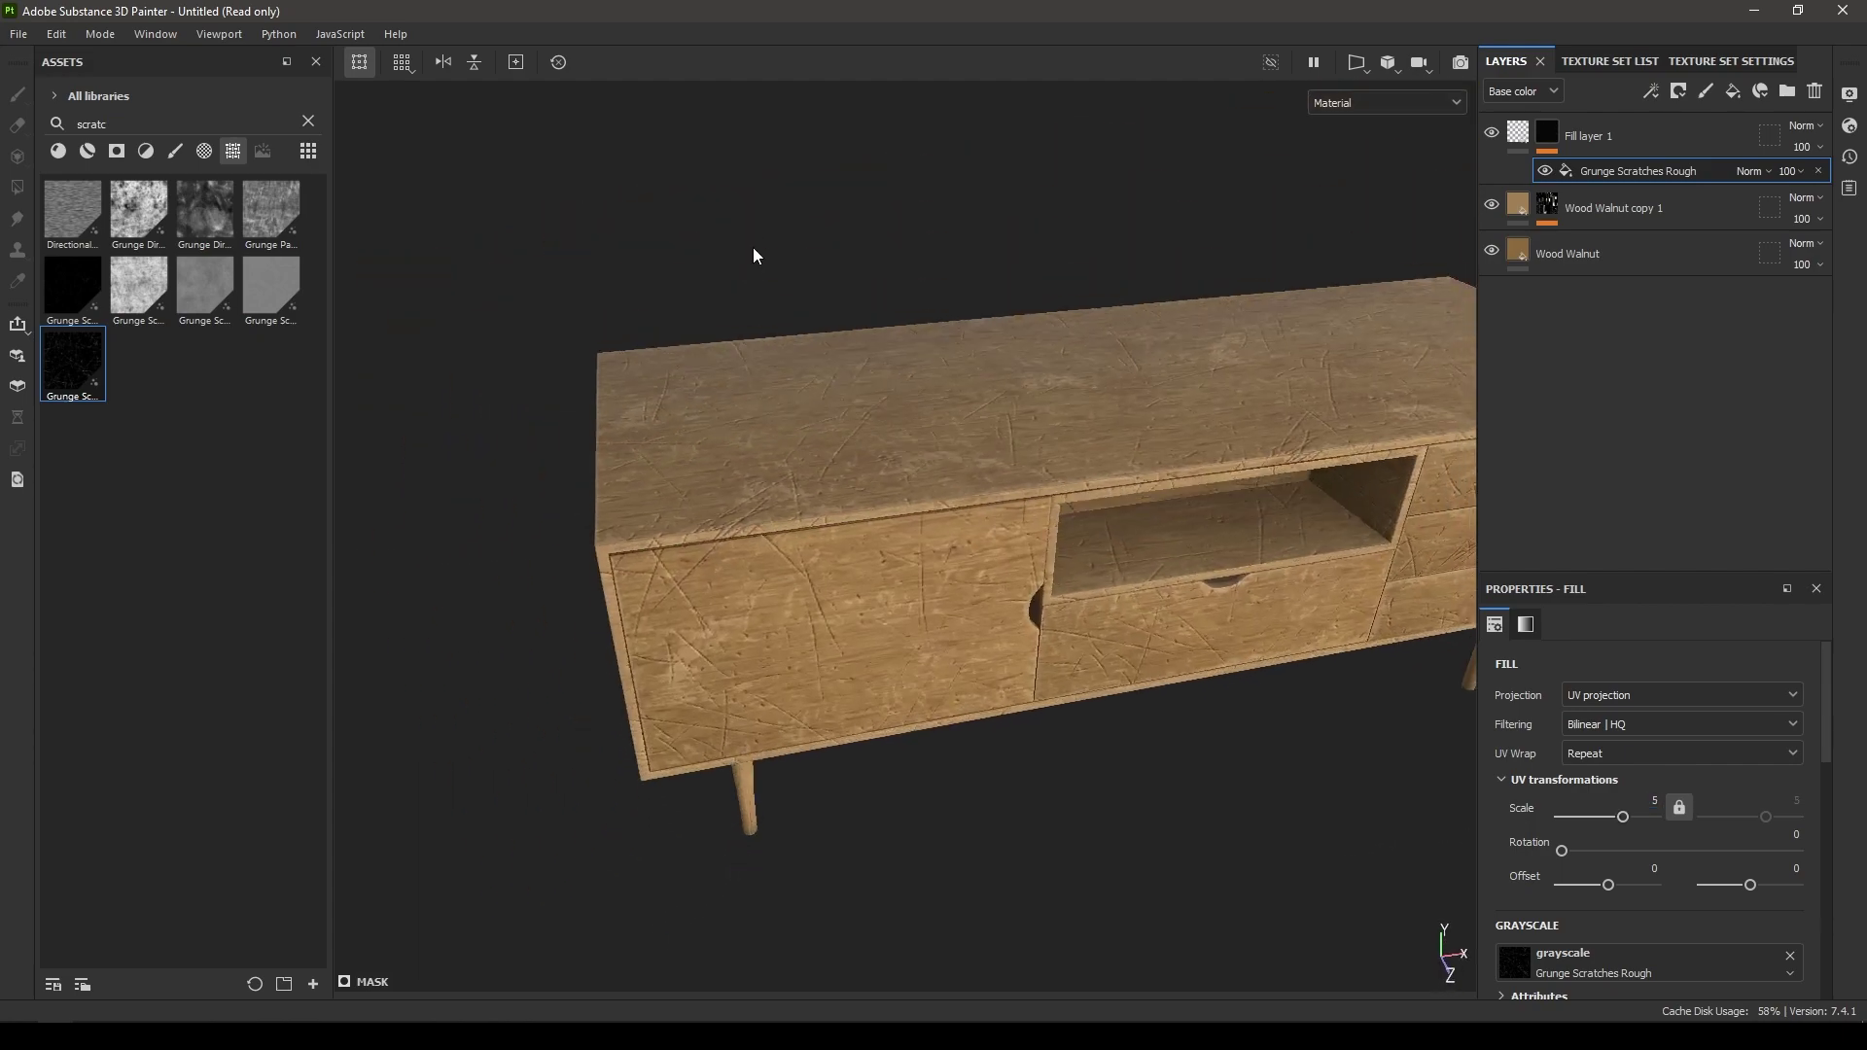
middle_click_drag(819, 462, 796, 261, "alt")
left_click_drag(797, 260, 822, 413, "alt")
scroll(1508, 810, "down", 5)
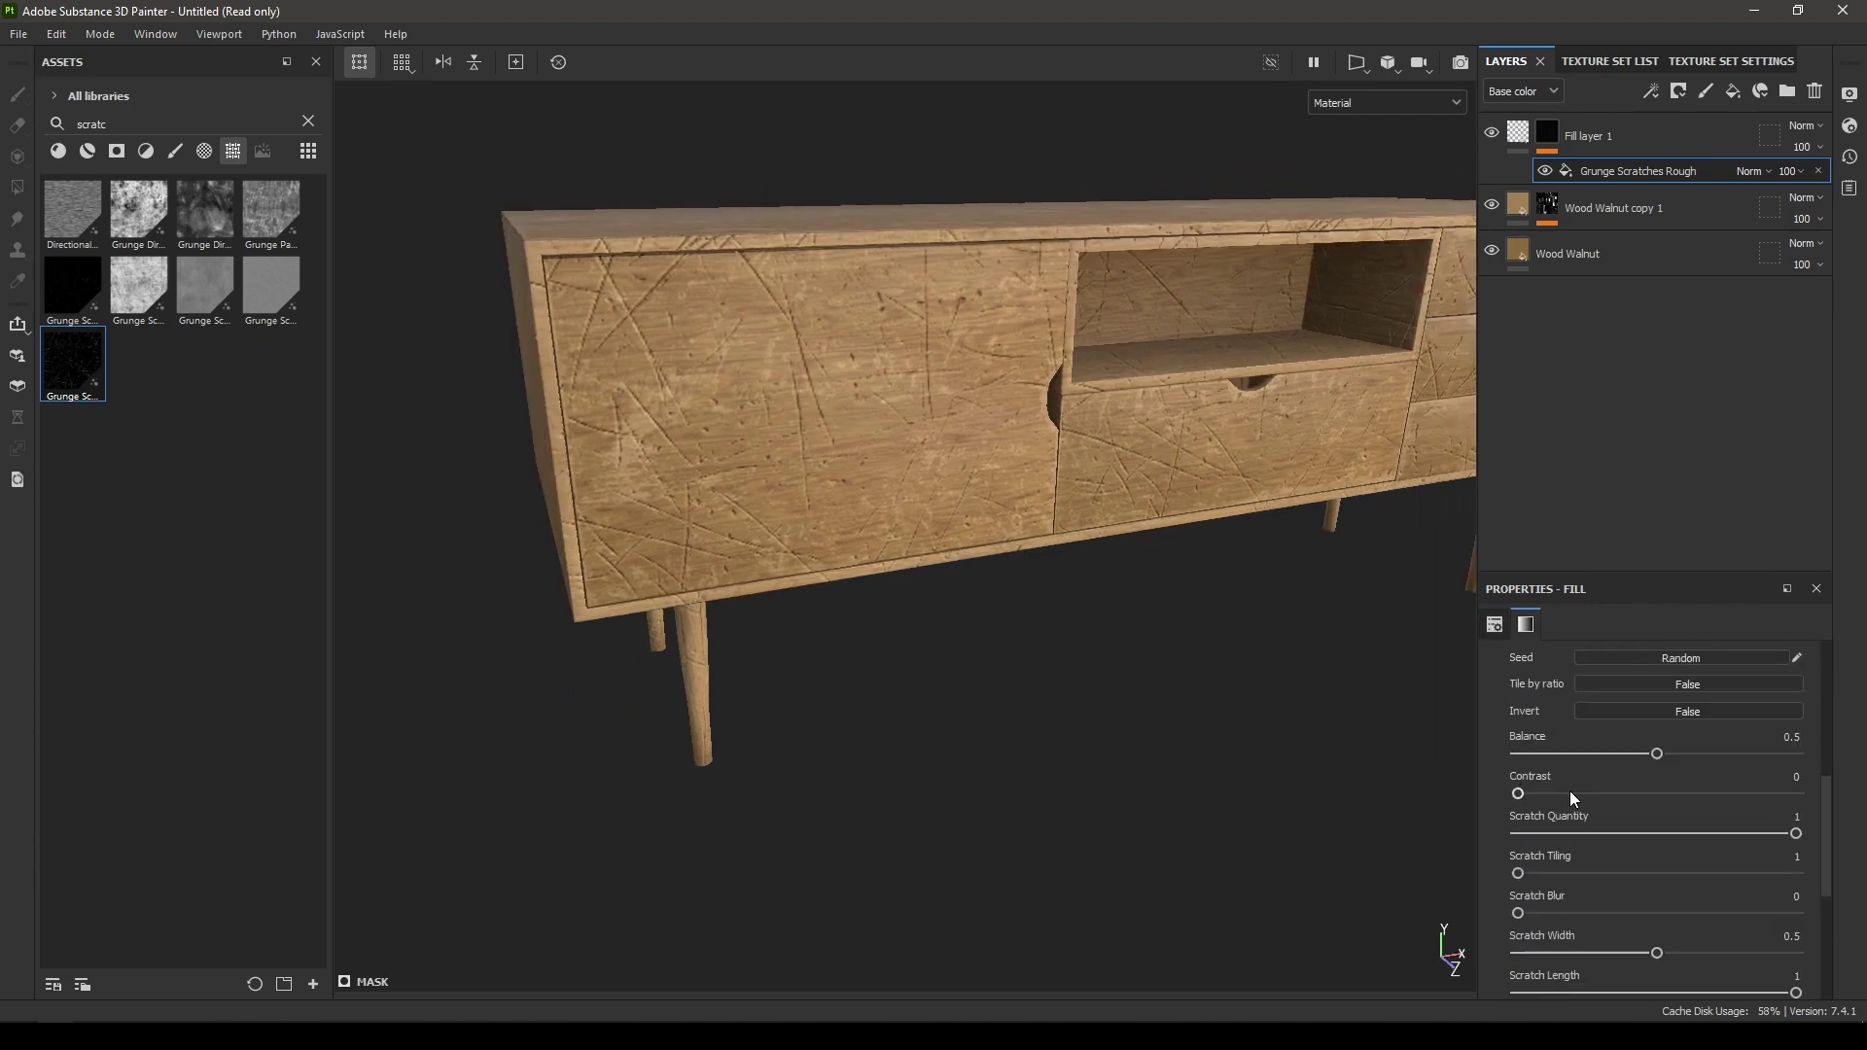
left_click_drag(1659, 754, 1765, 760)
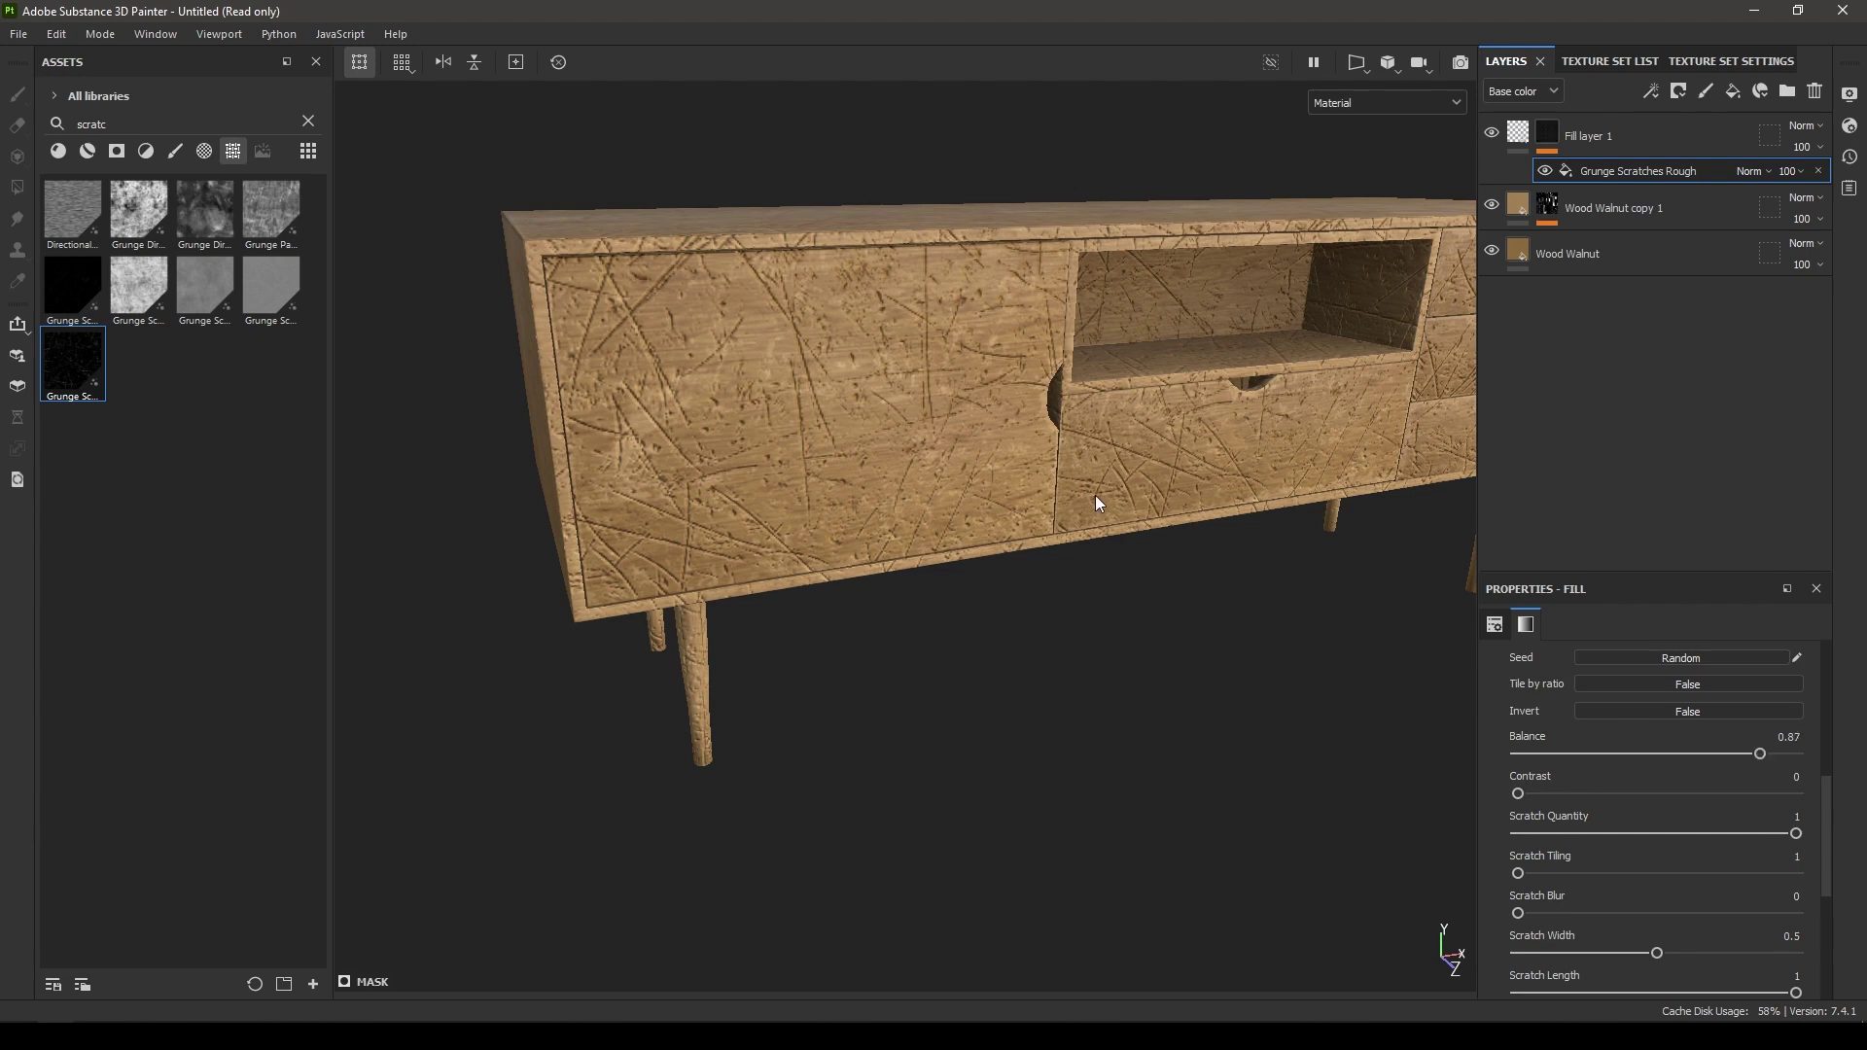
key("ctrl+z")
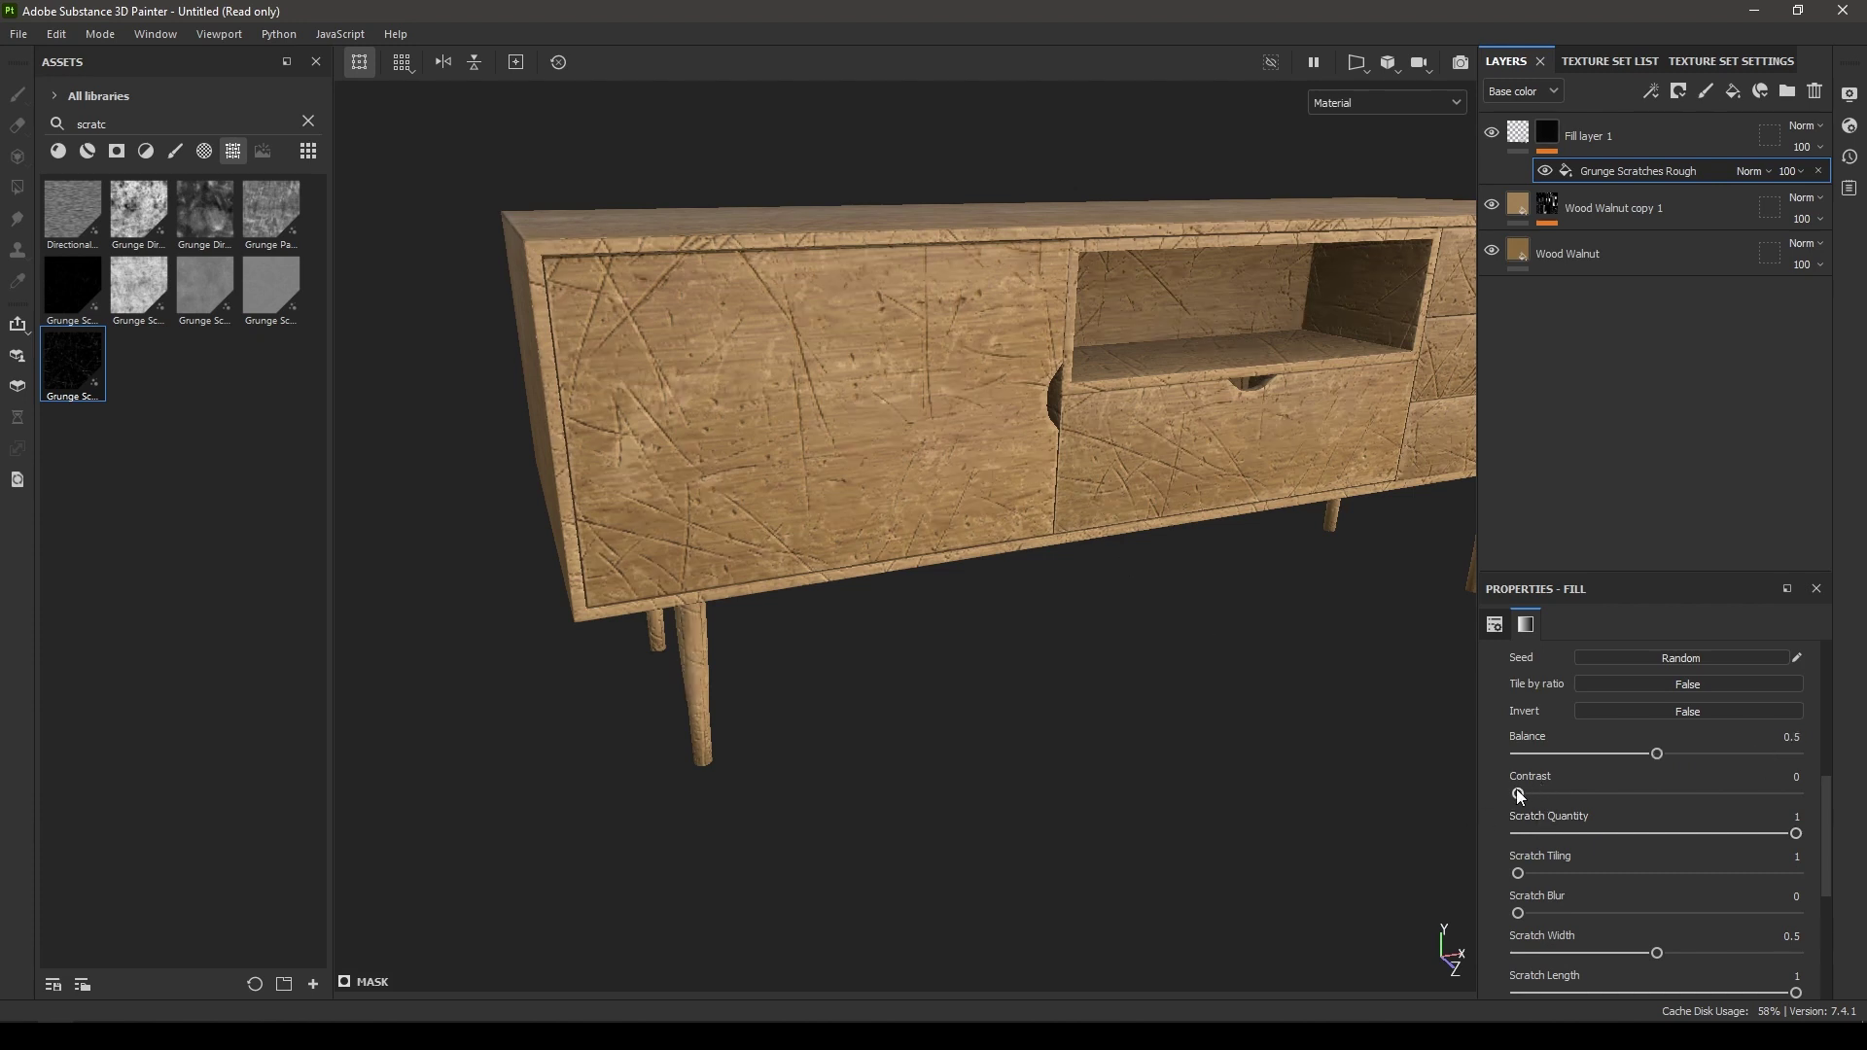
Step: Try a Contrast of 0.36 on the Grunge Scratches Rough fill and undo it
left_click_drag(1518, 794, 1661, 795)
left_click_drag(860, 394, 888, 450, "alt")
right_click_drag(888, 450, 938, 688, "alt")
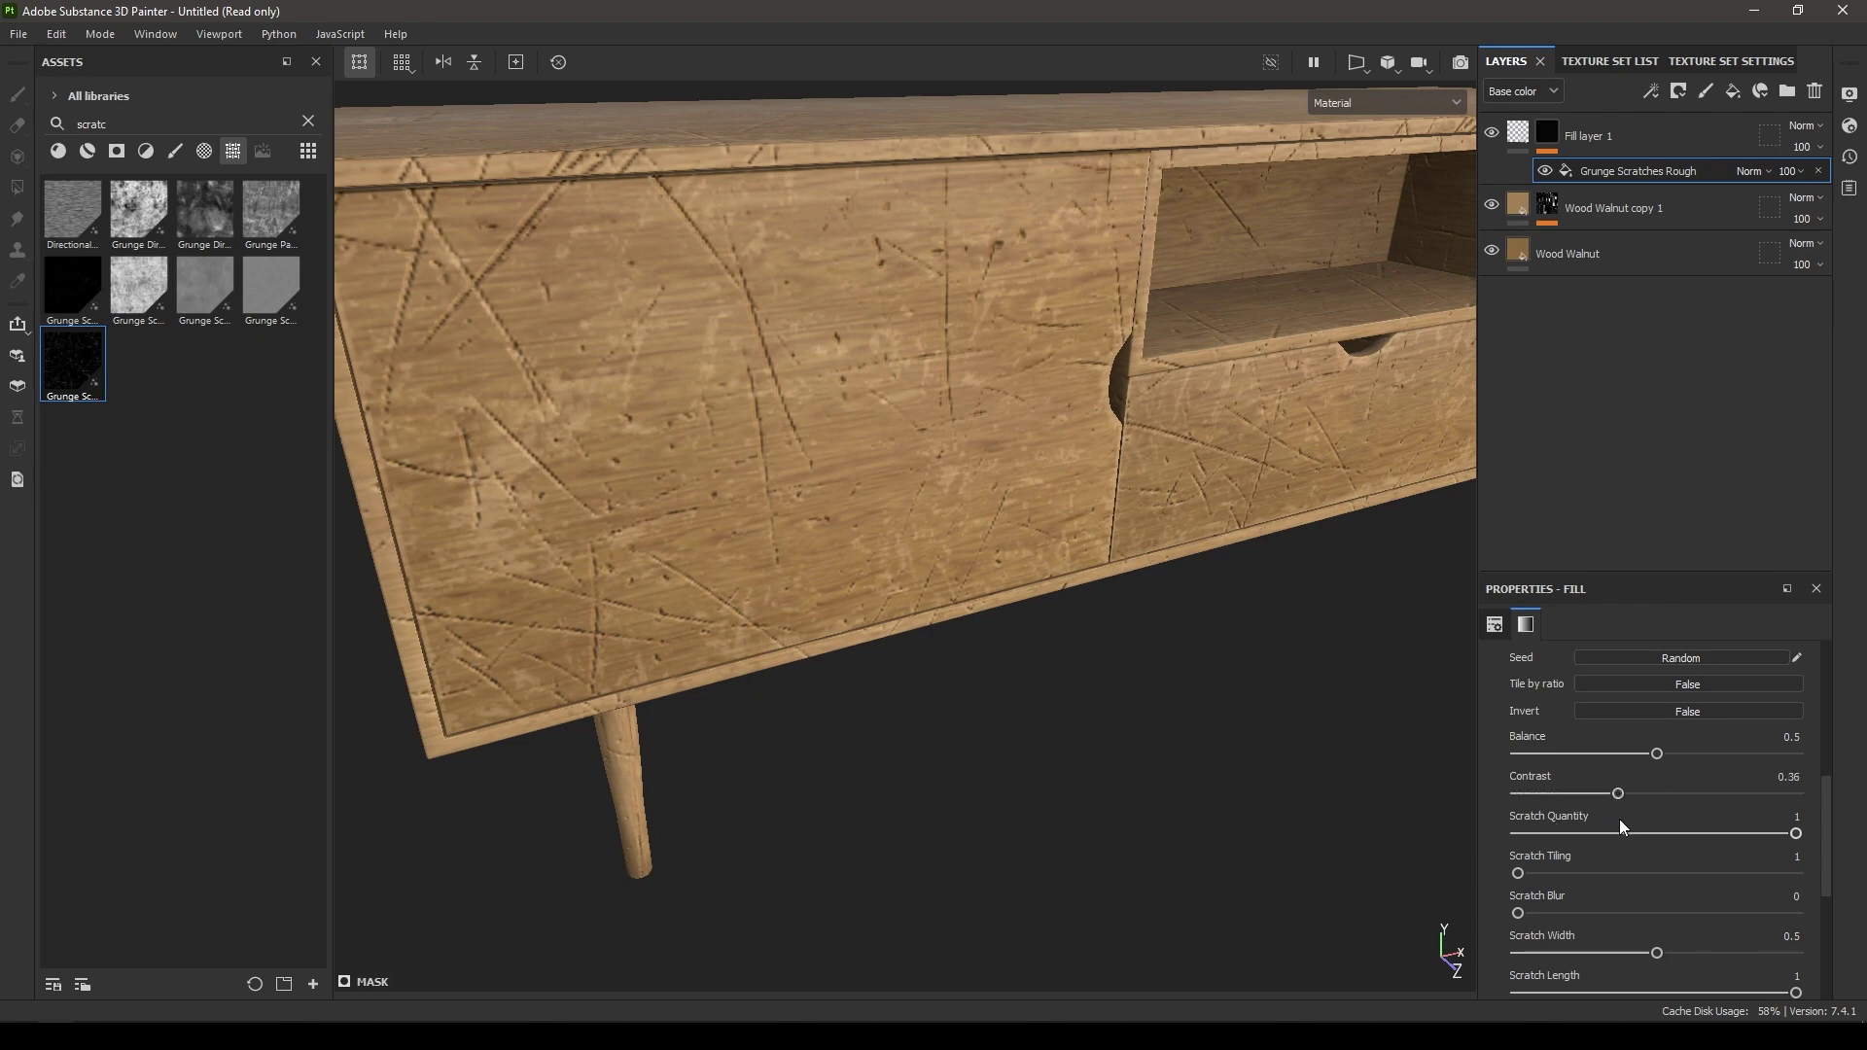
key("ctrl+z")
Step: Set the Scratch Quantity to 0.67 and the Scratch Length to 0.51 on the Grunge Scratches Rough fill
mouse_move(1714, 842)
left_mouse_down()
mouse_move(1526, 862)
mouse_move(1705, 850)
left_mouse_up()
left_click_drag(1292, 822, 709, 558, "alt")
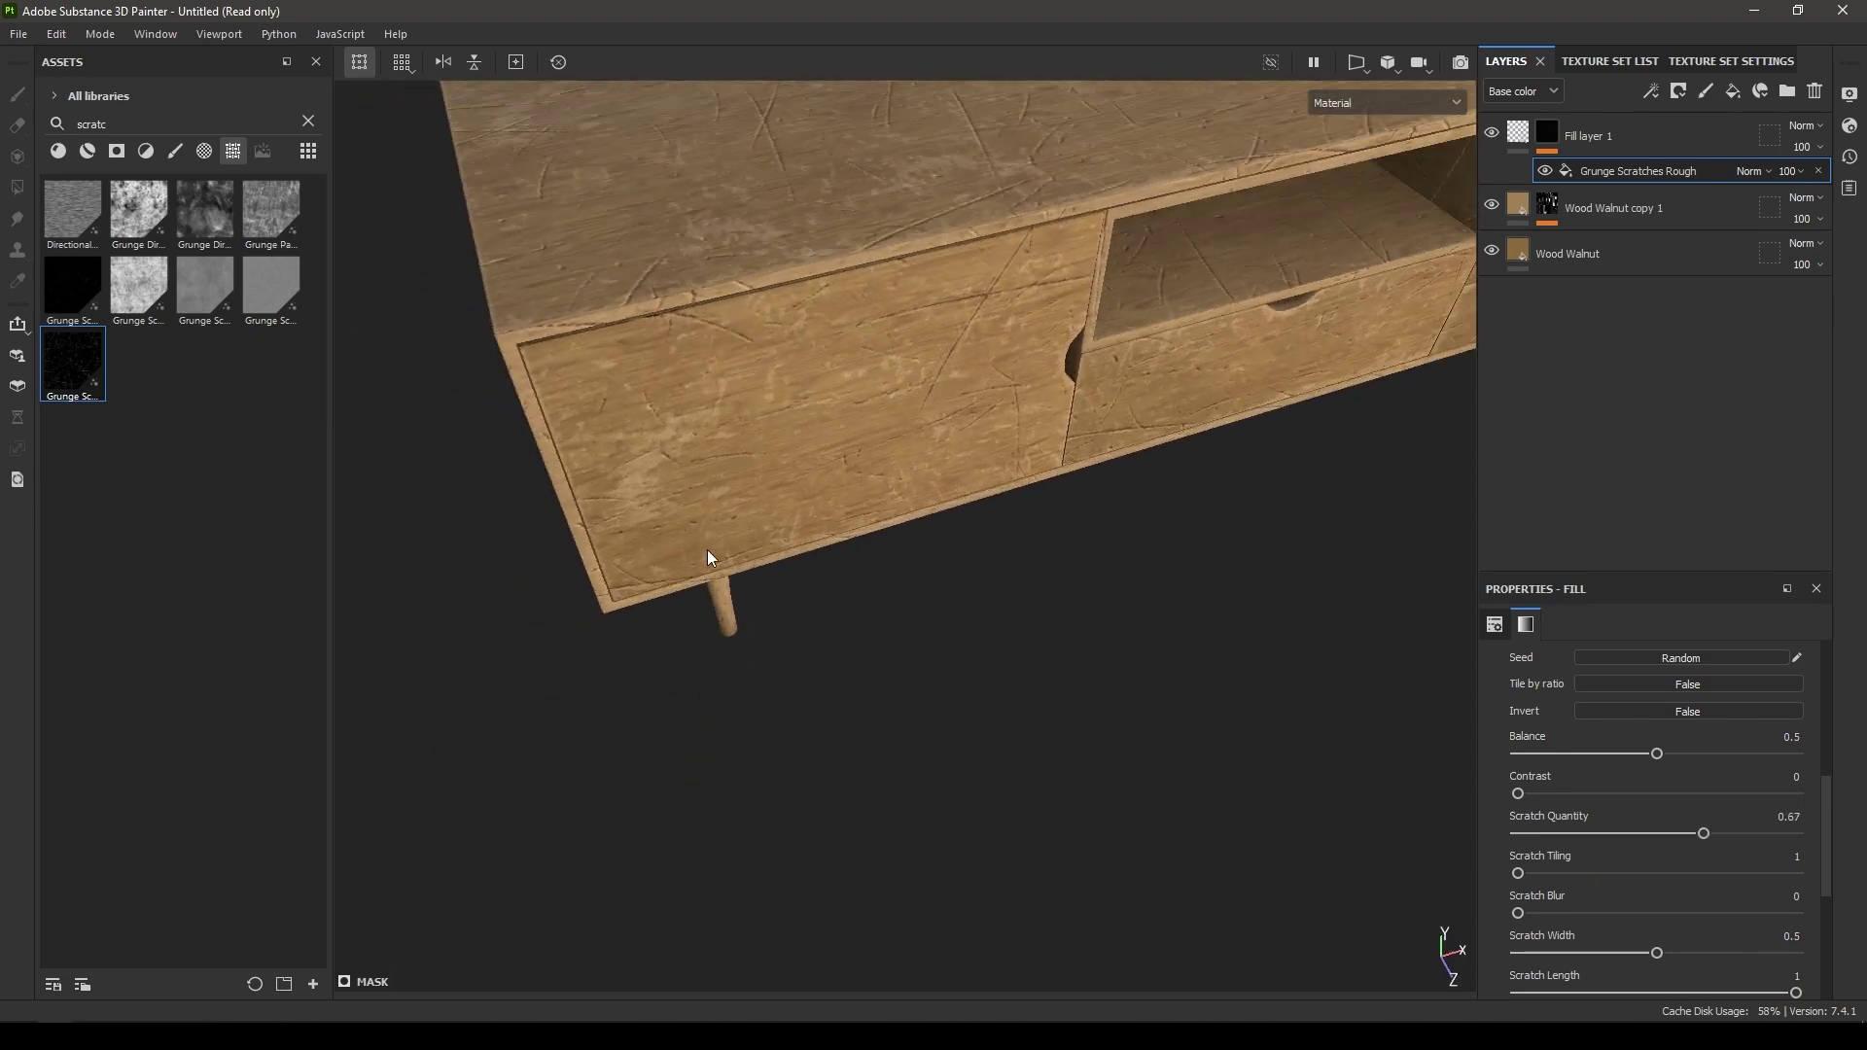
right_click_drag(709, 558, 791, 384, "alt")
left_click_drag(792, 383, 778, 358, "alt")
right_click_drag(778, 359, 834, 459, "alt")
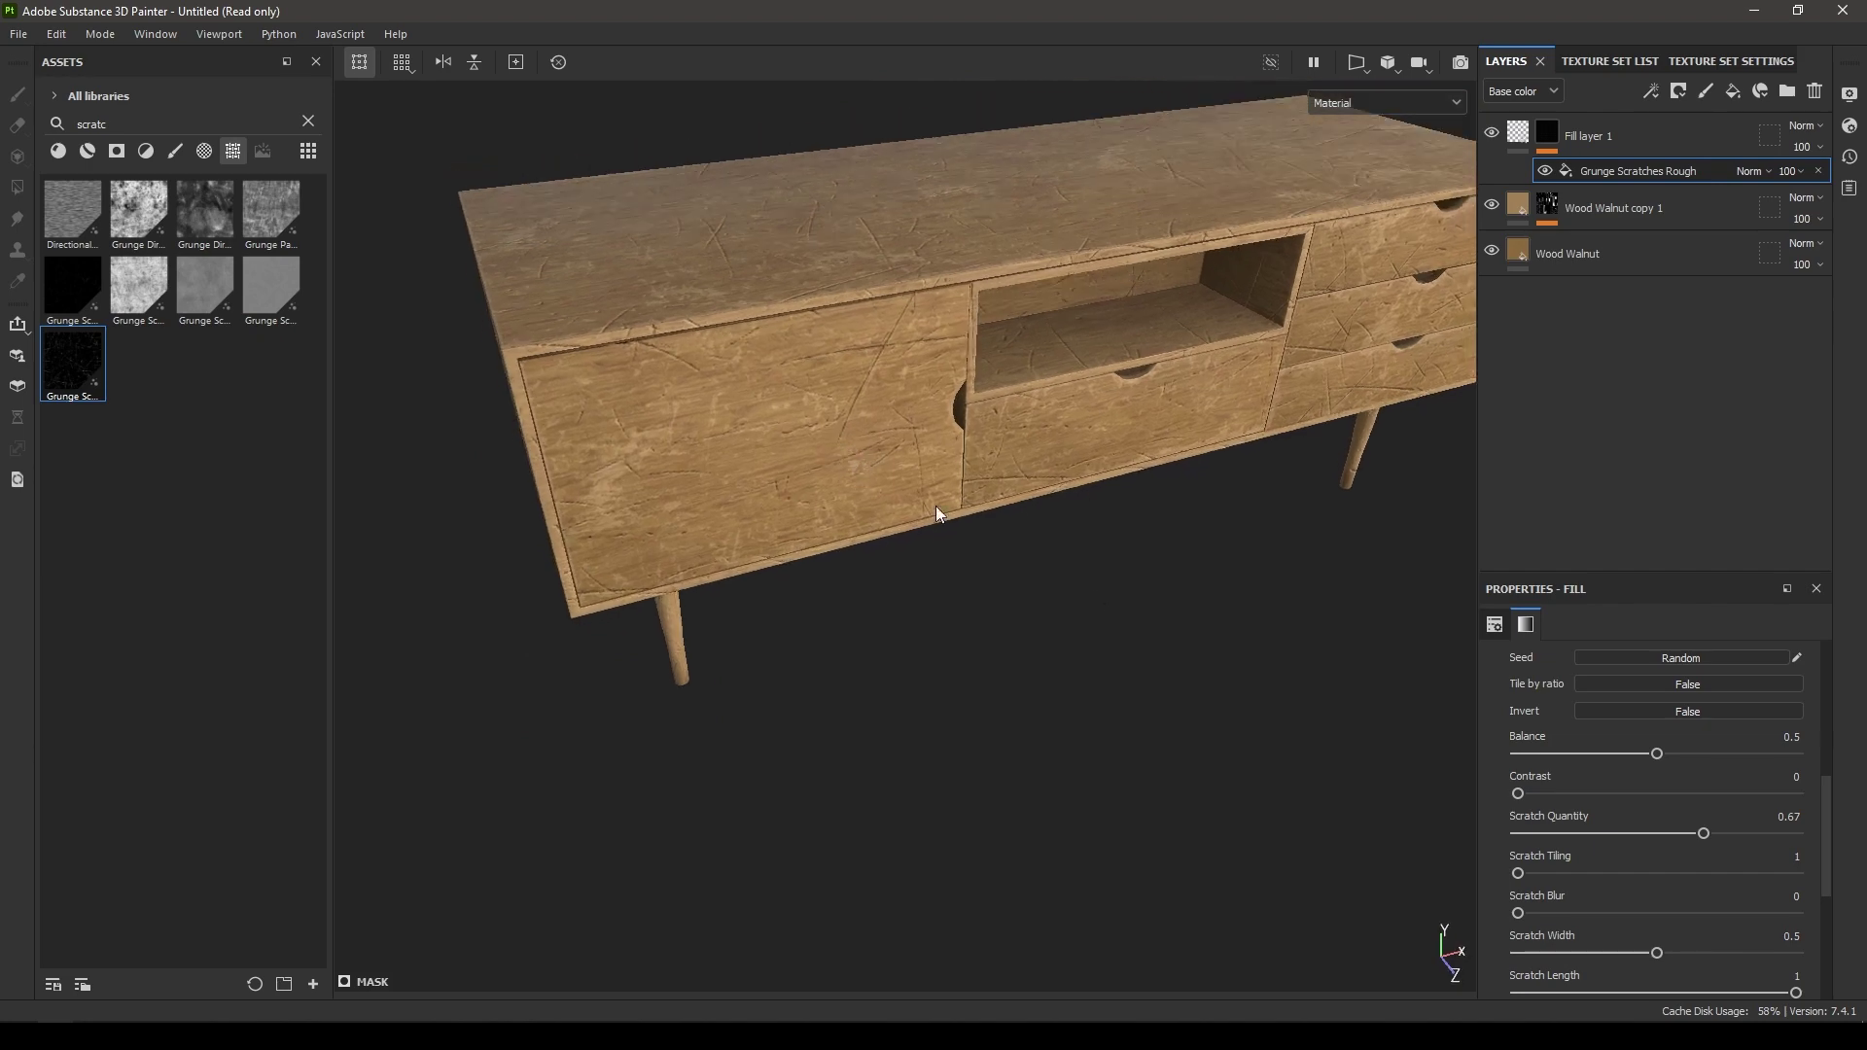
scroll(1602, 866, "down", 4)
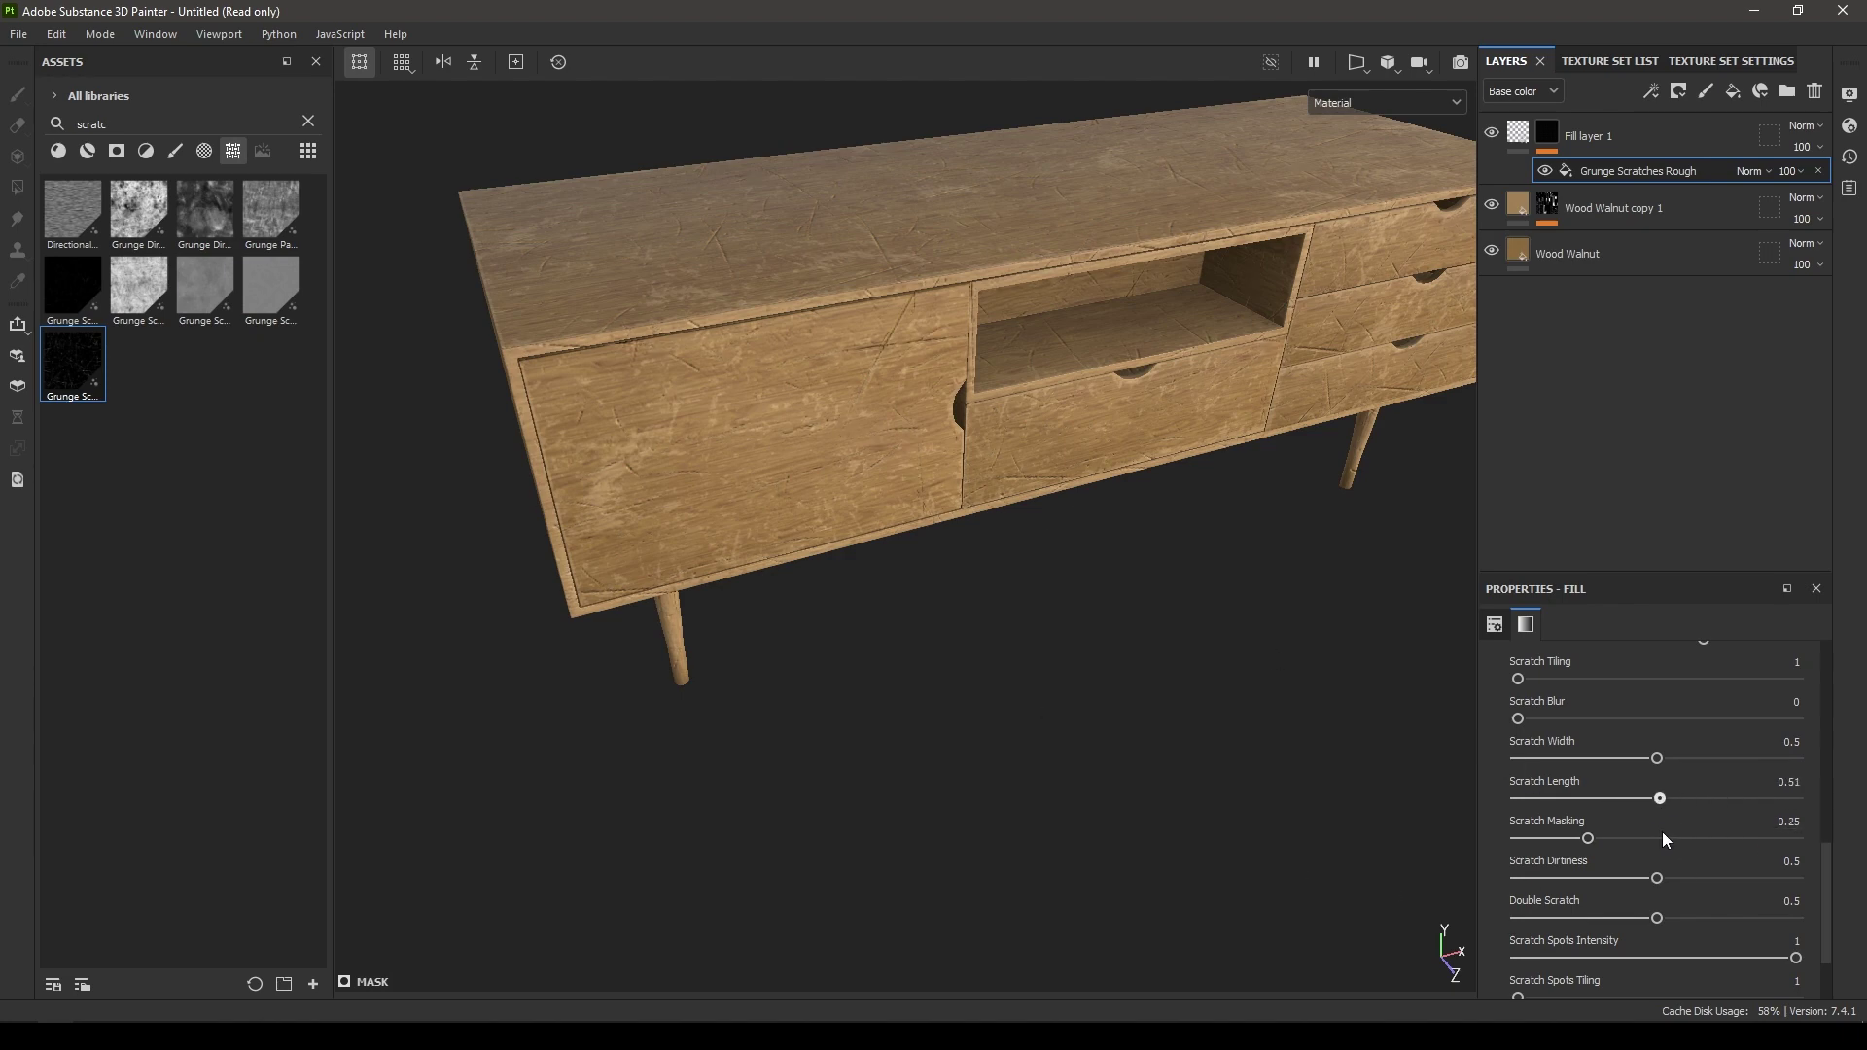
left_click_drag(1665, 840, 1668, 834)
Step: Inspect the scratches on the cabinet's top, door, drawer fronts and open compartment from several angles
left_click_drag(718, 852, 925, 859, "alt")
right_click_drag(925, 859, 951, 854, "alt")
left_click_drag(951, 854, 862, 855, "alt")
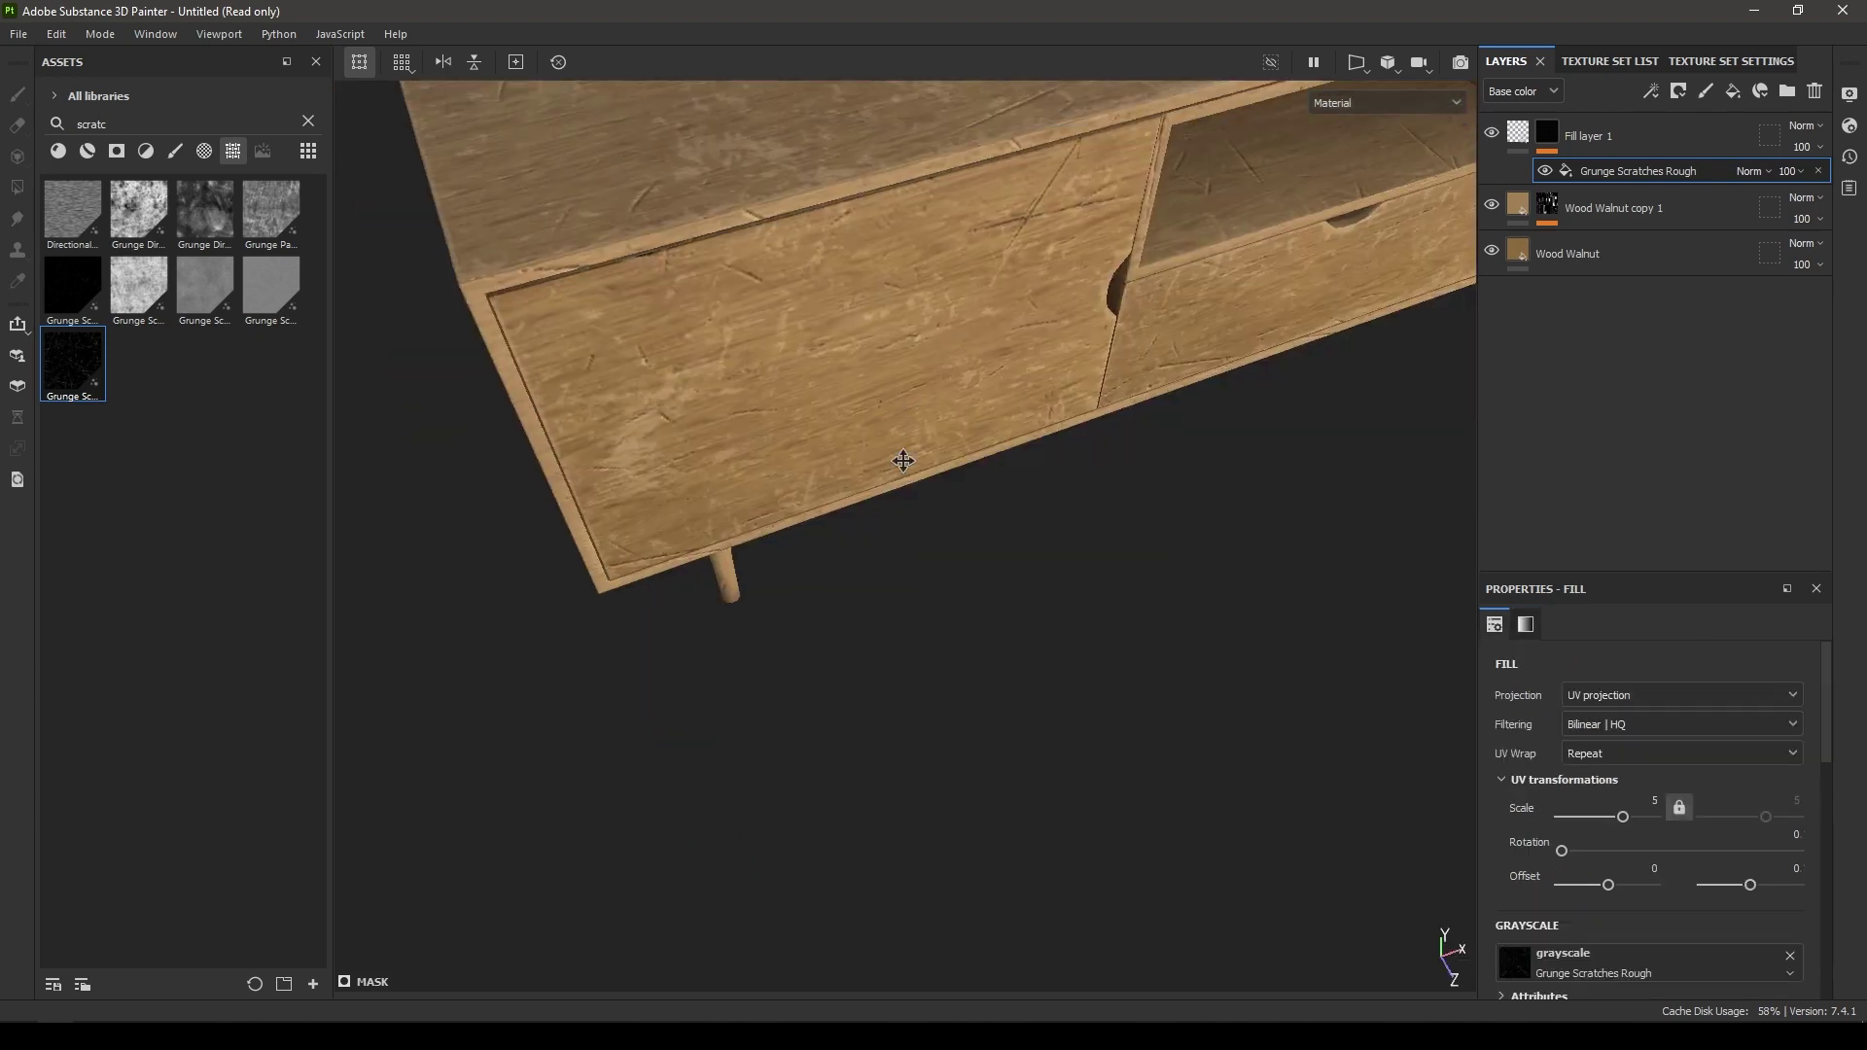
middle_click_drag(903, 461, 909, 651, "alt")
right_click_drag(910, 652, 778, 389, "alt")
left_click_drag(886, 366, 919, 506, "alt")
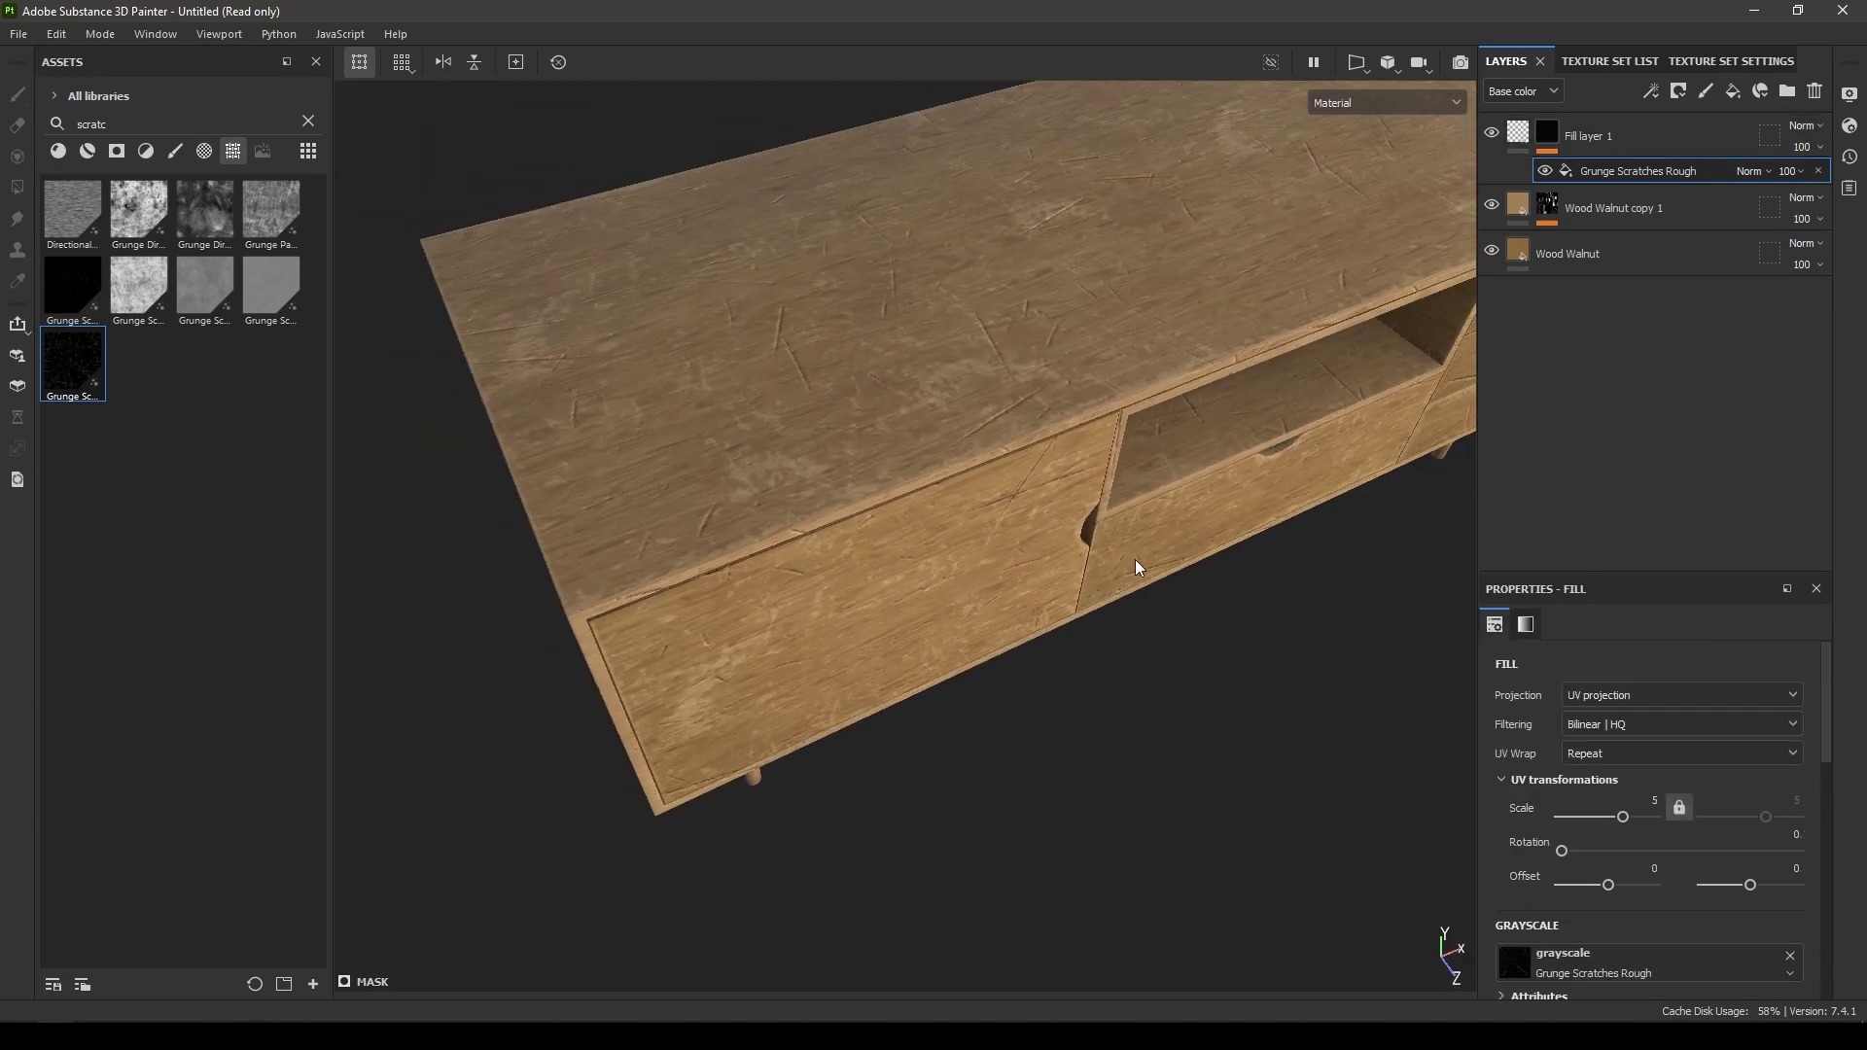
right_click_drag(1138, 568, 1038, 451, "alt")
mouse_move(1038, 450)
left_mouse_down("alt")
mouse_move(1159, 438)
mouse_move(1046, 448)
left_mouse_up("alt")
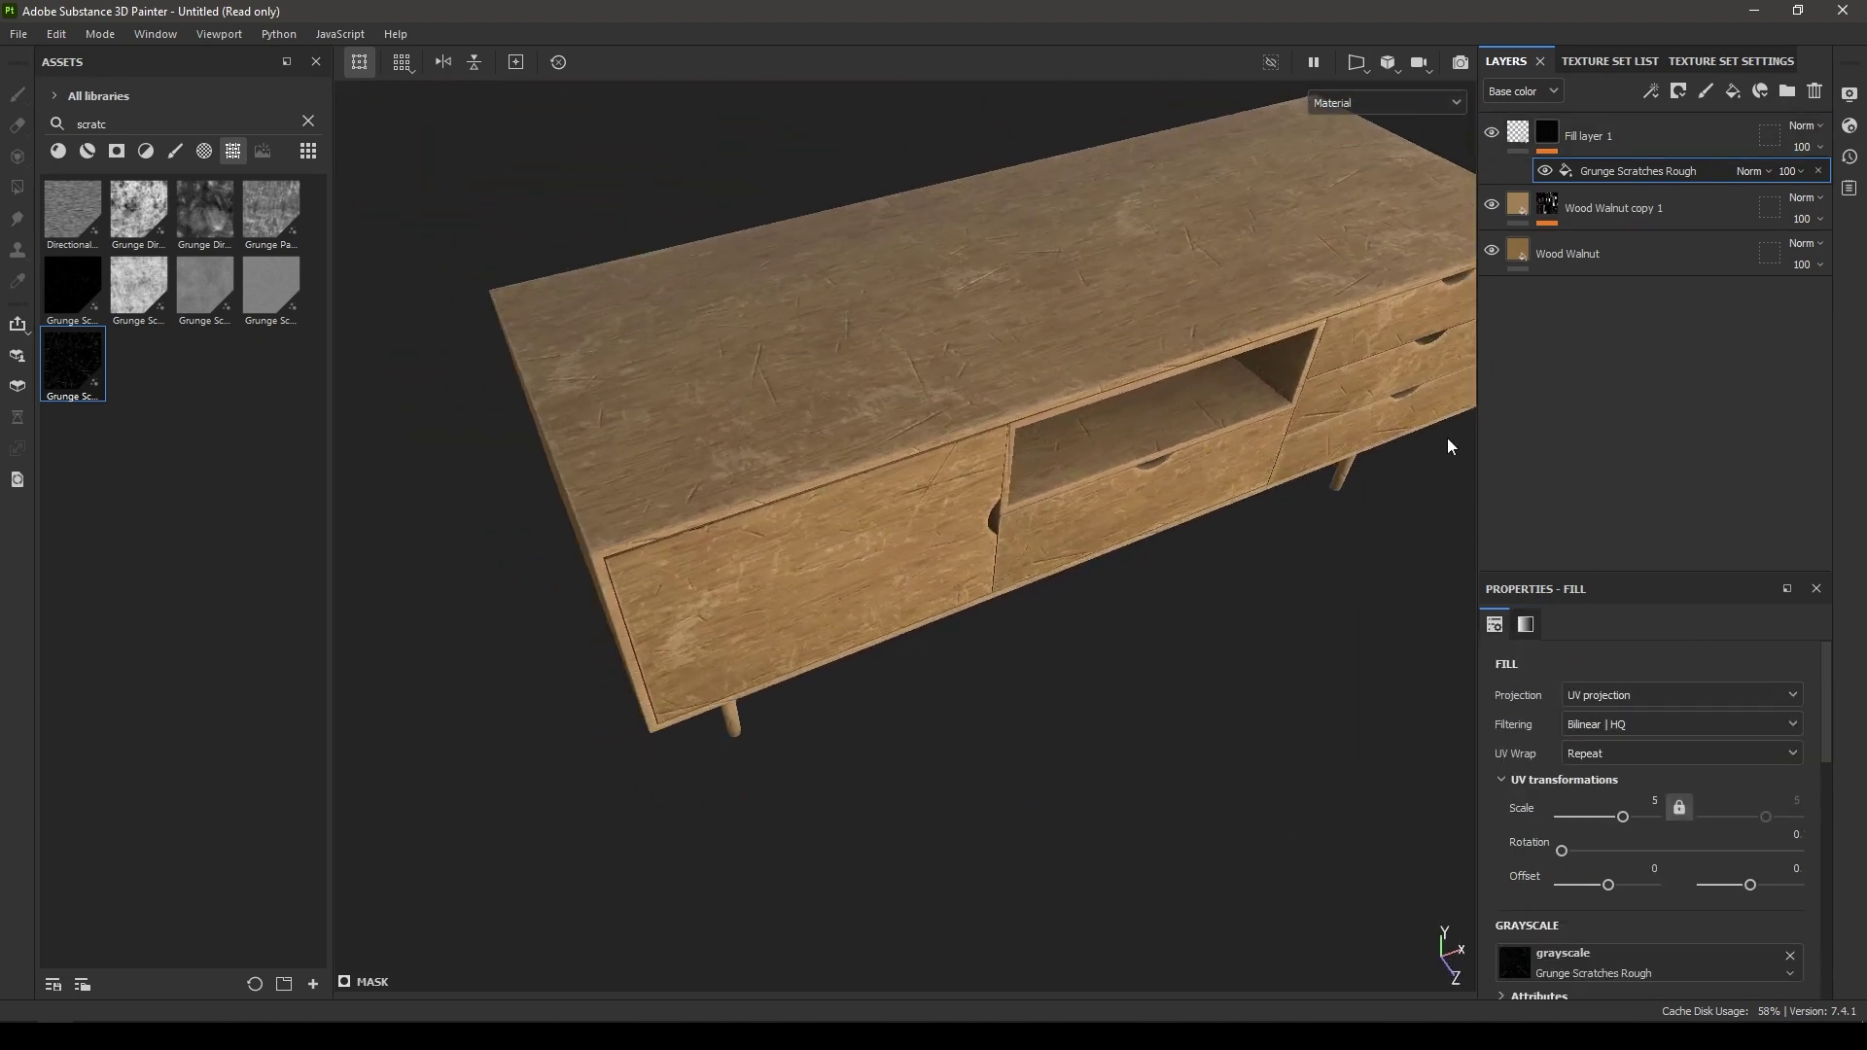
left_click_drag(1448, 446, 975, 633, "alt")
left_click_drag(988, 551, 866, 521, "alt")
middle_click_drag(866, 521, 895, 404, "alt")
left_click_drag(894, 405, 836, 398, "alt")
right_click_drag(837, 399, 1147, 360, "alt")
middle_click_drag(1147, 360, 1066, 491, "alt")
left_click_drag(1066, 491, 855, 470, "alt")
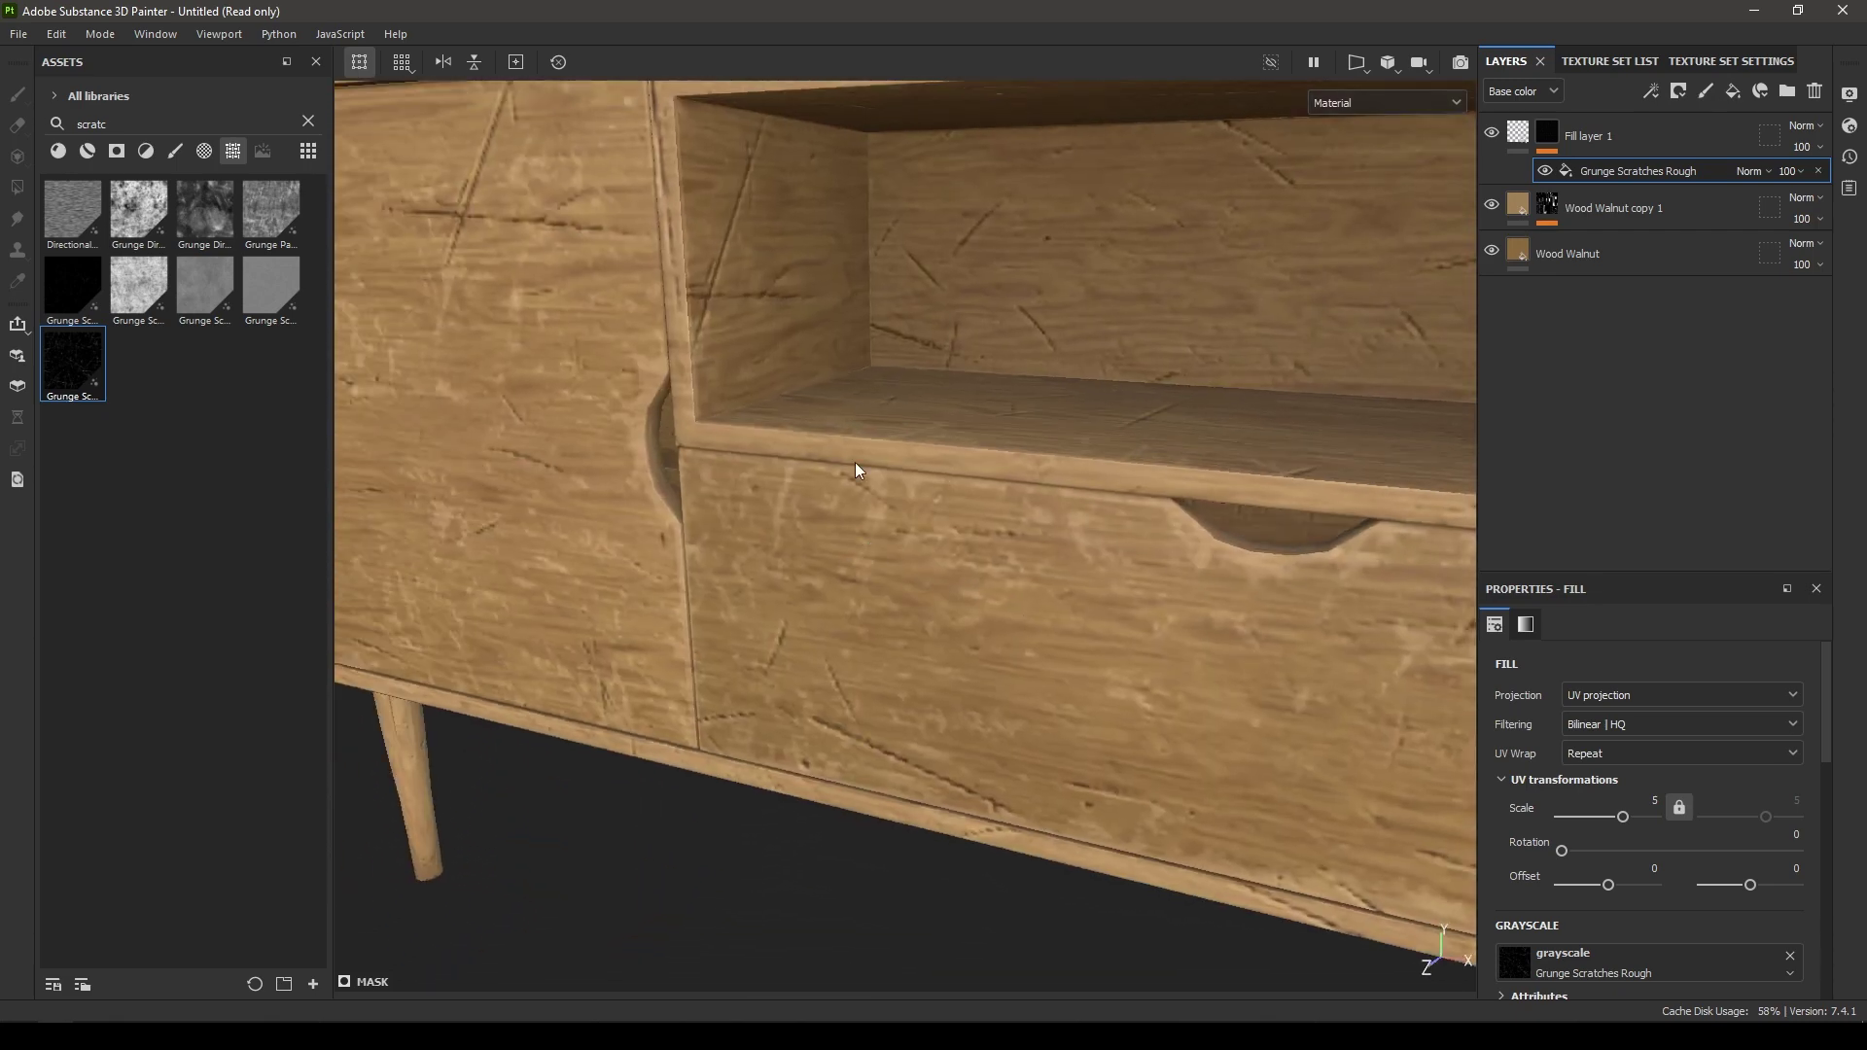
left_click_drag(974, 479, 1089, 418, "alt")
right_click_drag(1089, 418, 957, 205, "alt")
middle_click_drag(957, 205, 766, 304, "alt")
left_click_drag(766, 304, 901, 399, "alt")
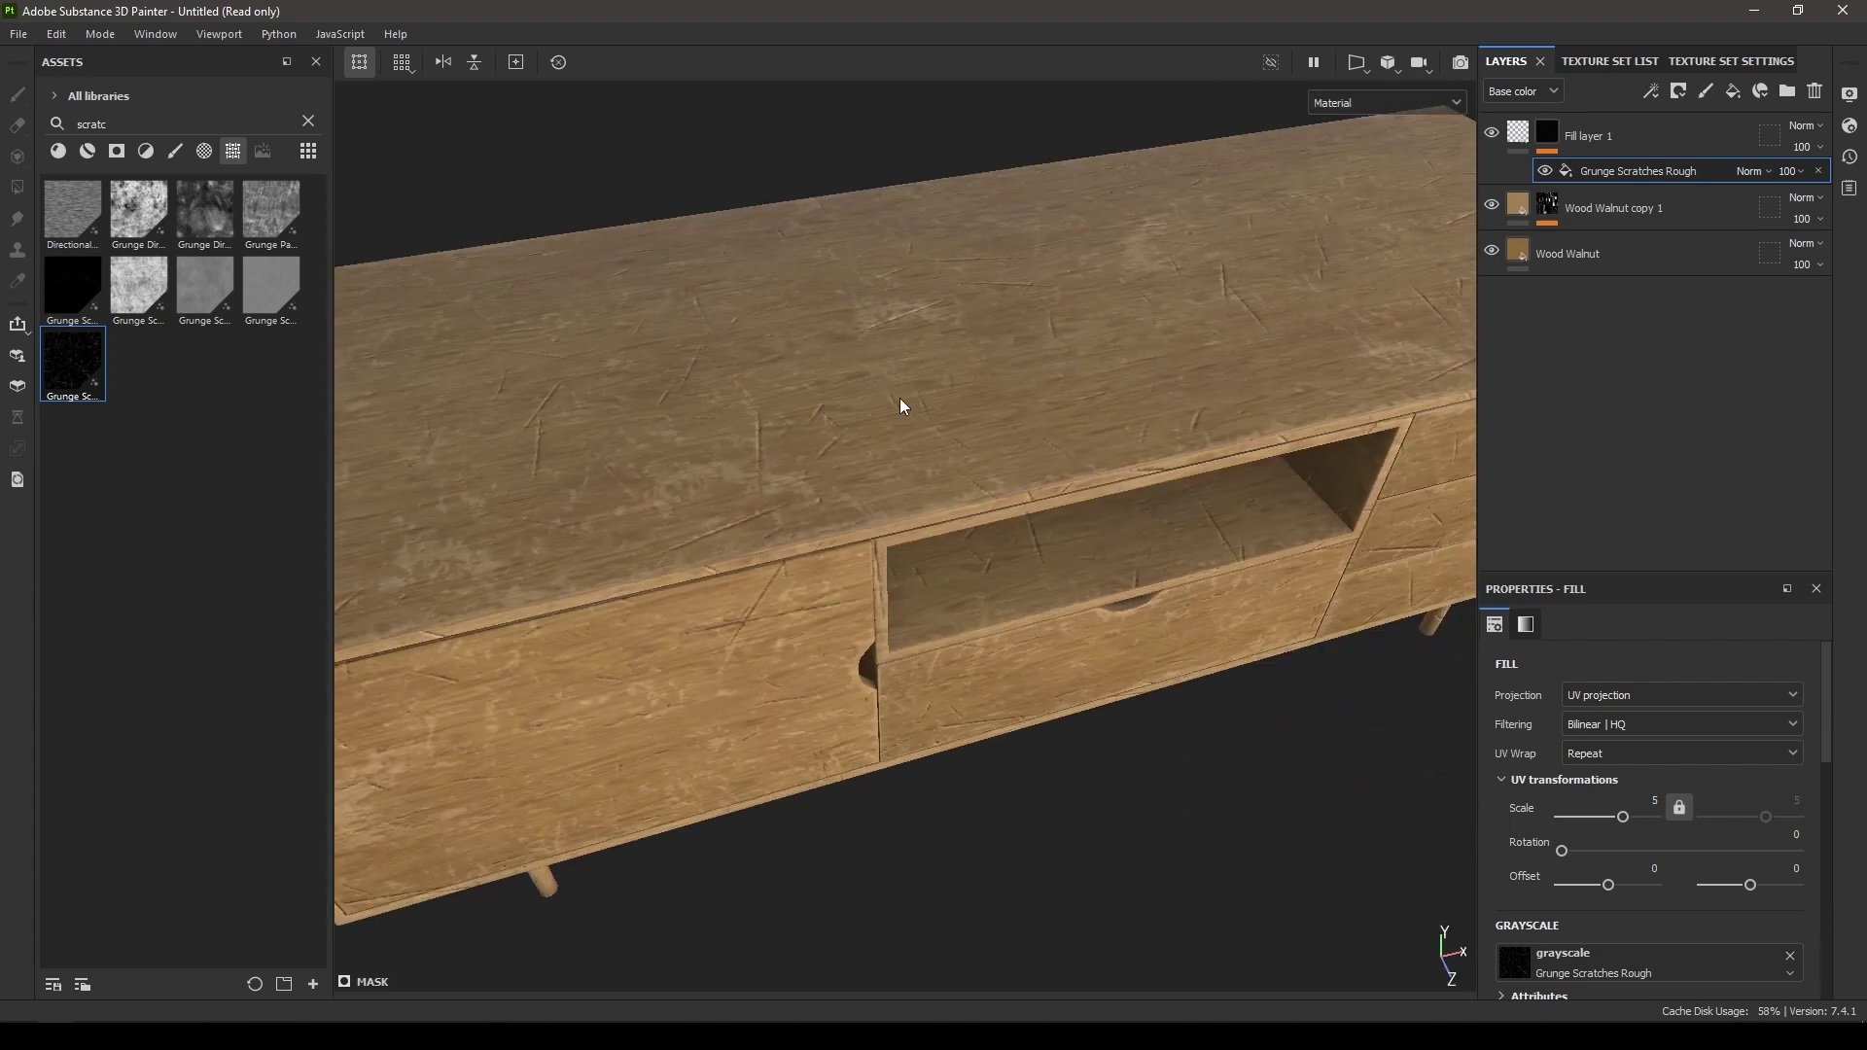
right_click_drag(900, 399, 820, 383, "alt")
left_click_drag(819, 393, 982, 340, "alt")
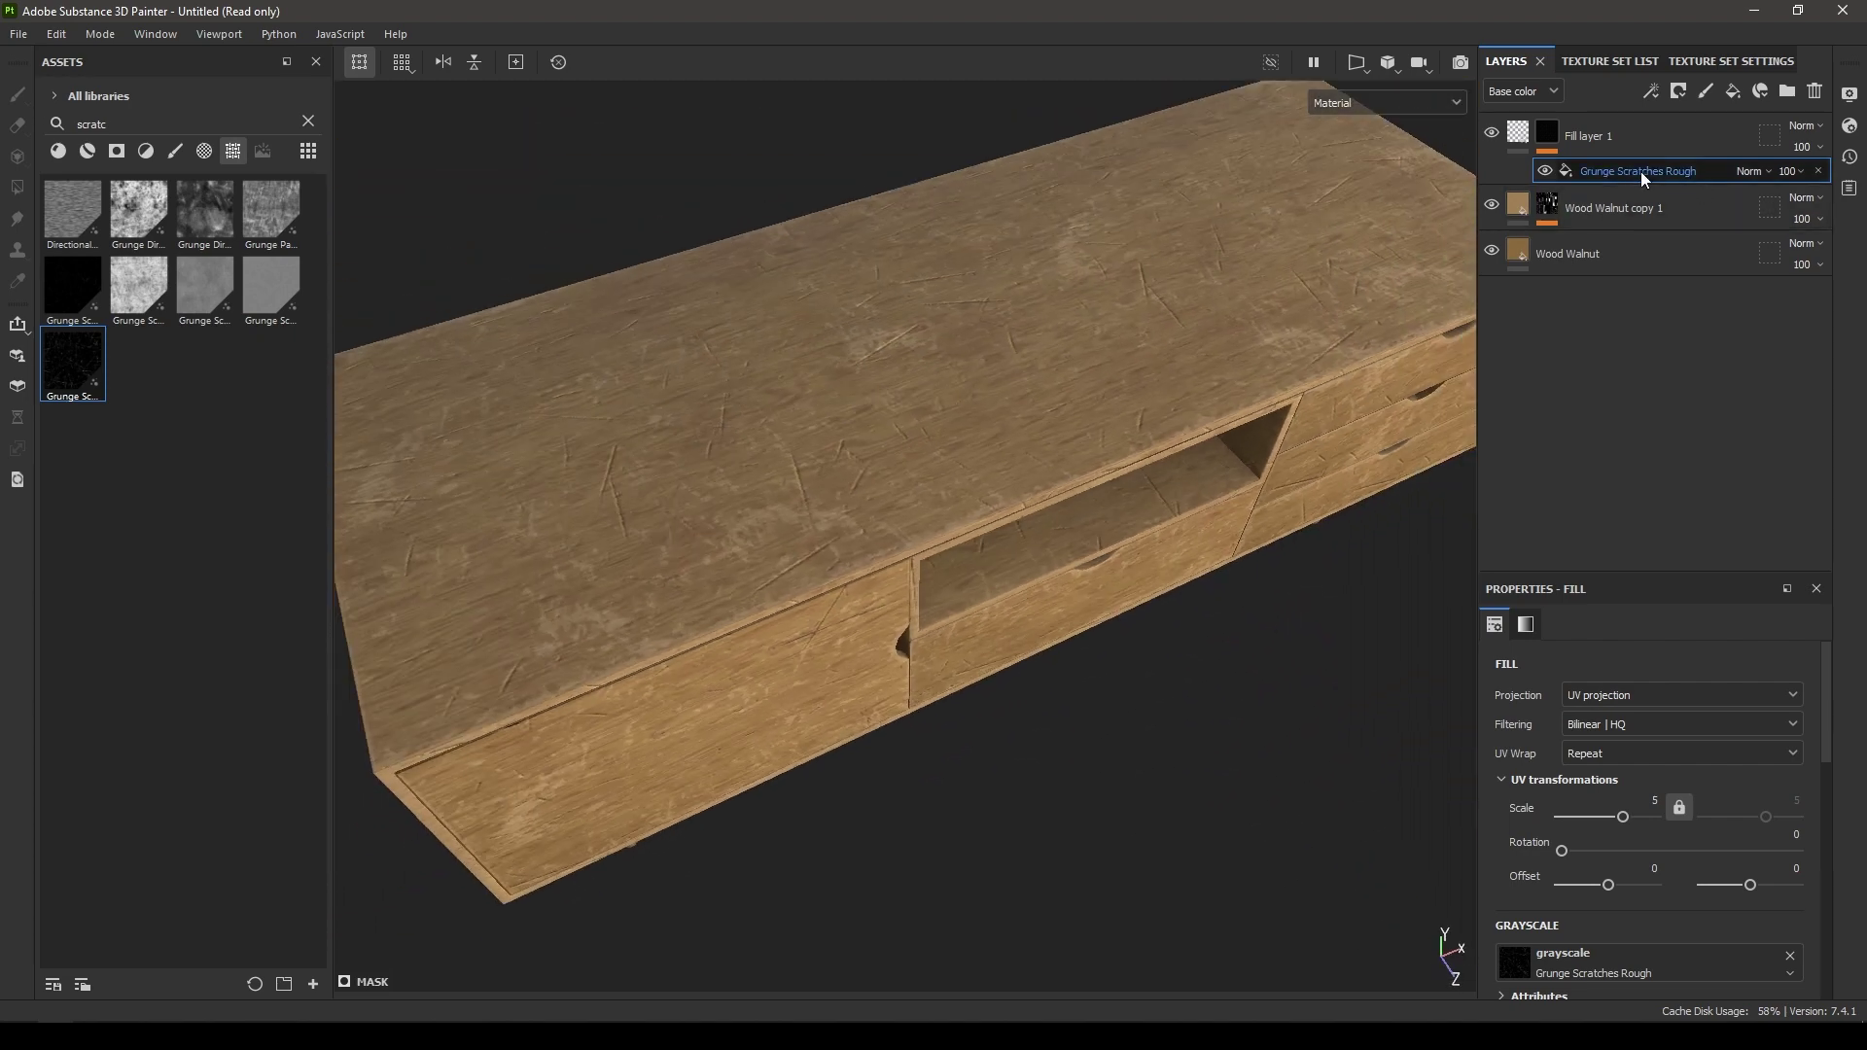
Step: Add a paint effect above the Grunge Scratches Rough fill in the mask of Fill layer 1
right_click(1599, 170)
right_click(1573, 167)
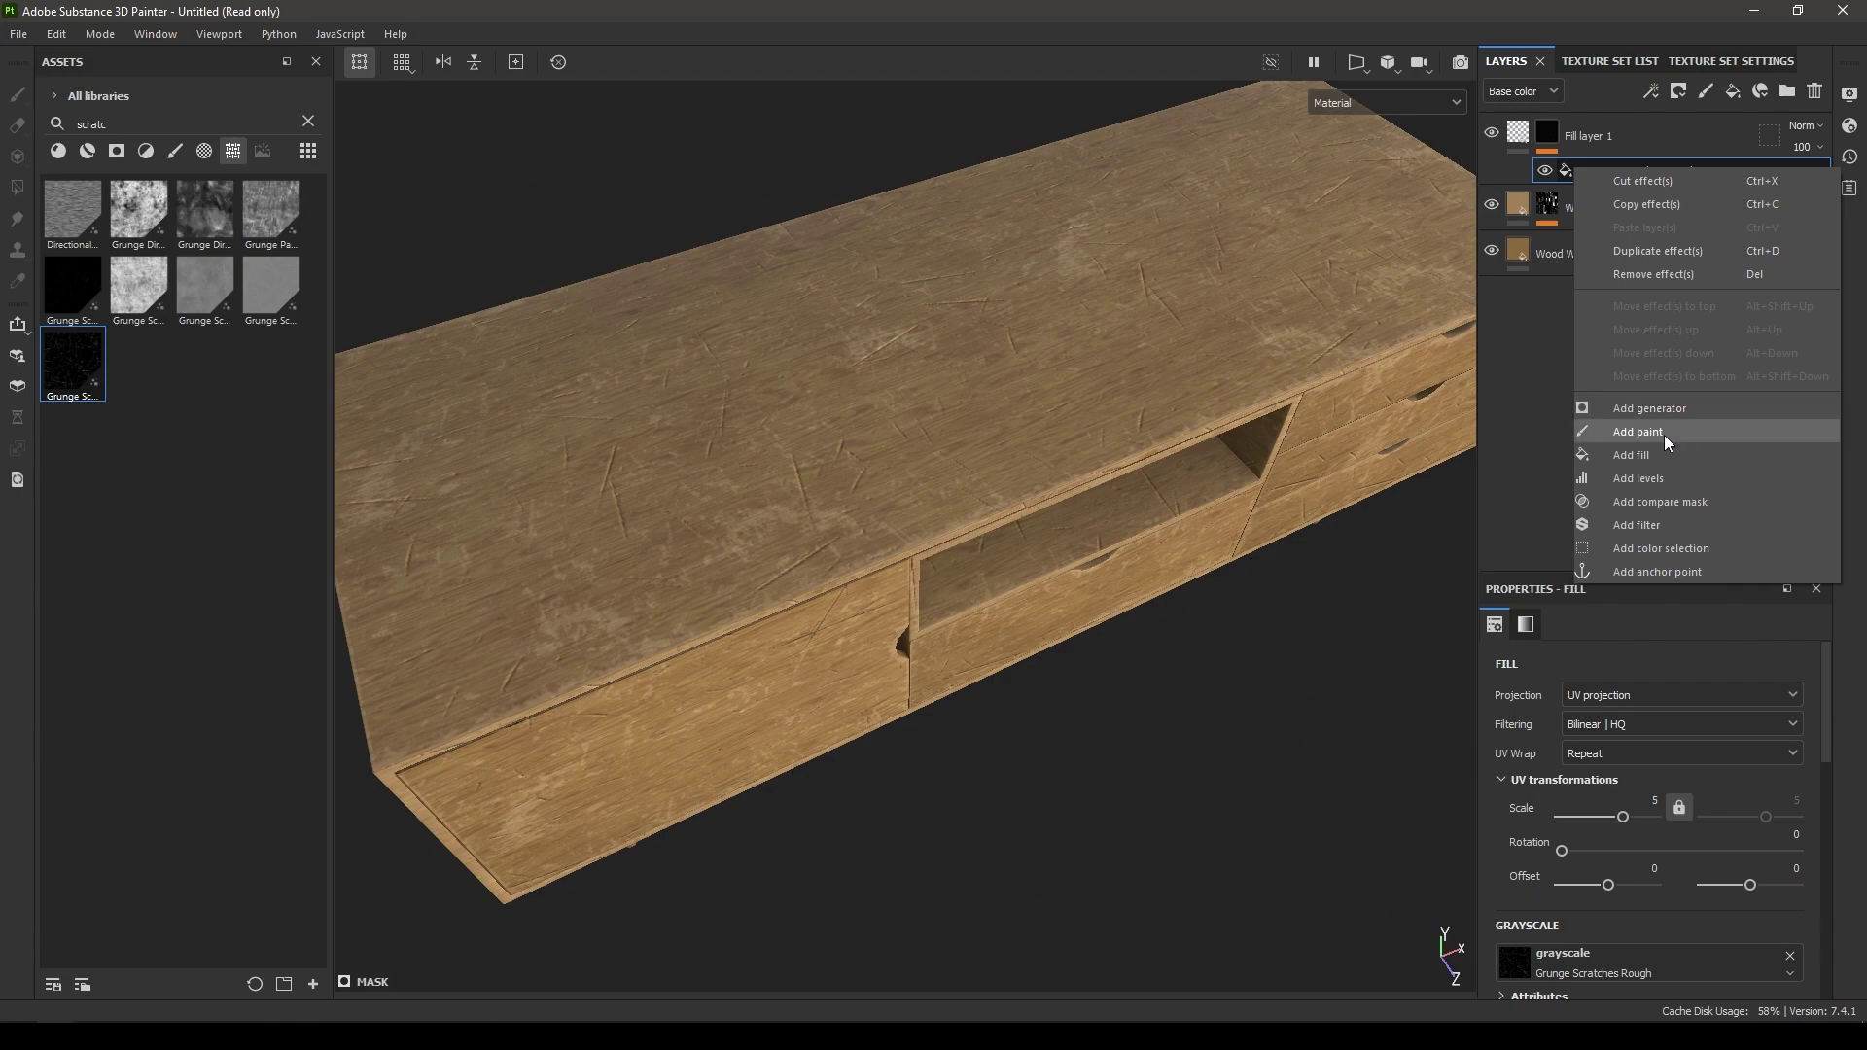
left_click(1665, 434)
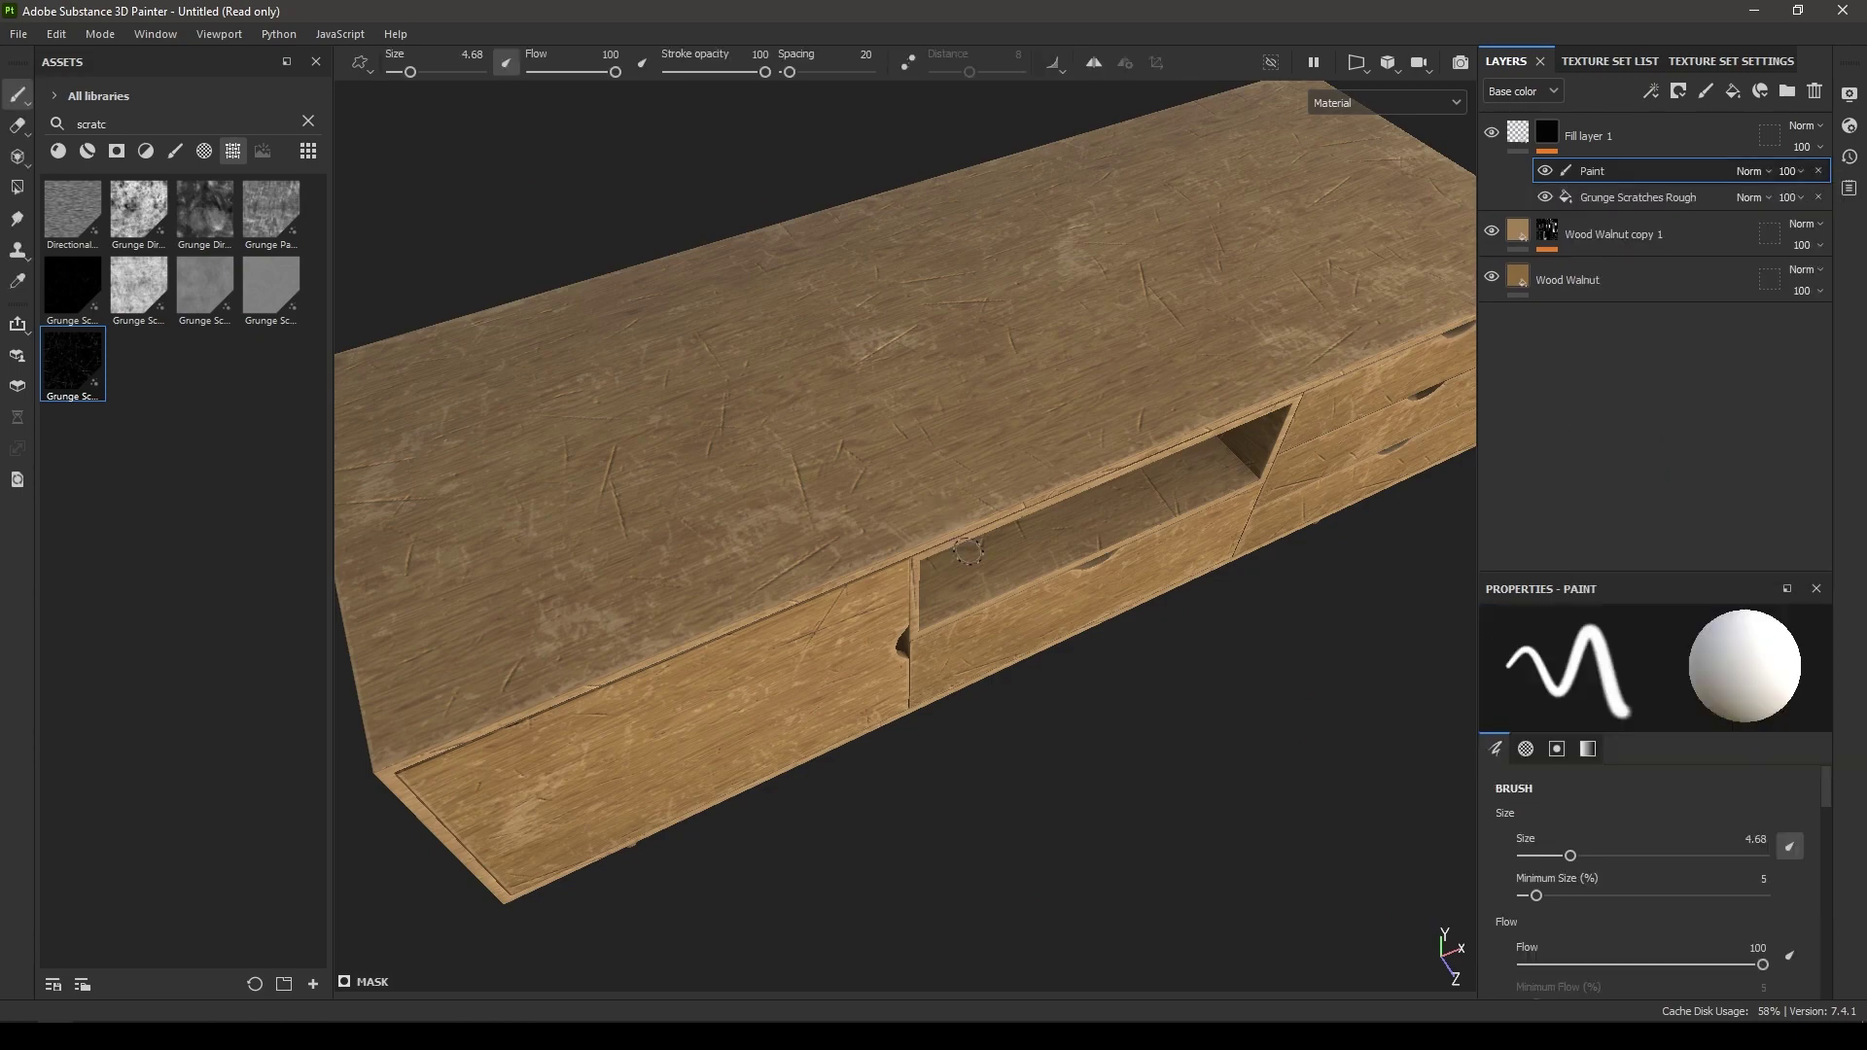
Step: Try a white brush stroke on the inner side wall of the open compartment and undo it
left_click_drag(969, 551, 905, 418, "alt")
right_click_drag(905, 418, 1011, 671, "alt")
left_click_drag(1011, 671, 964, 695, "alt")
middle_click_drag(965, 696, 969, 740, "alt")
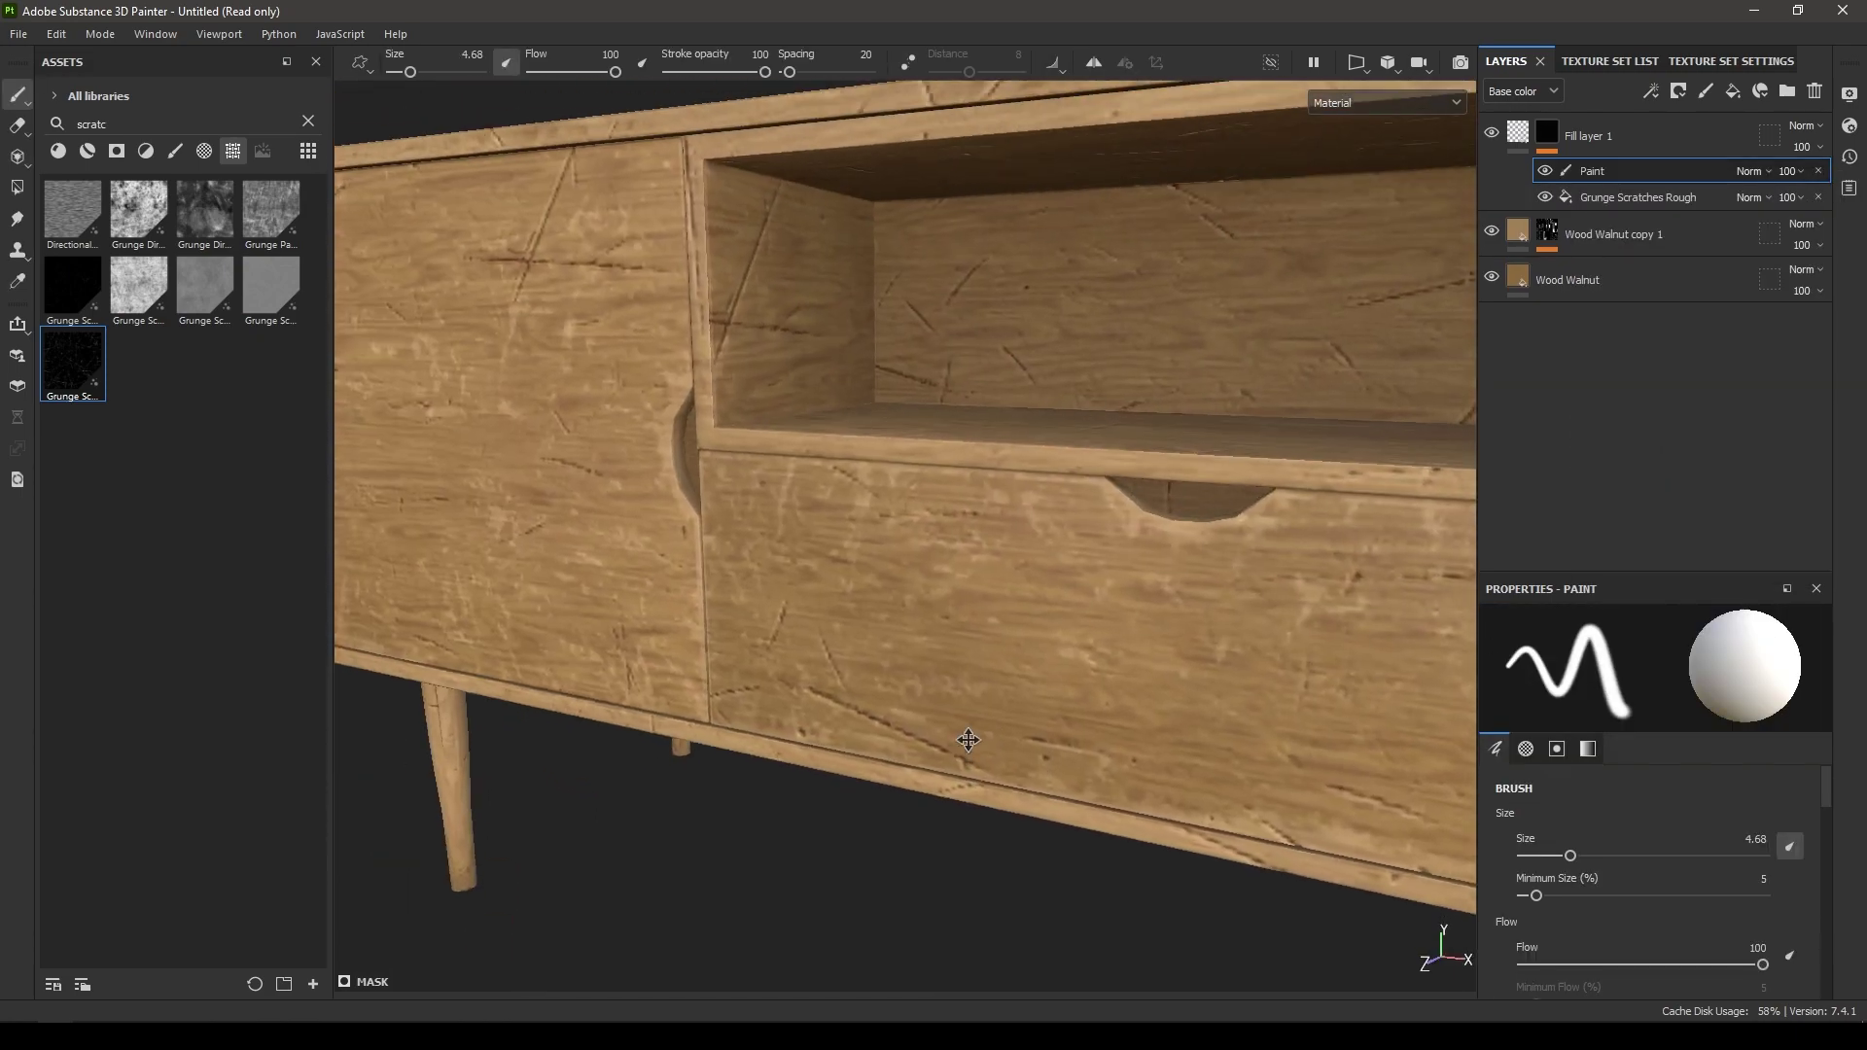
left_click_drag(968, 740, 958, 792, "alt")
middle_click_drag(899, 492, 925, 659, "alt")
mouse_move(825, 452)
left_mouse_down()
mouse_move(818, 414)
mouse_move(890, 416)
left_mouse_up()
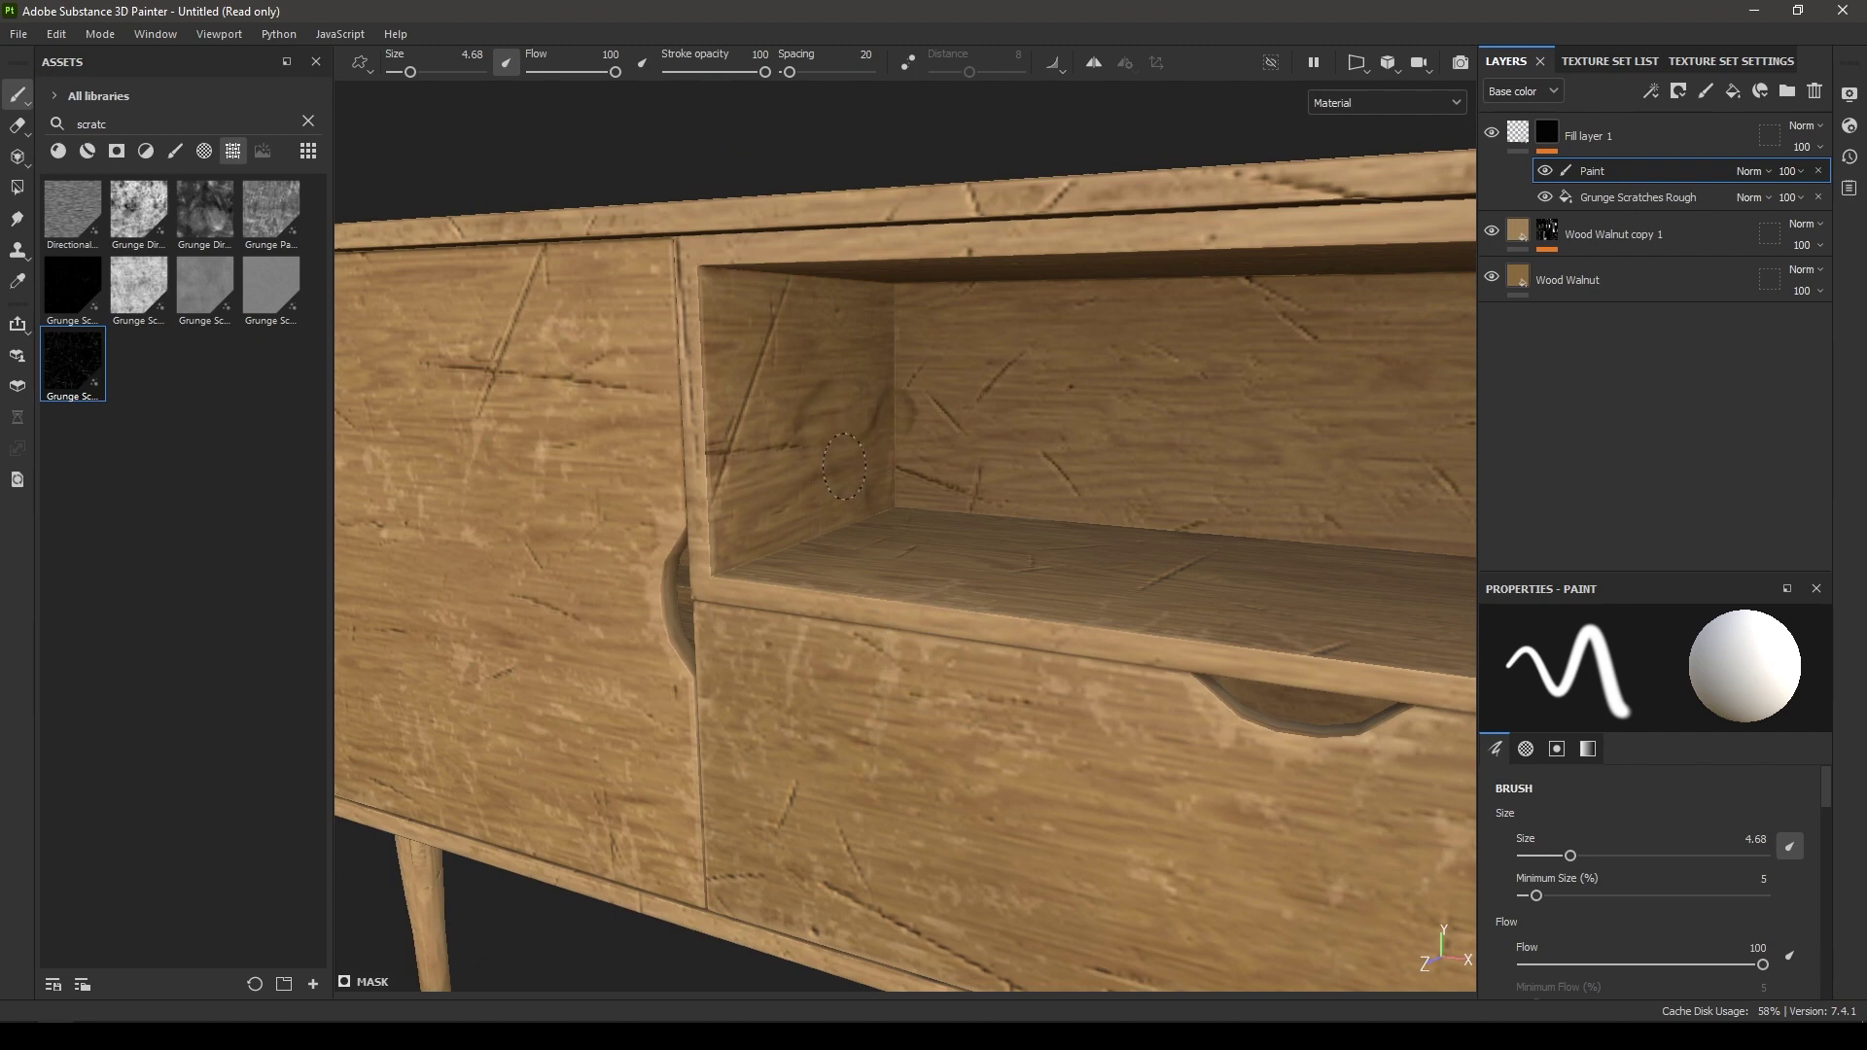
scroll(844, 467, "up", 2)
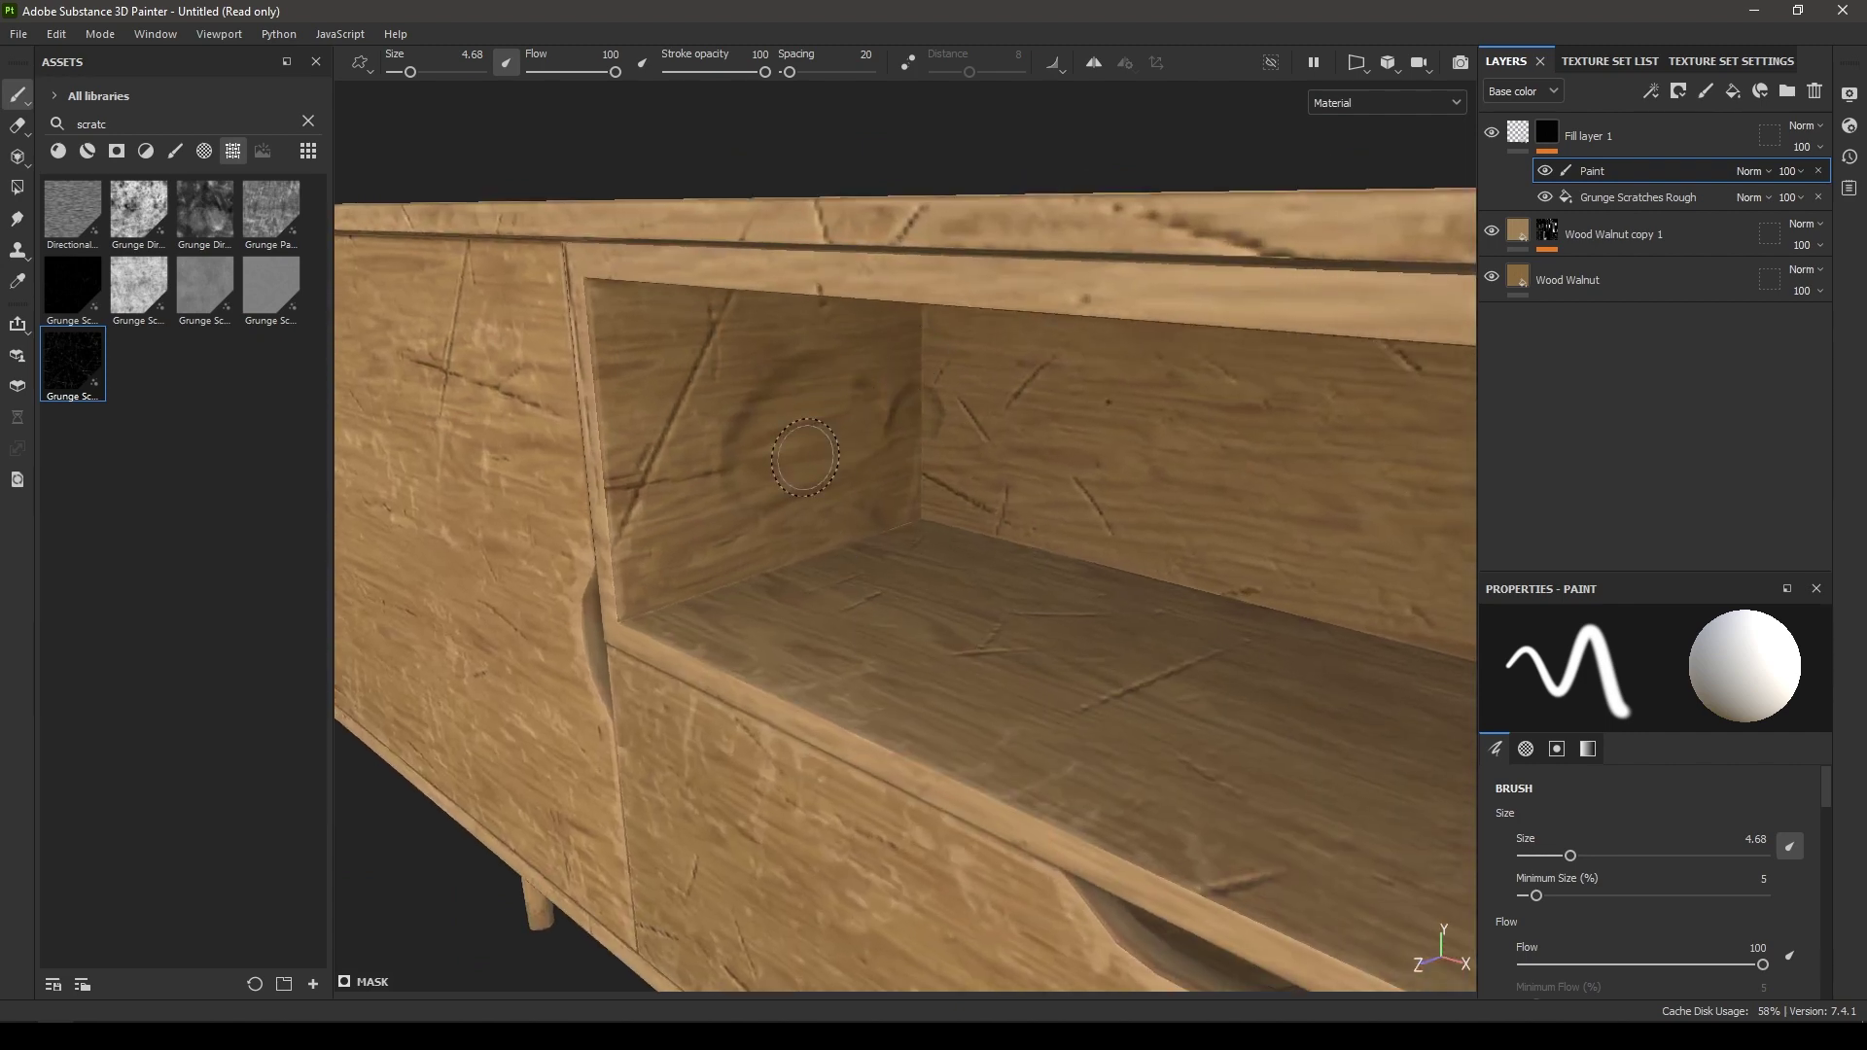
left_click_drag(805, 457, 885, 419, "alt")
key("ctrl+z")
Step: Paint out the scratches on the inner walls of the open compartment with a black brush of size 6.58
right_click_drag(1419, 605, 1441, 605, "ctrl")
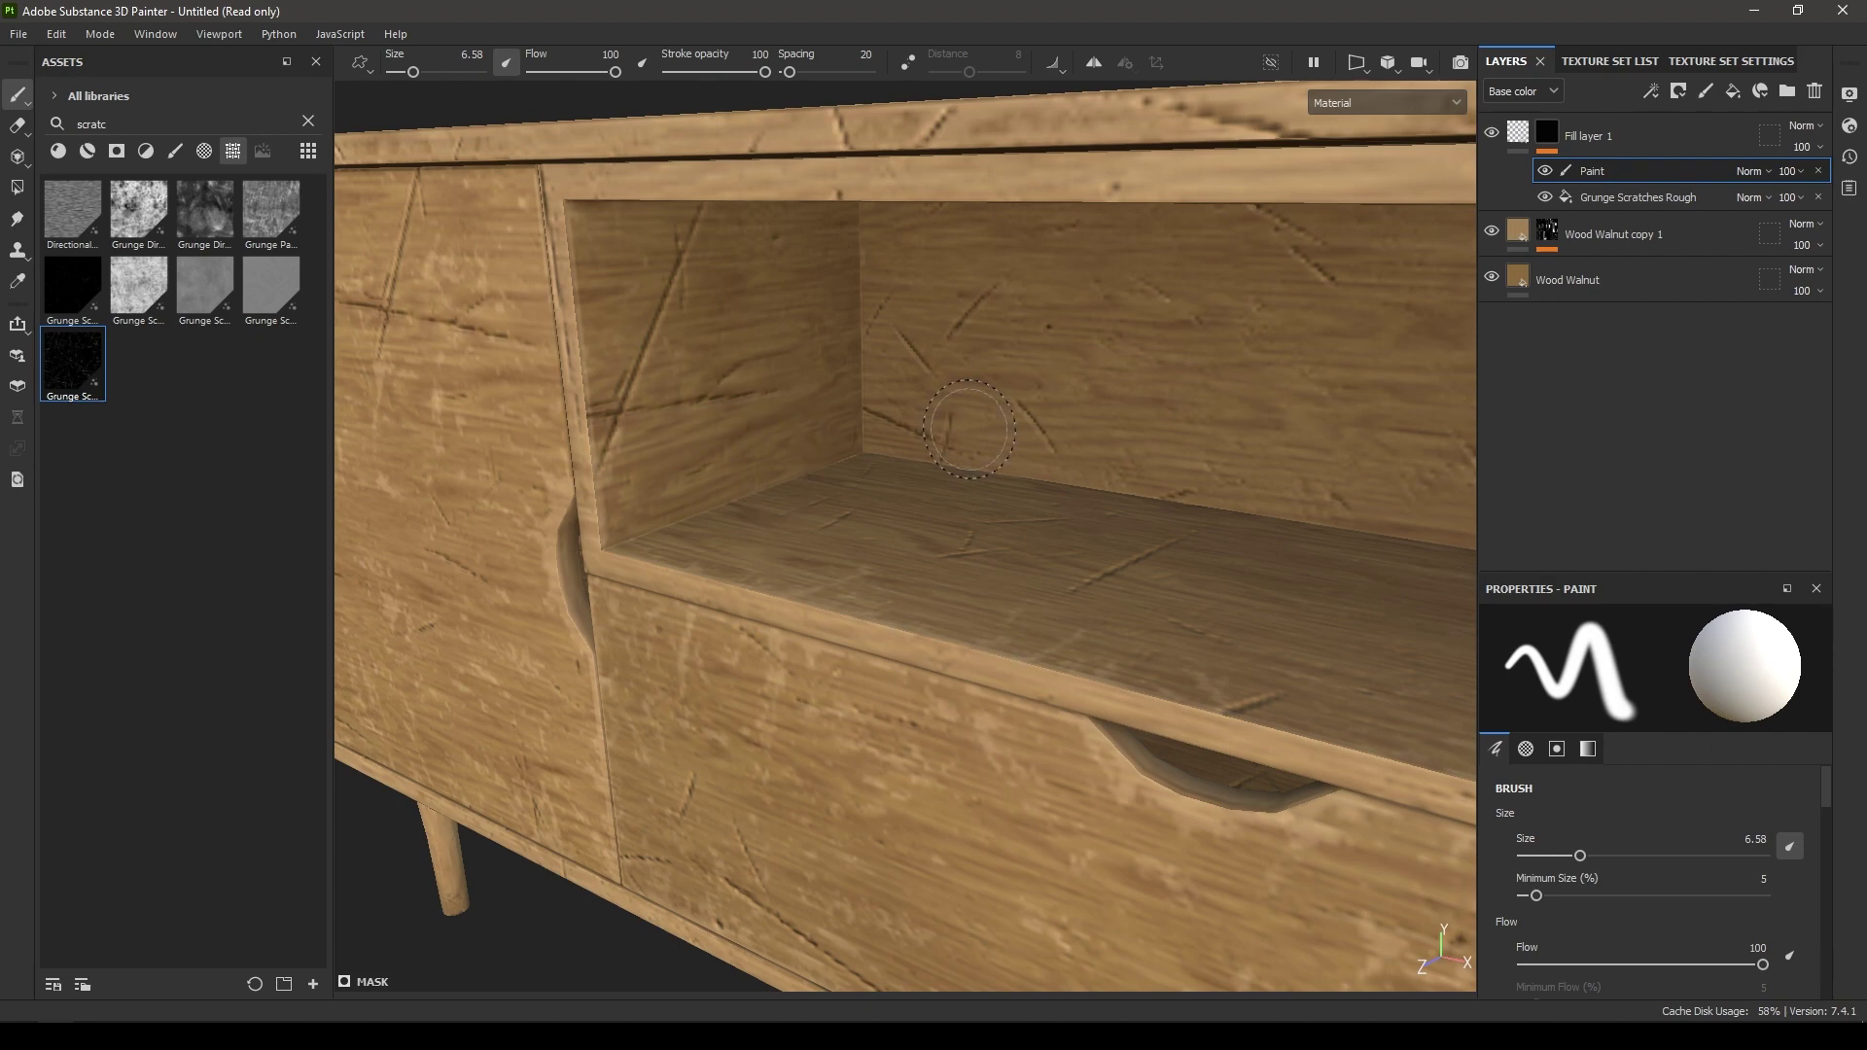
key("x")
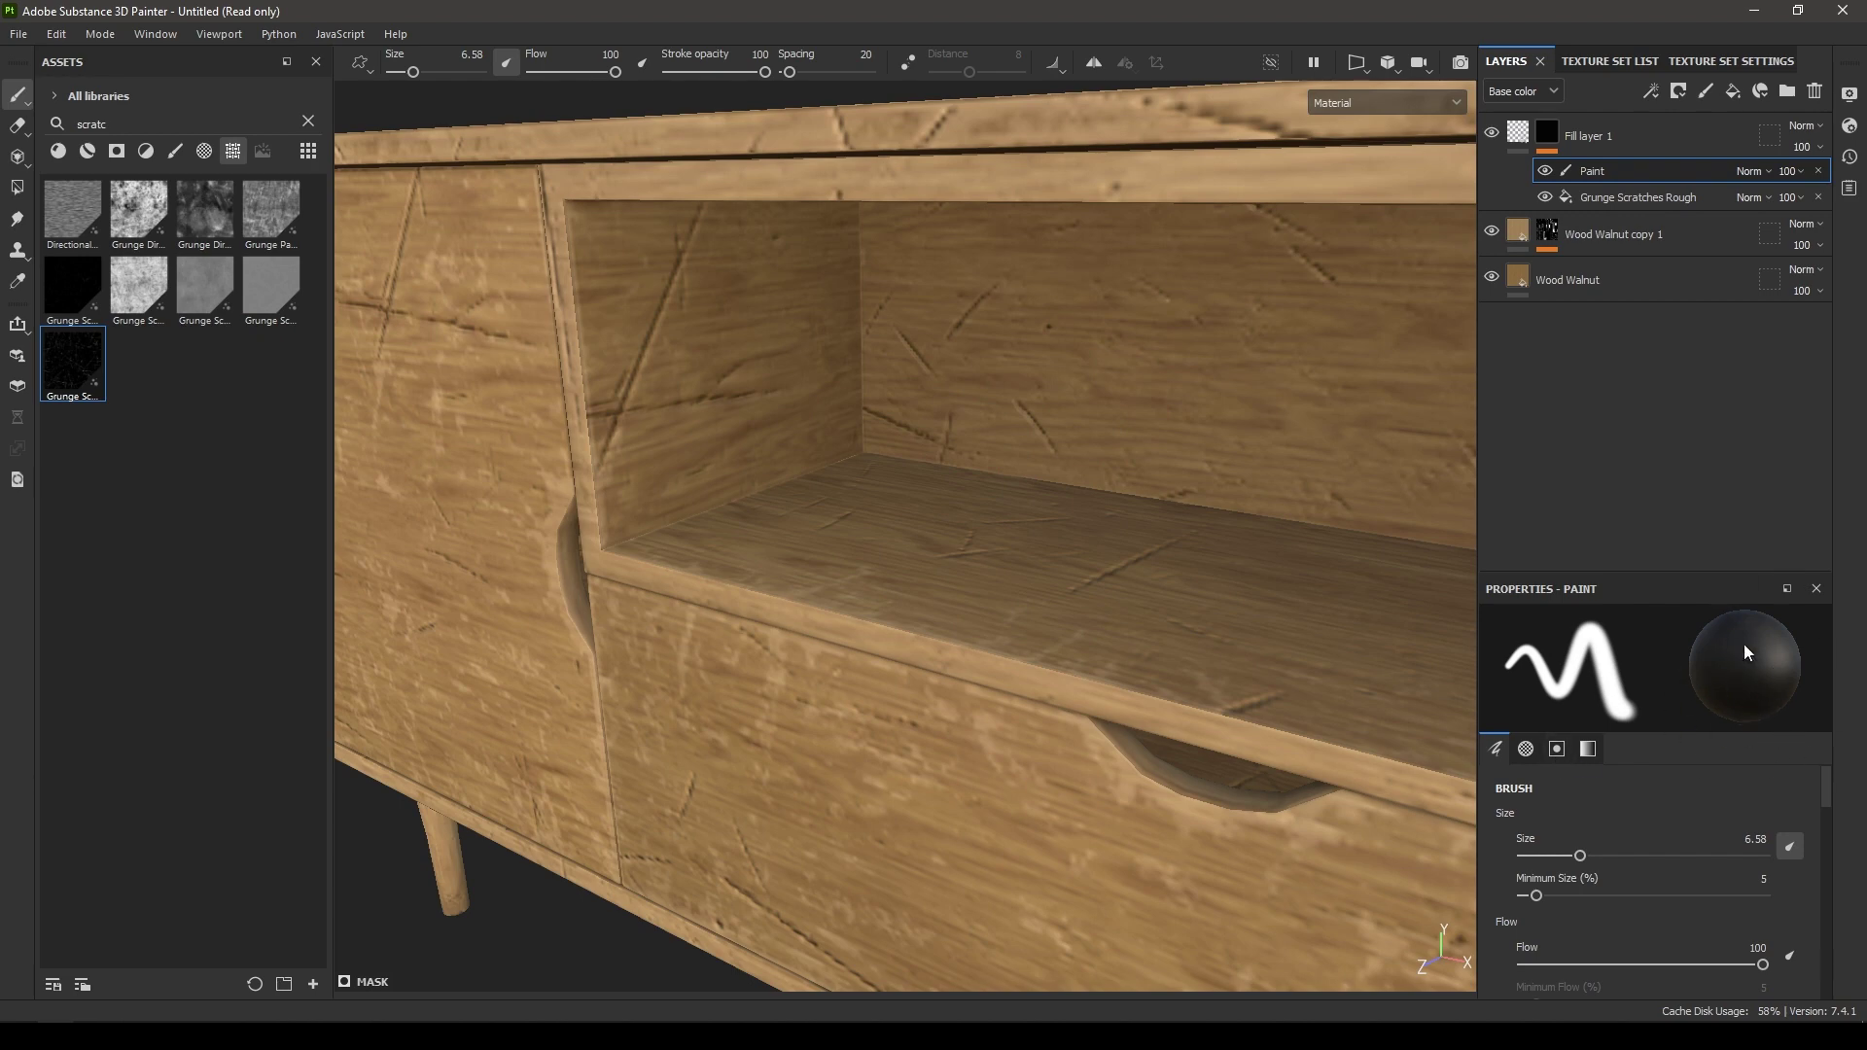
left_click_drag(797, 317, 700, 350, "alt")
mouse_move(701, 350)
right_mouse_down("alt")
mouse_move(742, 434)
mouse_move(722, 494)
mouse_move(739, 510)
right_mouse_up("alt")
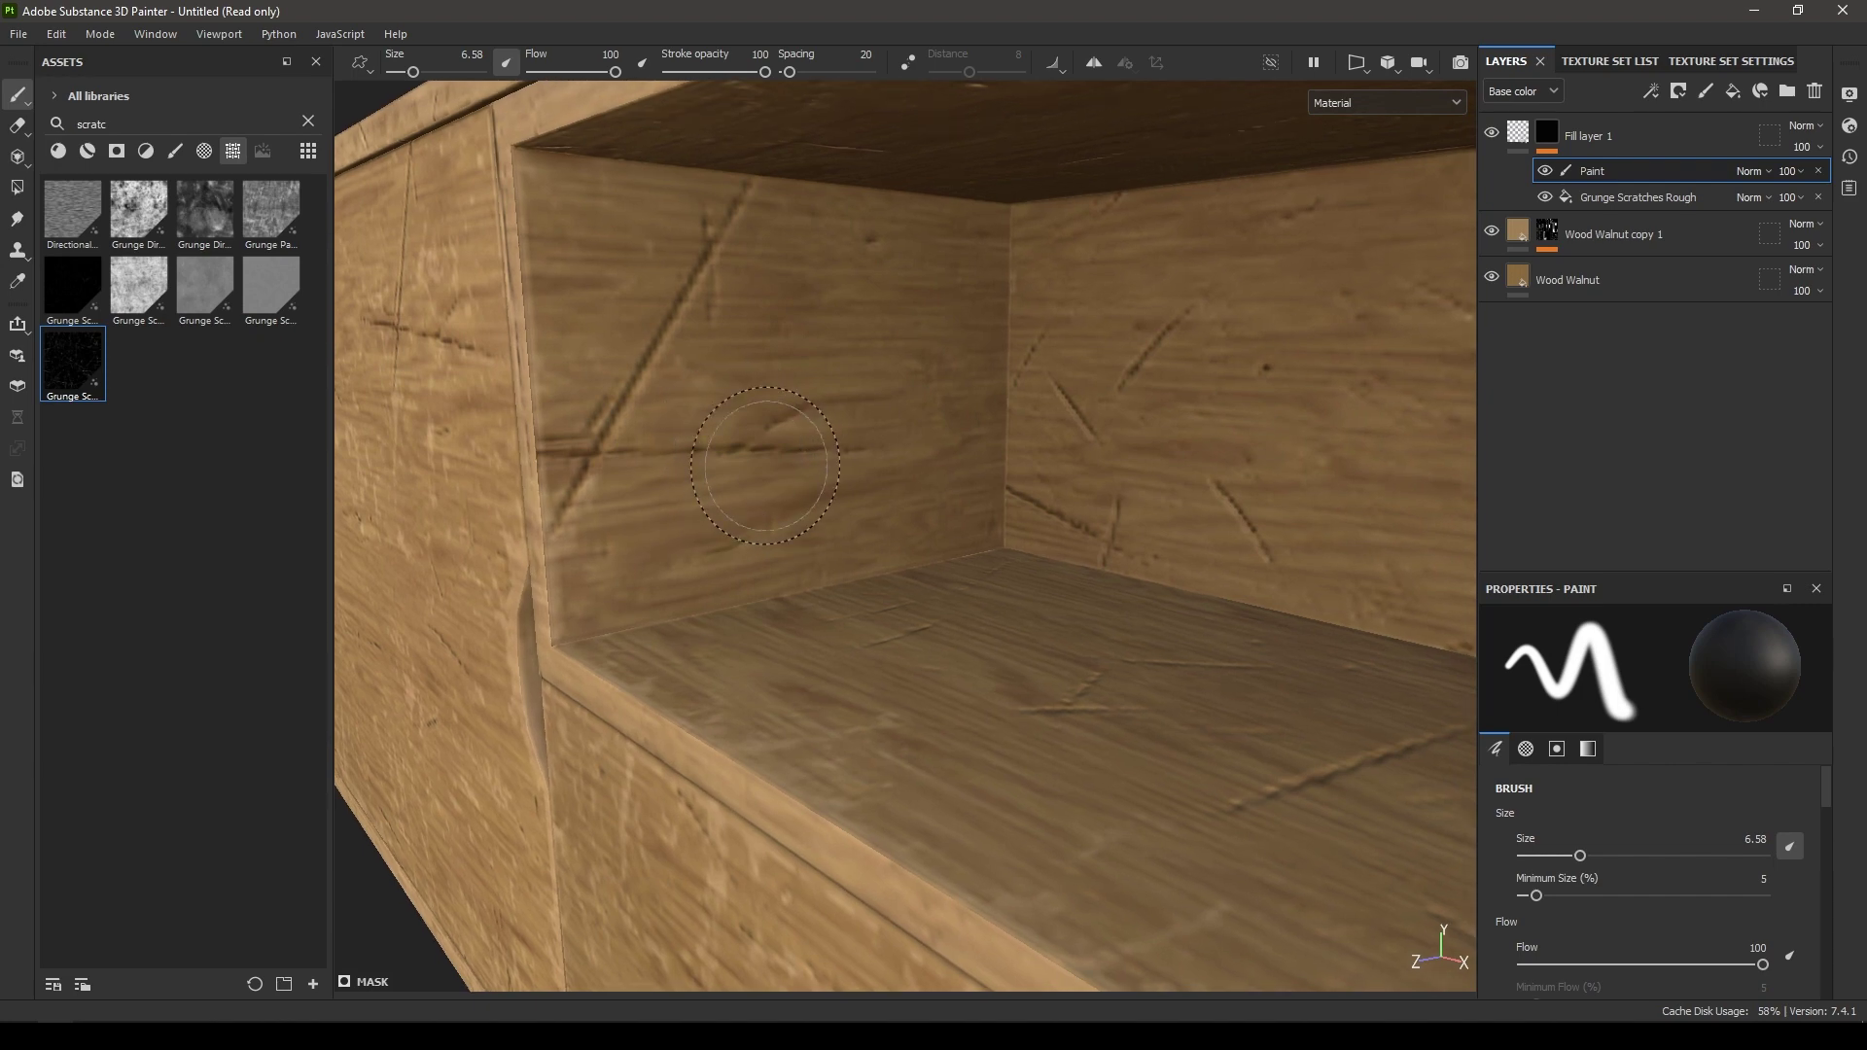
mouse_move(765, 465)
left_mouse_down()
mouse_move(787, 457)
mouse_move(681, 398)
mouse_move(704, 321)
mouse_move(622, 496)
mouse_move(899, 487)
mouse_move(963, 438)
mouse_move(1059, 528)
mouse_move(1081, 326)
mouse_move(1046, 364)
left_mouse_up()
left_click_drag(1055, 467, 1254, 486, "alt")
middle_click_drag(1254, 486, 875, 521, "alt")
right_click_drag(875, 521, 860, 471, "alt")
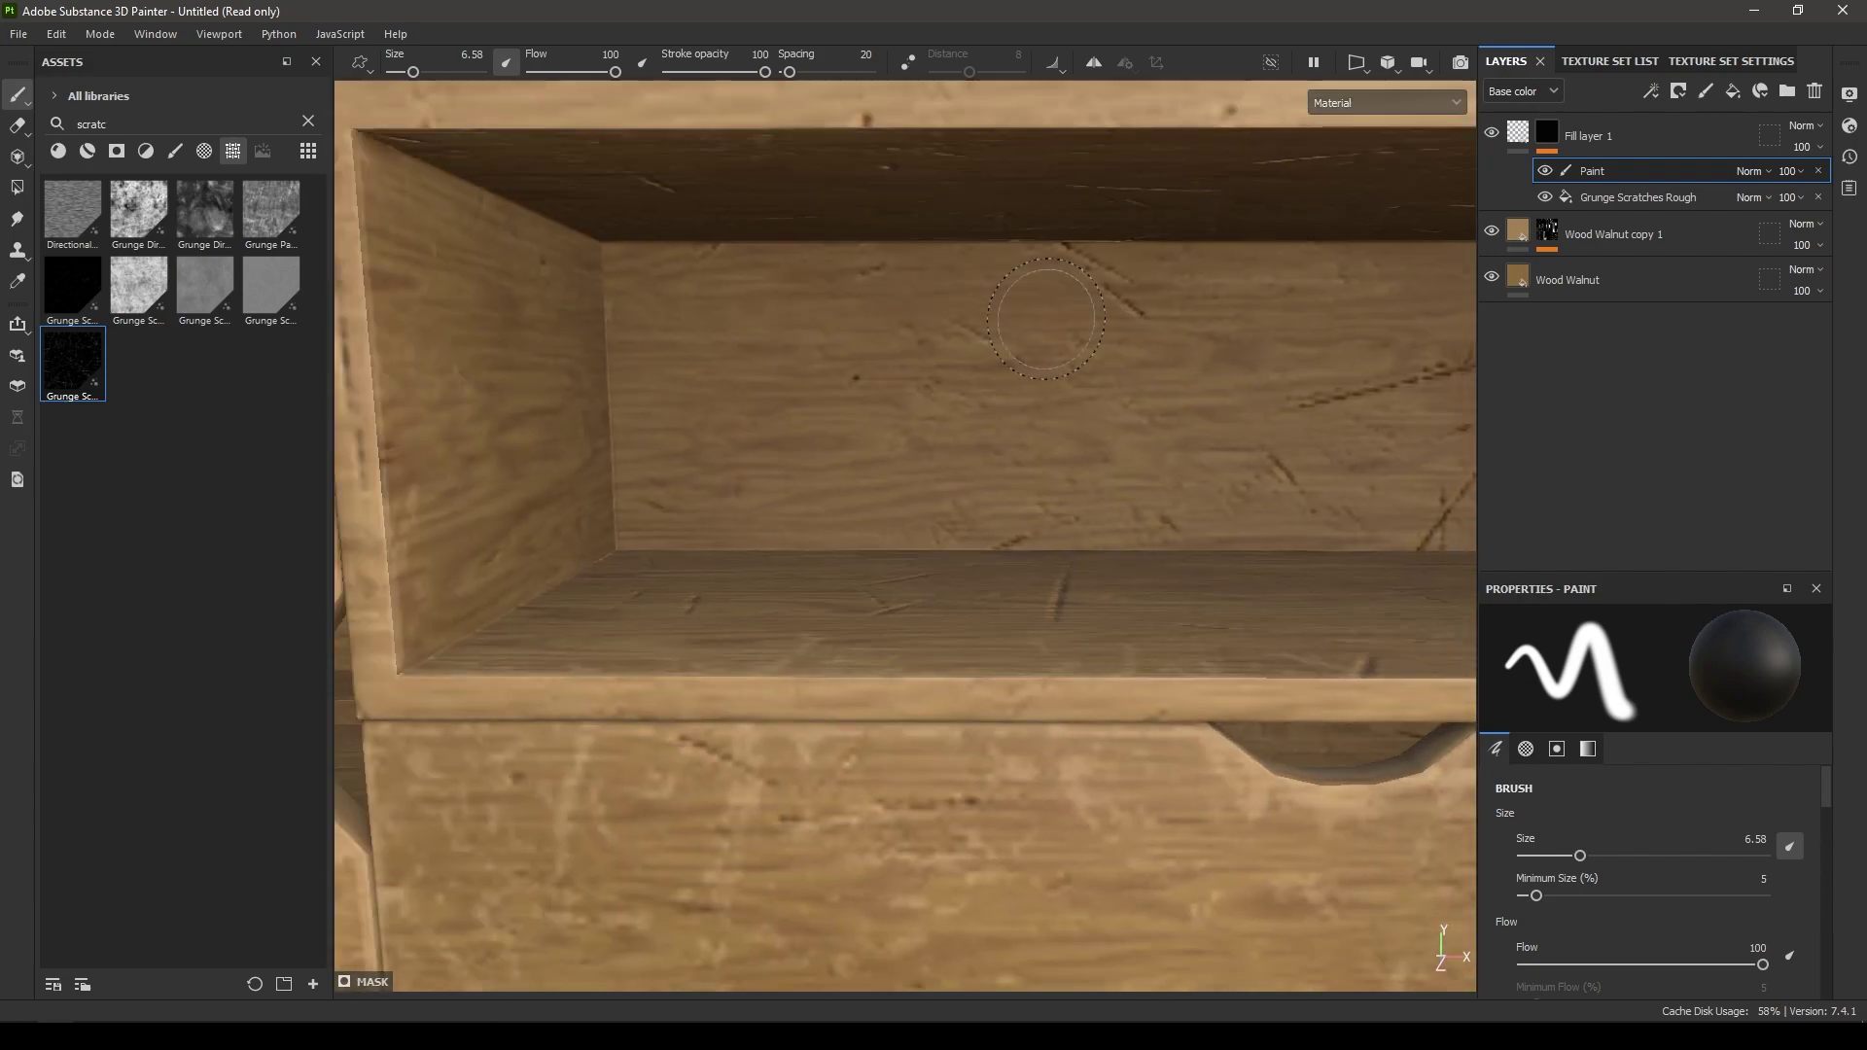
left_click_drag(1247, 462, 888, 471, "alt")
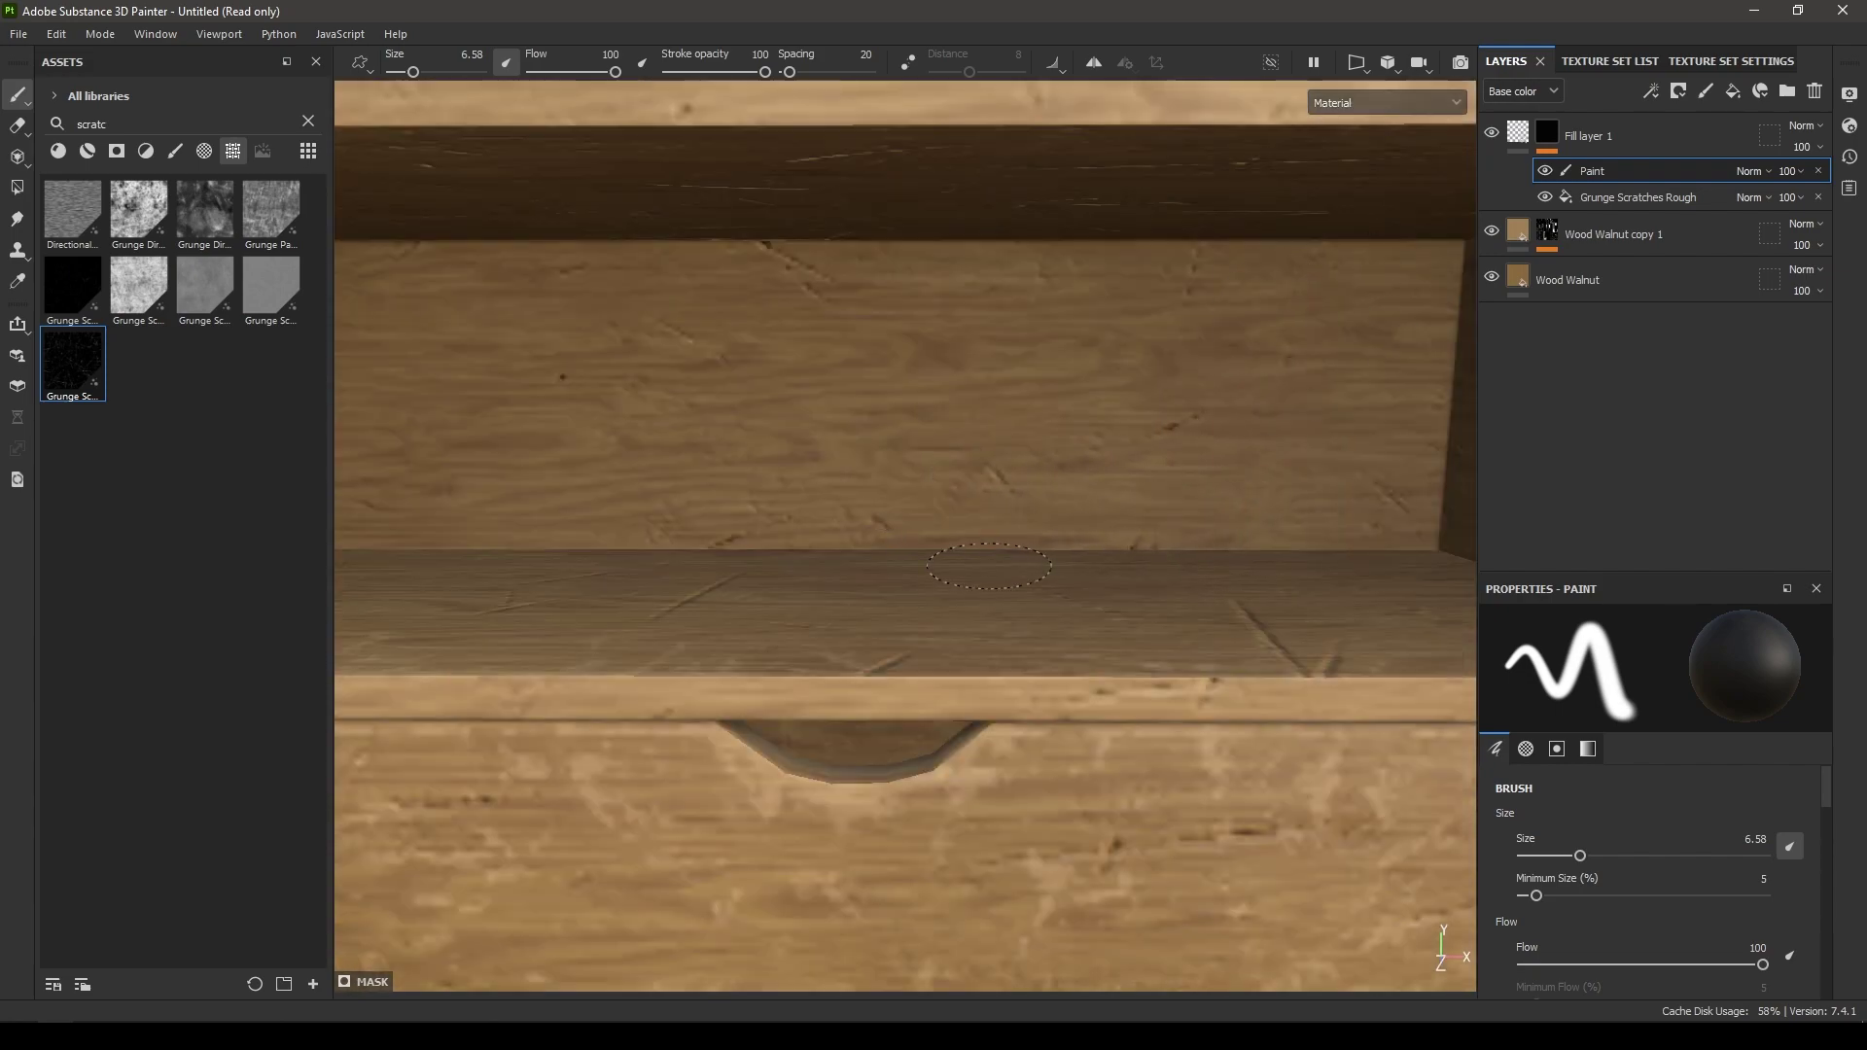
Step: Set the mask brush to size 30.12 and stroke opacity 58
left_click_drag(974, 558, 904, 622, "alt")
right_click_drag(904, 622, 803, 233, "alt")
left_click_drag(802, 389, 1051, 661, "alt")
right_click_drag(1011, 642, 749, 428, "alt")
left_click_drag(749, 428, 703, 517, "alt")
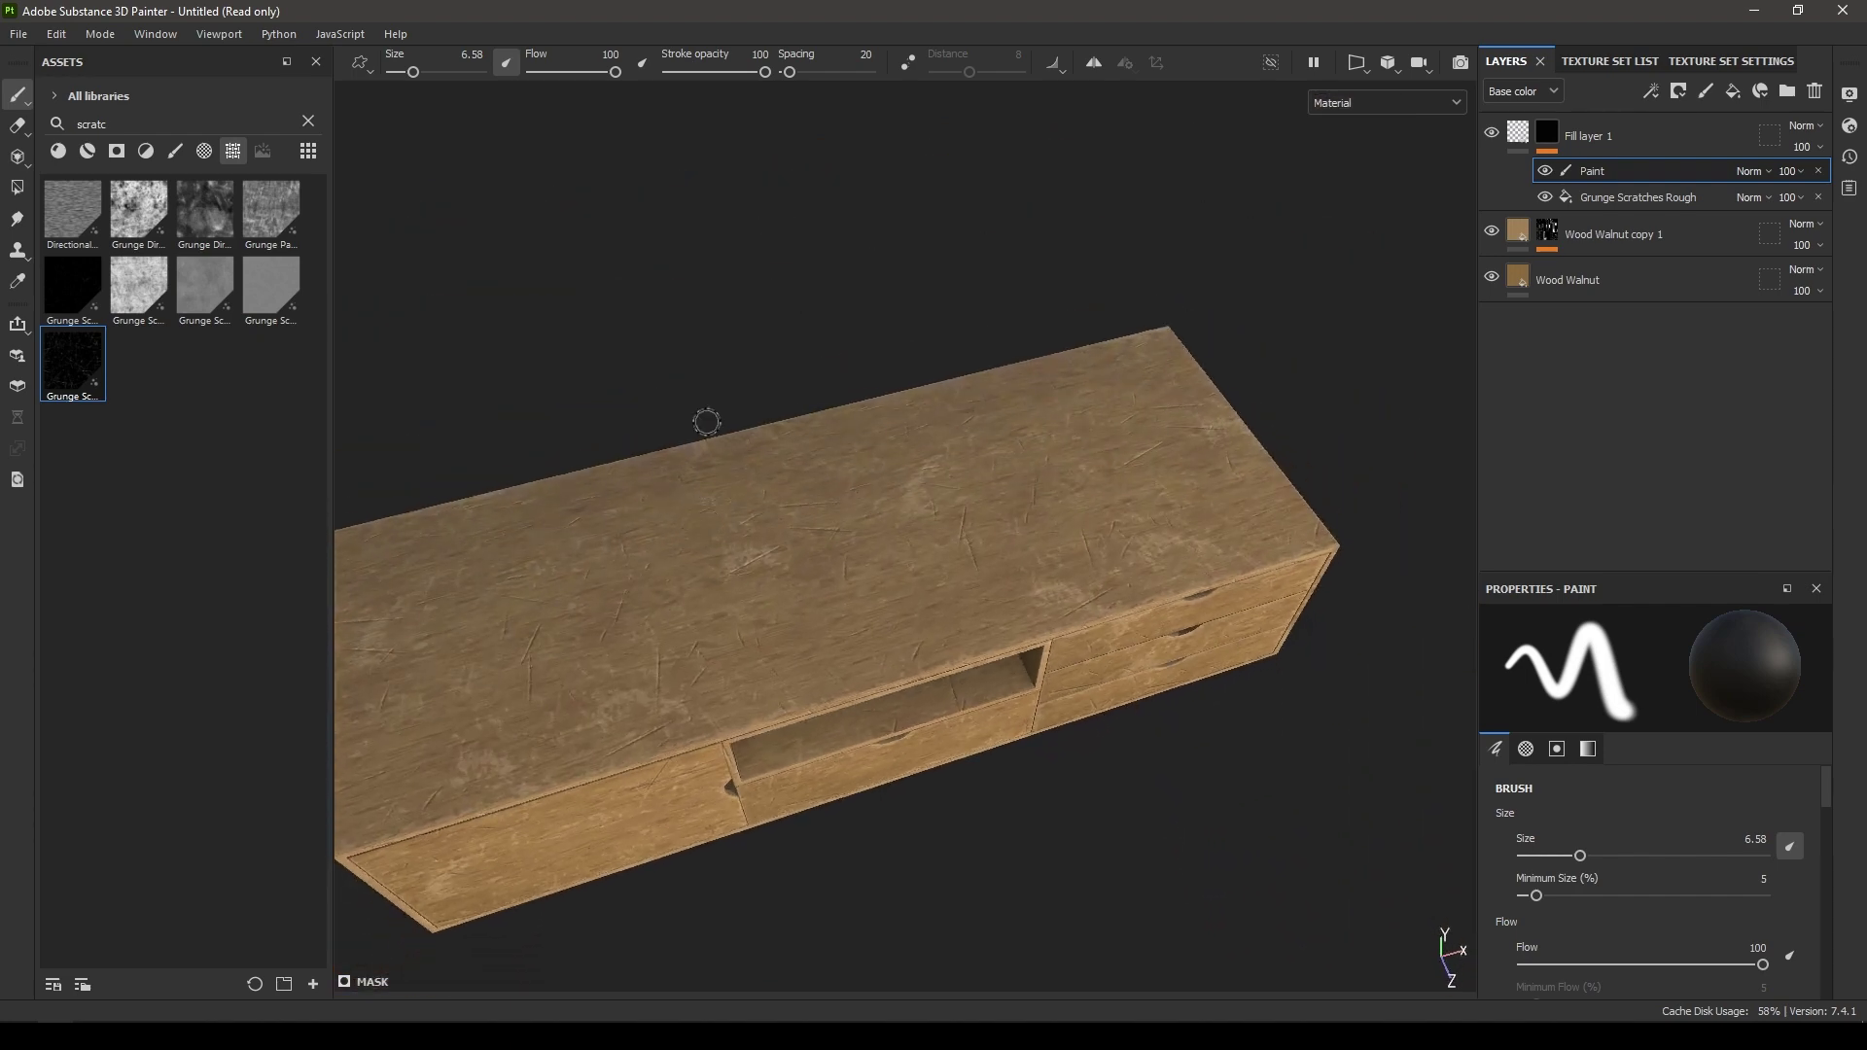
left_click_drag(413, 71, 440, 71)
middle_click_drag(742, 561, 888, 529, "alt")
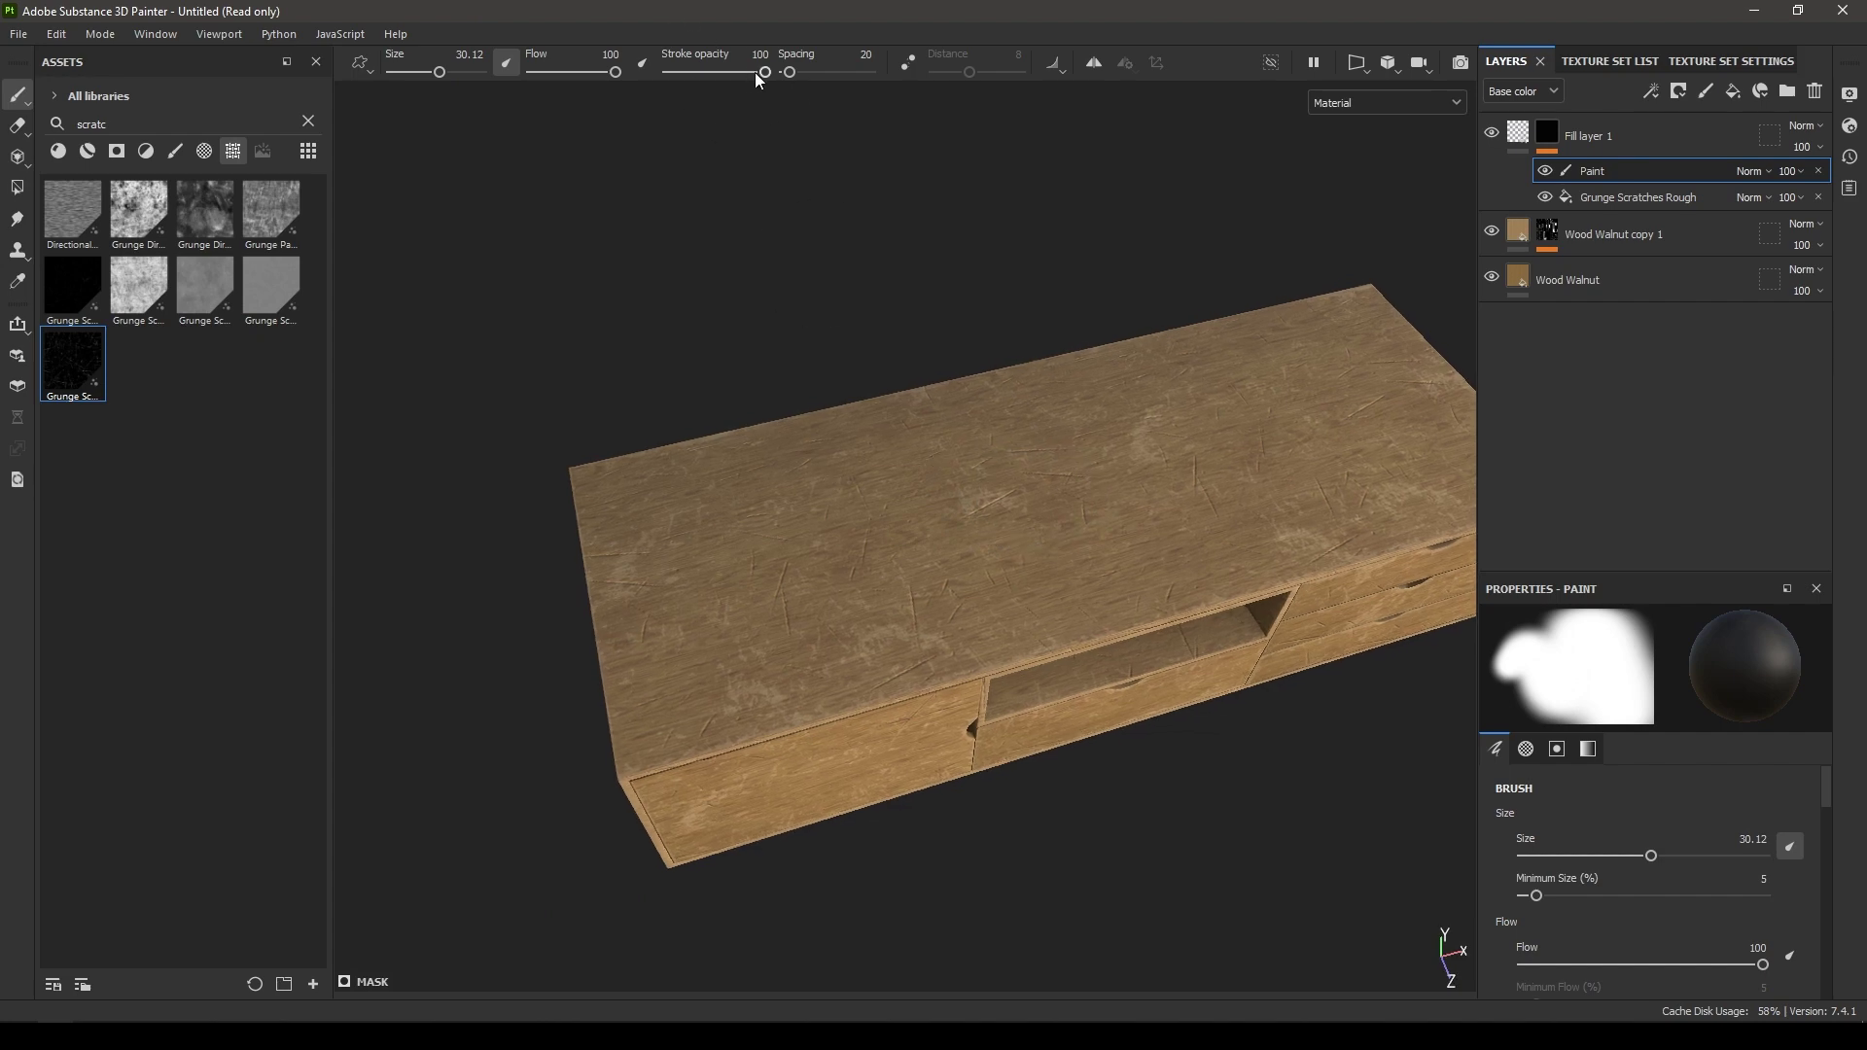
mouse_move(765, 72)
left_mouse_down()
mouse_move(725, 71)
mouse_move(896, 484)
left_mouse_up()
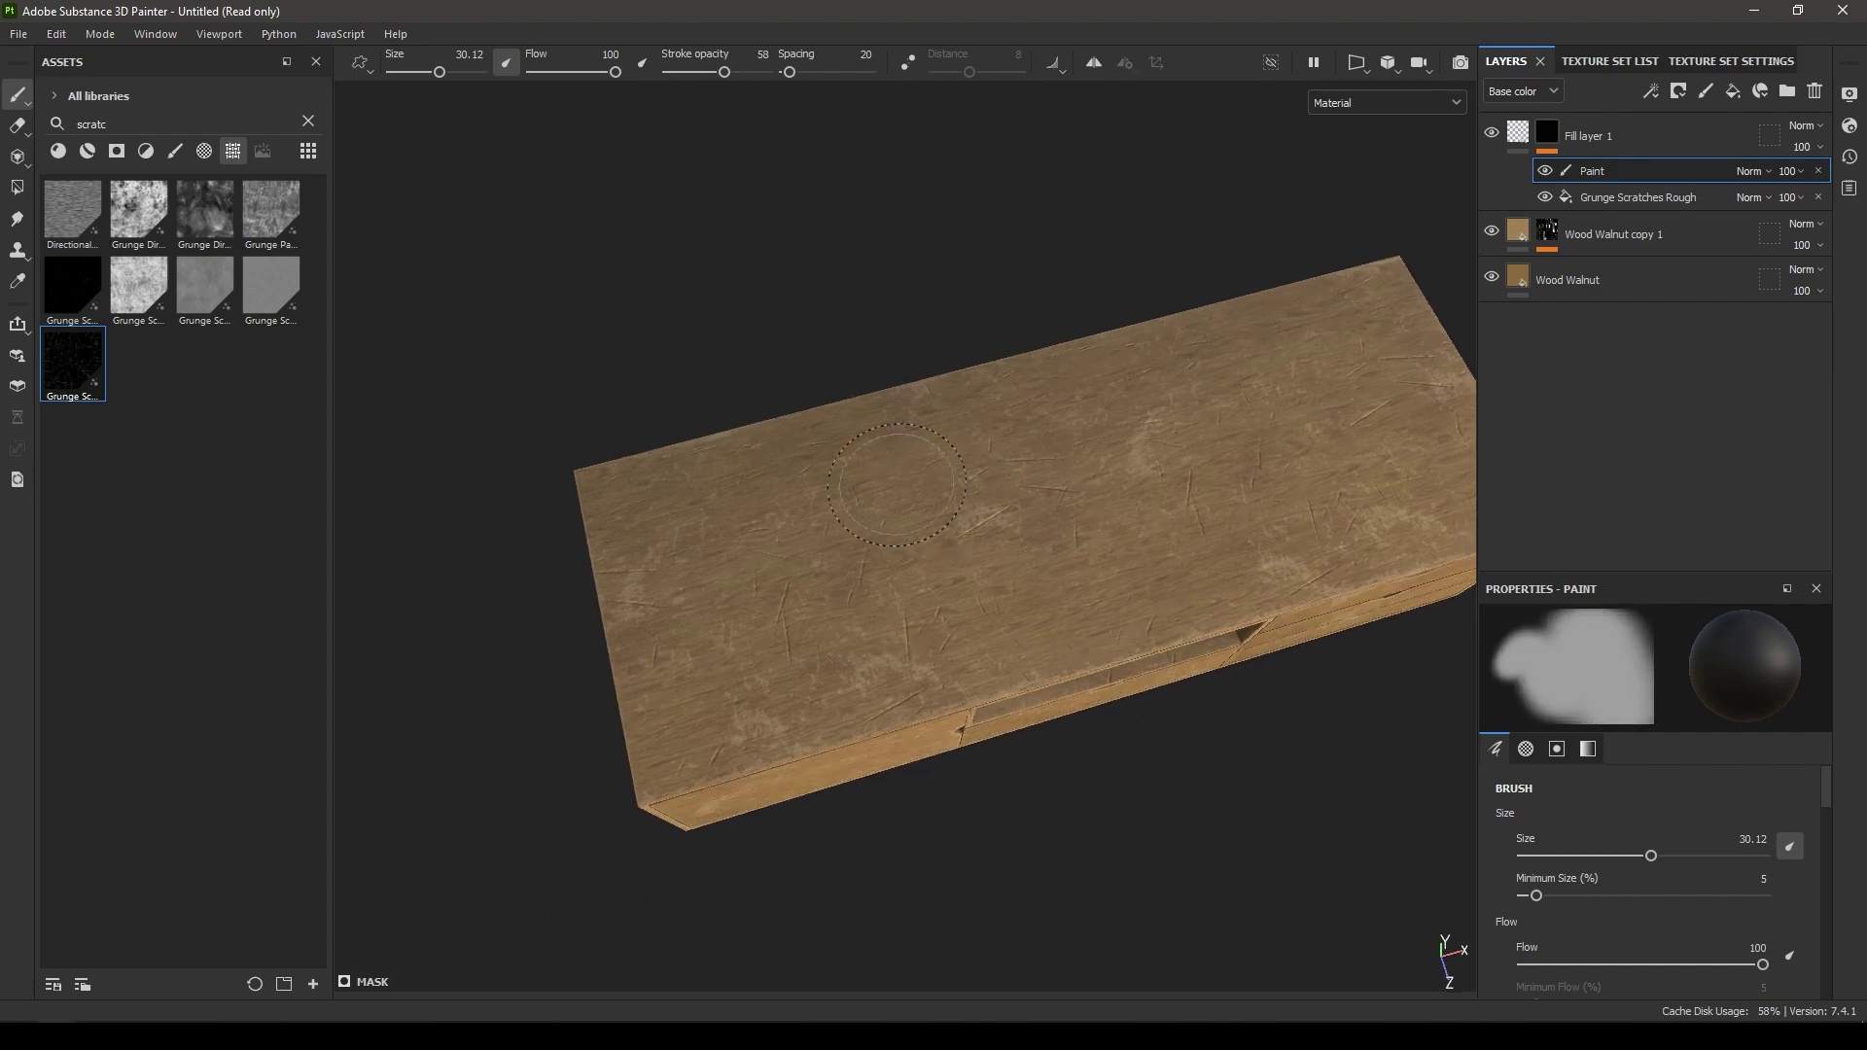
Step: Fade the scratches across the whole cabinet top with the large, semi-transparent black brush
middle_click_drag(895, 484, 711, 348, "alt")
right_click_drag(901, 450, 857, 446, "shift")
left_click_drag(858, 447, 900, 555, "alt")
right_click_drag(899, 554, 945, 671, "alt")
middle_click_drag(945, 671, 1065, 667, "alt")
left_click_drag(1065, 667, 1060, 654, "alt")
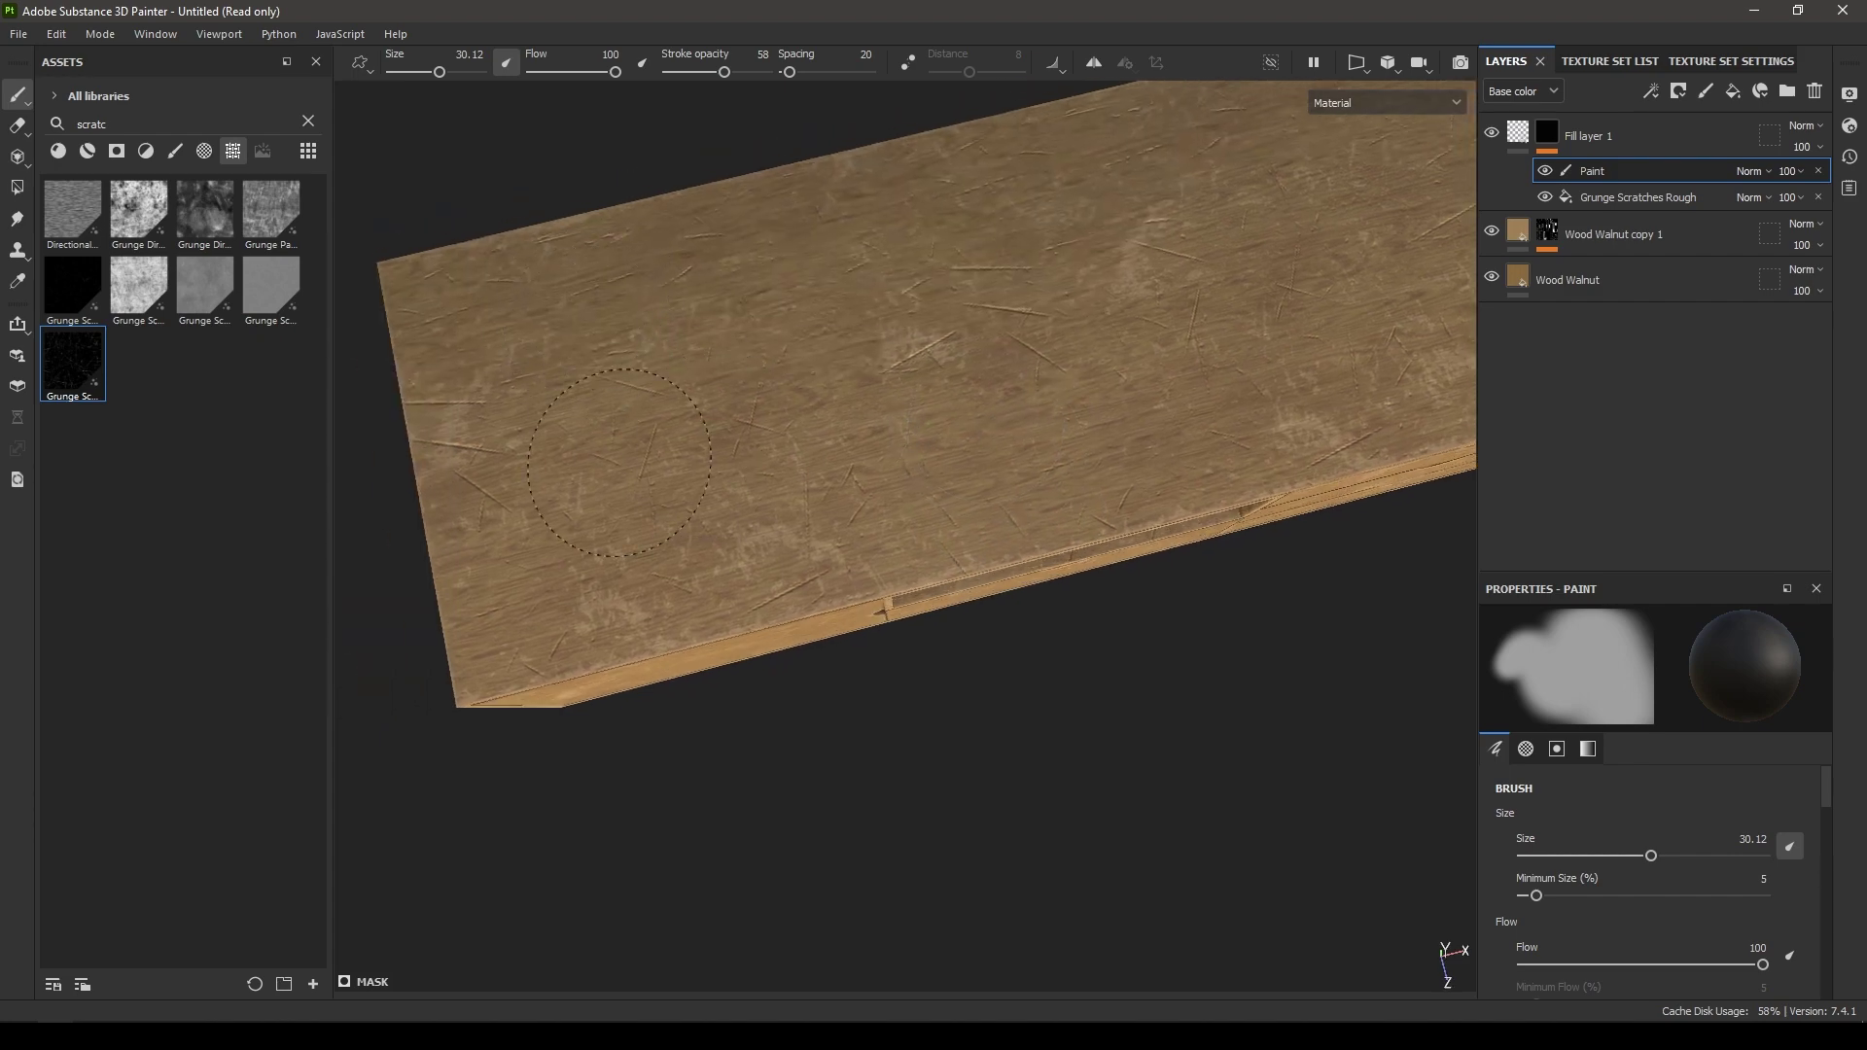
middle_click_drag(1060, 366, 667, 450, "alt")
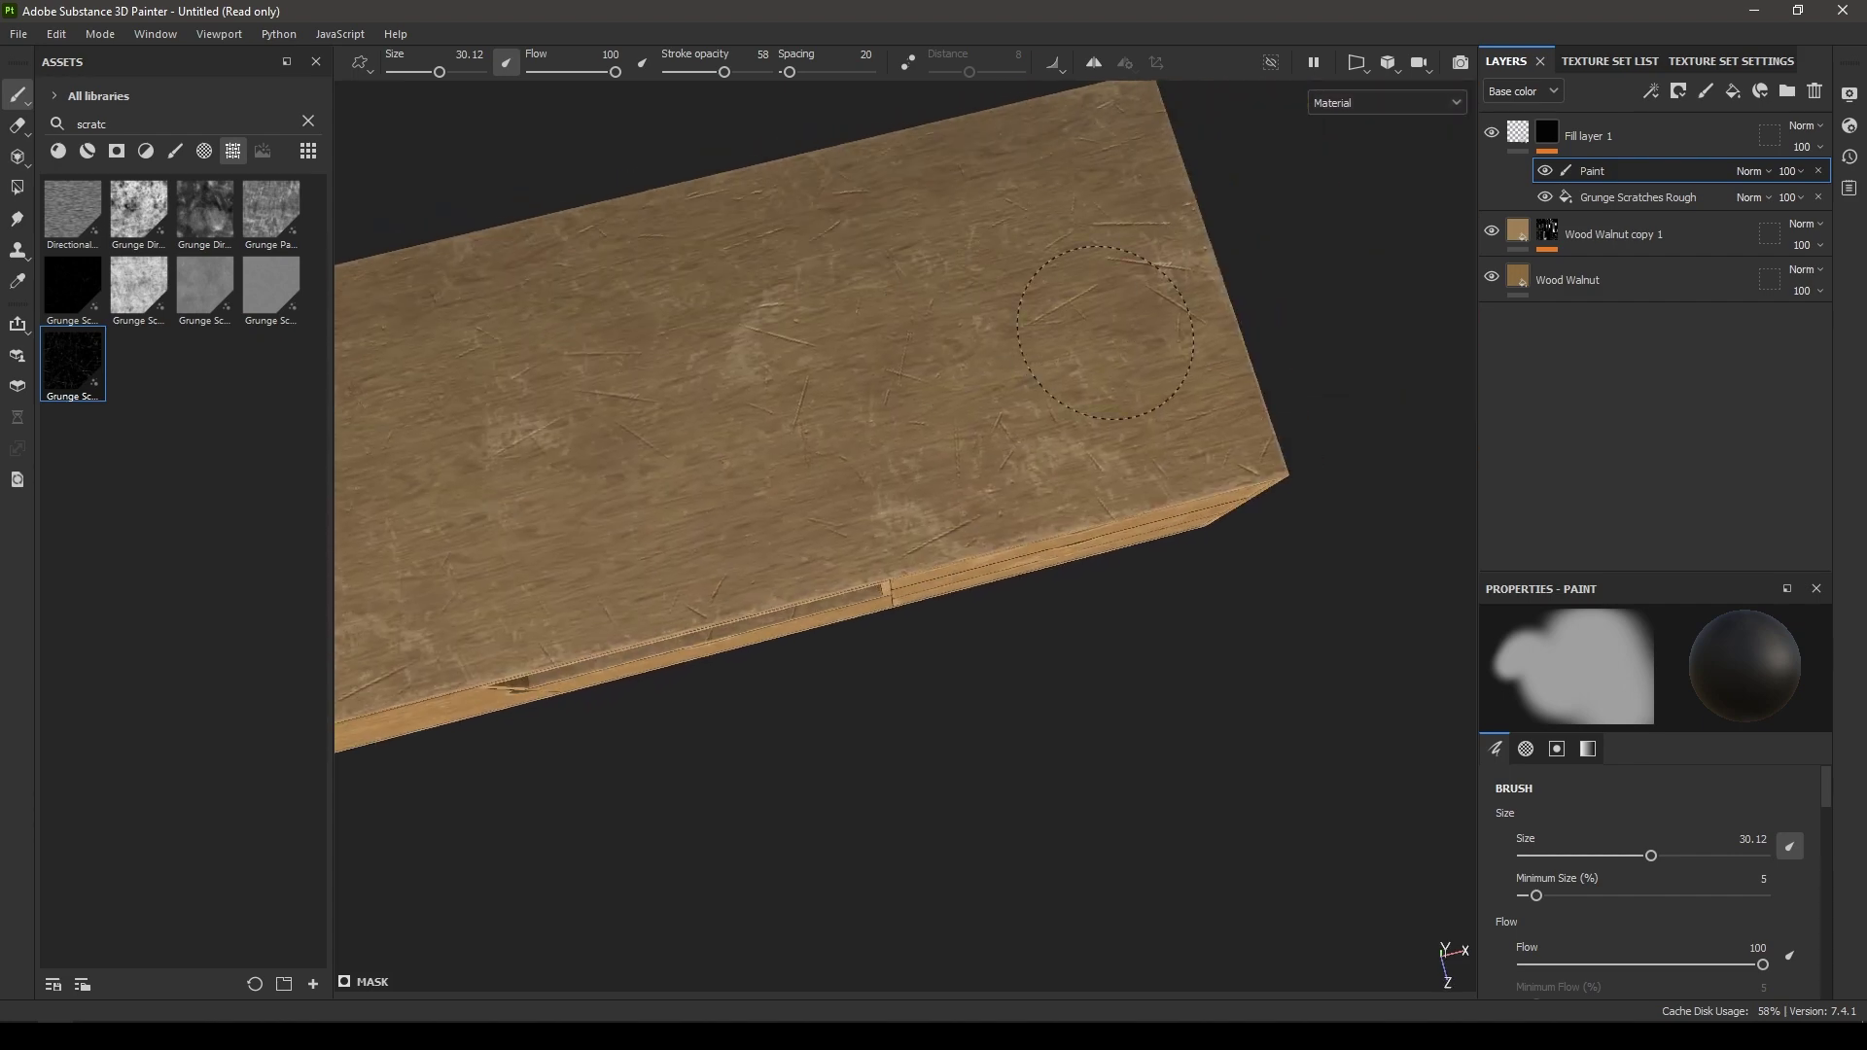
middle_click_drag(972, 388, 1157, 238, "alt")
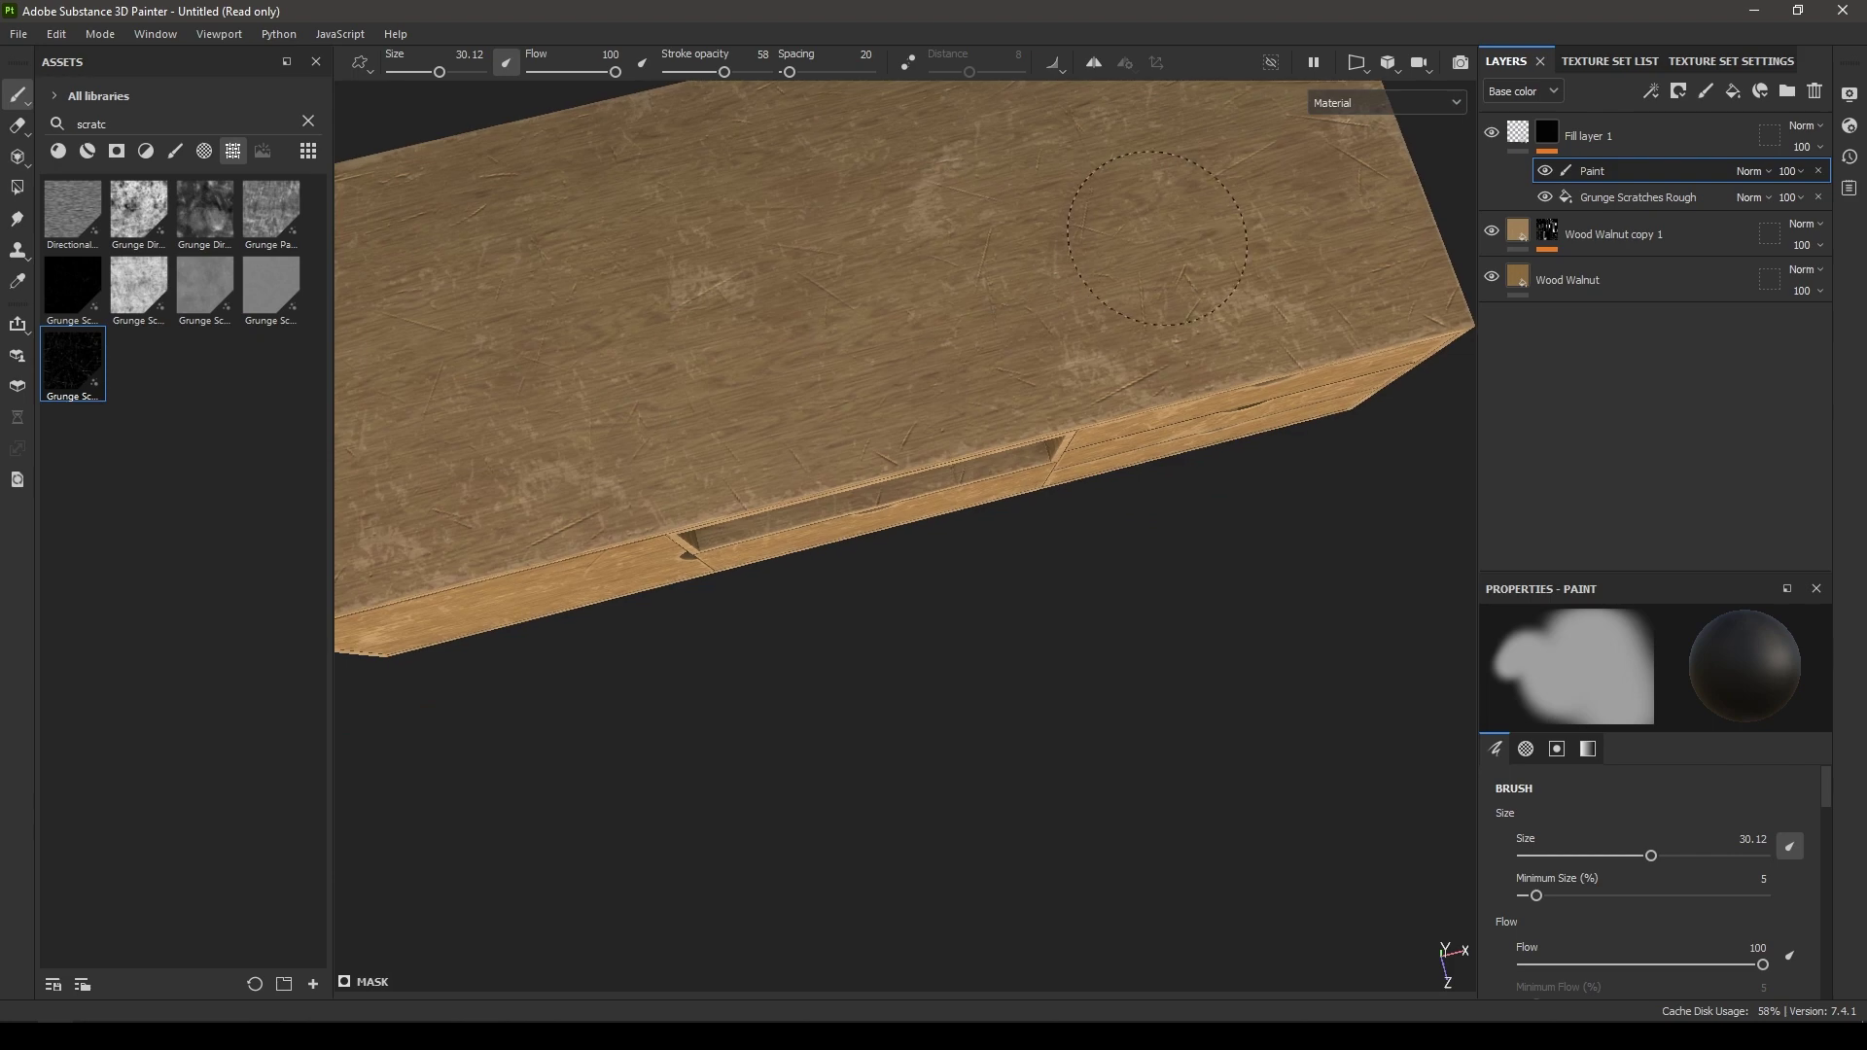
middle_click_drag(722, 263, 923, 263, "alt")
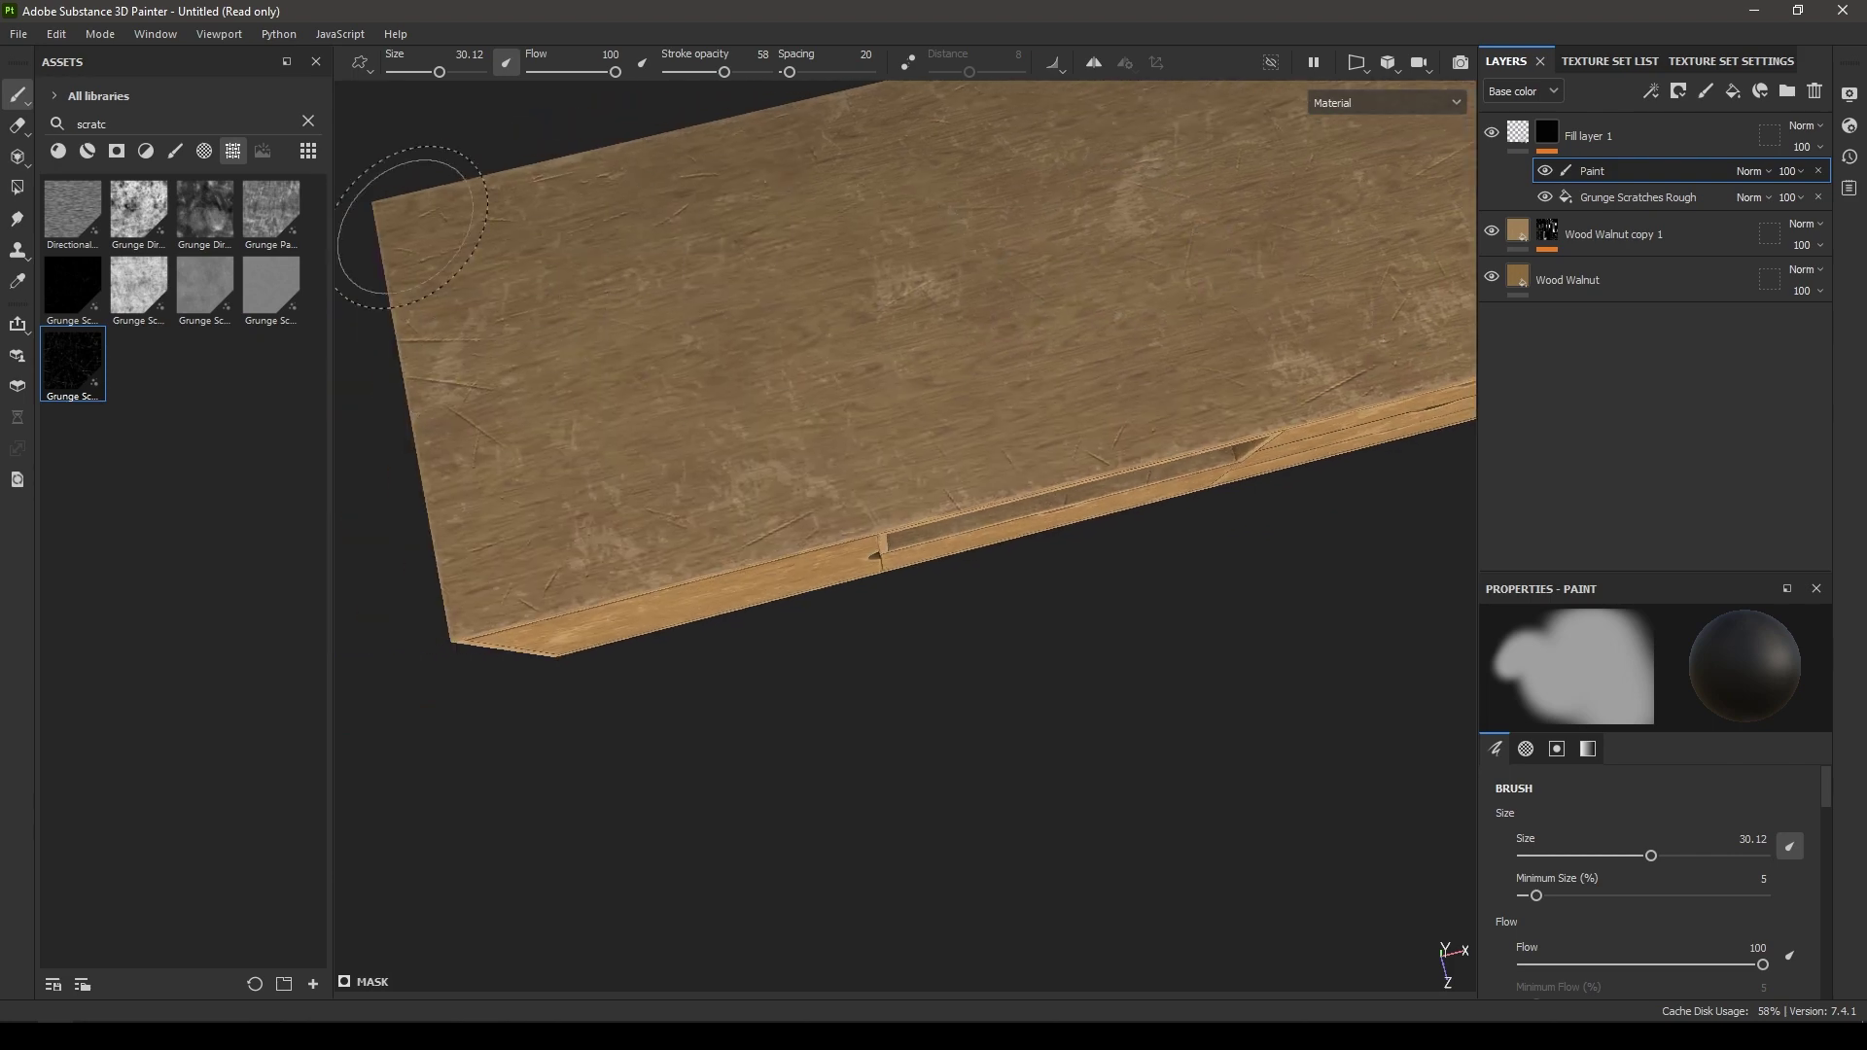
Step: Fade the scratches on the cabinet's door, drawer fronts and open compartment with the same black brush
left_click_drag(1001, 486, 935, 275, "alt")
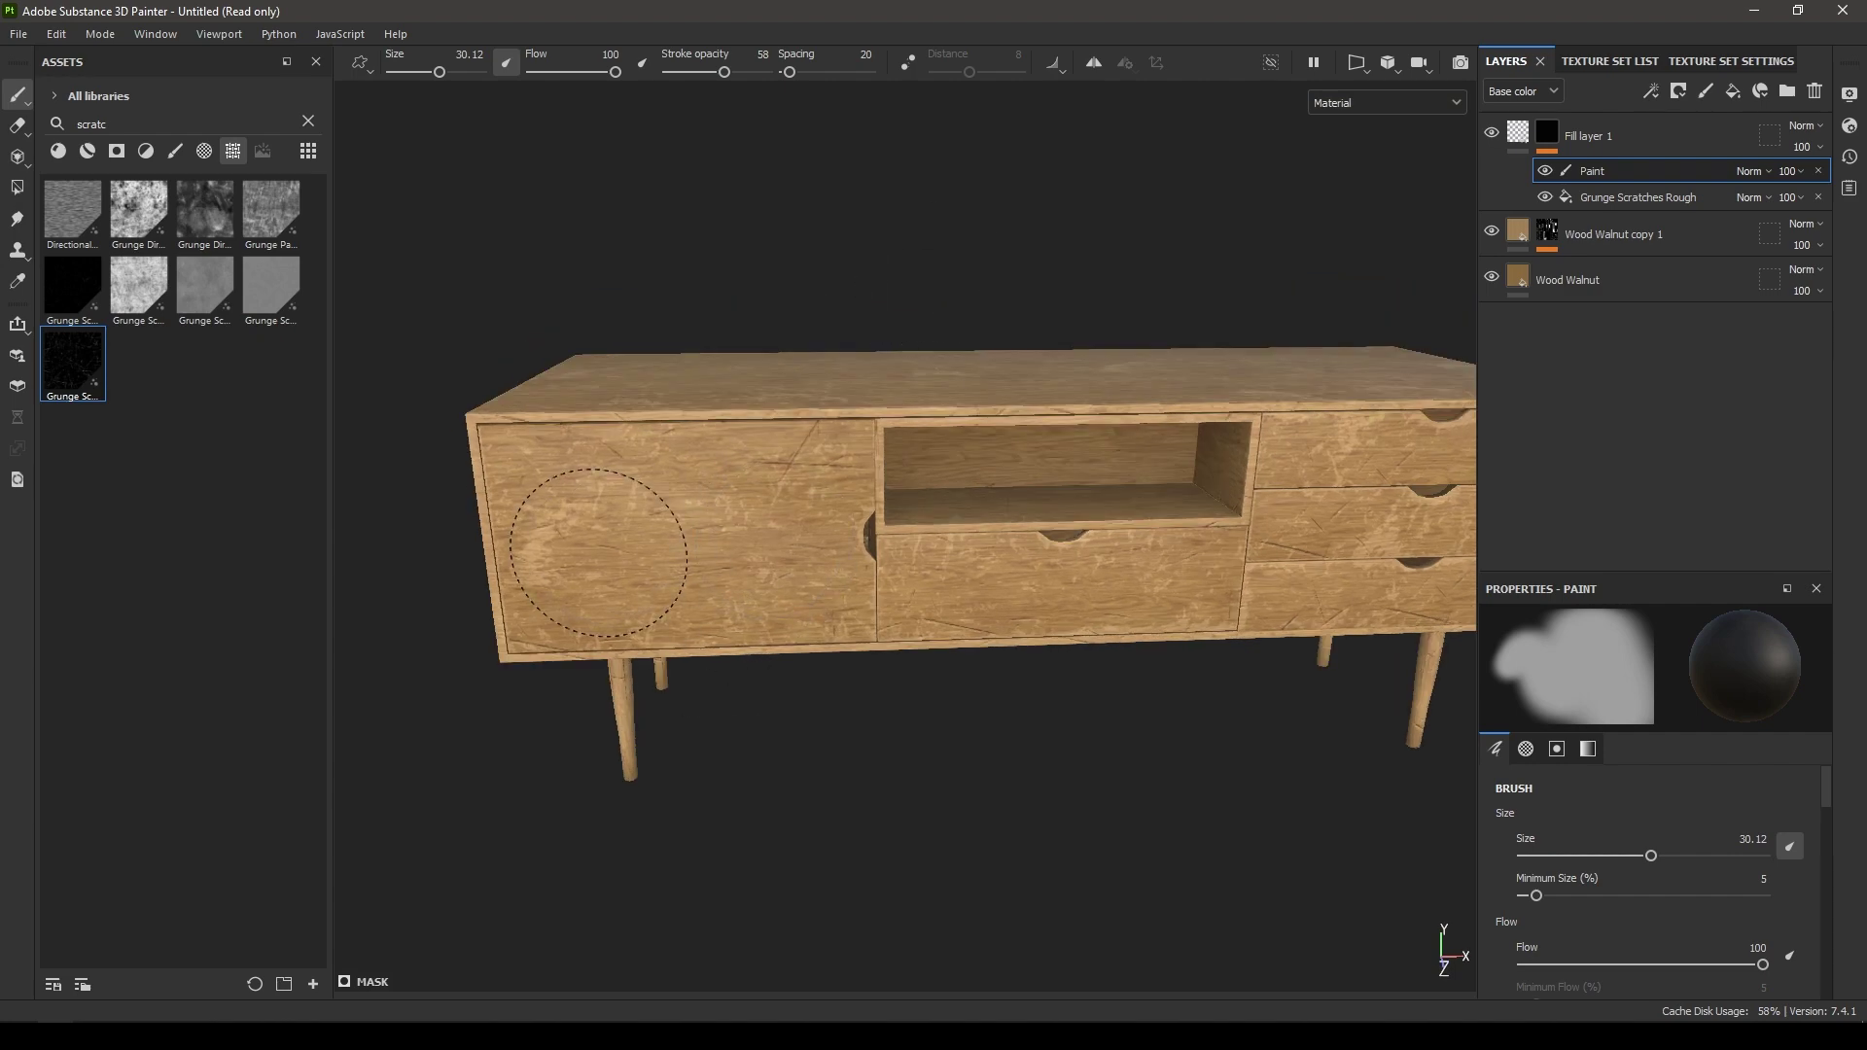
middle_click_drag(1439, 491, 1100, 477, "alt")
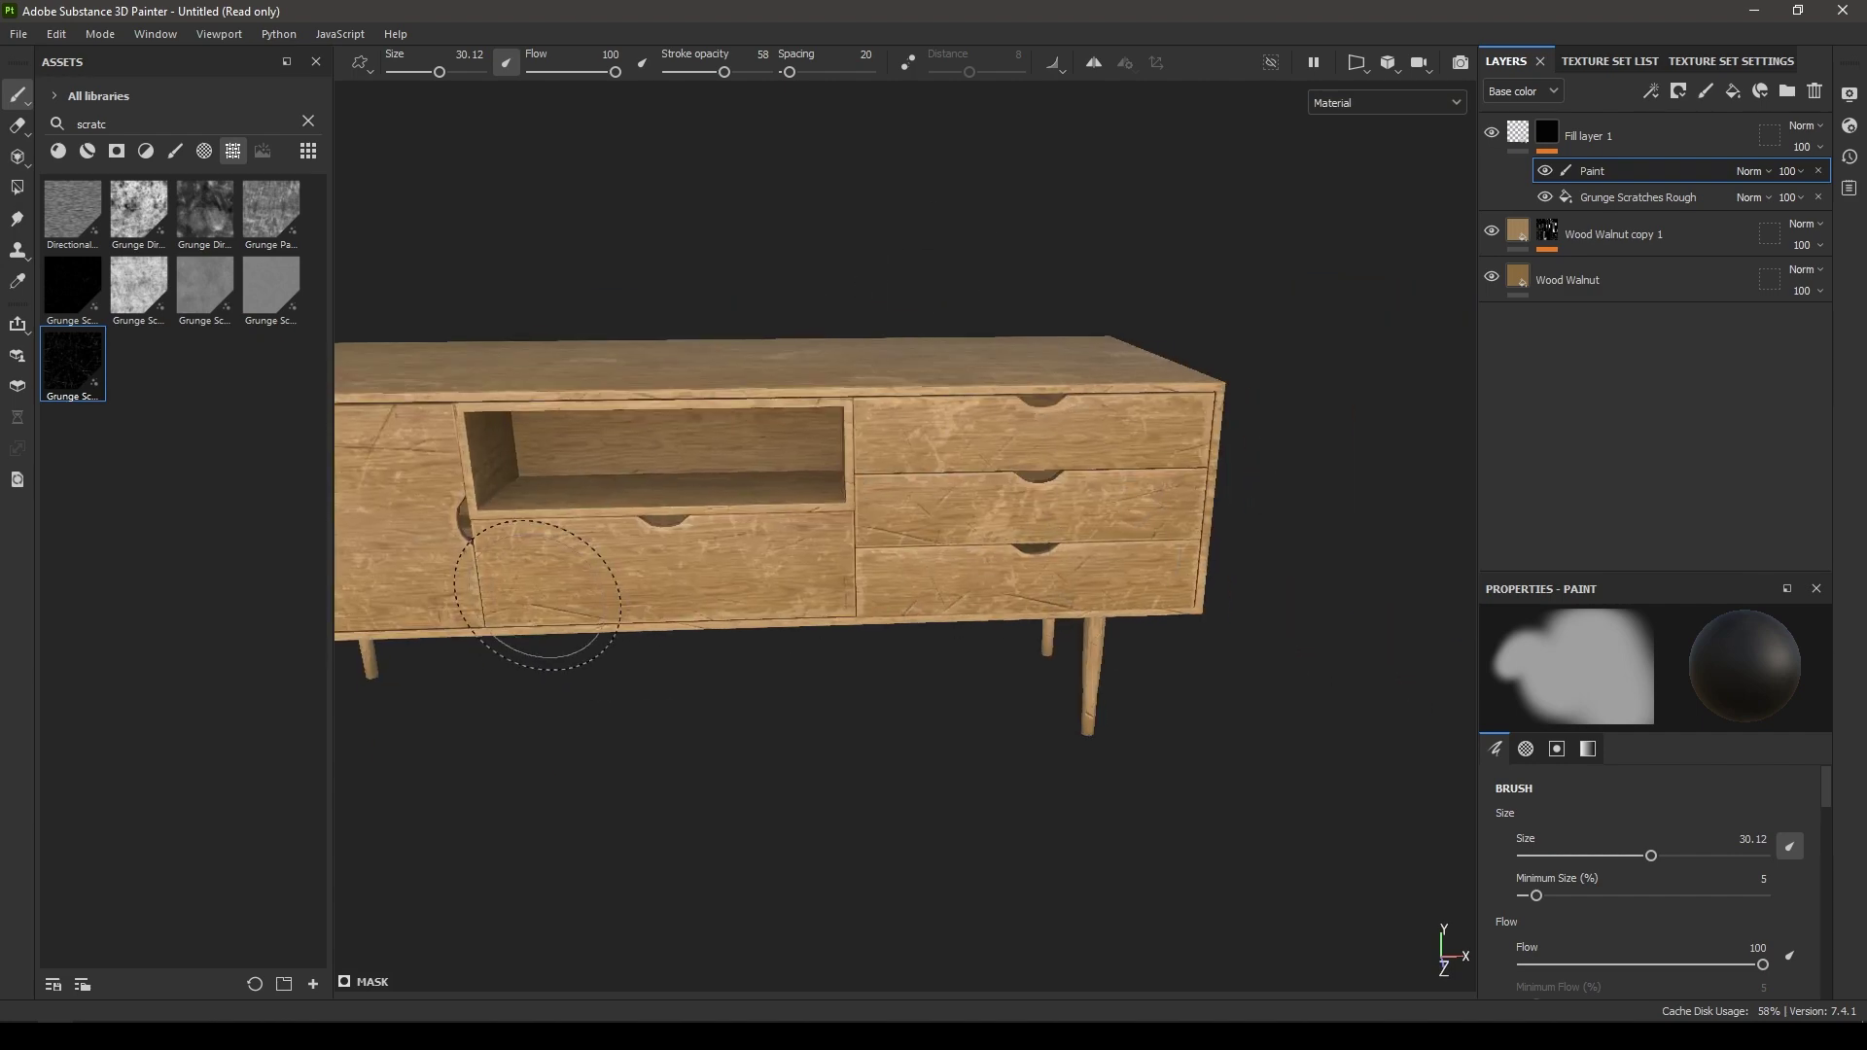
left_click_drag(700, 585, 958, 476, "alt")
middle_click_drag(958, 477, 1125, 321, "alt")
right_click_drag(1125, 320, 950, 579, "alt")
left_click_drag(950, 579, 1011, 605, "alt")
middle_click_drag(1012, 605, 1167, 673, "alt")
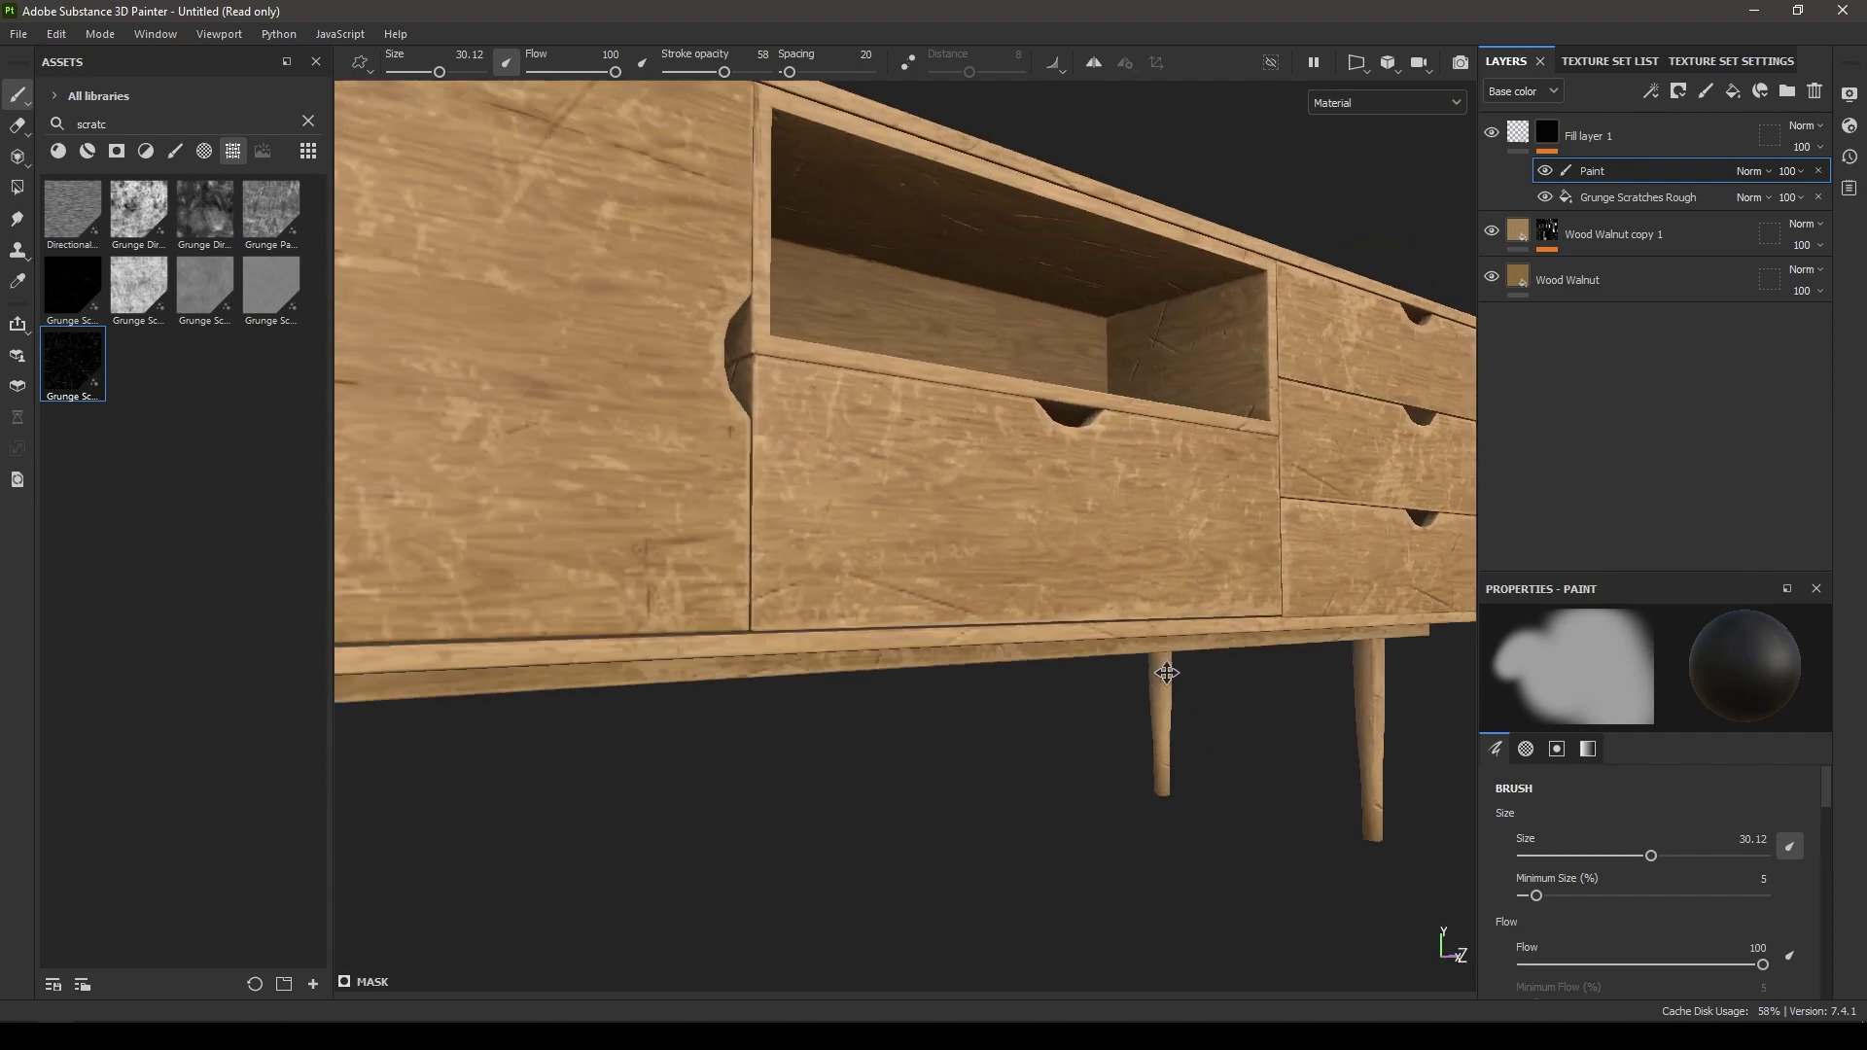
right_click_drag(1167, 672, 982, 486, "alt")
mouse_move(982, 486)
left_mouse_down("alt")
mouse_move(958, 583)
mouse_move(930, 579)
mouse_move(904, 394)
mouse_move(987, 574)
mouse_move(973, 563)
left_mouse_up("alt")
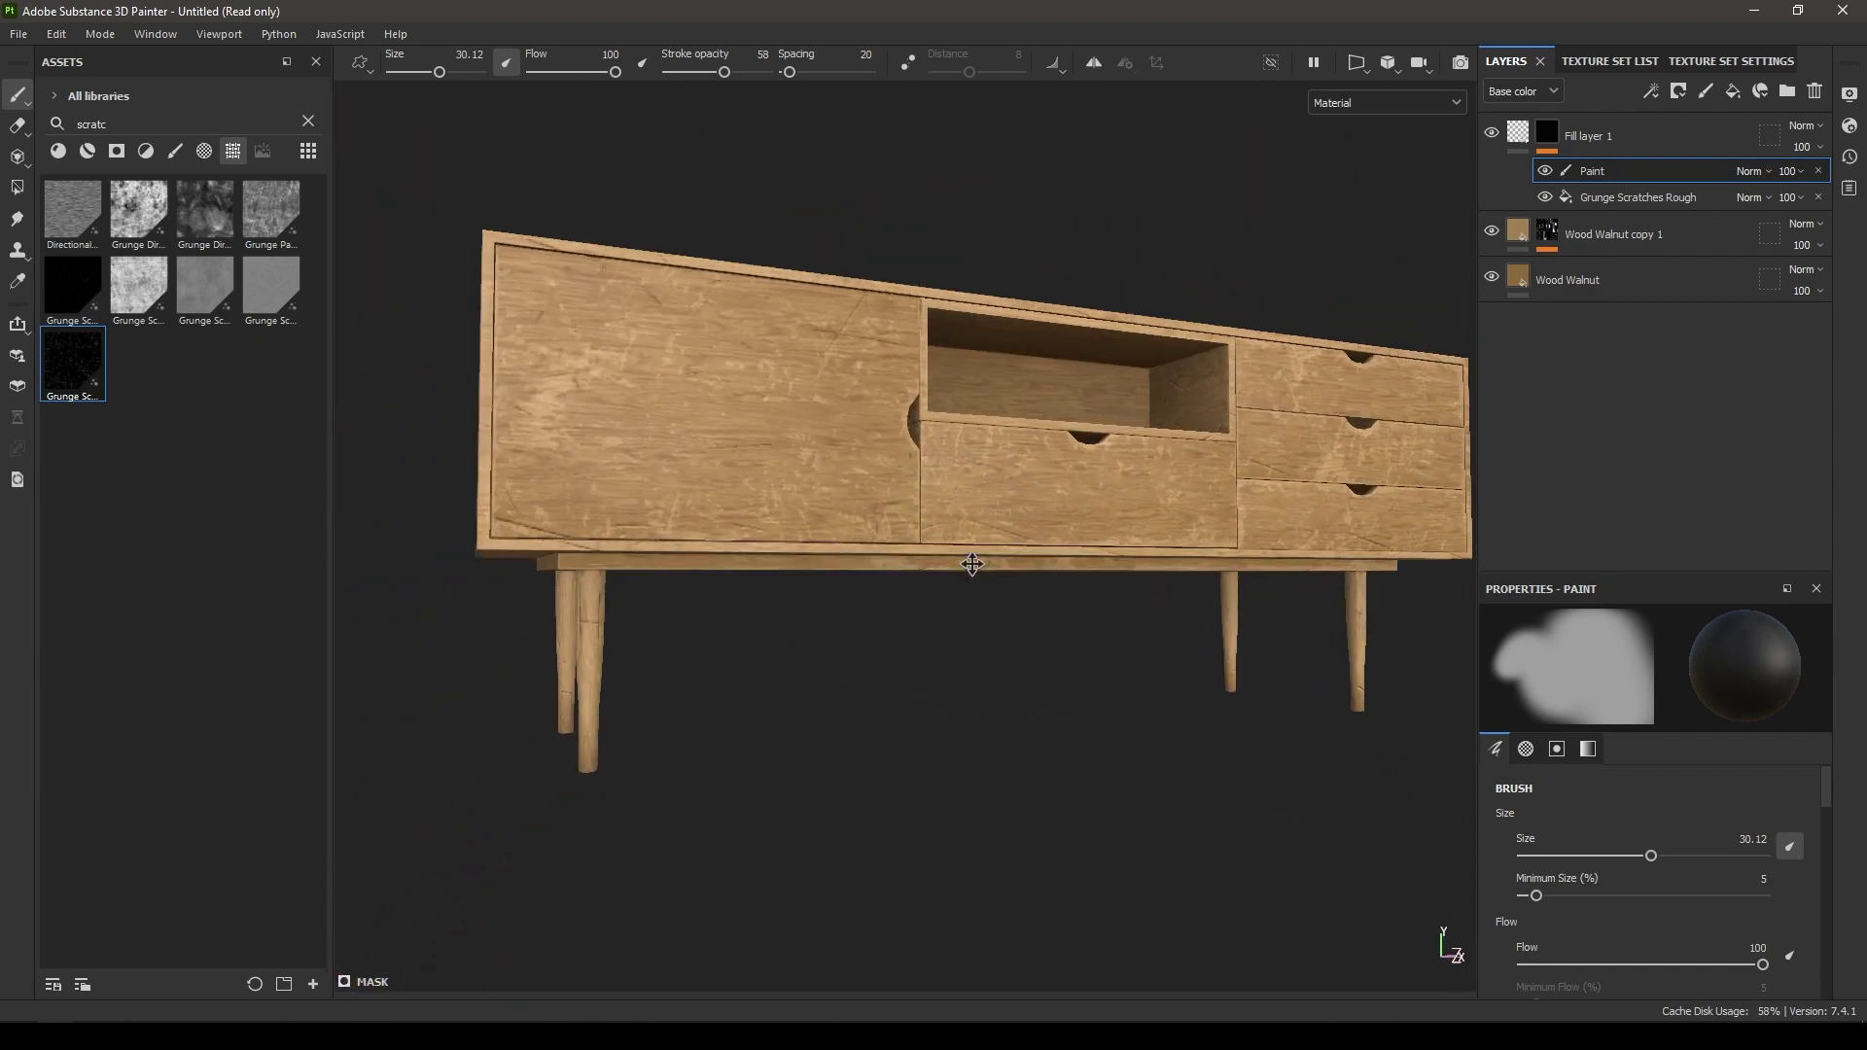
middle_click_drag(973, 564, 966, 615, "alt")
left_click_drag(974, 546, 984, 595, "alt")
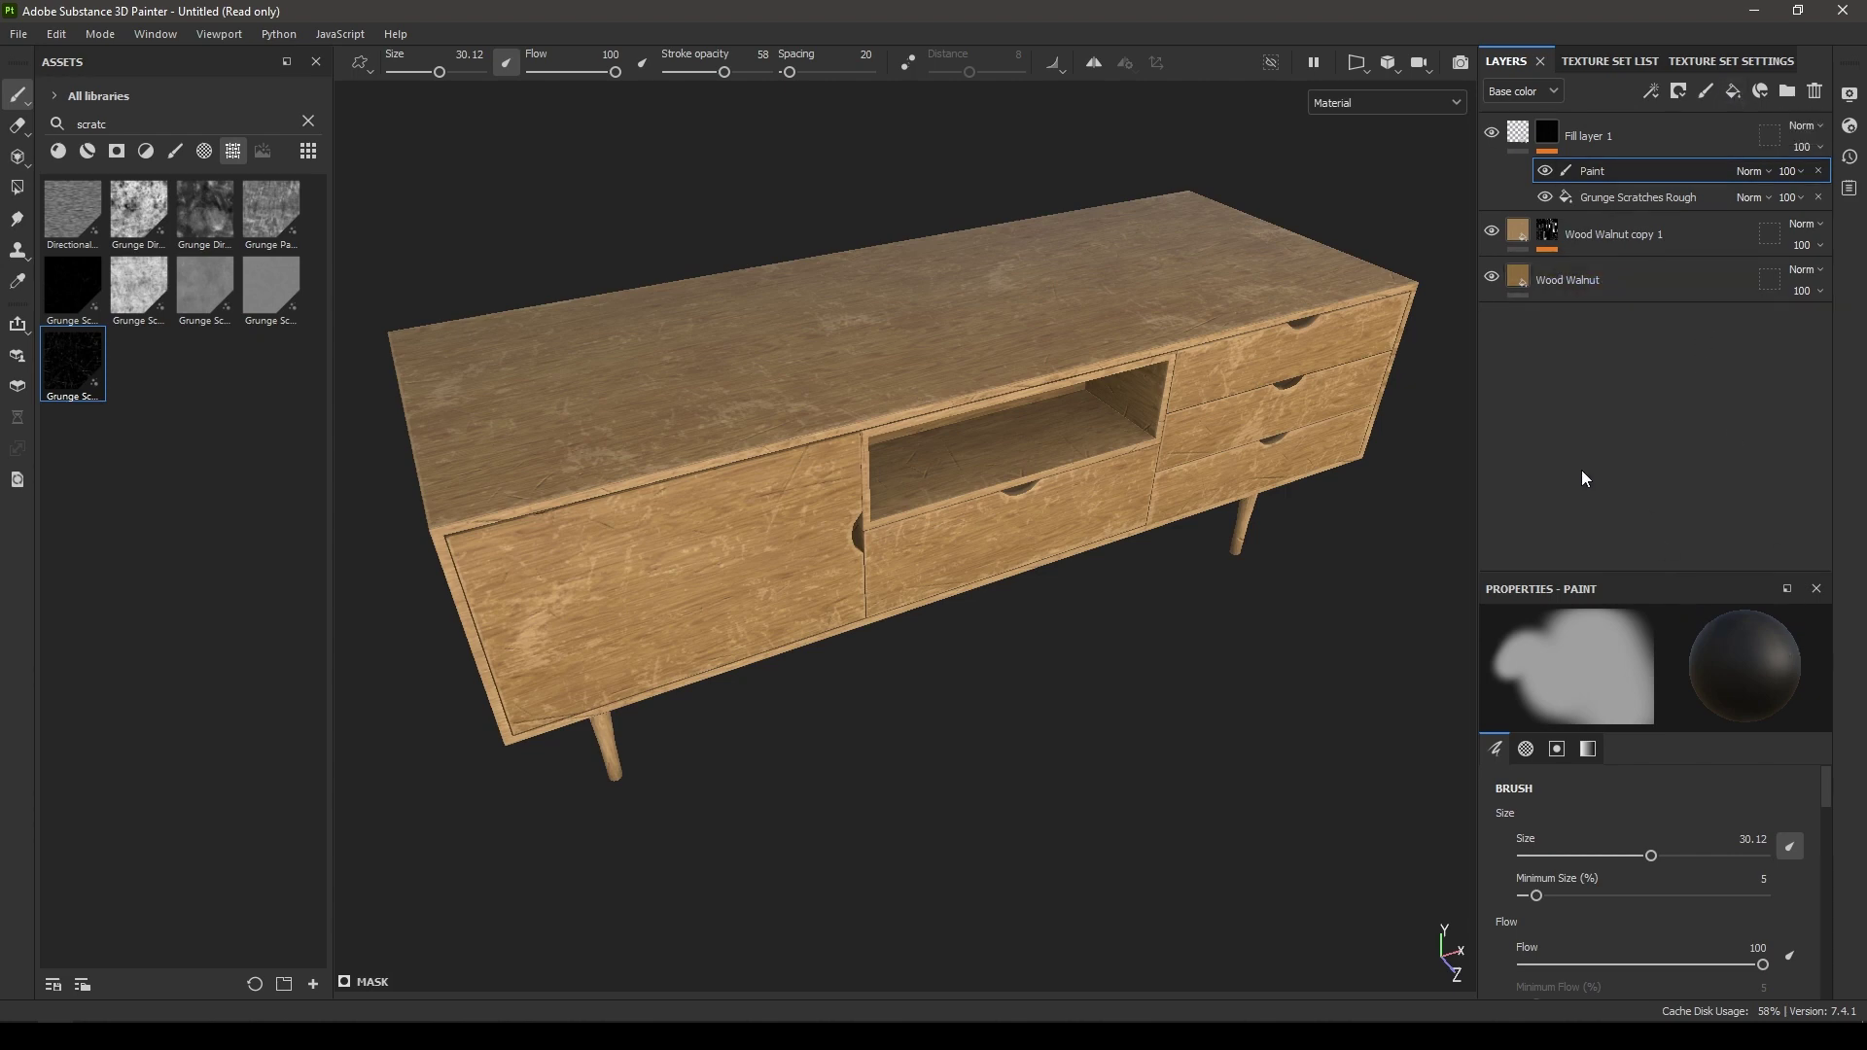
Step: Add a fill layer above the scratches layer and set its base color to the tan BBA16E
left_click(308, 121)
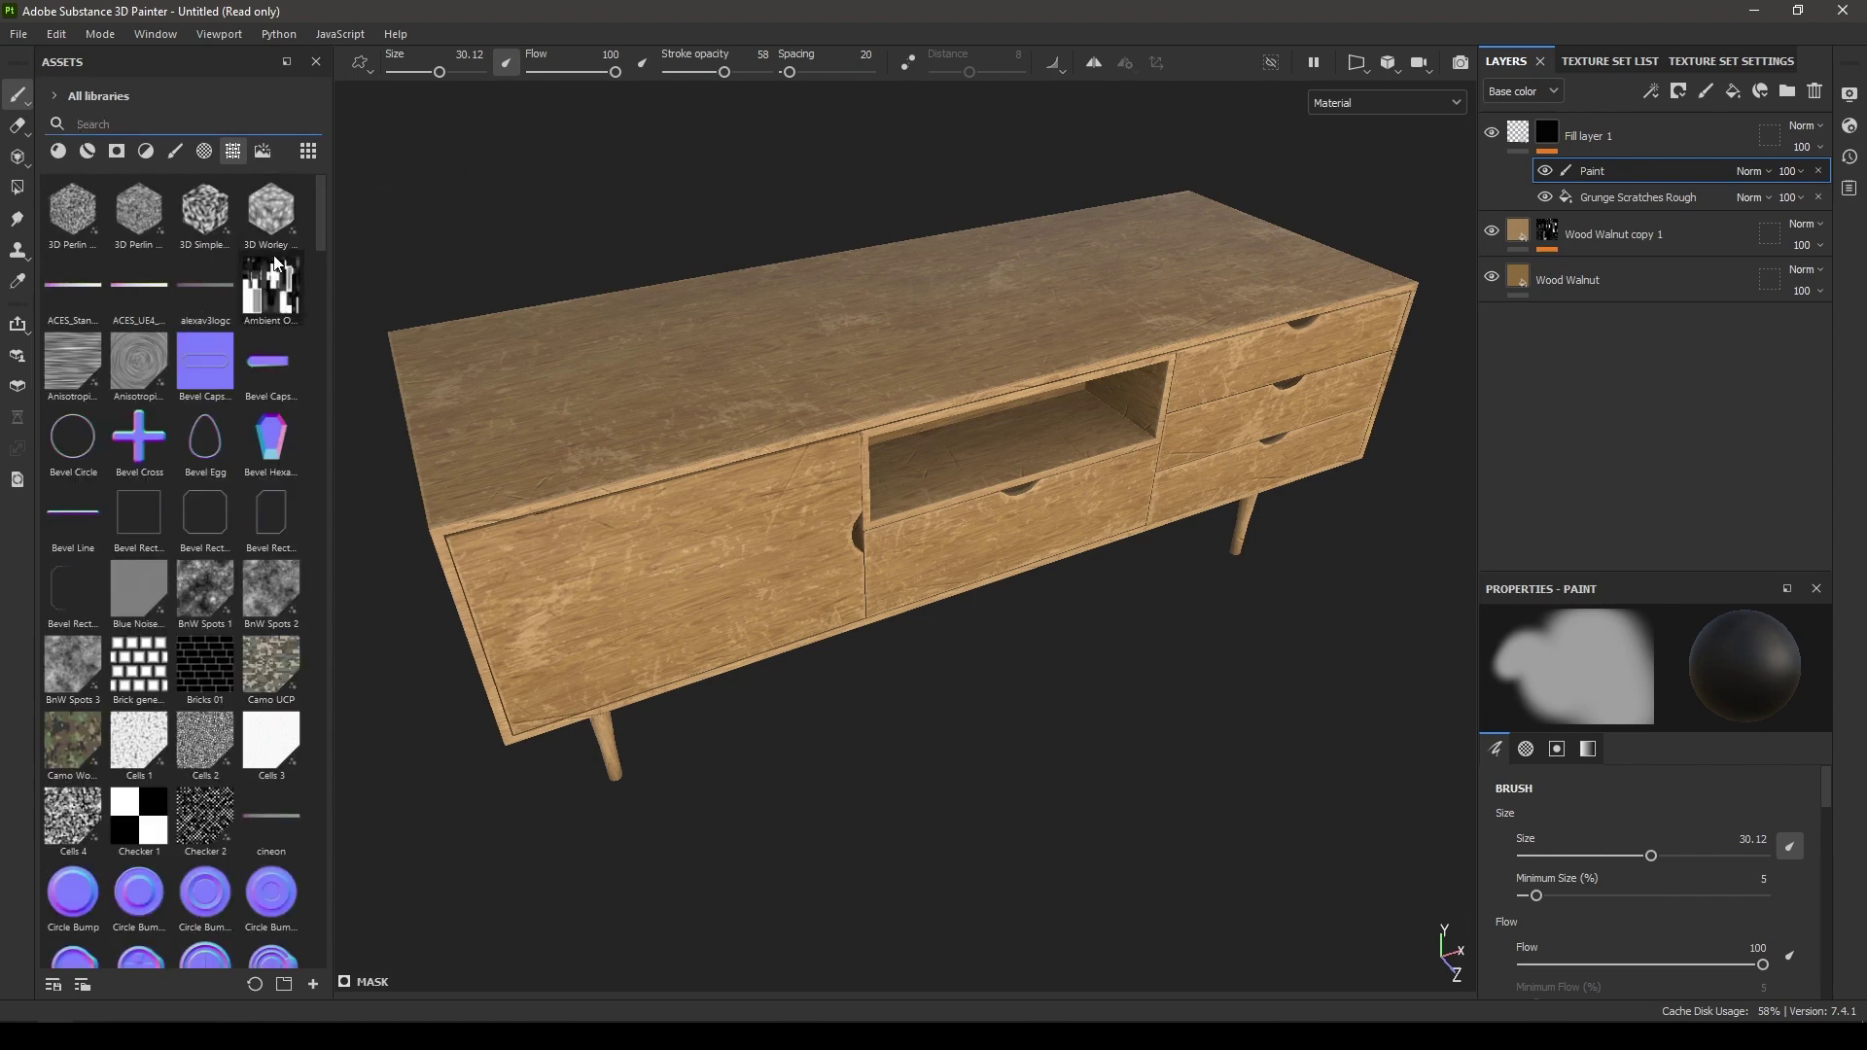
left_click(1732, 92)
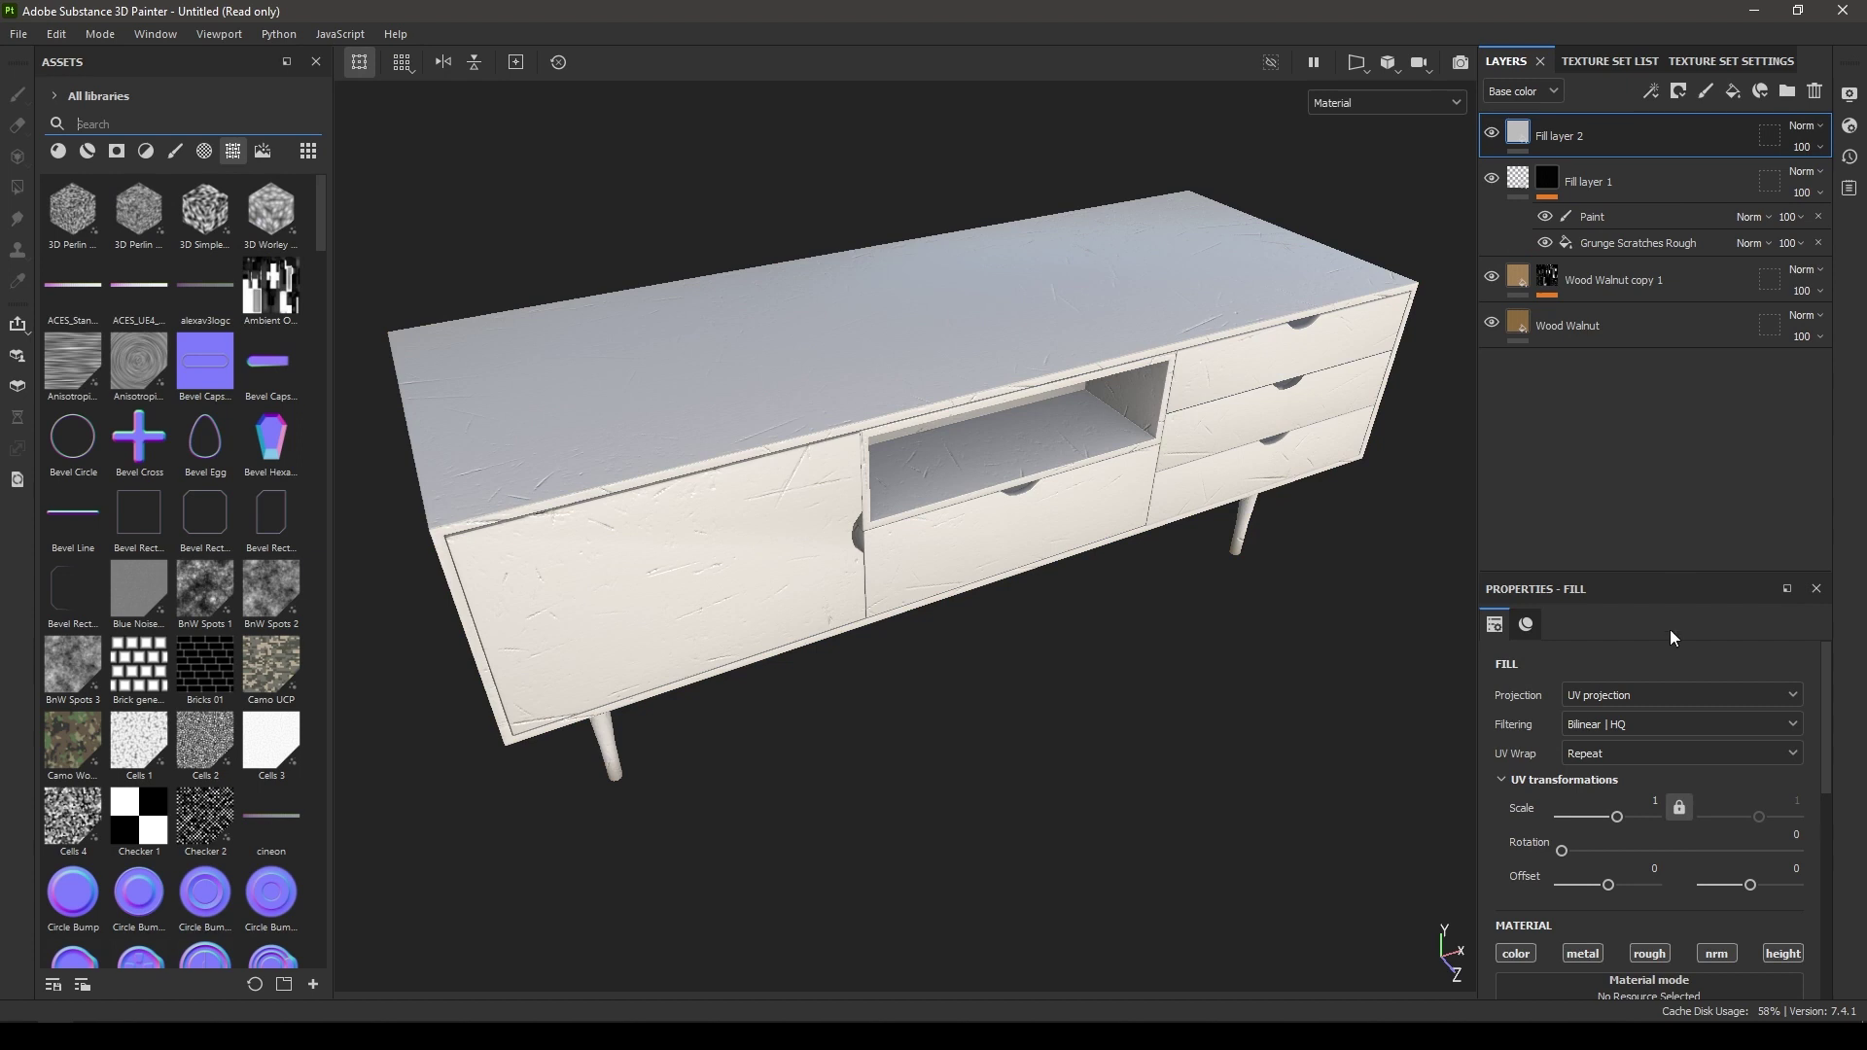
scroll(1643, 826, "down", 5)
scroll(1624, 837, "down", 3)
left_click(1603, 699)
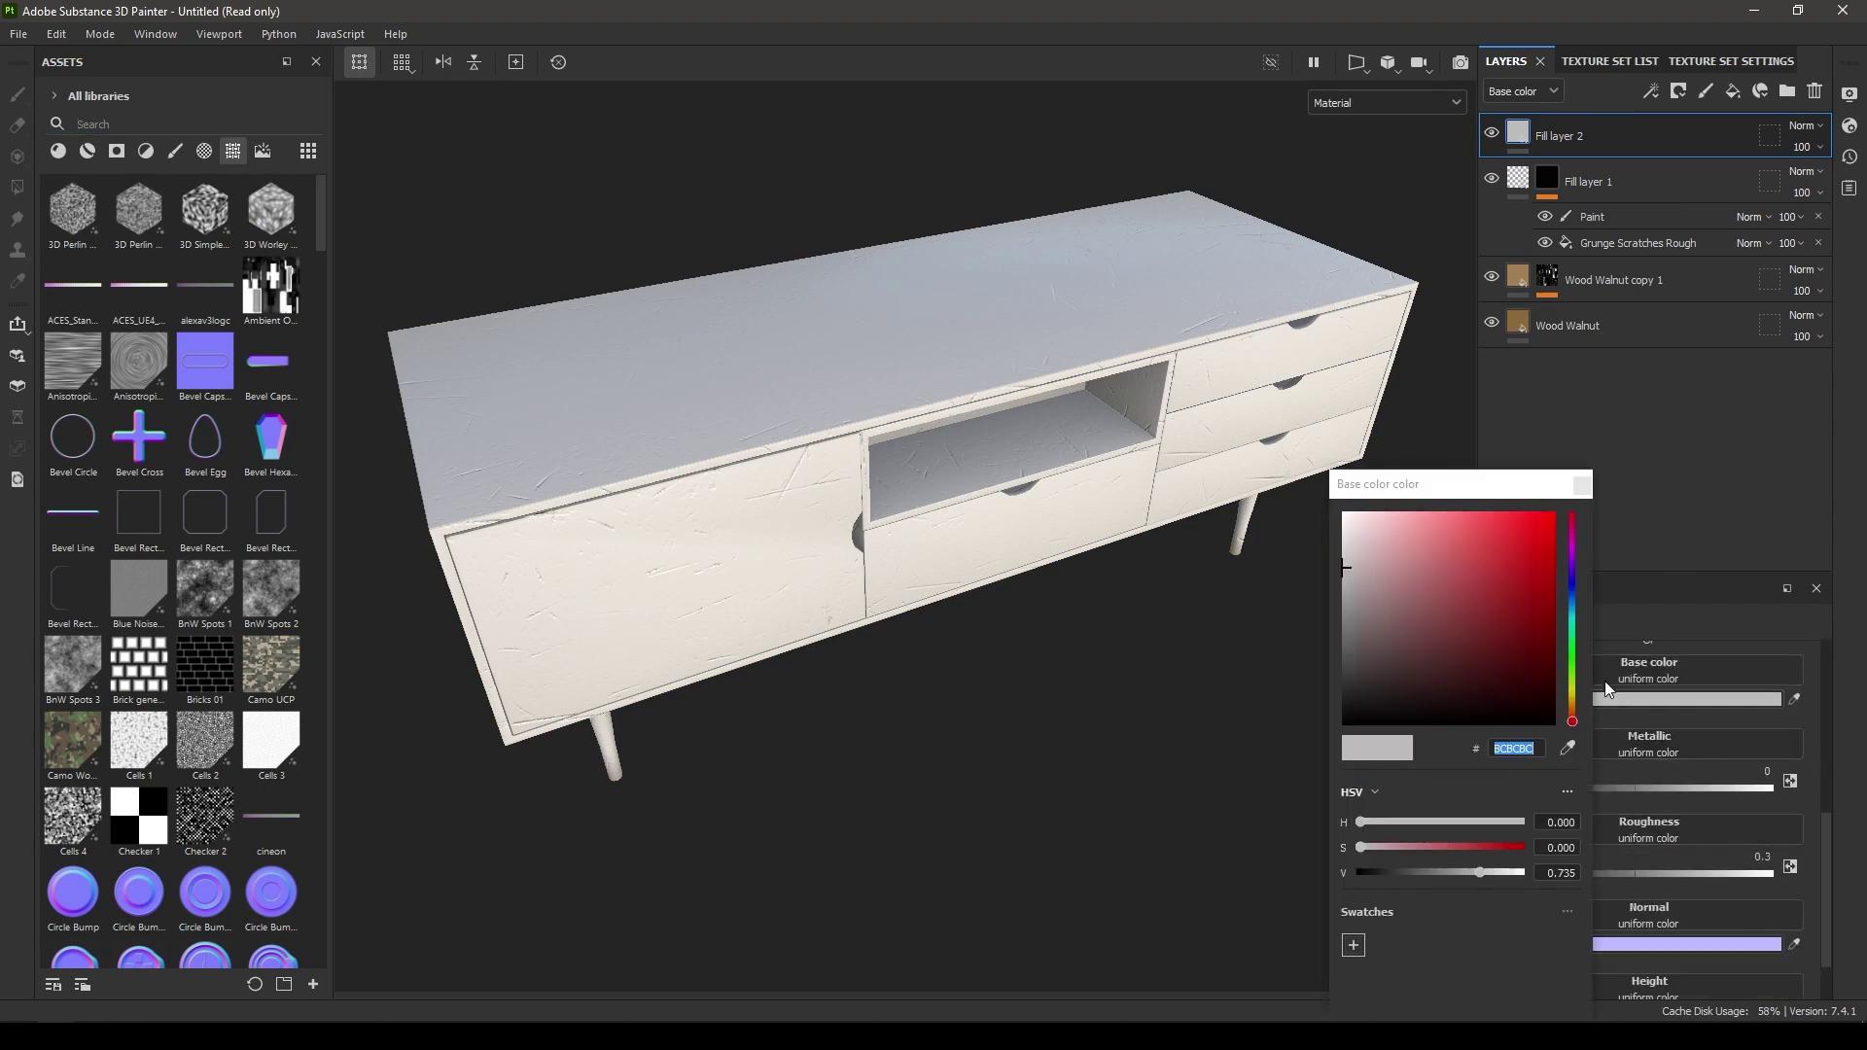
left_click(1572, 701)
left_click(1434, 589)
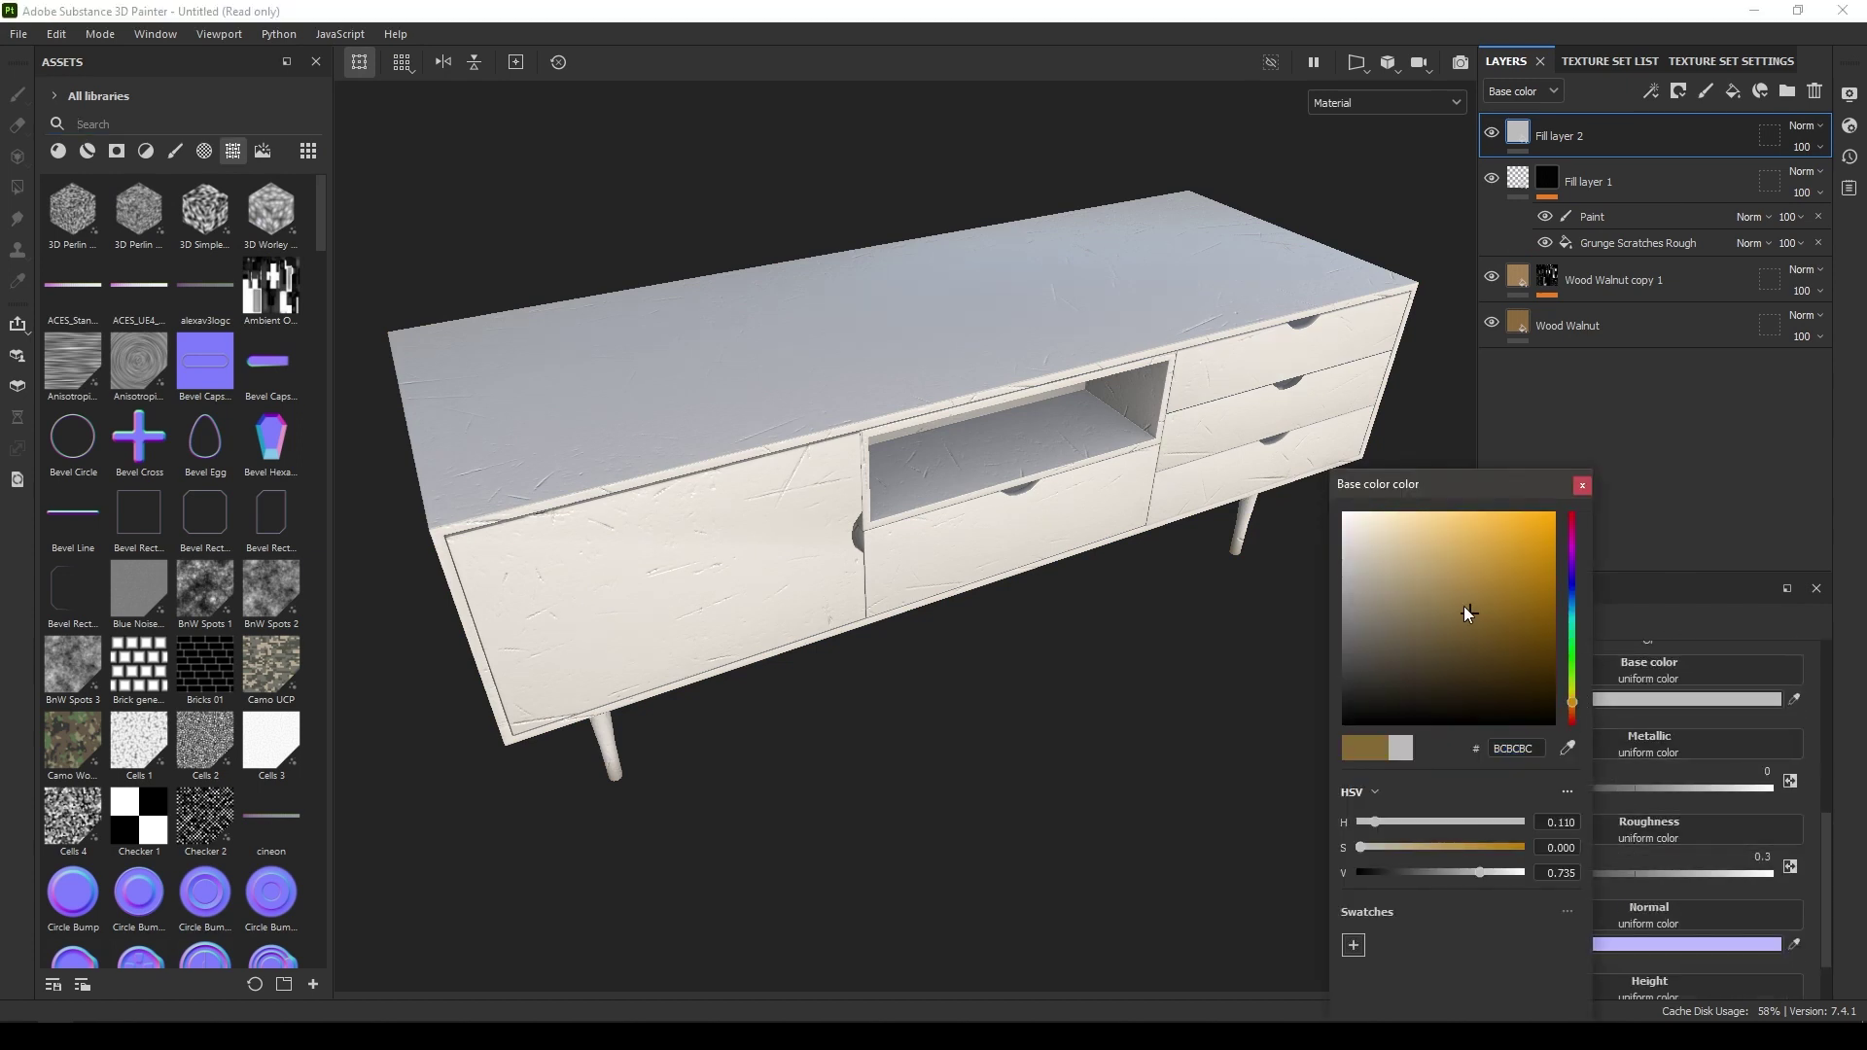
left_click(1420, 569)
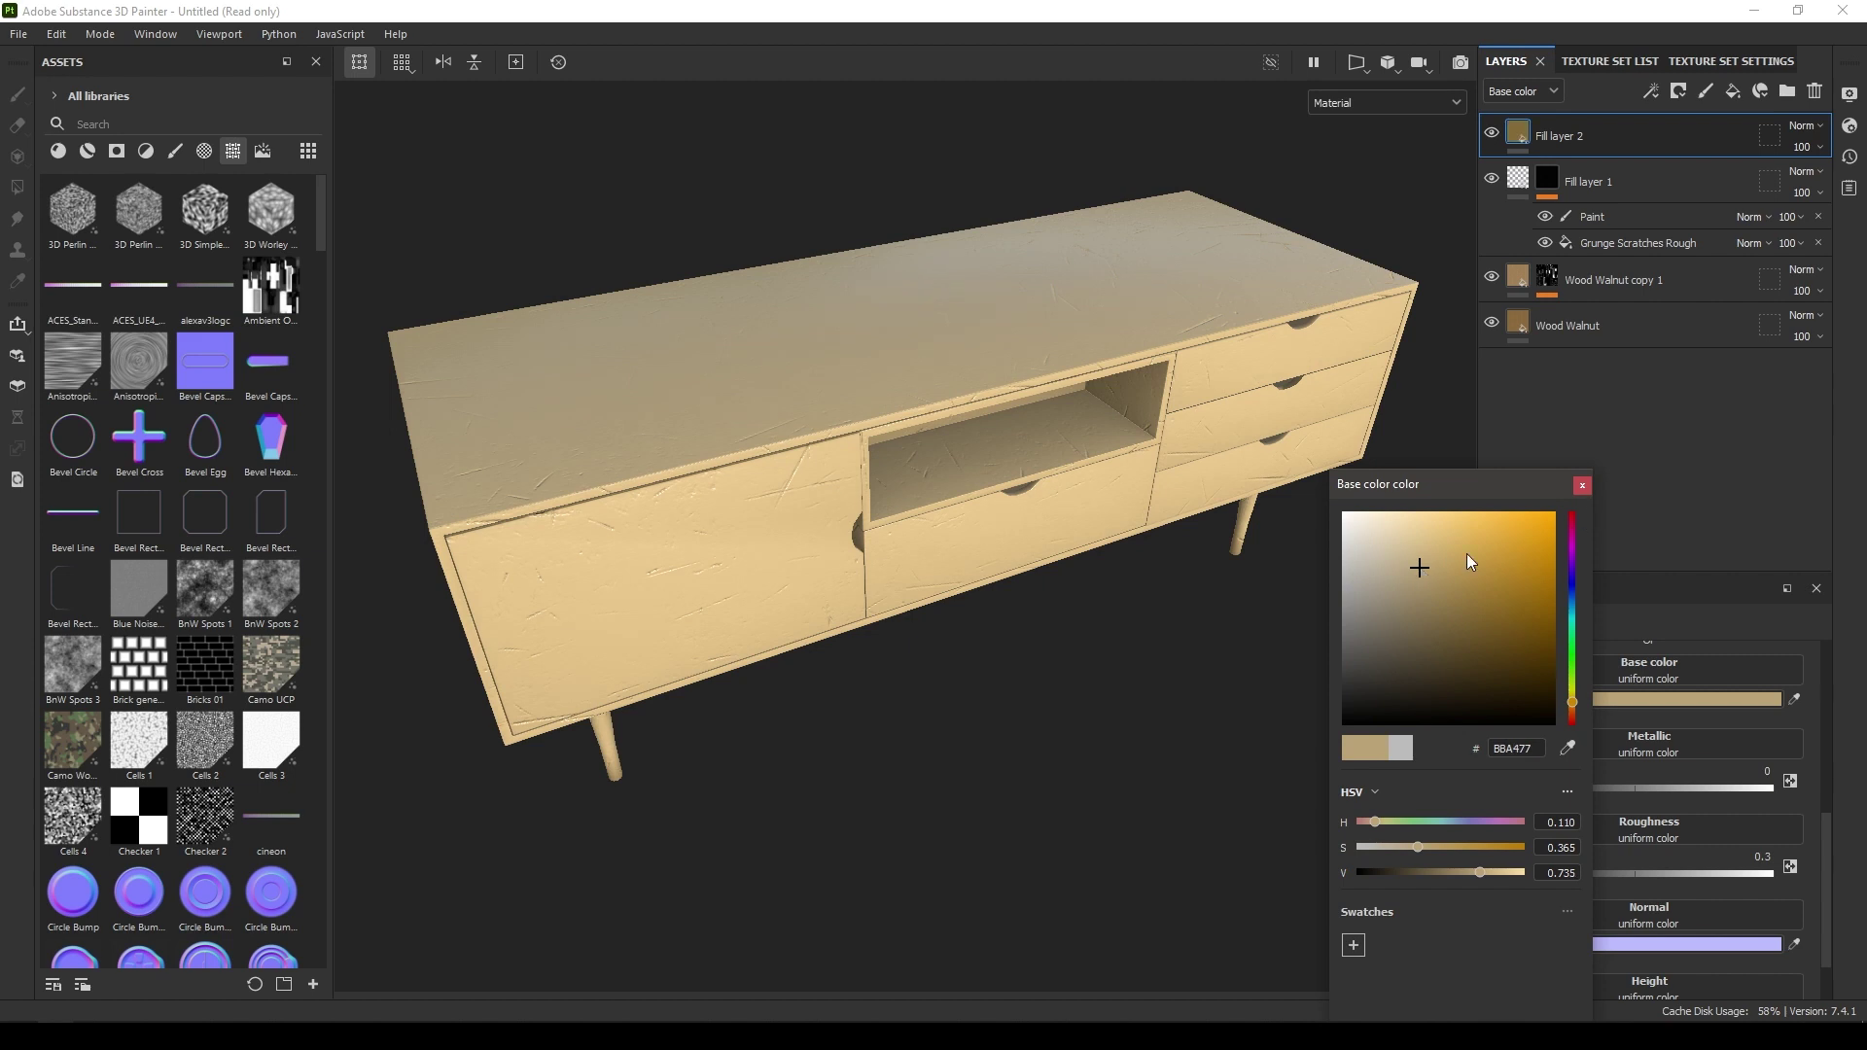
left_click(1432, 570)
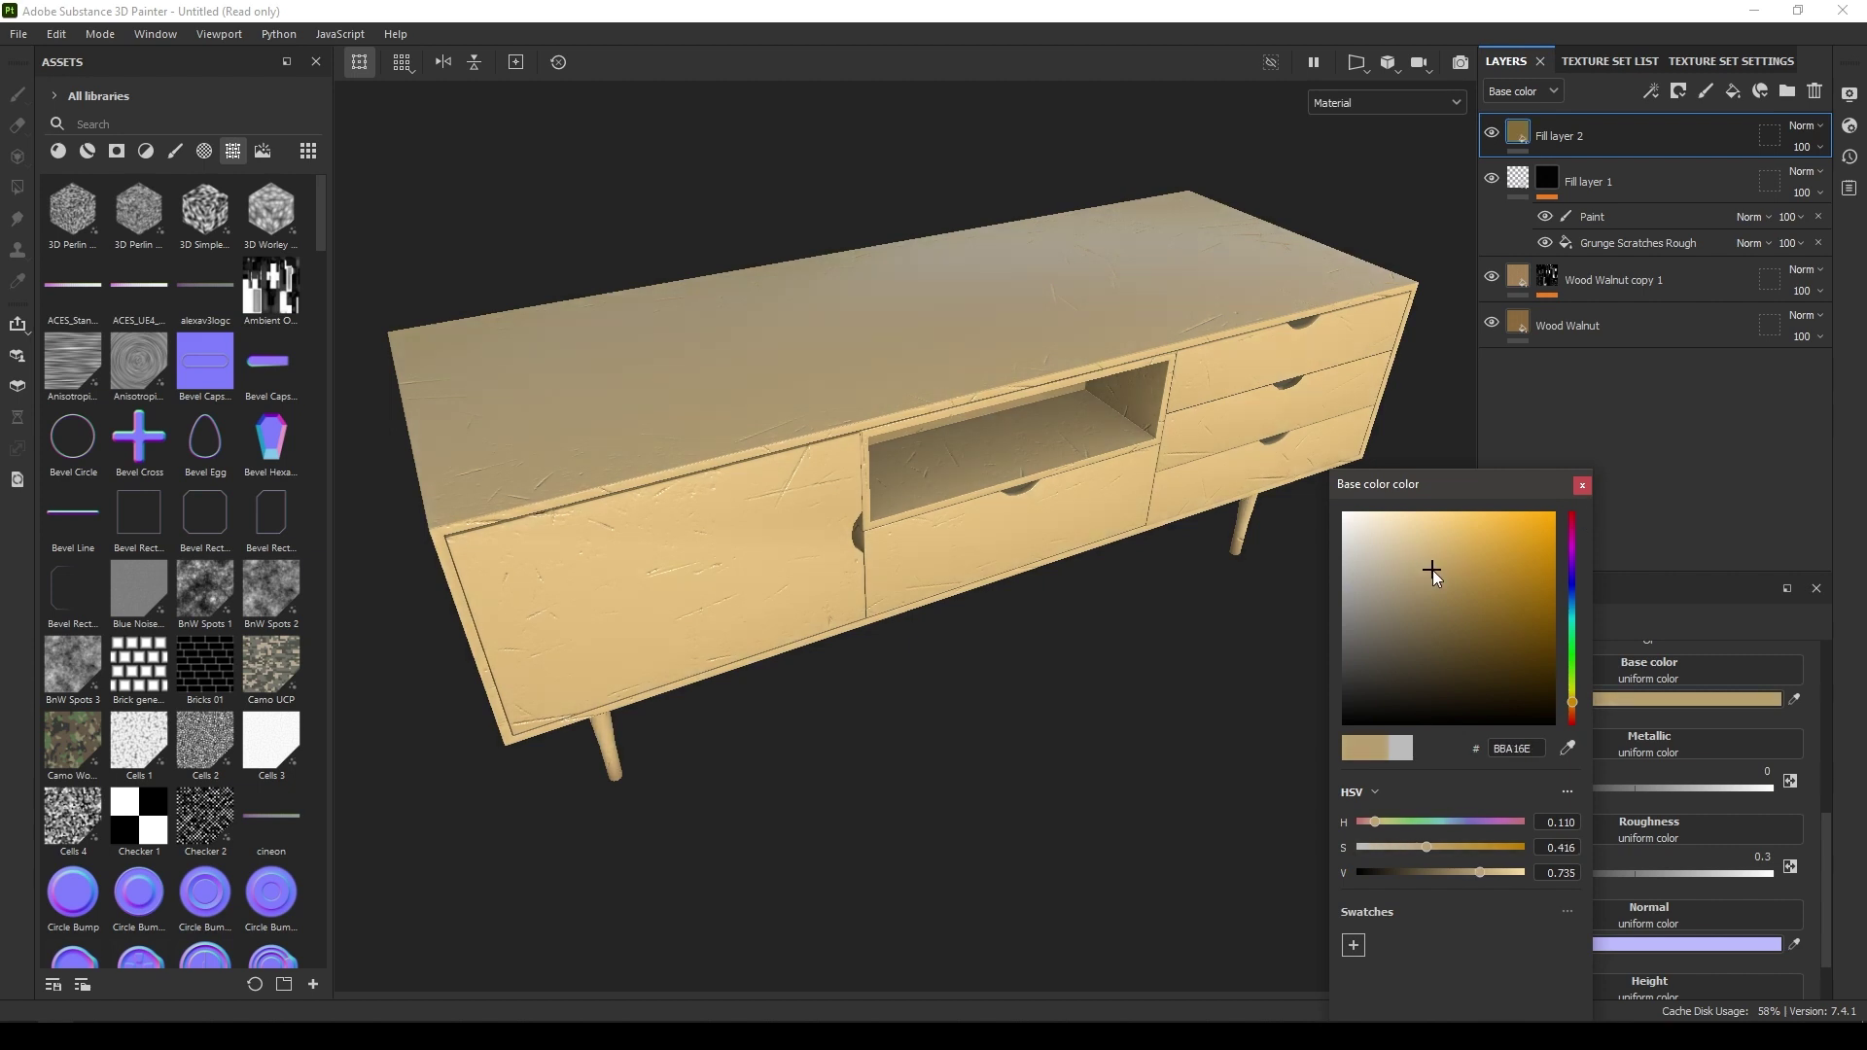
left_click(1581, 486)
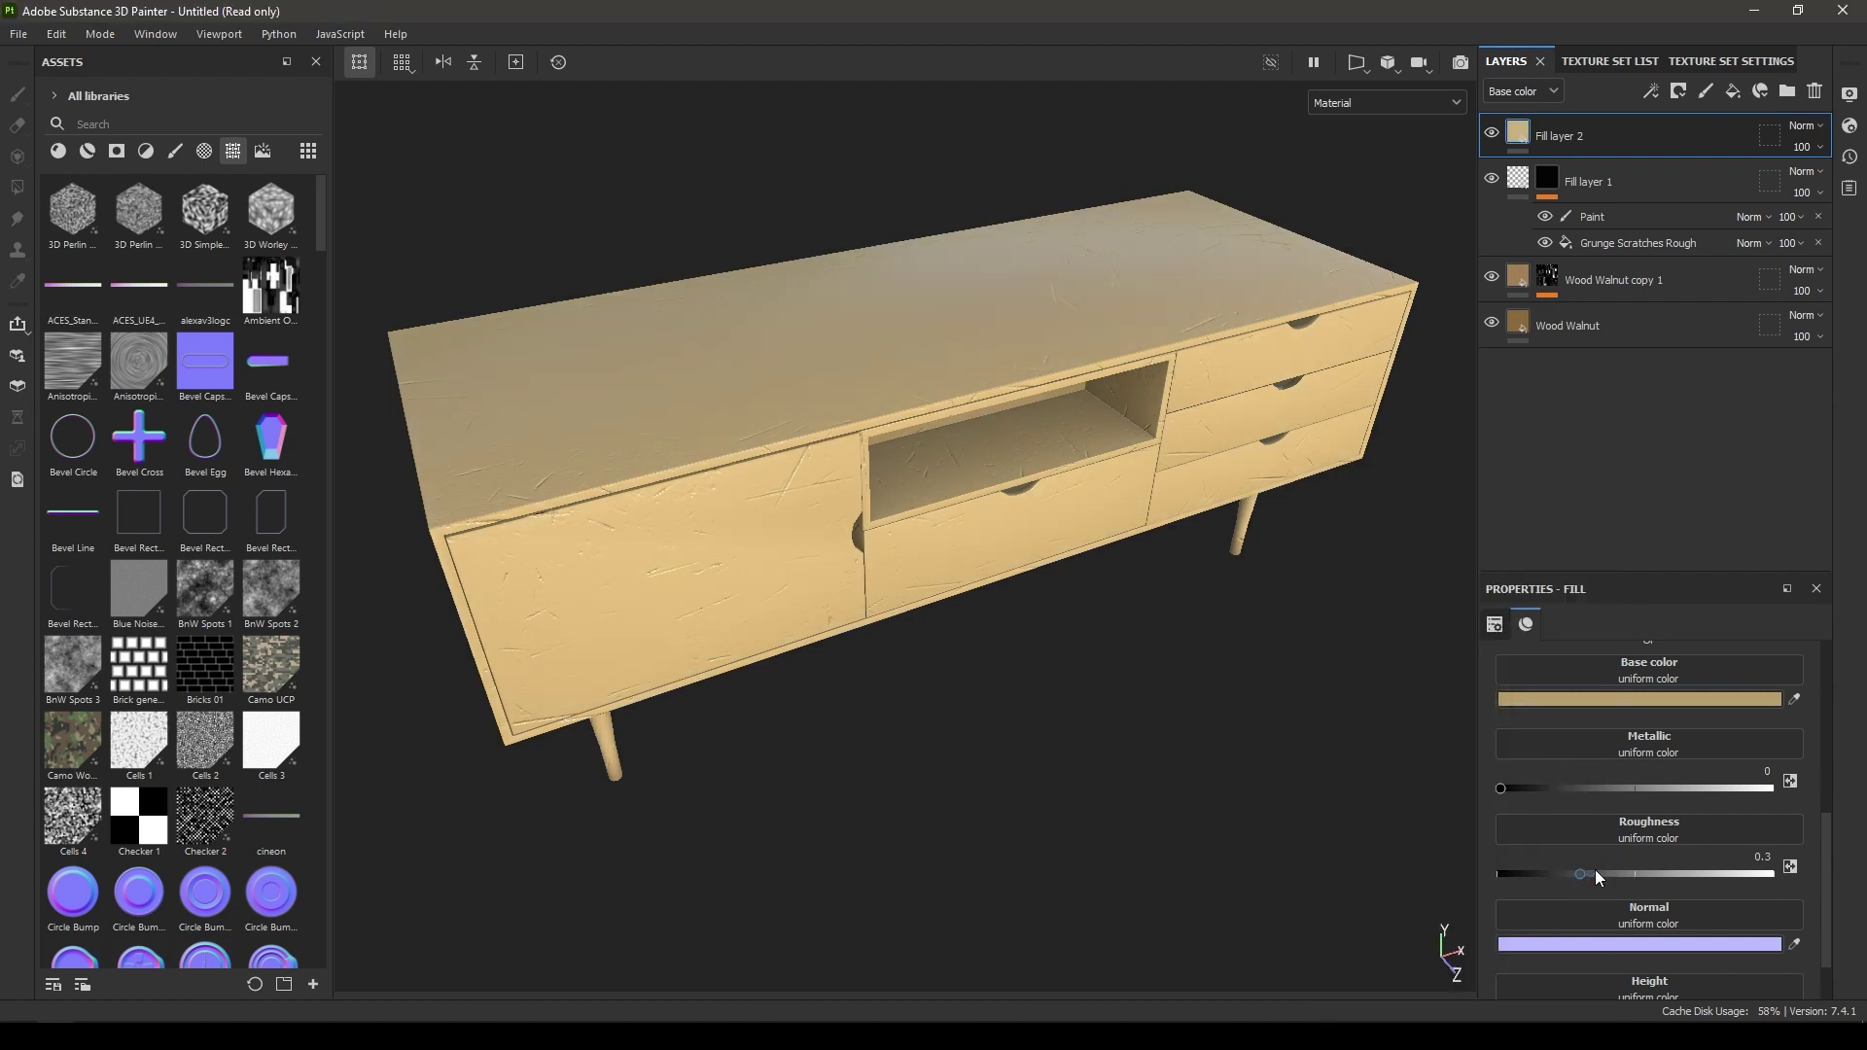
Step: Set the roughness of the tan fill layer to 1
left_click_drag(1595, 870, 1770, 869)
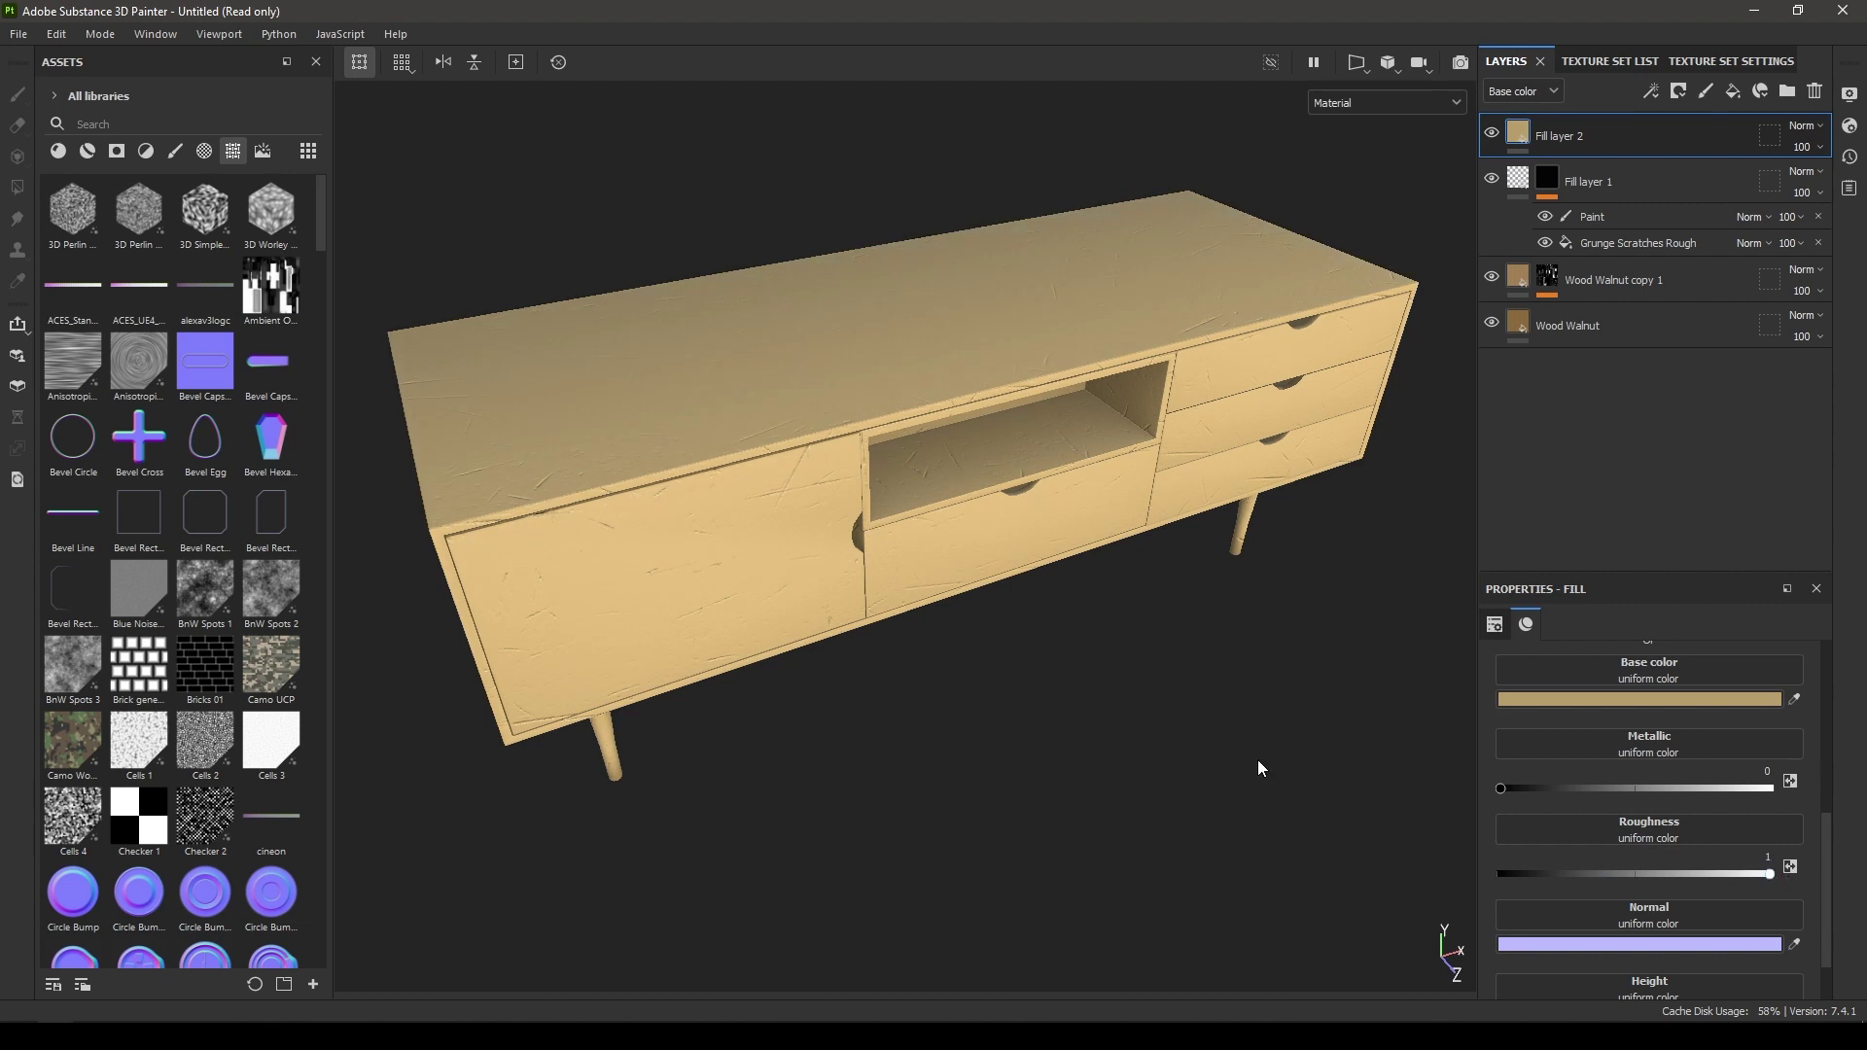
left_click_drag(907, 646, 890, 544, "alt")
scroll(890, 544, "up", 3)
scroll(1498, 958, "down", 1)
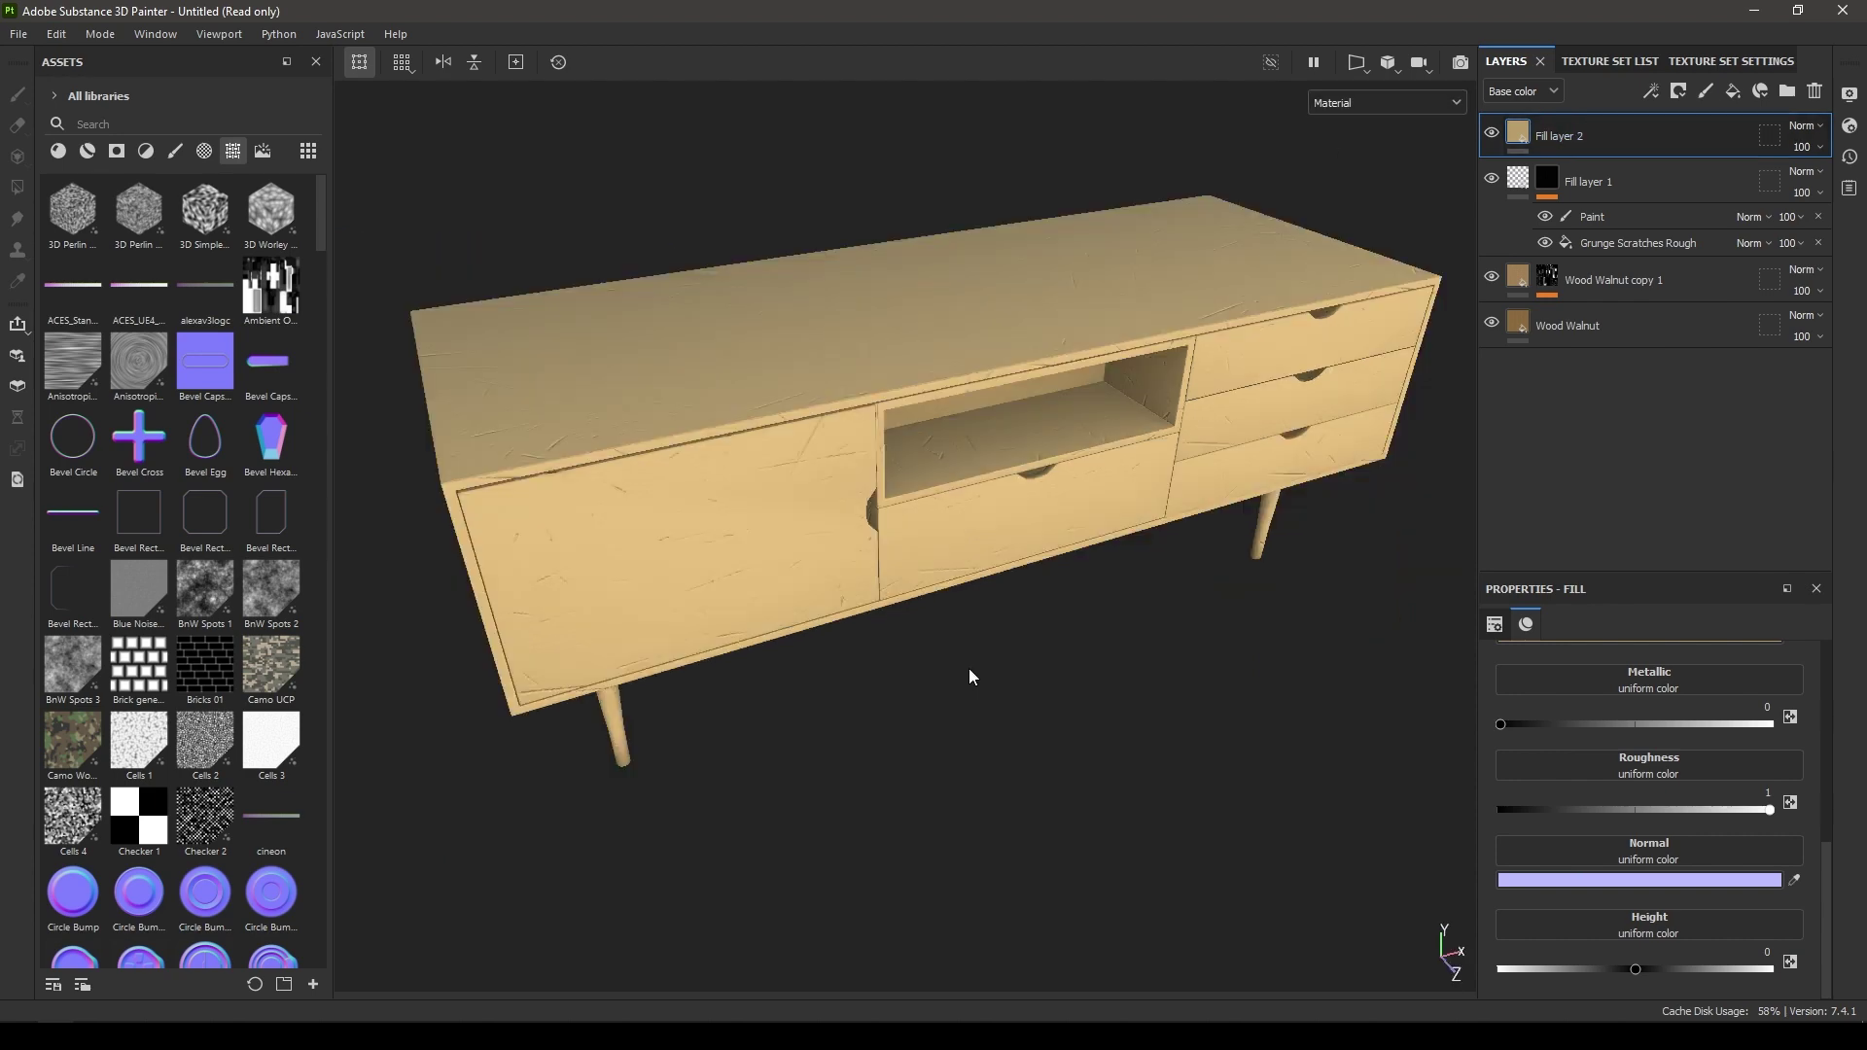
mouse_move(857, 563)
left_mouse_down("alt")
mouse_move(883, 633)
mouse_move(856, 573)
left_mouse_up("alt")
right_click_drag(856, 573, 955, 681, "alt")
left_click_drag(955, 680, 963, 616, "alt")
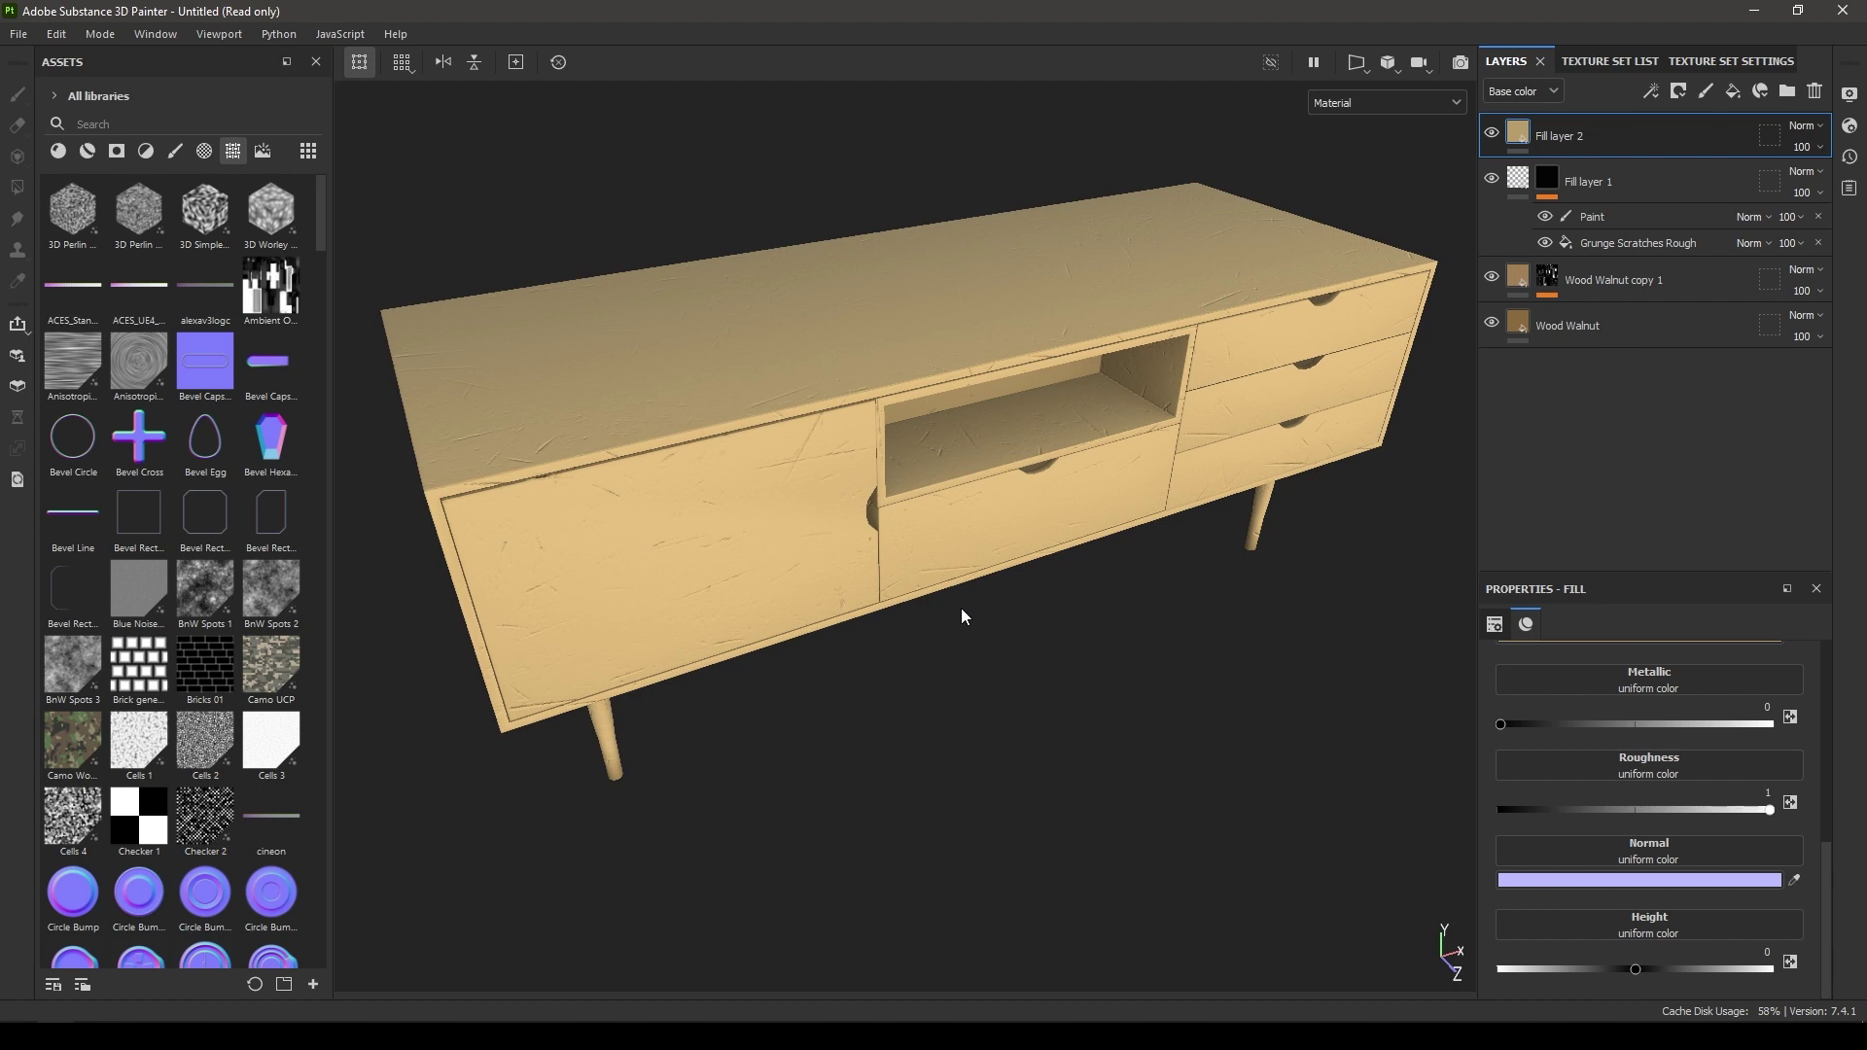
Step: Add a black mask to Fill layer 2 and apply a Dirt generator to the mask
right_click(1625, 140)
left_click(1654, 180)
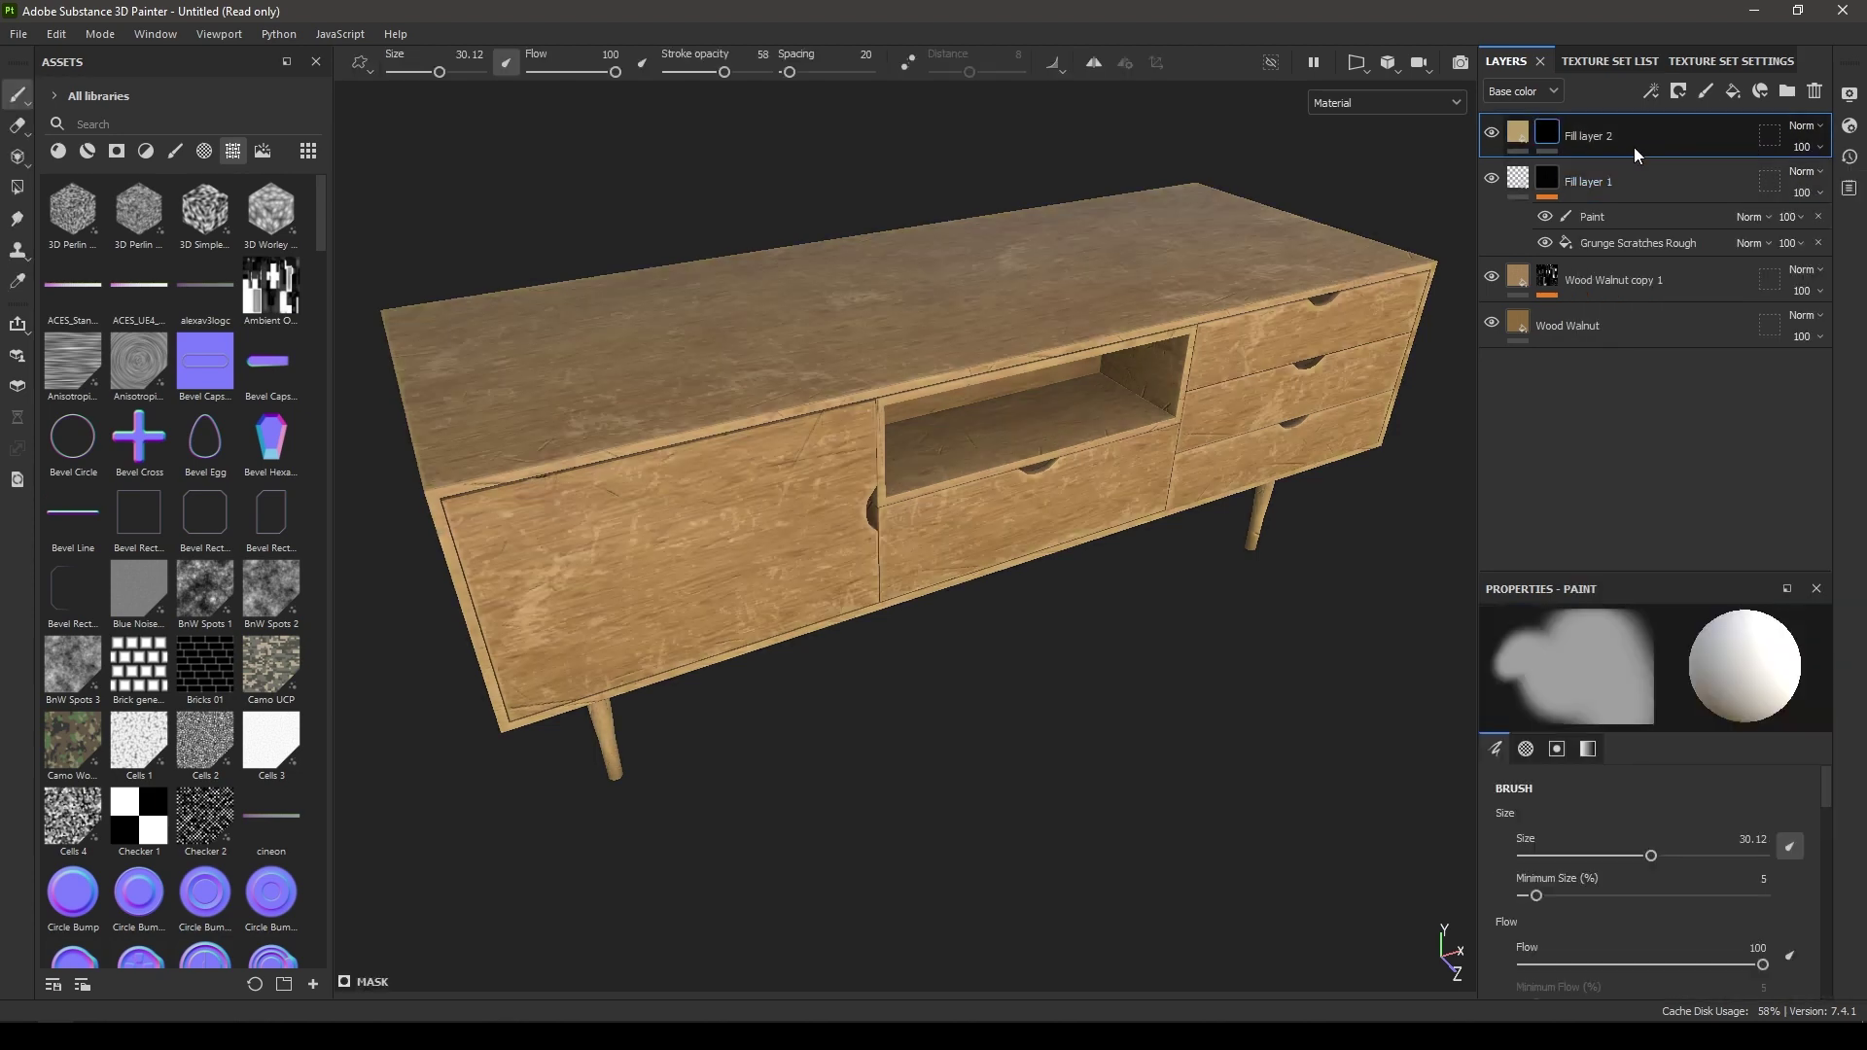
right_click(1626, 146)
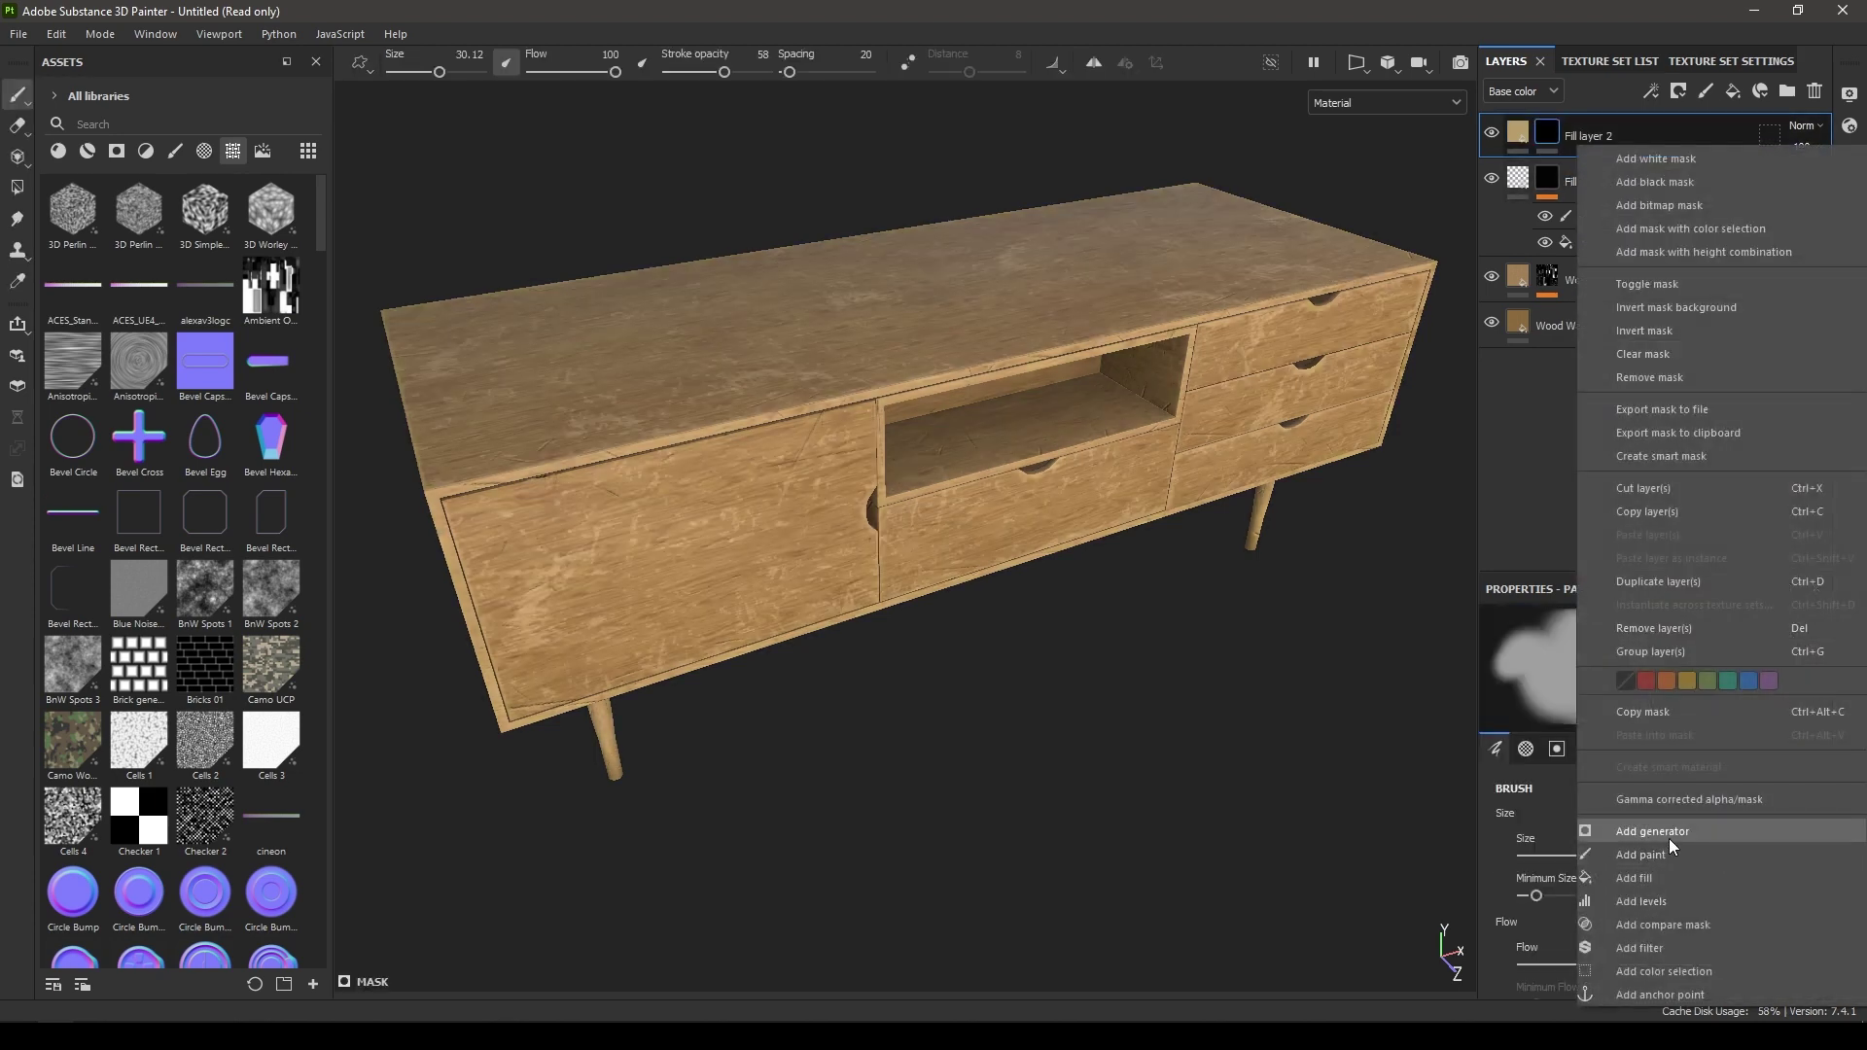
left_click(1670, 843)
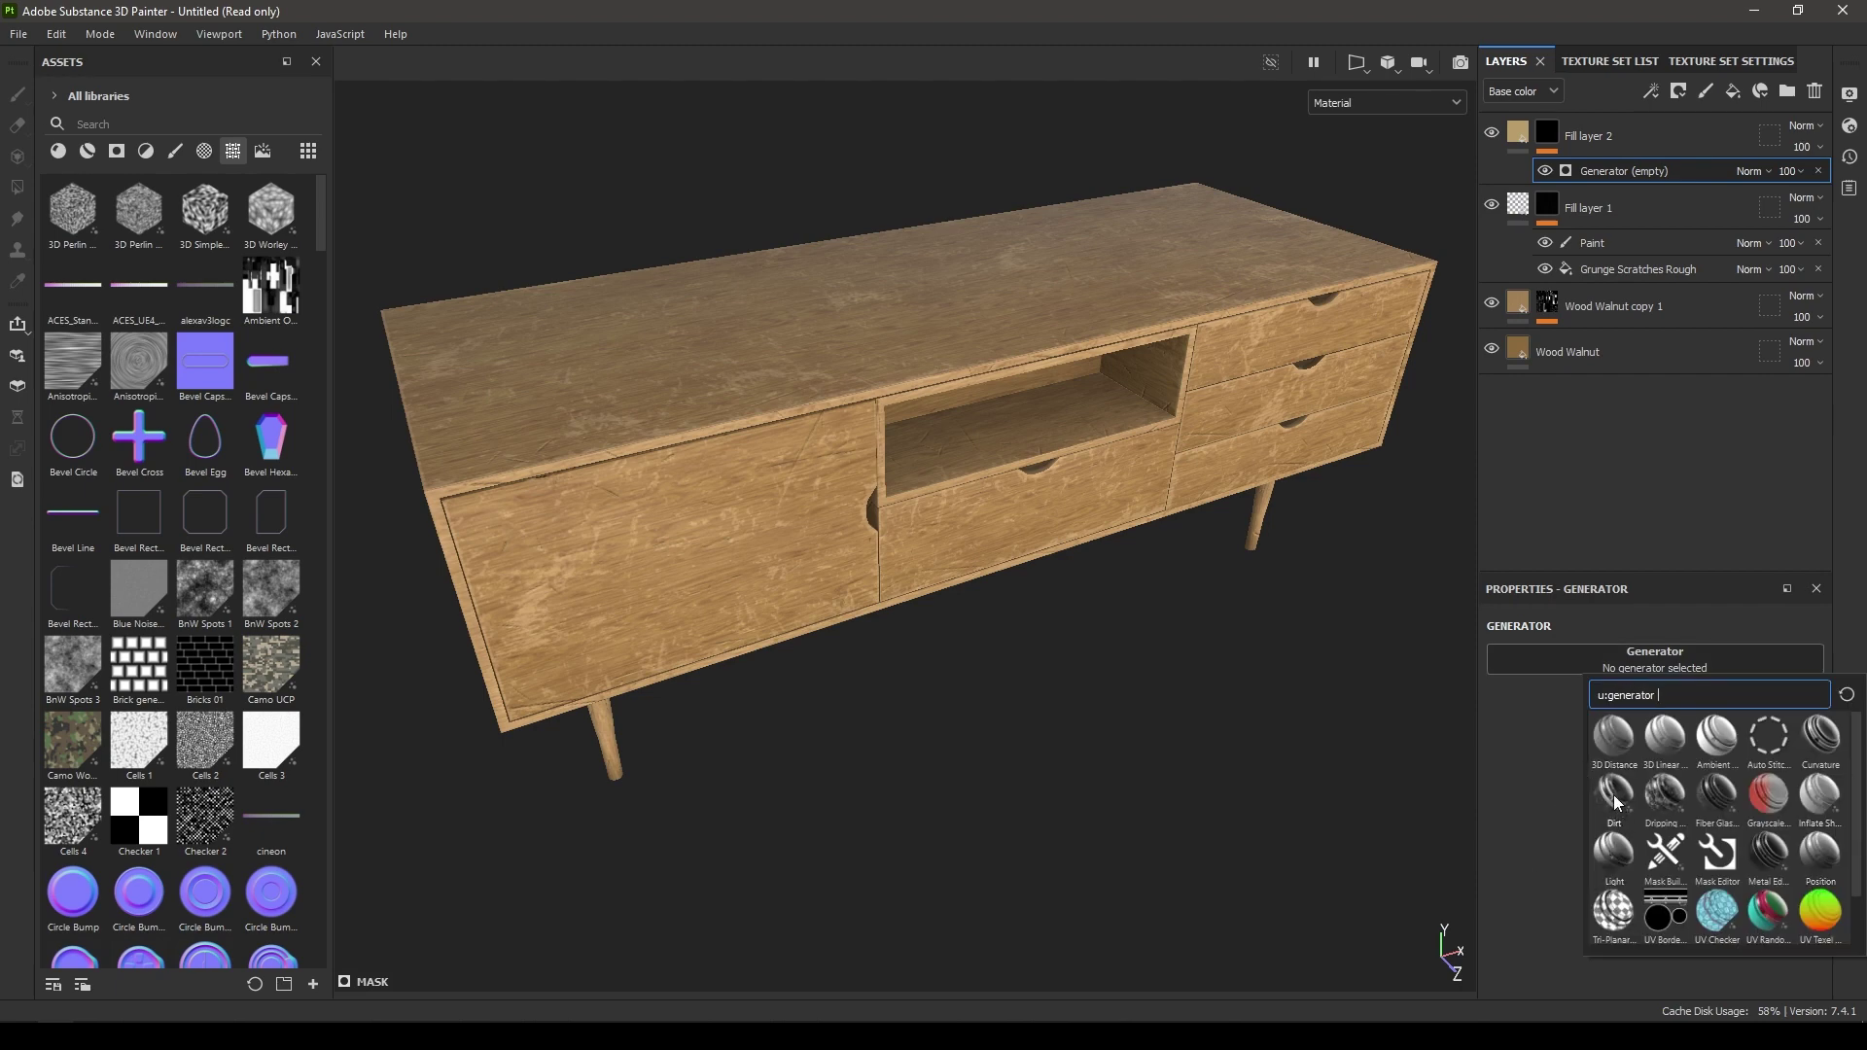
left_click(1616, 803)
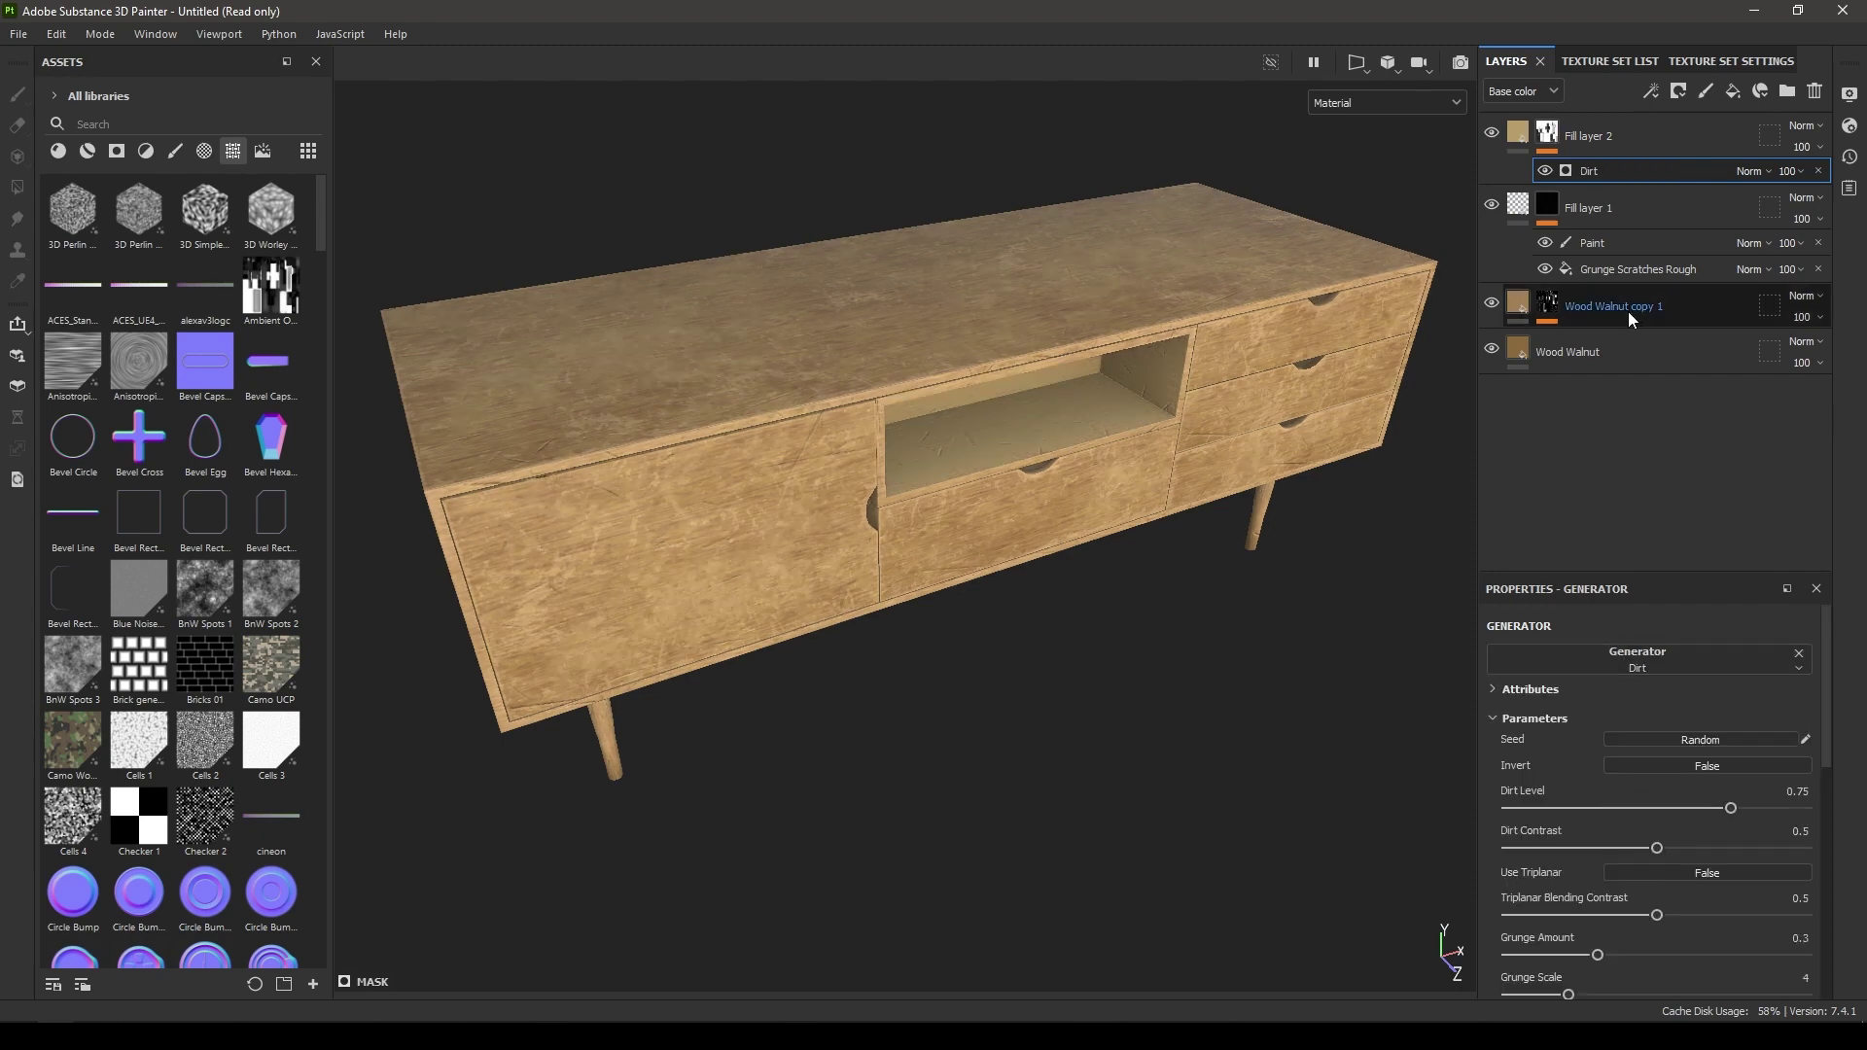
Step: Examine how the dirt covers the cabinet's top, door and open compartment from several angles
left_click_drag(1167, 272, 995, 341, "alt")
scroll(972, 389, "up", 3)
middle_click_drag(914, 438, 913, 558, "alt")
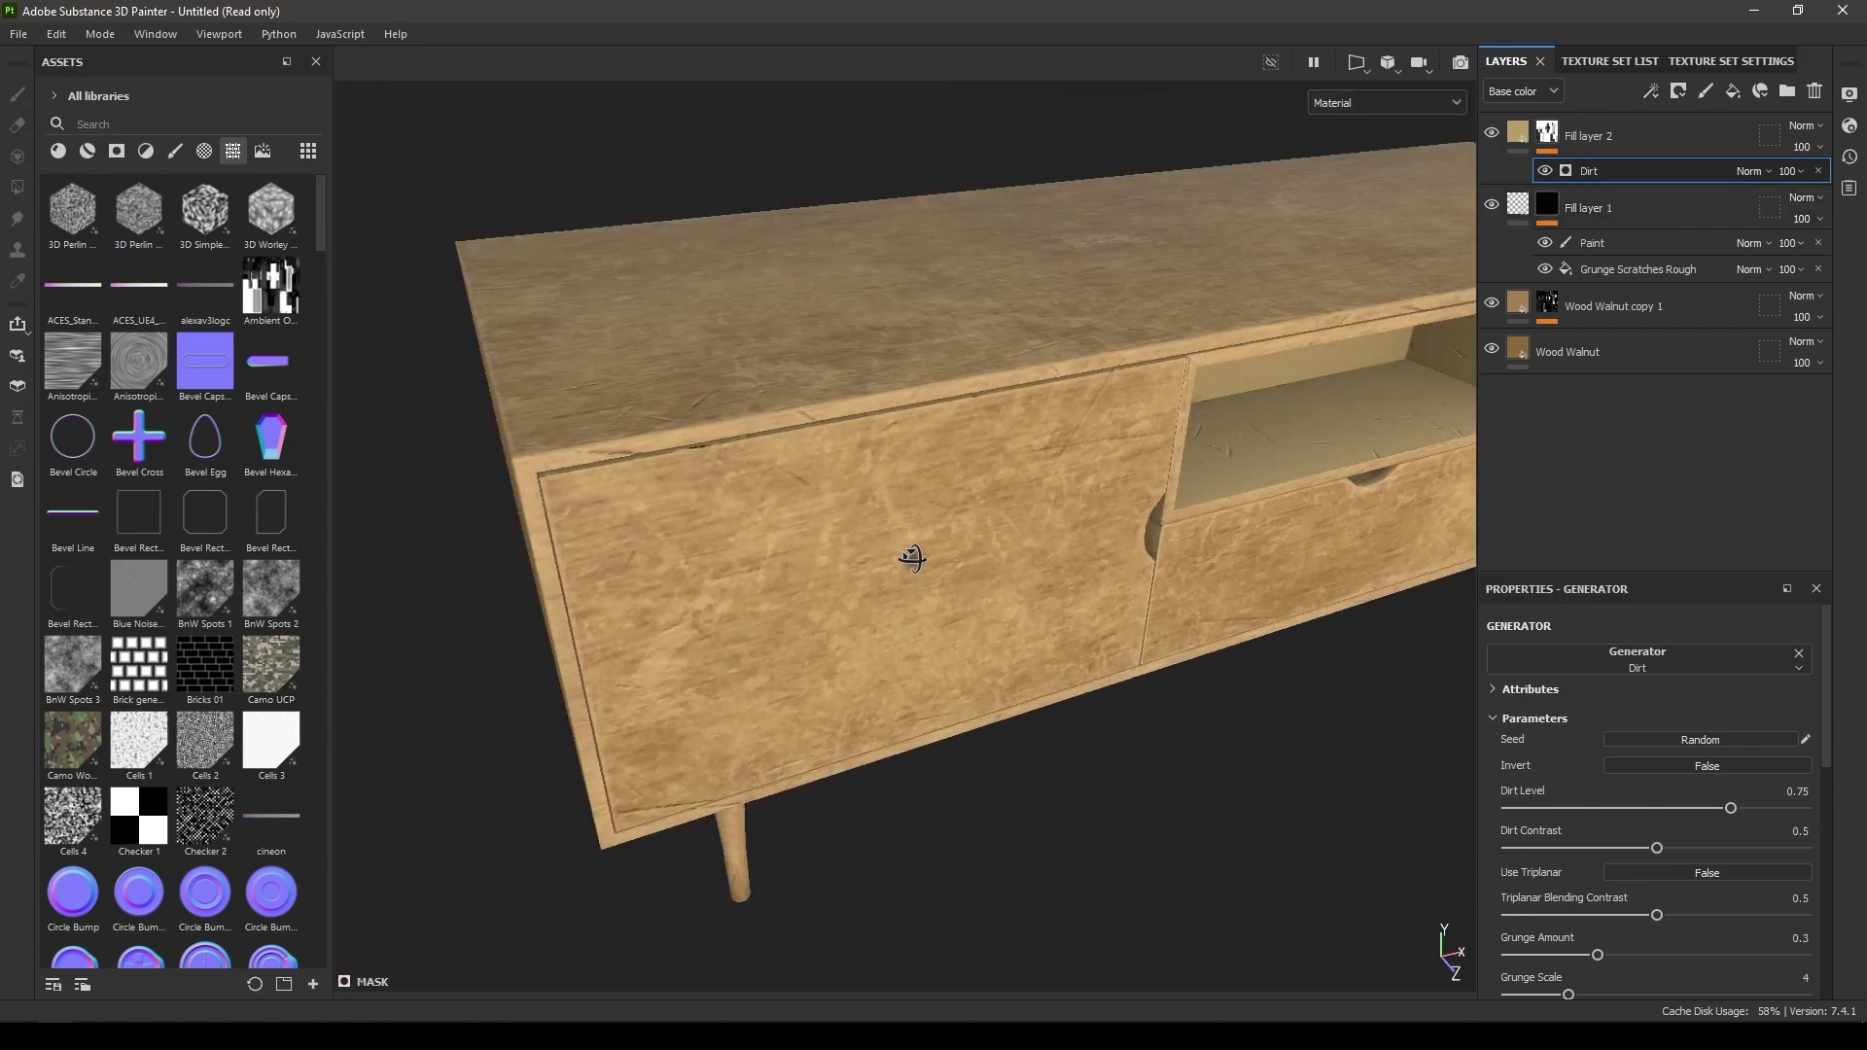
left_click_drag(913, 558, 963, 592, "alt")
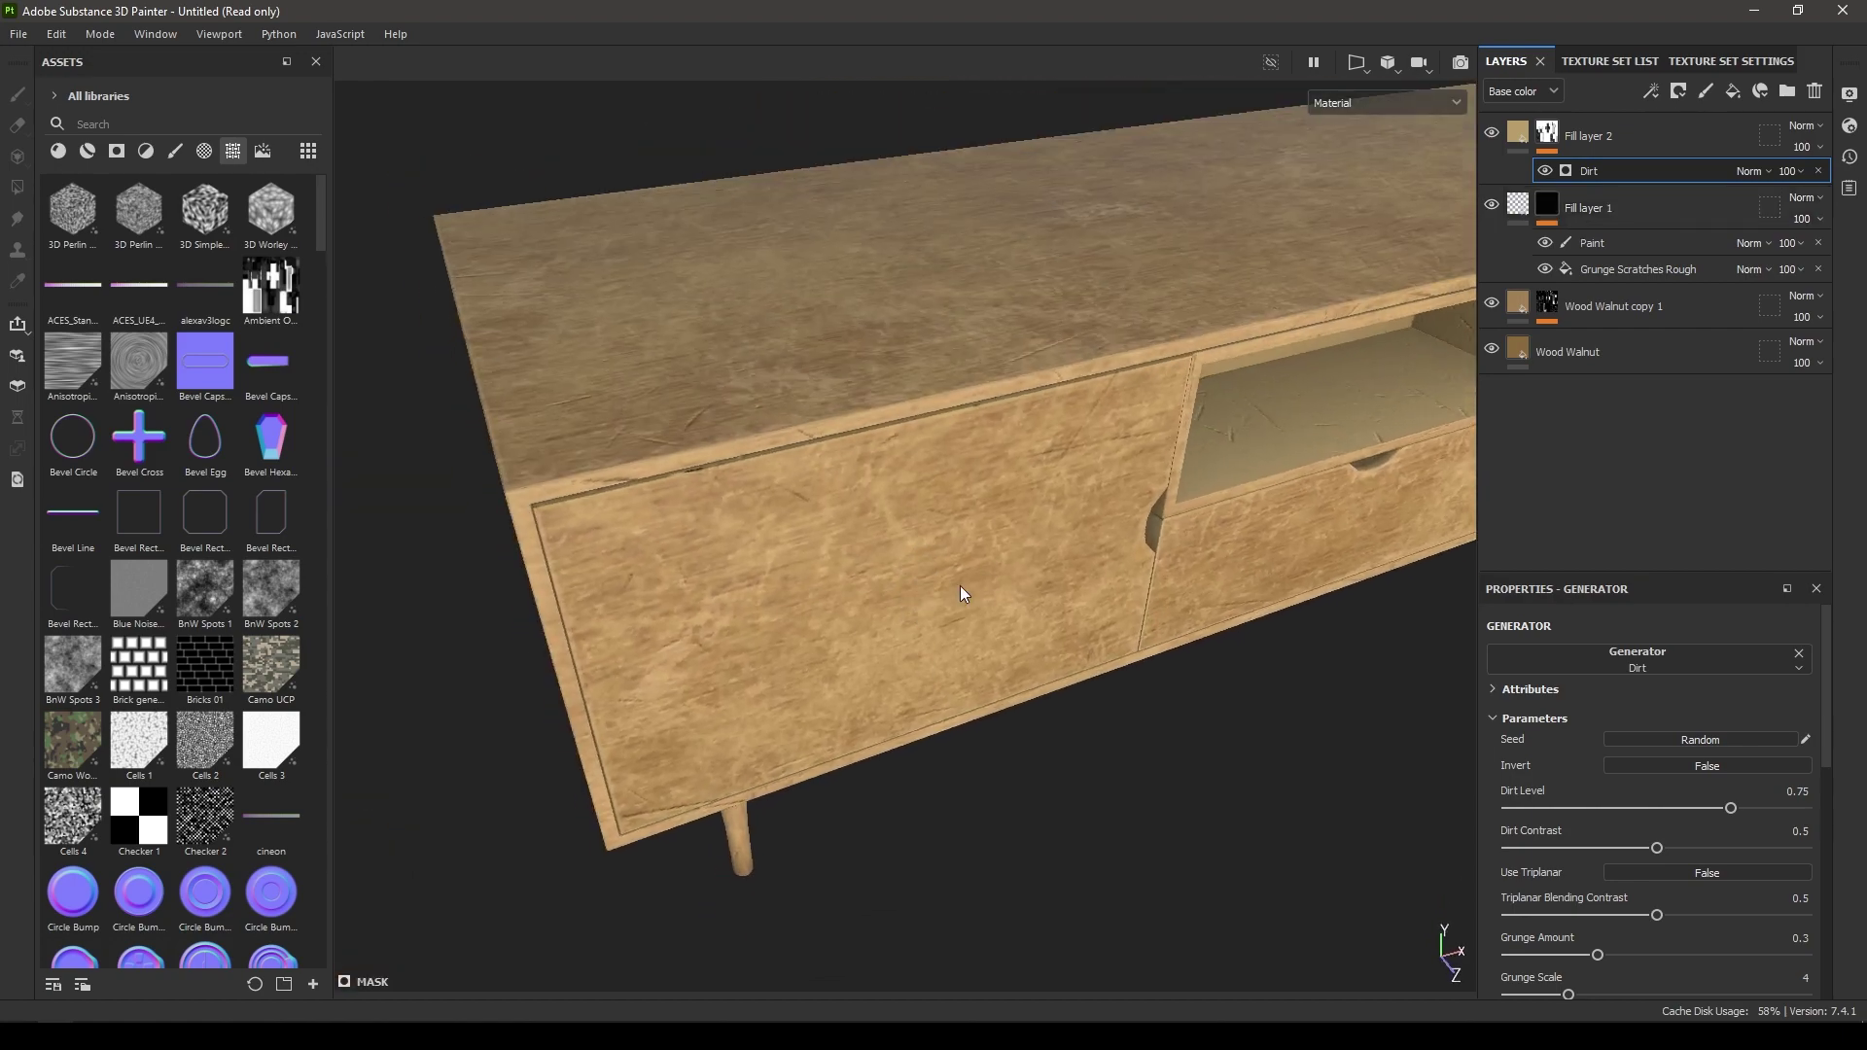
left_click(1519, 133)
left_click_drag(1188, 333, 1267, 333, "alt")
left_click_drag(875, 389, 856, 467, "alt")
left_click_drag(741, 395, 750, 616, "alt")
left_click(1544, 139)
left_click_drag(939, 476, 963, 374, "alt")
Step: Set the Dirt generator's dirt level to 0.58 and its dirt contrast to 0.42
left_click(1609, 175)
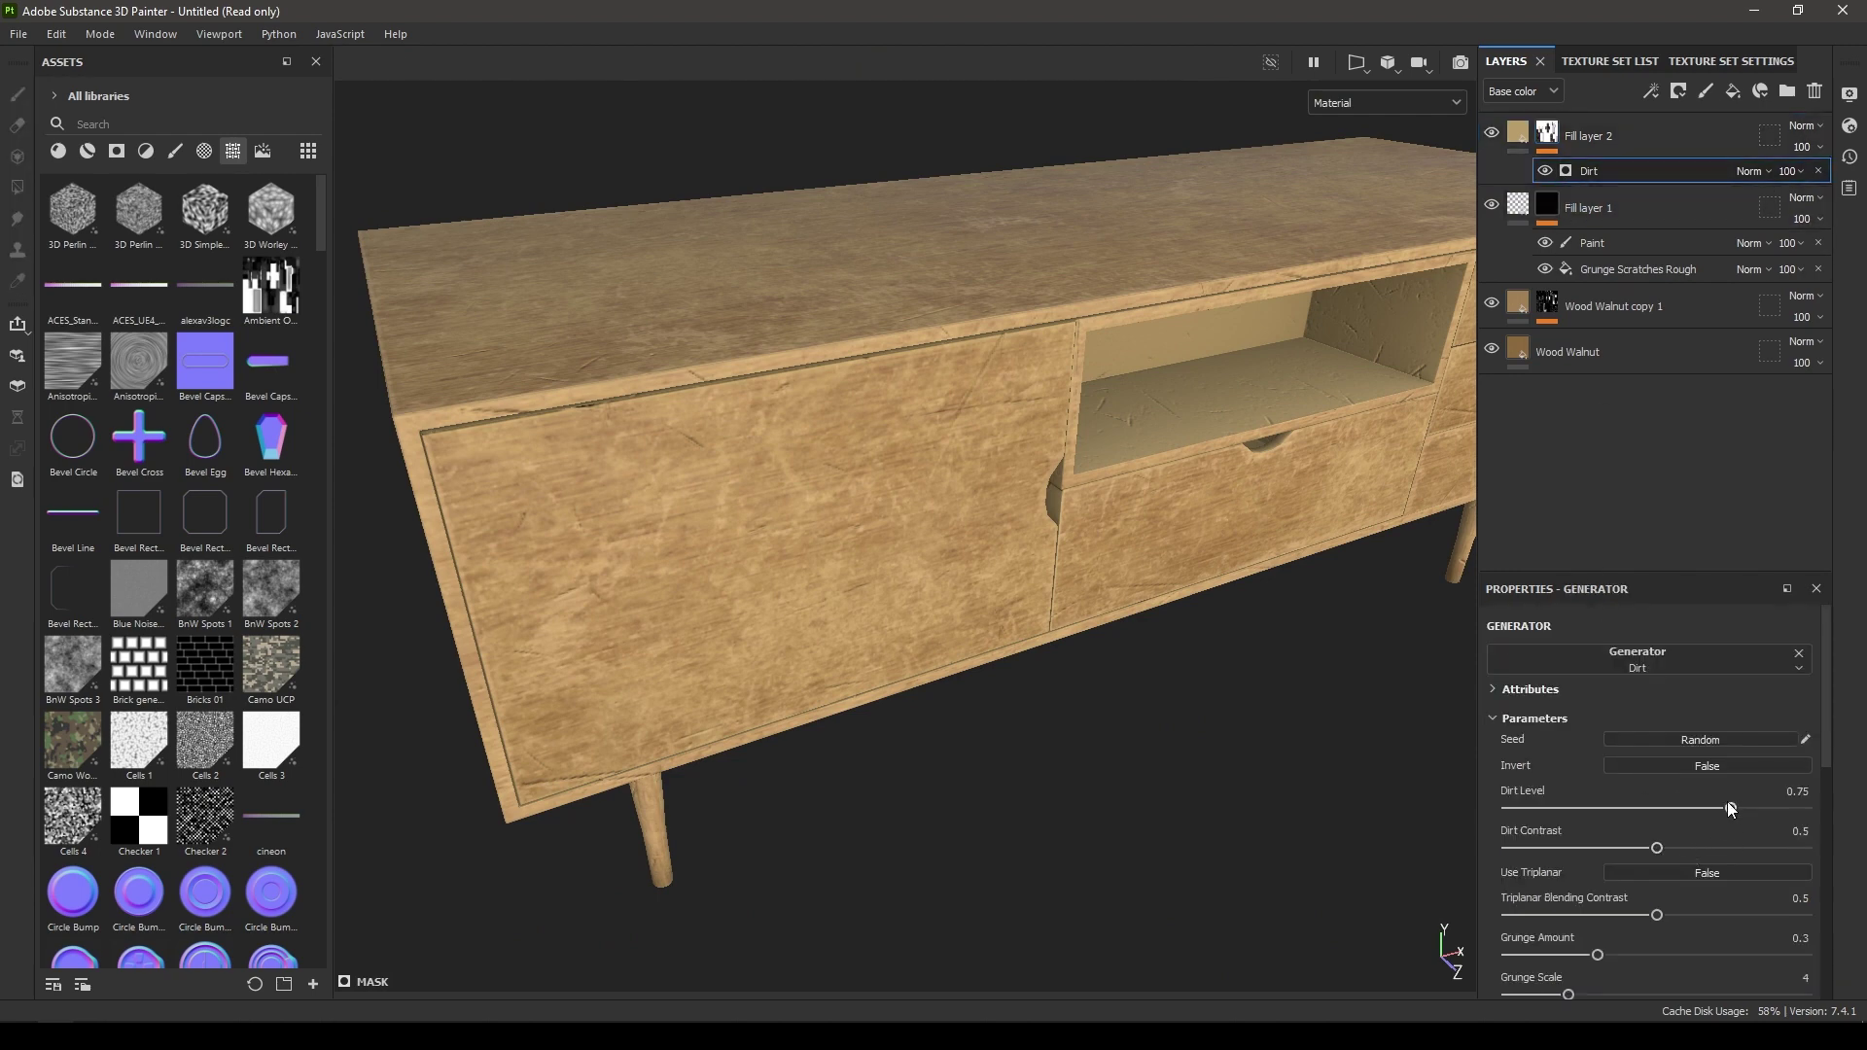
left_click_drag(1730, 809, 1646, 827)
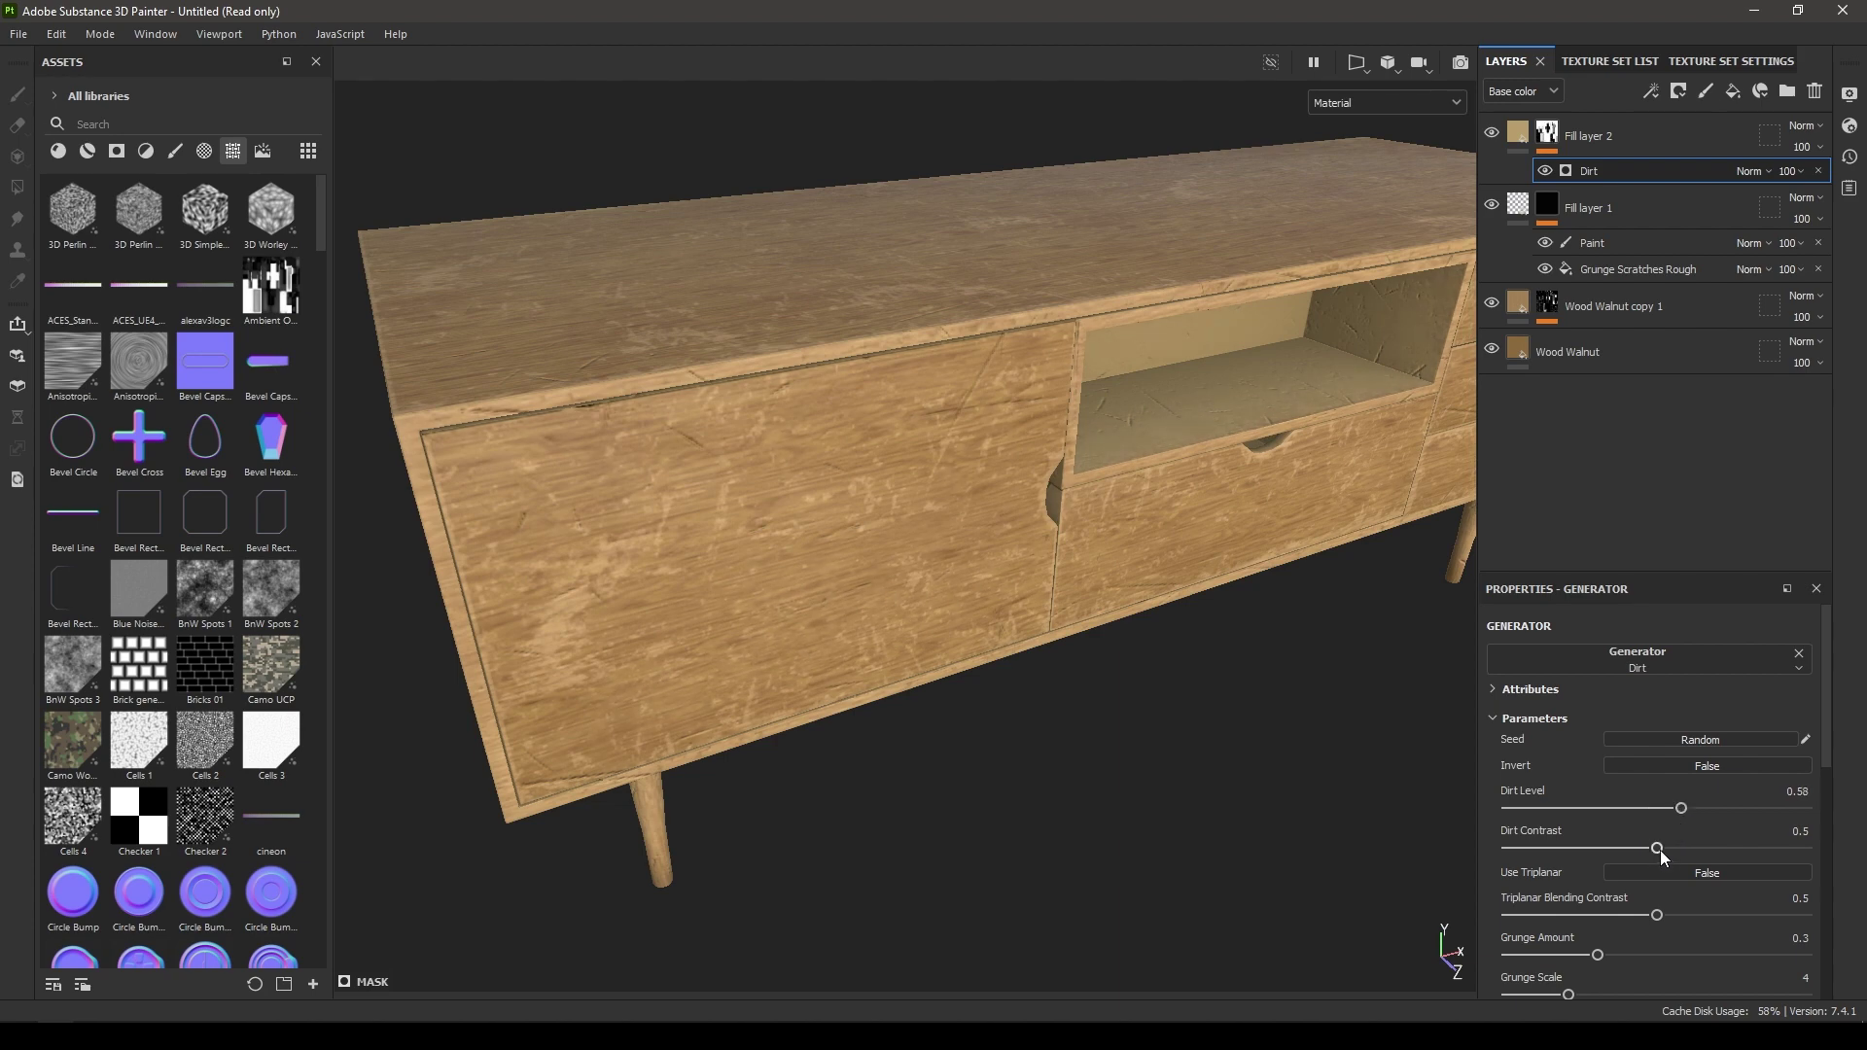
left_click_drag(1659, 848, 1783, 849)
left_click_drag(1655, 849, 1635, 849)
scroll(1573, 904, "down", 5)
scroll(1630, 813, "up", 3)
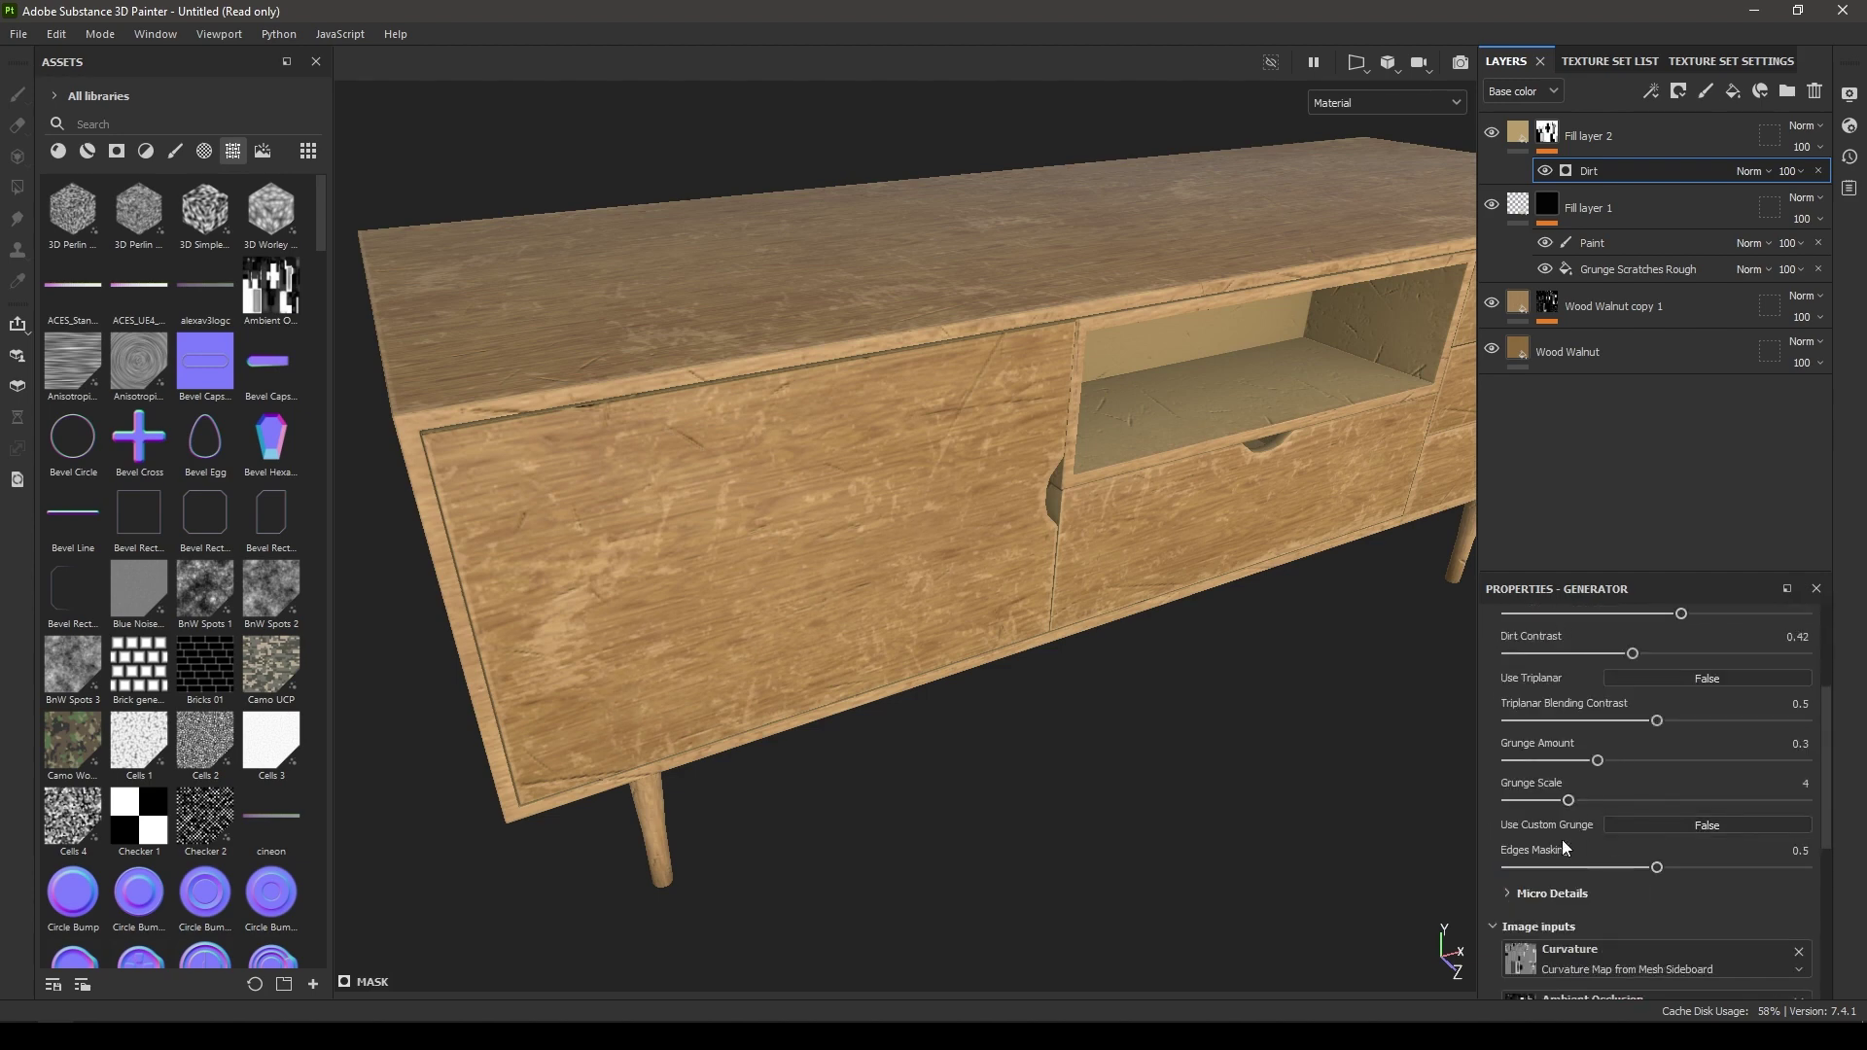
Step: Darken the base color of Fill layer 2 to the brown 4C4331
left_click_drag(780, 663, 712, 492, "alt")
right_click_drag(712, 491, 725, 466, "alt")
left_click_drag(724, 466, 779, 399, "alt")
right_click_drag(778, 399, 866, 457, "alt")
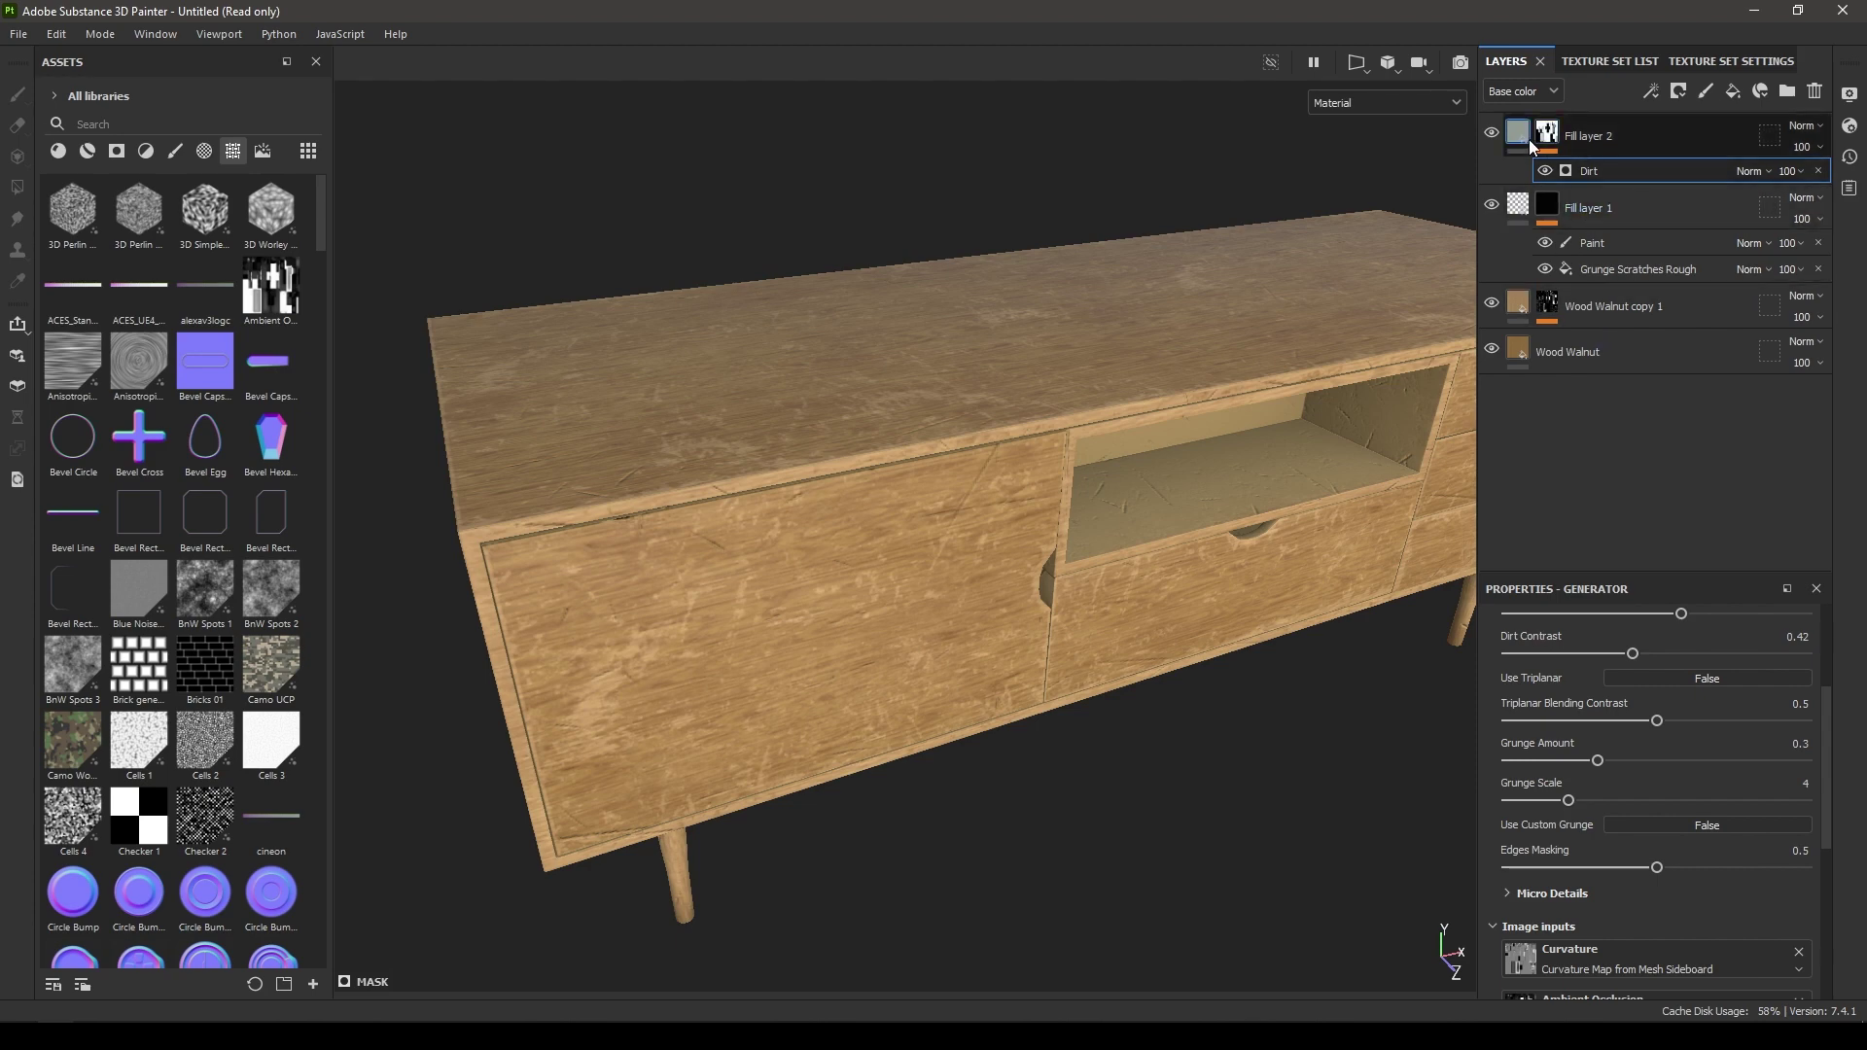
left_click(1510, 139)
scroll(1600, 743, "up", 2)
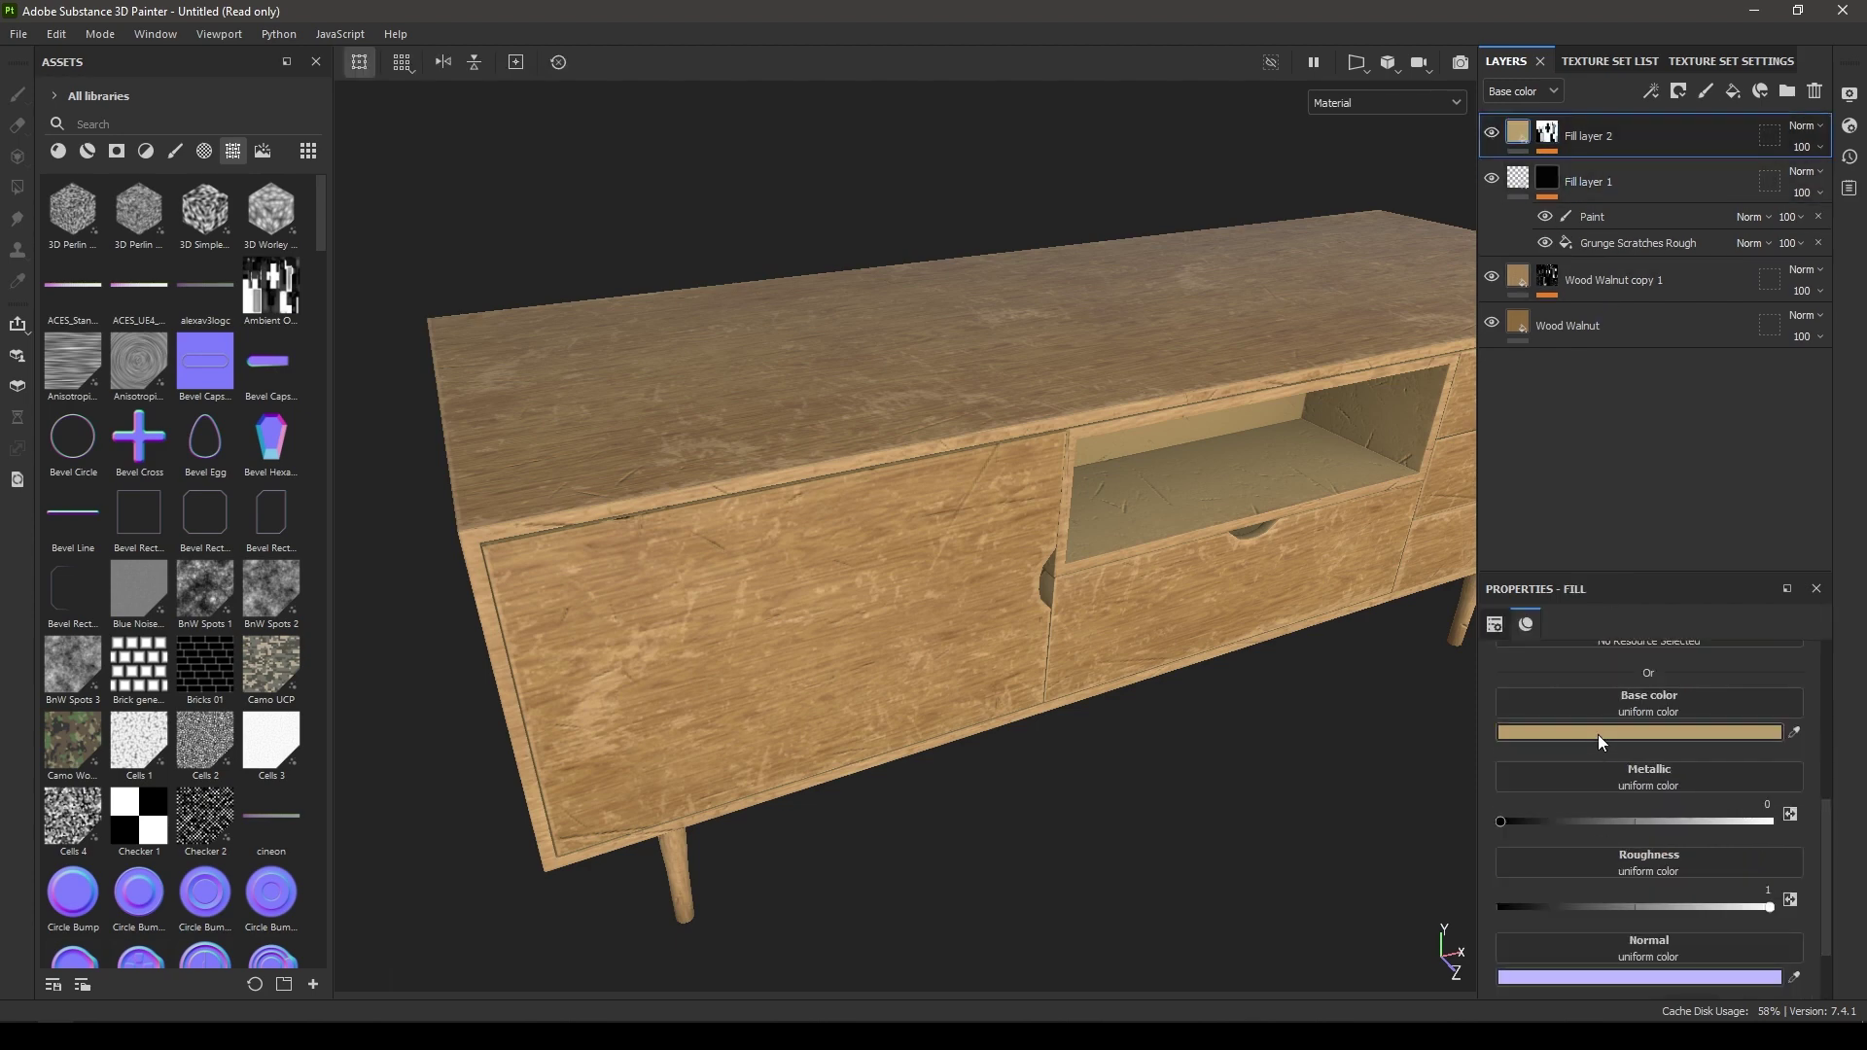
left_click(1614, 732)
left_click_drag(1414, 588, 1410, 662)
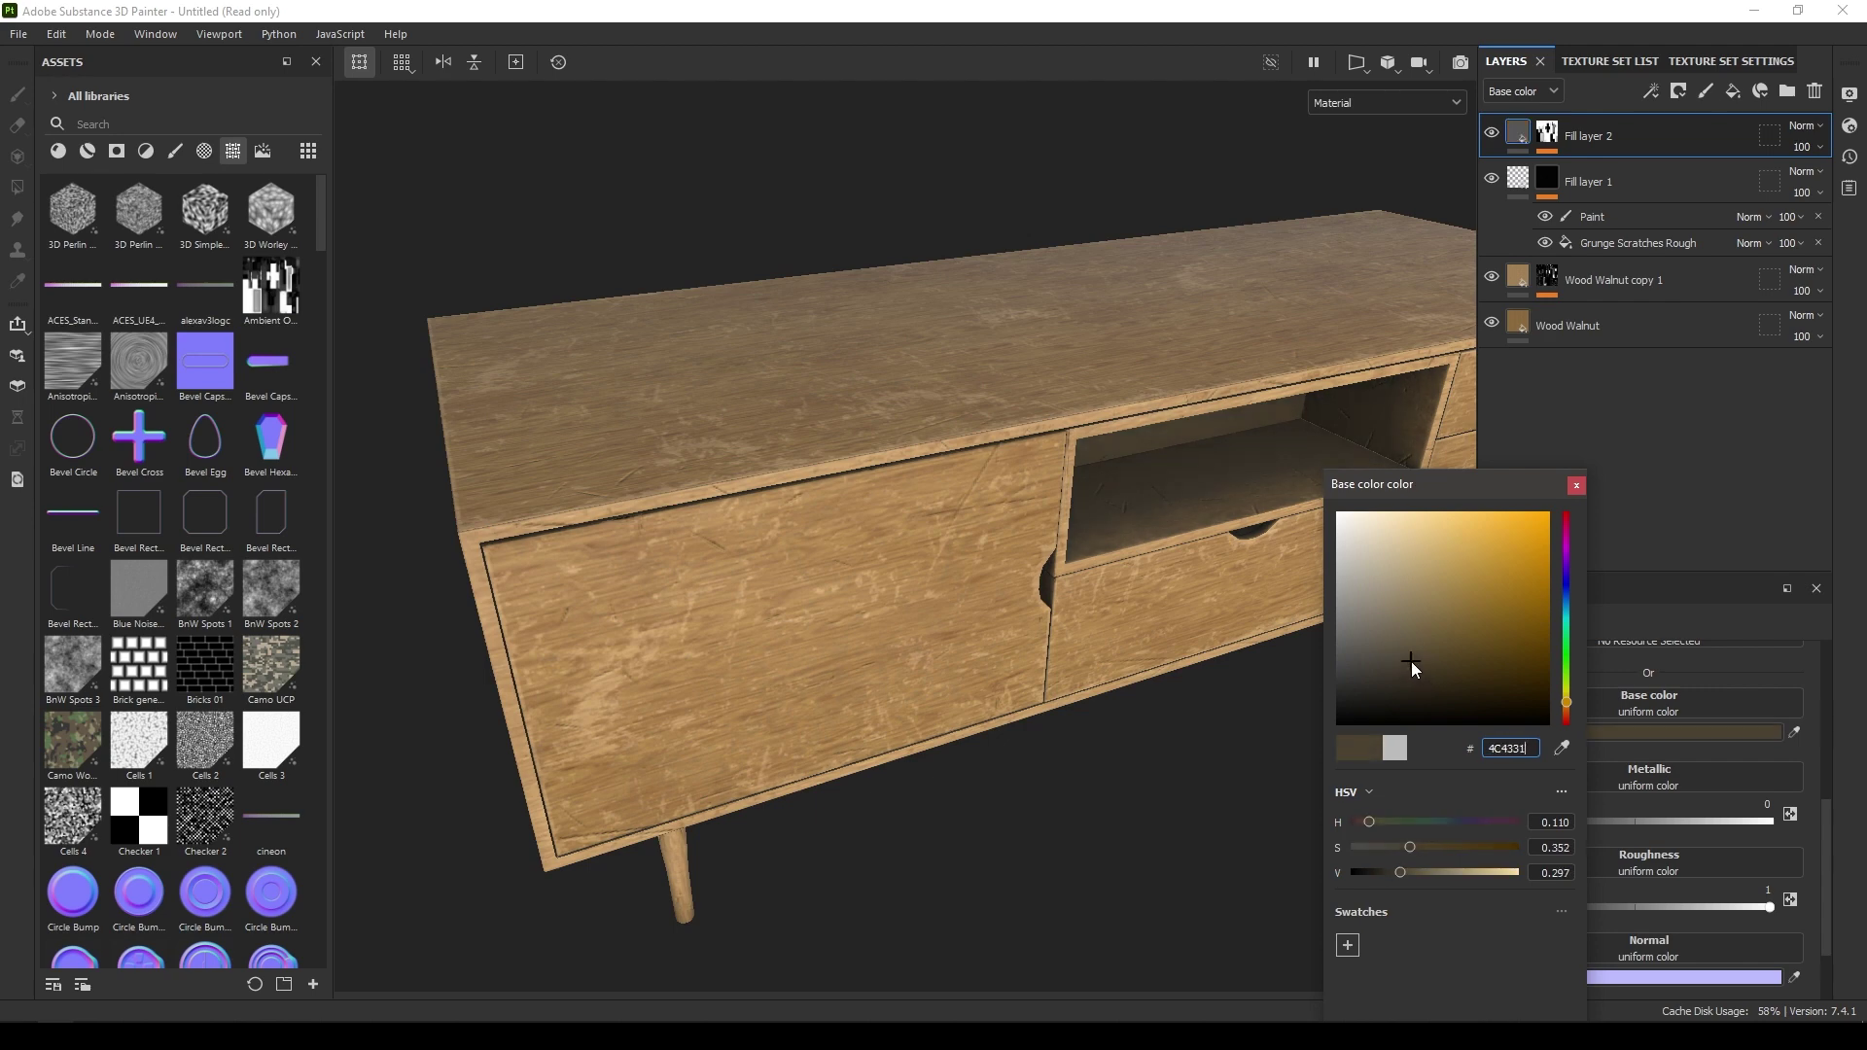
left_click(1576, 484)
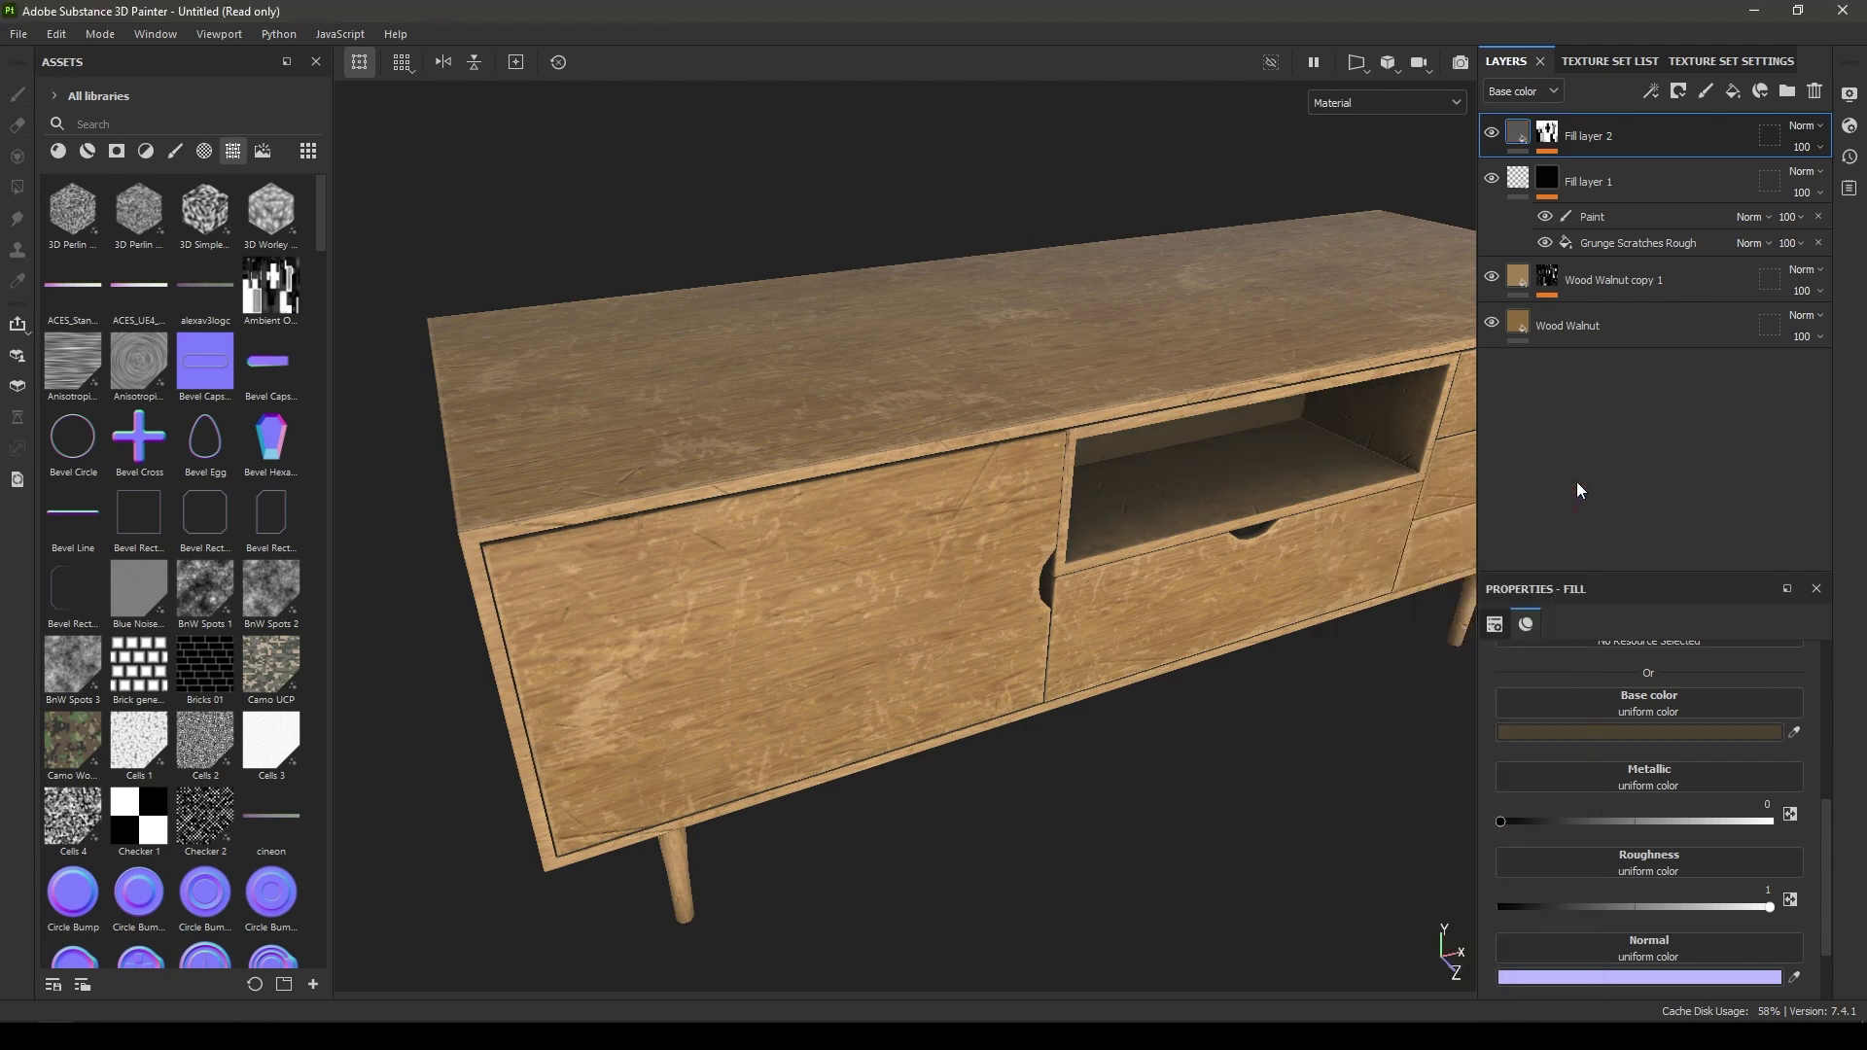
Step: Raise the Dirt generator's dirt level to 0.72 and check the dirt on the cabinet top and compartment
left_click(1549, 133)
left_click(1591, 179)
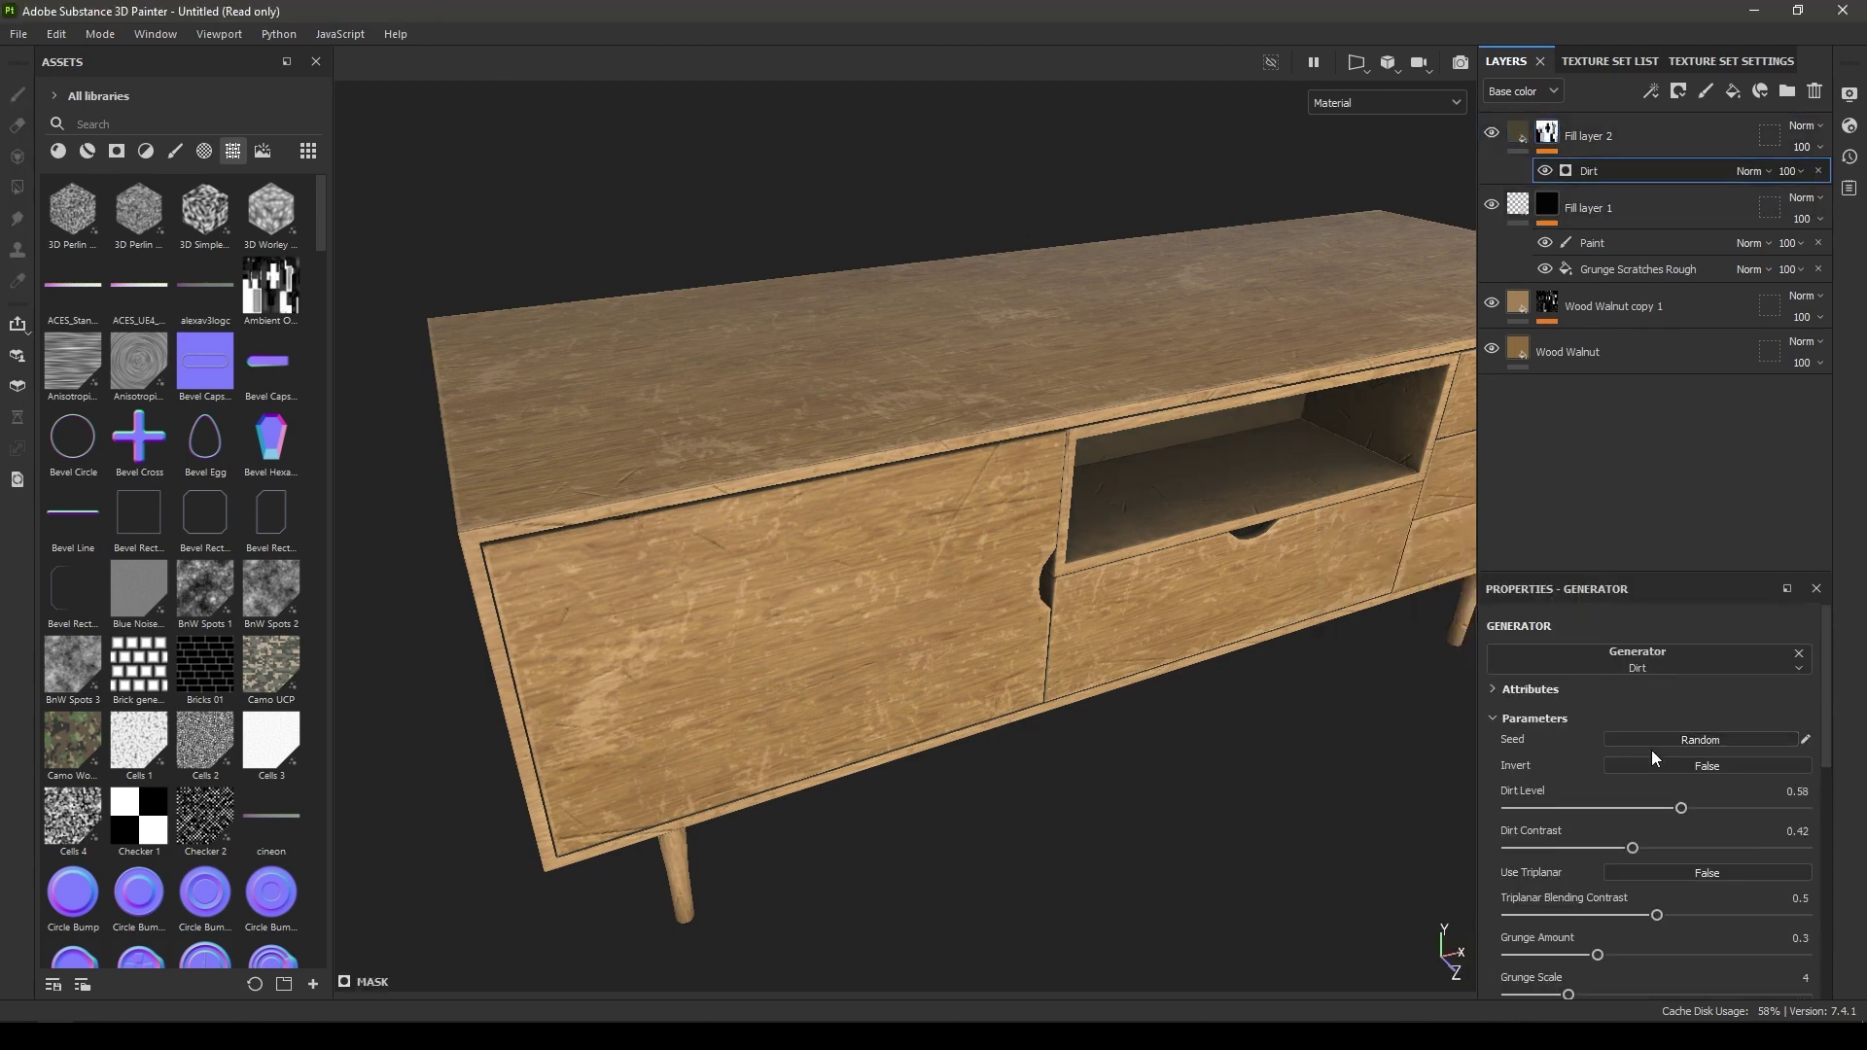
left_click_drag(1700, 805, 1742, 803)
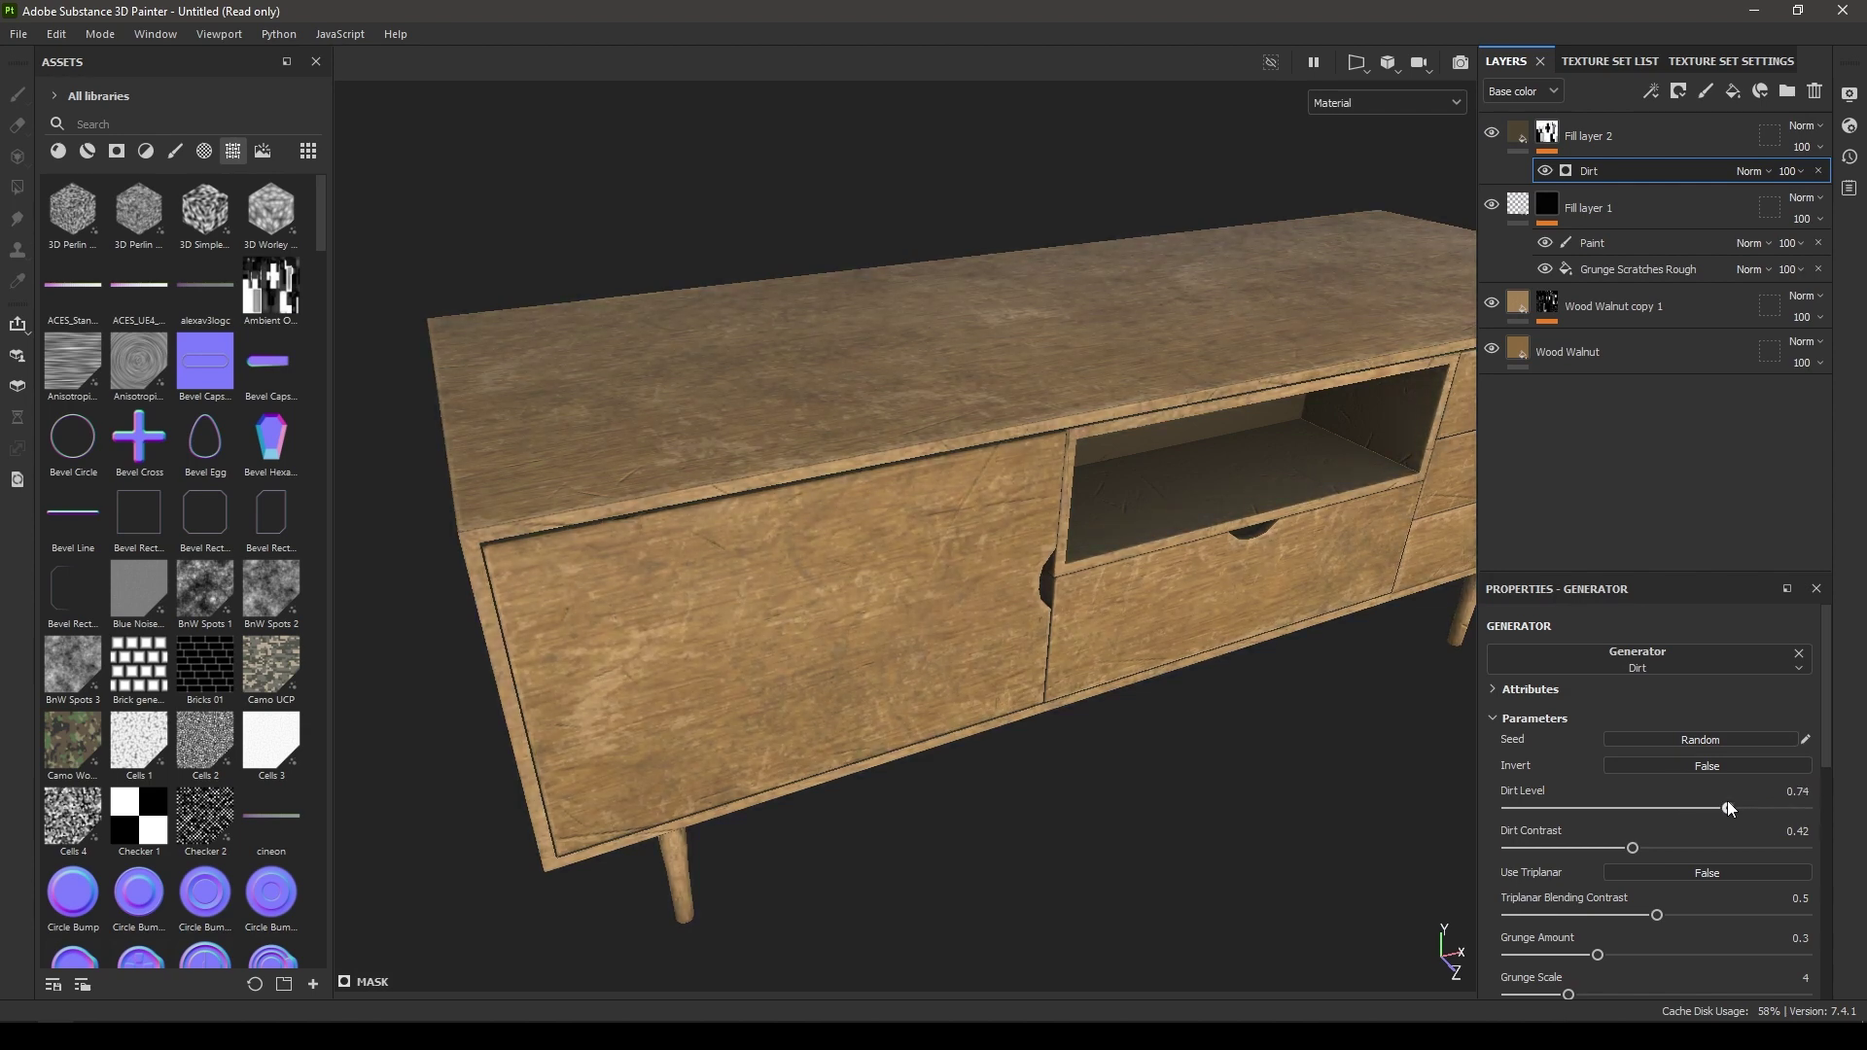
left_click_drag(1124, 658, 1151, 744, "alt")
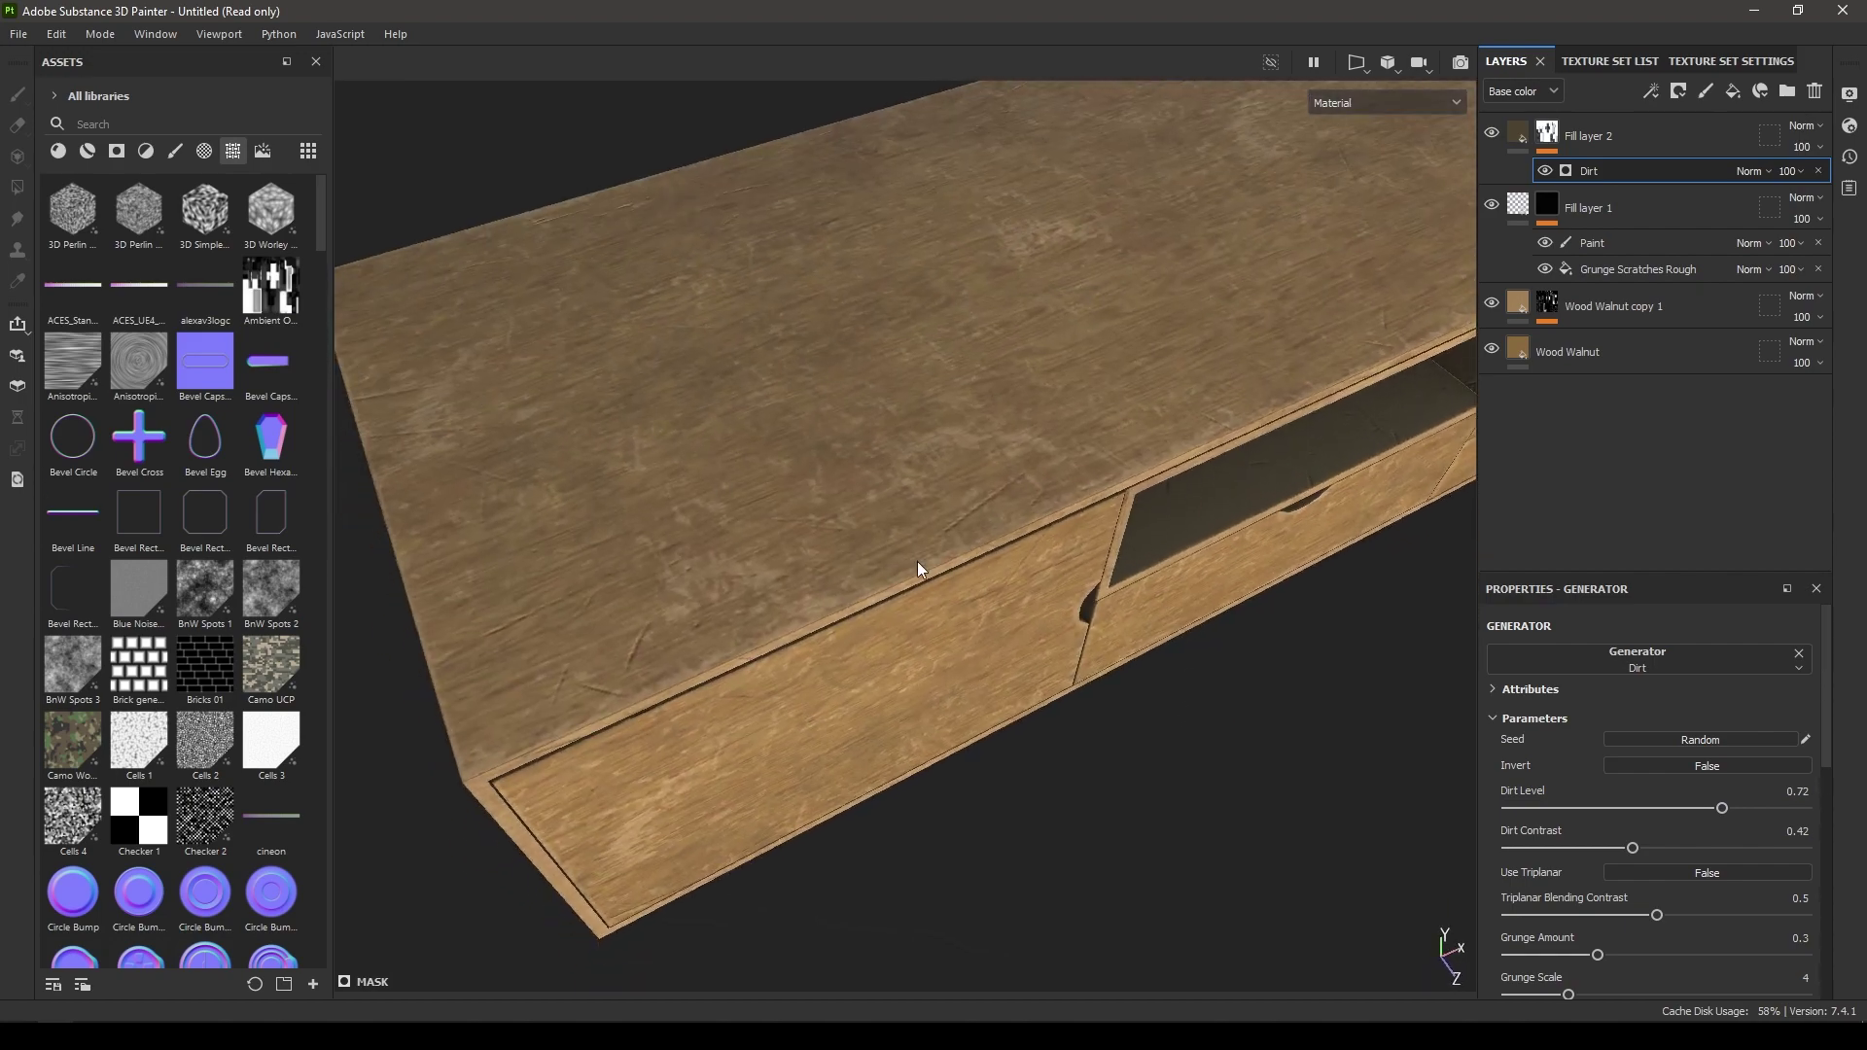
mouse_move(919, 569)
left_mouse_down("alt")
mouse_move(1083, 437)
mouse_move(1012, 525)
mouse_move(887, 596)
mouse_move(828, 495)
mouse_move(900, 492)
mouse_move(930, 638)
mouse_move(1024, 646)
mouse_move(871, 746)
mouse_move(901, 594)
left_mouse_up("alt")
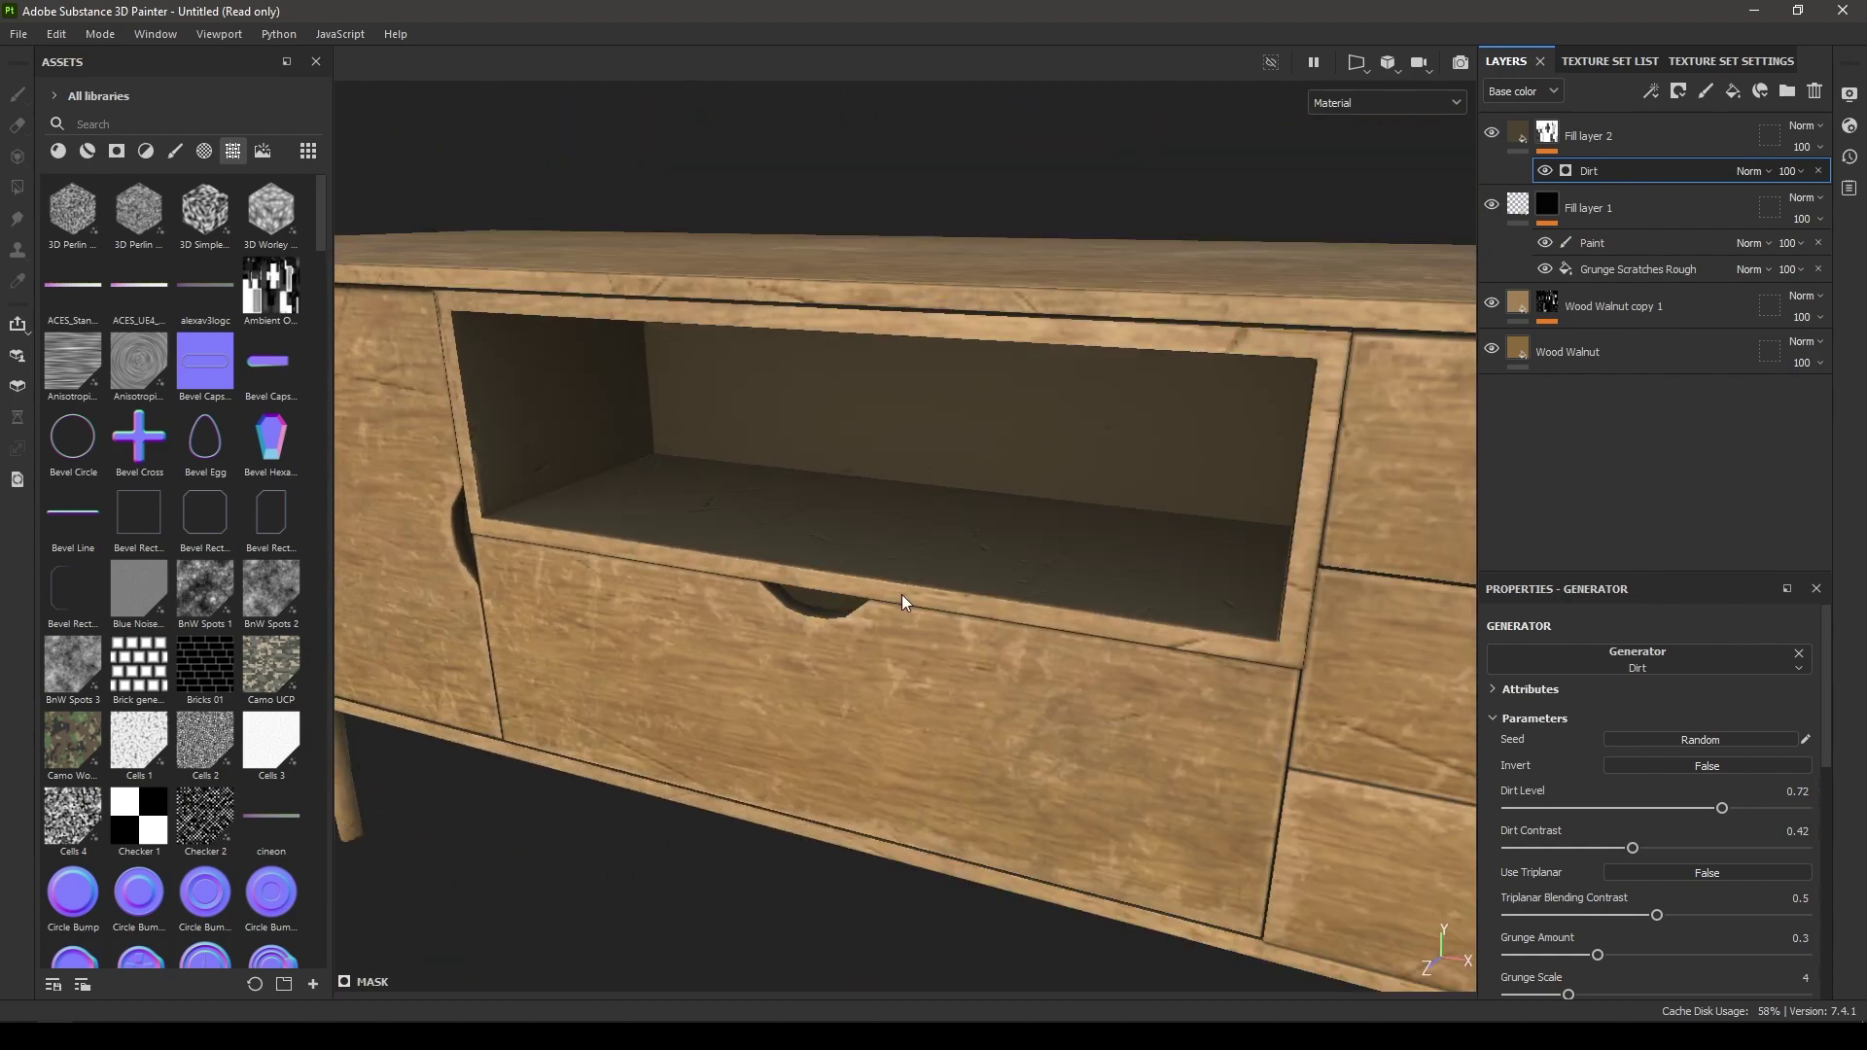
Step: Add a paint effect above the Dirt generator in the mask of Fill layer 2
right_click(1607, 165)
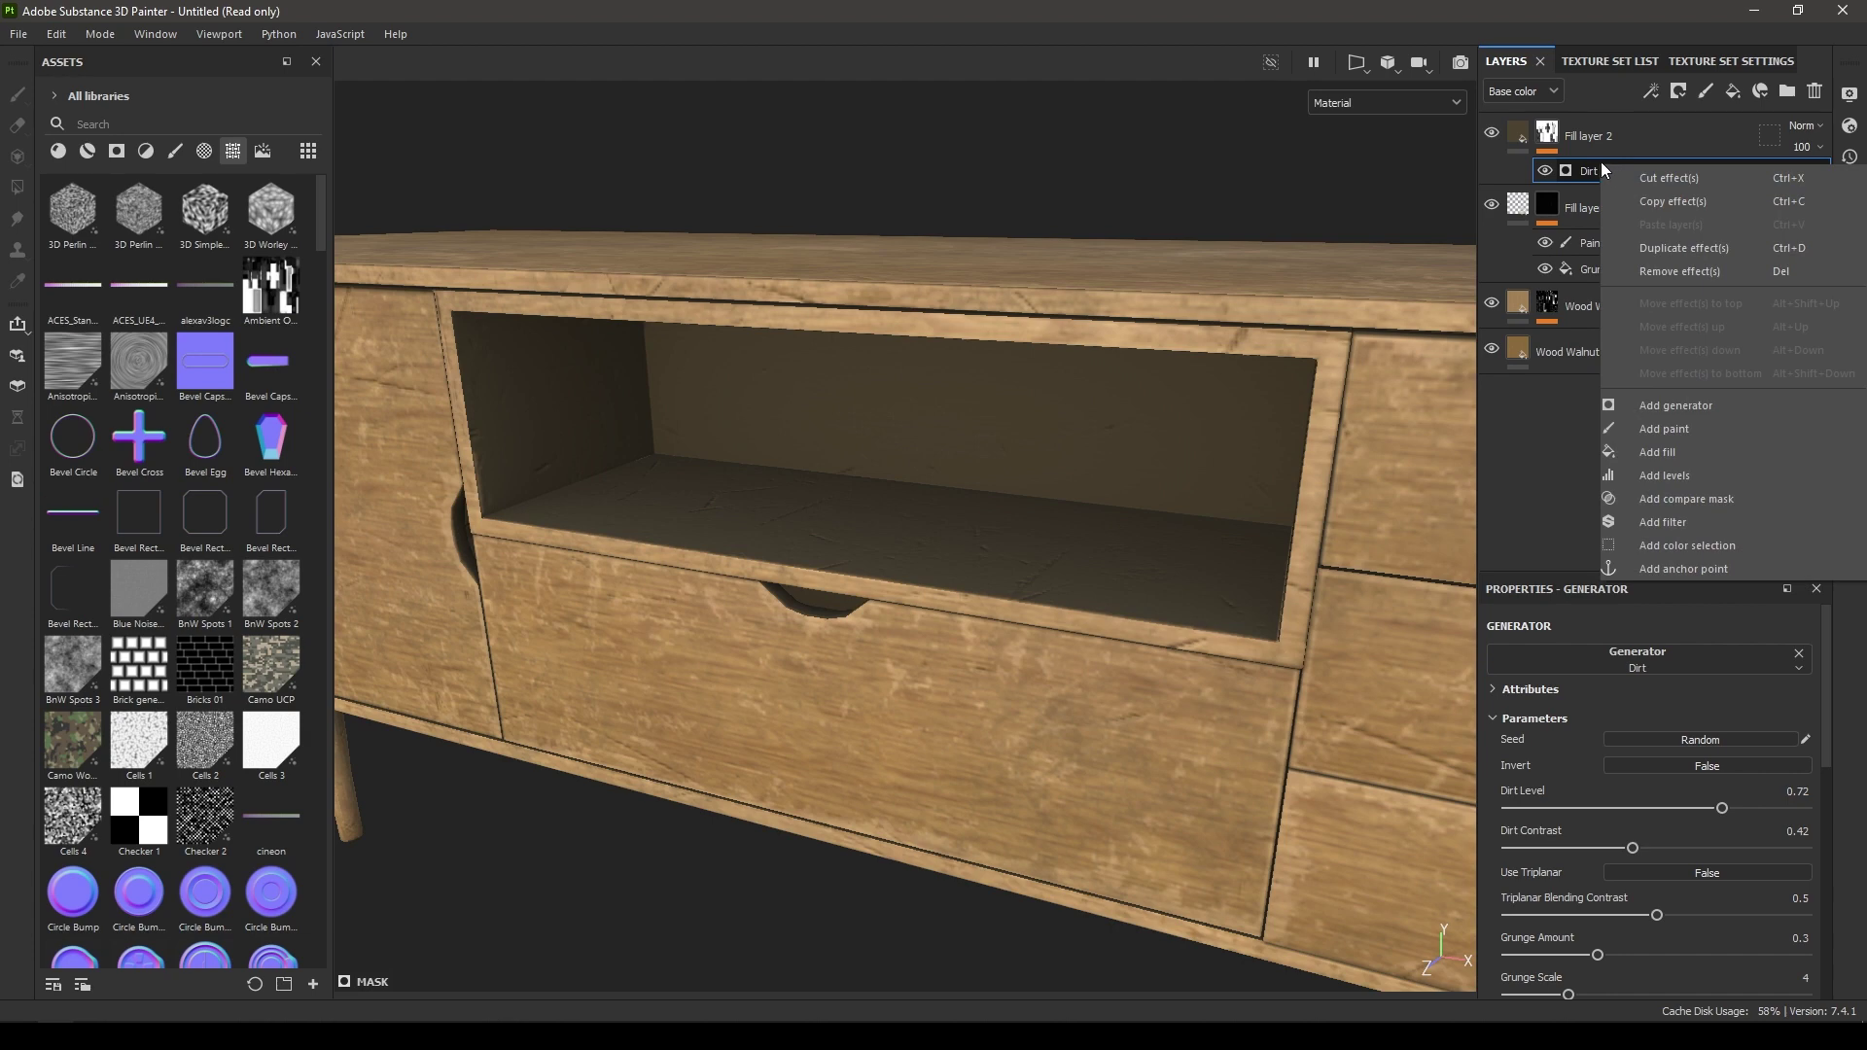
left_click(1705, 428)
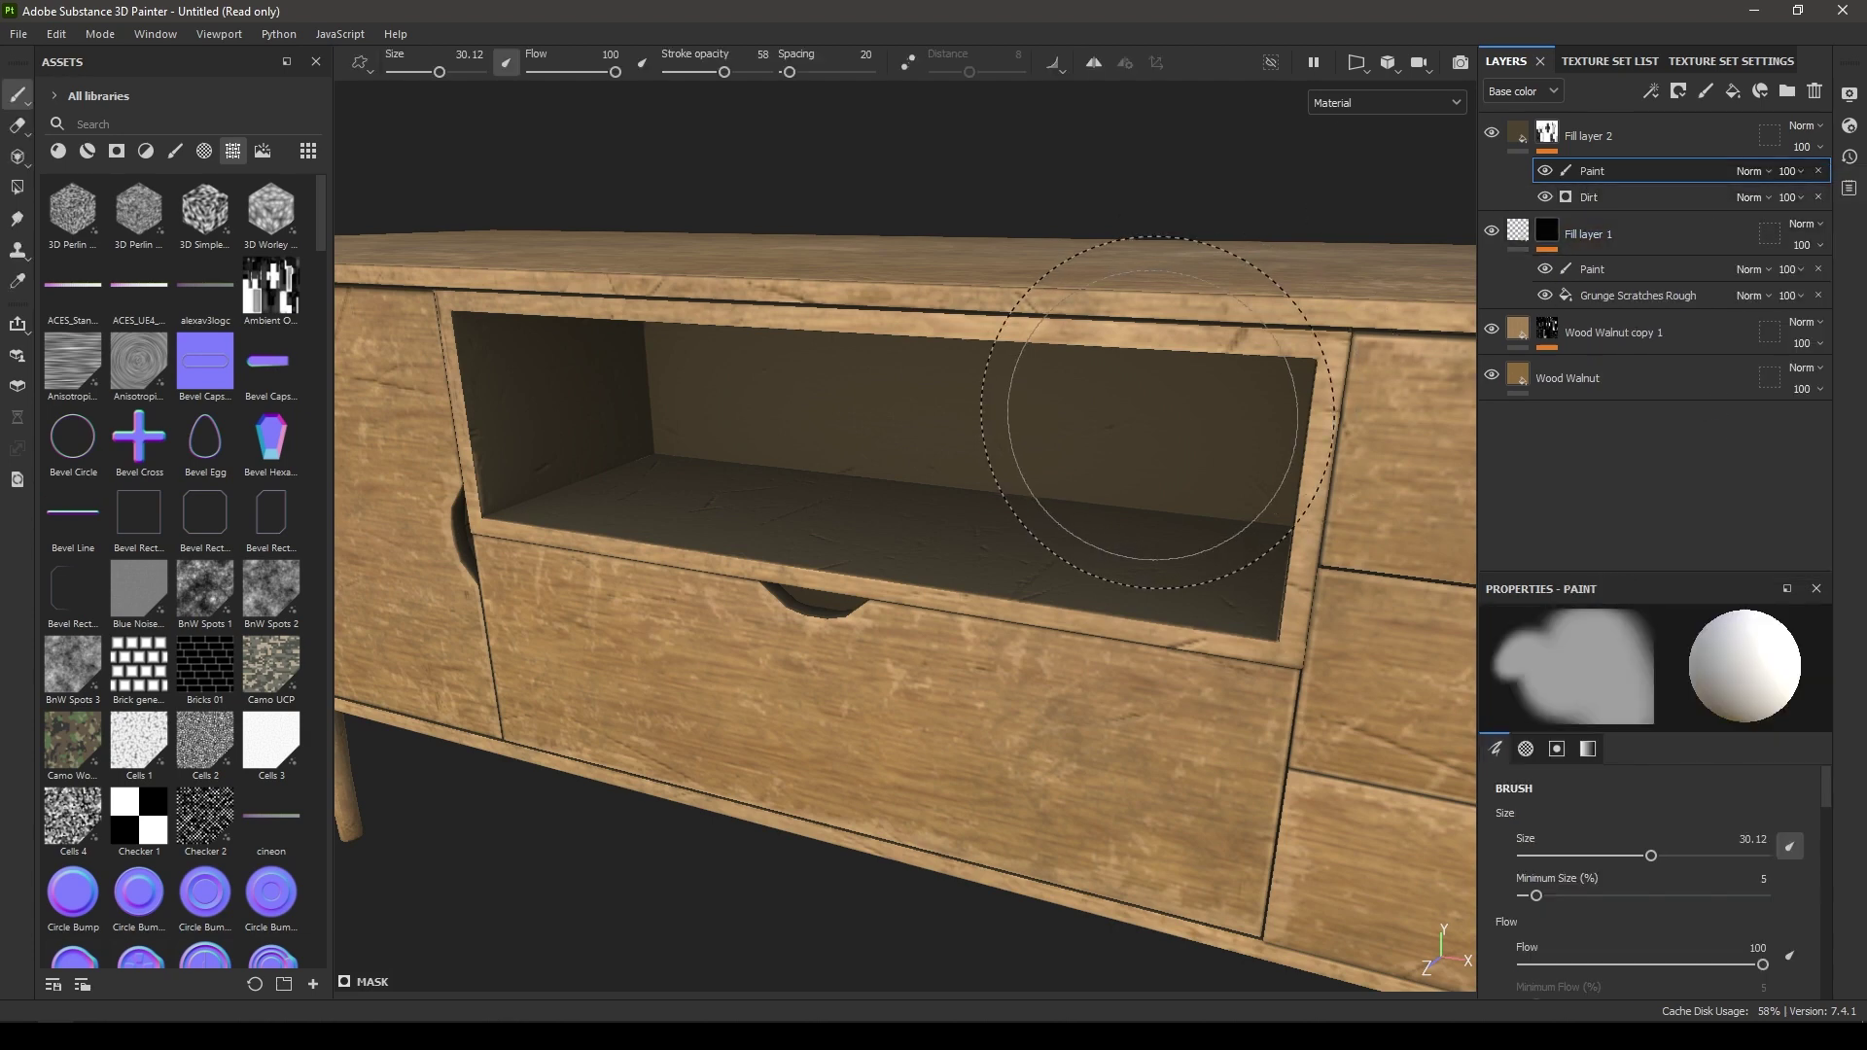
left_click_drag(1063, 416, 1097, 423, "alt")
mouse_move(980, 500)
left_mouse_down("alt")
mouse_move(867, 659)
mouse_move(924, 542)
left_mouse_up("alt")
Step: Try to paint out the dirt inside the open compartment with a soft black brush of size 20.14
right_click_drag(928, 595, 924, 579, "ctrl")
mouse_move(923, 578)
left_mouse_down("alt")
mouse_move(813, 417)
mouse_move(917, 584)
left_mouse_up("alt")
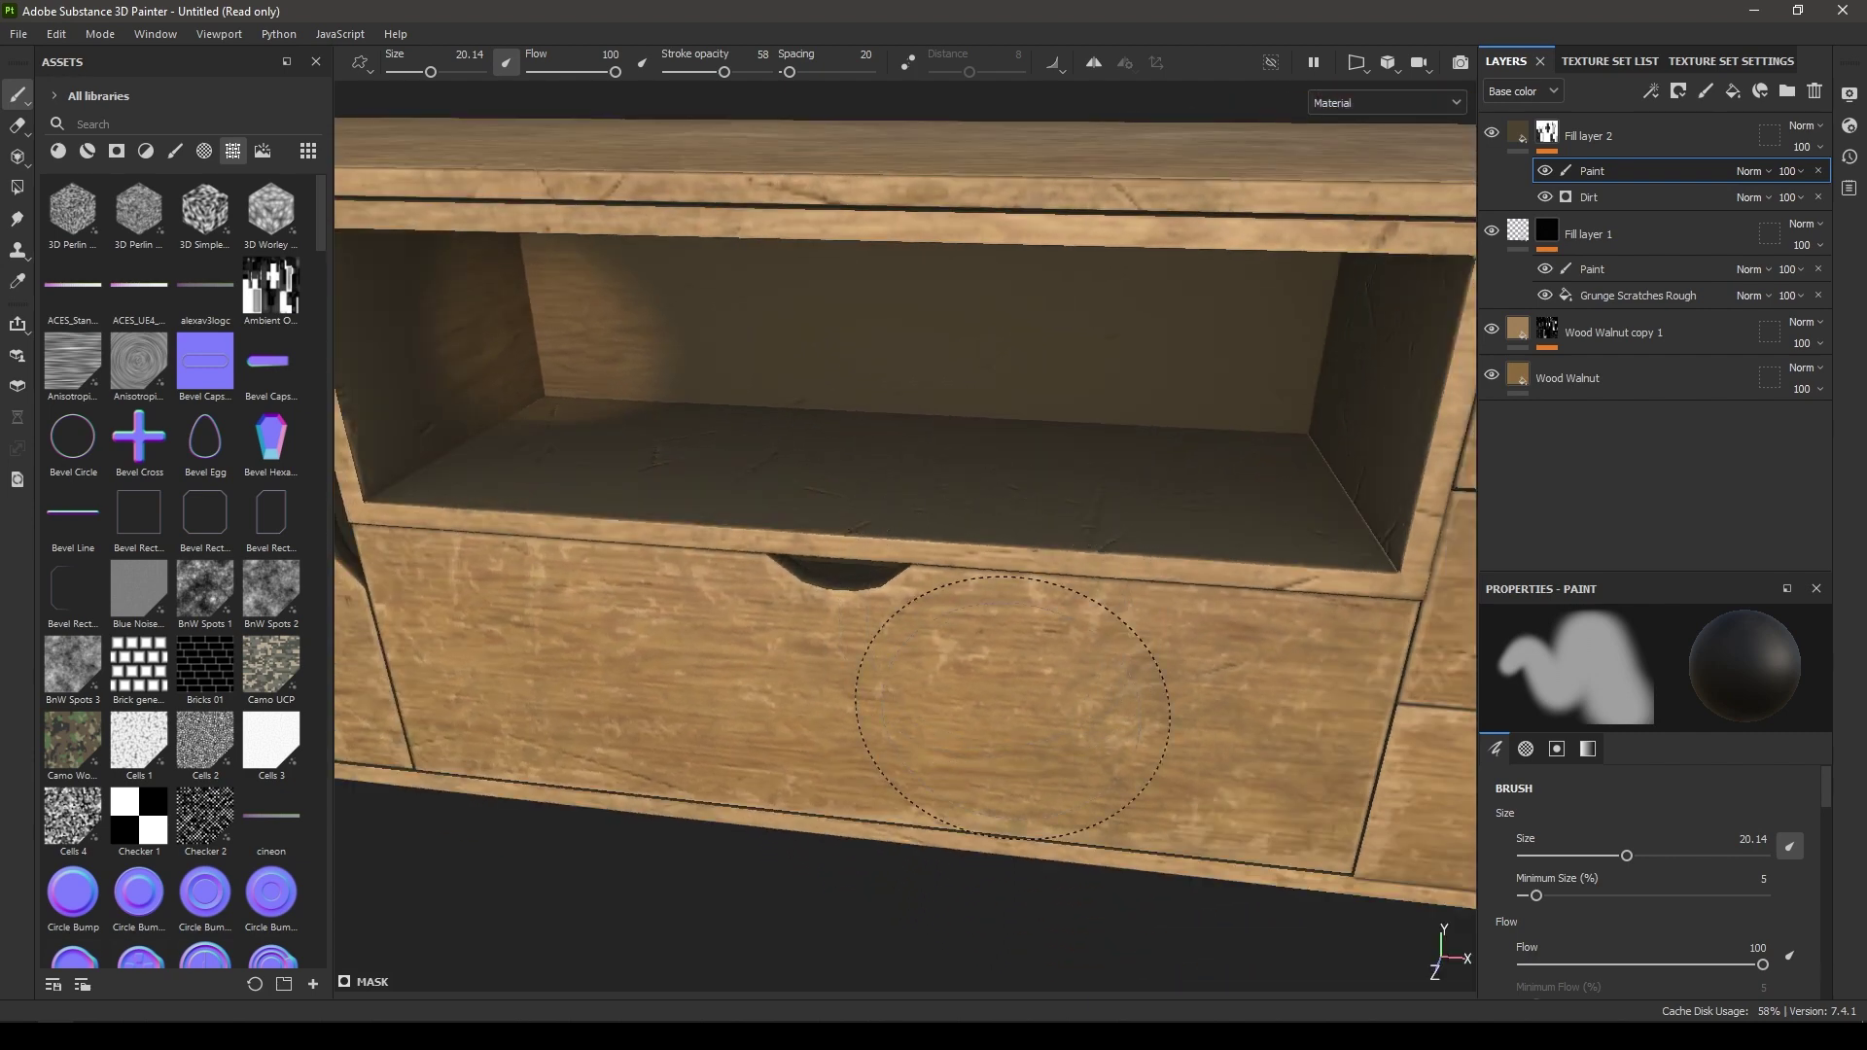
left_click_drag(875, 662, 827, 588, "alt")
right_click_drag(826, 589, 833, 597, "alt")
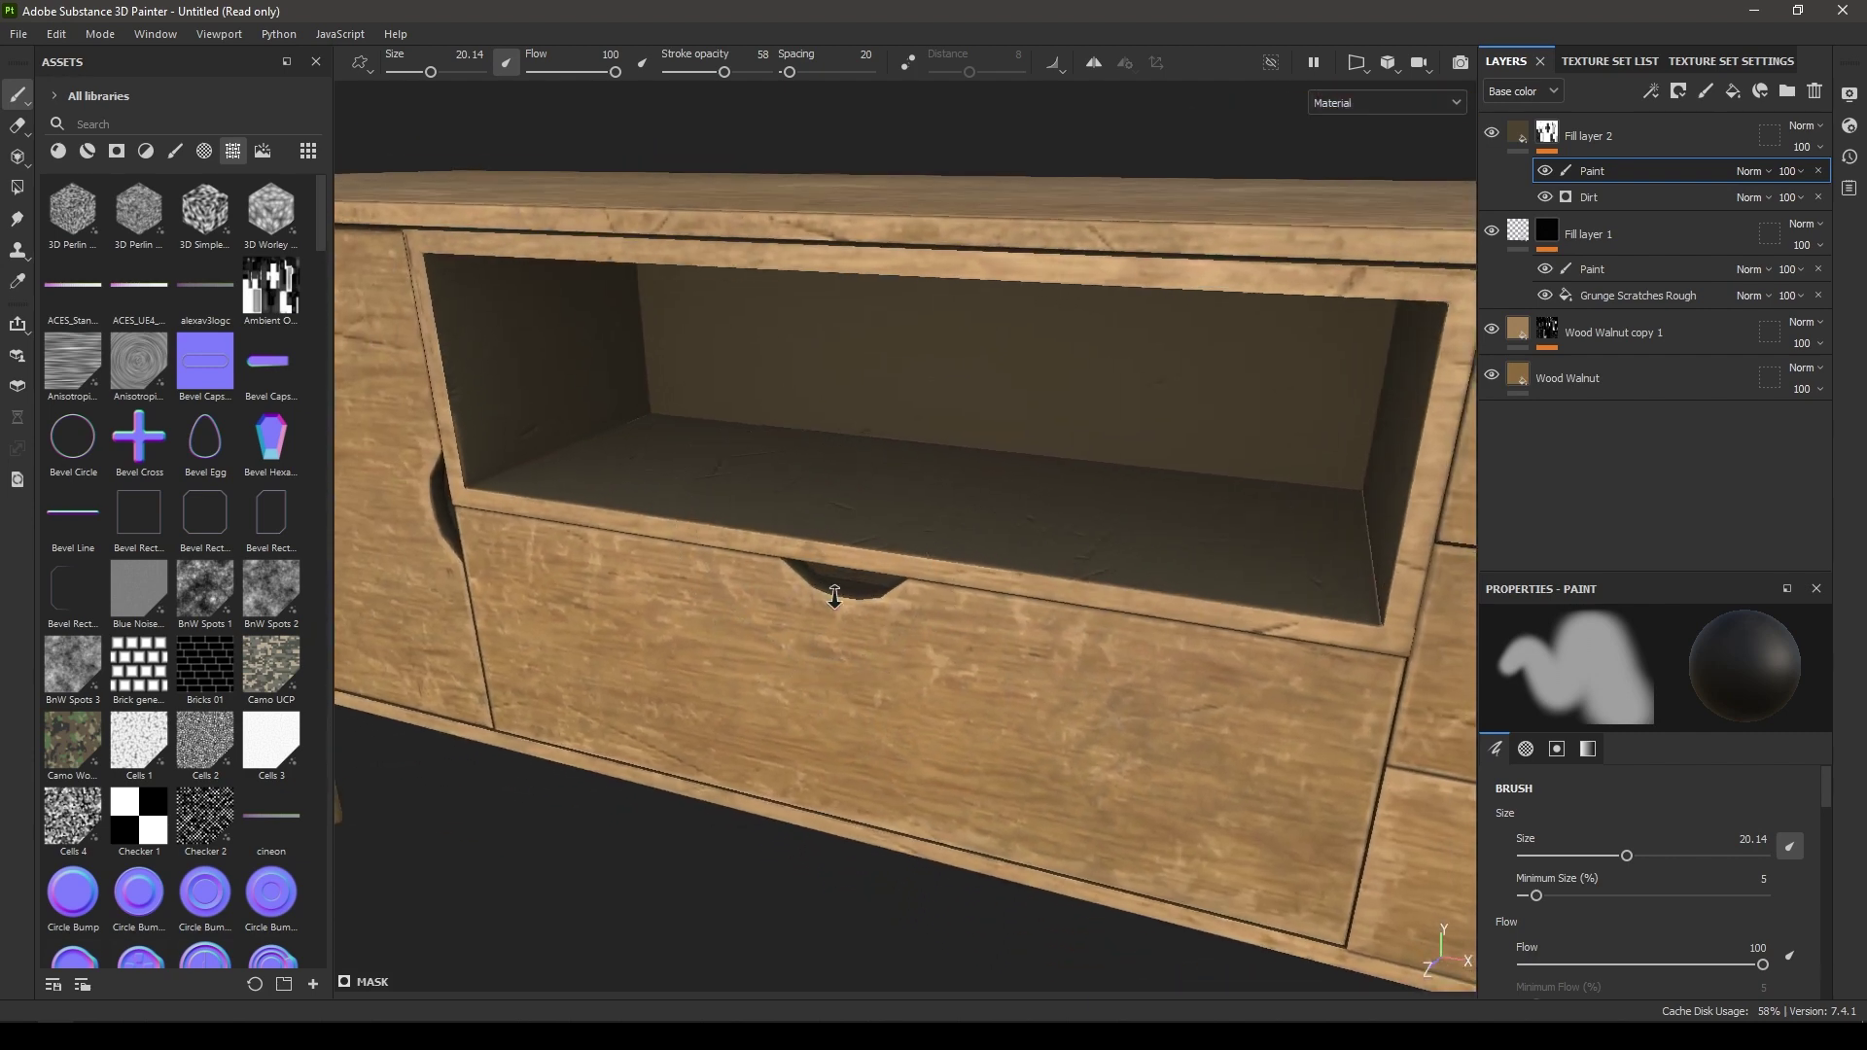
left_click_drag(833, 597, 838, 581, "alt")
Step: Switch to the Dirt 1 brush for the compartment's dirt mask and set its stroke opacity to 60
left_click(174, 151)
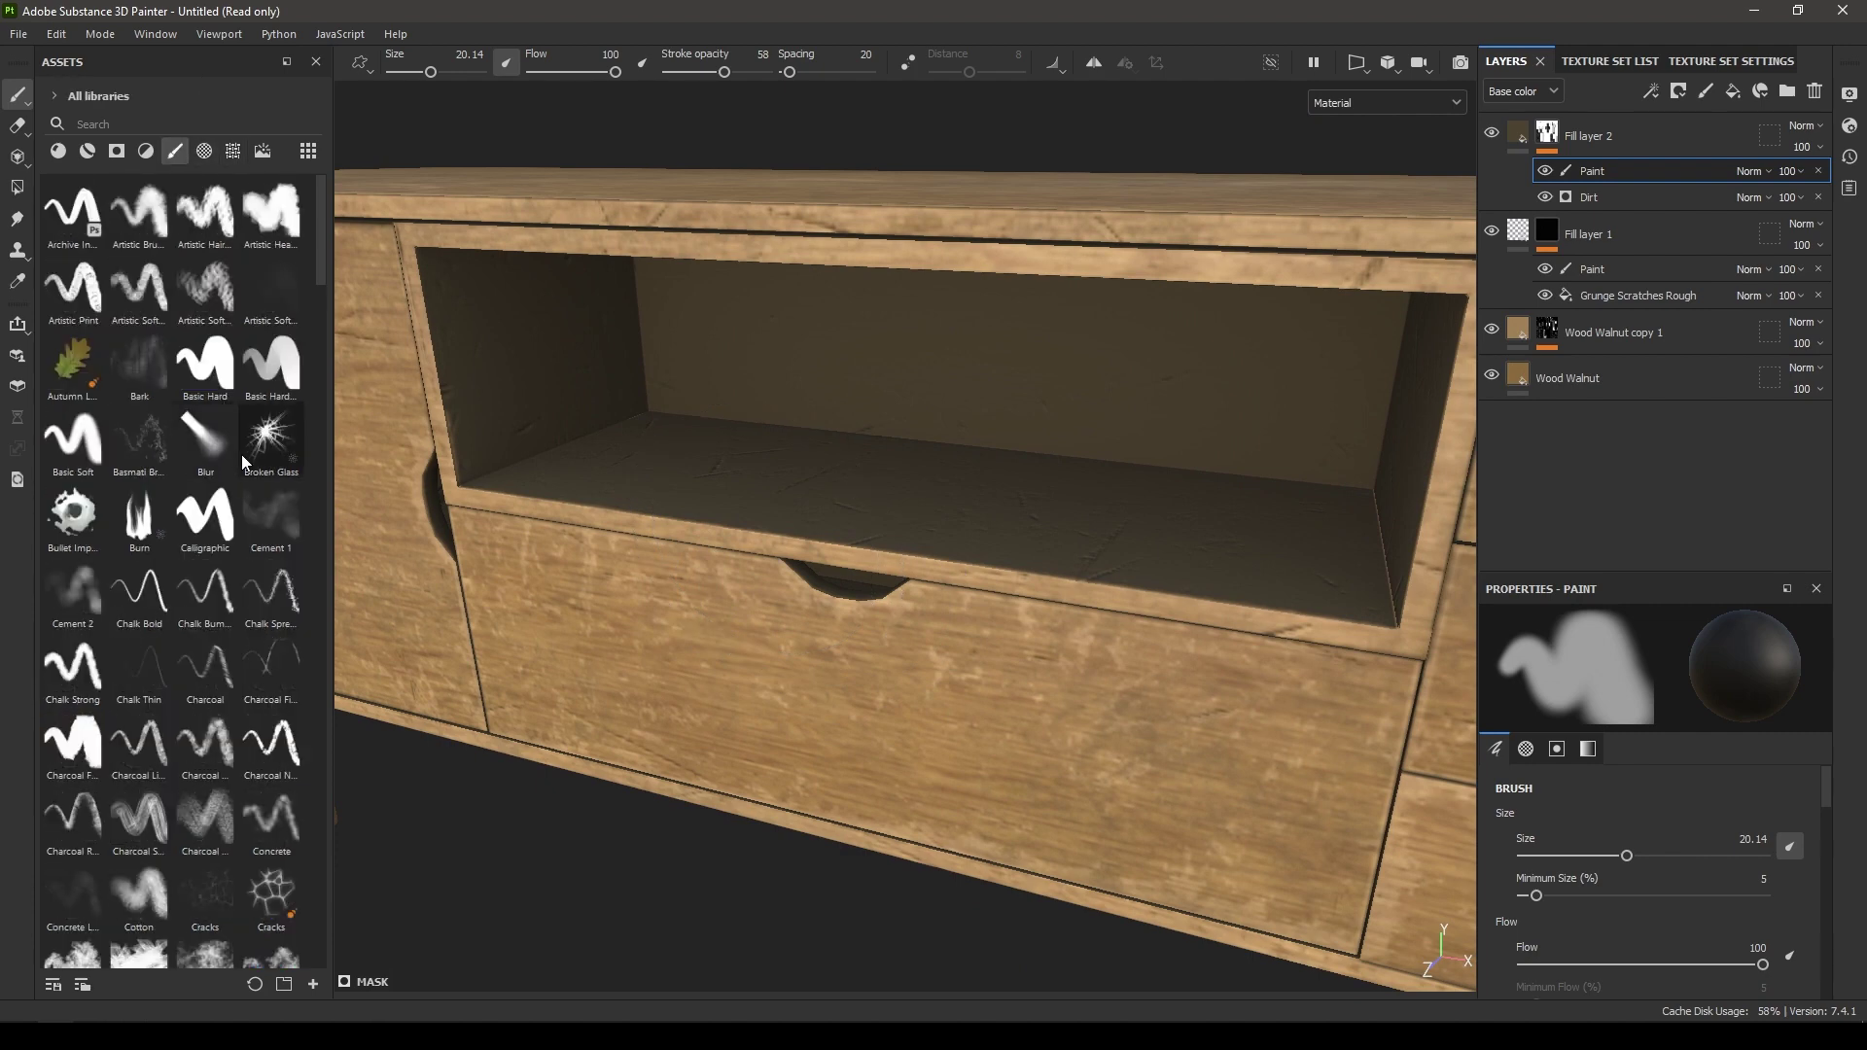
scroll(185, 772, "down", 5)
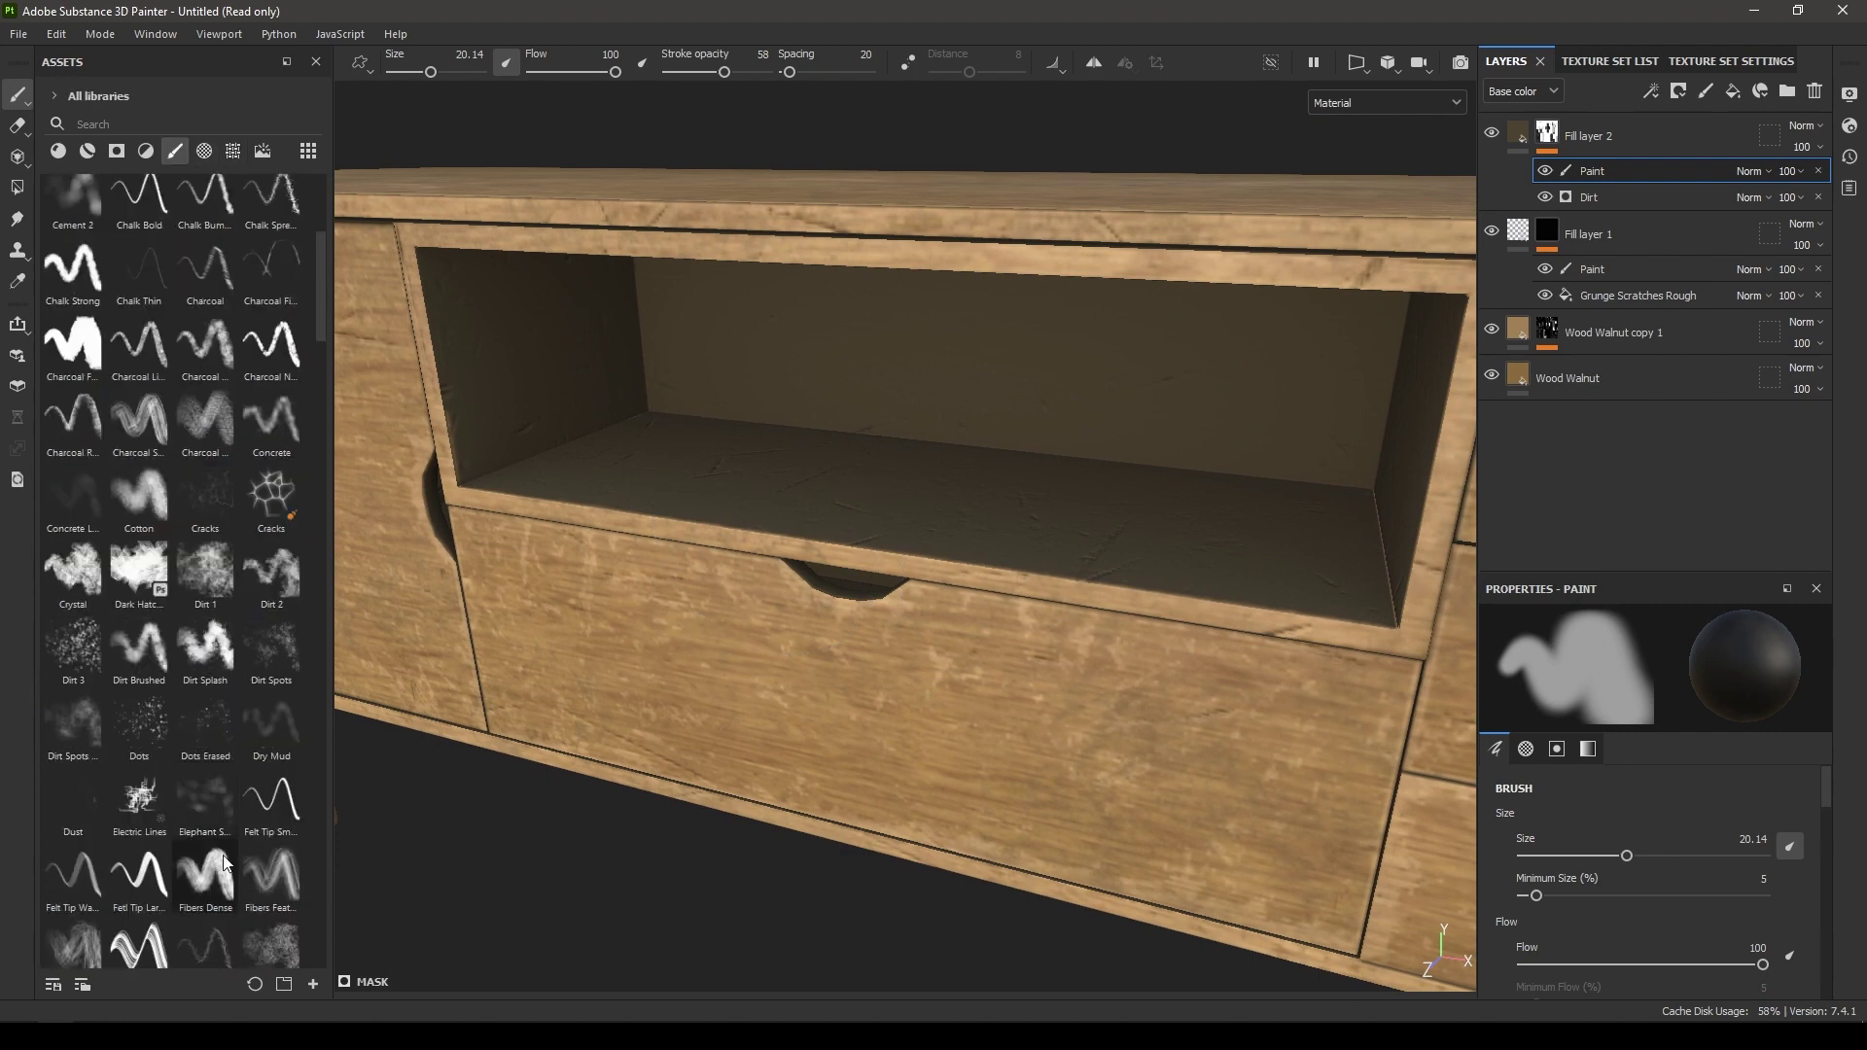
left_click(205, 574)
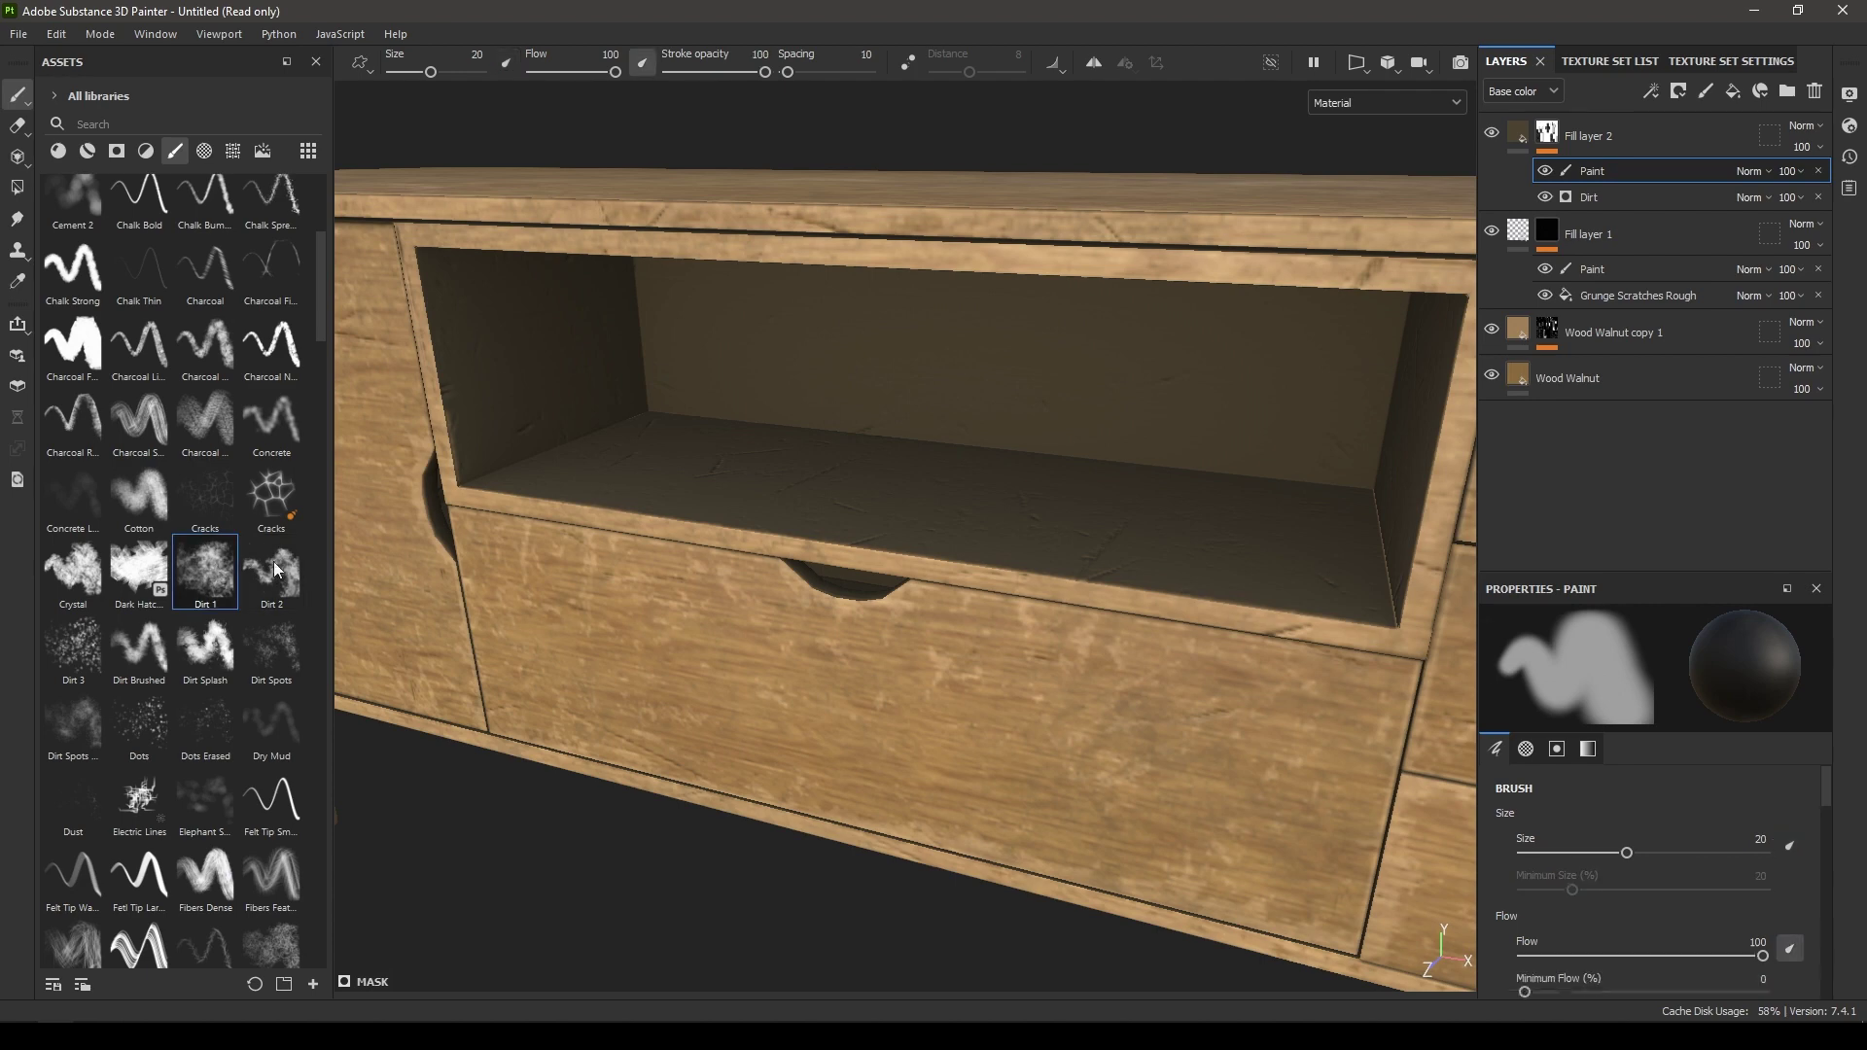
mouse_move(574, 471)
left_mouse_down("alt")
mouse_move(580, 425)
mouse_move(492, 300)
mouse_move(541, 438)
left_mouse_up("alt")
left_click(727, 72)
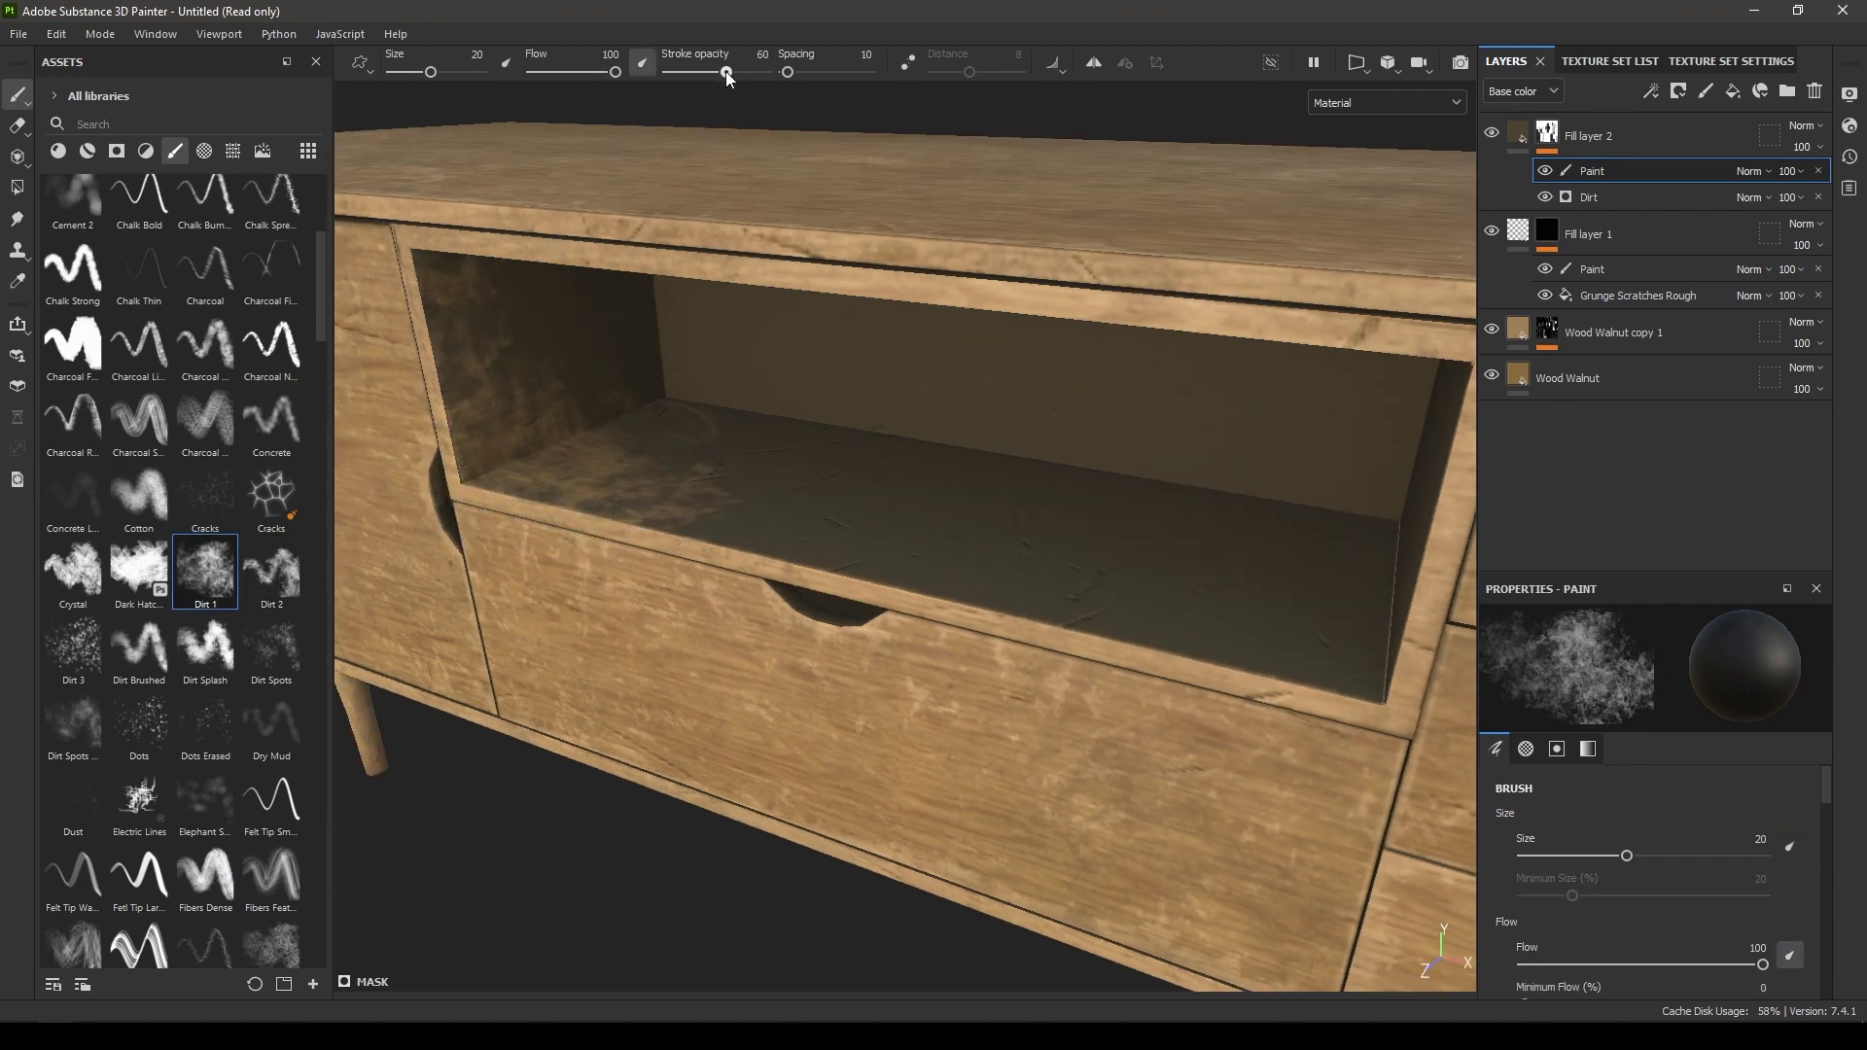
Step: Paint out the dirt inside the open compartment with the Dirt 1 brush at flow 72 and stroke opacity 62
left_click(592, 72)
mouse_move(584, 438)
left_mouse_down("alt")
mouse_move(581, 301)
mouse_move(560, 340)
mouse_move(481, 261)
mouse_move(950, 596)
left_mouse_up("alt")
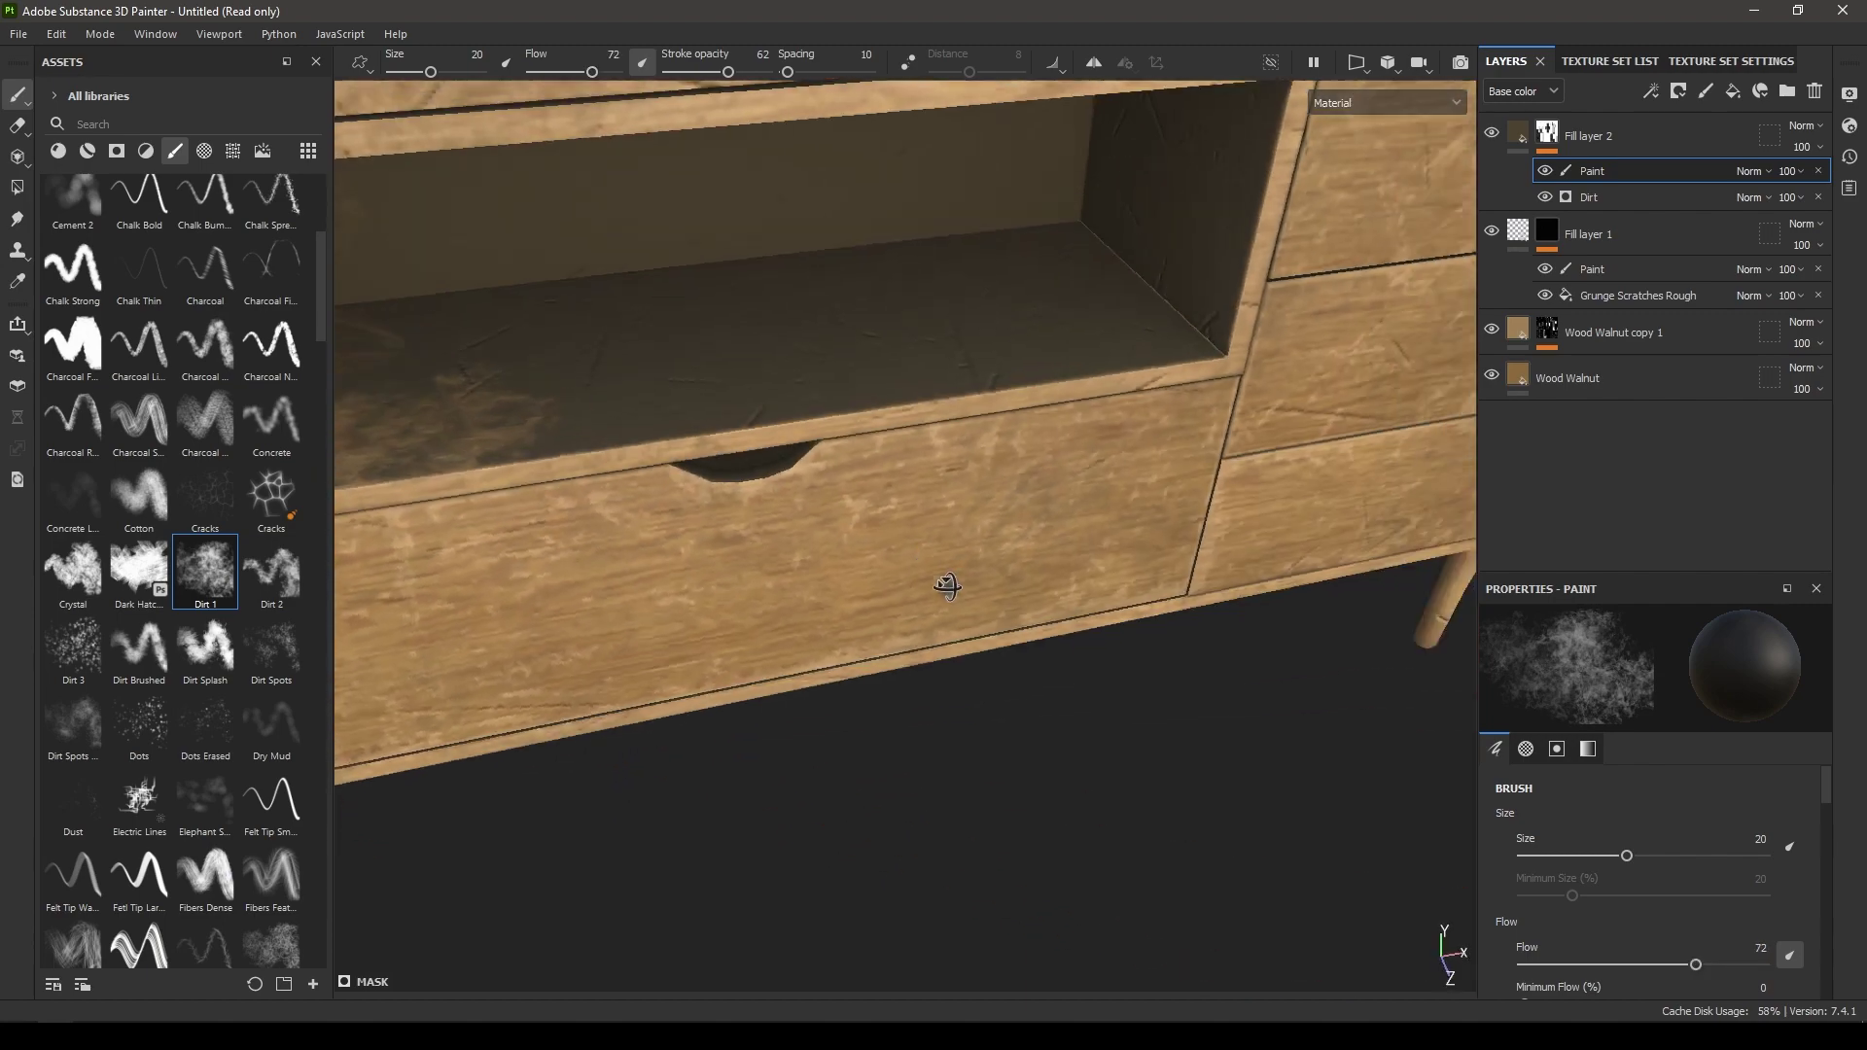
left_click_drag(792, 386, 720, 406)
left_click_drag(778, 406, 725, 286, "alt")
mouse_move(467, 268)
left_mouse_down()
mouse_move(1182, 194)
mouse_move(587, 242)
mouse_move(875, 302)
left_mouse_up()
mouse_move(914, 312)
left_mouse_down("alt")
mouse_move(924, 217)
mouse_move(1208, 405)
mouse_move(1156, 331)
left_mouse_up("alt")
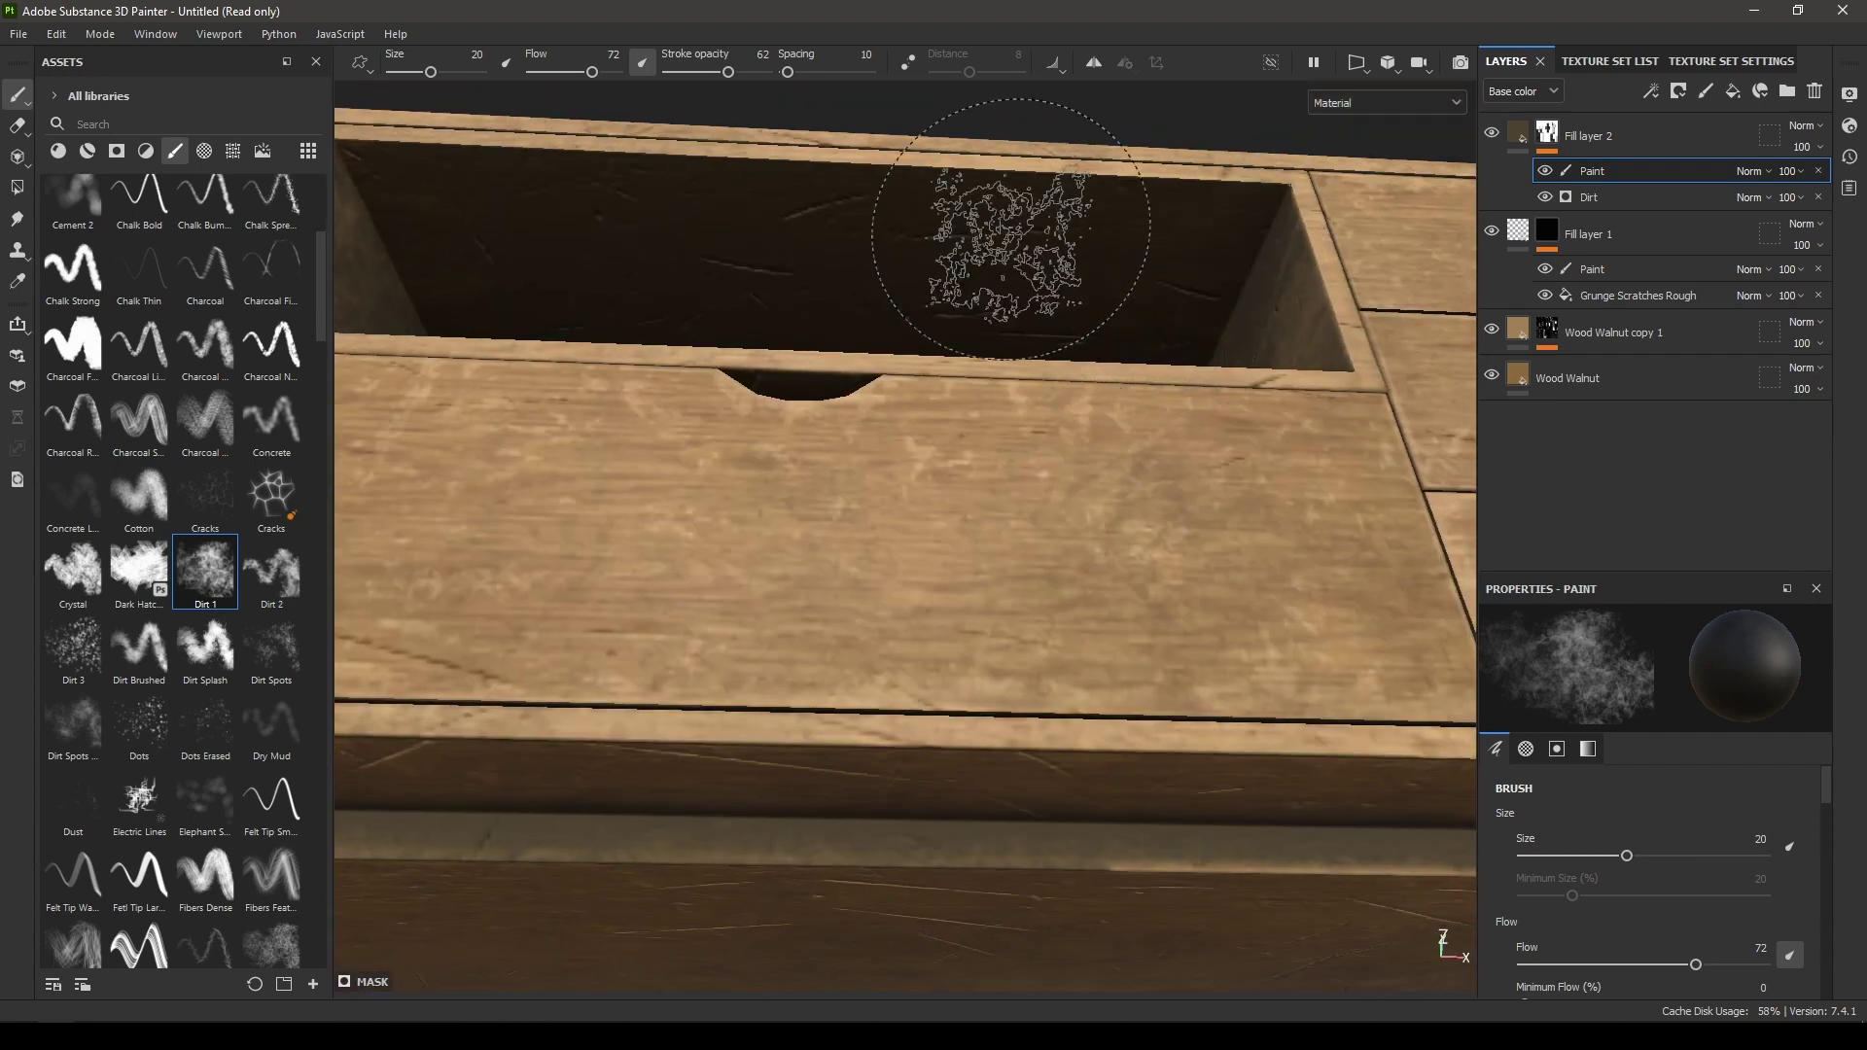
mouse_move(1332, 199)
left_mouse_down("alt")
mouse_move(1129, 334)
mouse_move(563, 376)
left_mouse_up("alt")
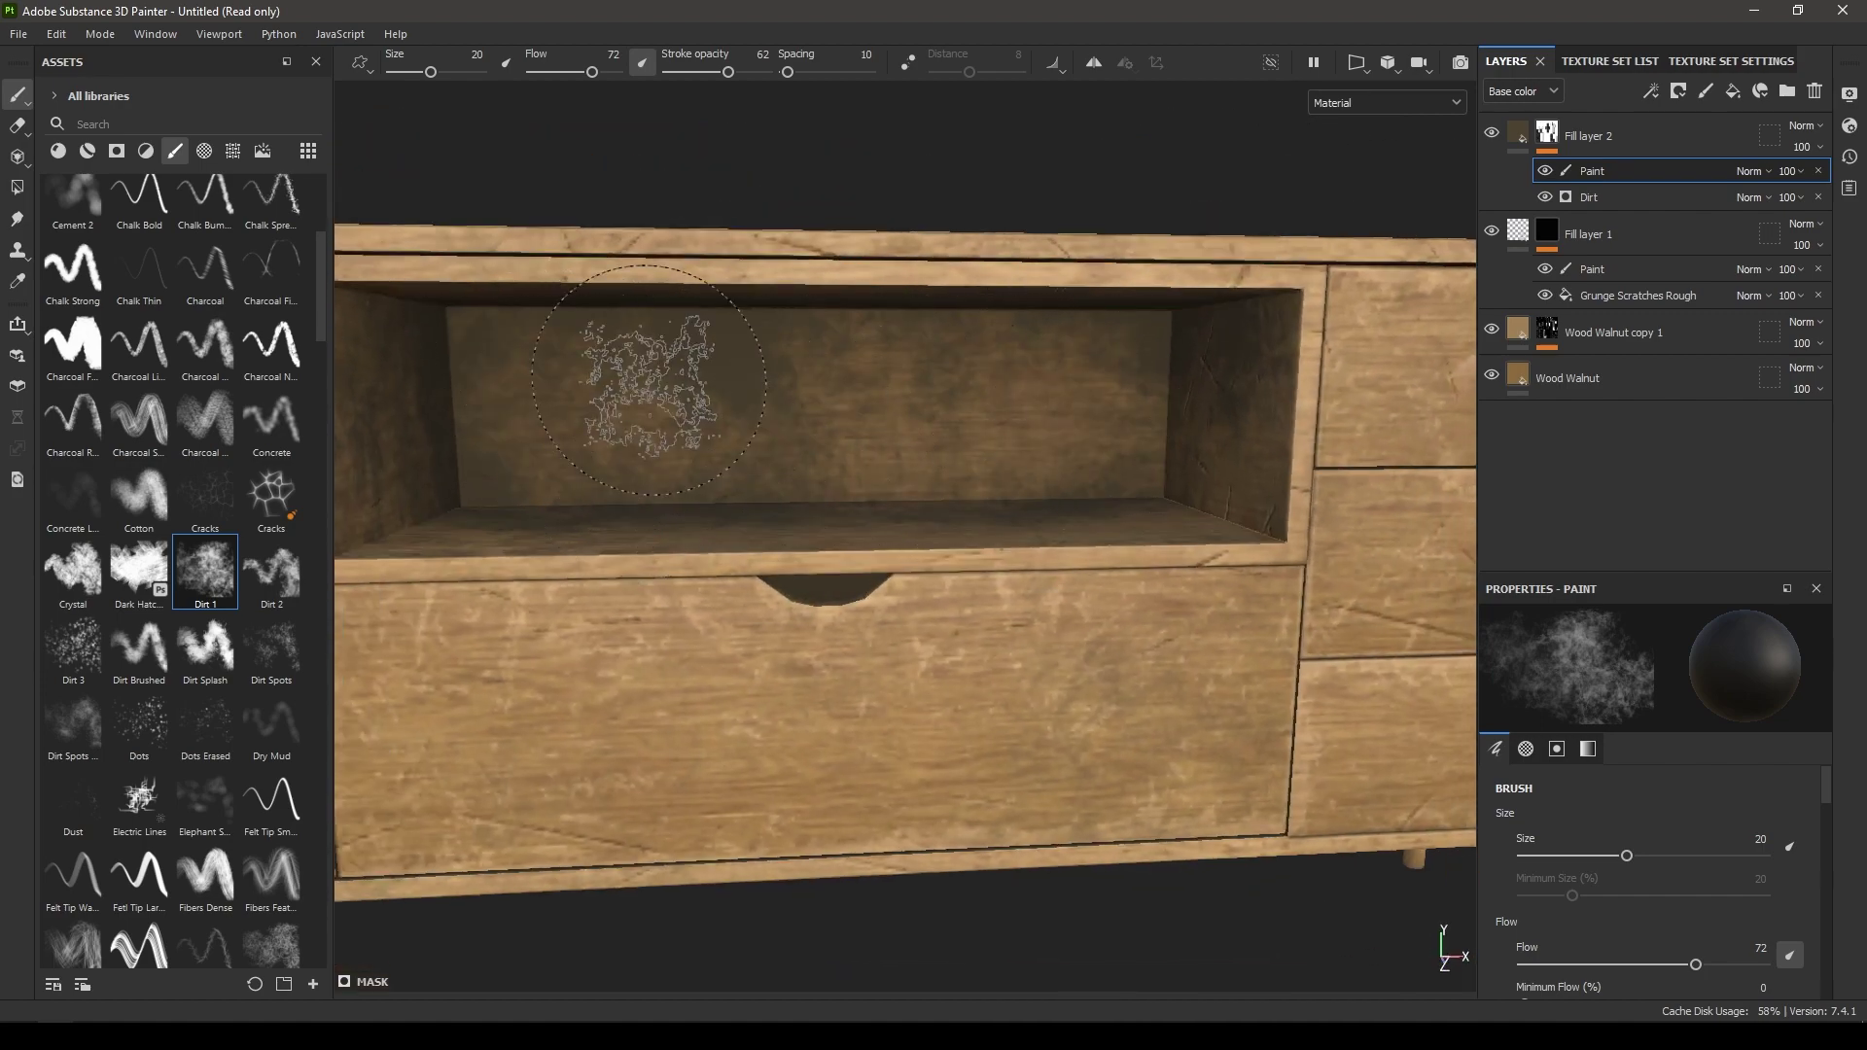
mouse_move(775, 481)
left_mouse_down("alt")
mouse_move(716, 495)
mouse_move(813, 617)
mouse_move(729, 399)
left_mouse_up("alt")
mouse_move(860, 449)
left_mouse_down("alt")
mouse_move(846, 486)
mouse_move(834, 412)
mouse_move(938, 412)
mouse_move(987, 372)
mouse_move(992, 389)
mouse_move(988, 346)
mouse_move(972, 506)
mouse_move(917, 667)
mouse_move(938, 667)
mouse_move(924, 520)
left_mouse_up("alt")
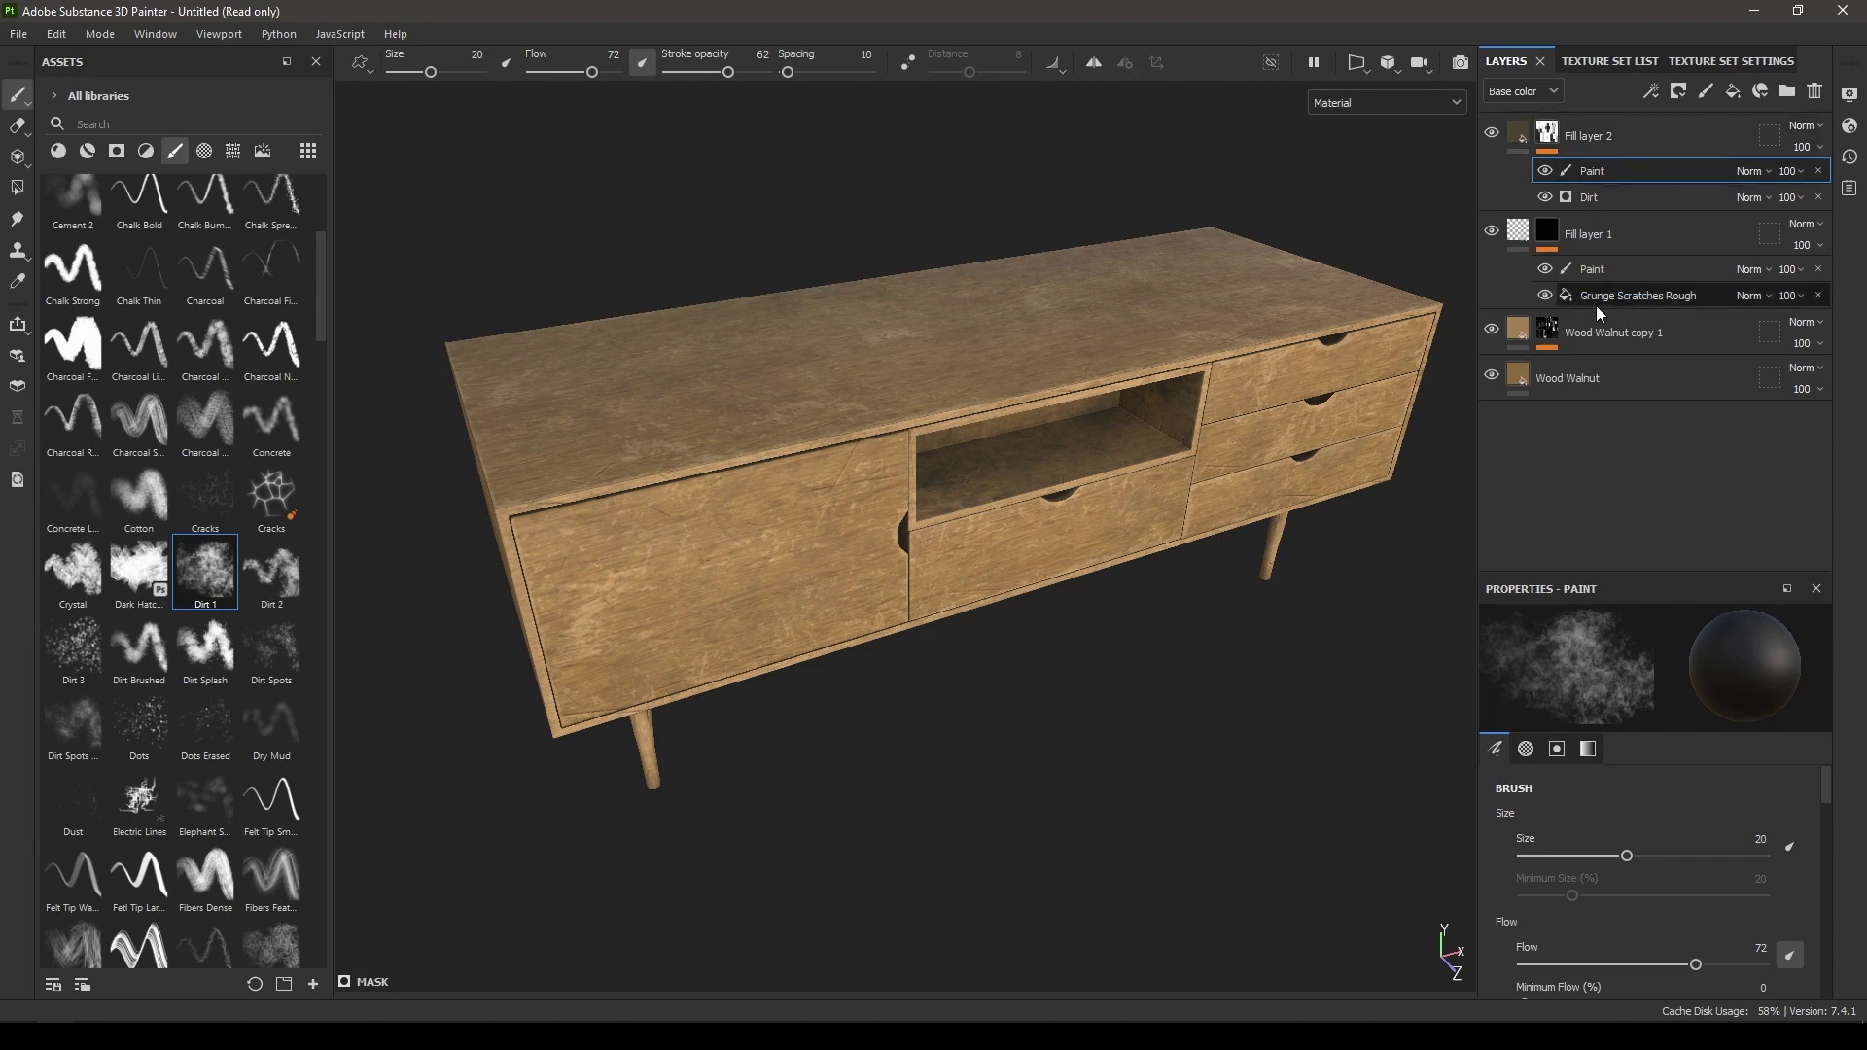
Step: Group Fill layer 2, Fill layer 1, Wood Walnut copy 1 and Wood Walnut into one folder
left_click_drag(928, 418, 956, 476, "alt")
scroll(845, 542, "up", 2)
scroll(956, 477, "down", 4)
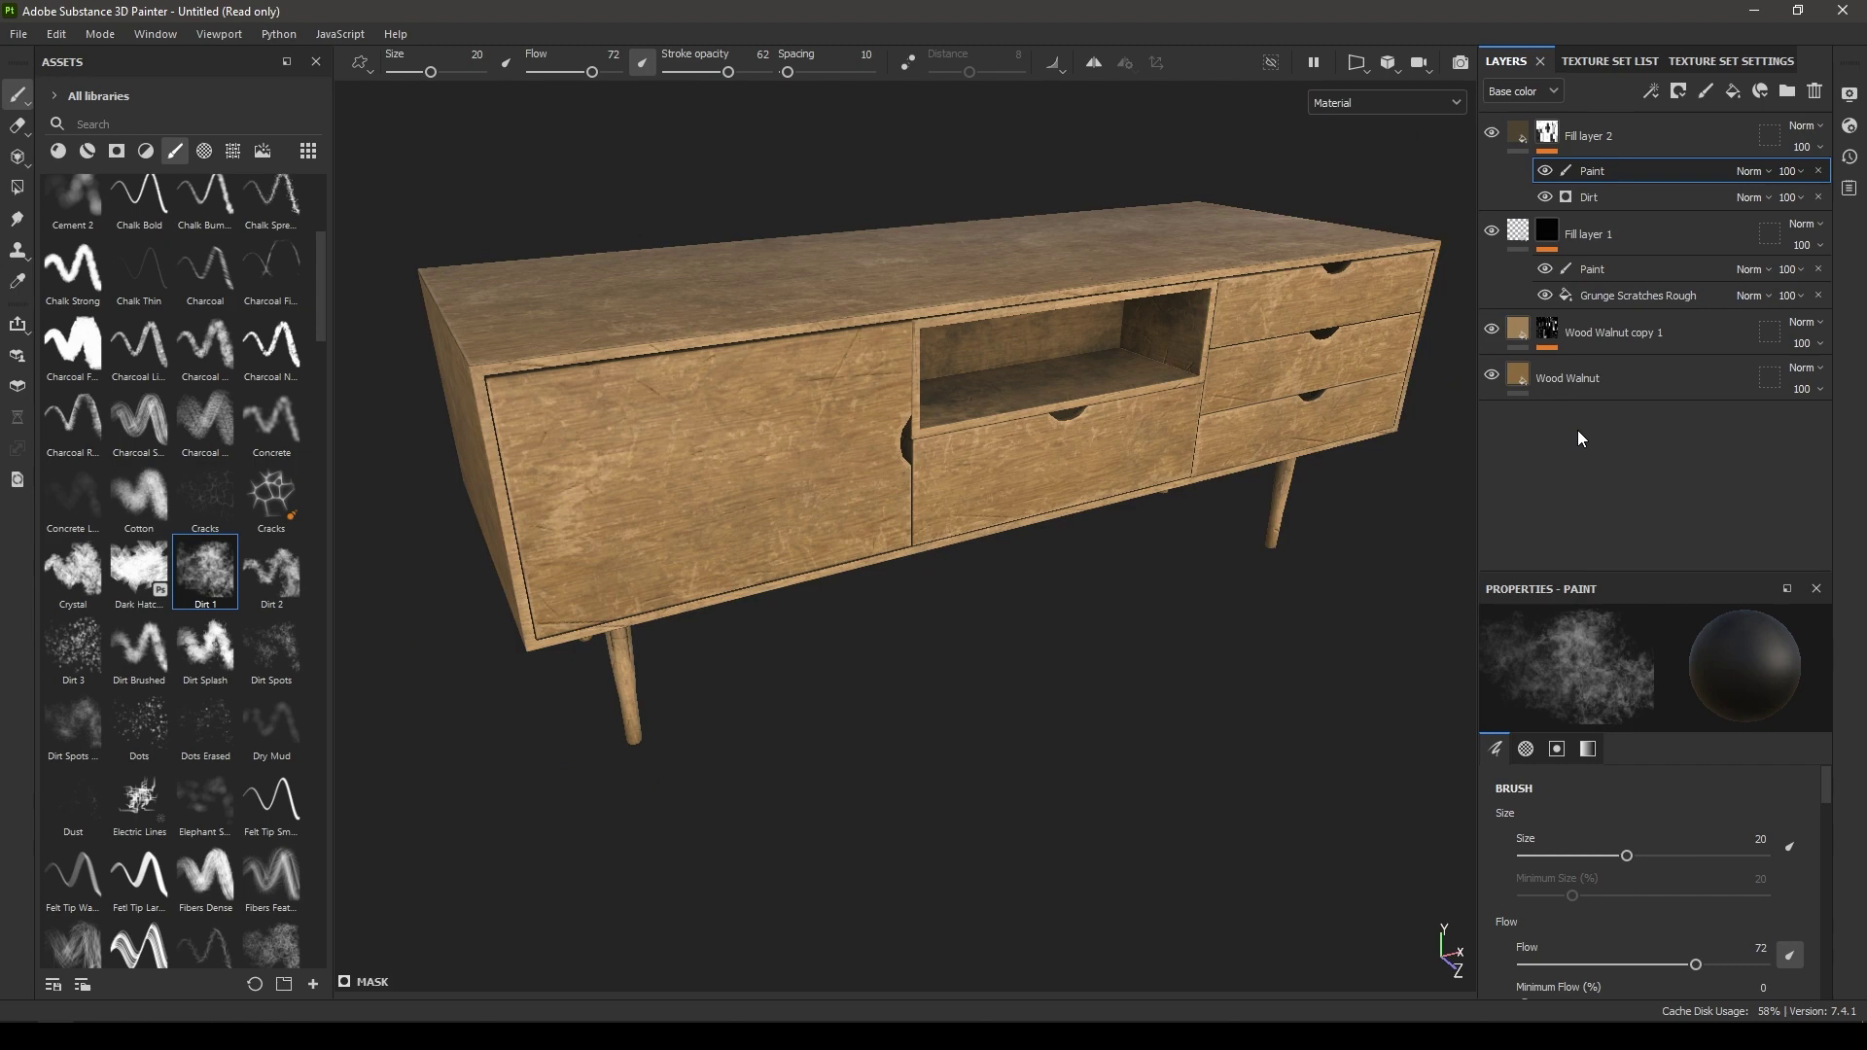
left_click(1603, 374)
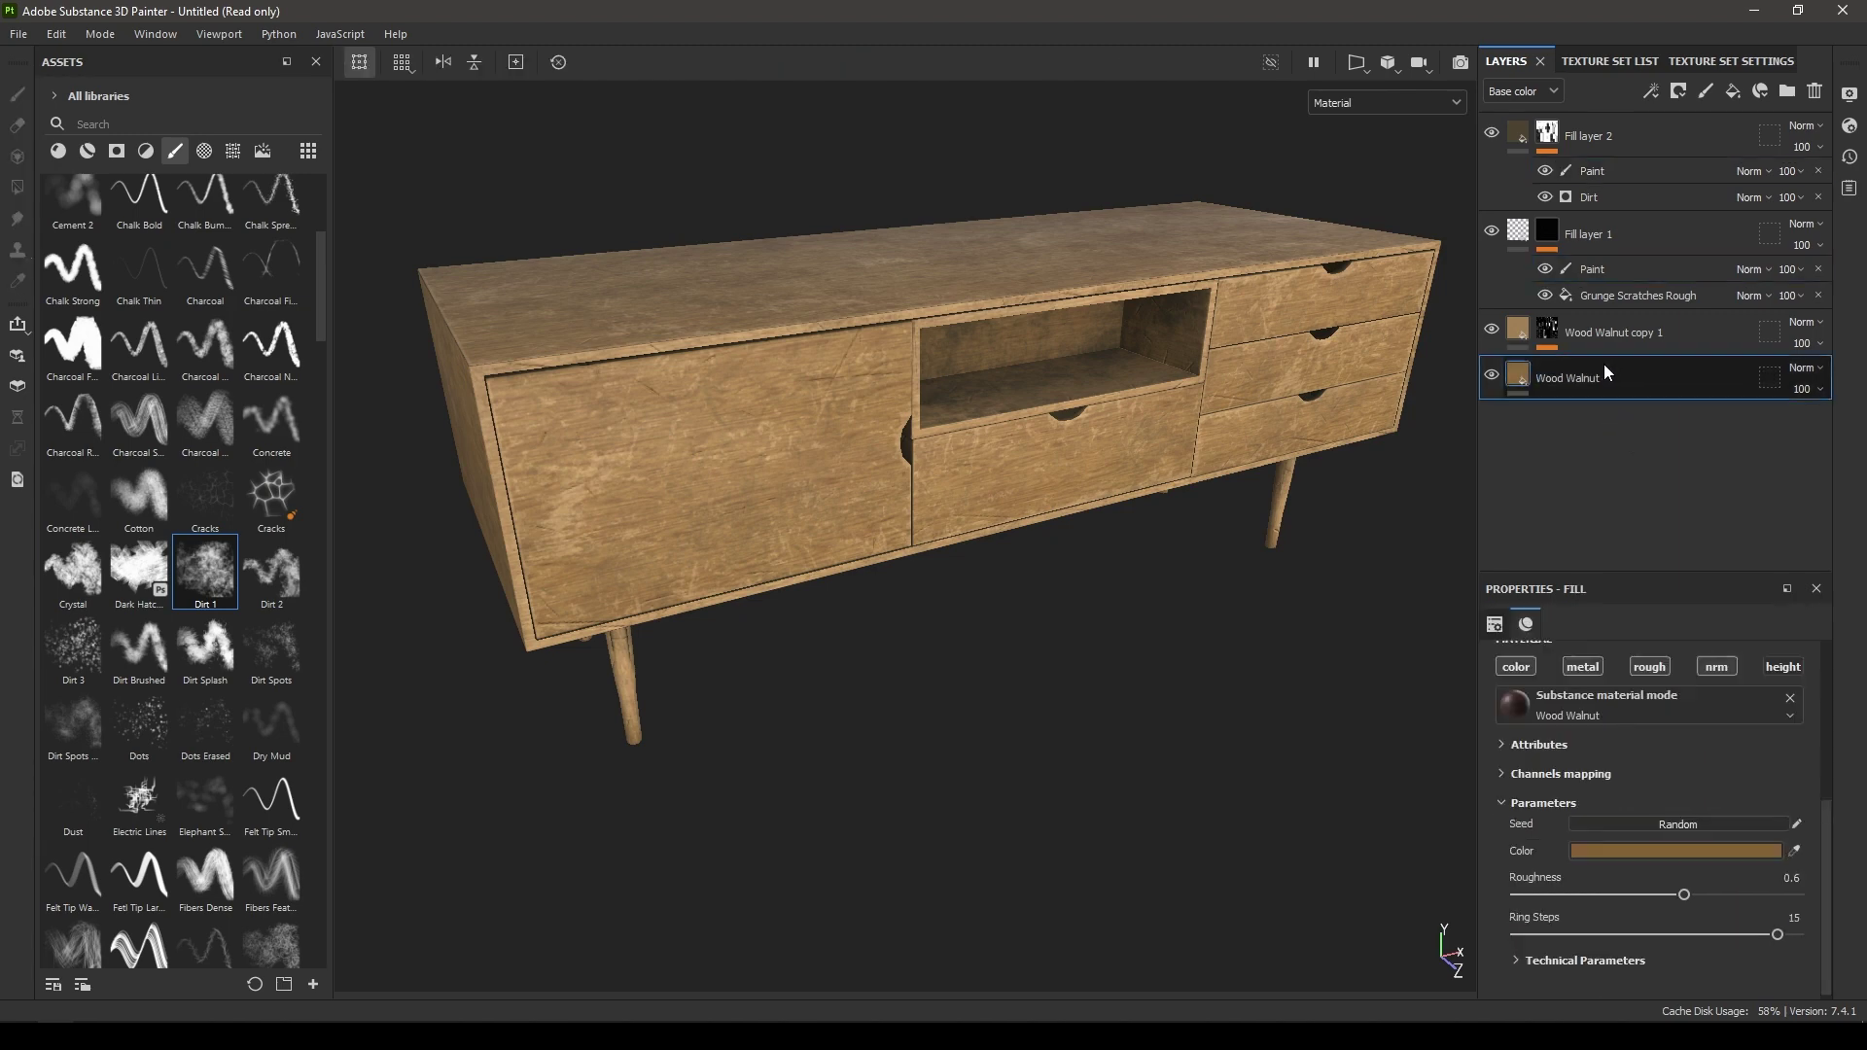
left_click(1603, 335, "ctrl")
left_click(1597, 235, "ctrl")
left_click(1593, 138, "ctrl")
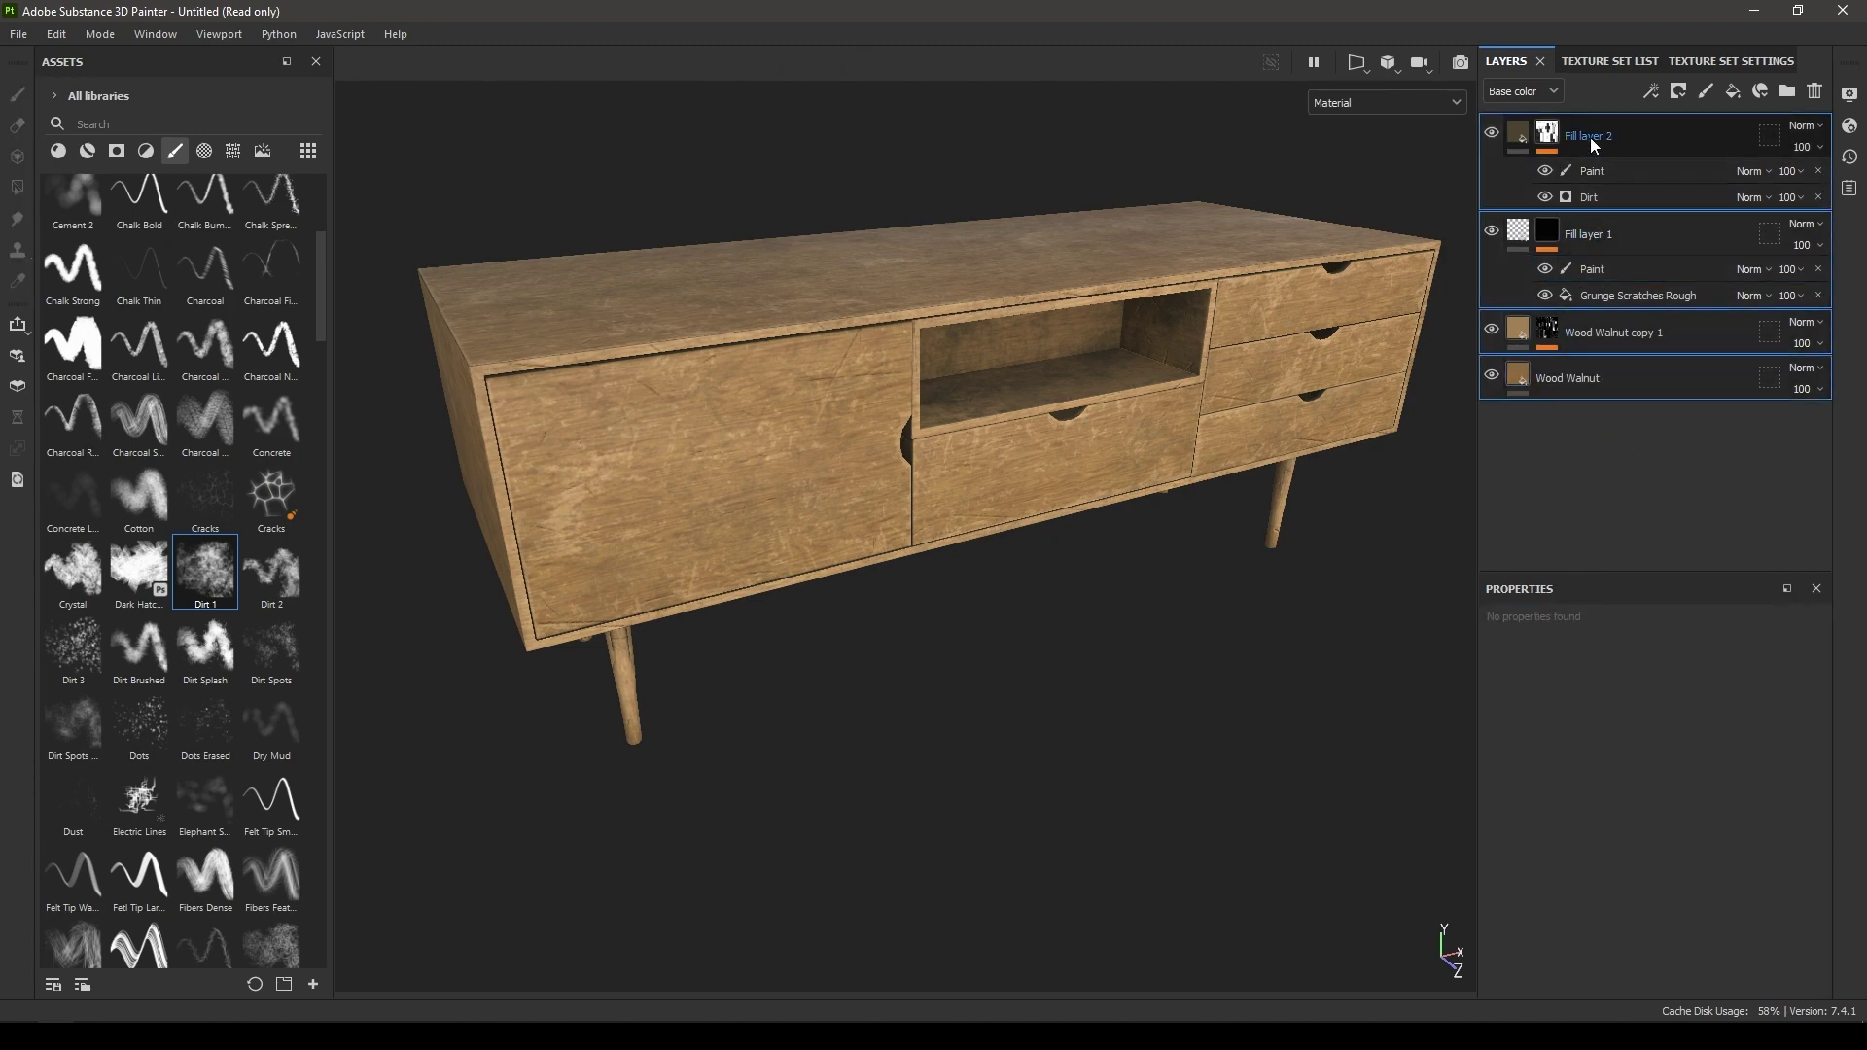
right_click(1590, 137)
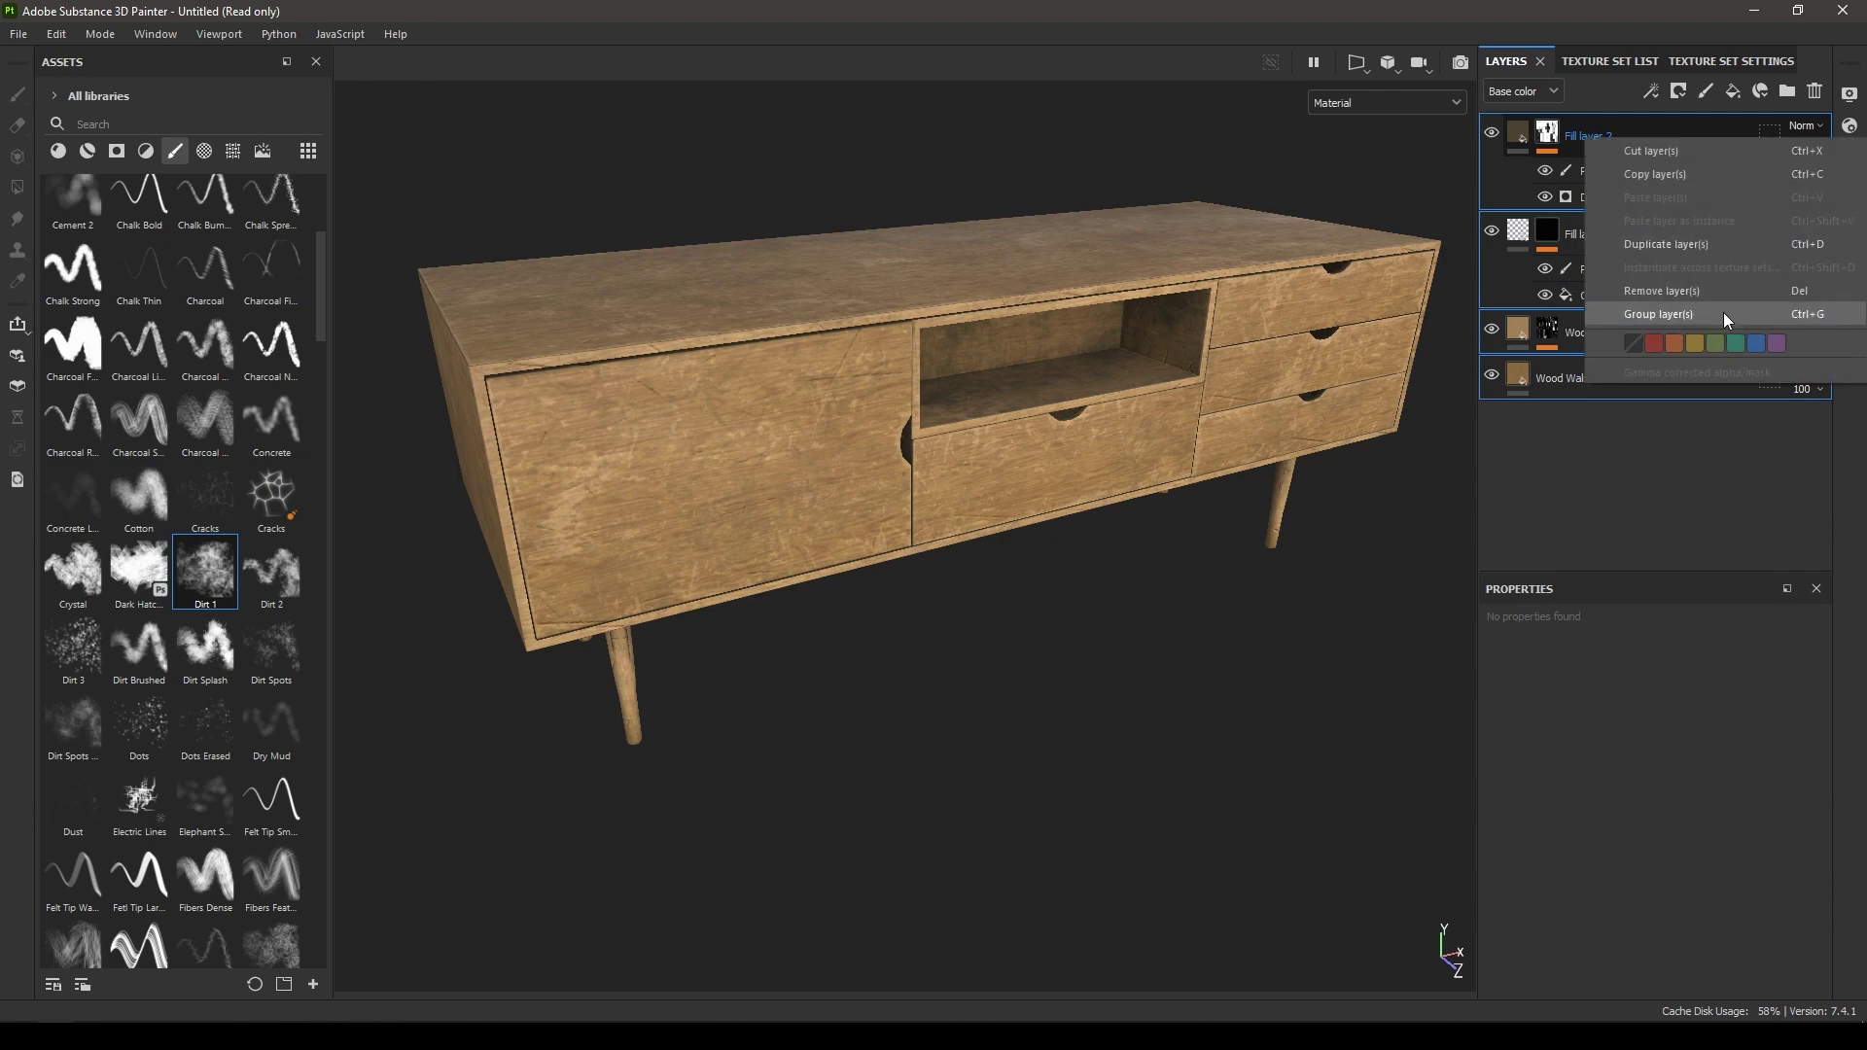
left_click(1671, 488)
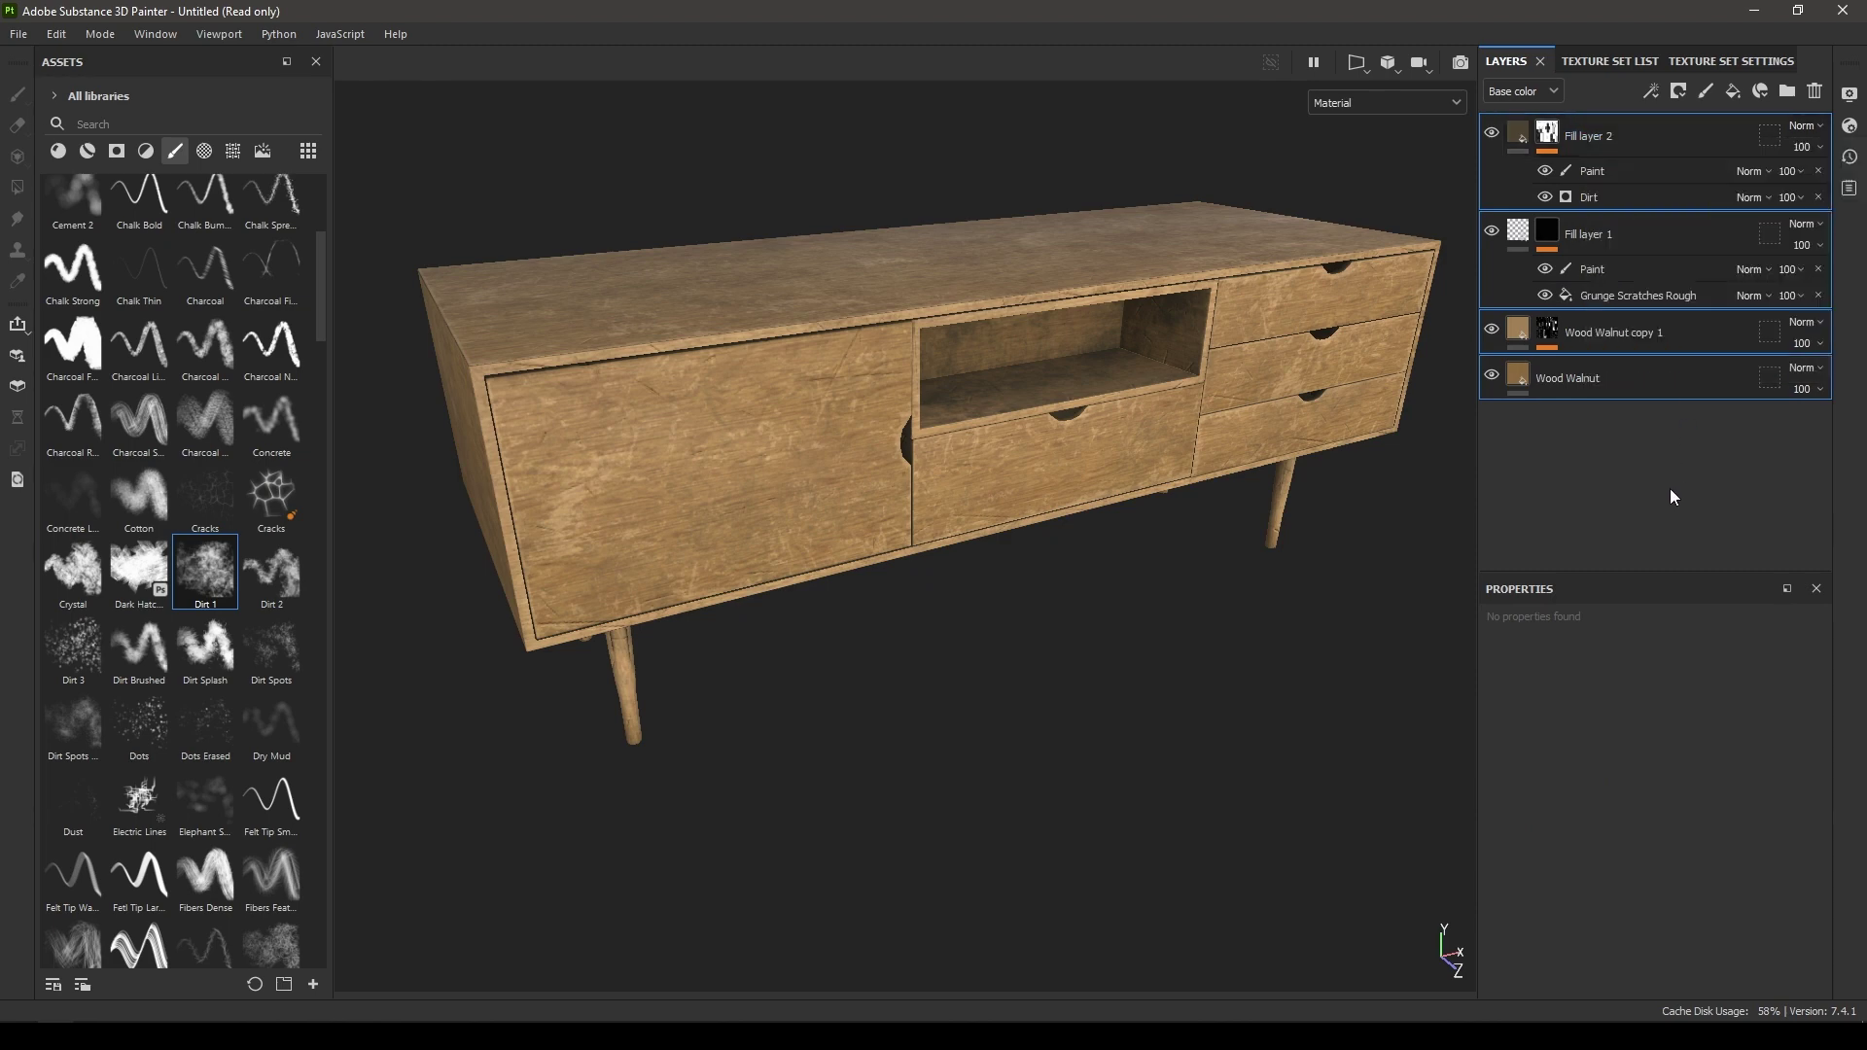
key("ctrl+g")
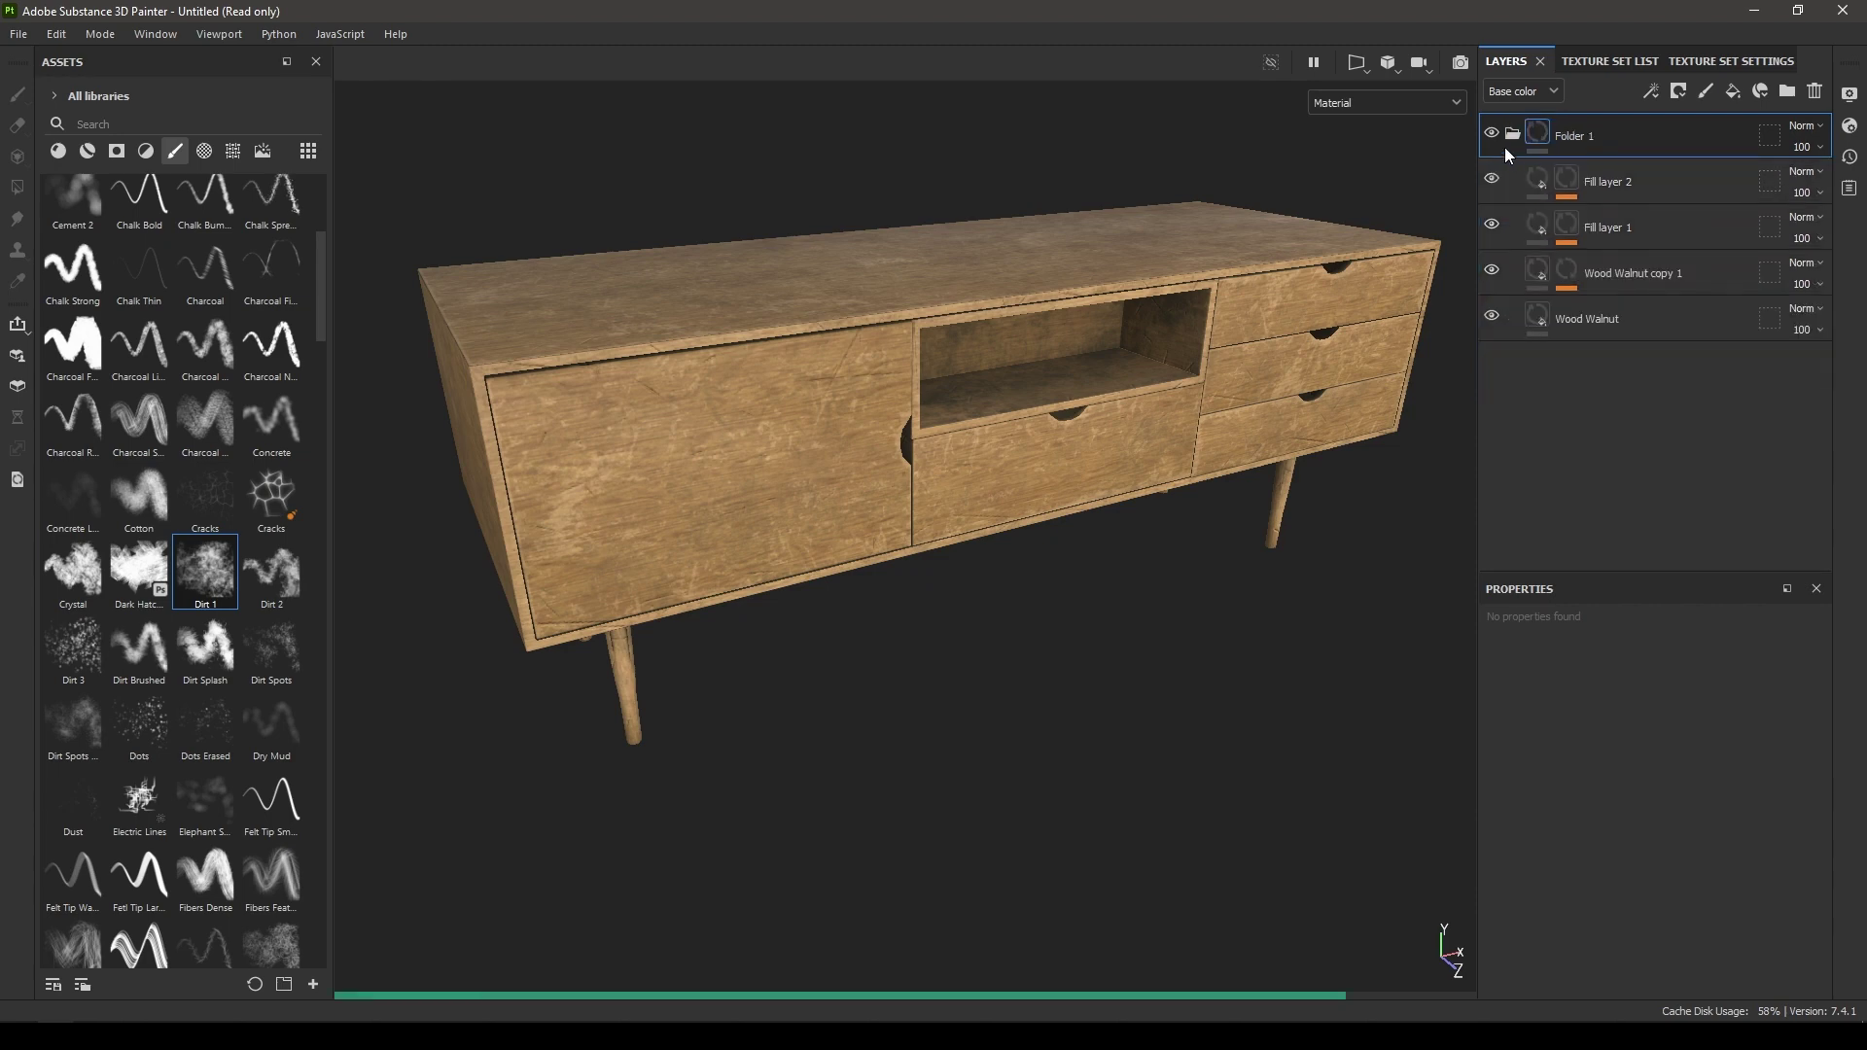
Step: Collapse the new layer folder and rename it Table Wood
left_click(1513, 136)
double_click(1568, 136)
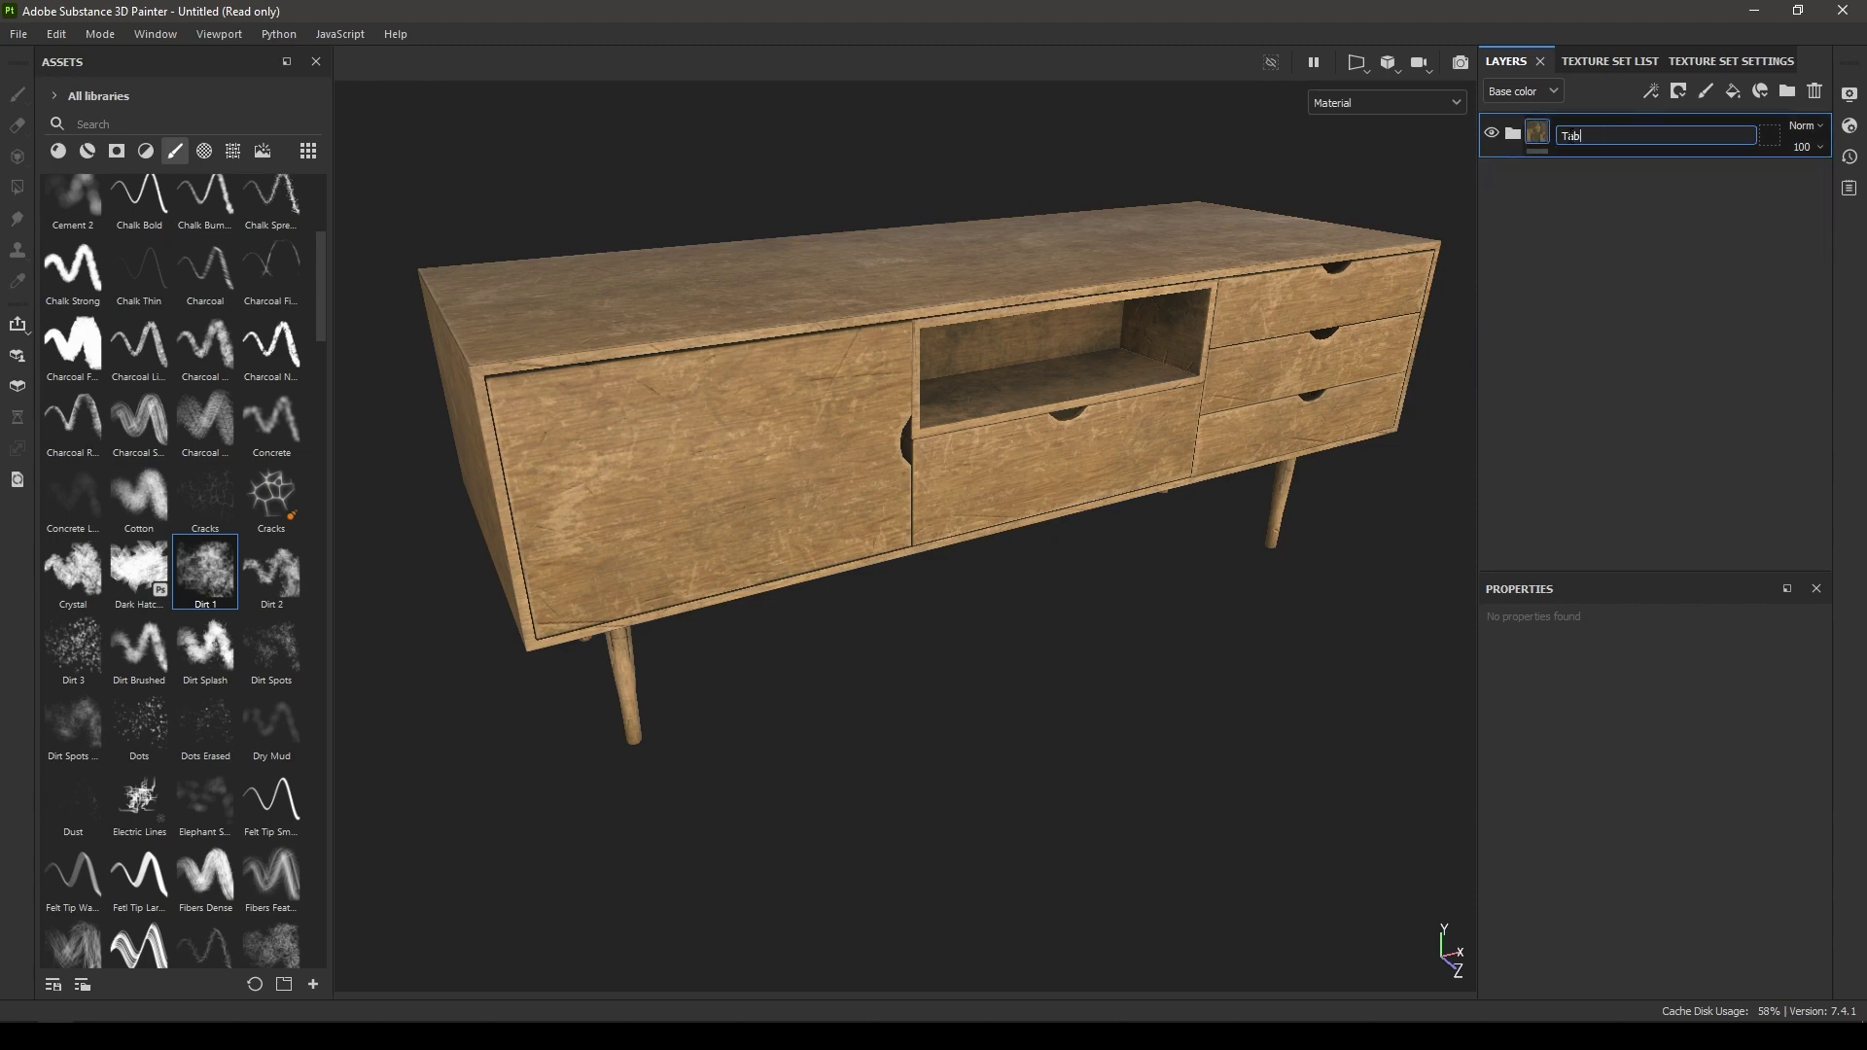
type("Table Wood")
key("Return")
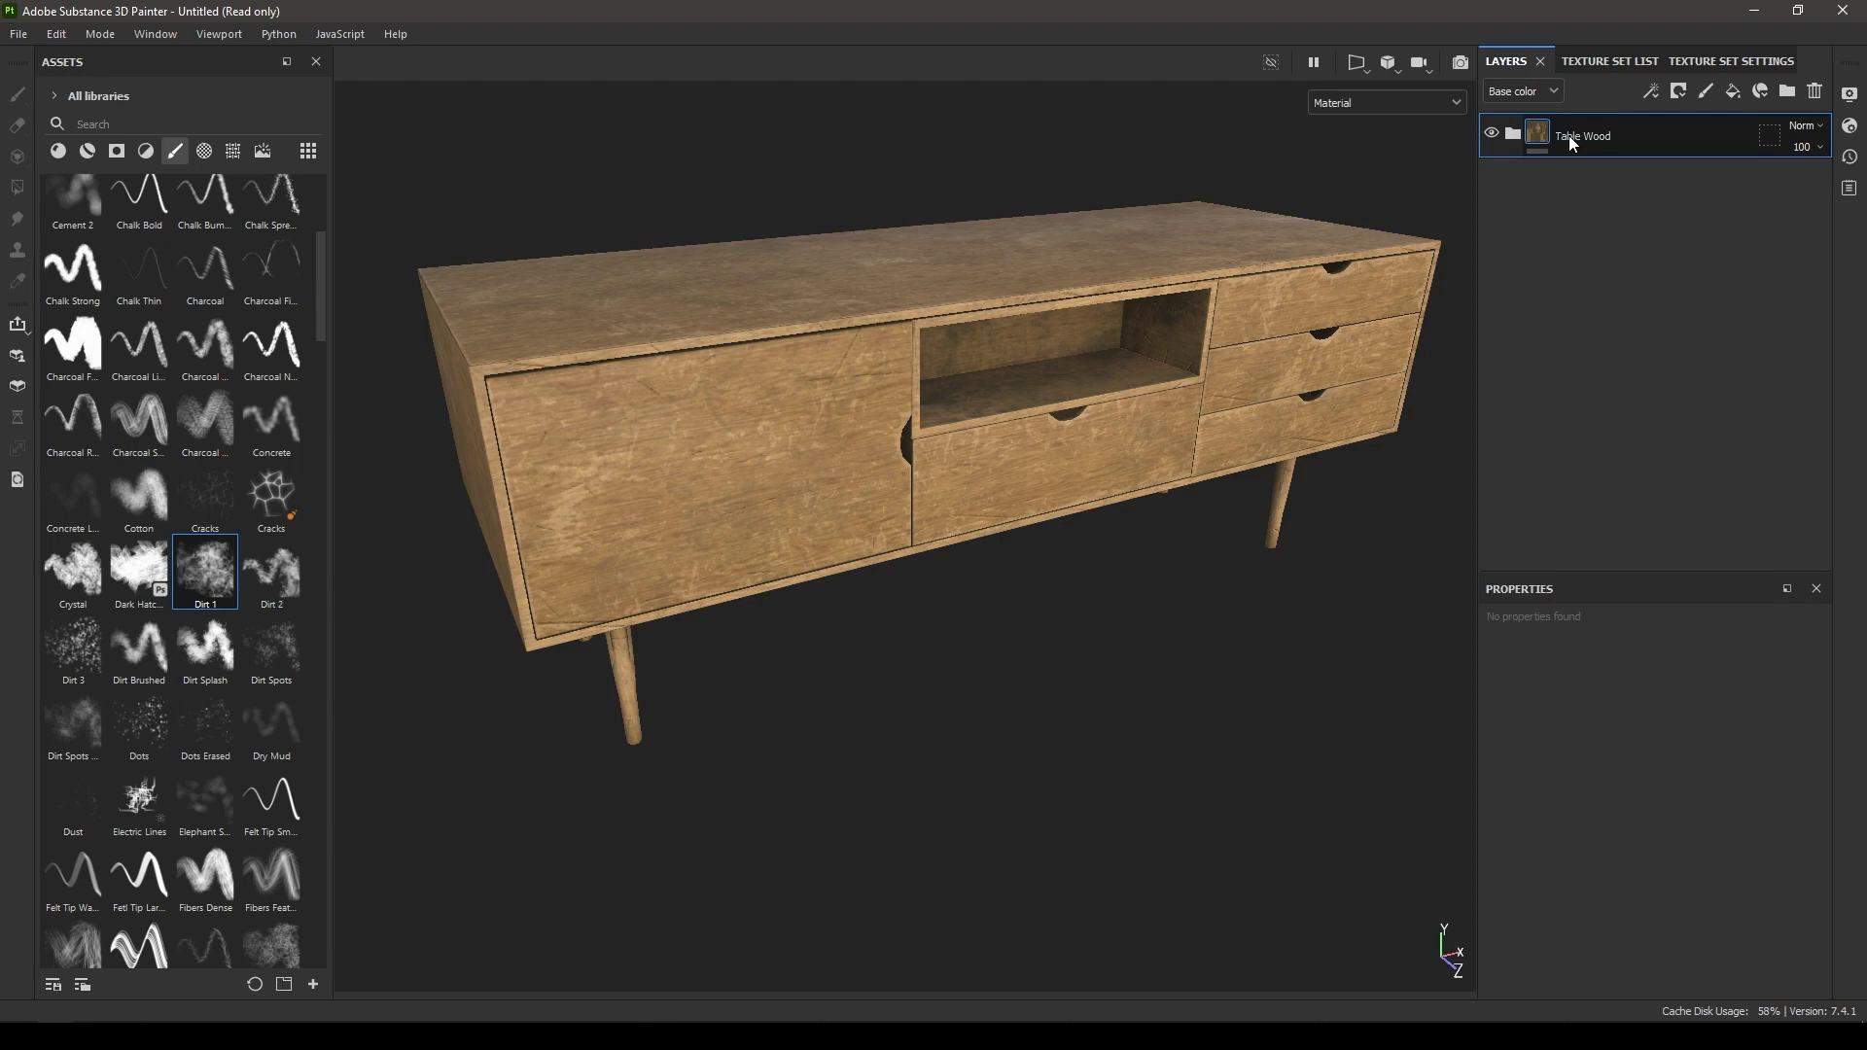
Step: Create a smart material from the Table Wood folder and locate it among the smart material assets
right_click(1575, 137)
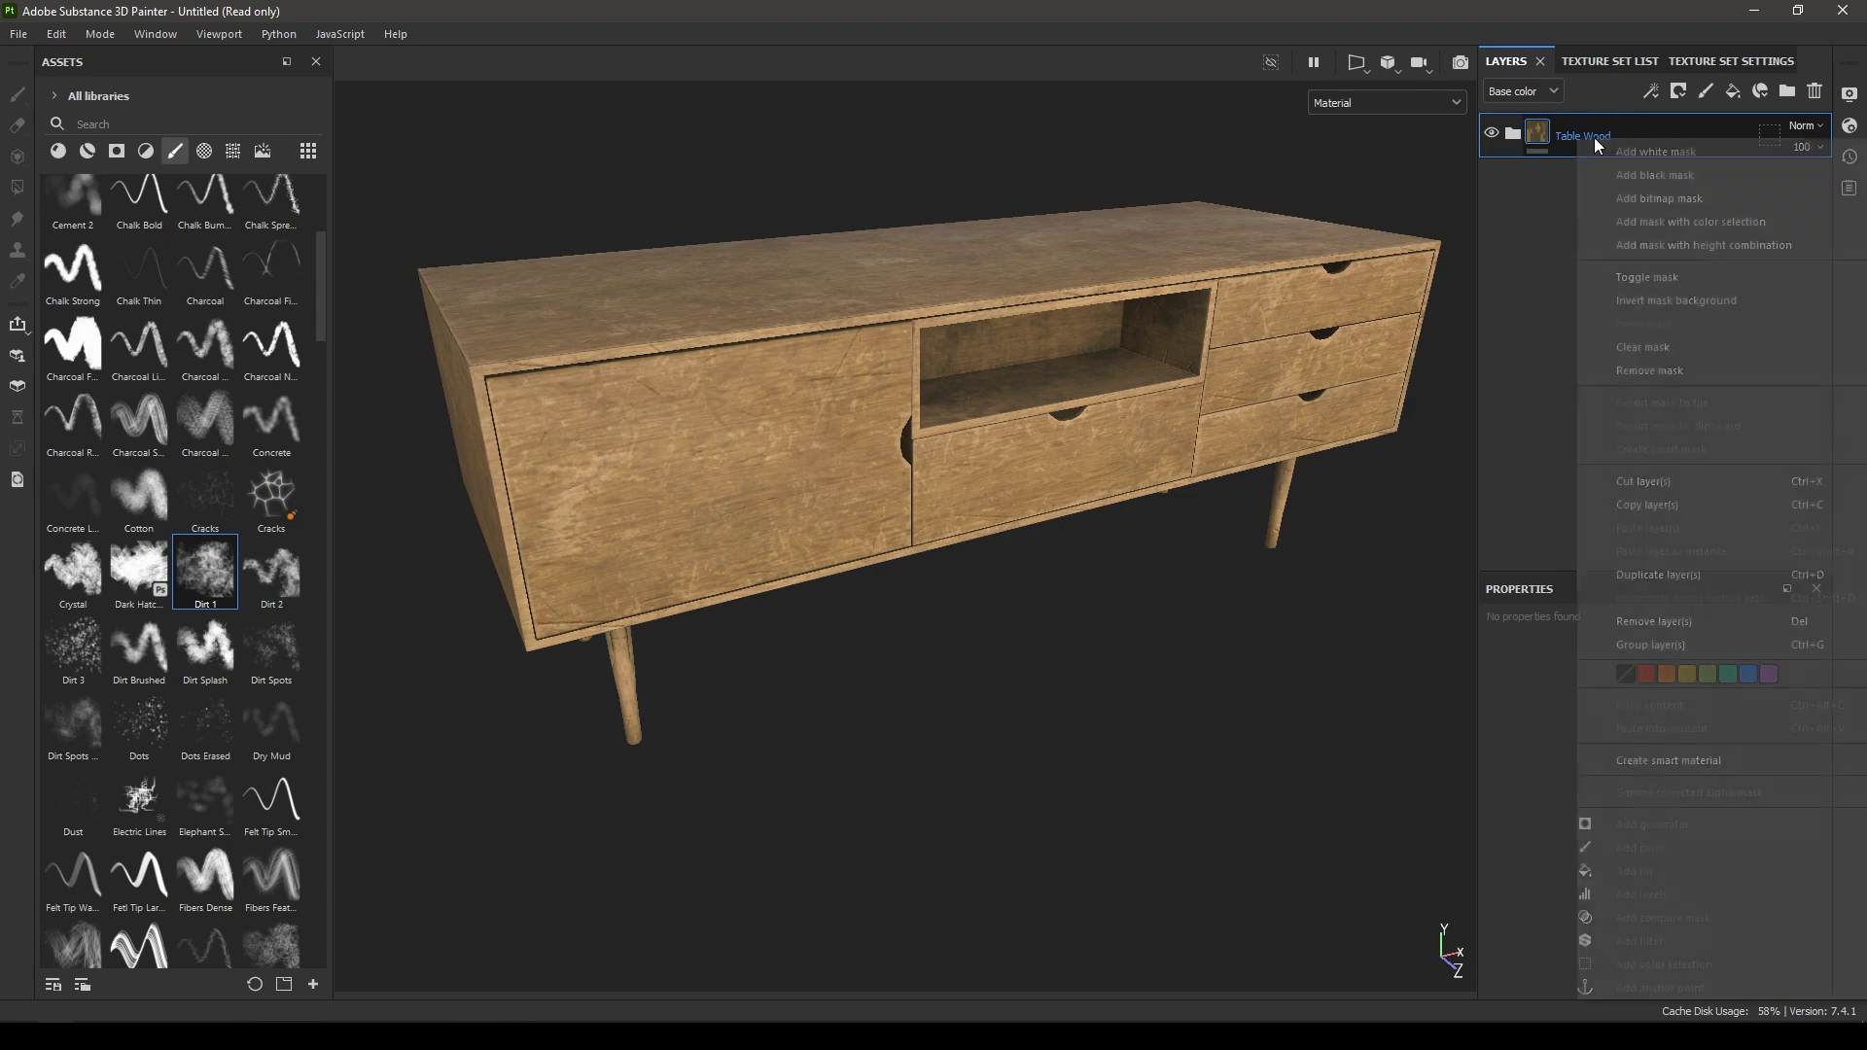
left_click(1713, 761)
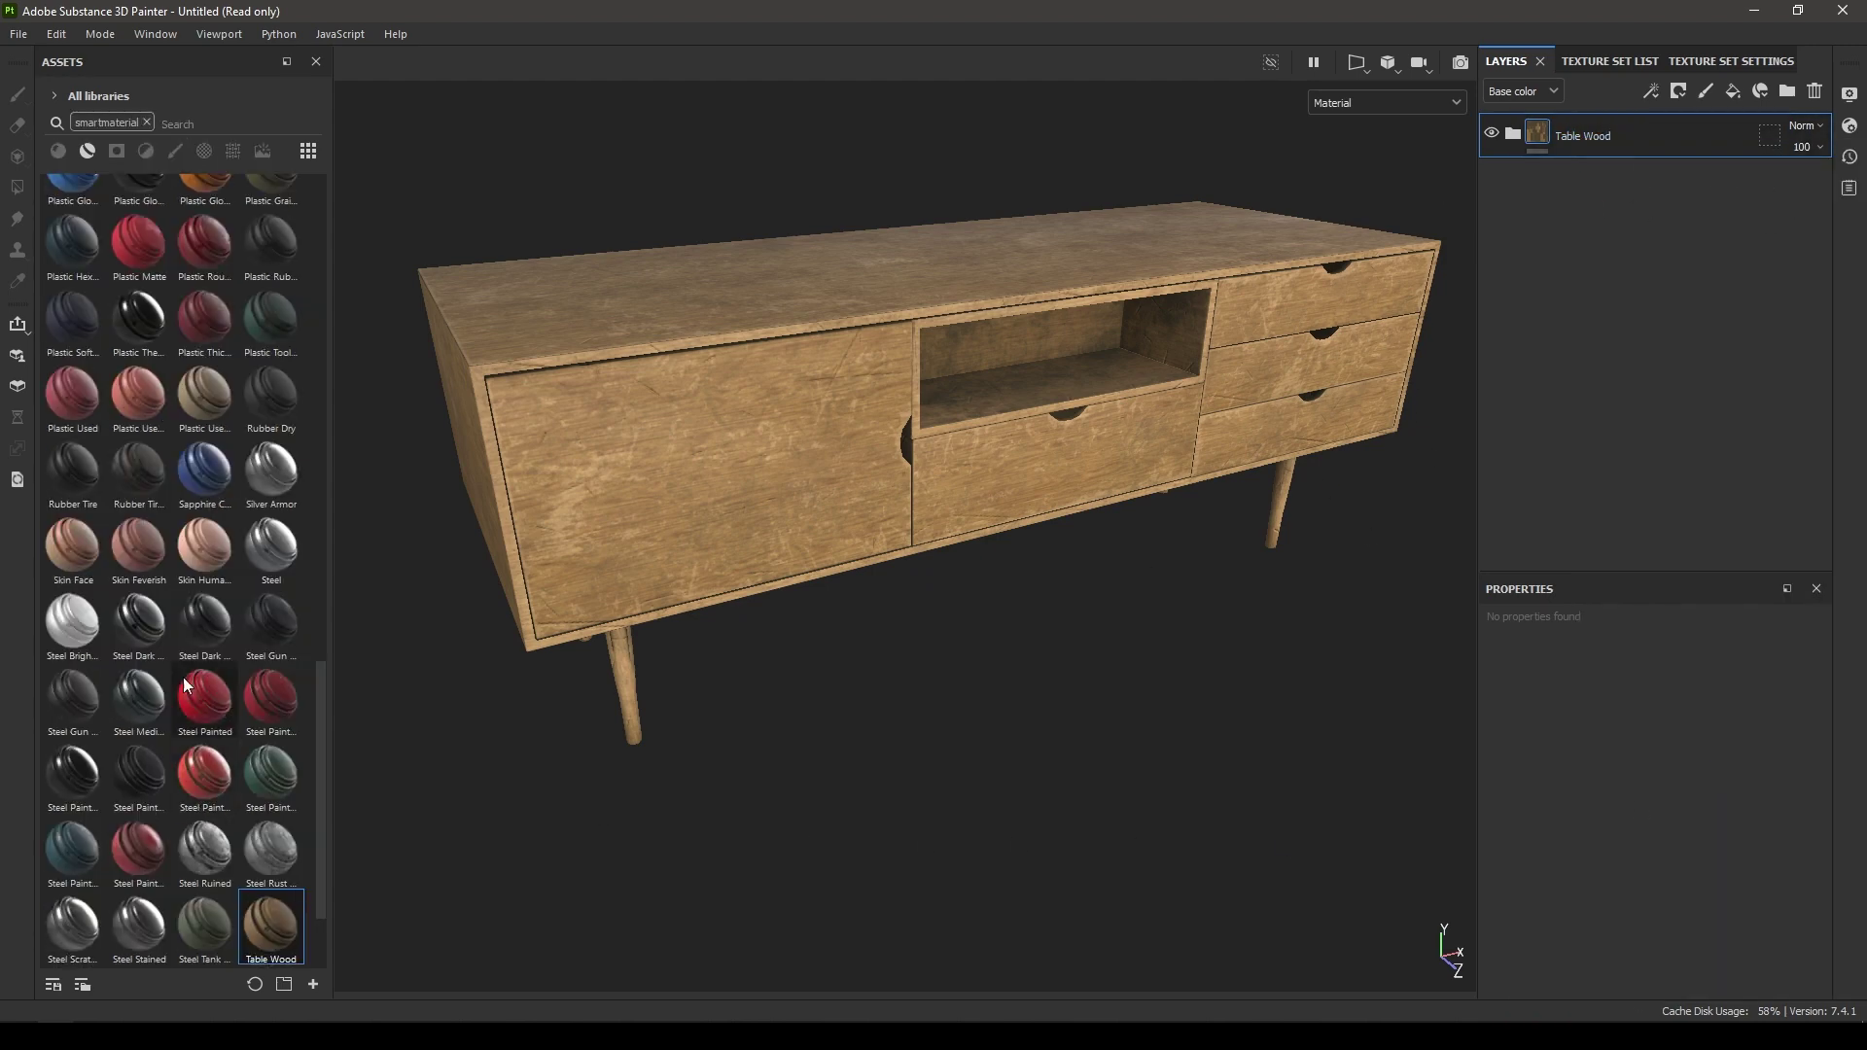
scroll(268, 929, "down", 2)
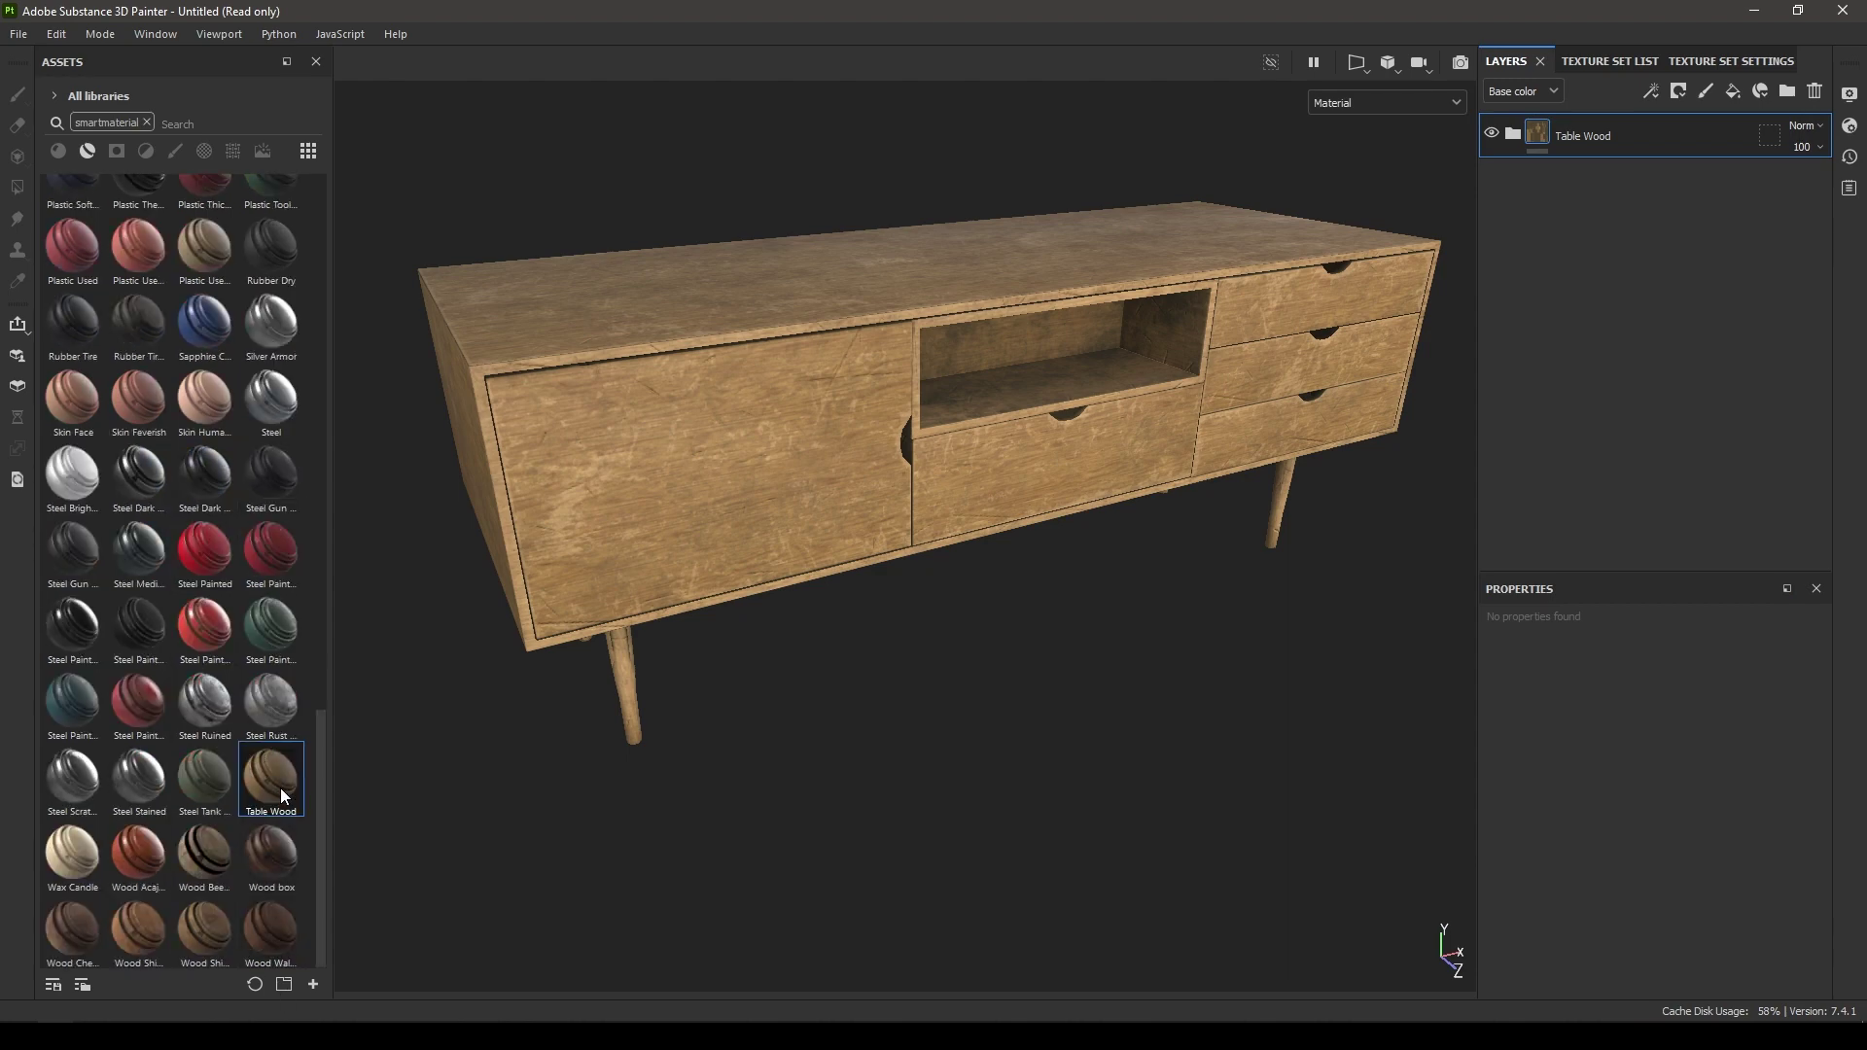
mouse_move(280, 788)
Step: Delete the Table Wood folder and apply the saved Table Wood smart material to the cabinet to test it
left_click(1815, 91)
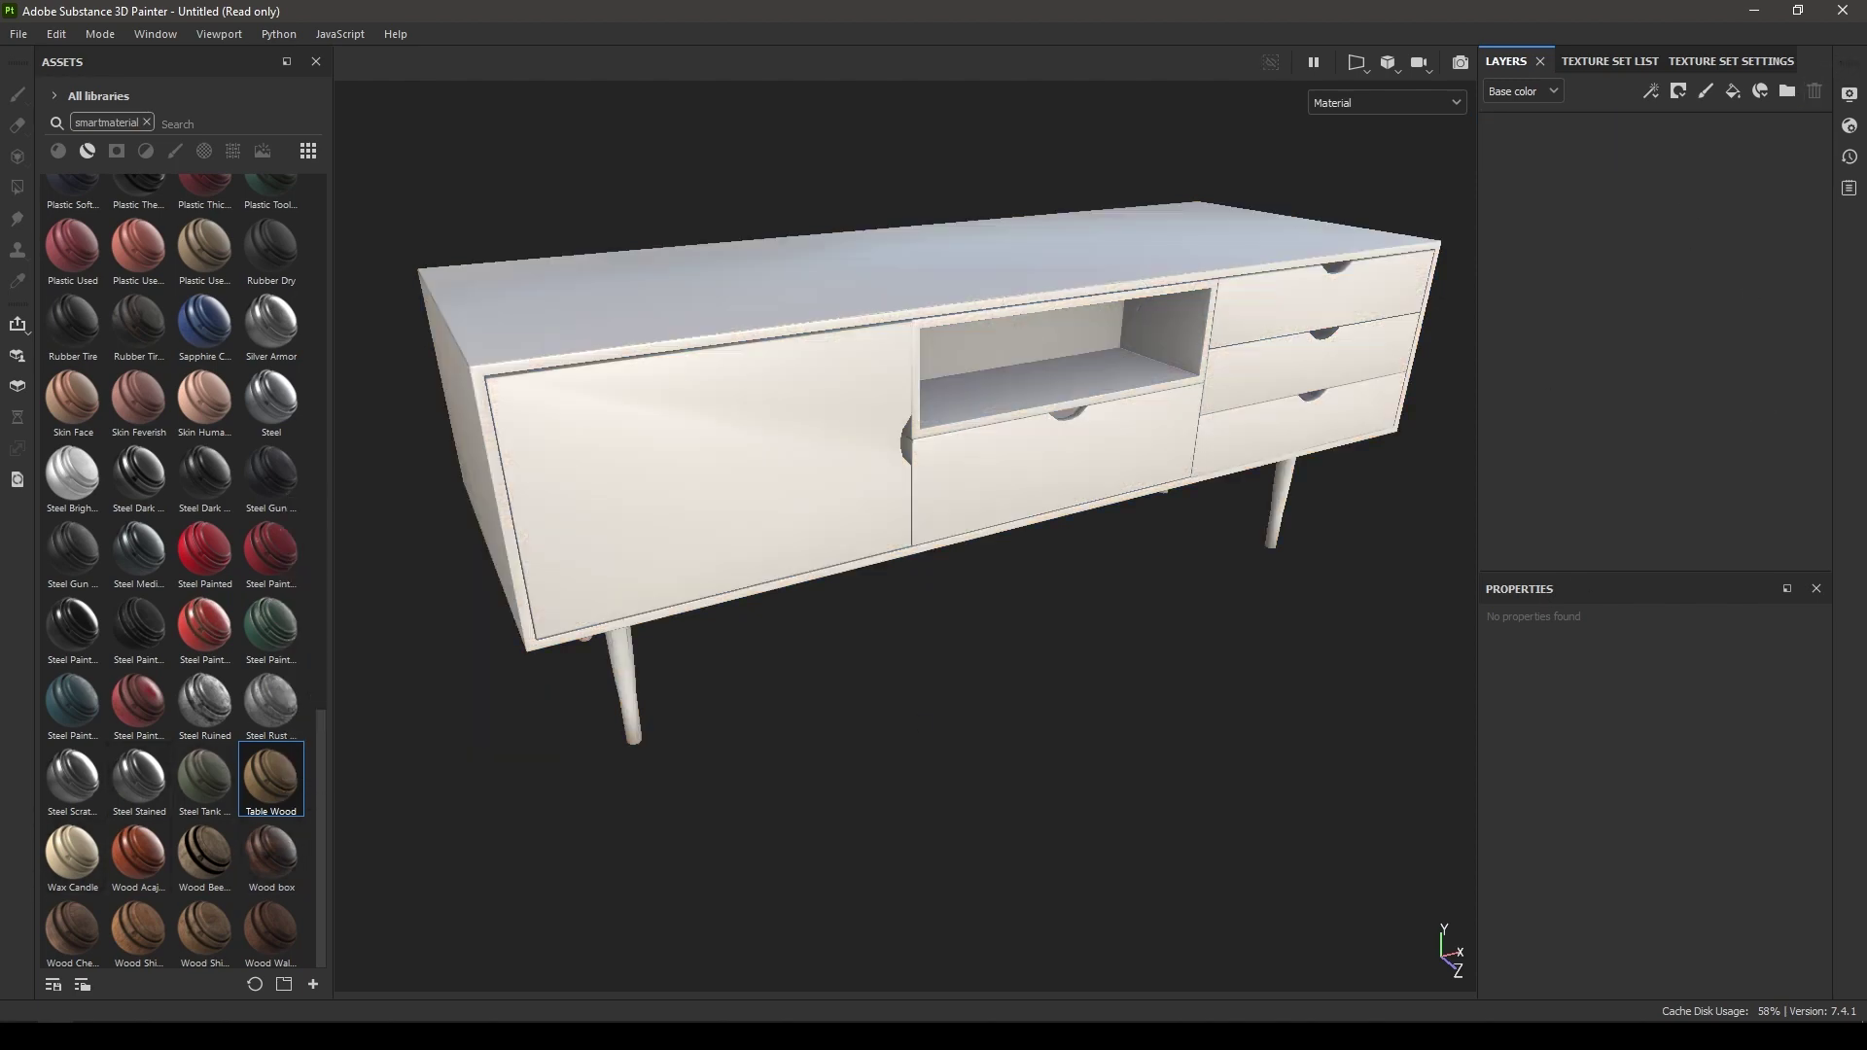
left_click_drag(277, 790, 1795, 120)
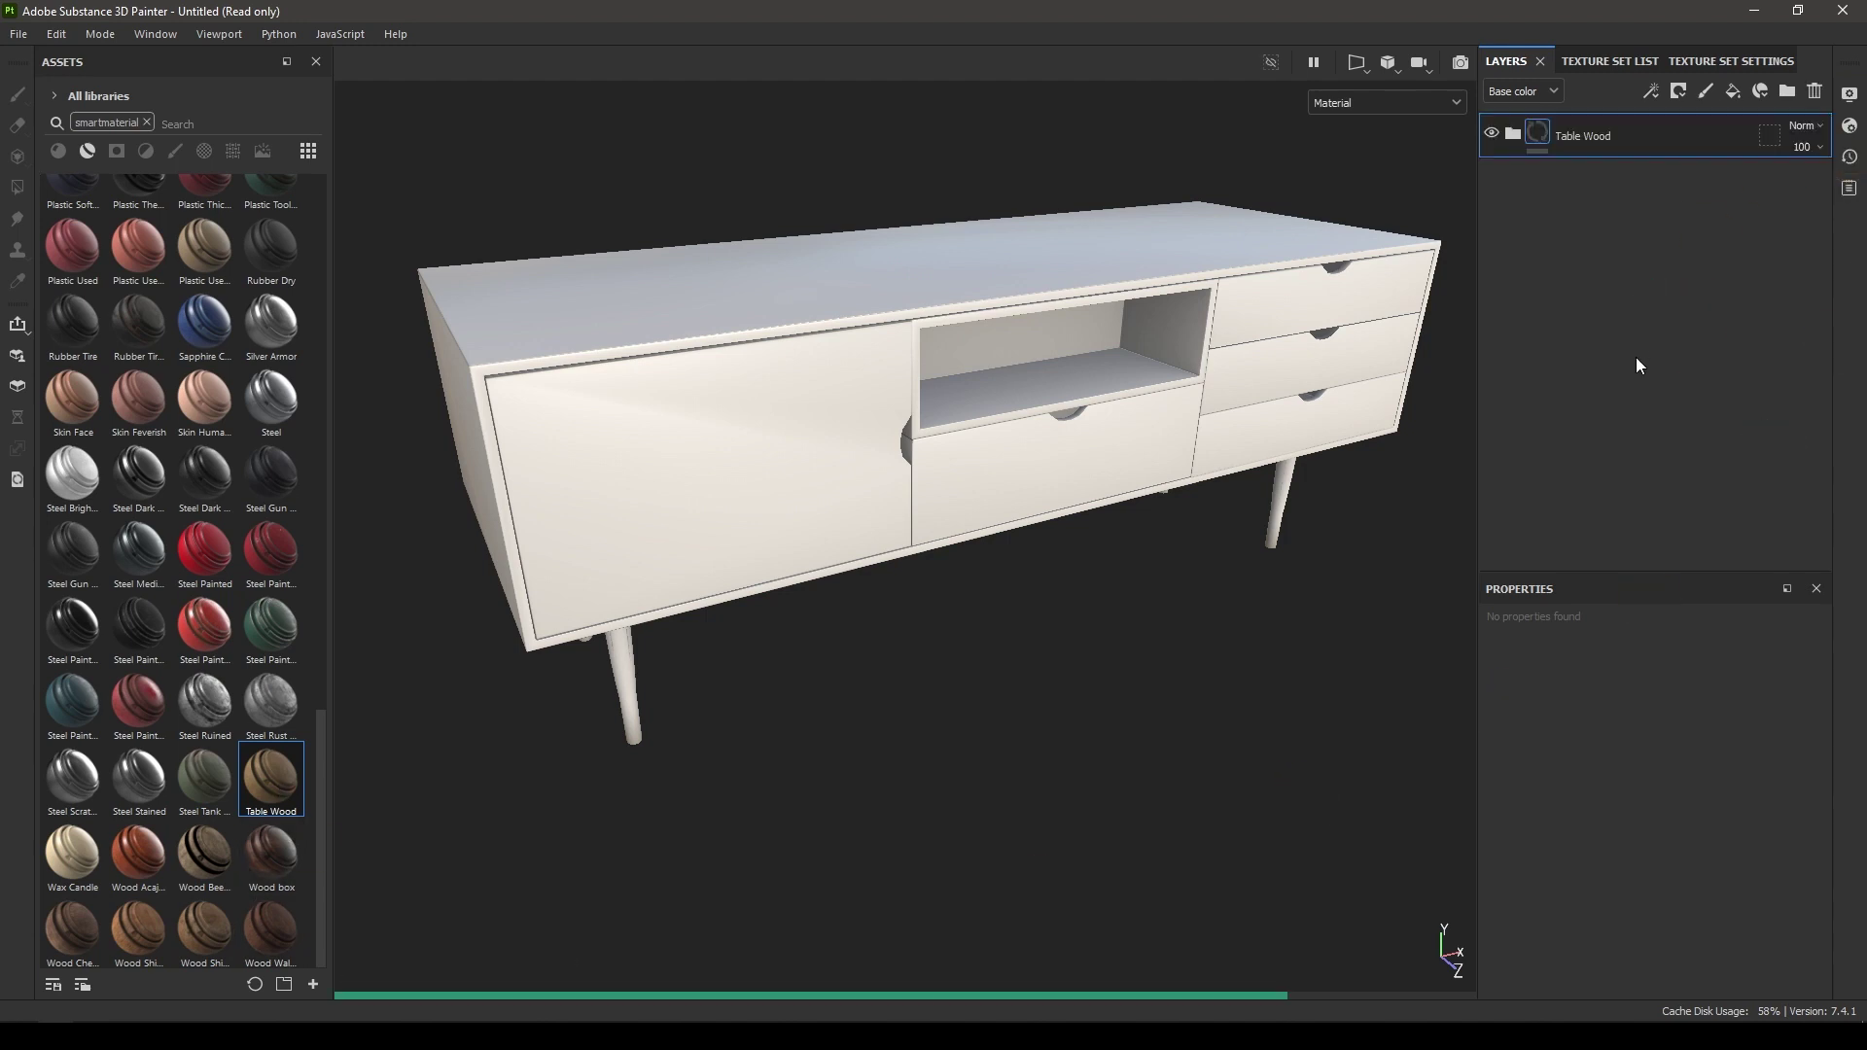
left_click_drag(992, 583, 988, 713, "alt")
left_click_drag(933, 466, 942, 534, "alt")
right_click_drag(942, 534, 1089, 583, "alt")
left_click_drag(1089, 584, 994, 619, "alt")
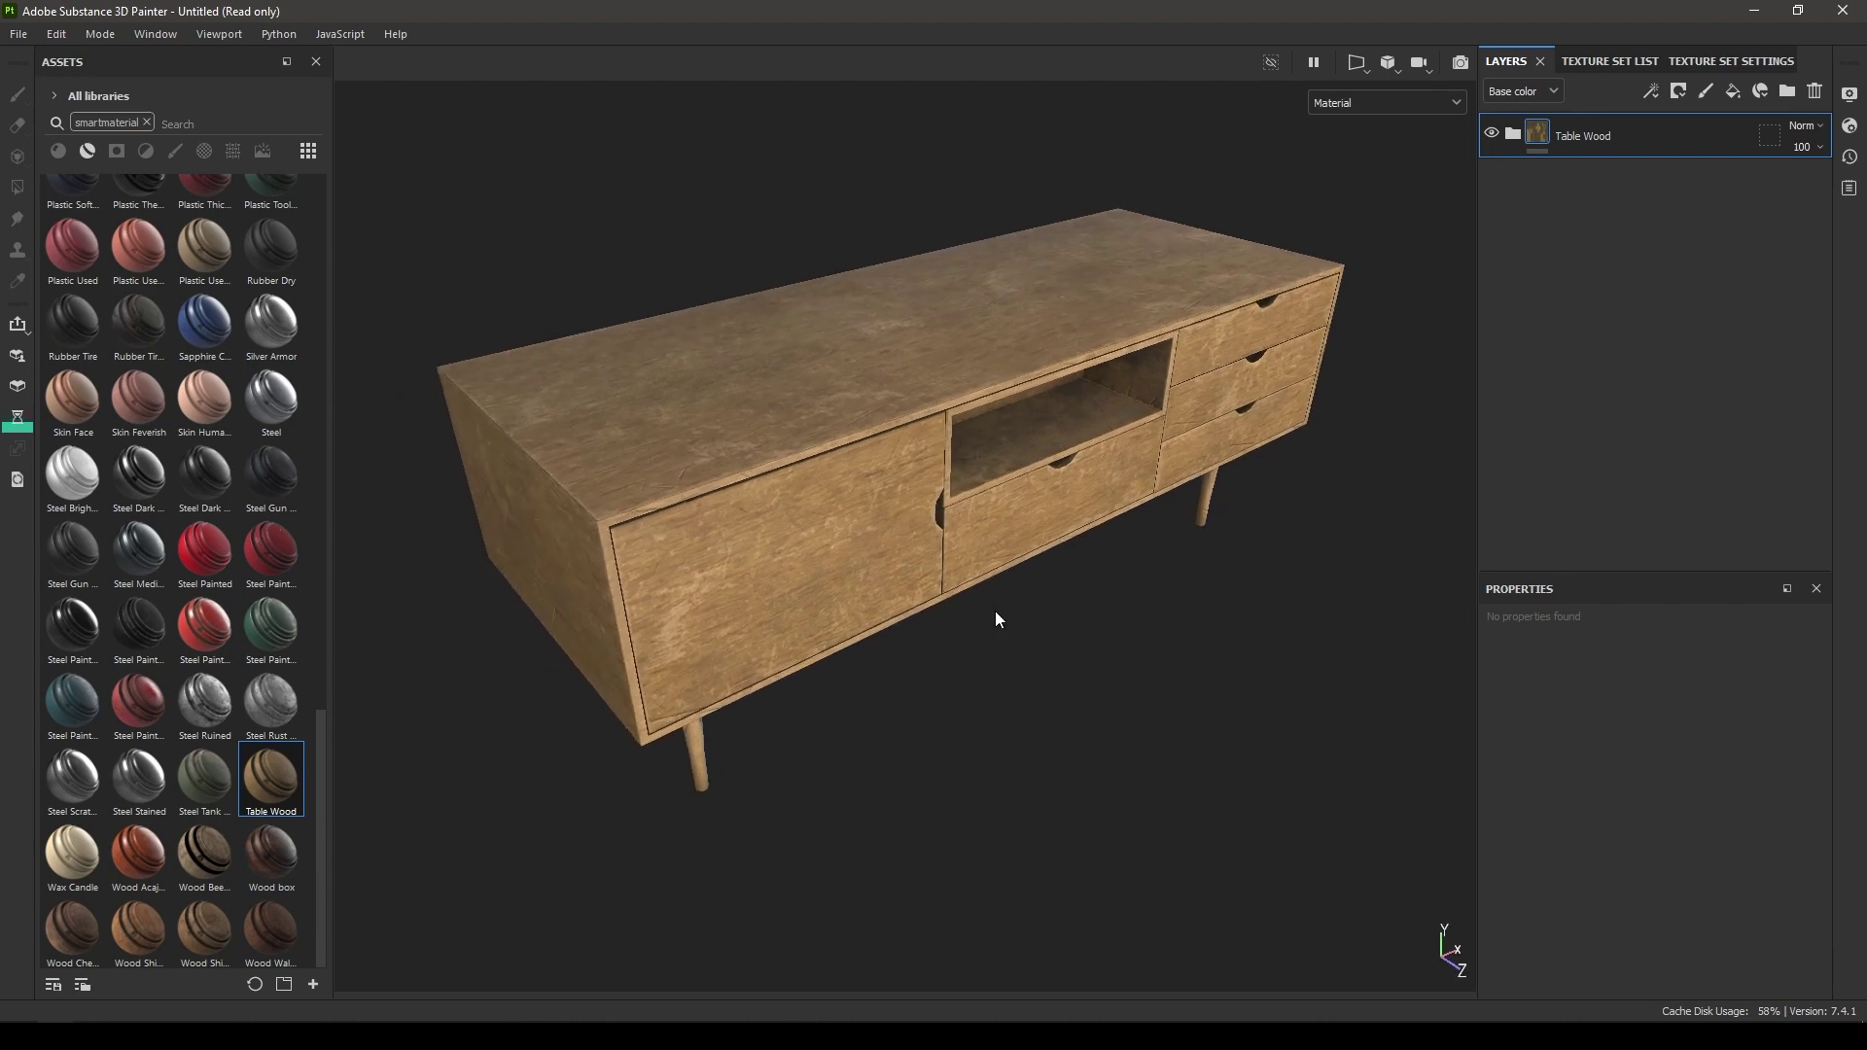
Step: Remove the Table Wood folder and add the Wood American Cherry material as the cabinet's base layer
left_click(1814, 92)
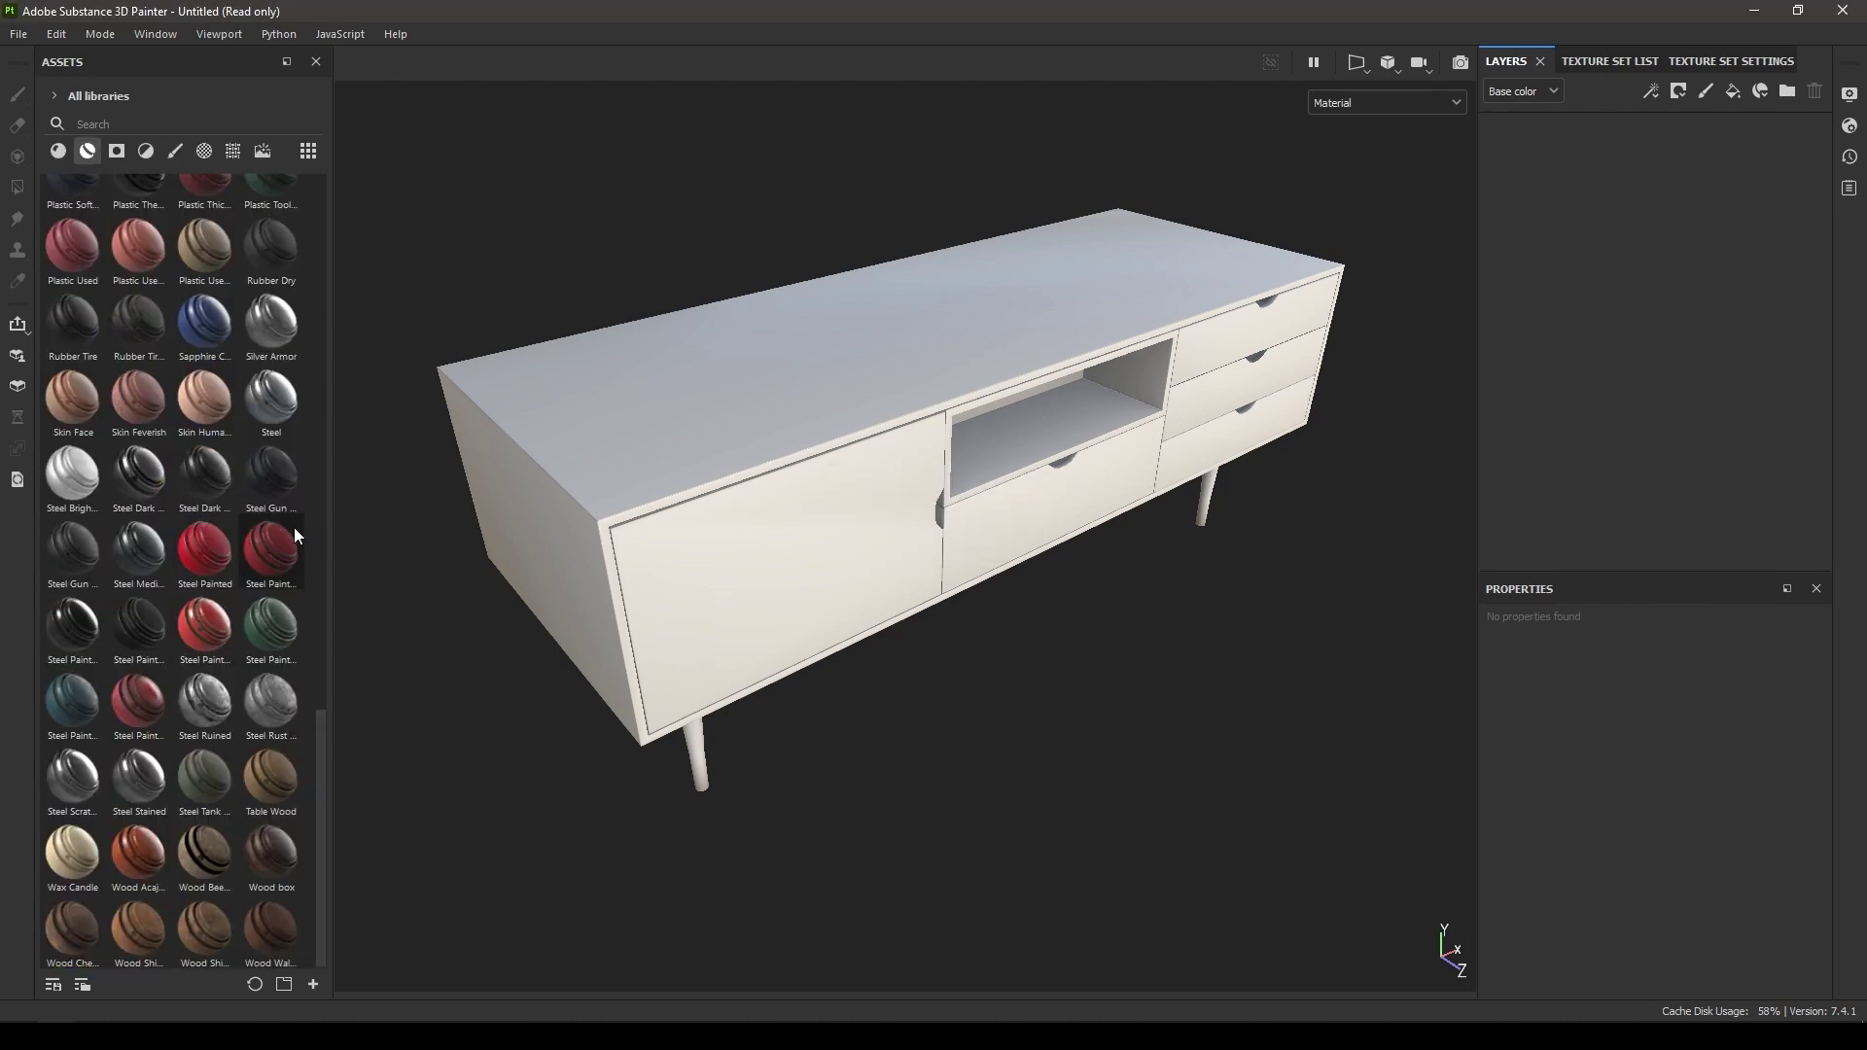
left_click(59, 151)
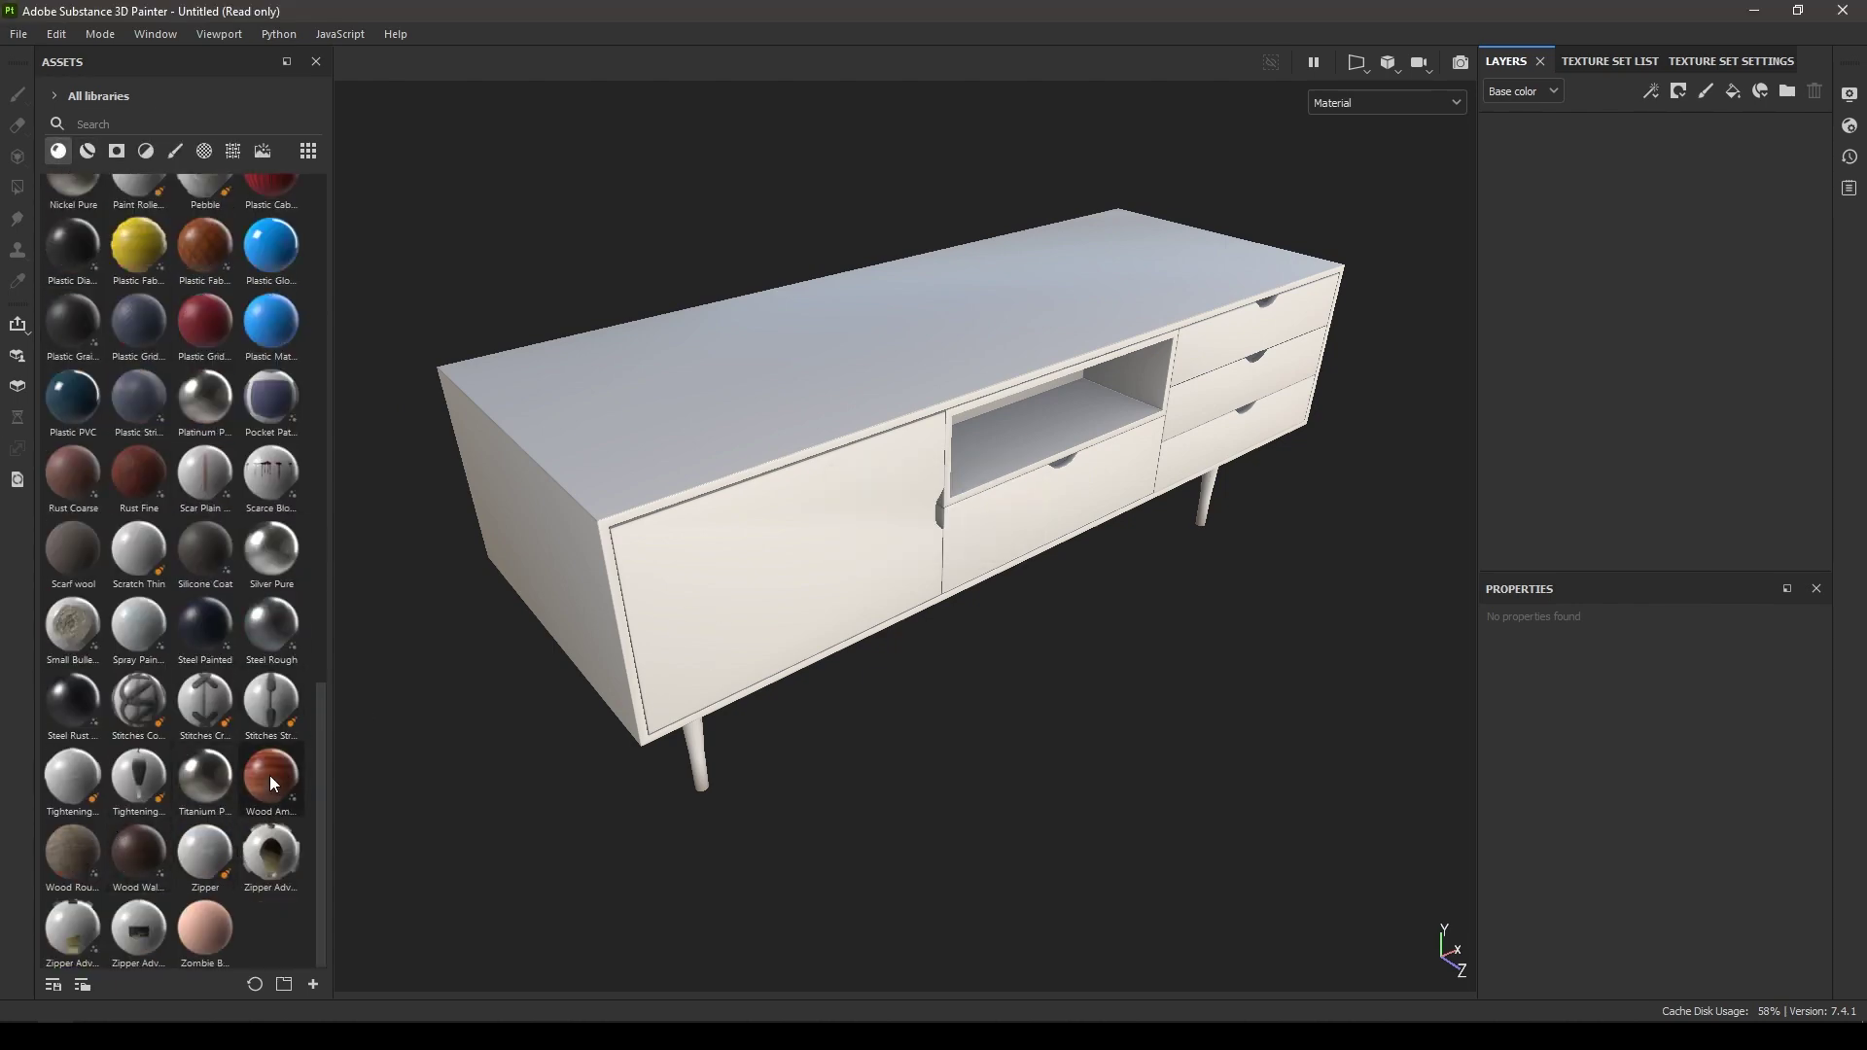
left_click_drag(270, 774, 1719, 276)
scroll(1622, 852, "up", 5)
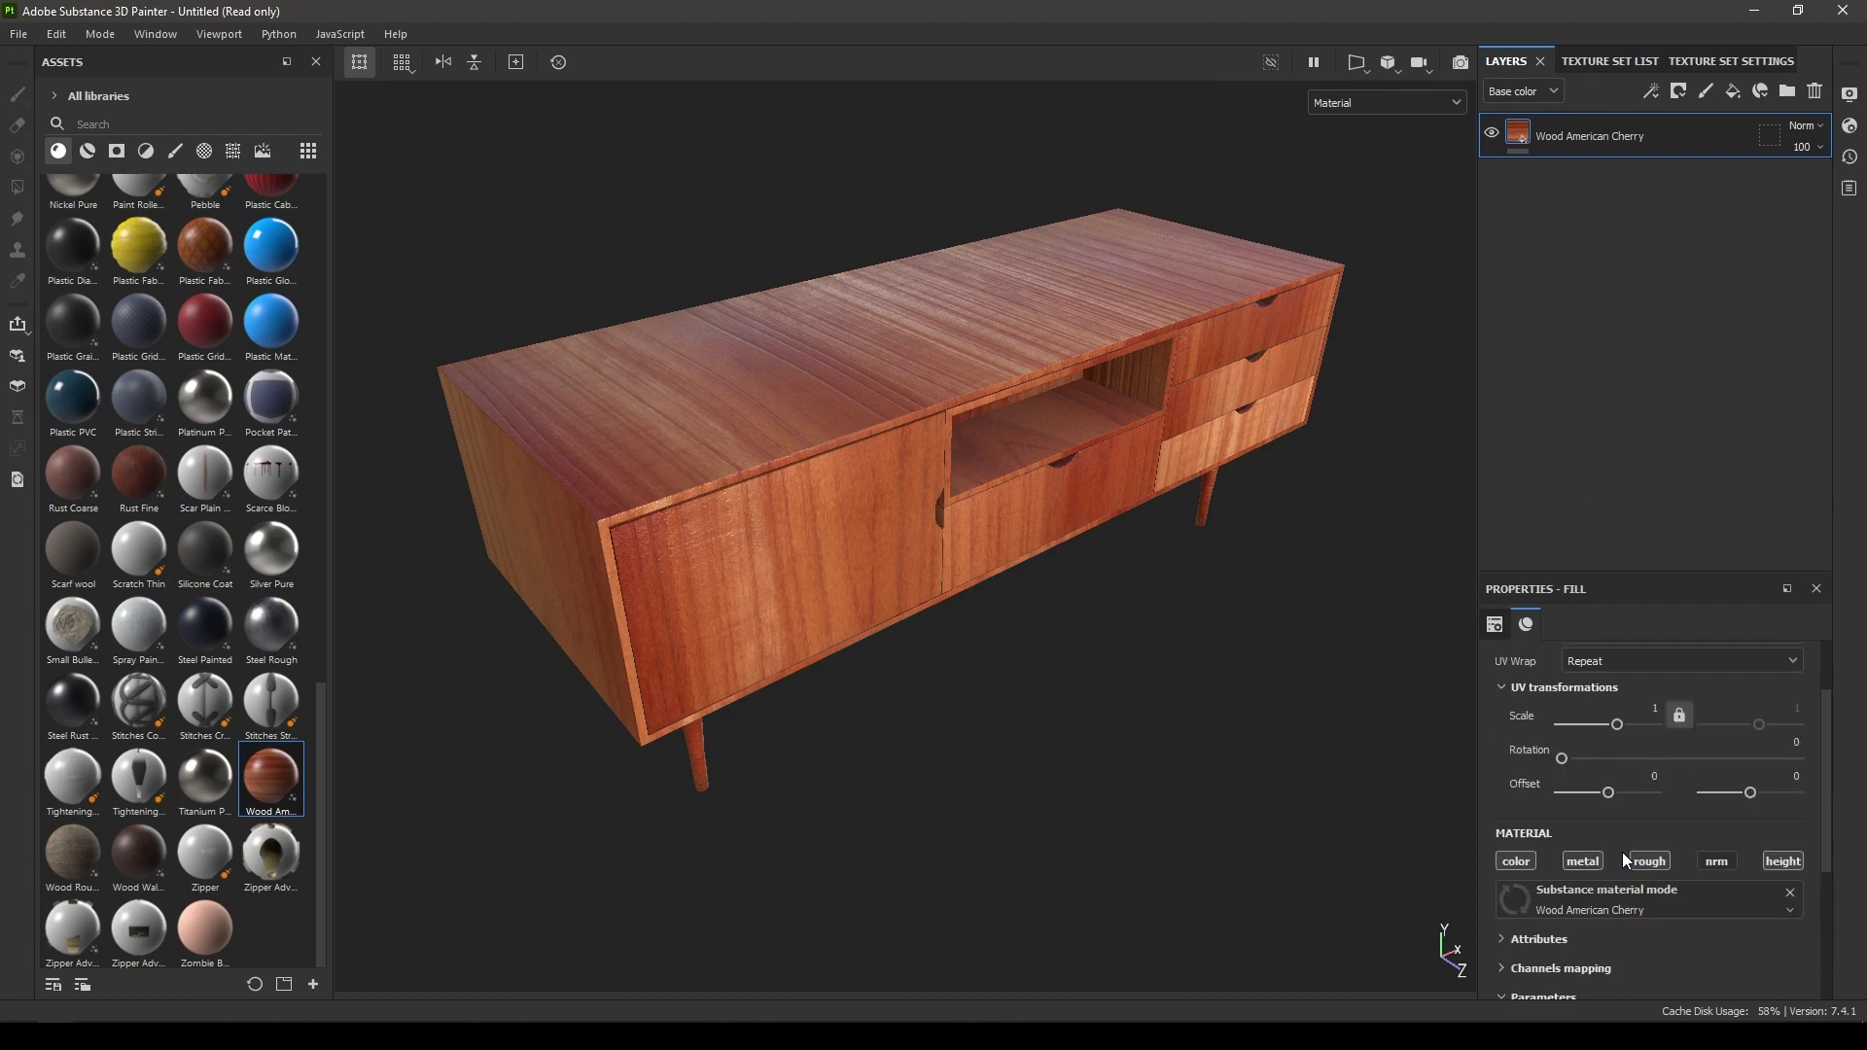
Step: Set the Wood American Cherry fill's UV rotation to 90 and its scale to 10
left_click_drag(1034, 867, 871, 750, "alt")
right_click_drag(871, 749, 963, 868, "alt")
left_click_drag(975, 827, 997, 847, "alt")
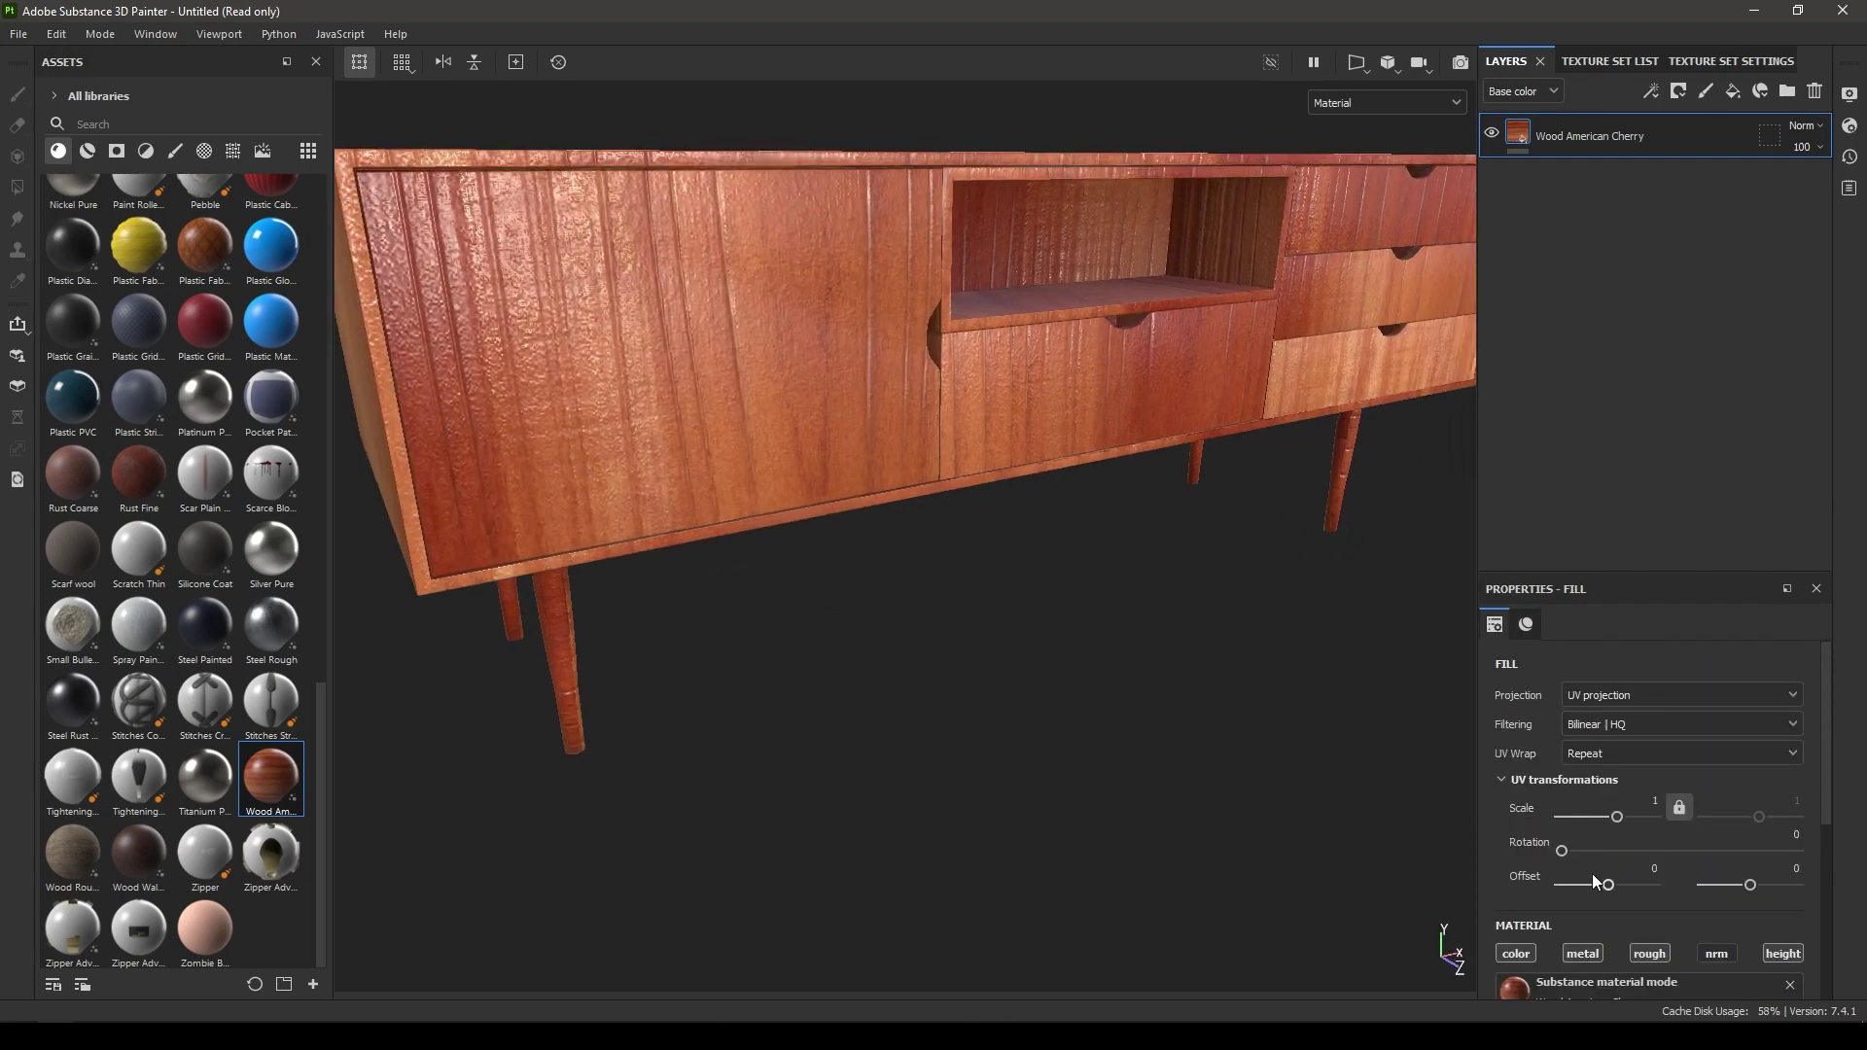
left_click_drag(799, 604, 808, 715, "alt")
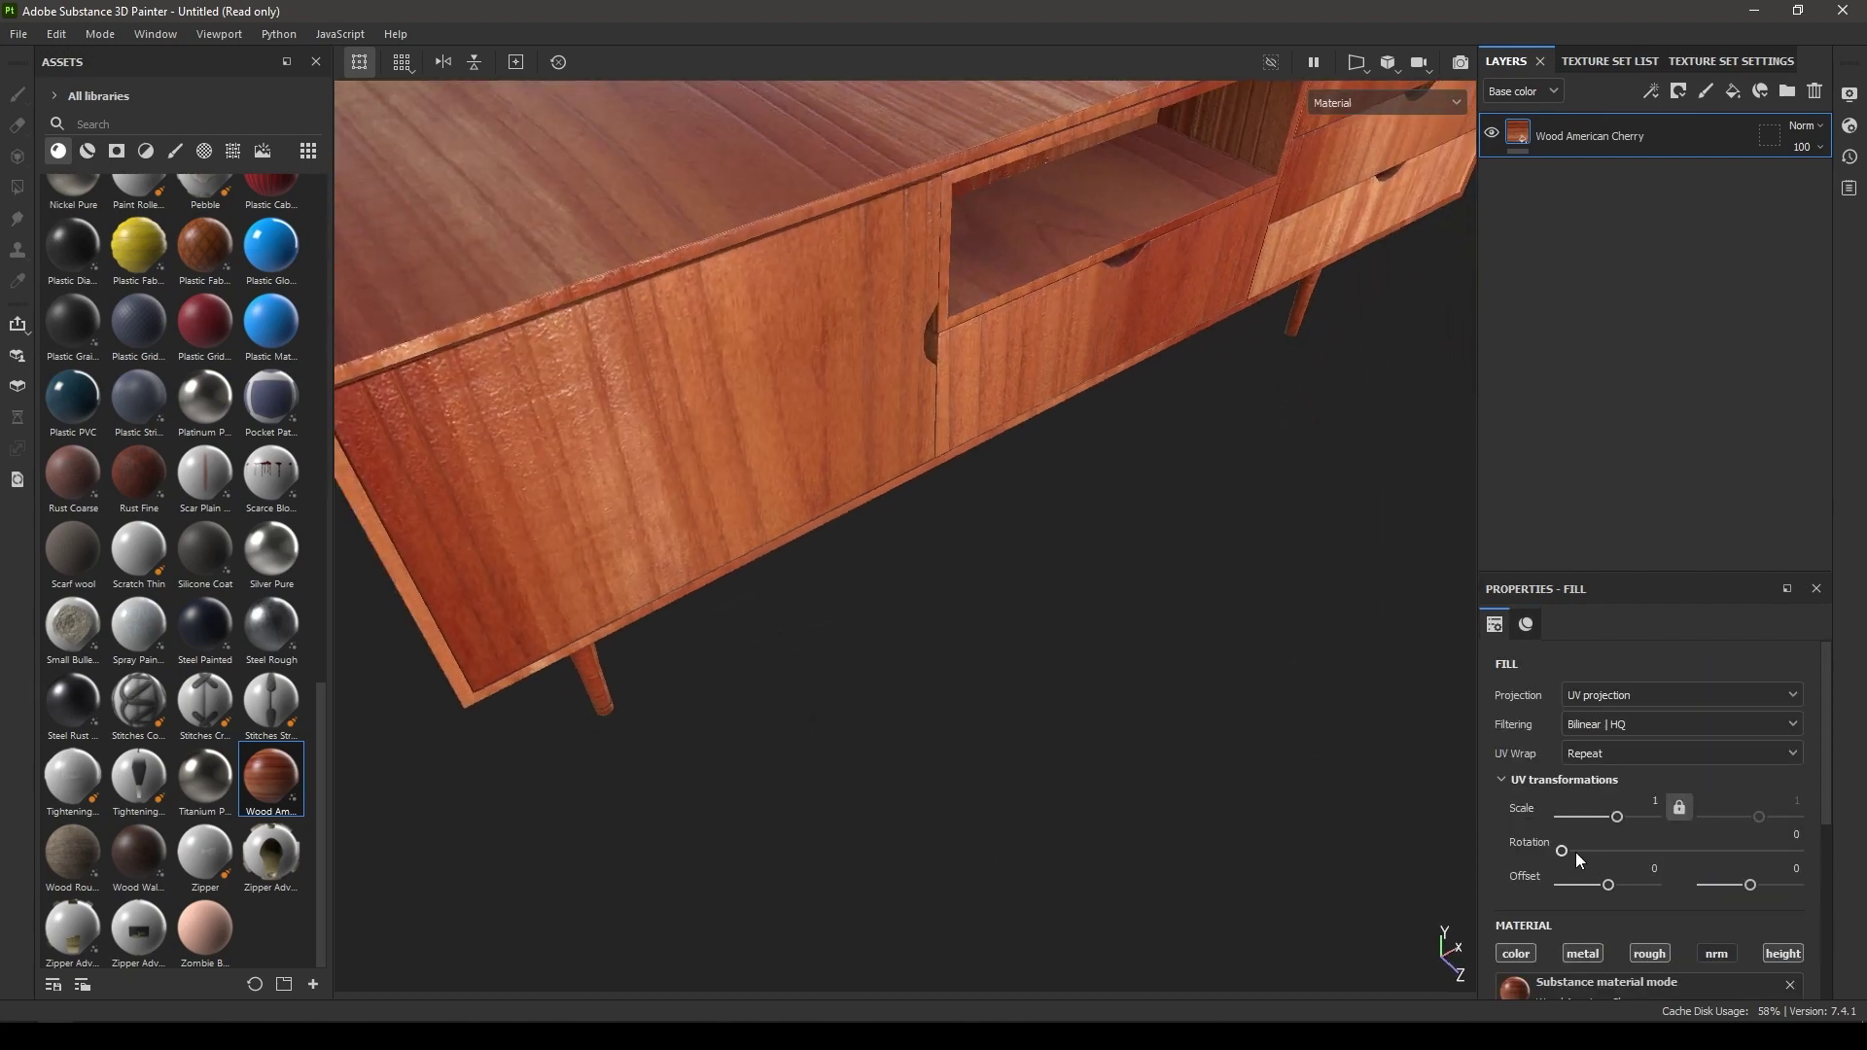
left_click_drag(1575, 852, 1617, 851)
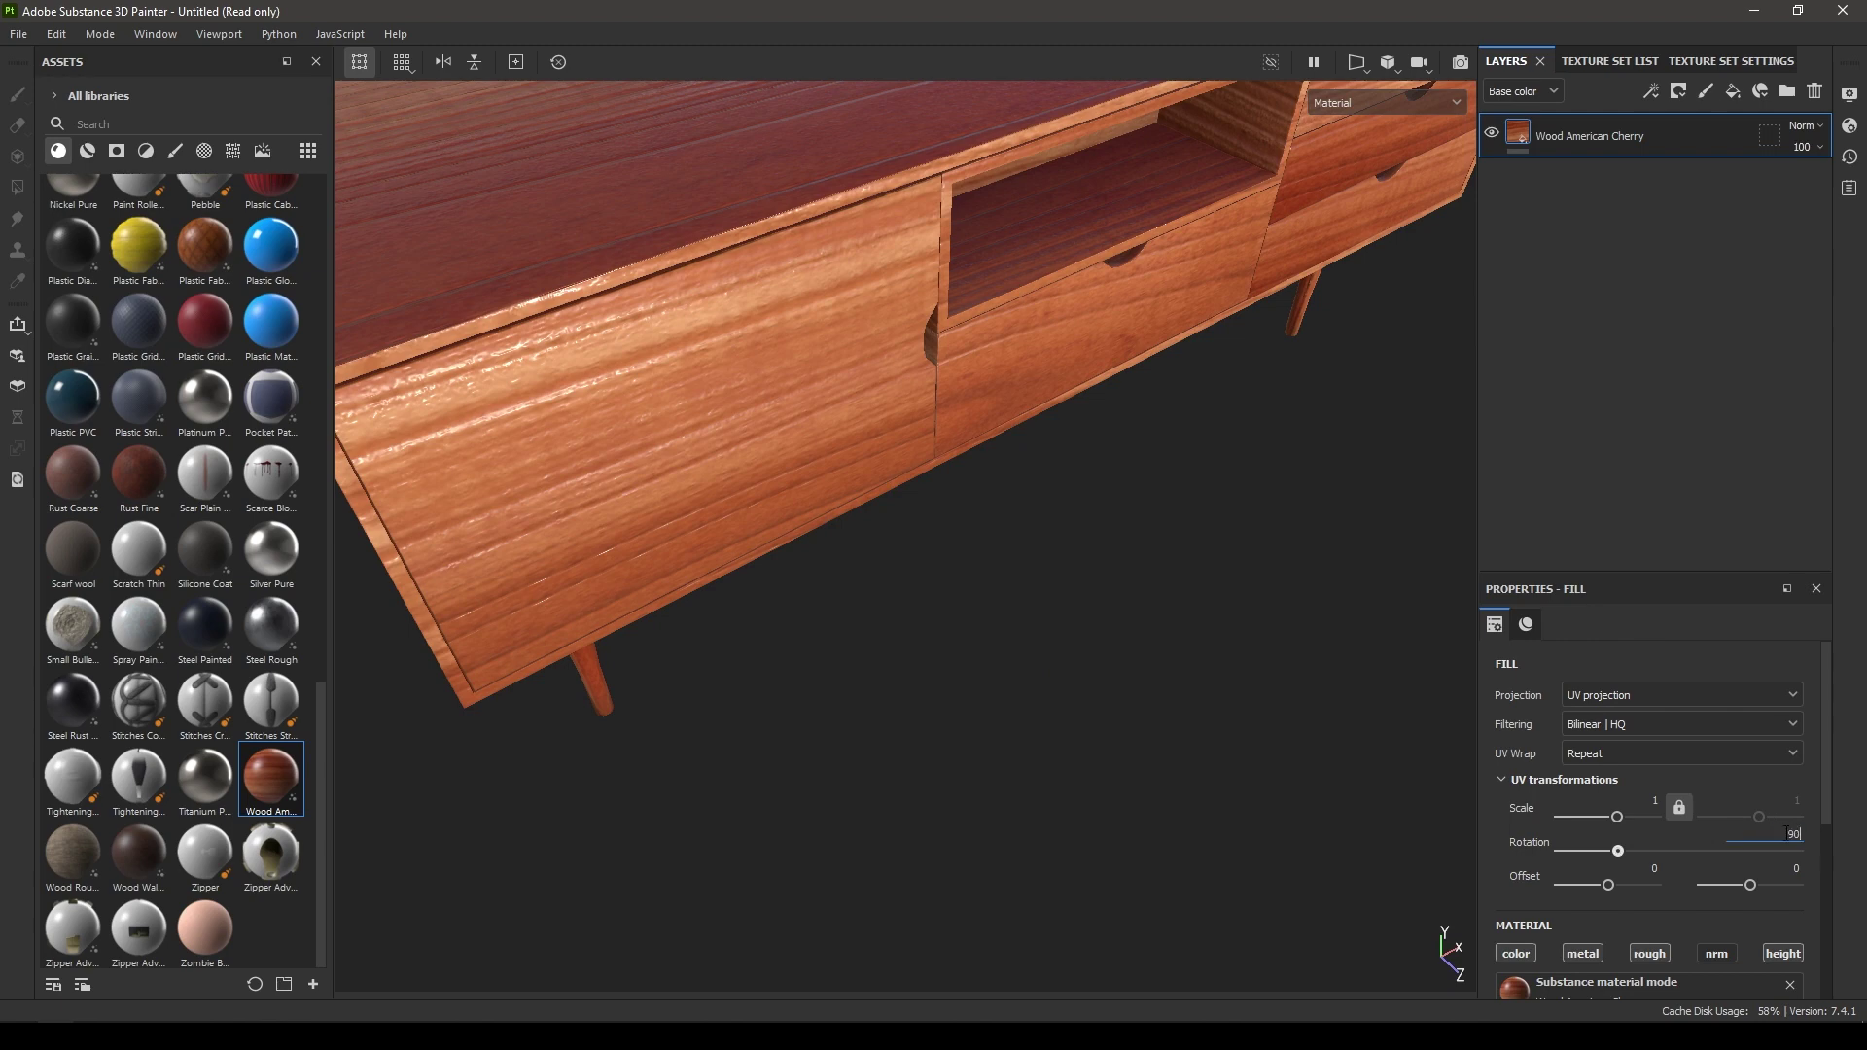
type("90")
key("Return")
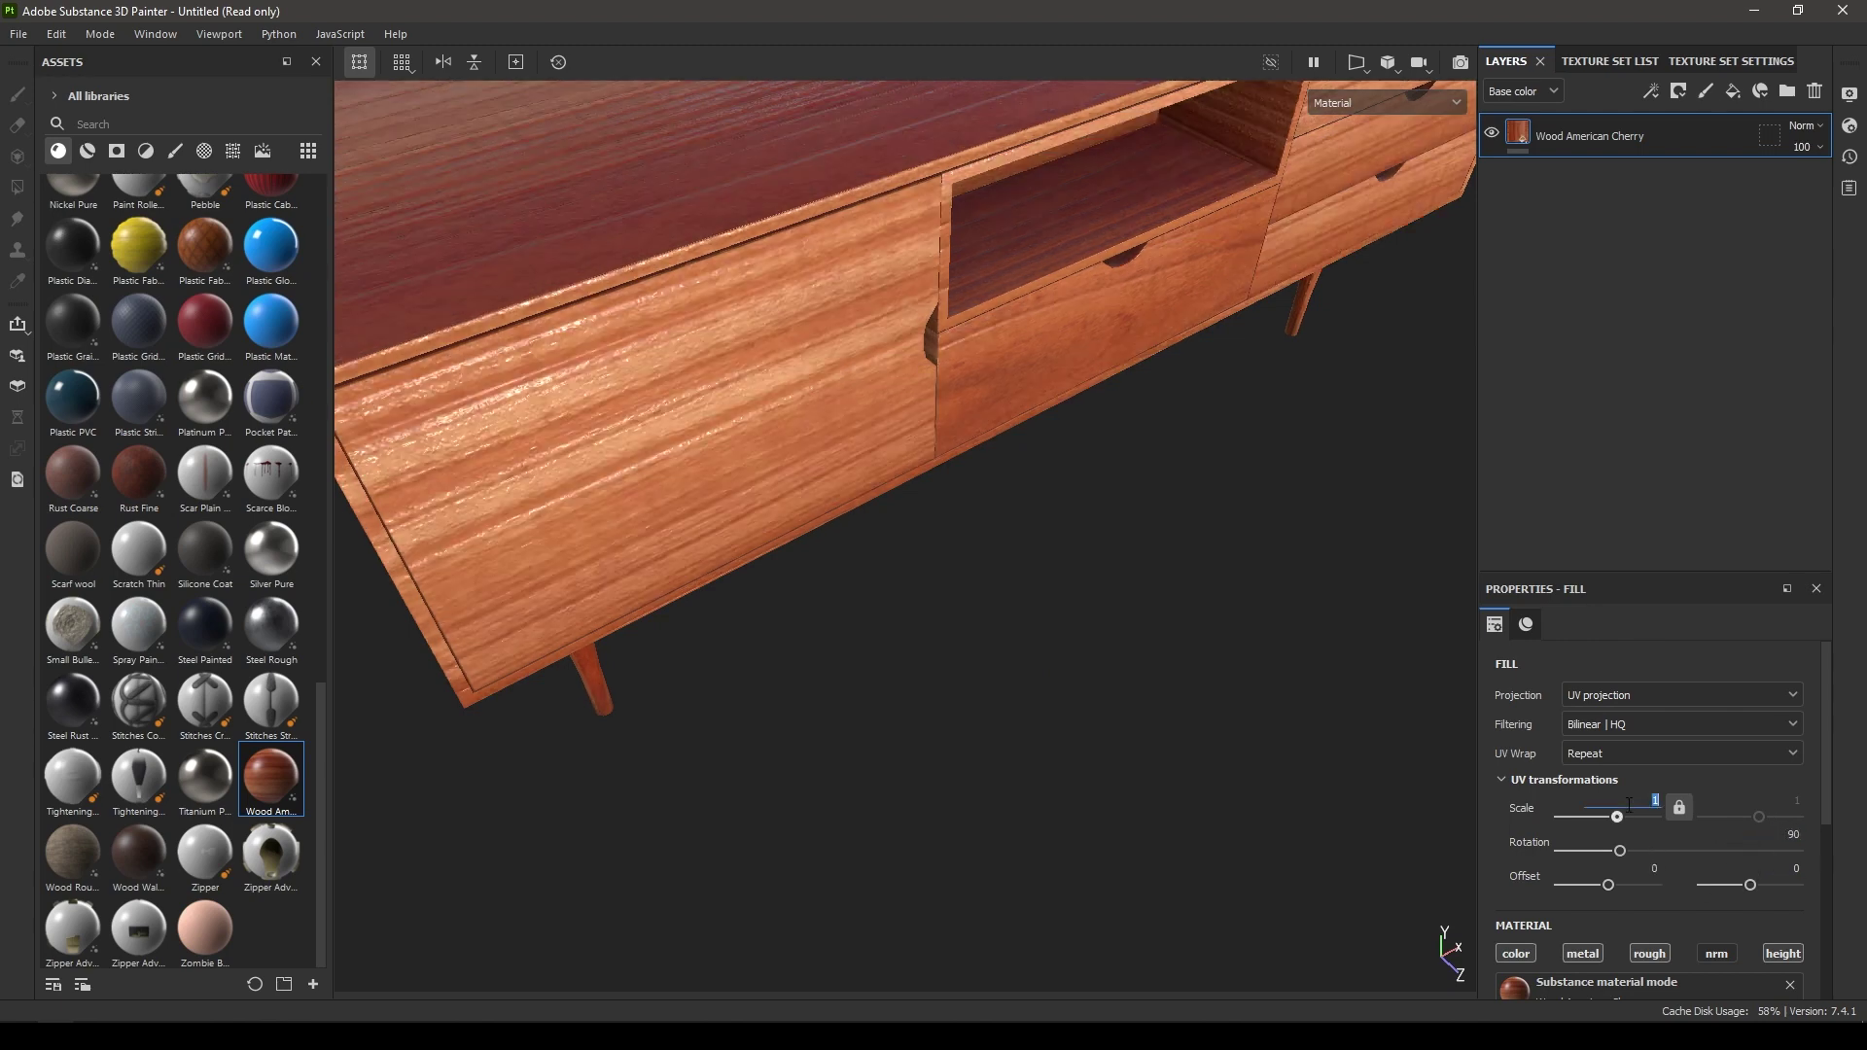
key("Return")
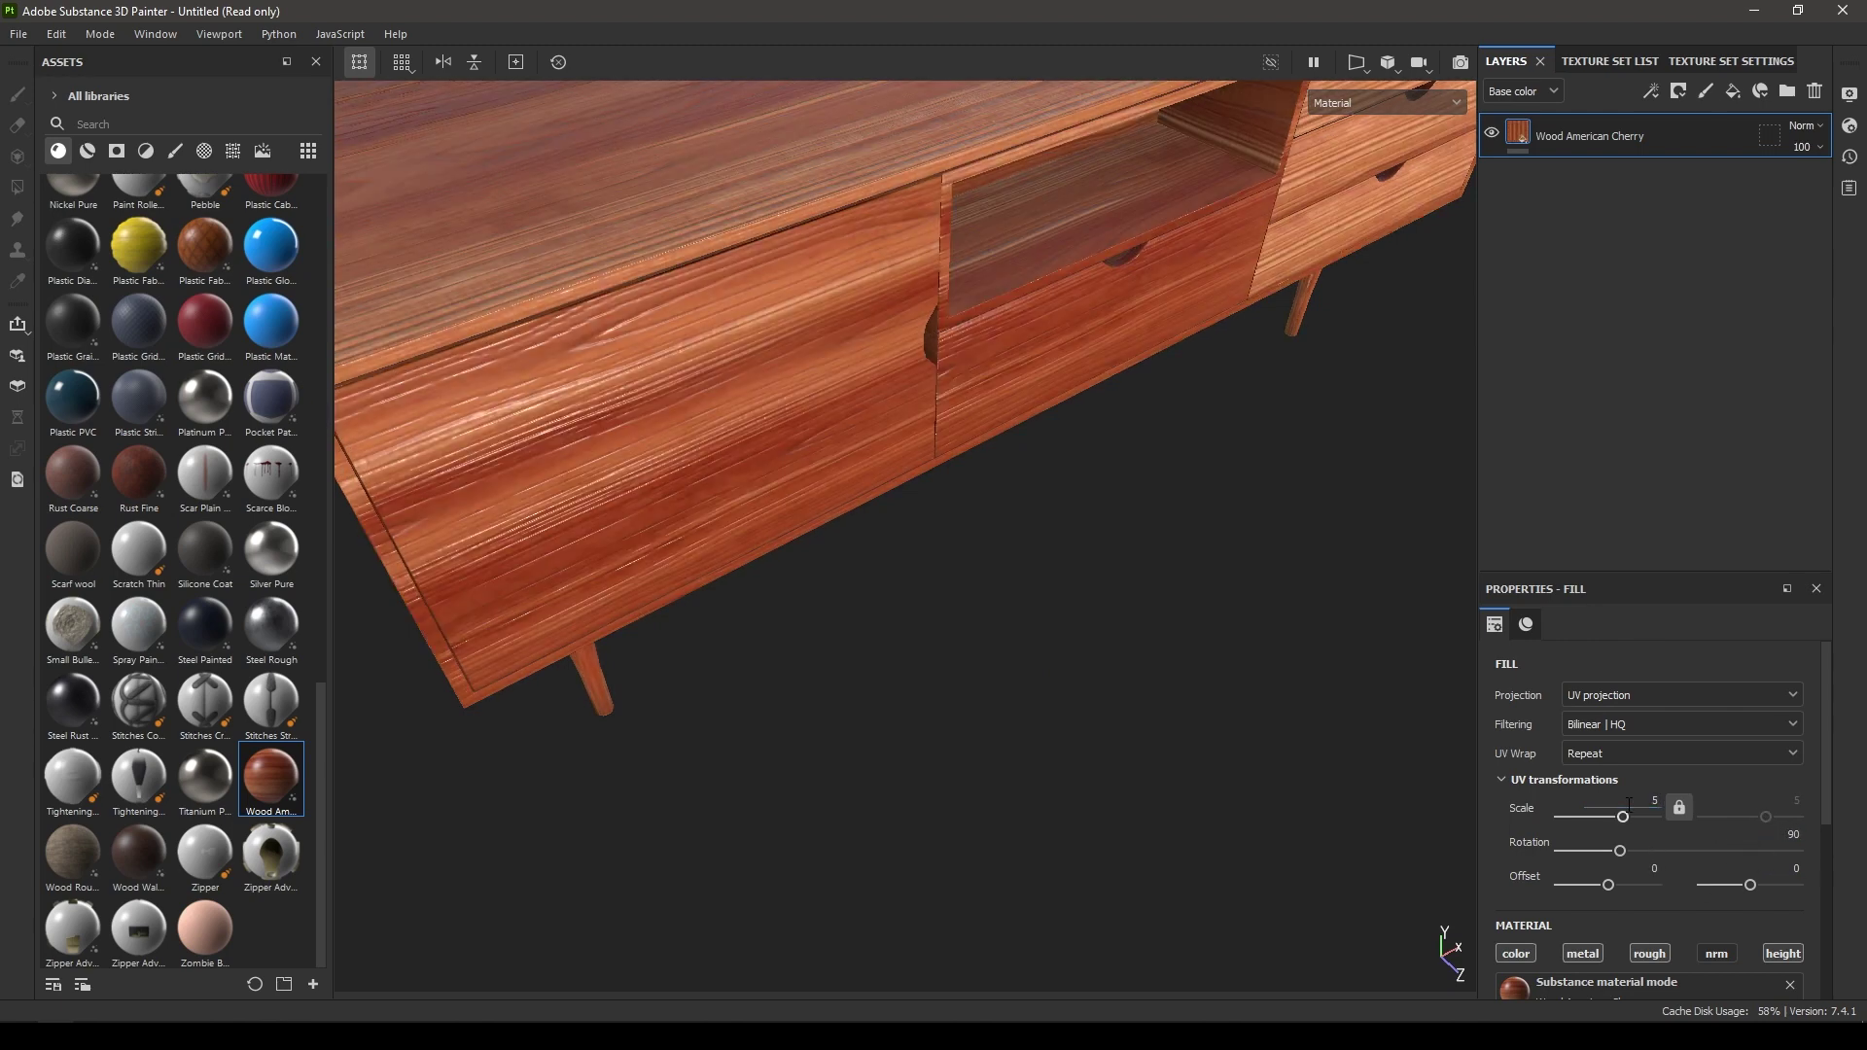
key("Return")
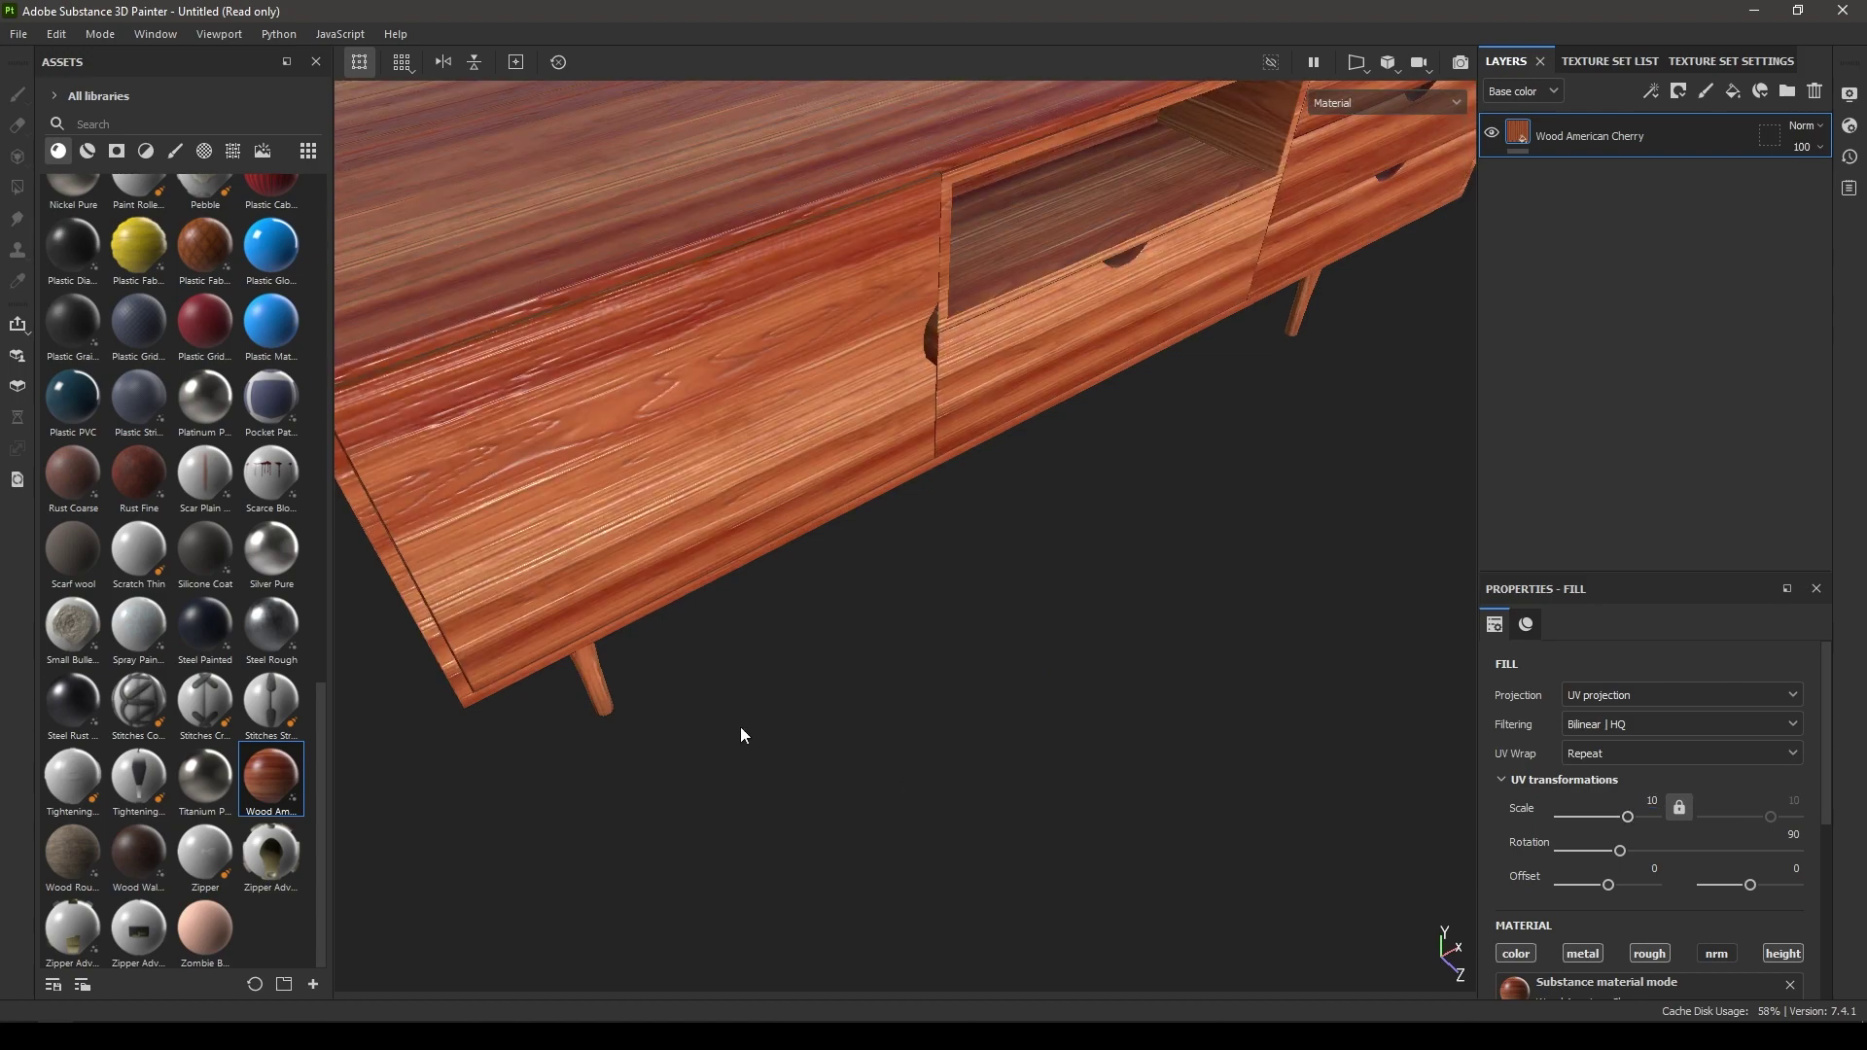
Step: Turn off the height channel of the Wood American Cherry layer and check the cabinet's surface
left_click_drag(741, 736, 729, 429, "alt")
right_click_drag(729, 428, 979, 858, "alt")
left_click_drag(980, 859, 838, 537, "alt")
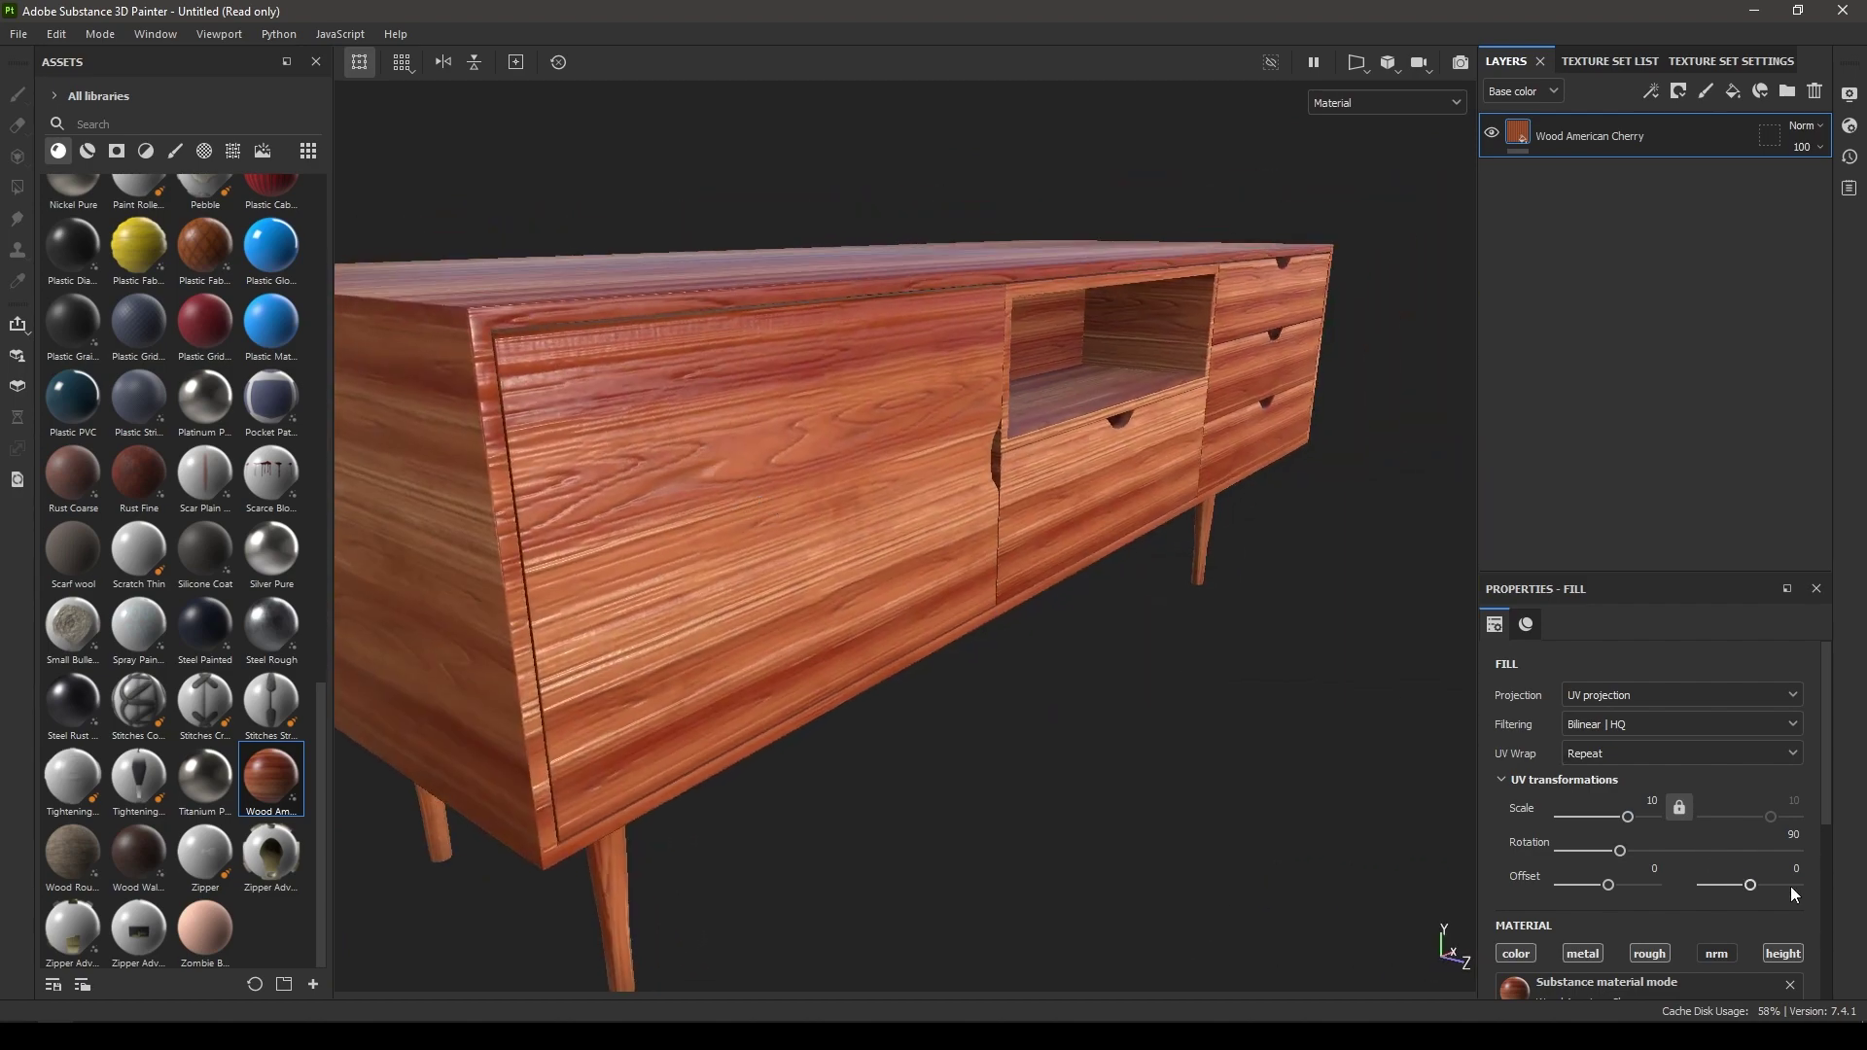
left_click(1780, 956)
left_click_drag(1210, 730, 1020, 775, "alt")
right_click_drag(1020, 775, 1012, 846, "alt")
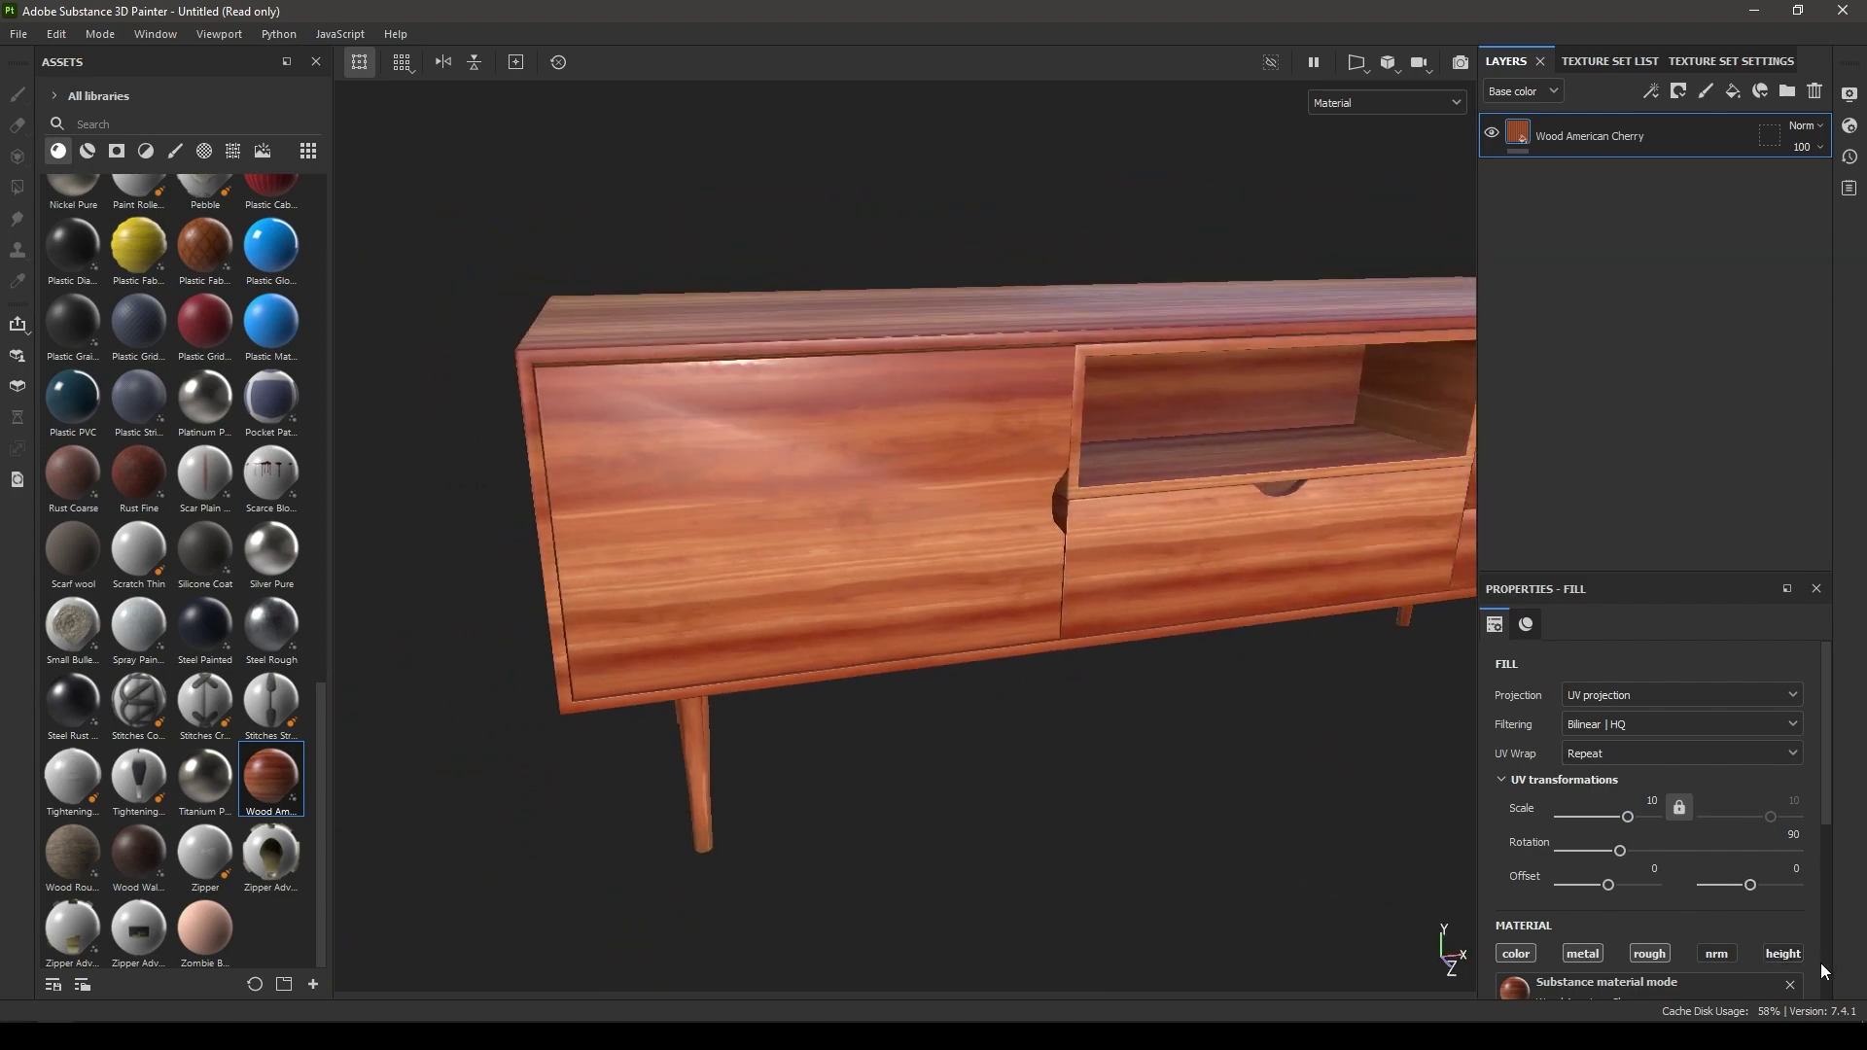
Step: Change the cherry layer's Wood Color to a darker brown and set Fibers to 0.57 and Layers to 64
scroll(1823, 963, "down", 5)
left_click(1682, 848)
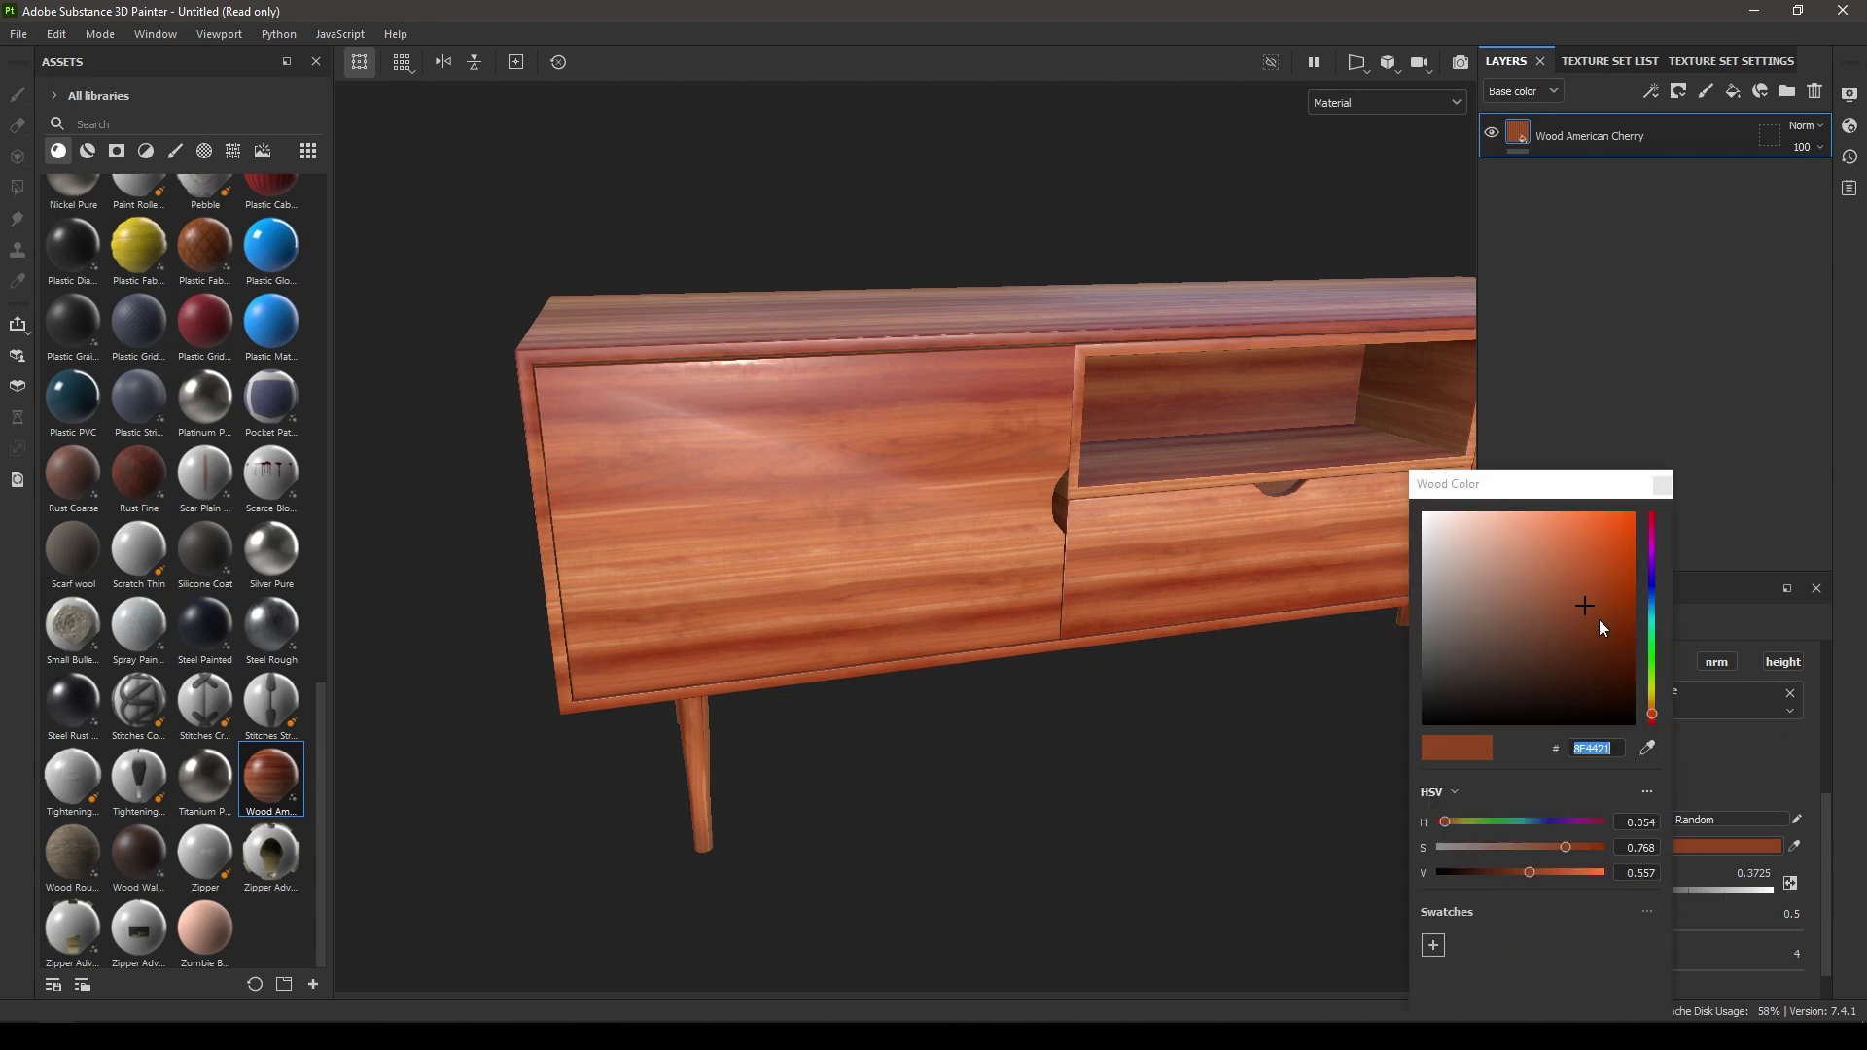
mouse_move(1572, 611)
left_mouse_down()
mouse_move(1548, 638)
mouse_move(1526, 612)
mouse_move(1532, 661)
mouse_move(1557, 640)
left_mouse_up()
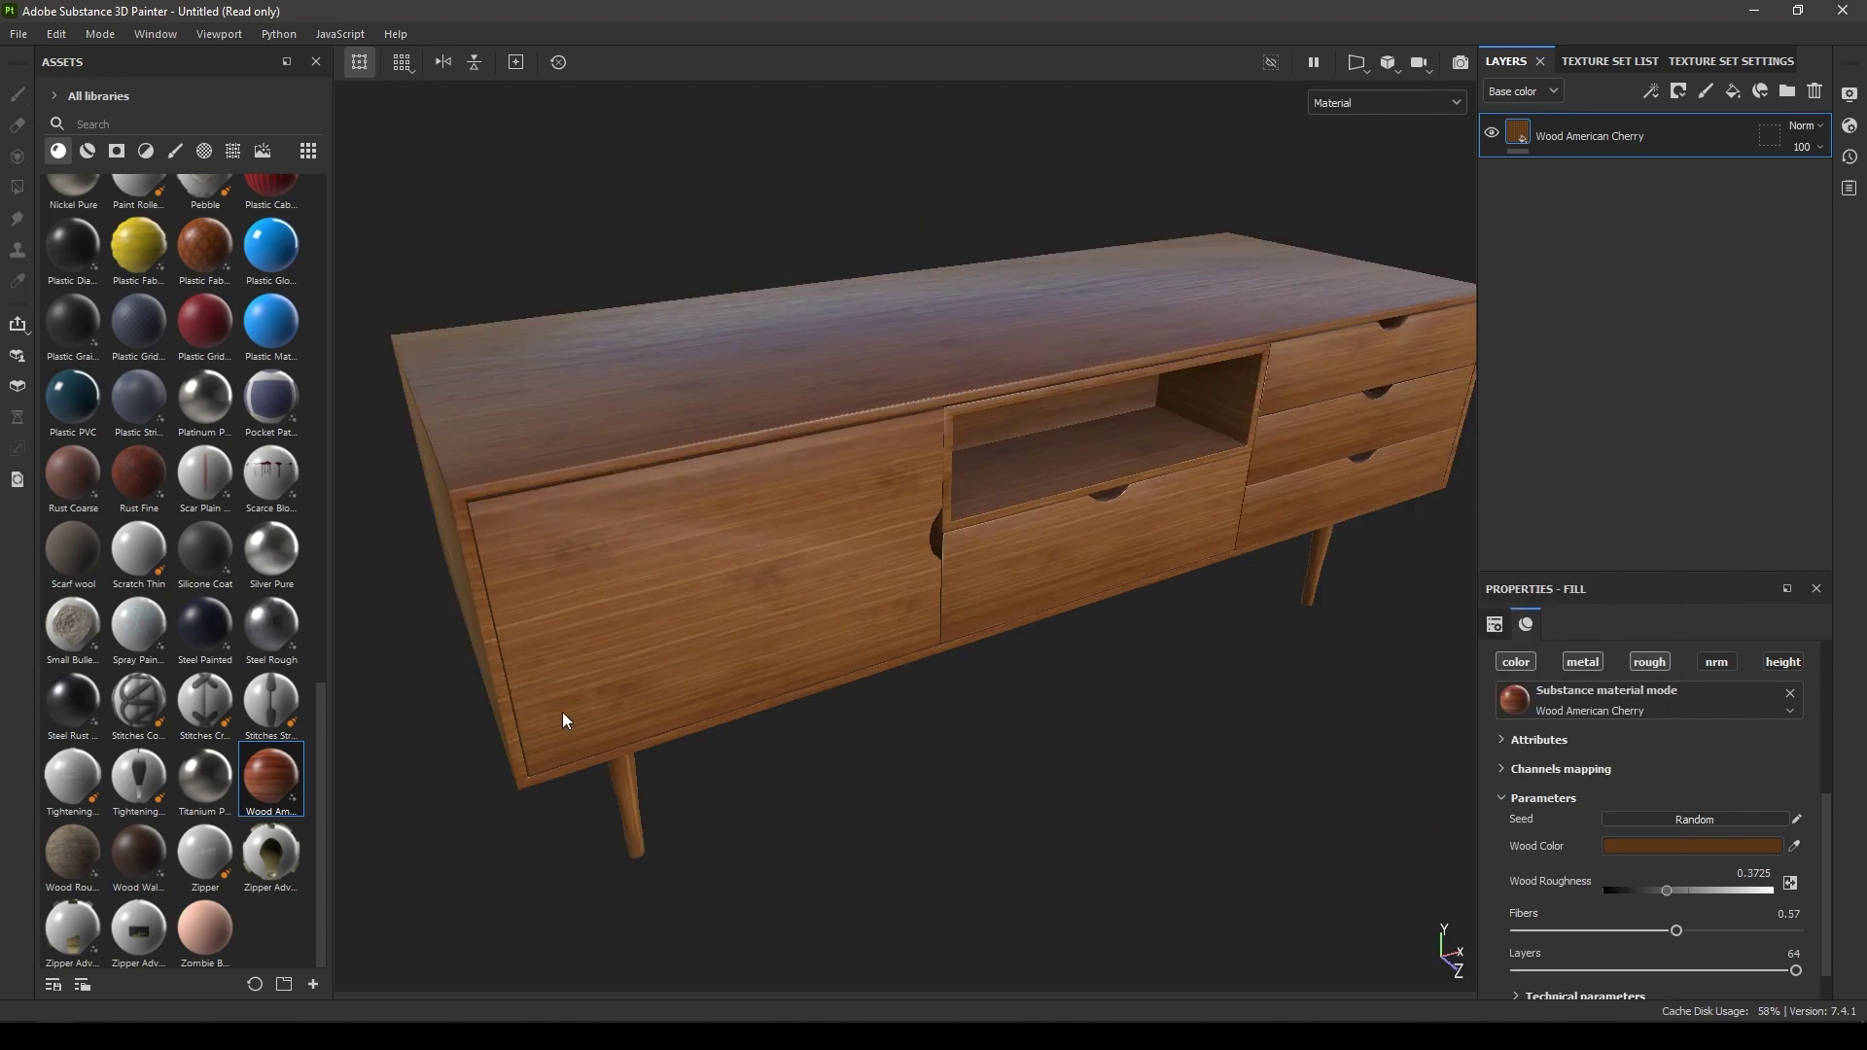
Step: Add the Rust Coarse material as a new layer above the Wood American Cherry layer
scroll(247, 681, "up", 15)
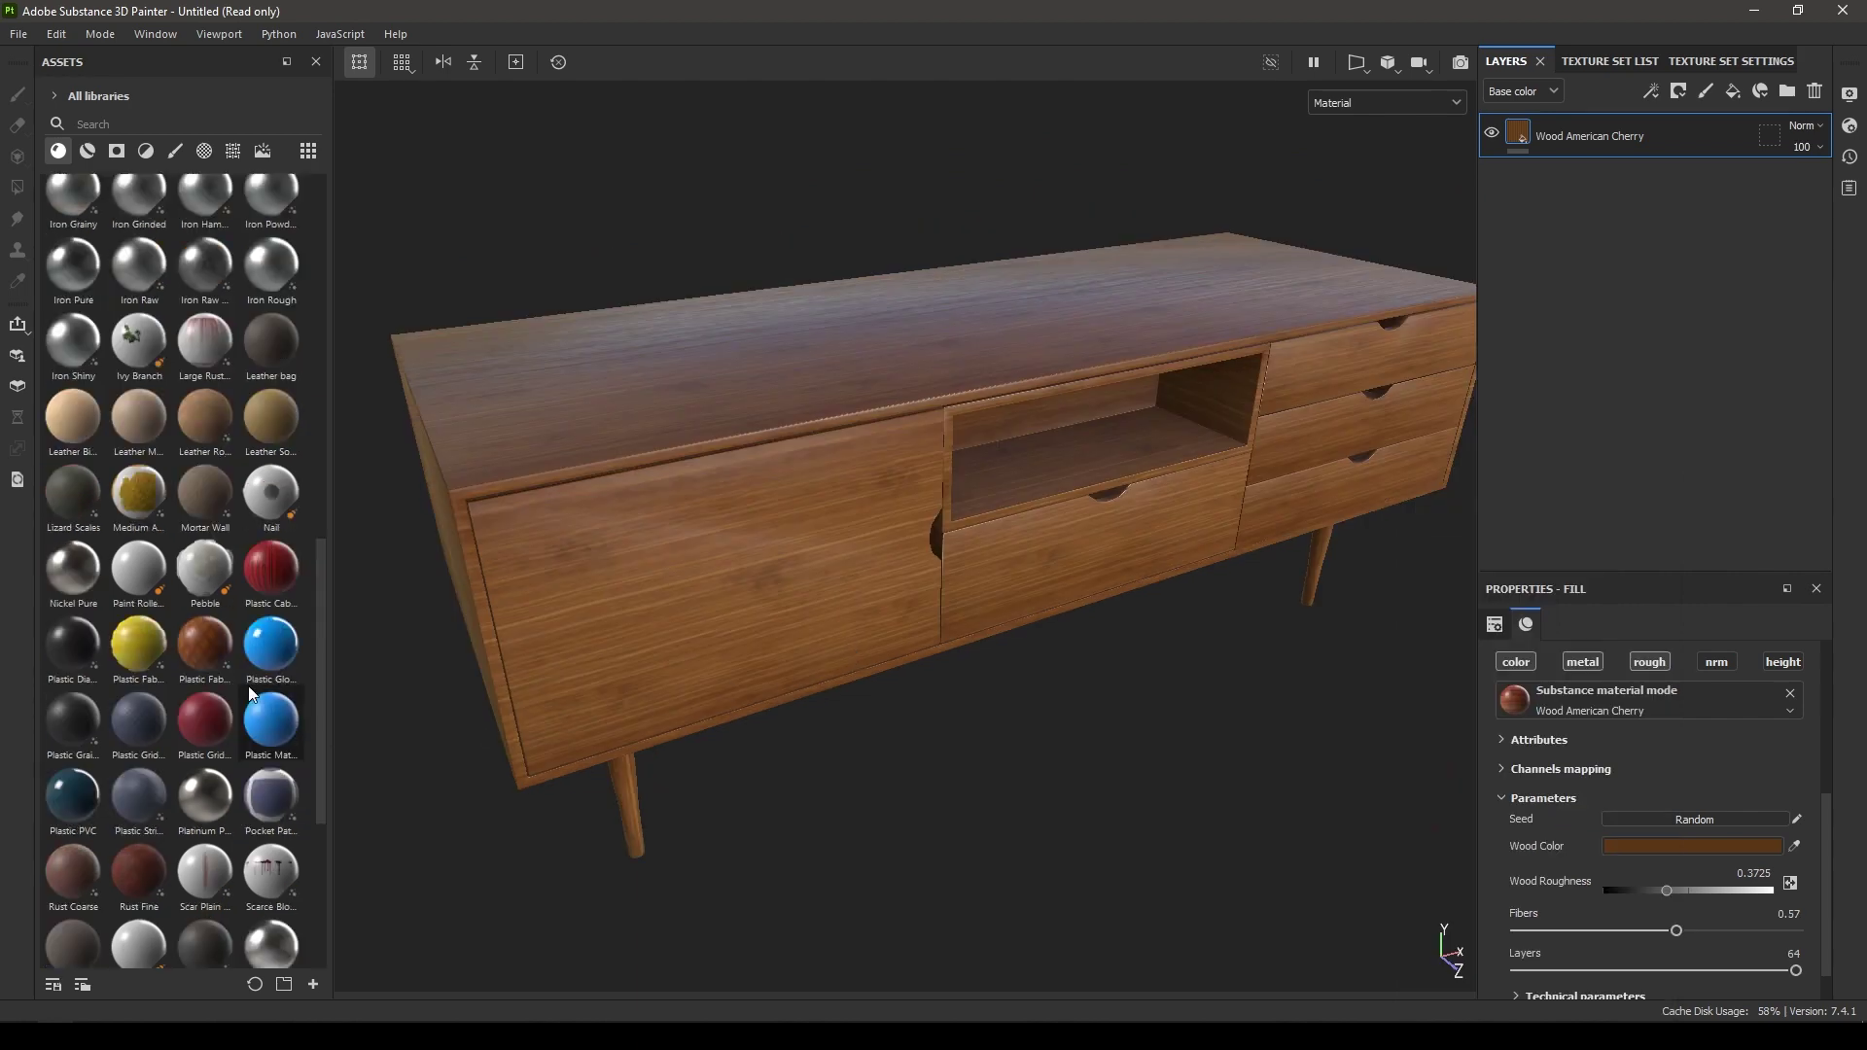
mouse_move(1007, 500)
left_mouse_down("alt")
mouse_move(979, 478)
mouse_move(980, 495)
left_mouse_up("alt")
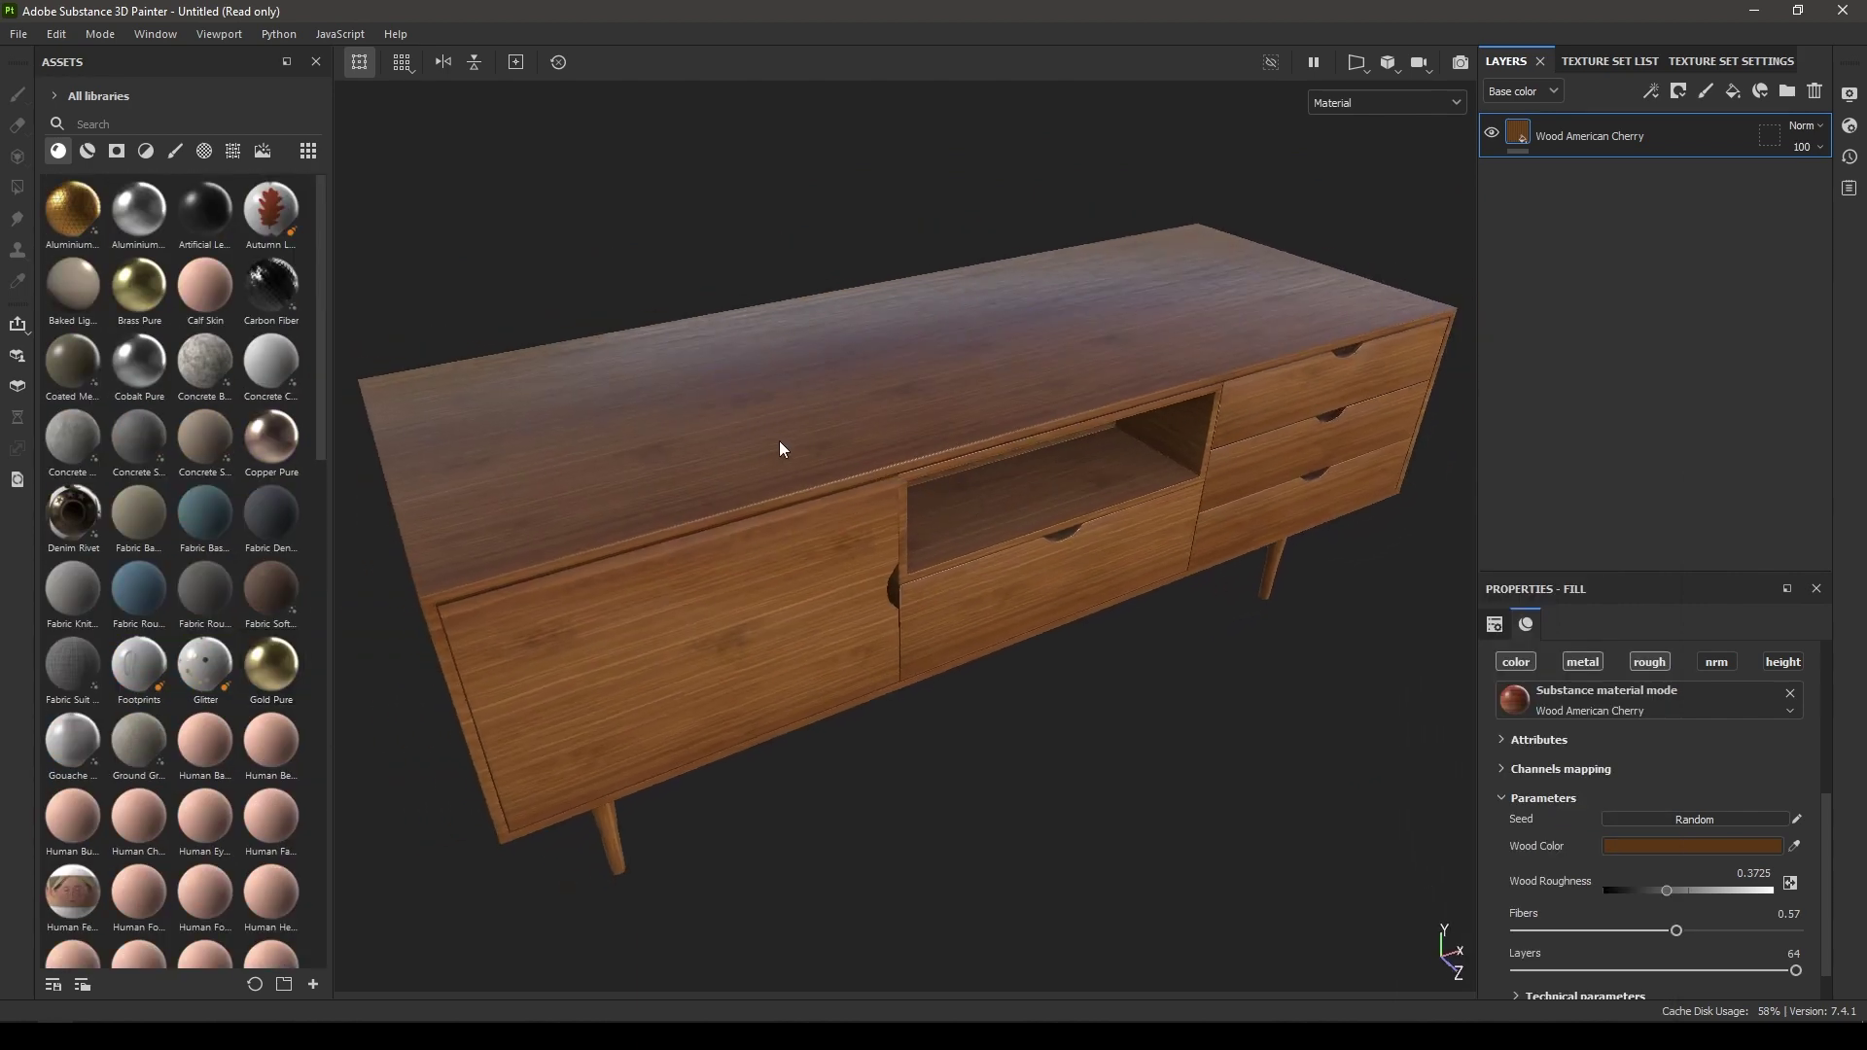
mouse_move(779, 445)
left_mouse_down("alt")
mouse_move(758, 492)
mouse_move(758, 462)
left_mouse_up("alt")
middle_click_drag(759, 463, 827, 443, "alt")
left_click_drag(827, 443, 967, 395, "alt")
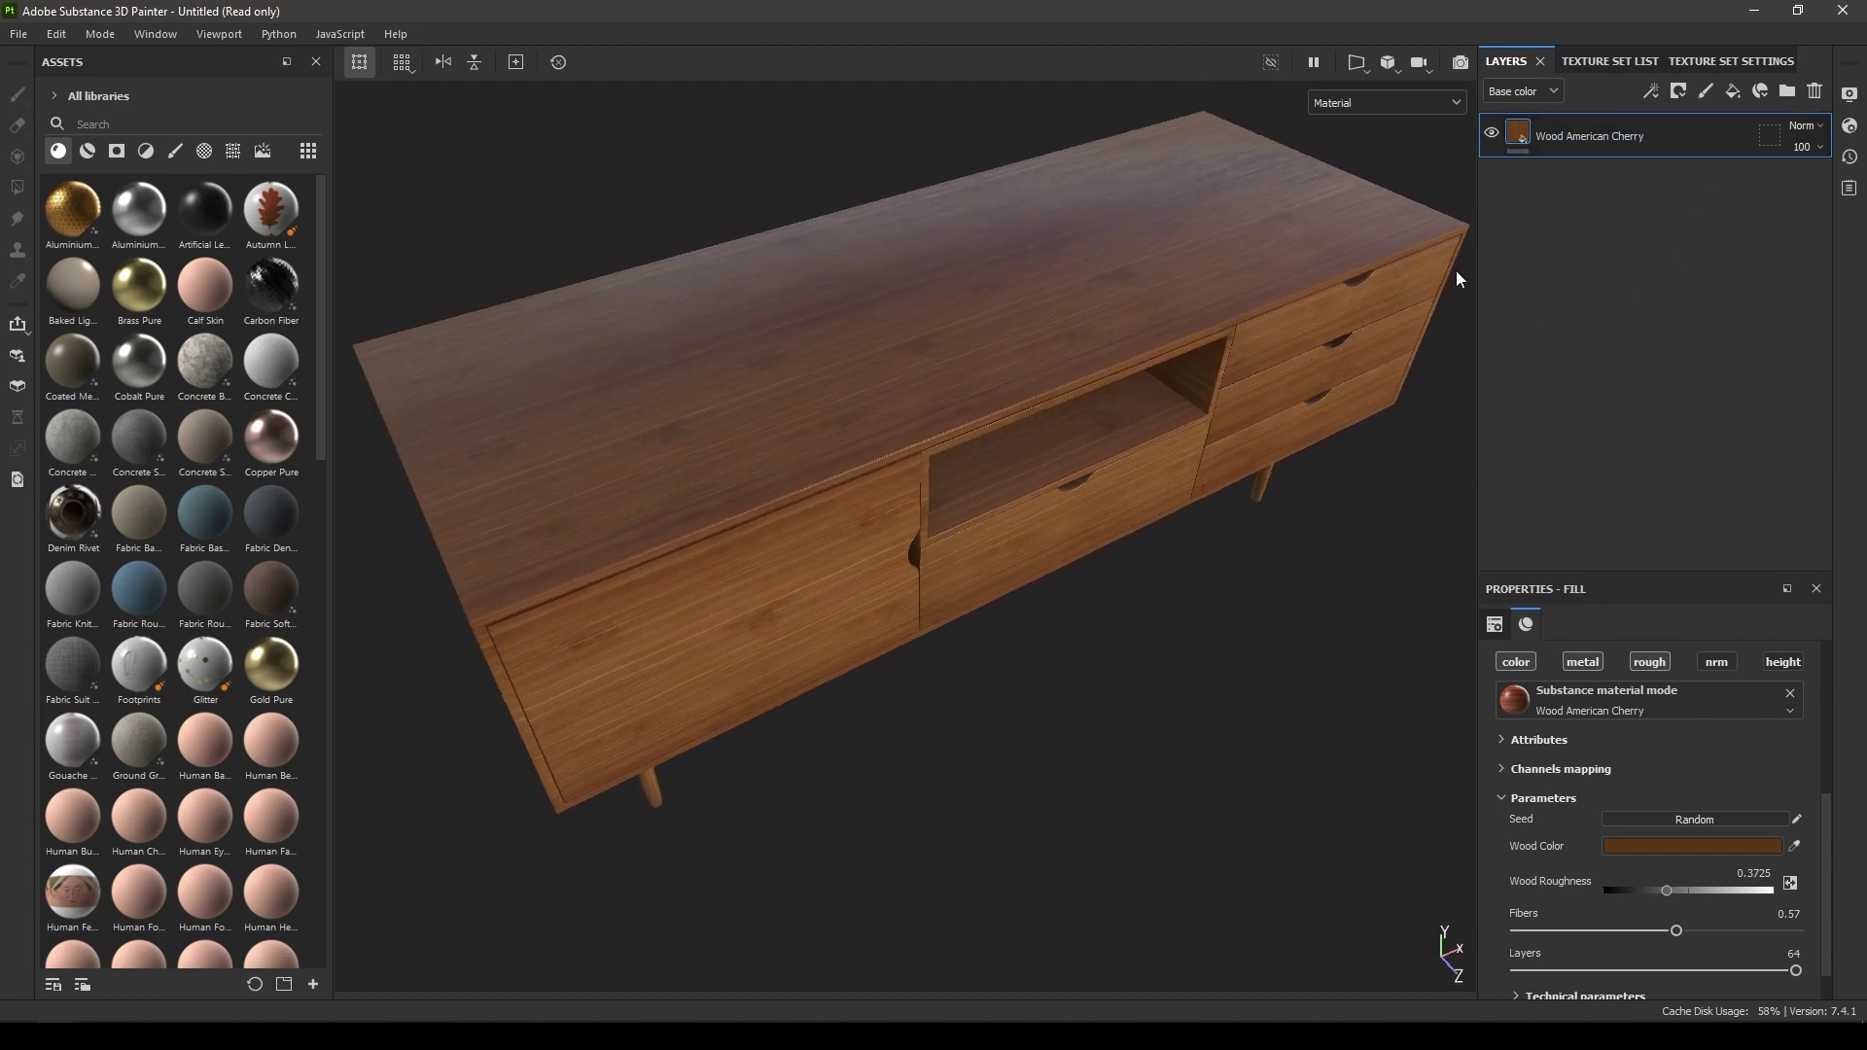
scroll(175, 583, "down", 10)
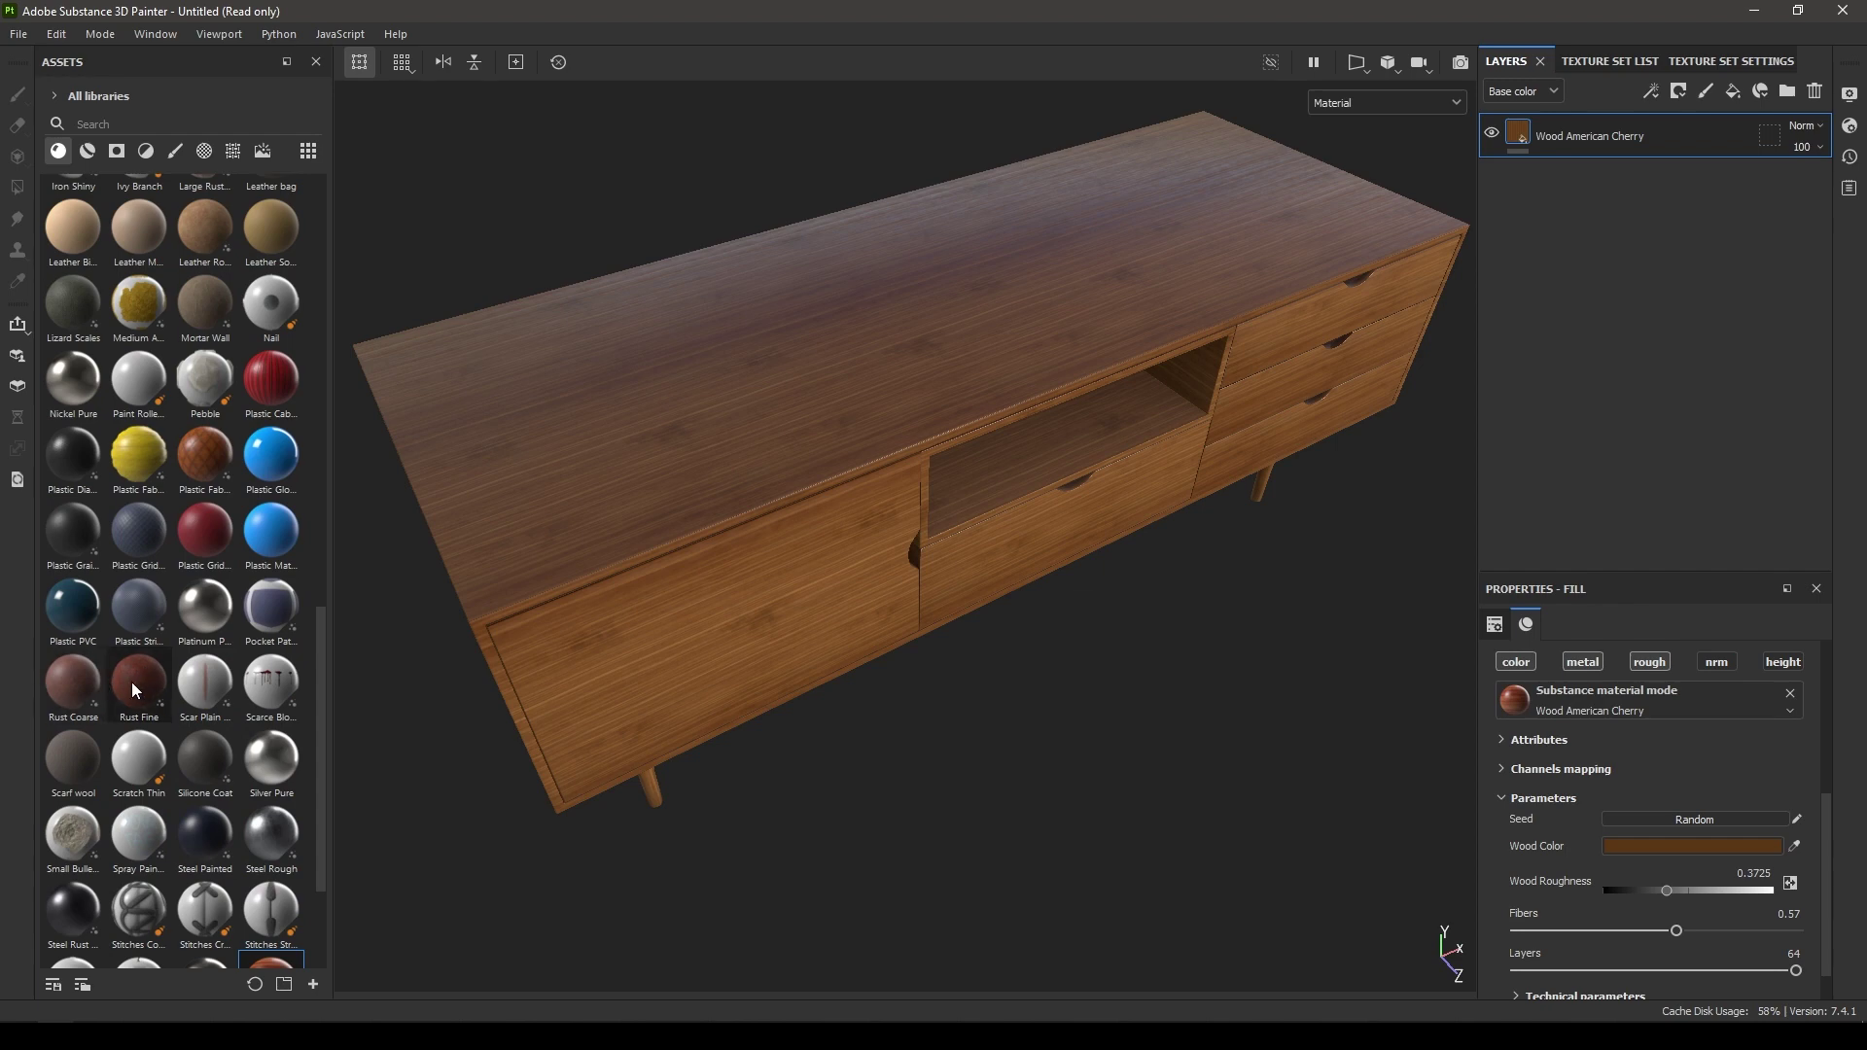
left_click_drag(86, 679, 1639, 127)
left_click_drag(1384, 202, 1196, 408, "alt")
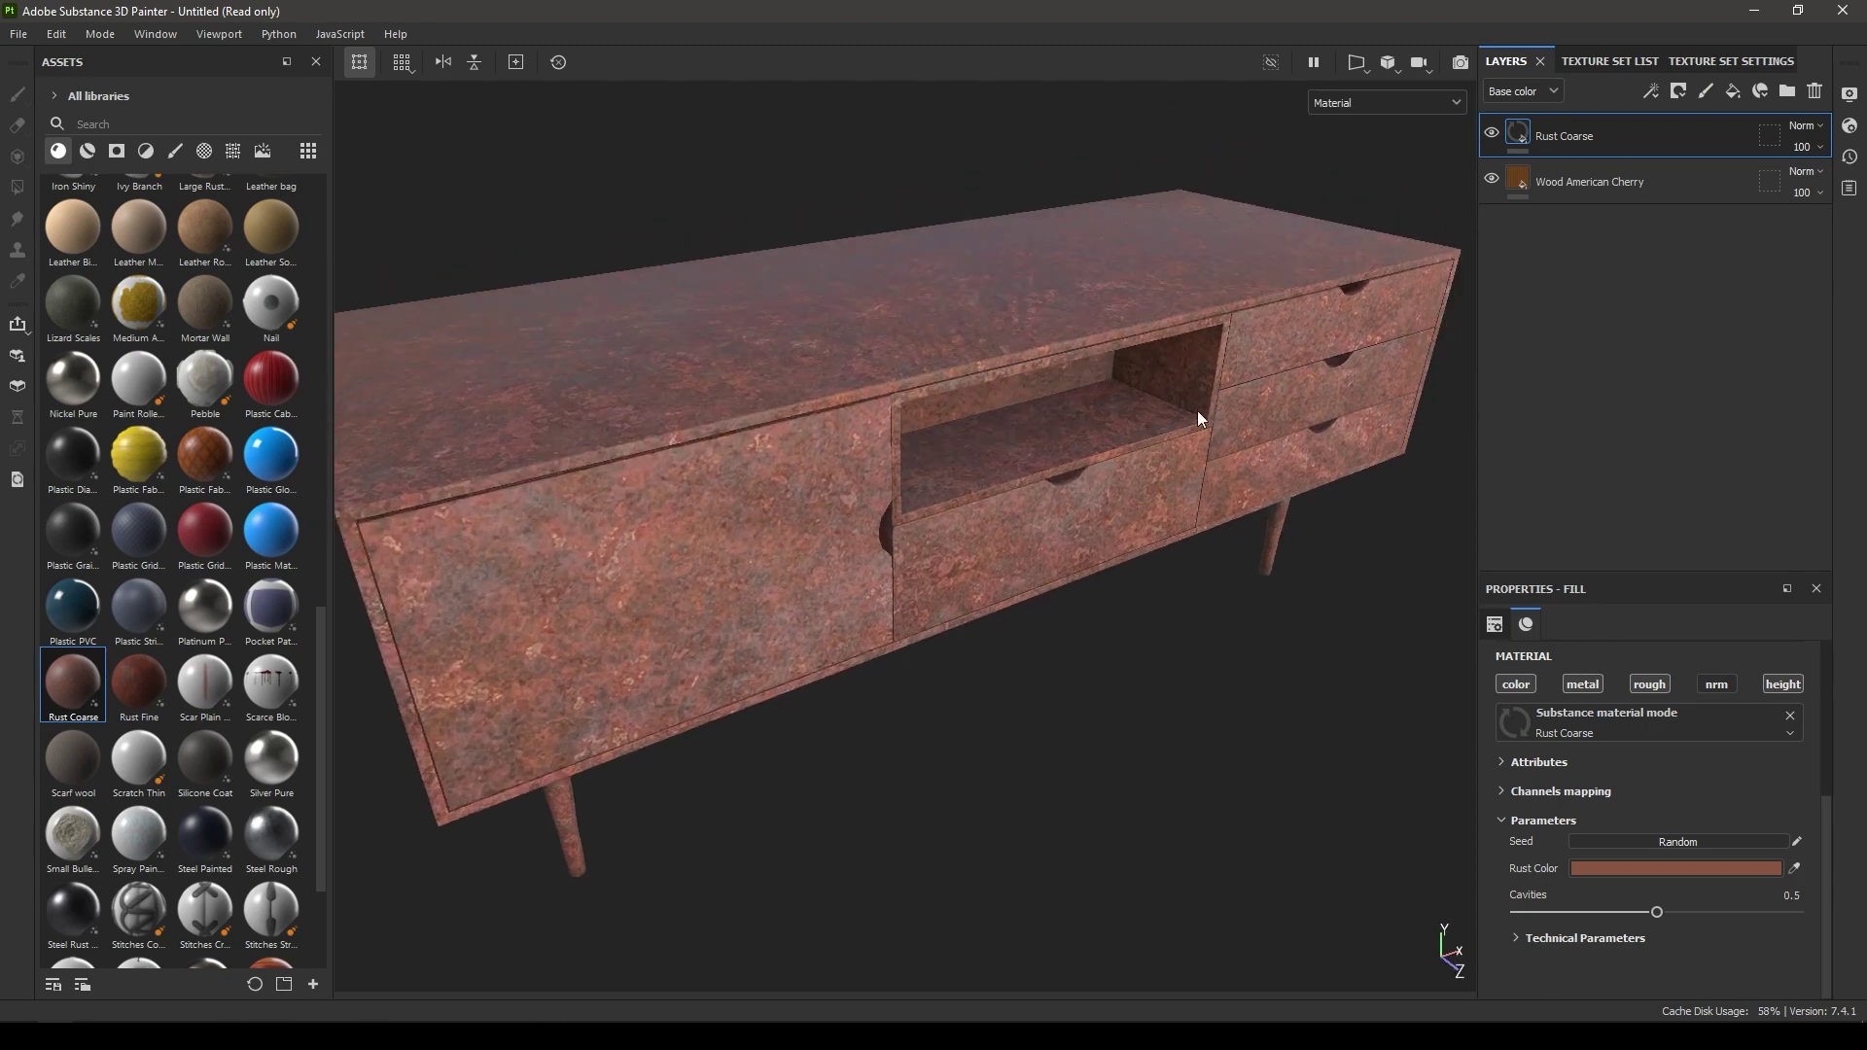
Step: Change the Rust Coarse layer's Rust Color to a light tan, D2A971
left_click(1713, 870)
left_click_drag(1548, 611, 1525, 662)
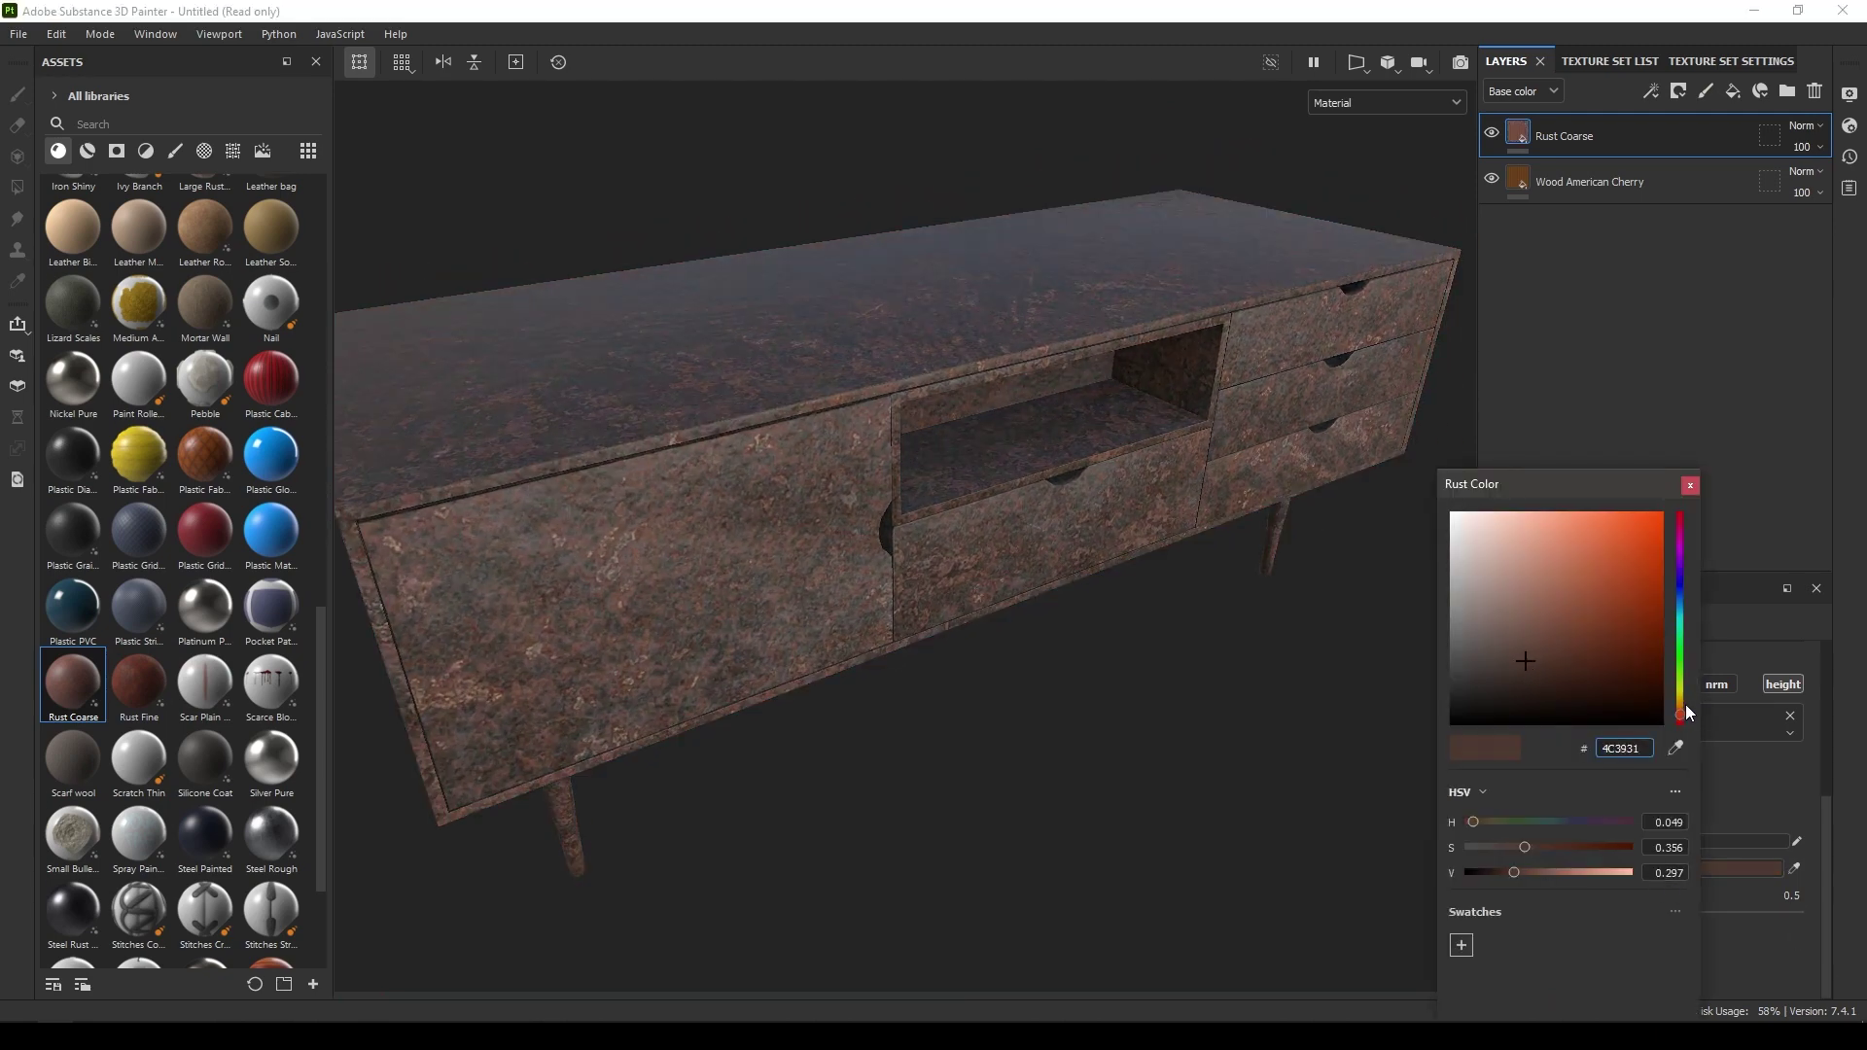
left_click(1681, 699)
left_click(1540, 637)
left_click(1547, 549)
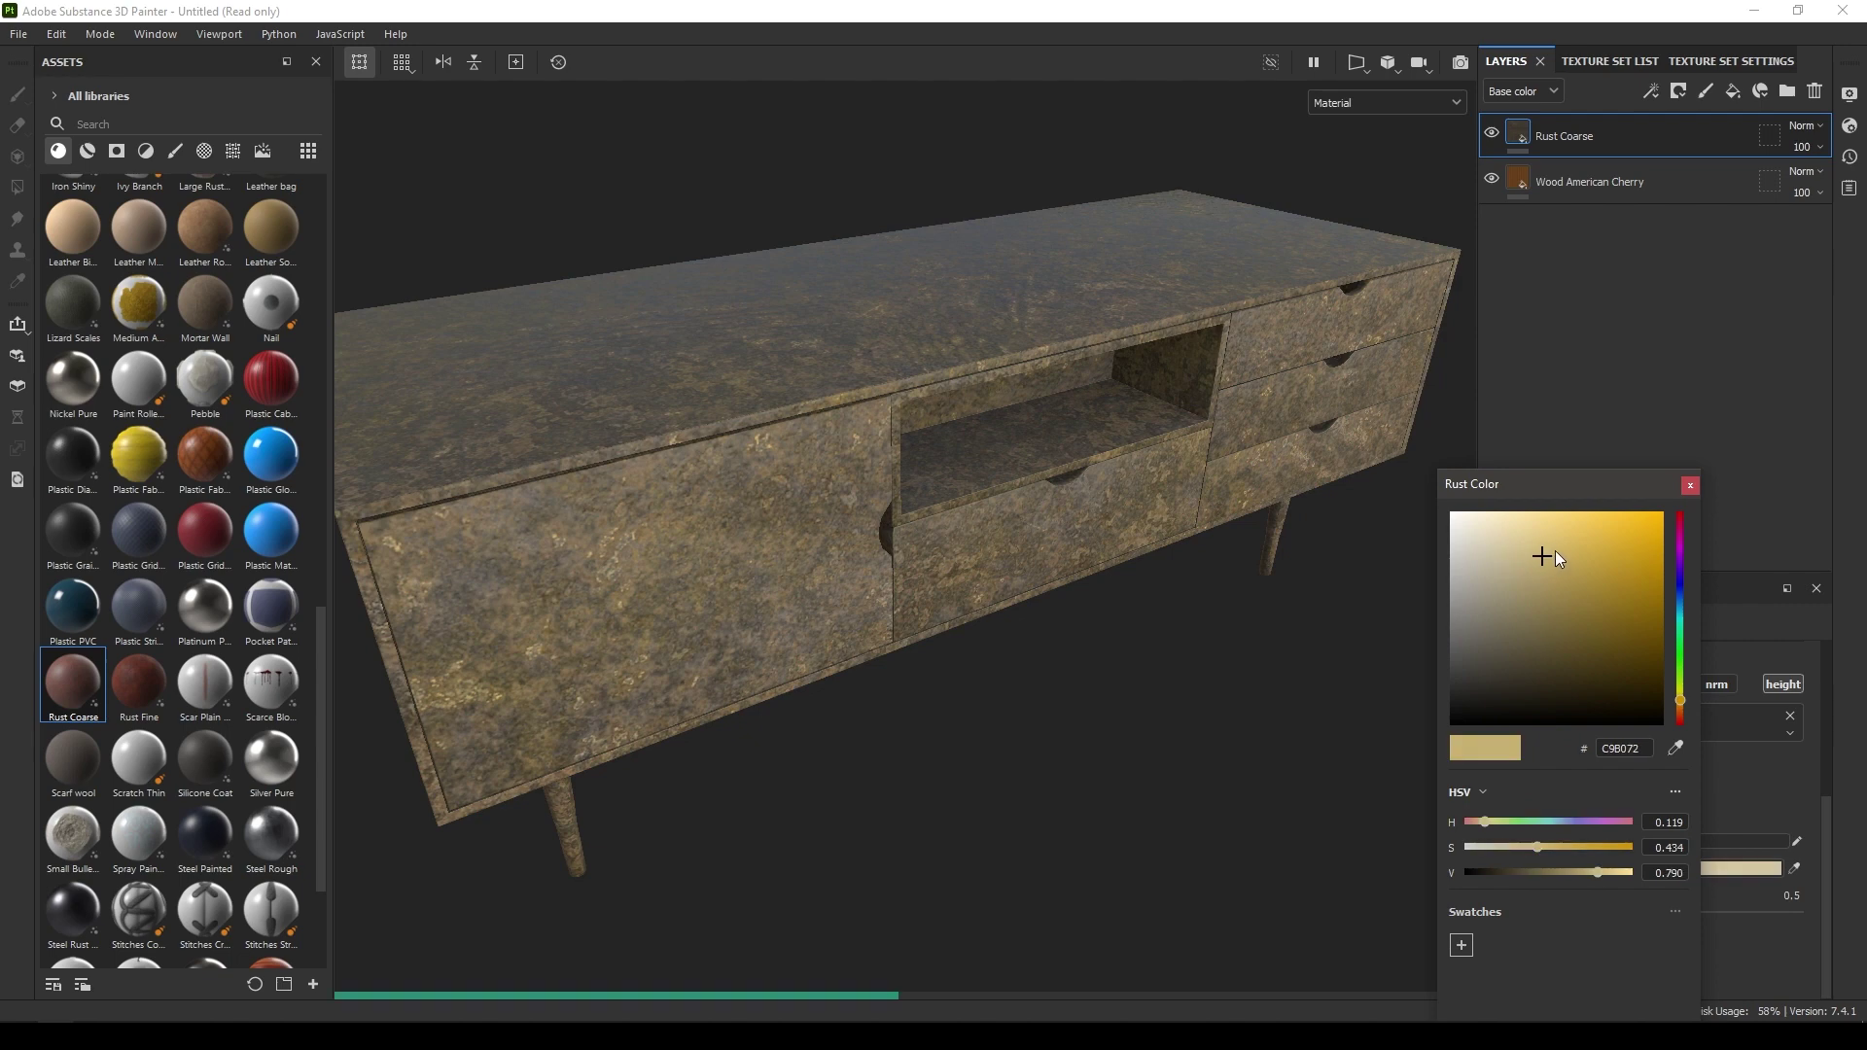
left_click(1683, 706)
left_click(1691, 486)
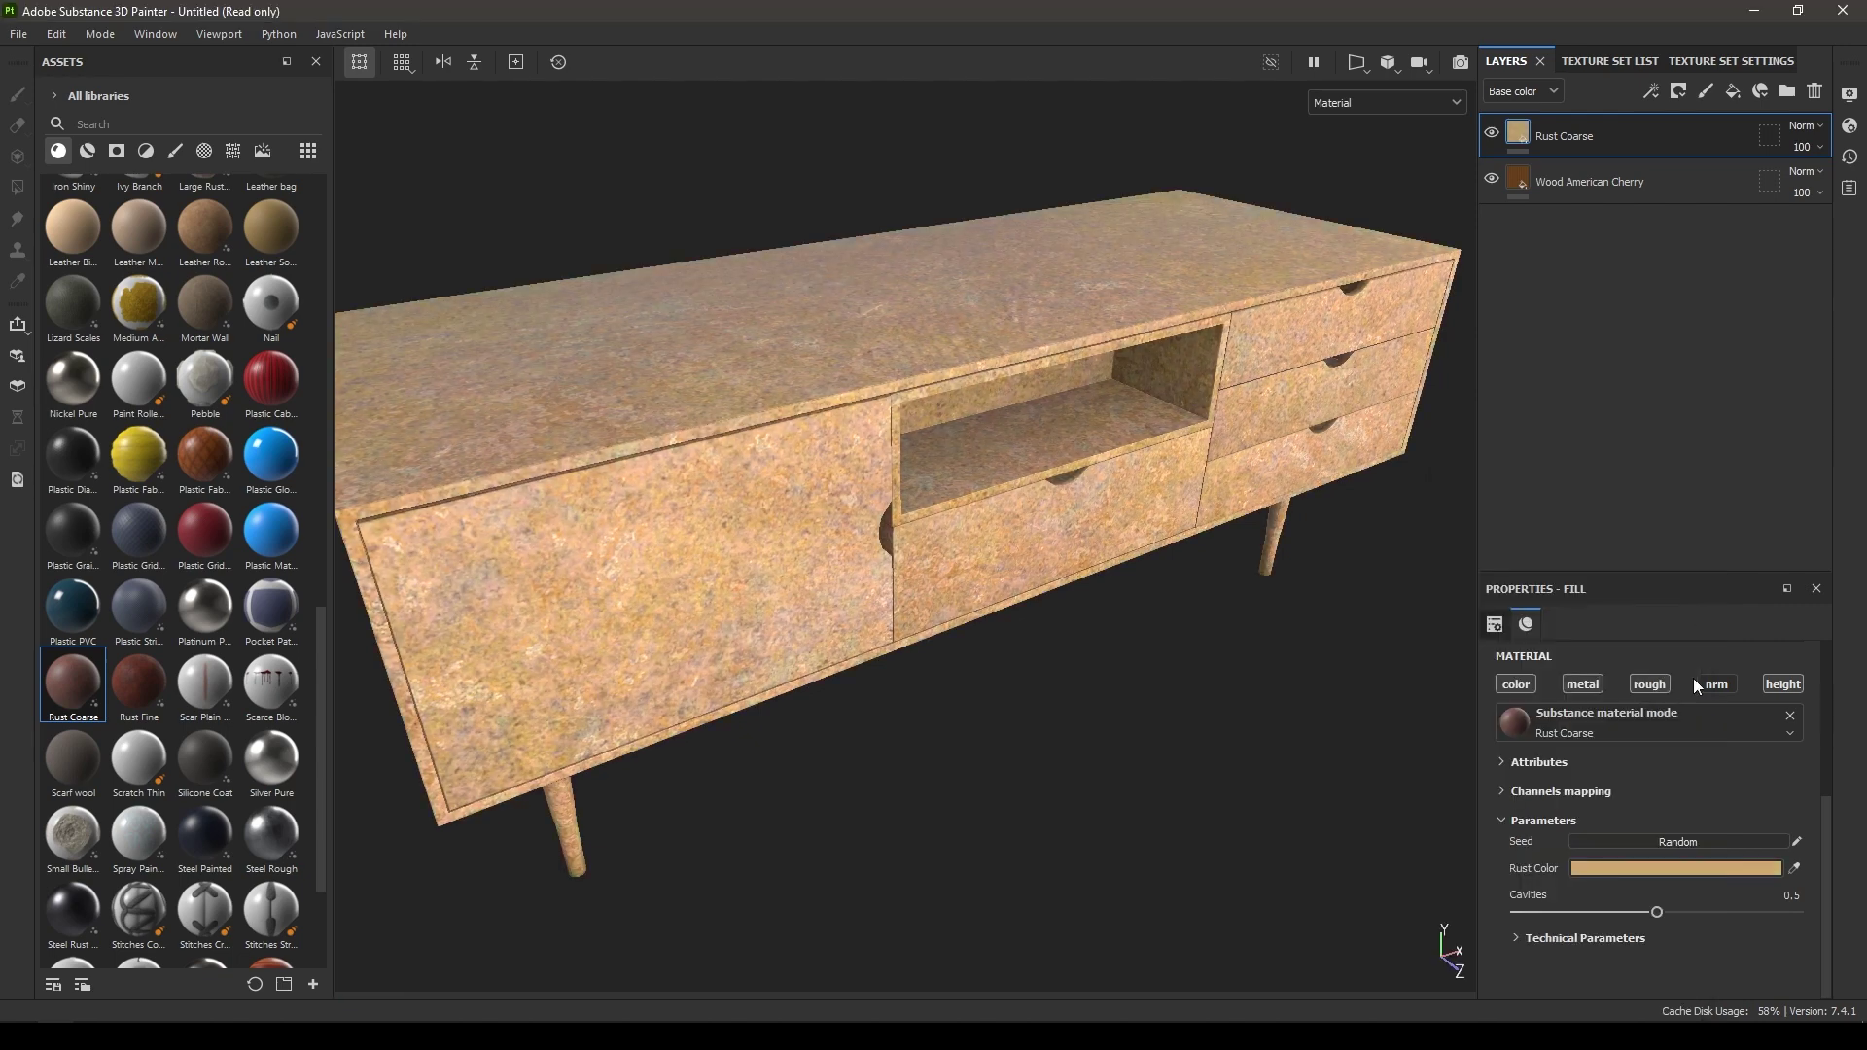
Step: Set the Rust Coarse fill's UV scale to 5 and check the grain on the cabinet
scroll(1687, 739, "up", 5)
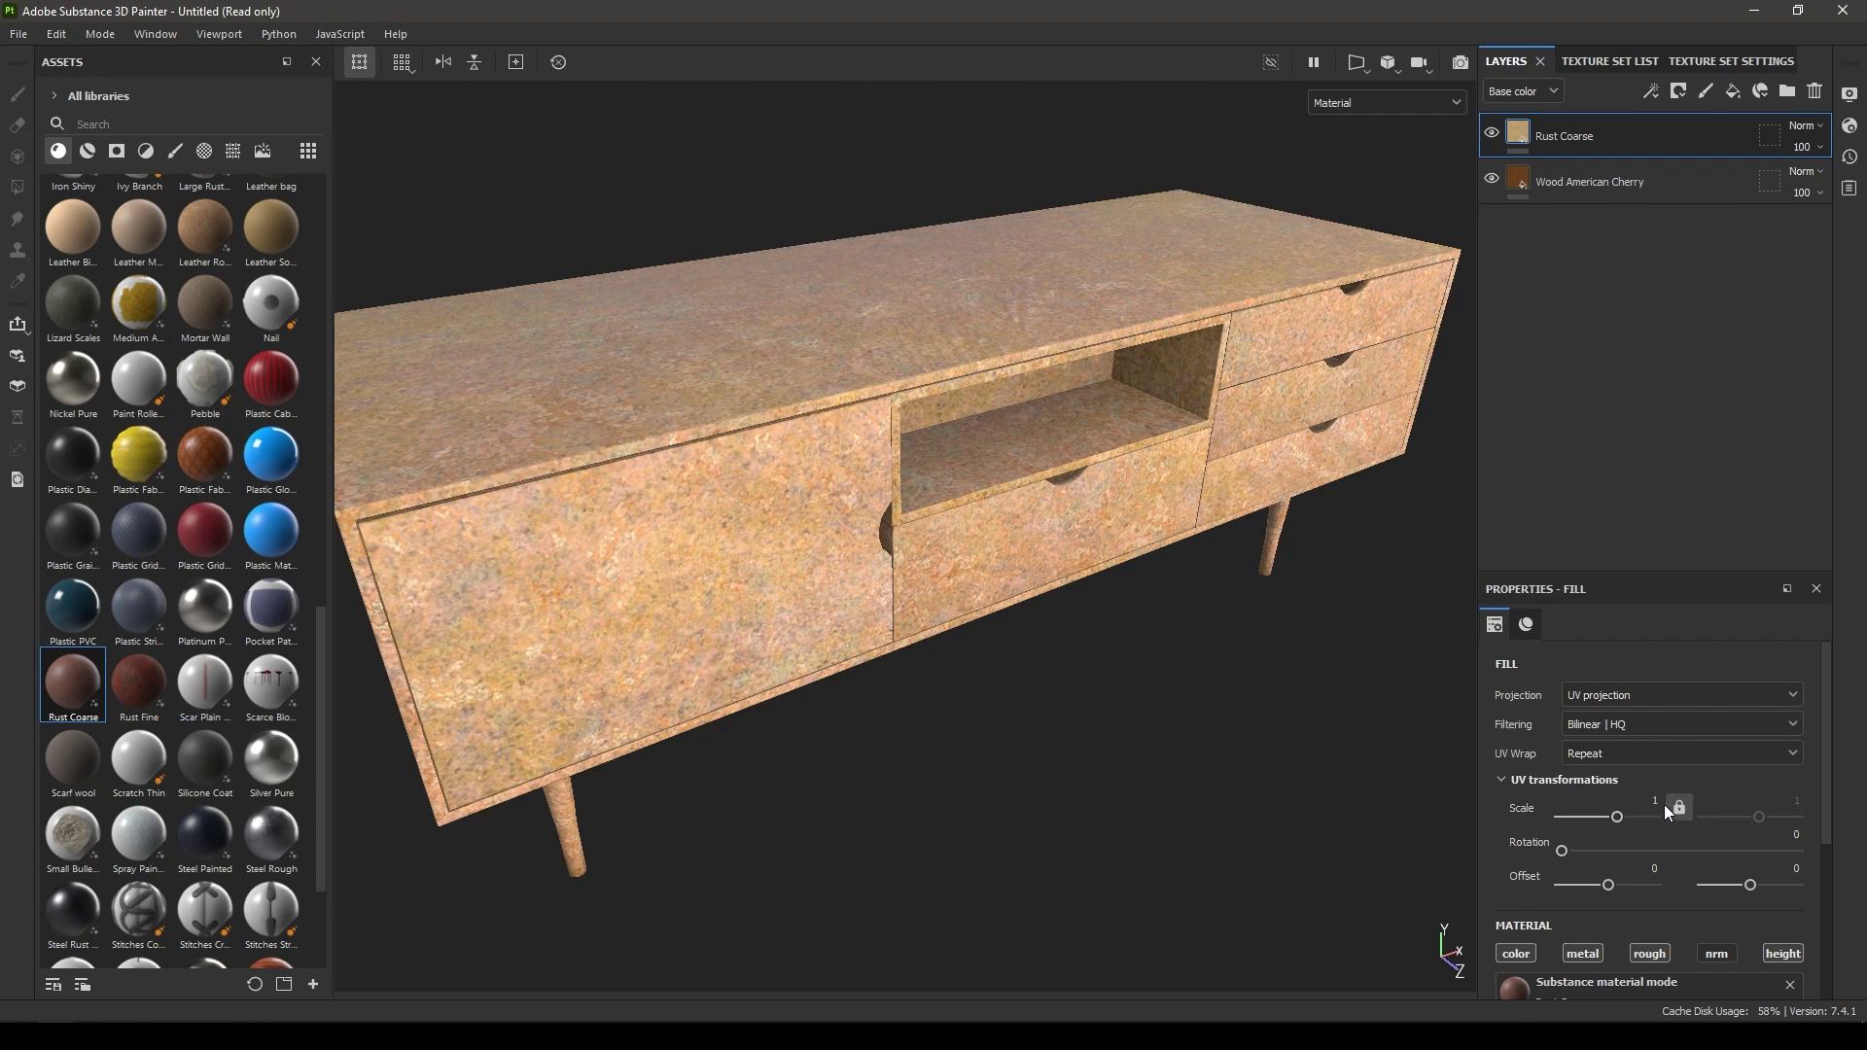
key("Return")
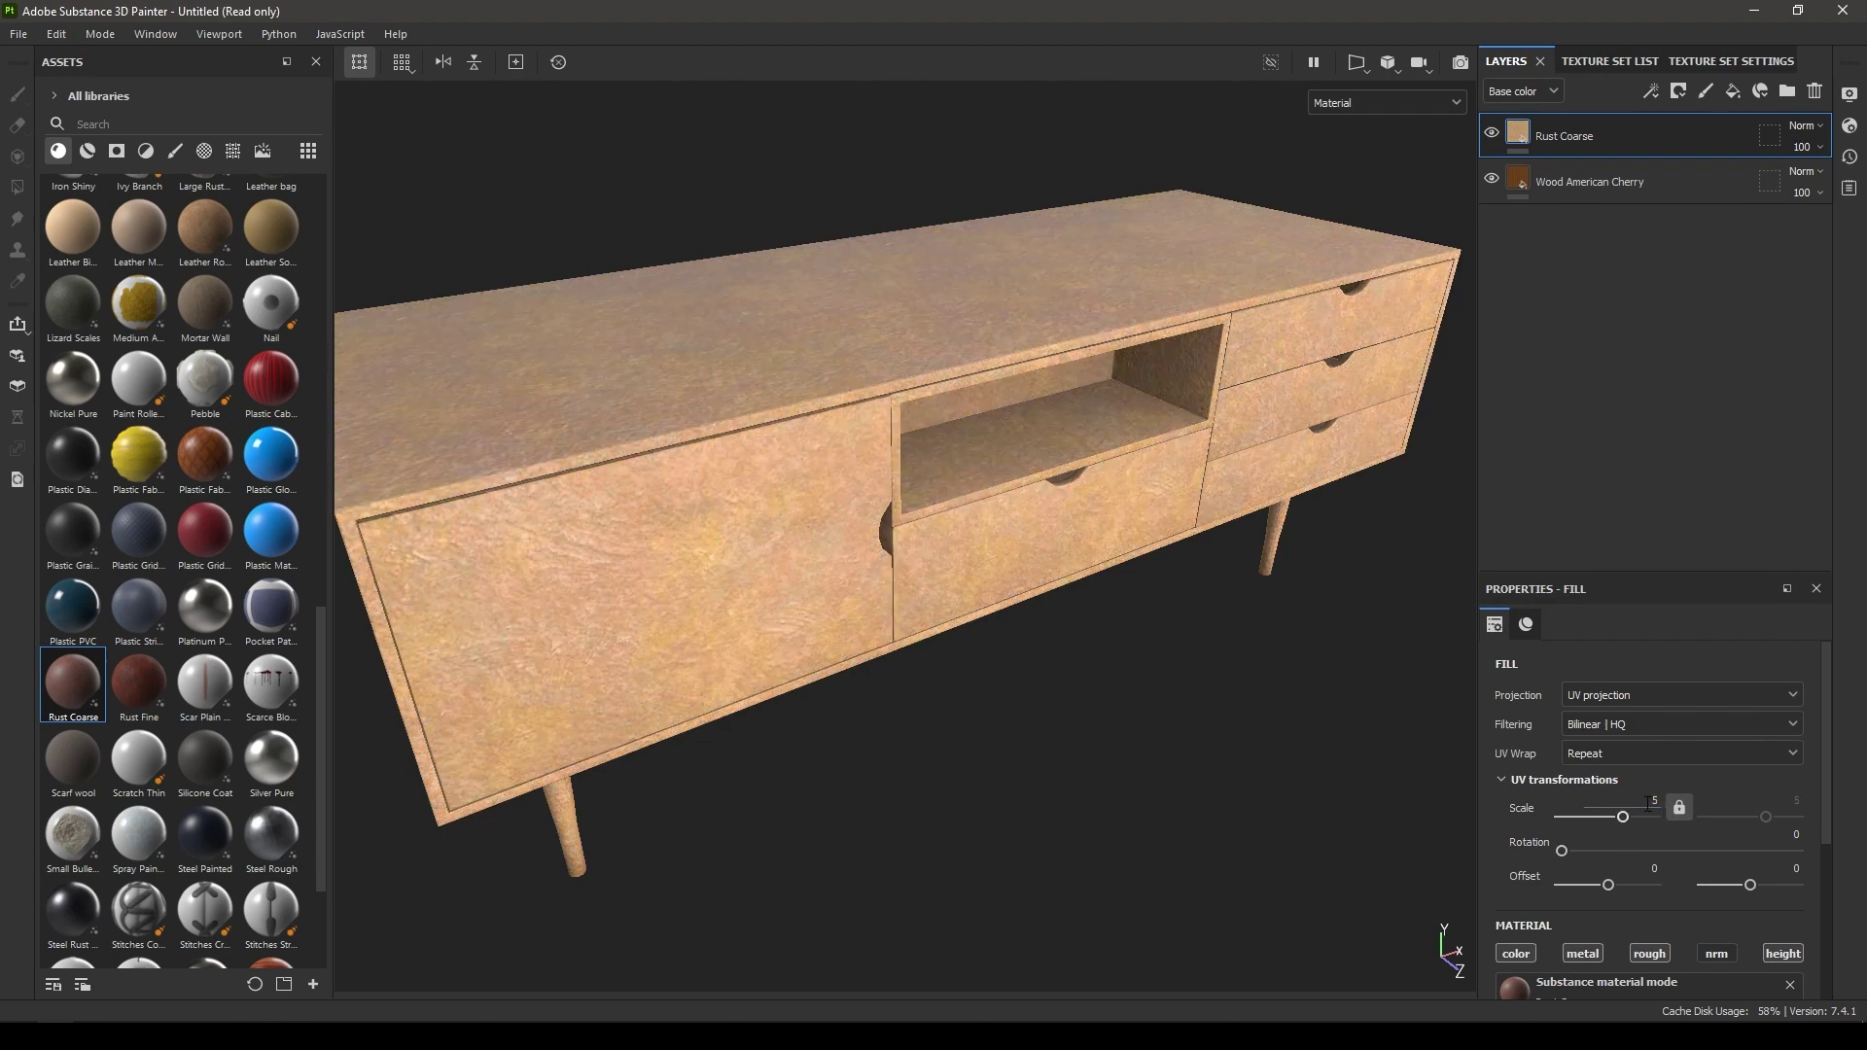
left_click_drag(1290, 658, 949, 558, "alt")
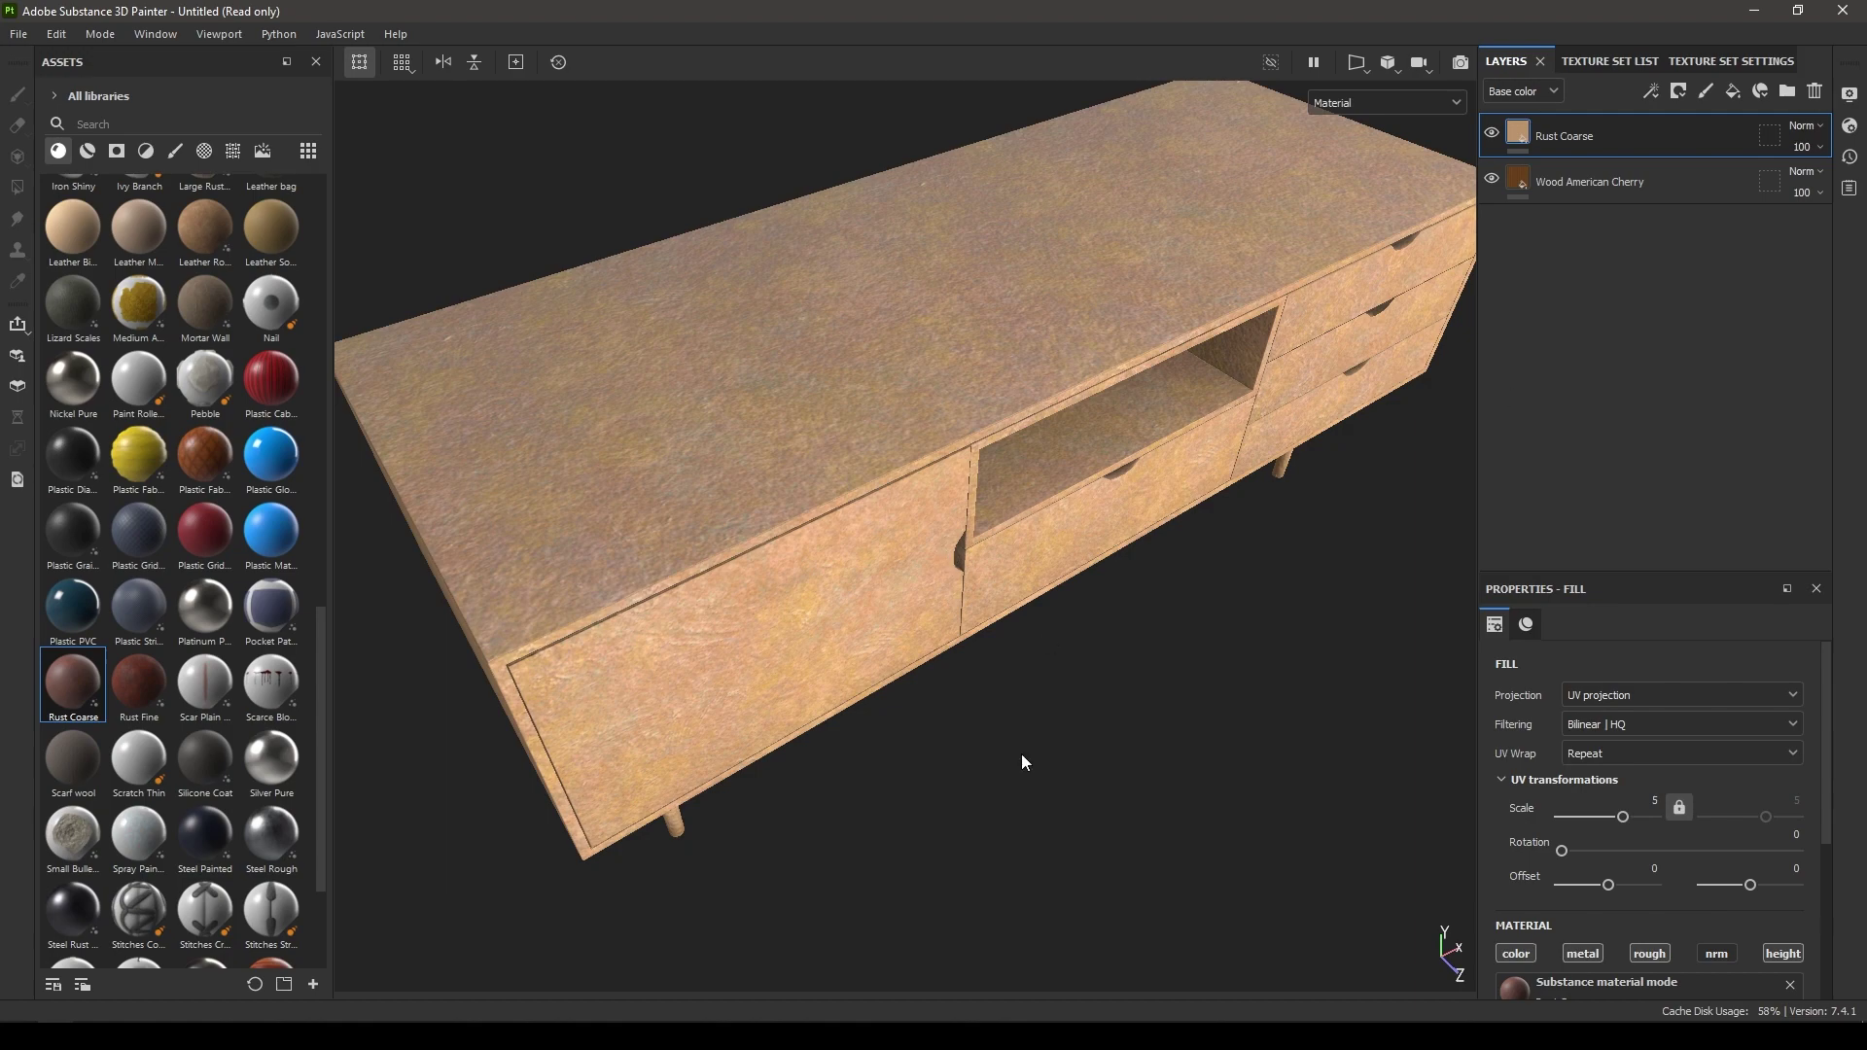
left_click_drag(1022, 753, 1033, 666, "alt")
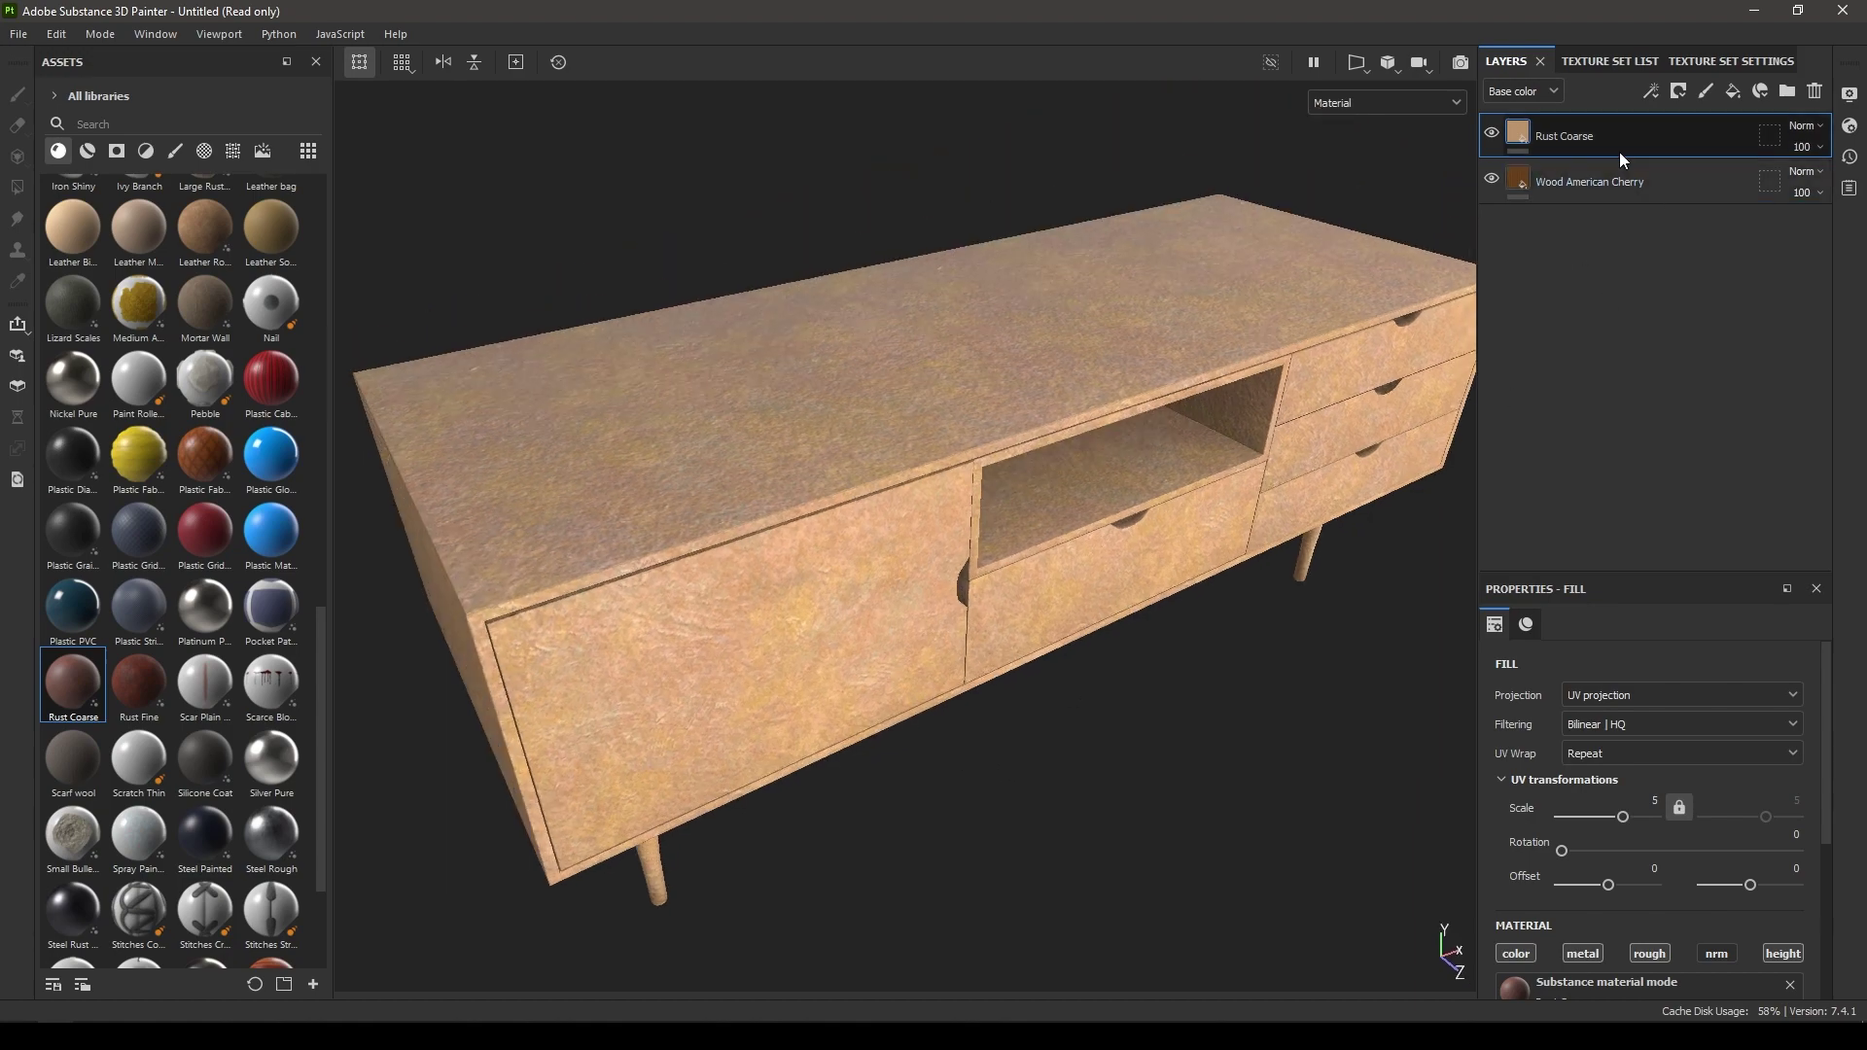
left_click_drag(1439, 360, 348, 387, "alt")
Step: Try the Cavity Rust smart mask on the Rust Coarse layer and inspect the cabinet's edges
left_click(116, 152)
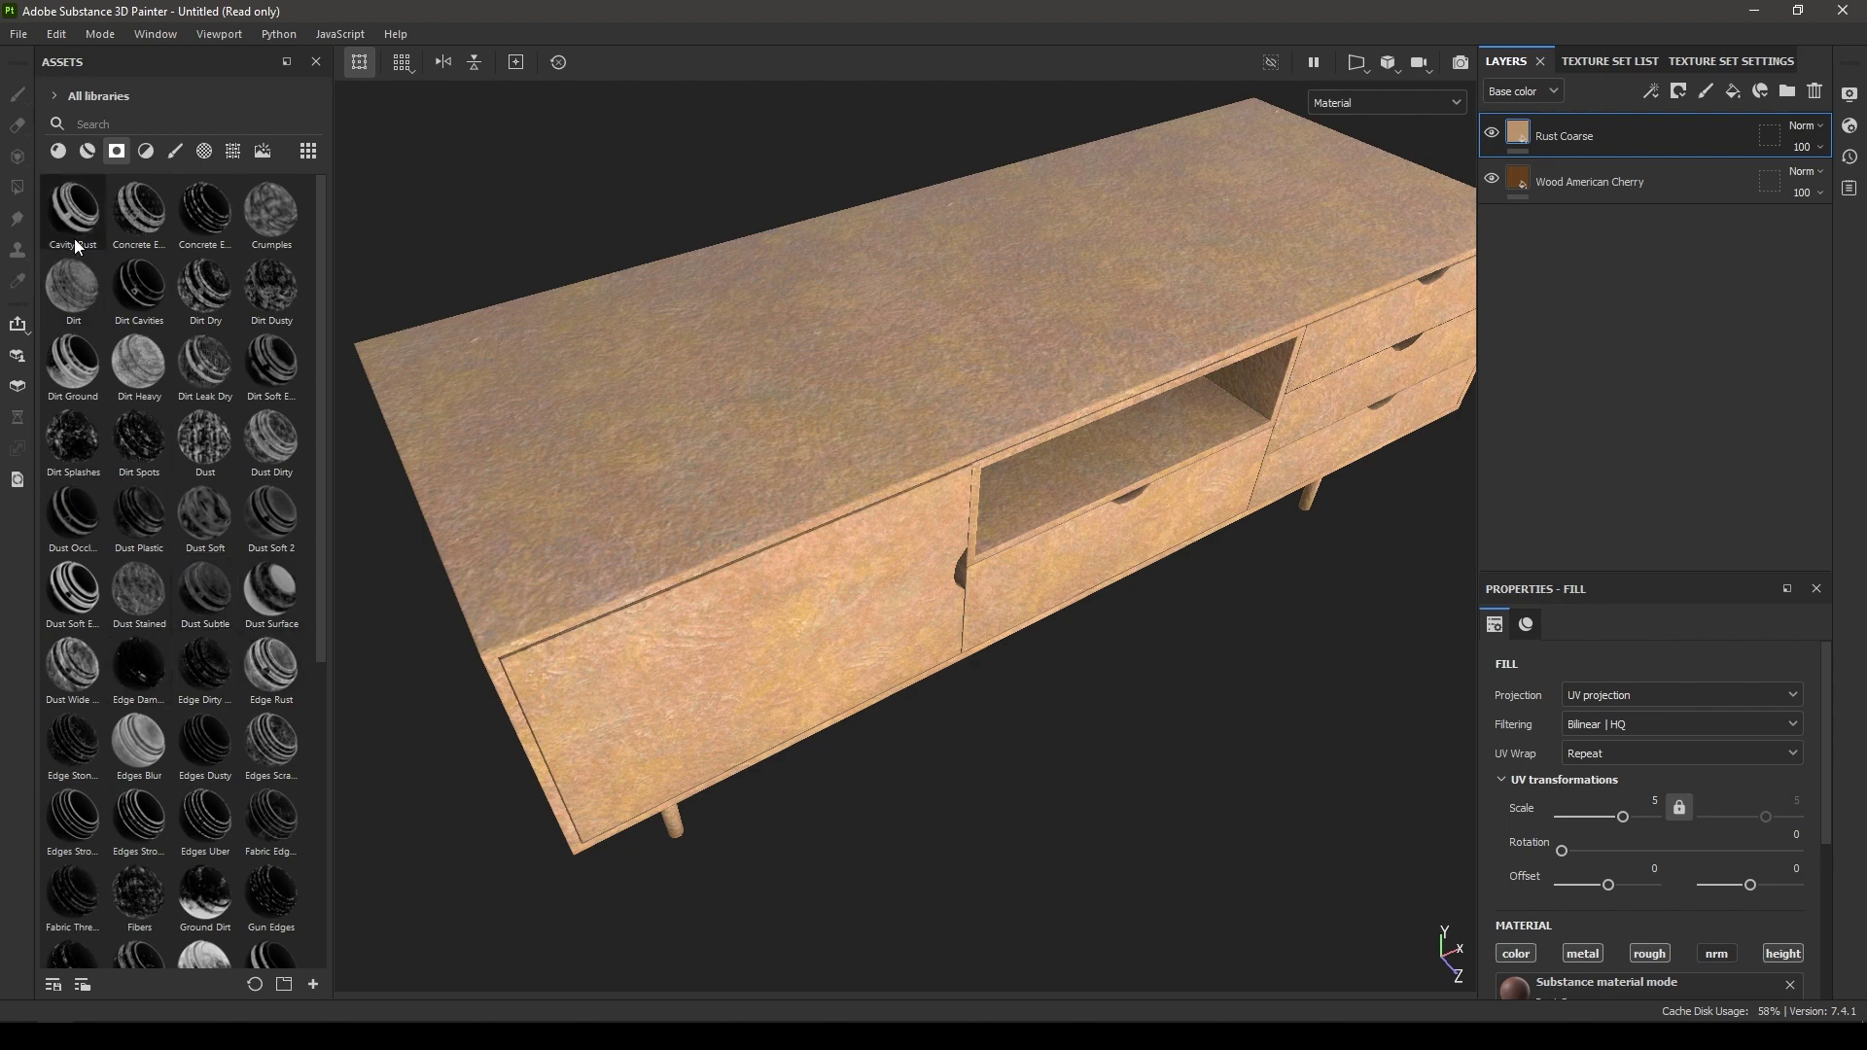
left_click_drag(60, 202, 1553, 142)
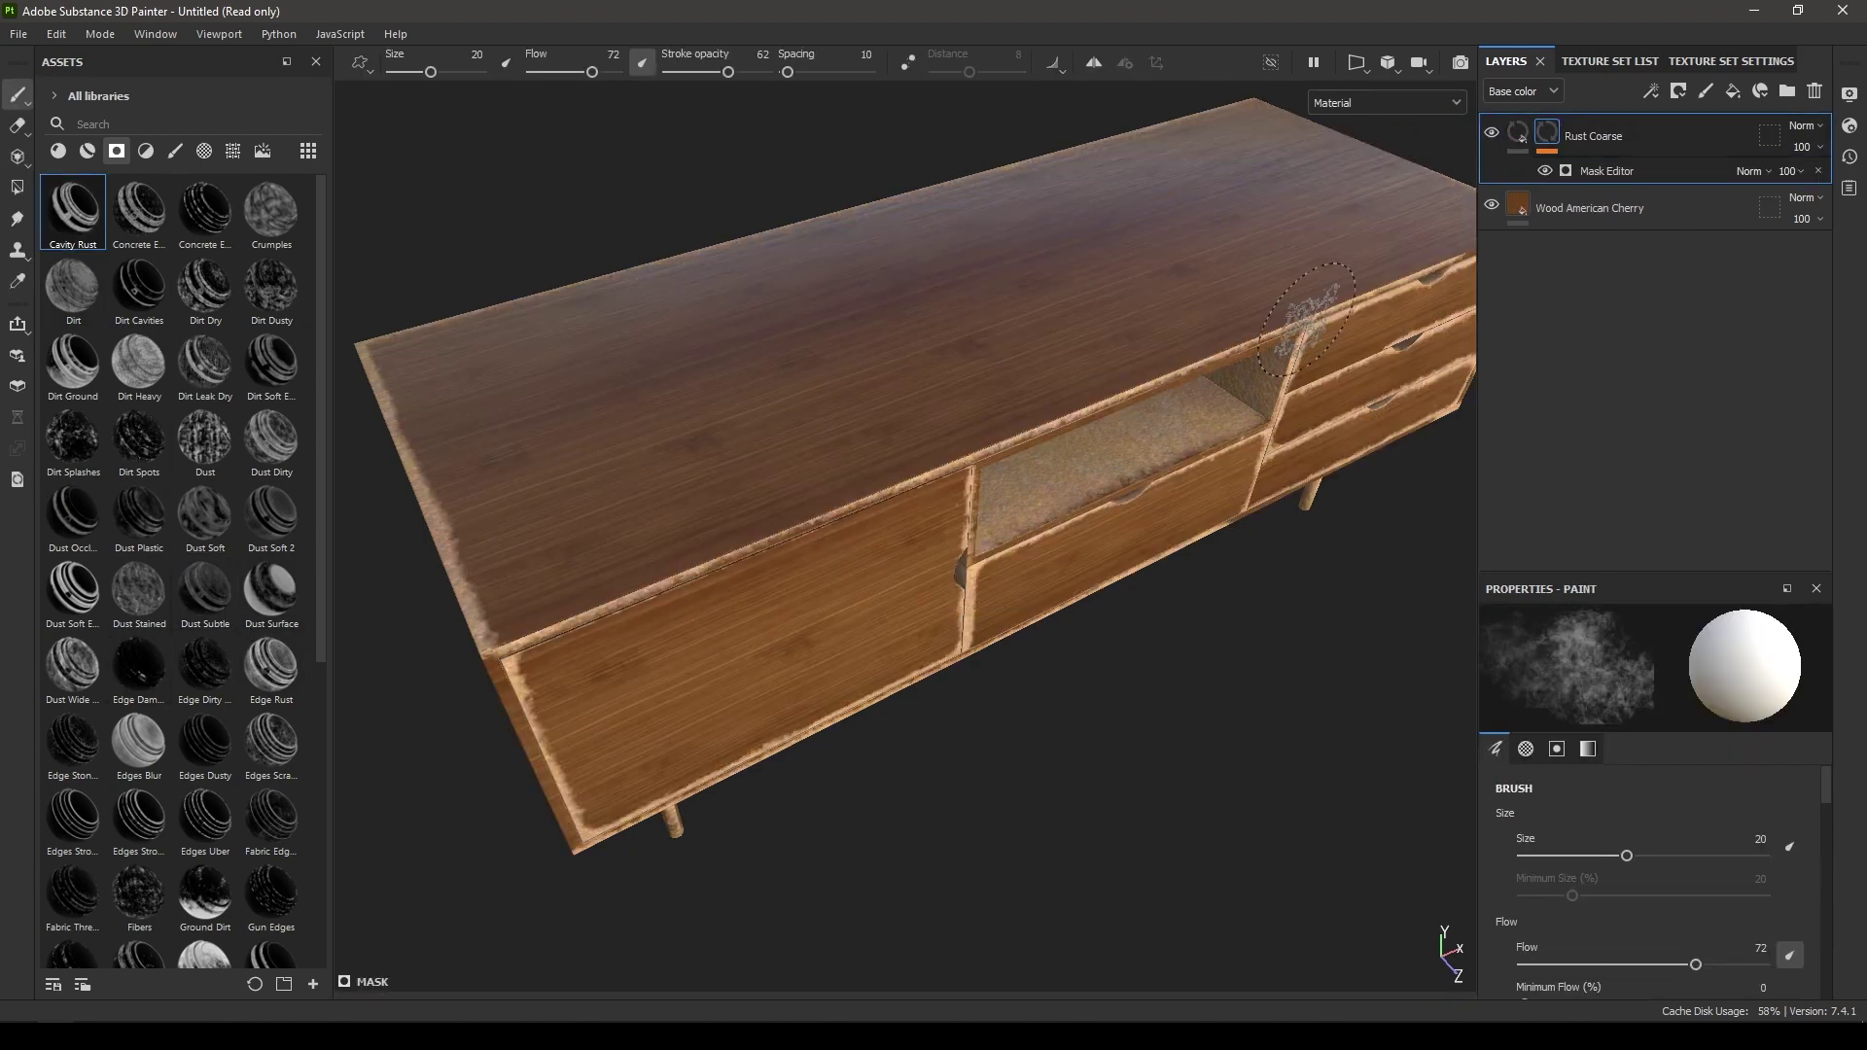
left_click_drag(1011, 569, 899, 476, "alt")
right_click_drag(899, 476, 895, 510, "alt")
mouse_move(895, 510)
left_mouse_down("alt")
mouse_move(1021, 464)
mouse_move(1119, 389)
mouse_move(957, 340)
left_mouse_up("alt")
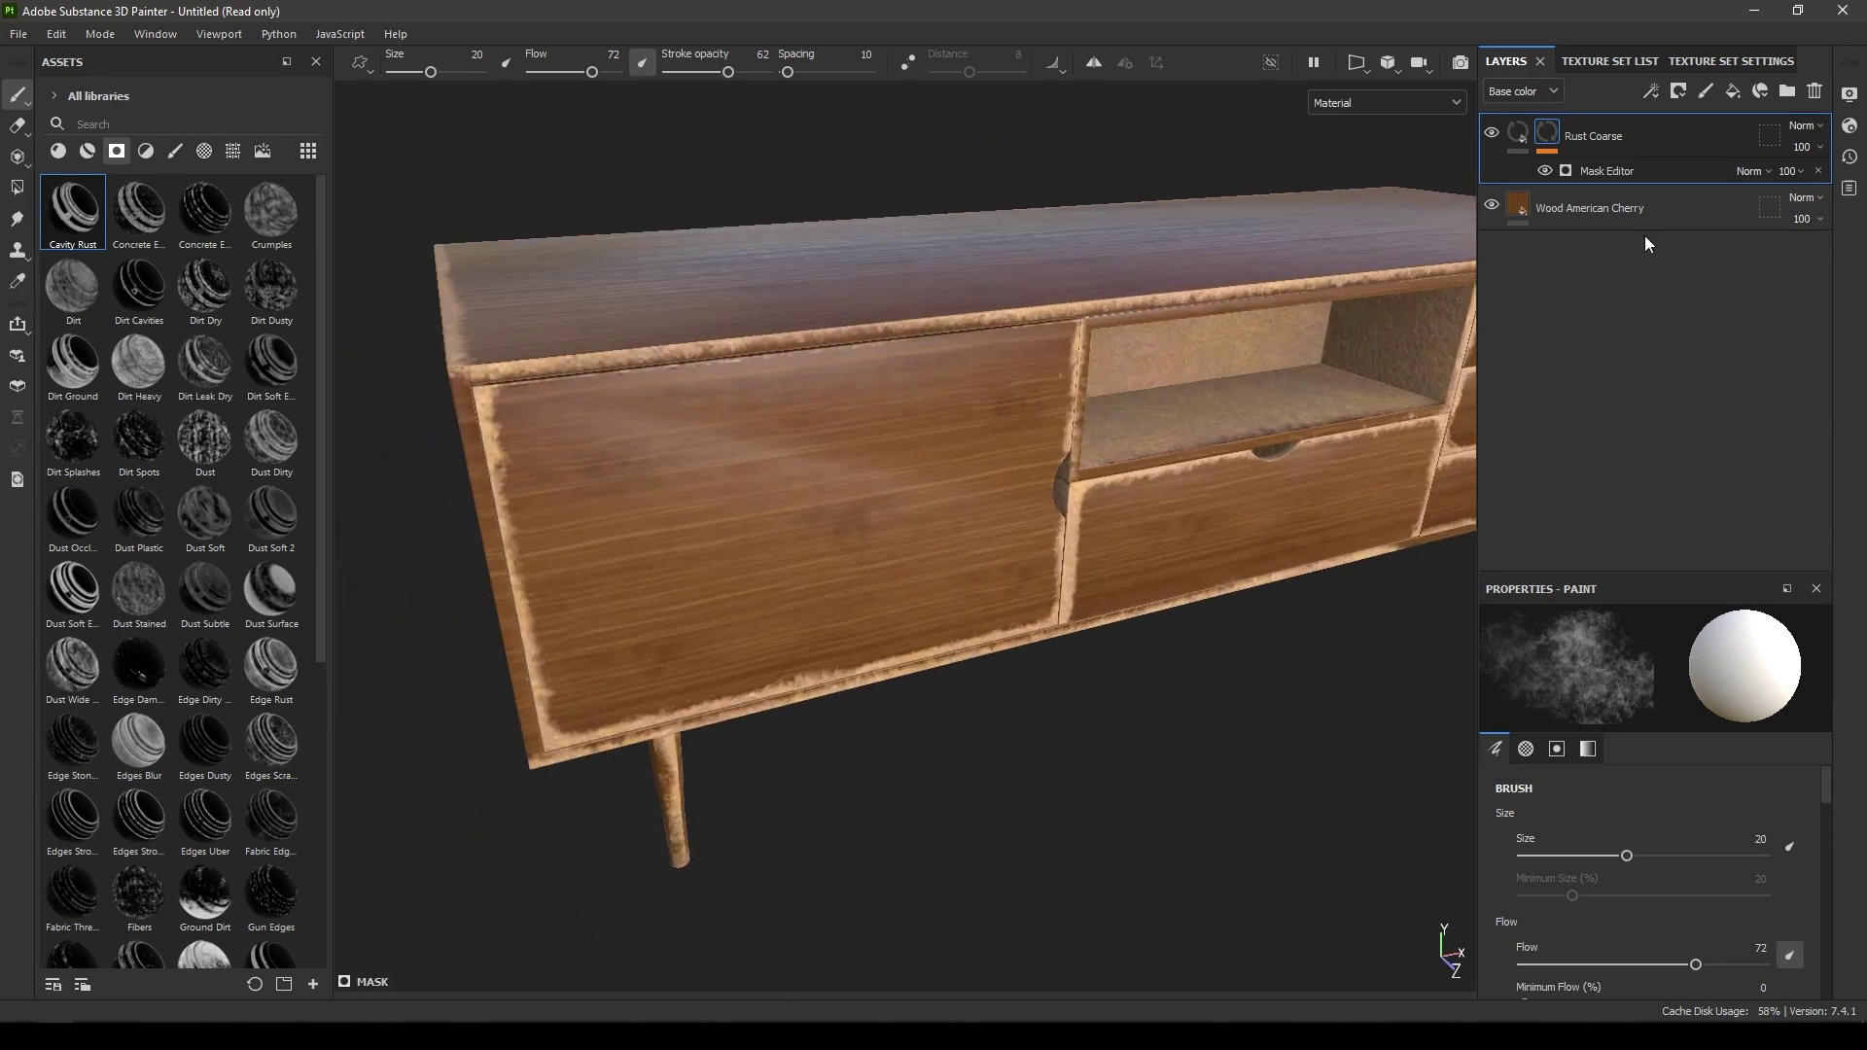
Step: Delete the Mask Editor effect and remove the mask from the Rust Coarse layer
left_click(1821, 170)
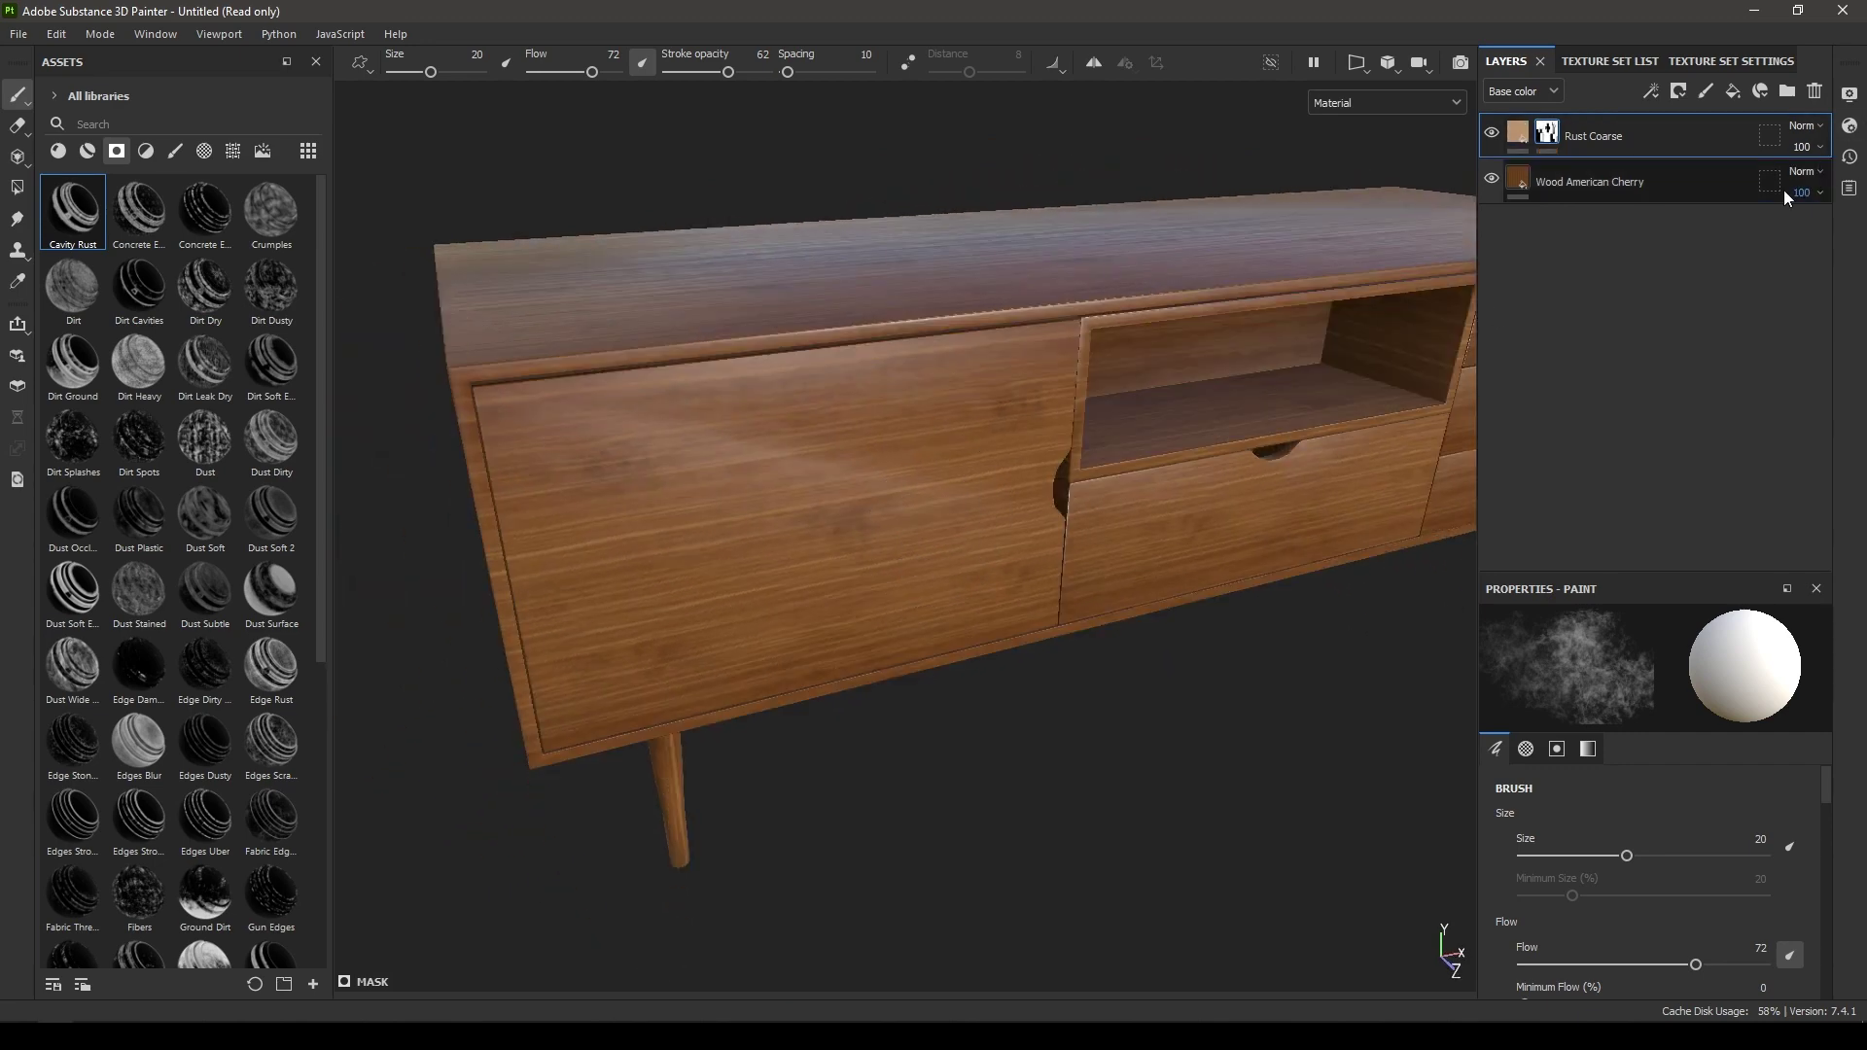
right_click(1654, 133)
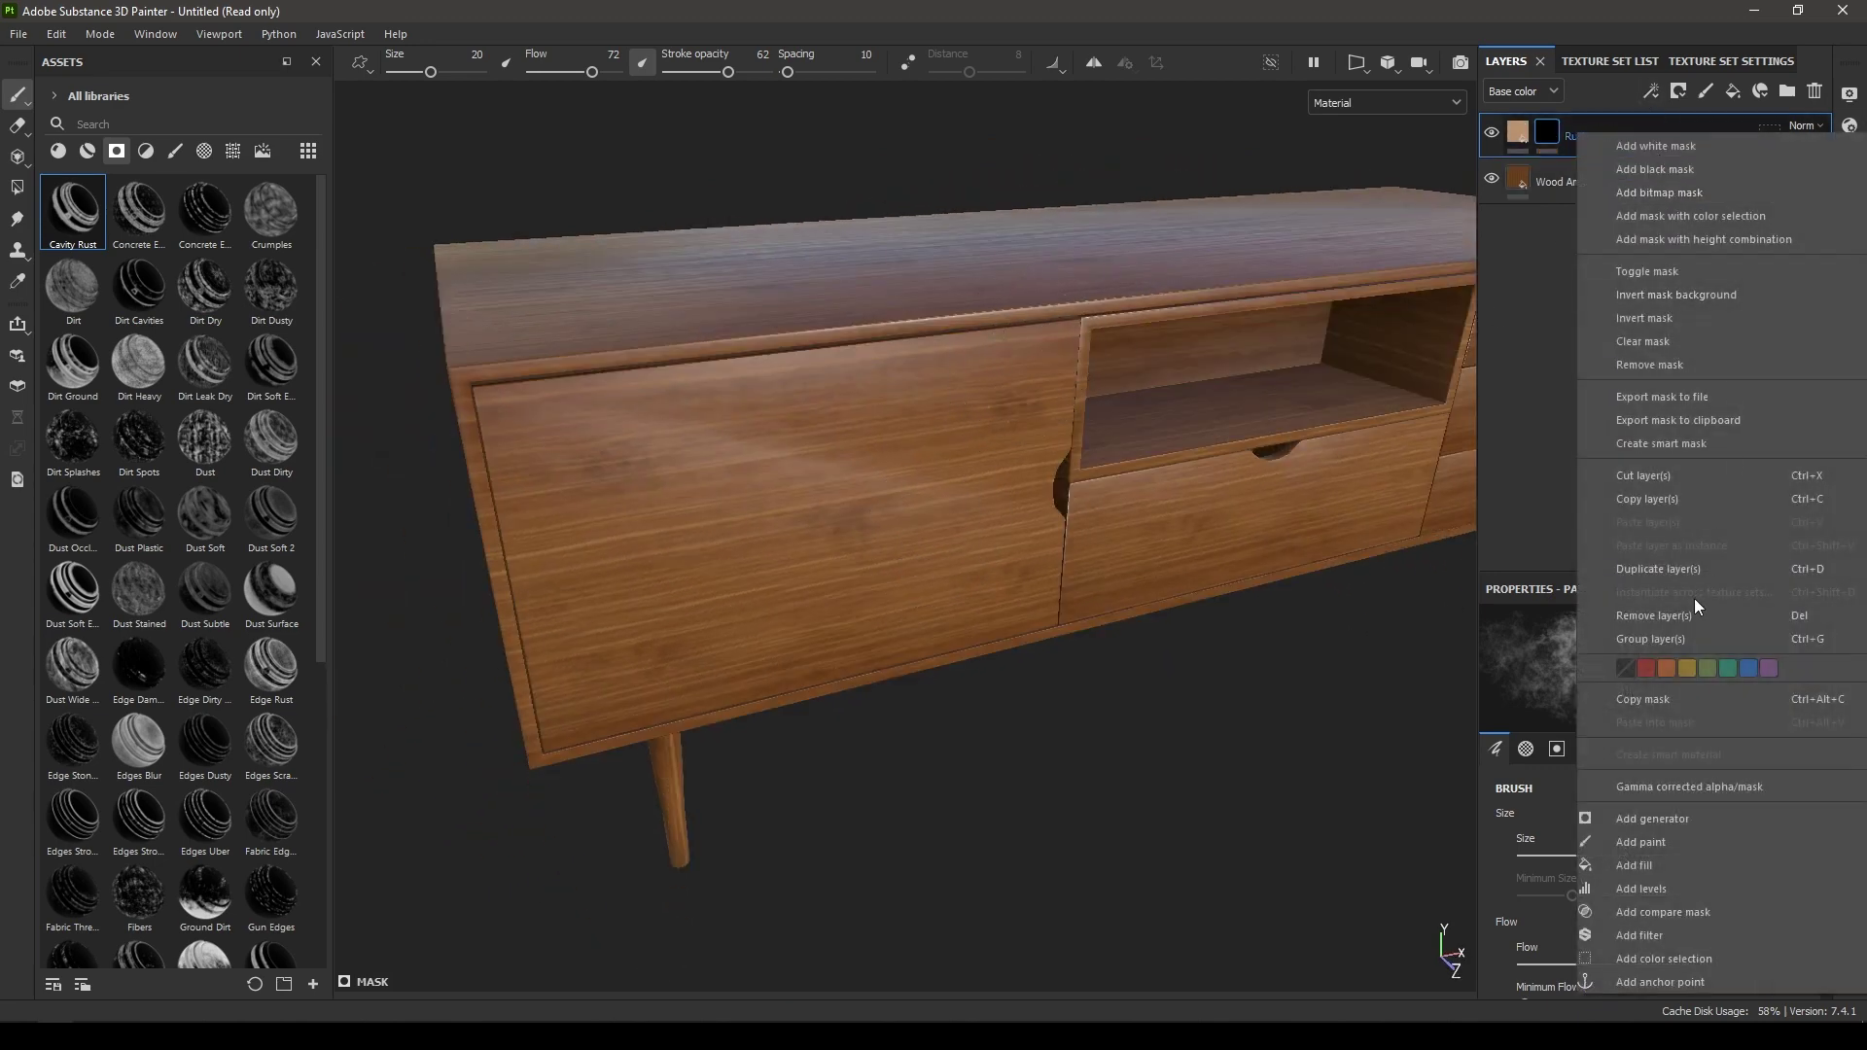
left_click(1660, 359)
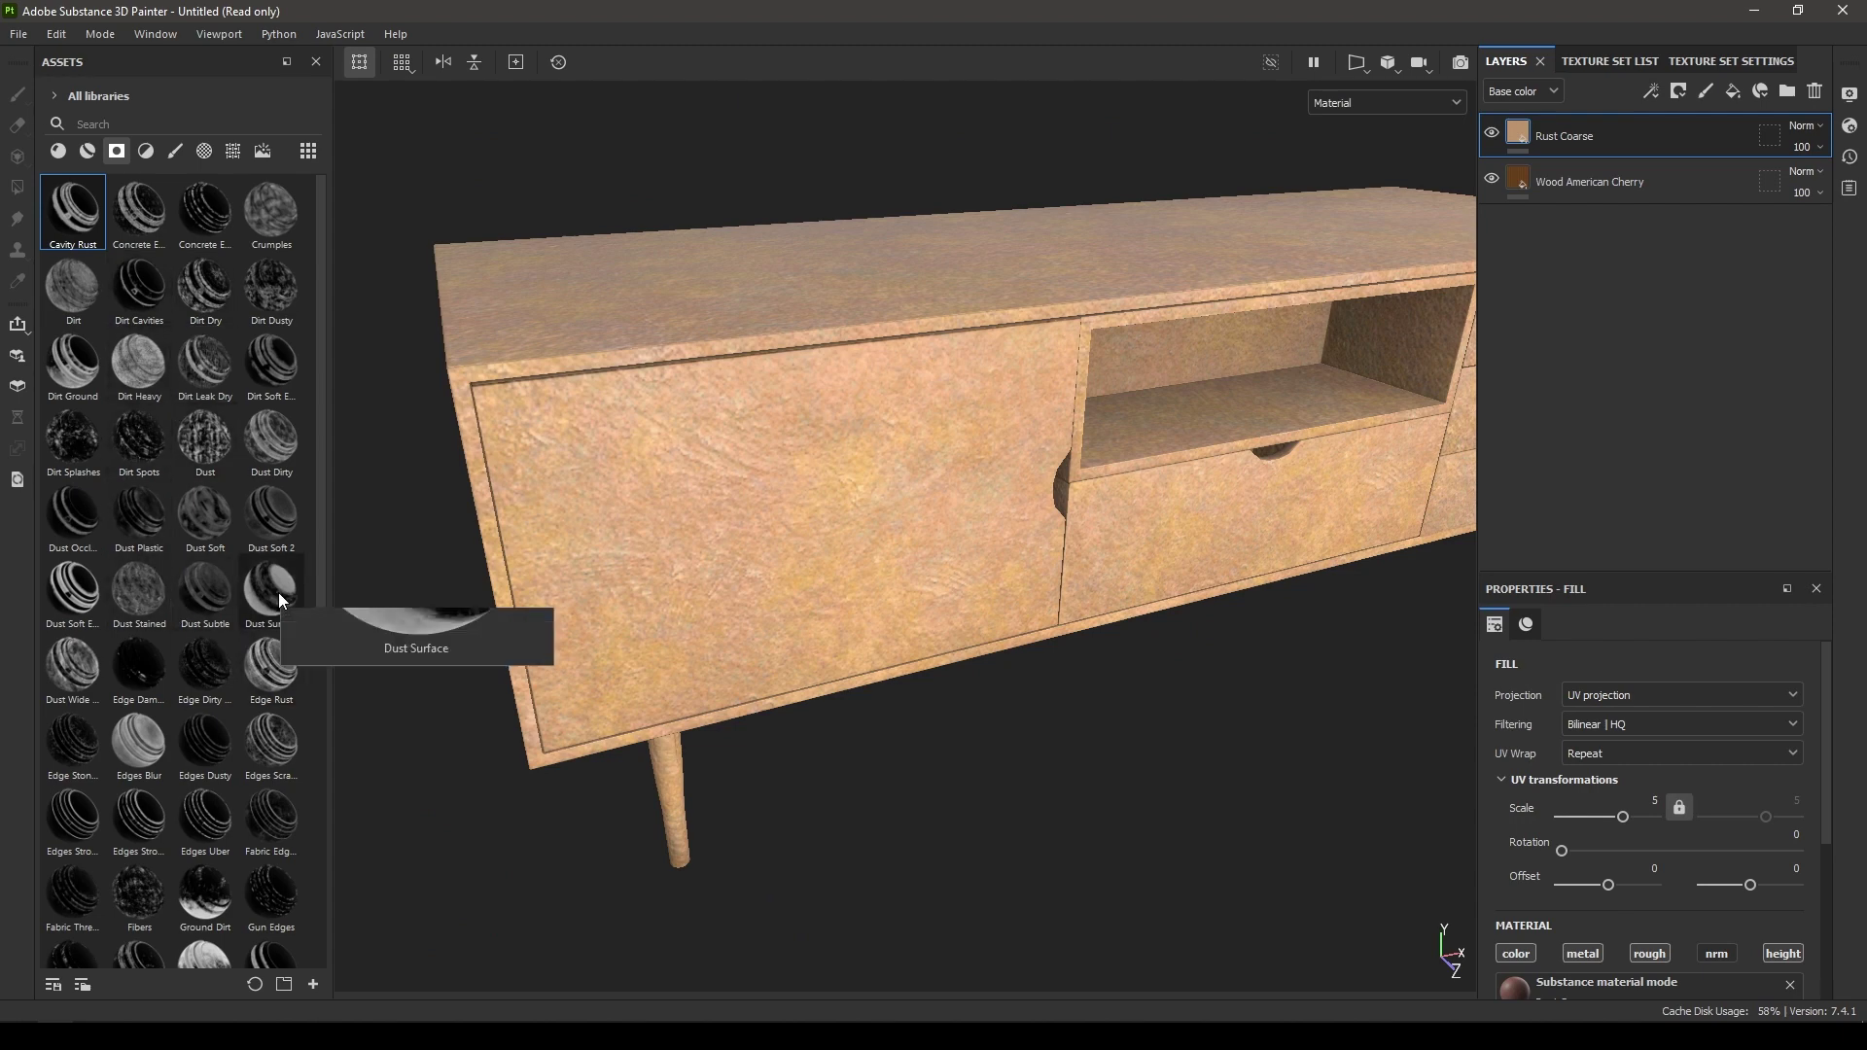
Step: Try the Dust Surface smart mask on the Rust Coarse layer and inspect the cabinet from several angles
left_click_drag(279, 598, 1610, 129)
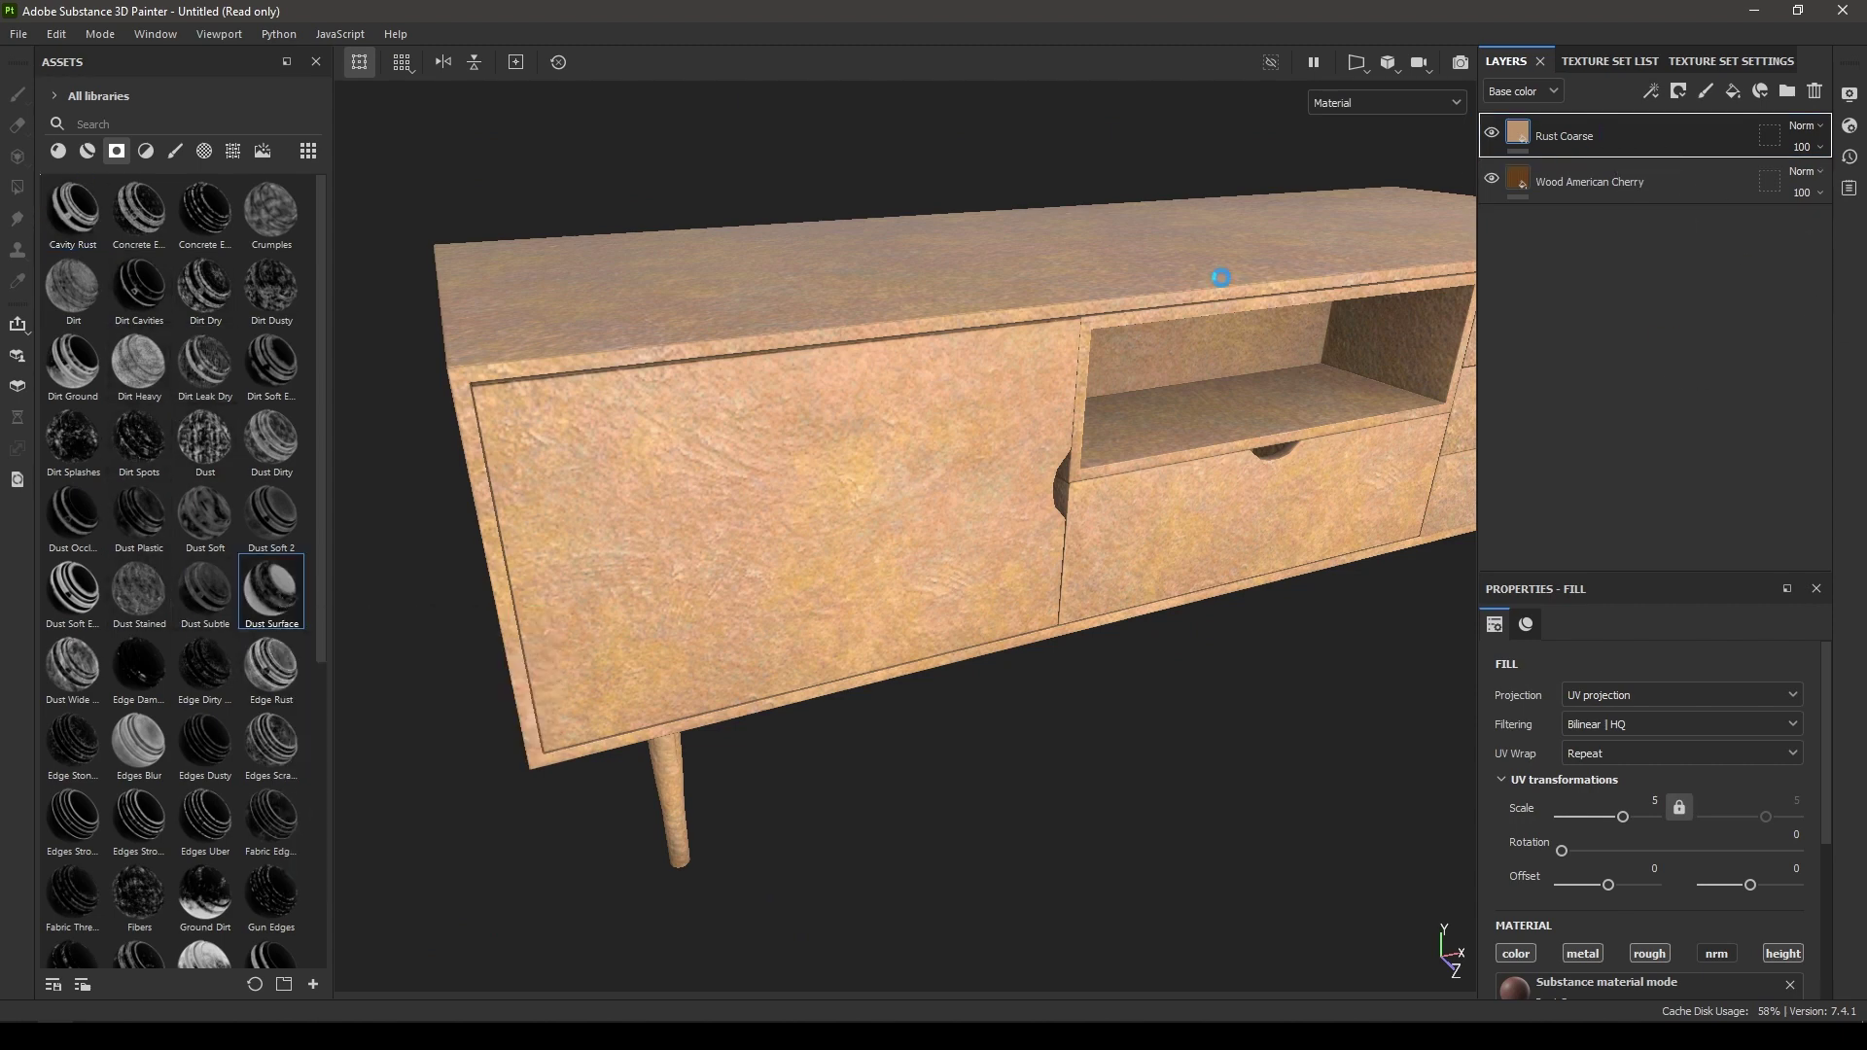
left_click_drag(1111, 326, 1225, 451, "alt")
left_click(1492, 135)
left_click(1493, 134)
left_click_drag(1162, 361, 1202, 331, "alt")
right_click_drag(1202, 330, 1128, 335, "alt")
left_click_drag(1119, 340, 1017, 328, "alt")
left_click_drag(803, 388, 819, 436, "alt")
middle_click_drag(871, 380, 1021, 348, "alt")
right_click_drag(1021, 348, 1079, 398, "alt")
middle_click_drag(955, 433, 865, 467, "alt")
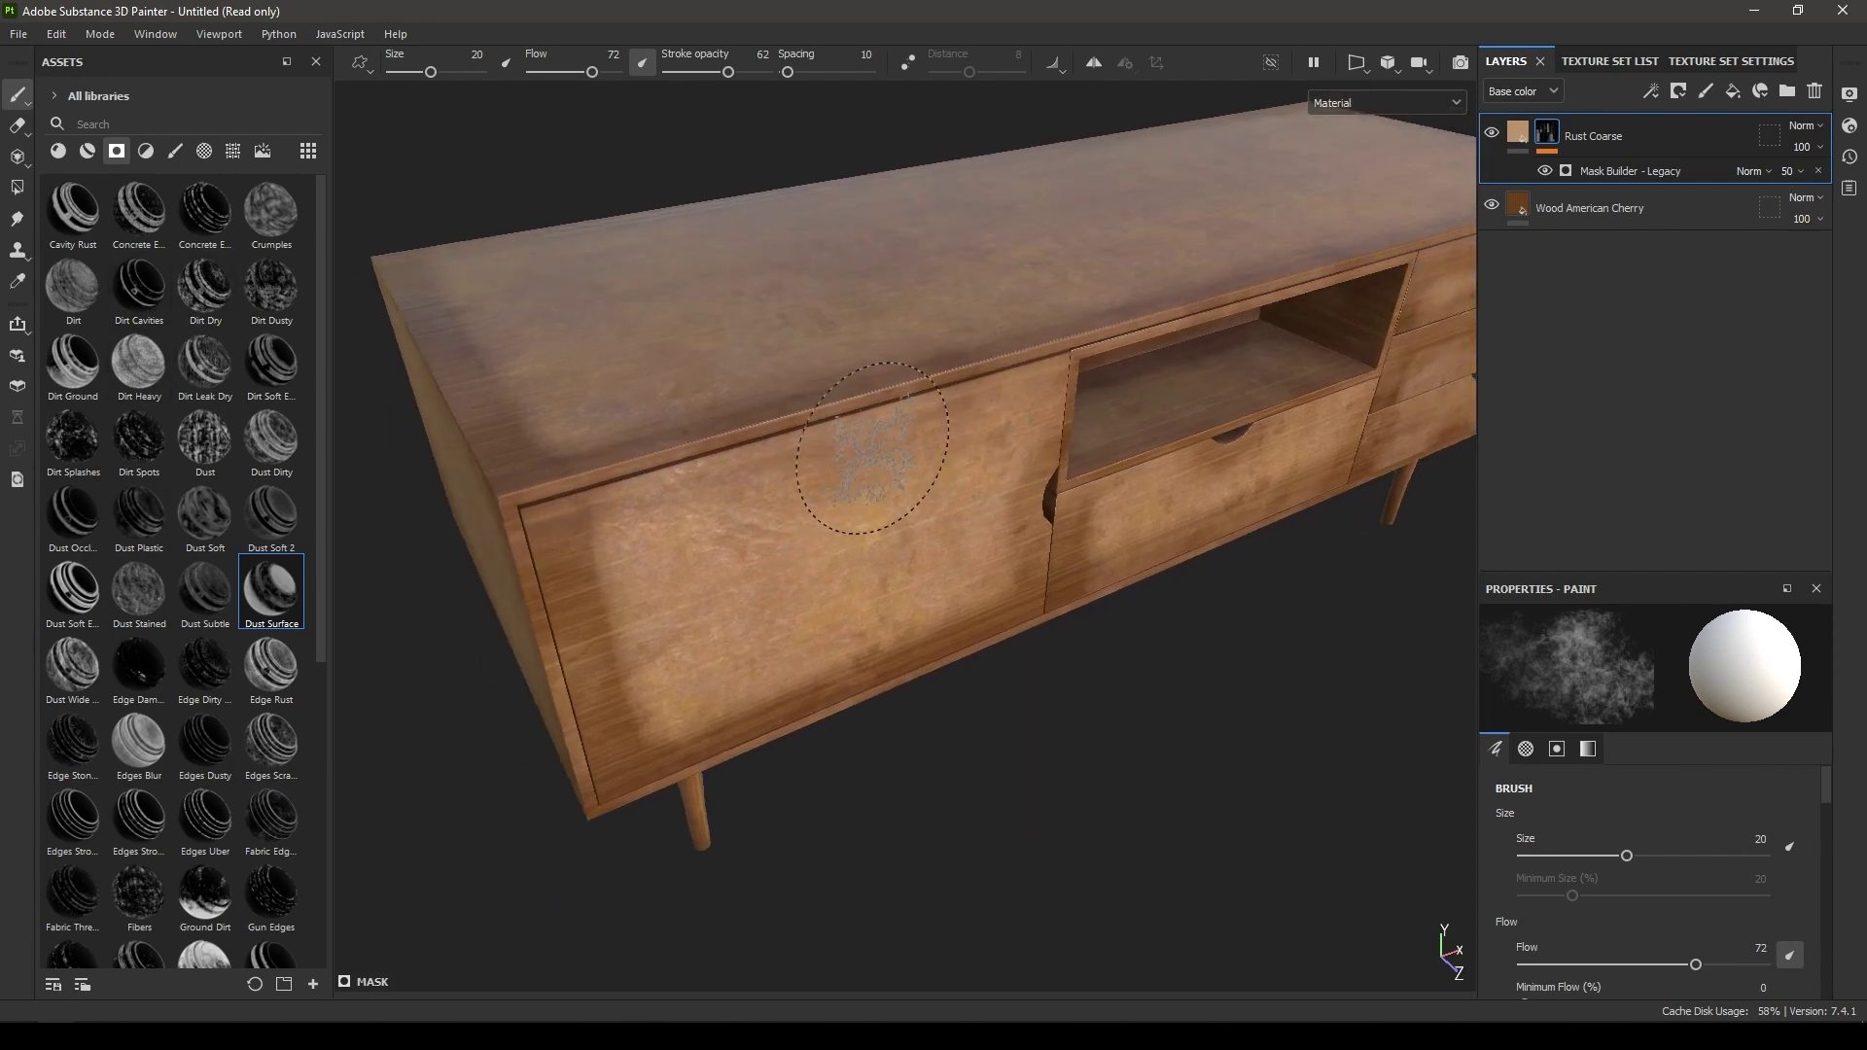
Step: Remove the Dust Surface mask from the Rust Coarse layer and apply the Dust Occlusion smart mask instead
right_click(1683, 142)
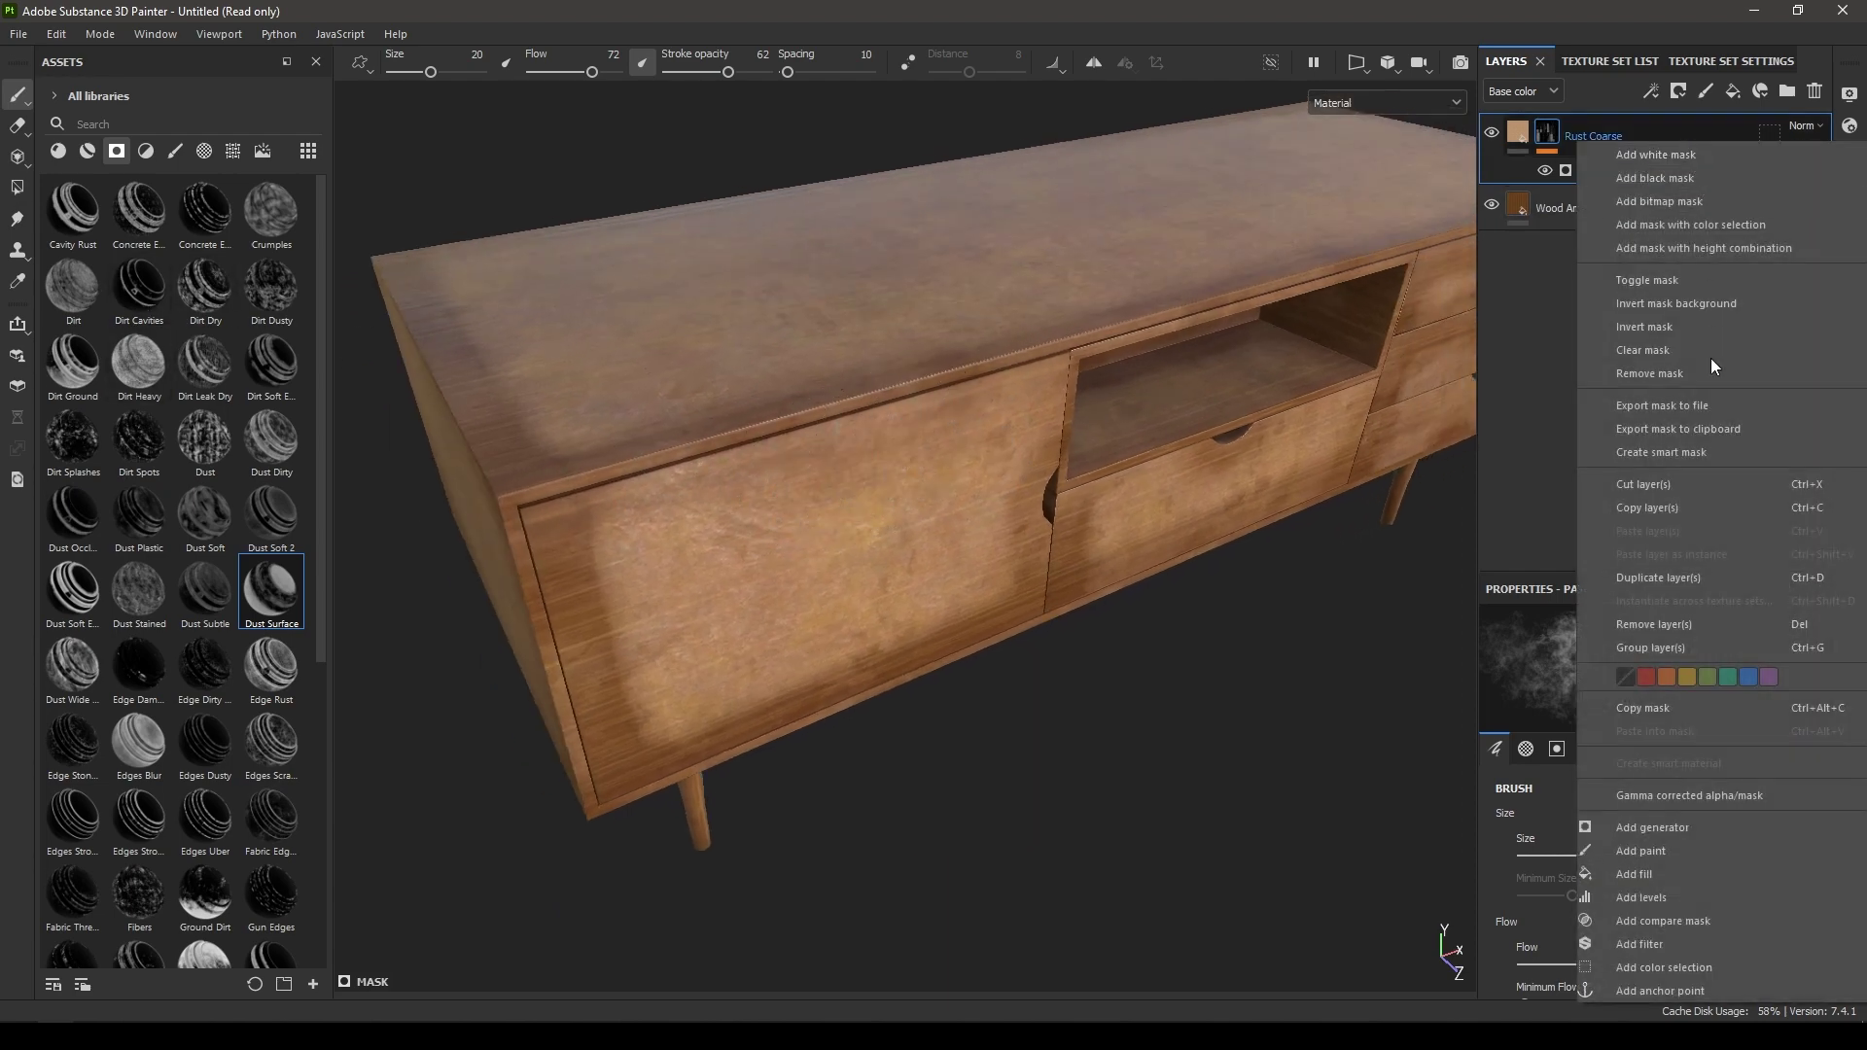
left_click(1677, 373)
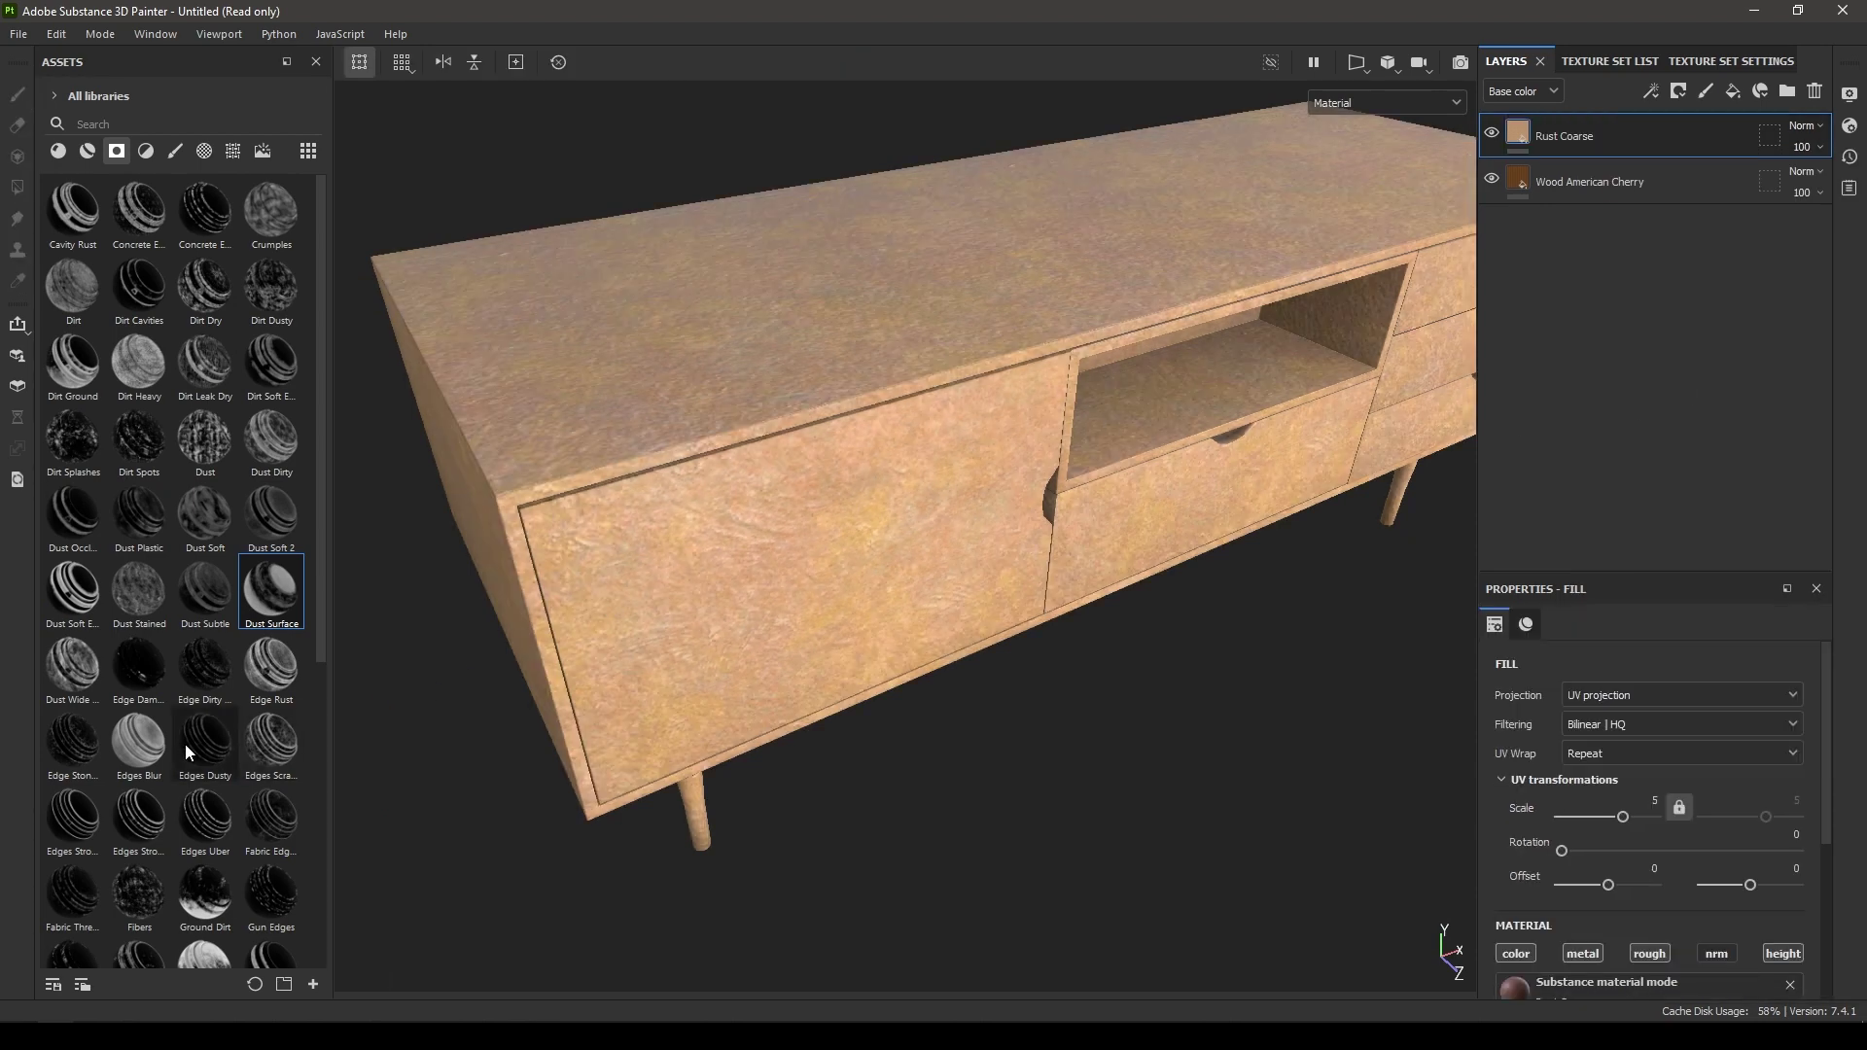
mouse_move(78, 516)
left_mouse_down()
mouse_move(1740, 121)
mouse_move(1635, 136)
left_mouse_up()
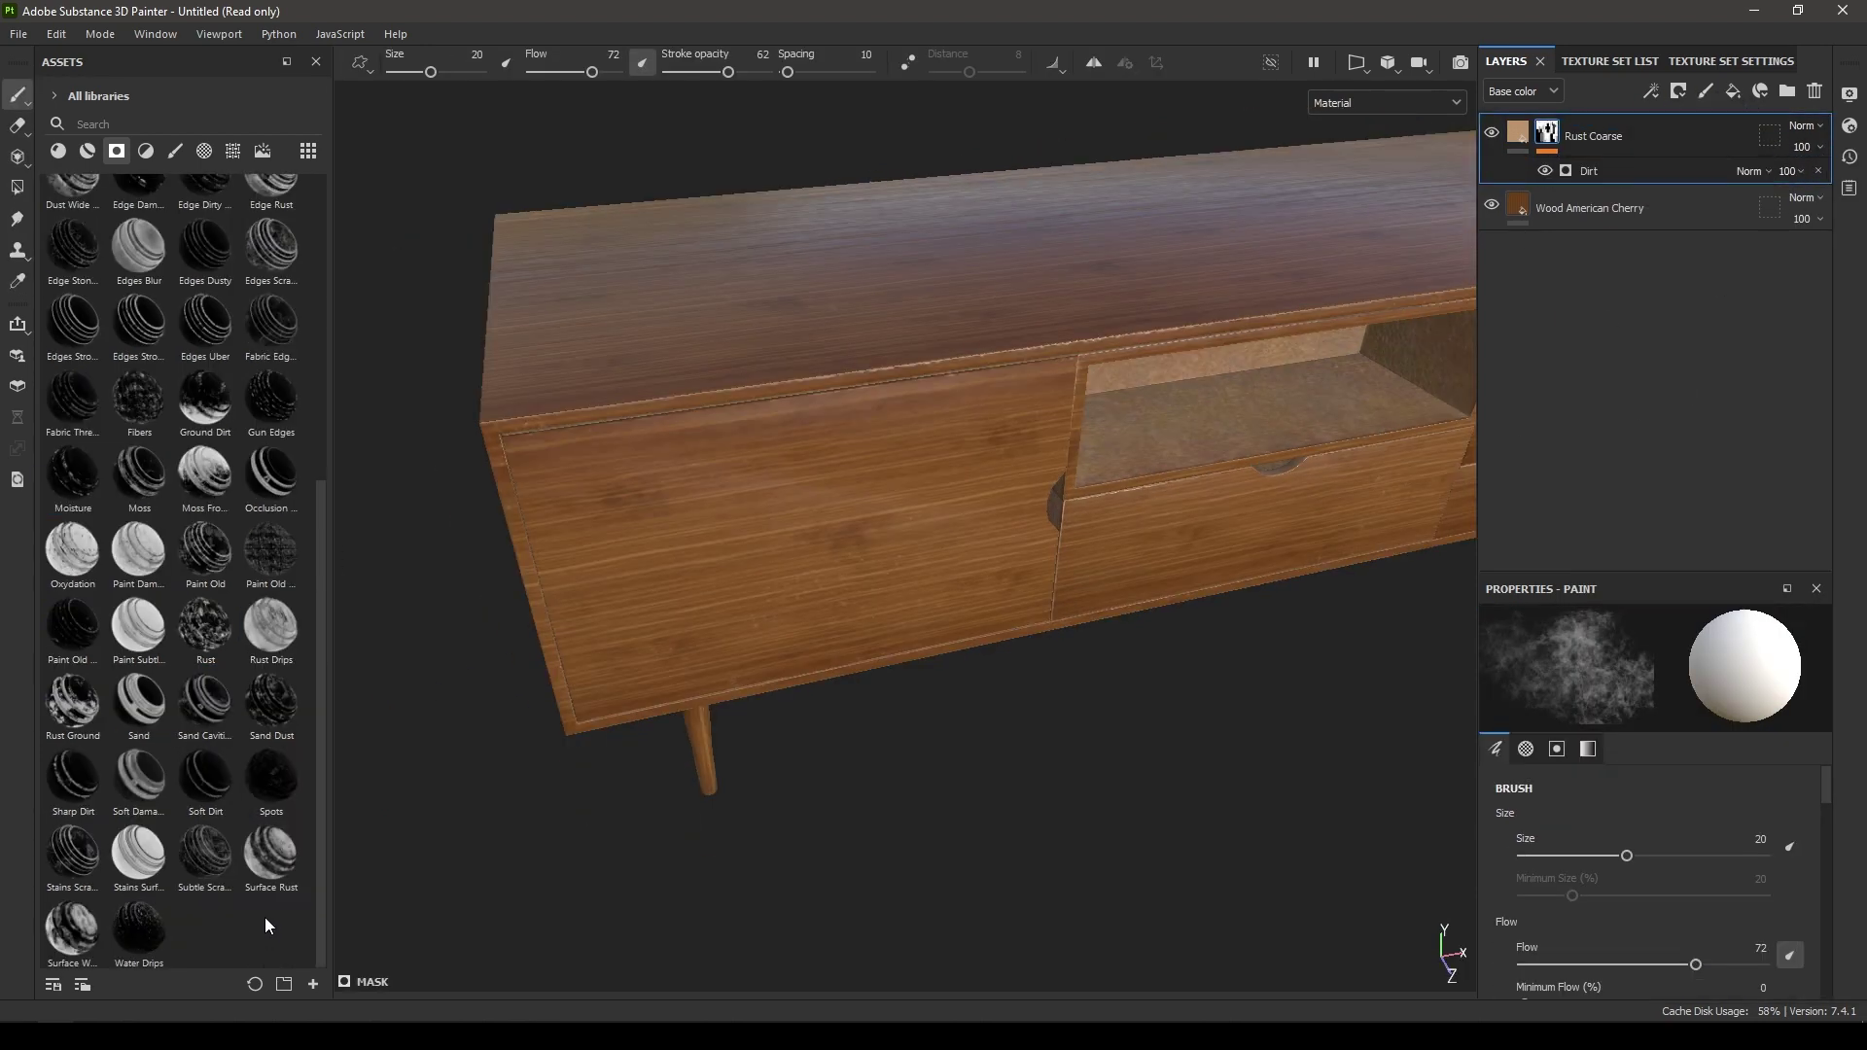
Step: Add the Surface Rust smart mask to the Rust Coarse layer's mask, above the Dirt generator
mouse_move(271, 864)
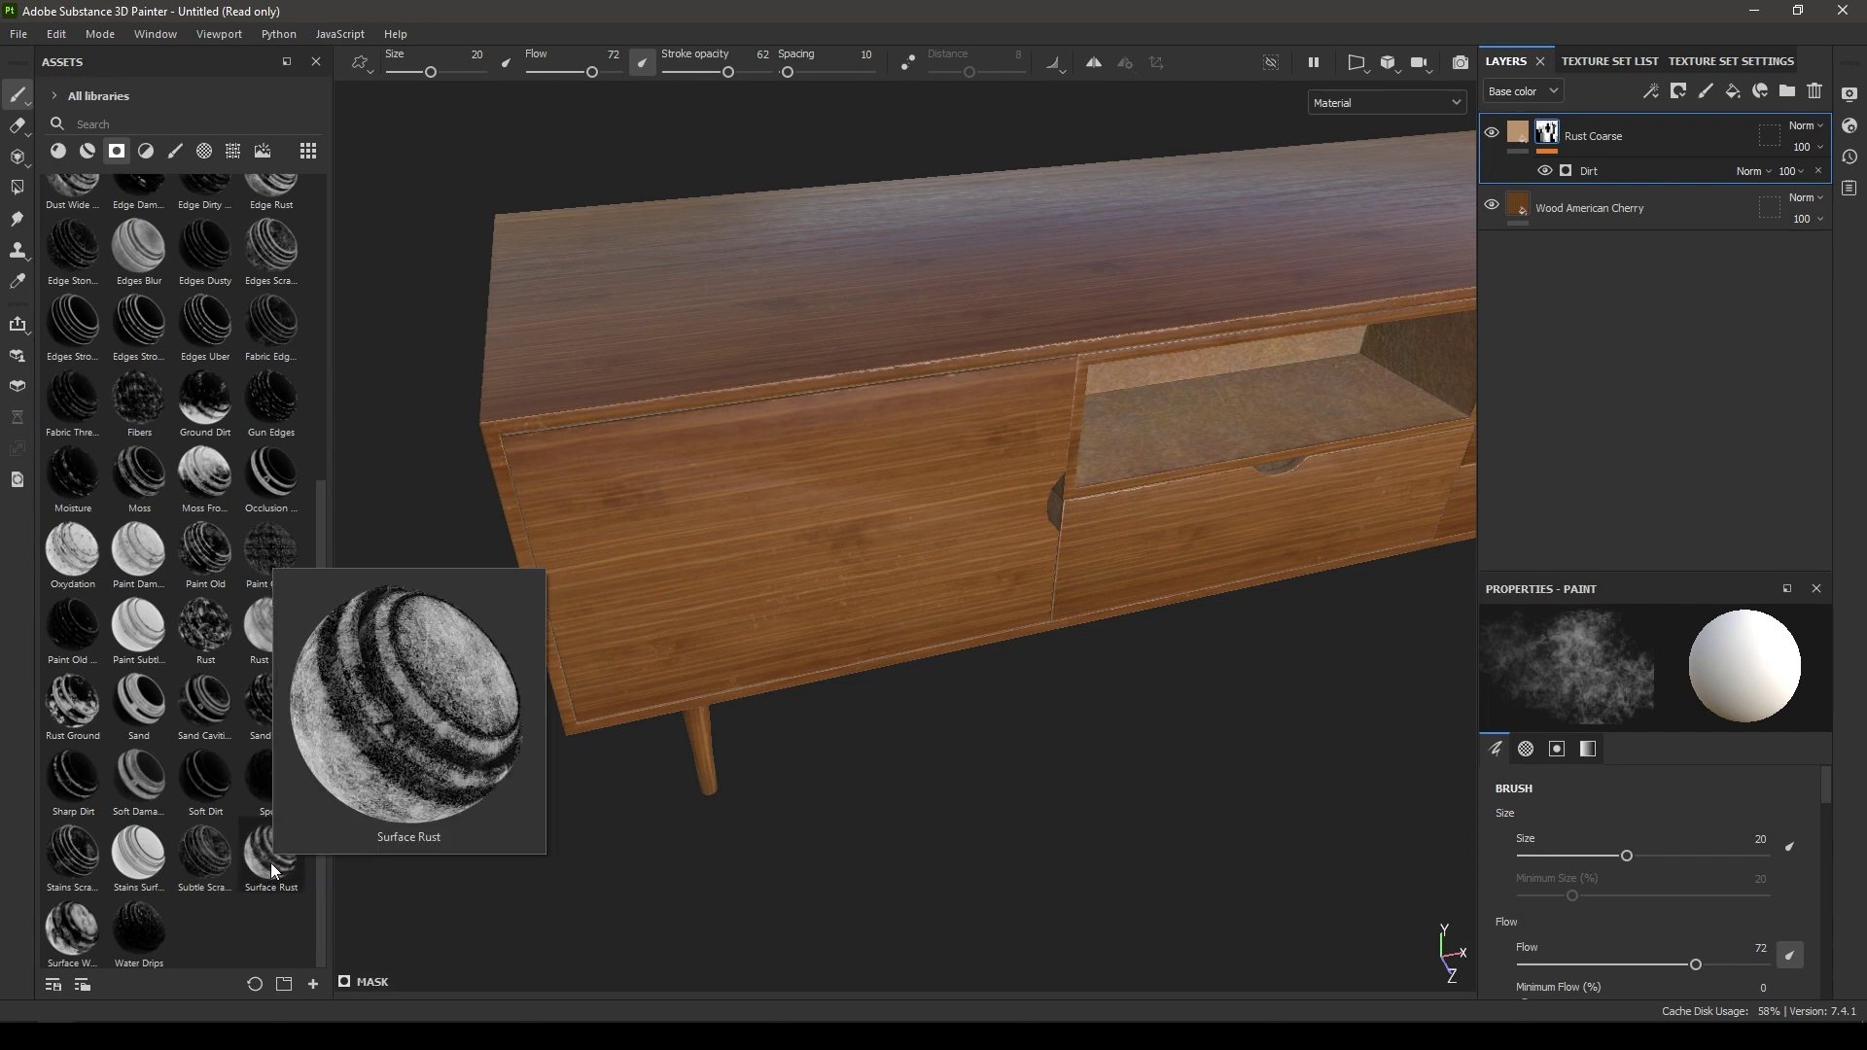
left_click_drag(271, 862, 1606, 173)
scroll(1235, 500, "up", 3)
scroll(1235, 503, "down", 2)
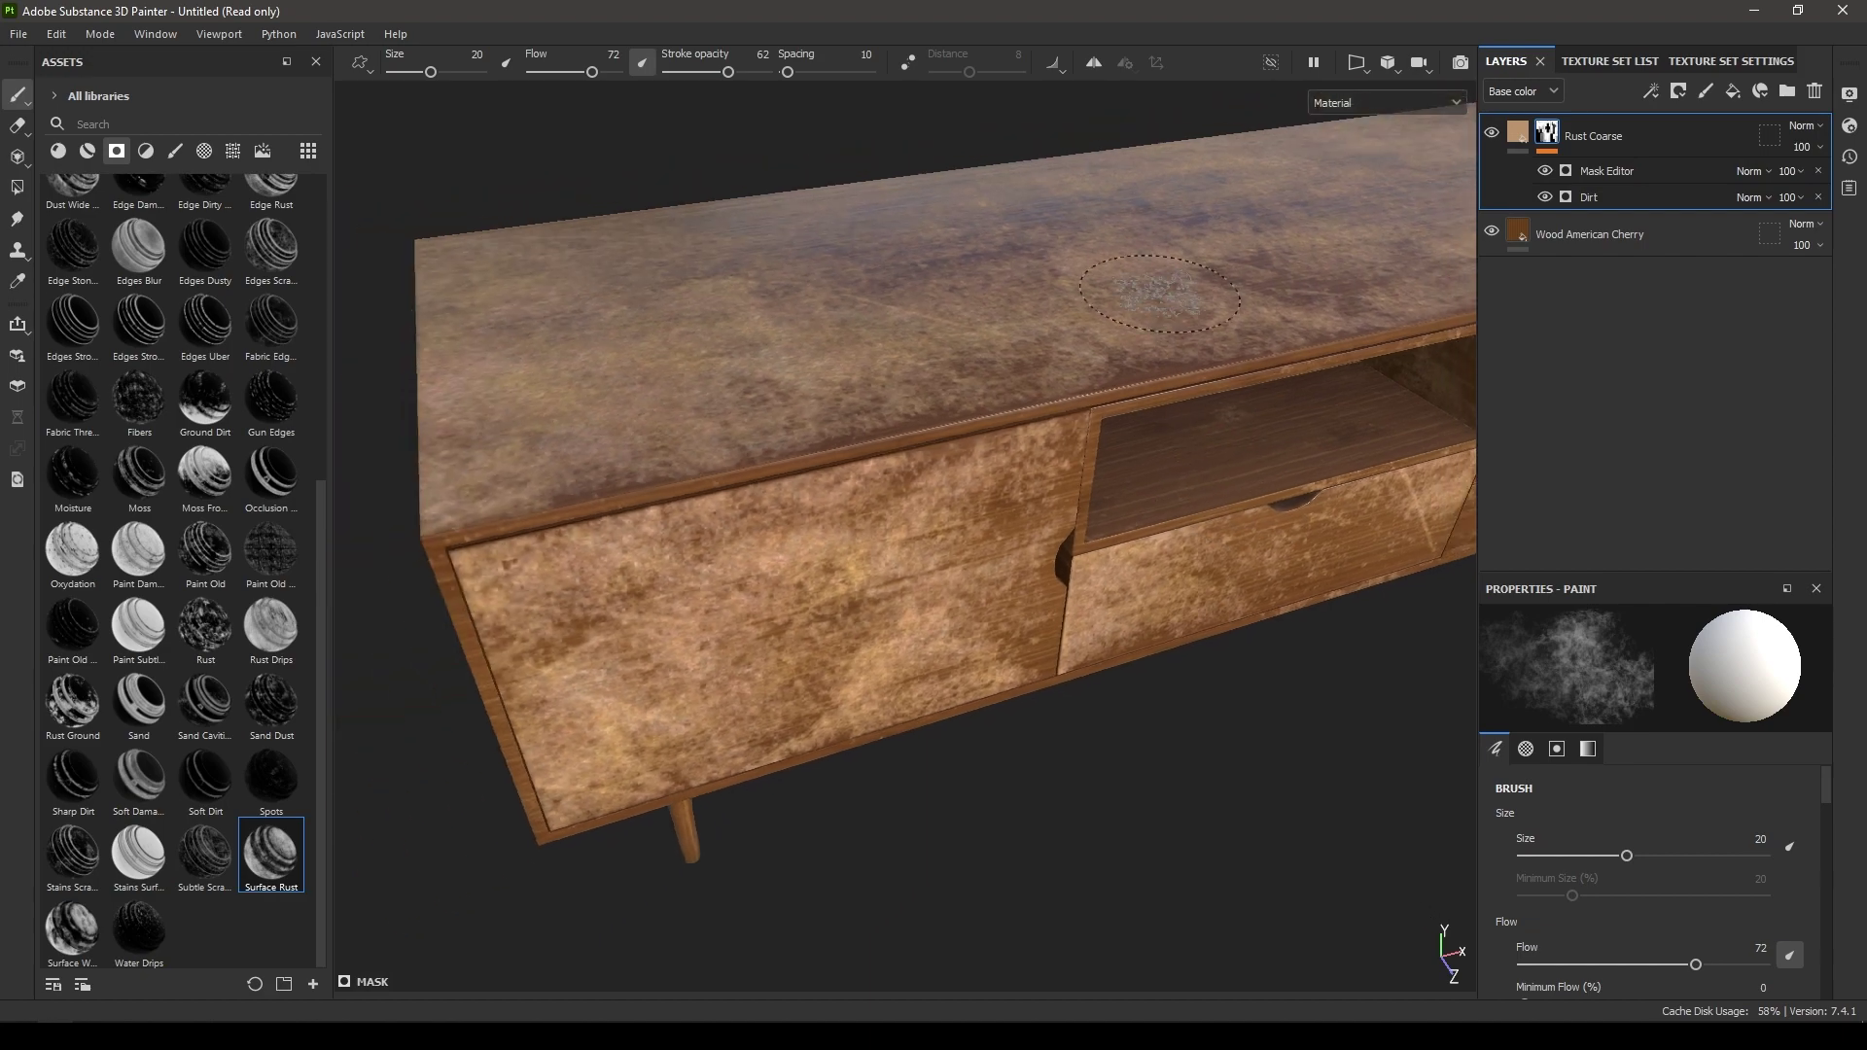
left_click_drag(1099, 325, 1182, 275, "alt")
scroll(1128, 292, "down", 2)
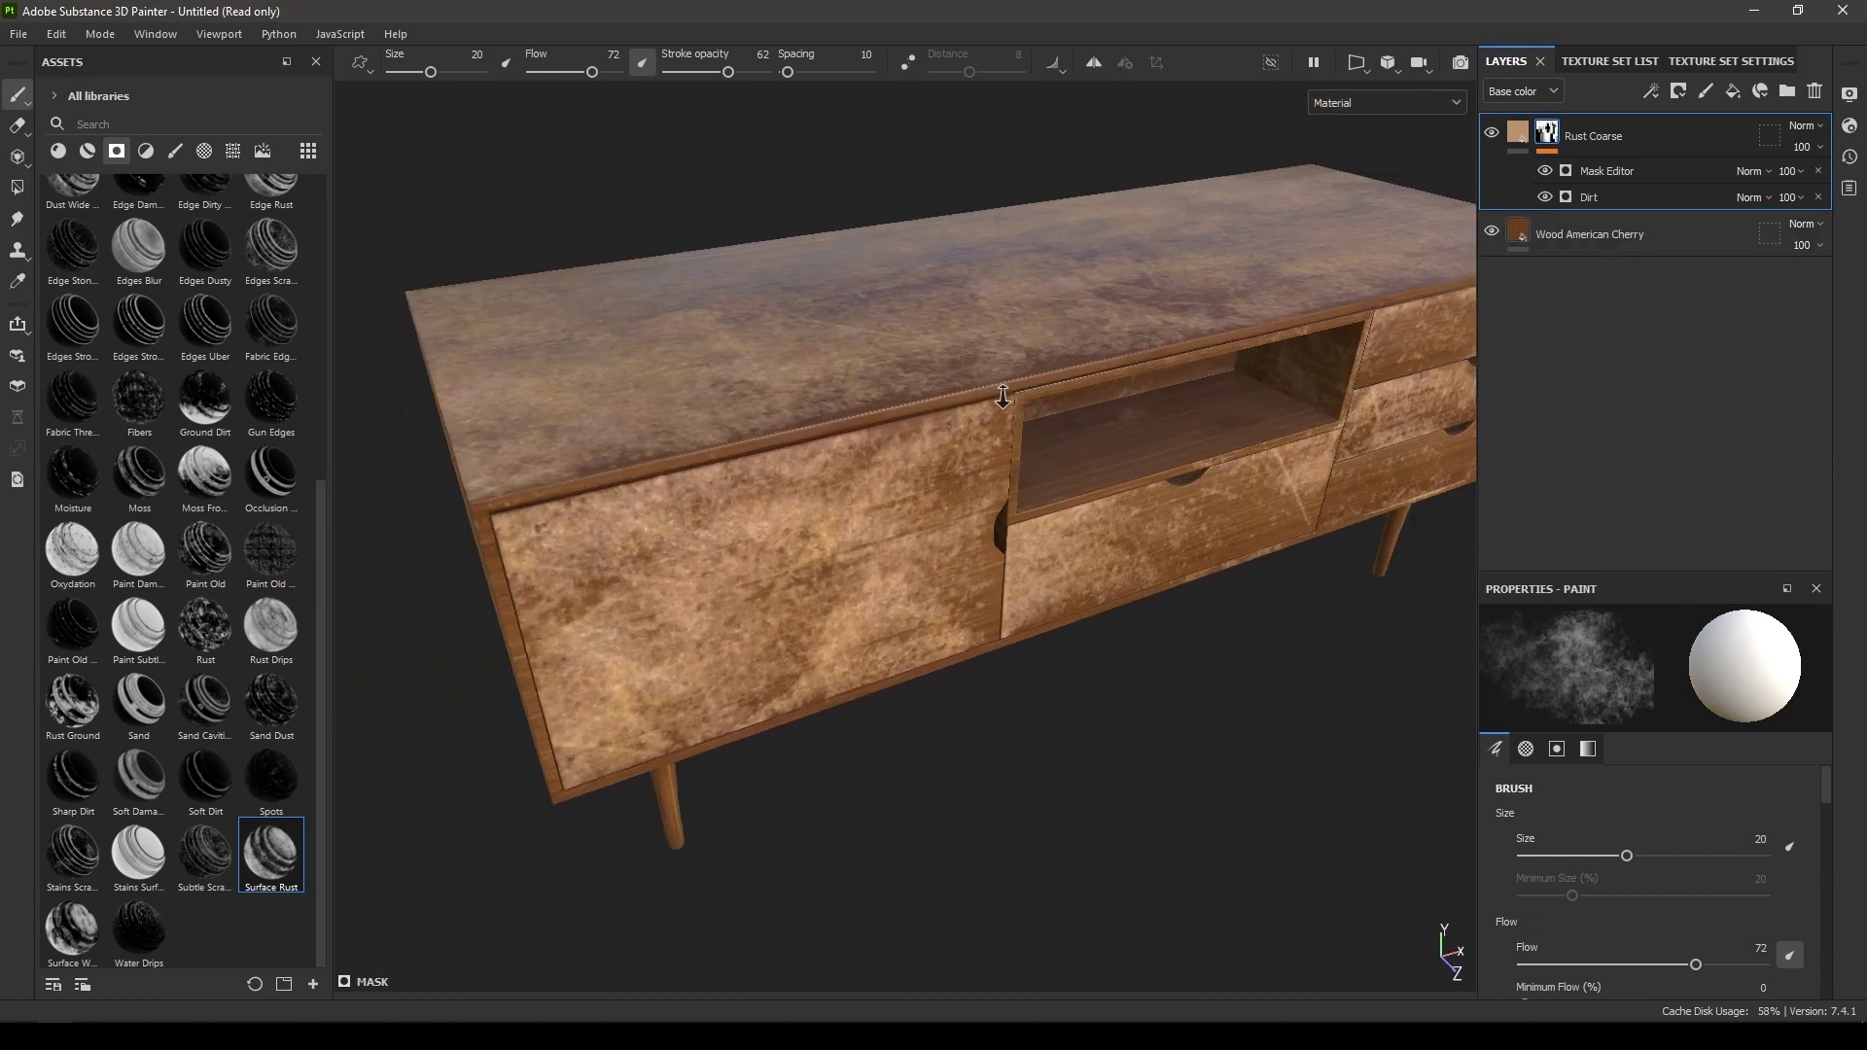
scroll(1128, 428, "up", 2)
middle_click_drag(1255, 419, 1128, 458, "alt")
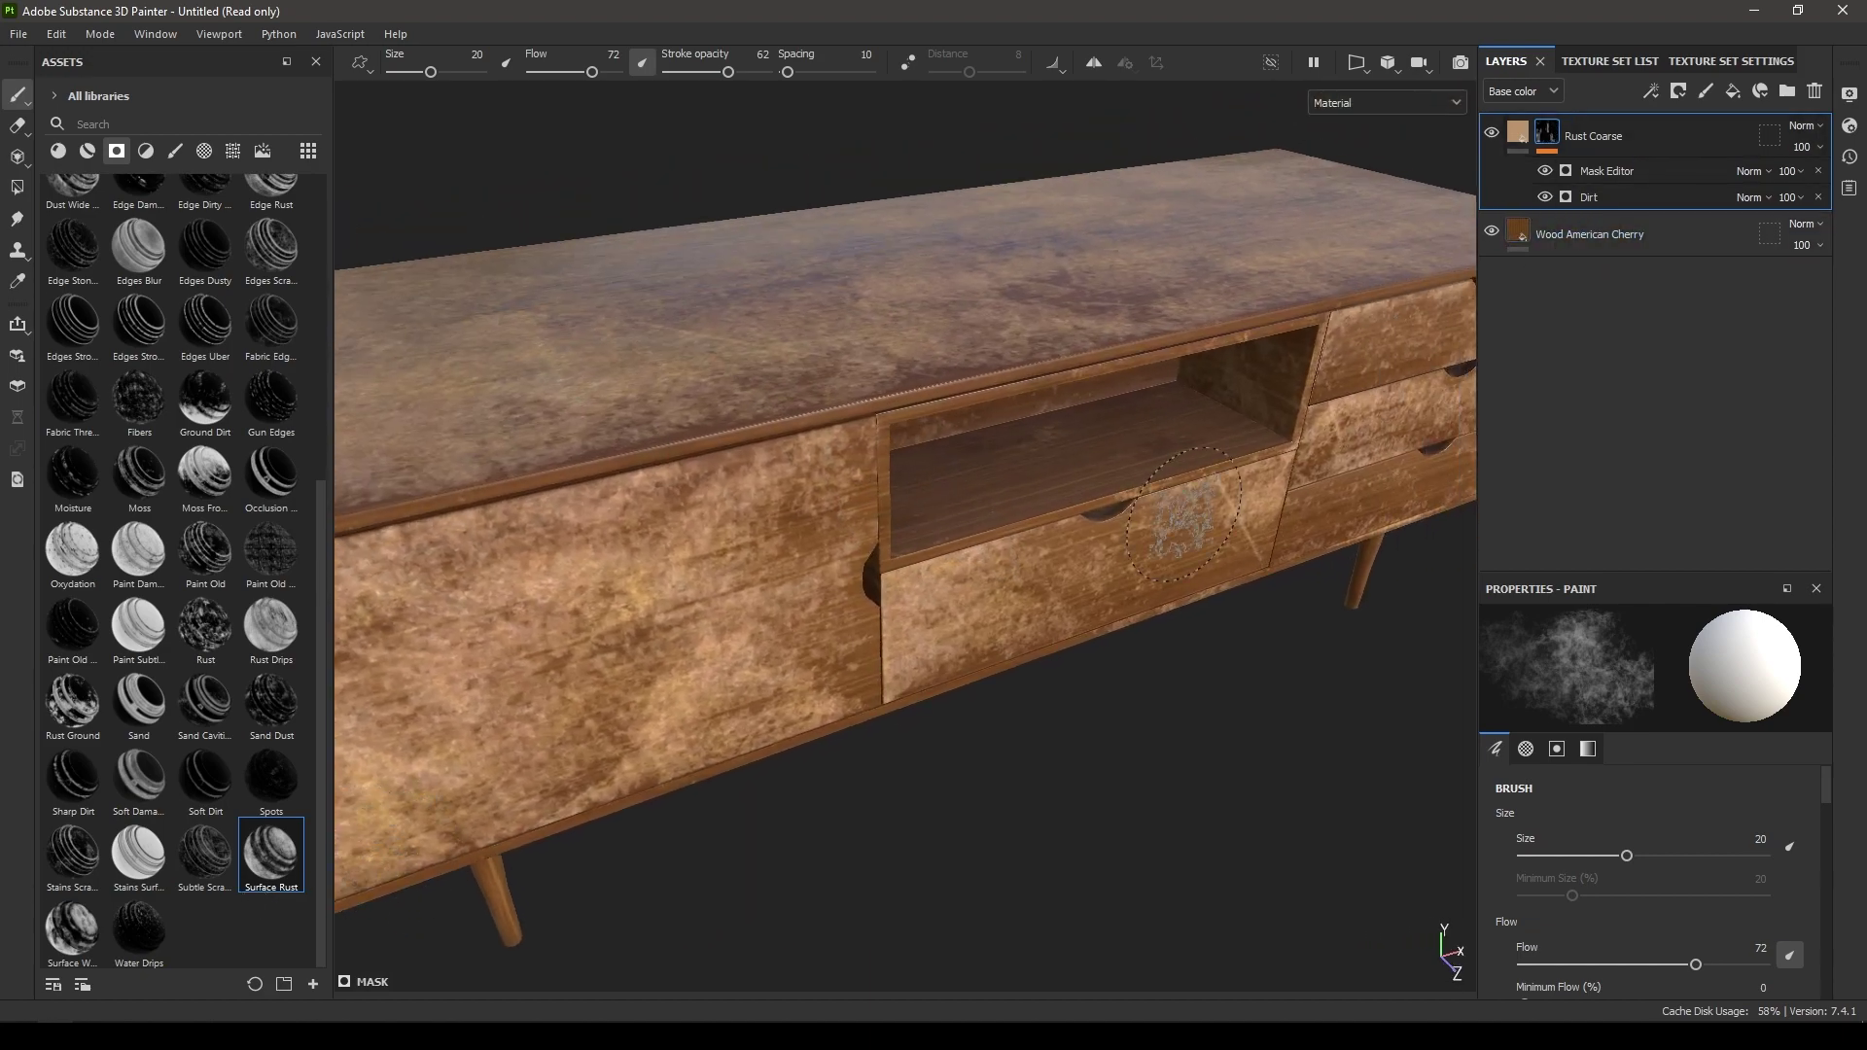
Step: Examine the open shelf up close, comparing the mask with the Mask Editor effect hidden and shown
scroll(1011, 428, "up", 6)
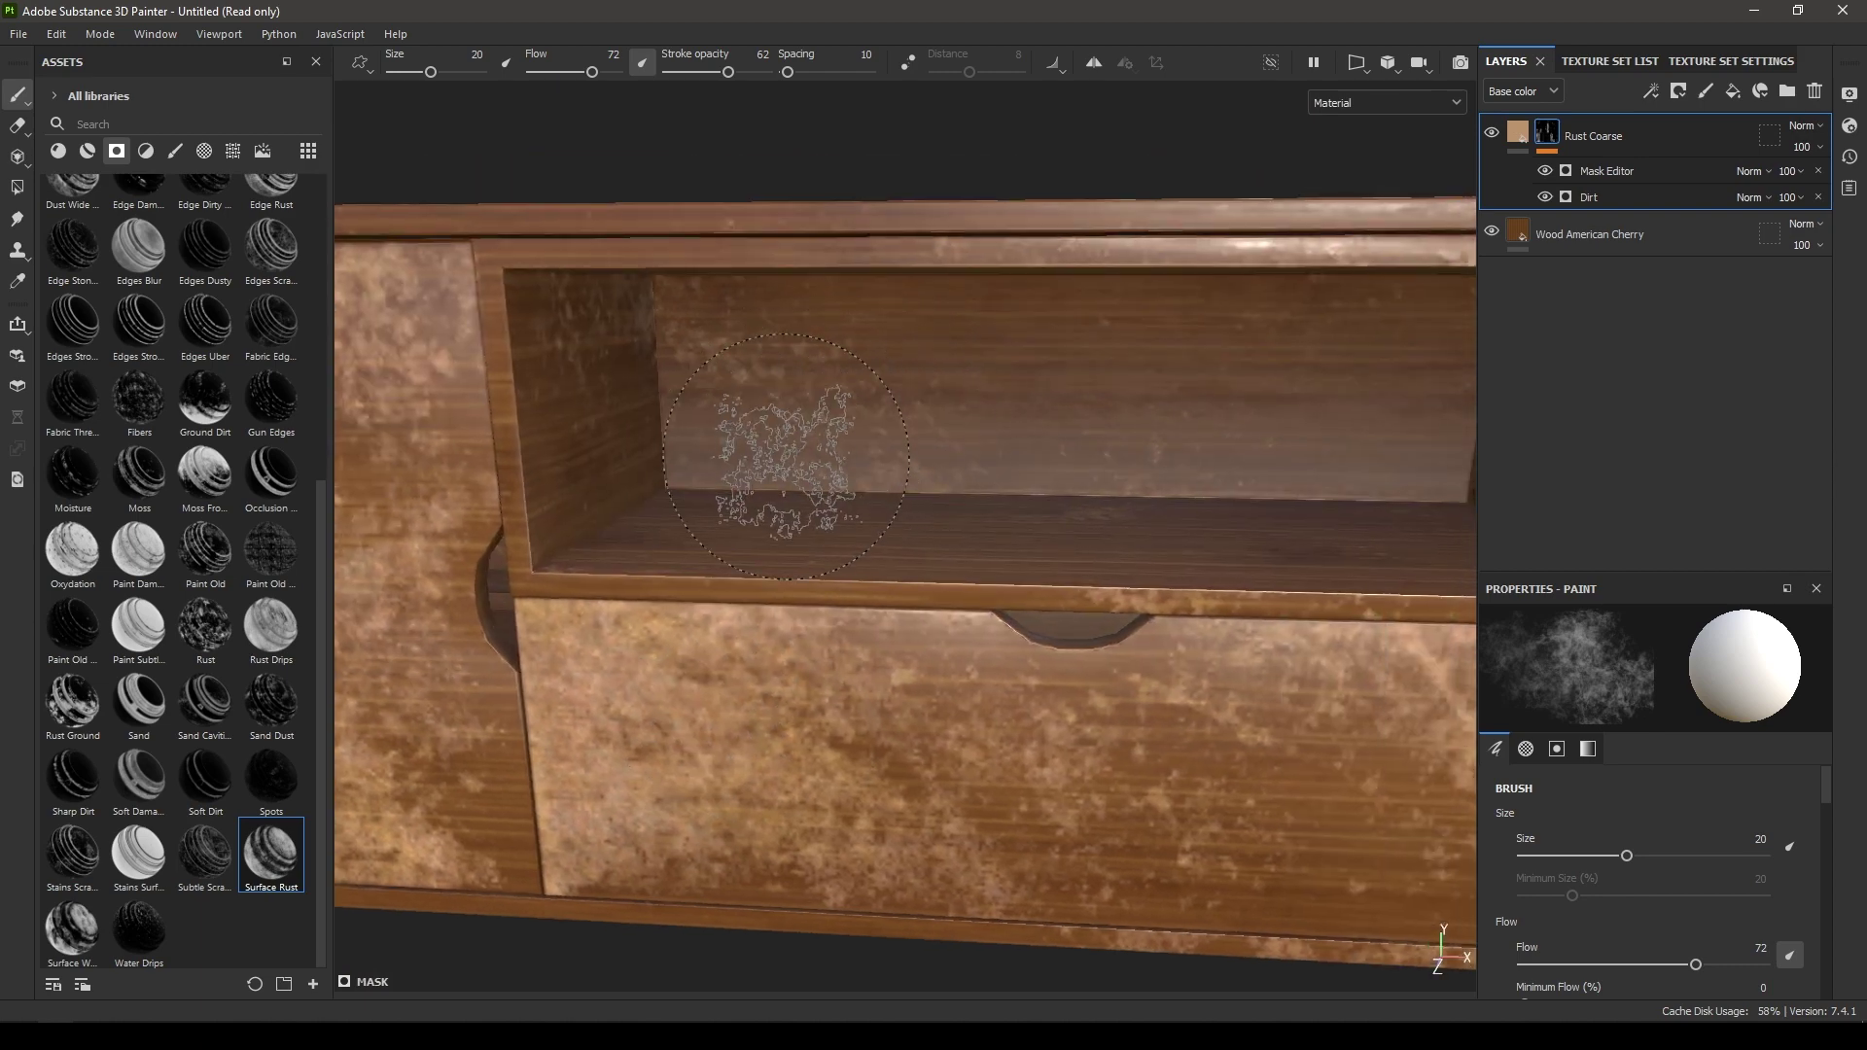
left_click_drag(832, 469, 762, 470, "alt")
left_click_drag(731, 379, 1001, 333, "alt")
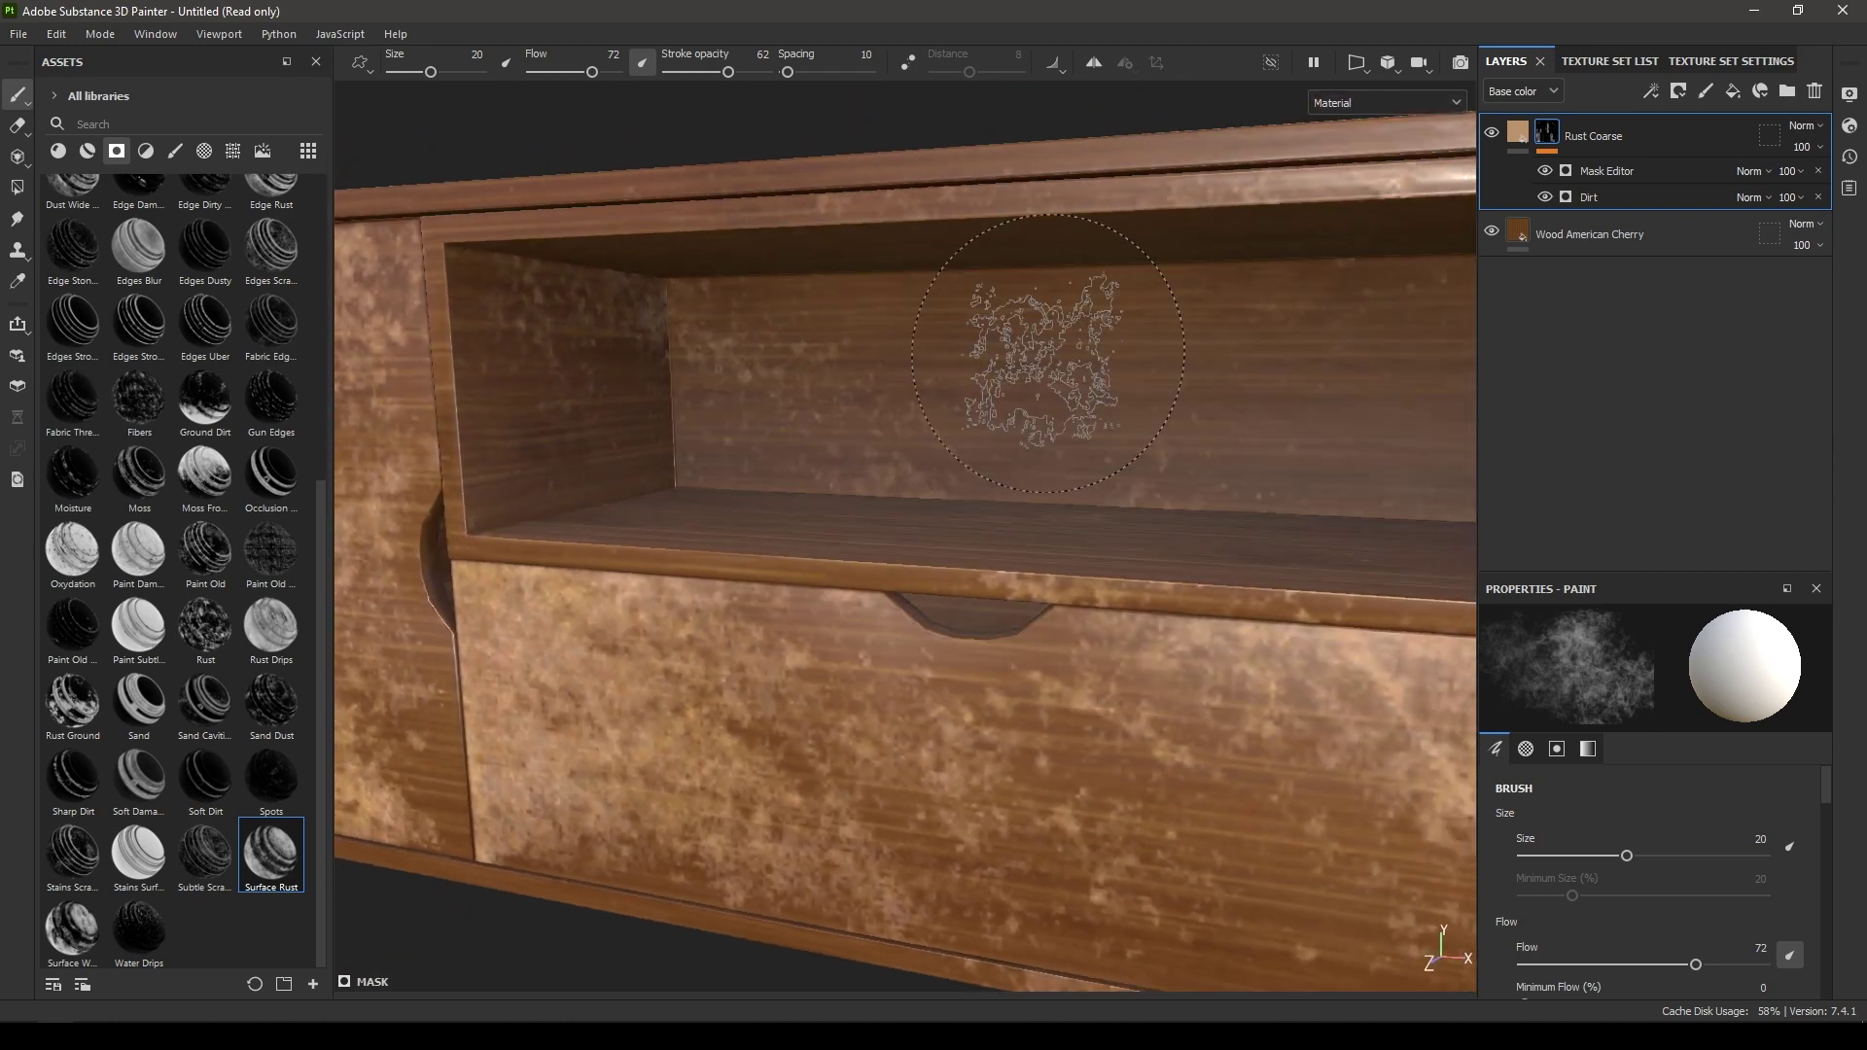
left_click(1545, 172)
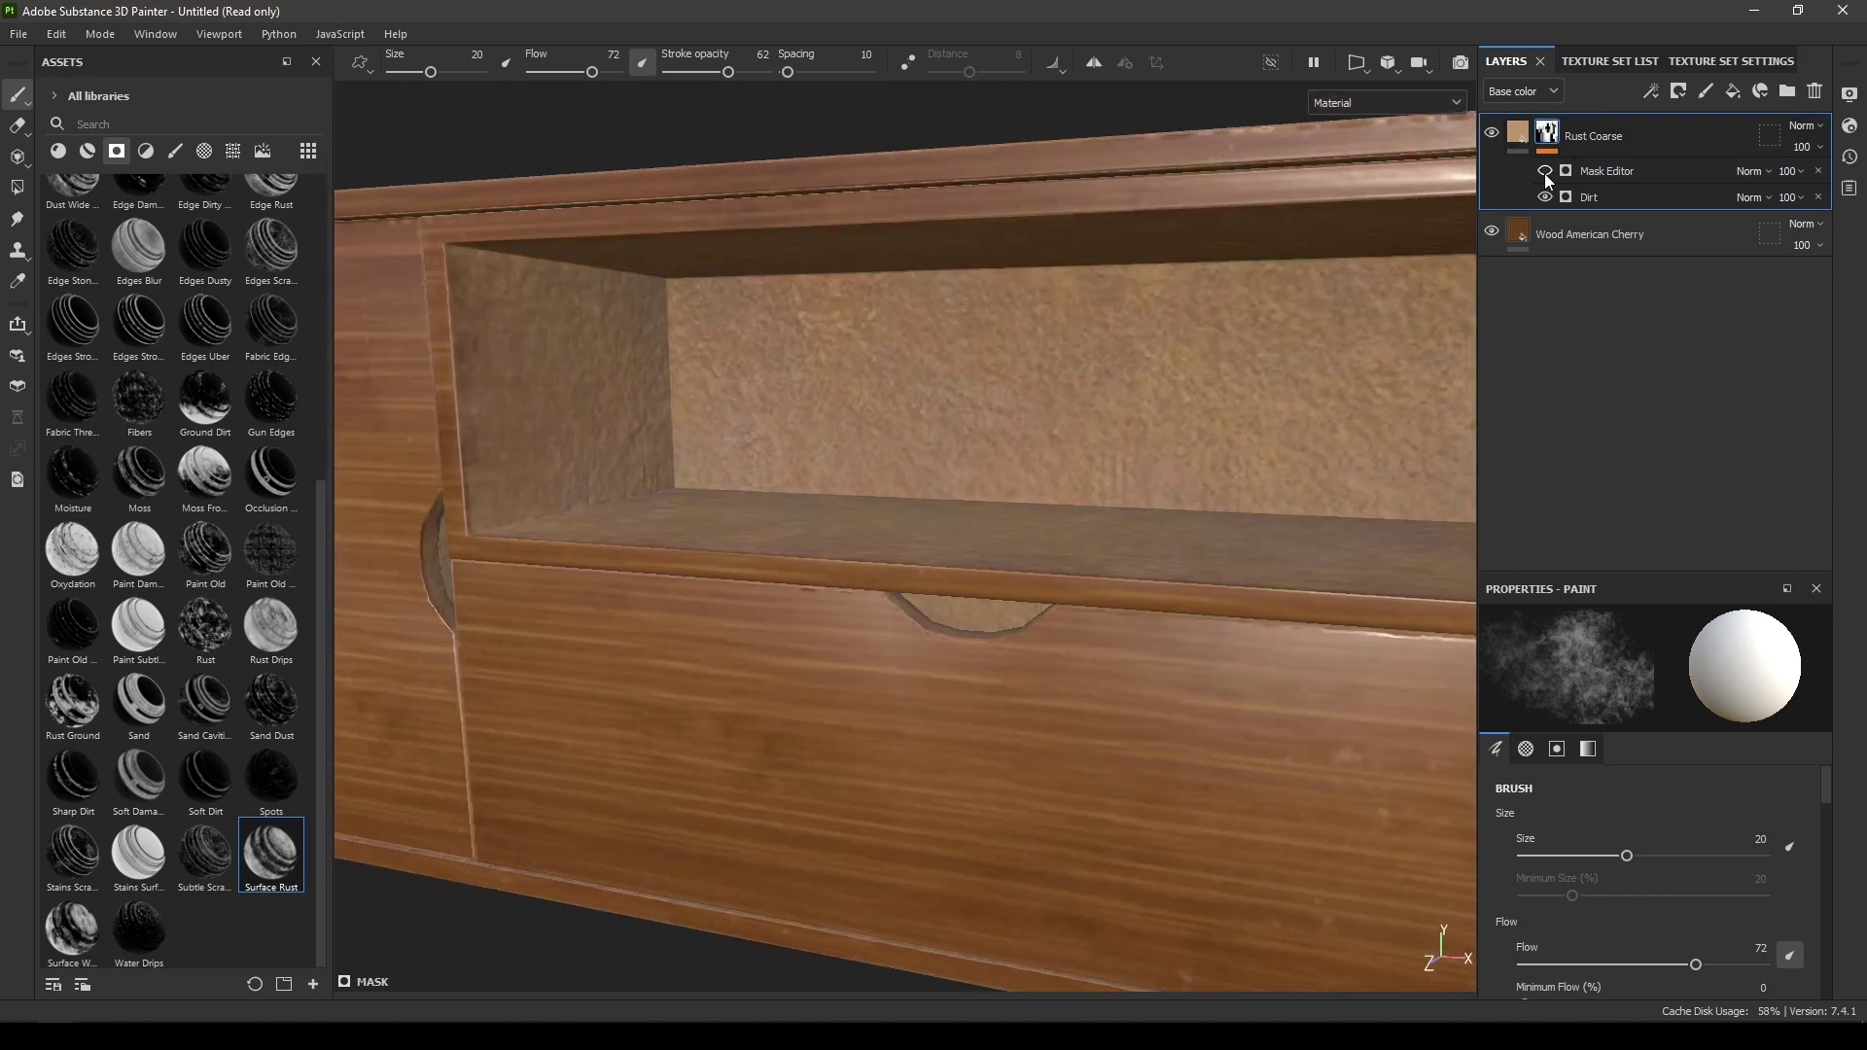
left_click_drag(765, 430, 848, 367, "alt")
left_click(1545, 172)
left_click_drag(784, 445, 671, 482, "alt")
scroll(861, 449, "down", 3)
scroll(914, 537, "up", 3)
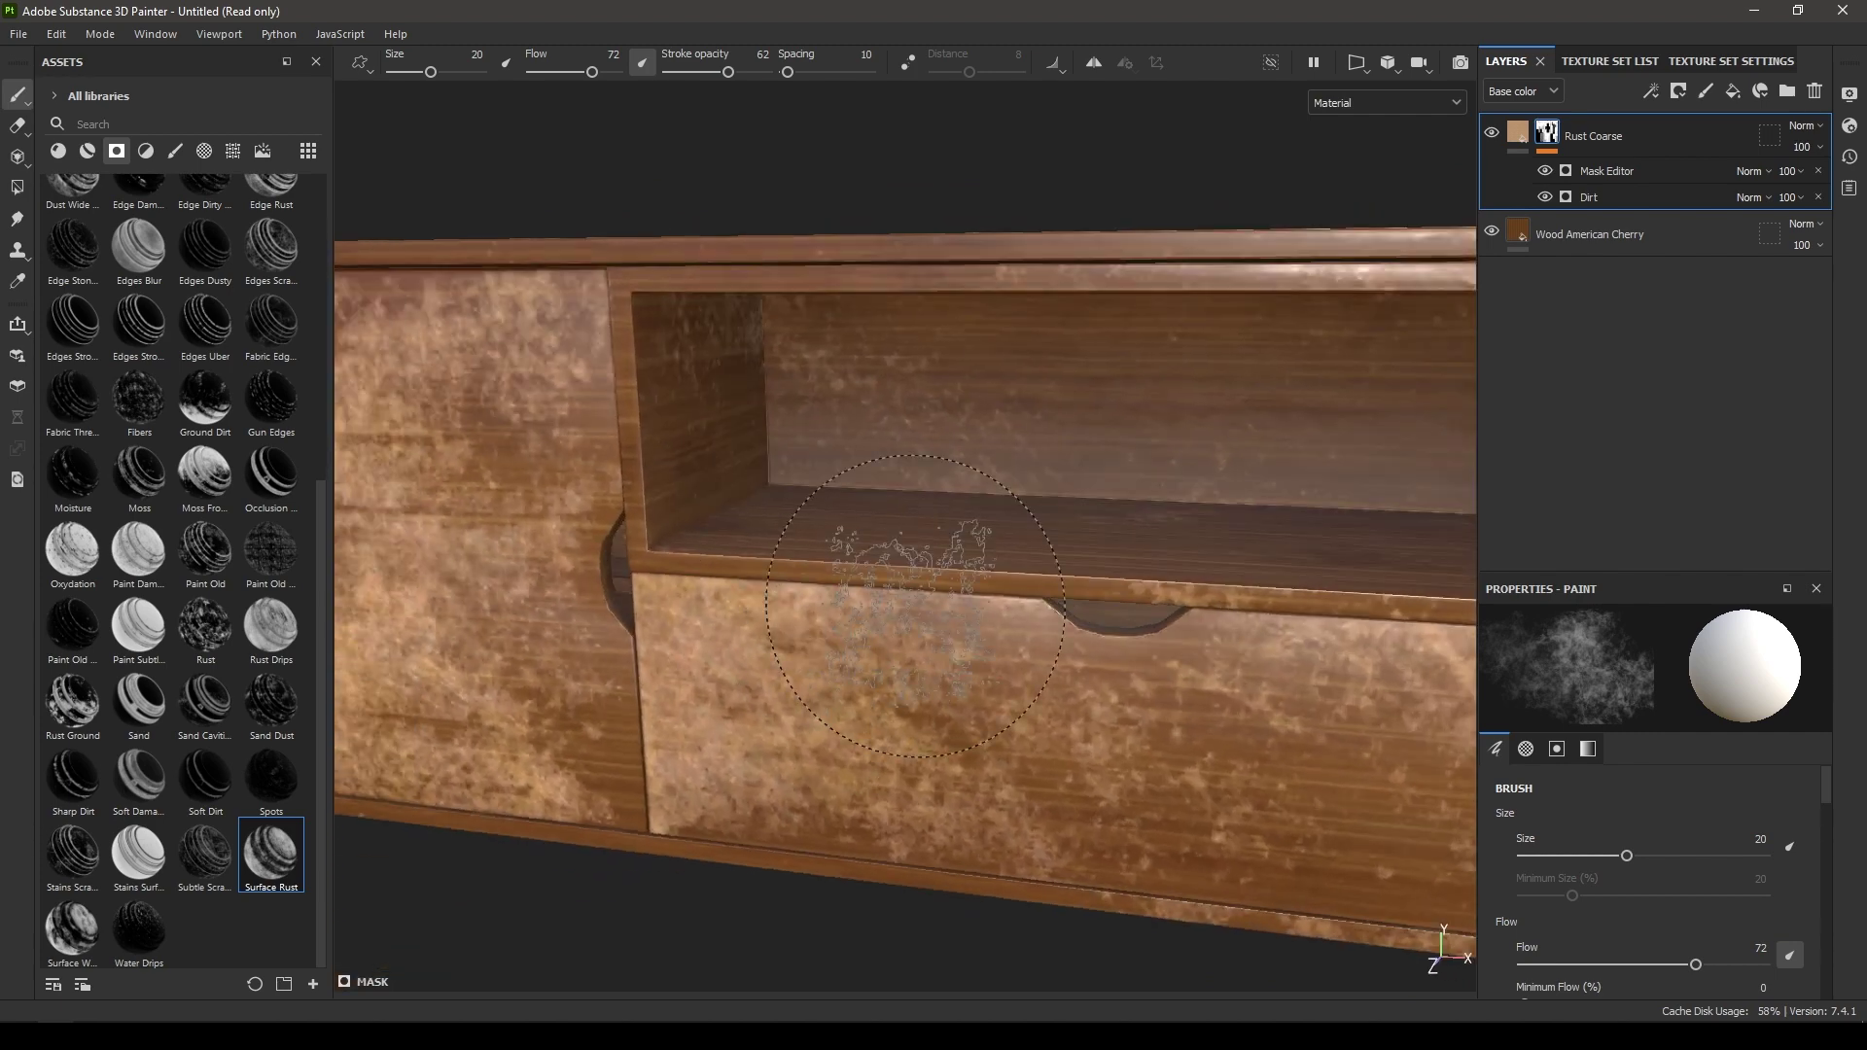
Step: Set the Mask Editor effect's blending mode to Linear dodge (Add) on the Rust Coarse mask
left_click(1650, 176)
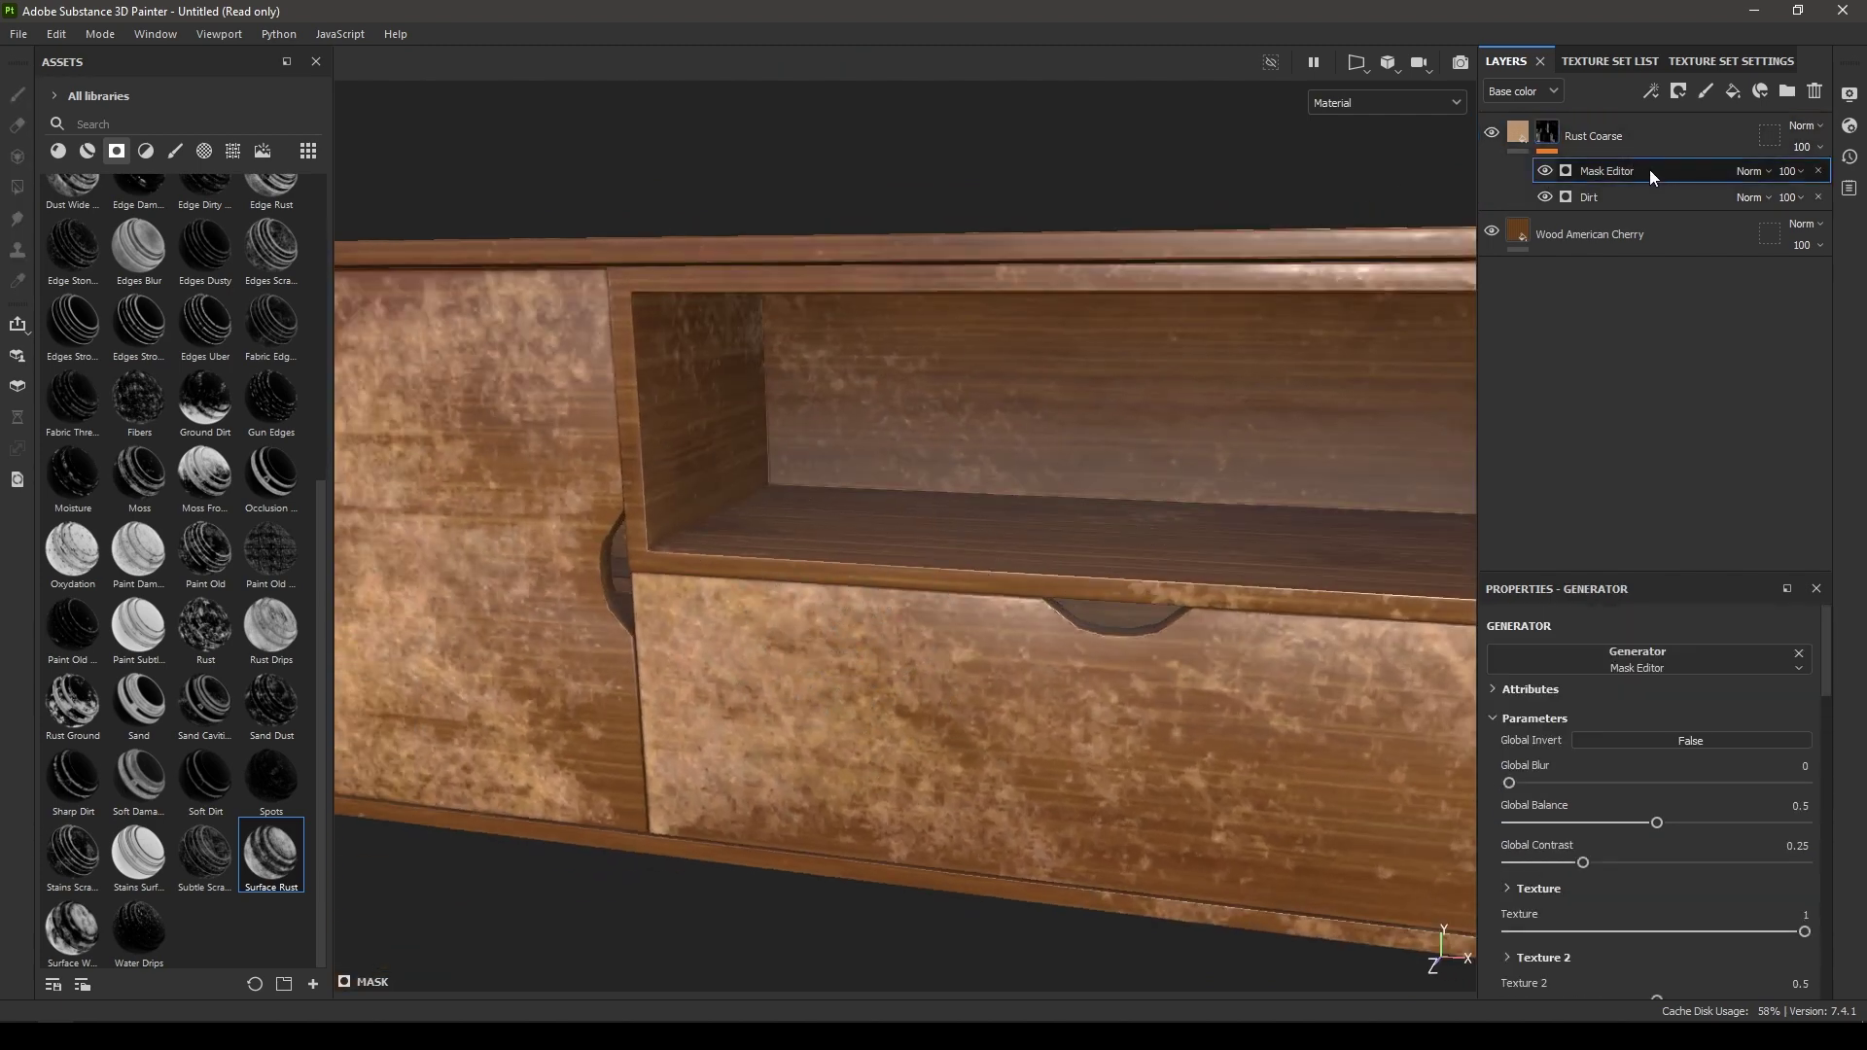
left_click(1748, 171)
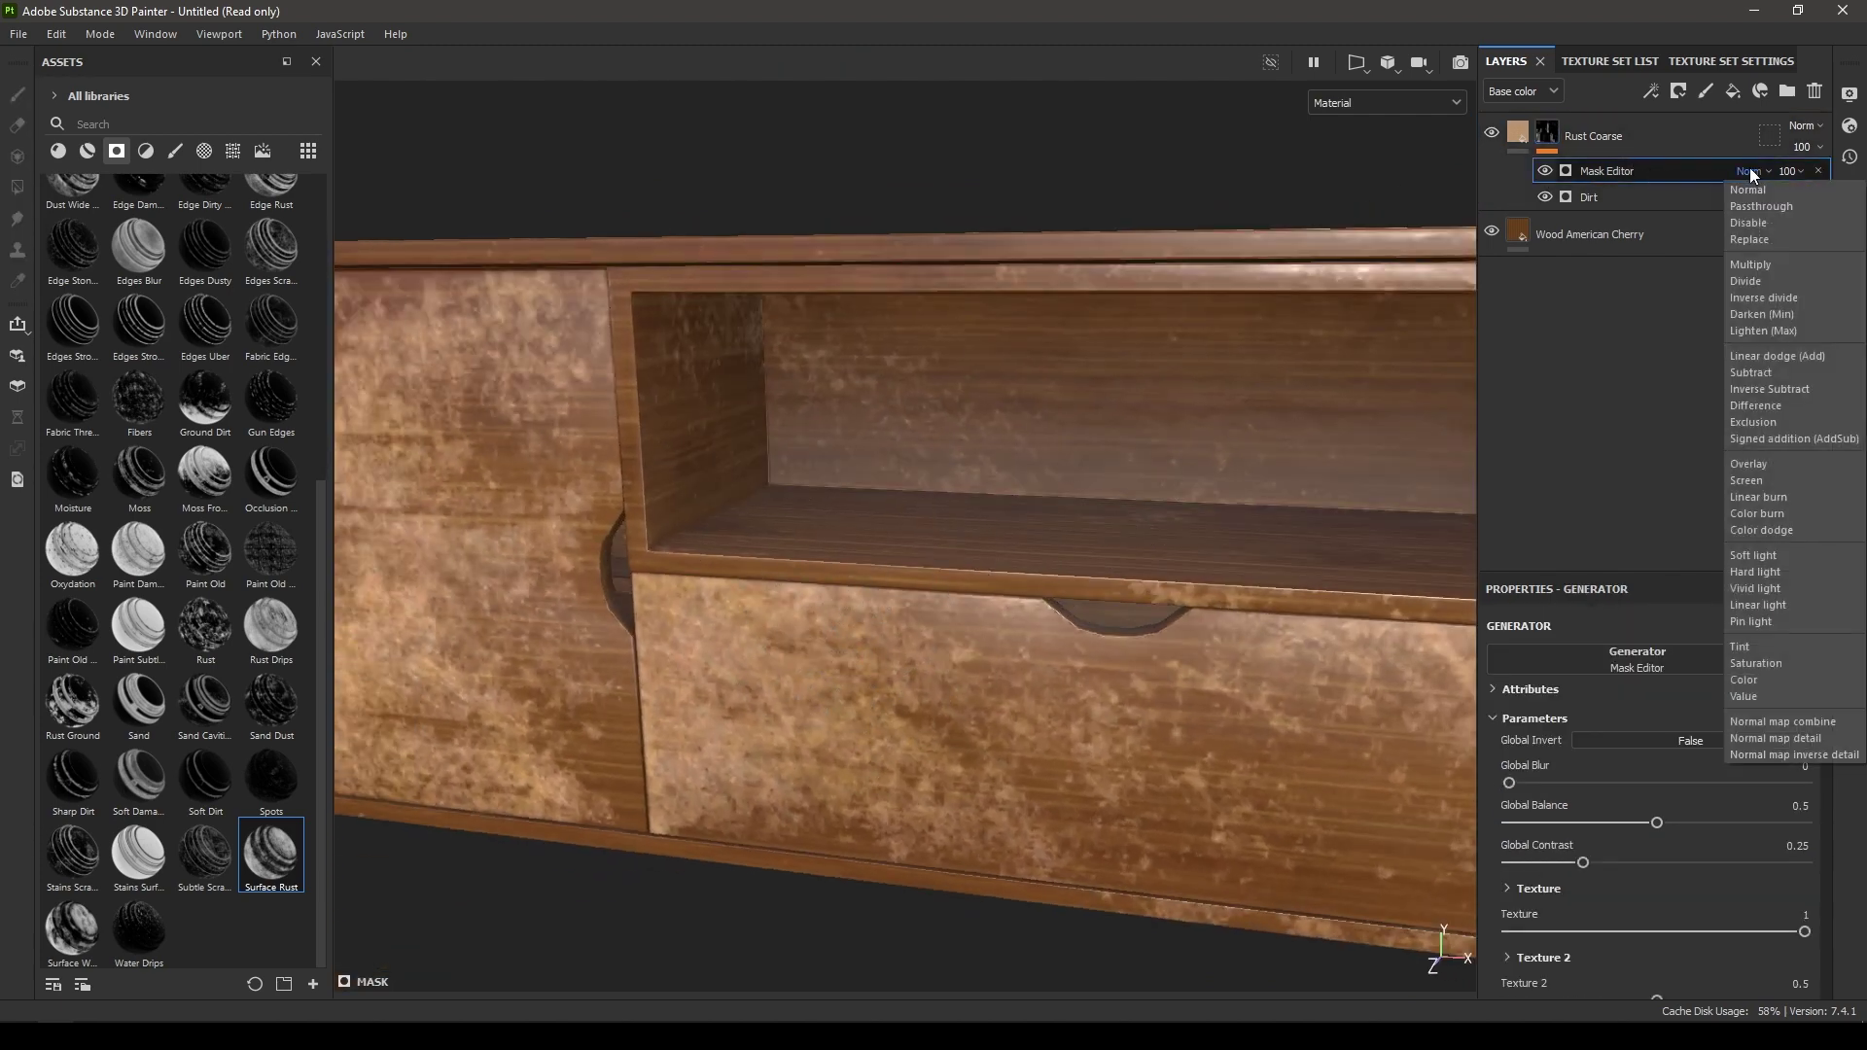
left_click(1809, 355)
mouse_move(982, 457)
left_mouse_down("alt")
mouse_move(904, 462)
mouse_move(873, 385)
mouse_move(924, 501)
mouse_move(1472, 227)
left_mouse_up("alt")
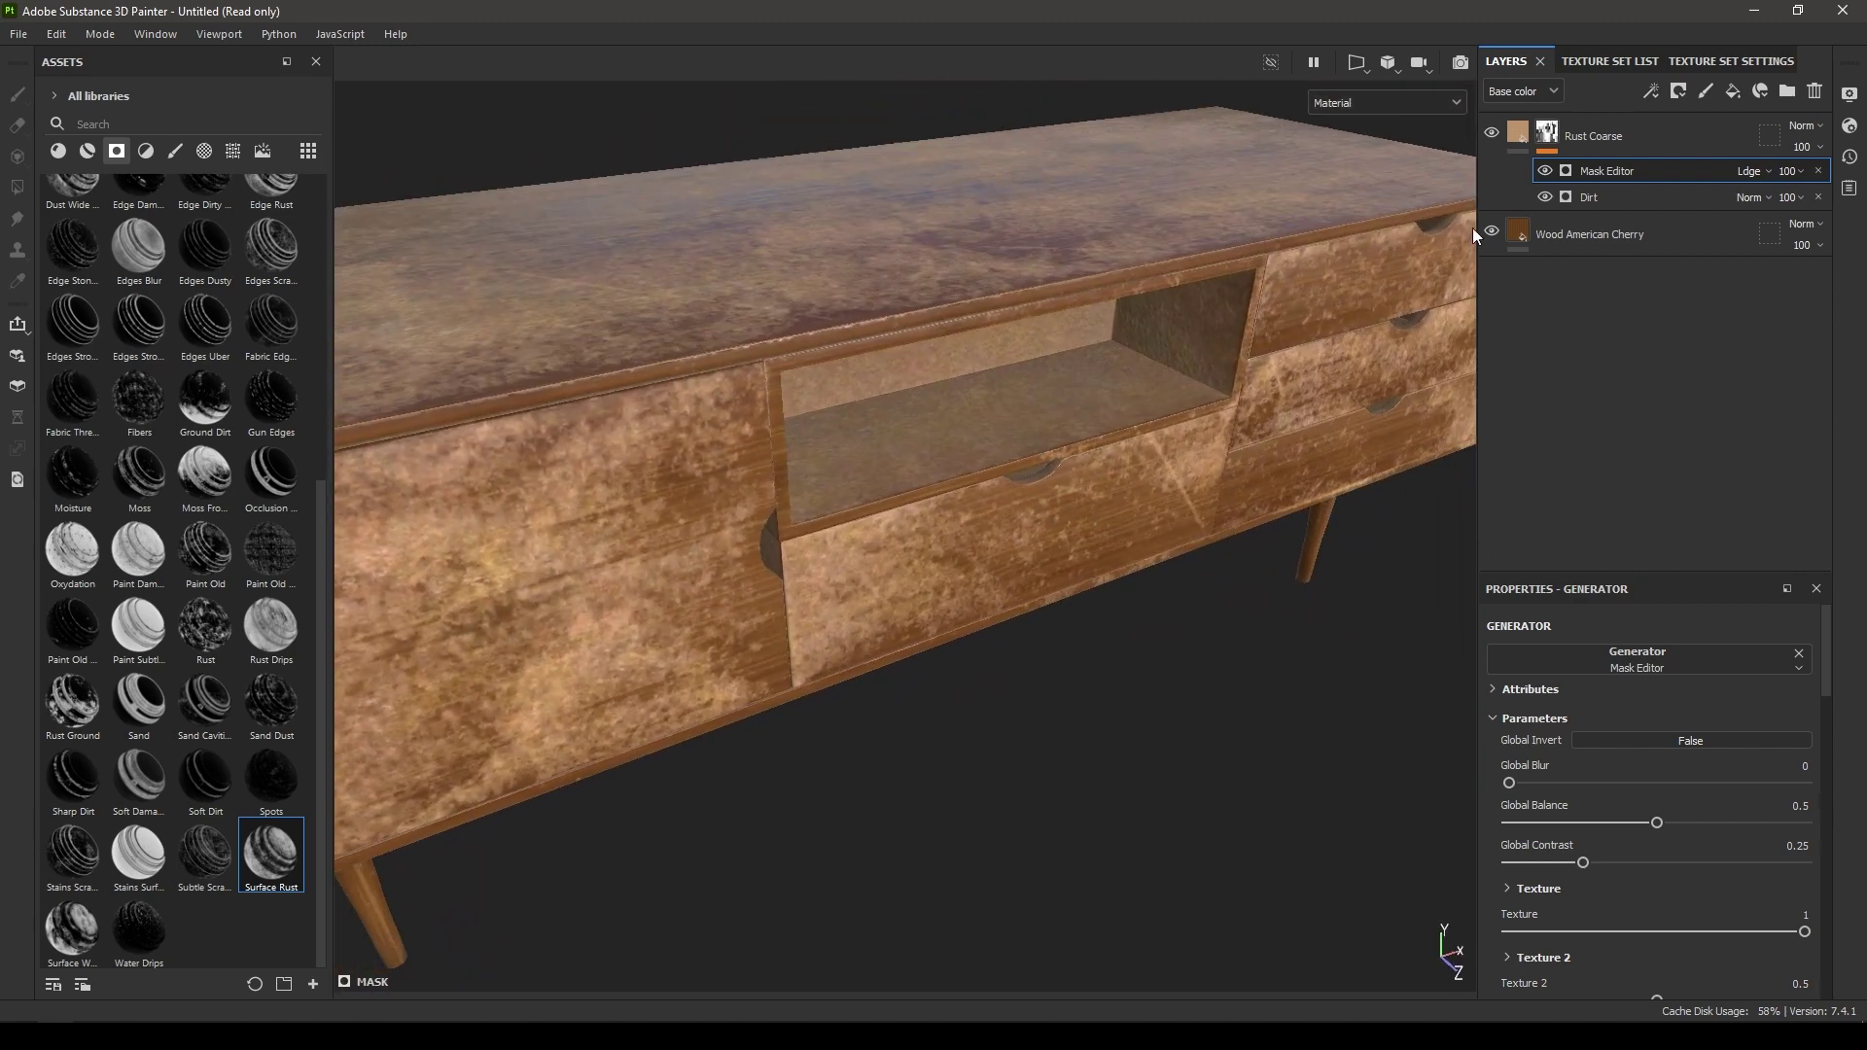
Step: Set the Rust Coarse layer's Rust Color to dark brown, hex 39332B
left_click(1515, 134)
scroll(1653, 741, "down", 3)
left_click(1642, 868)
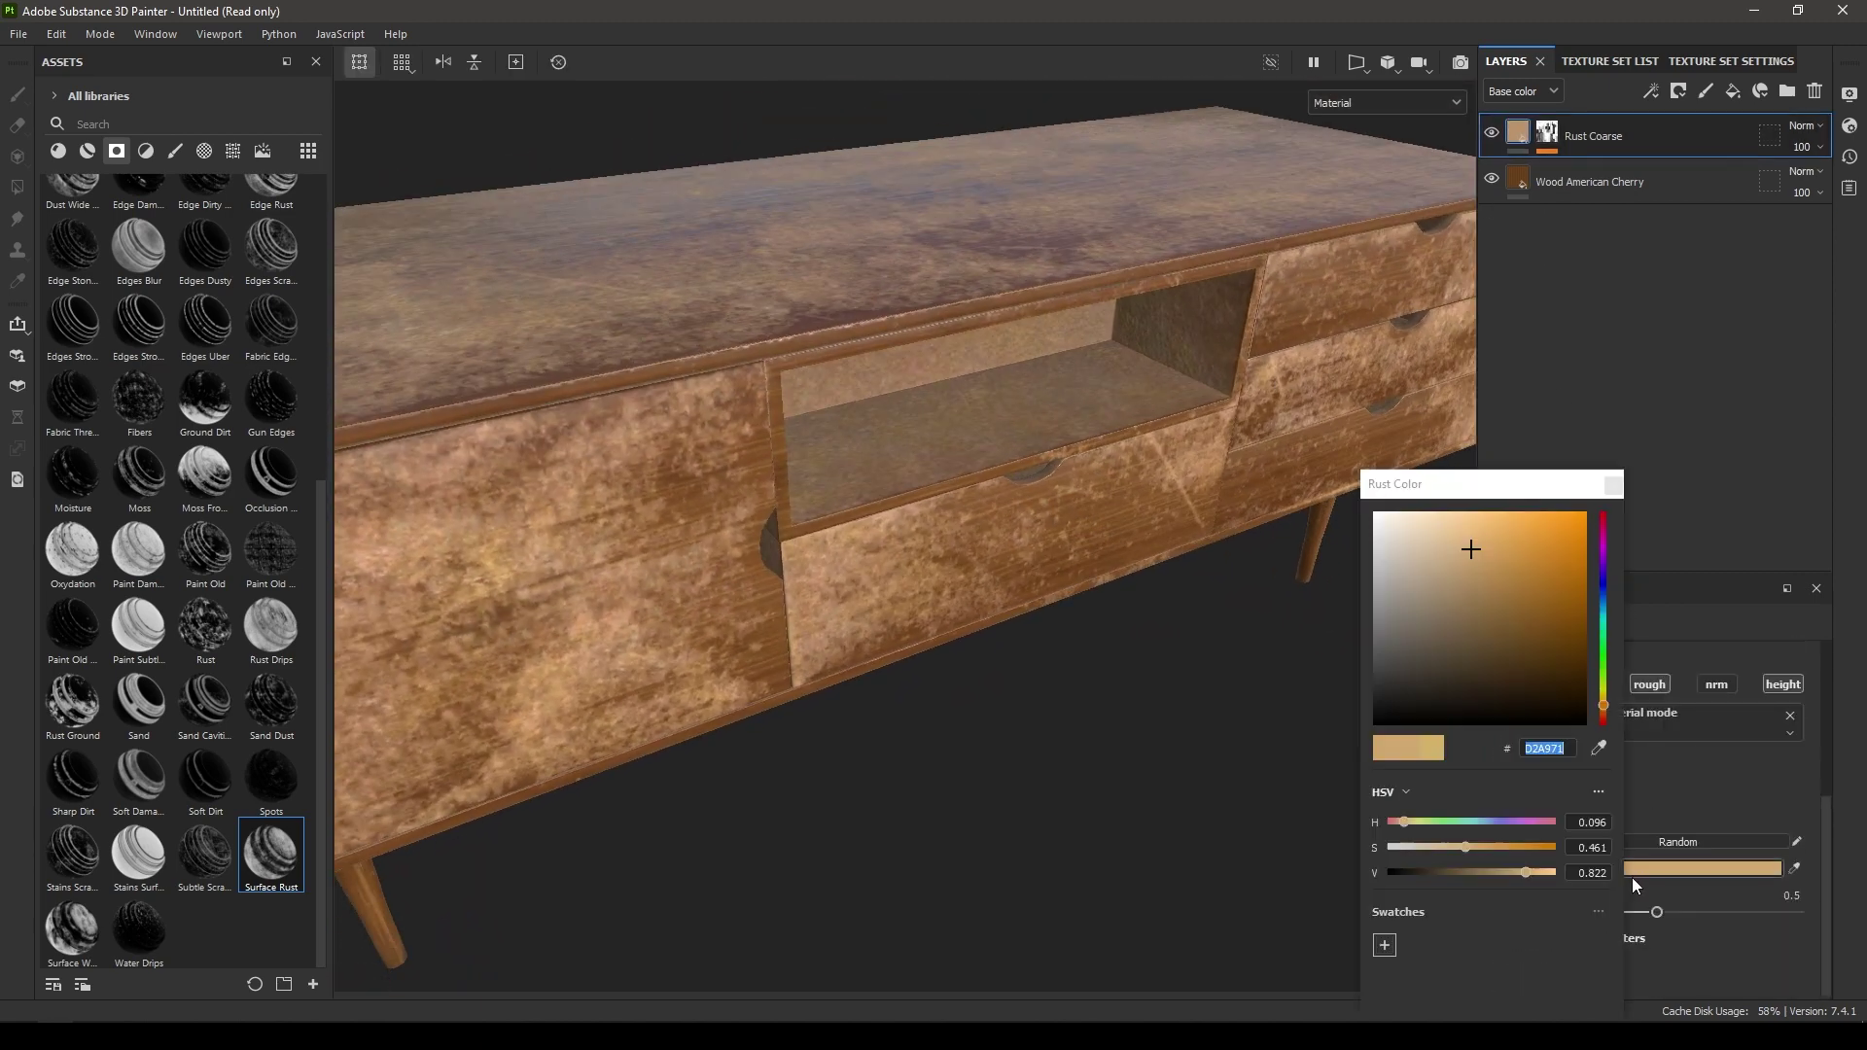
left_click_drag(1473, 595, 1426, 677)
left_click(1647, 500)
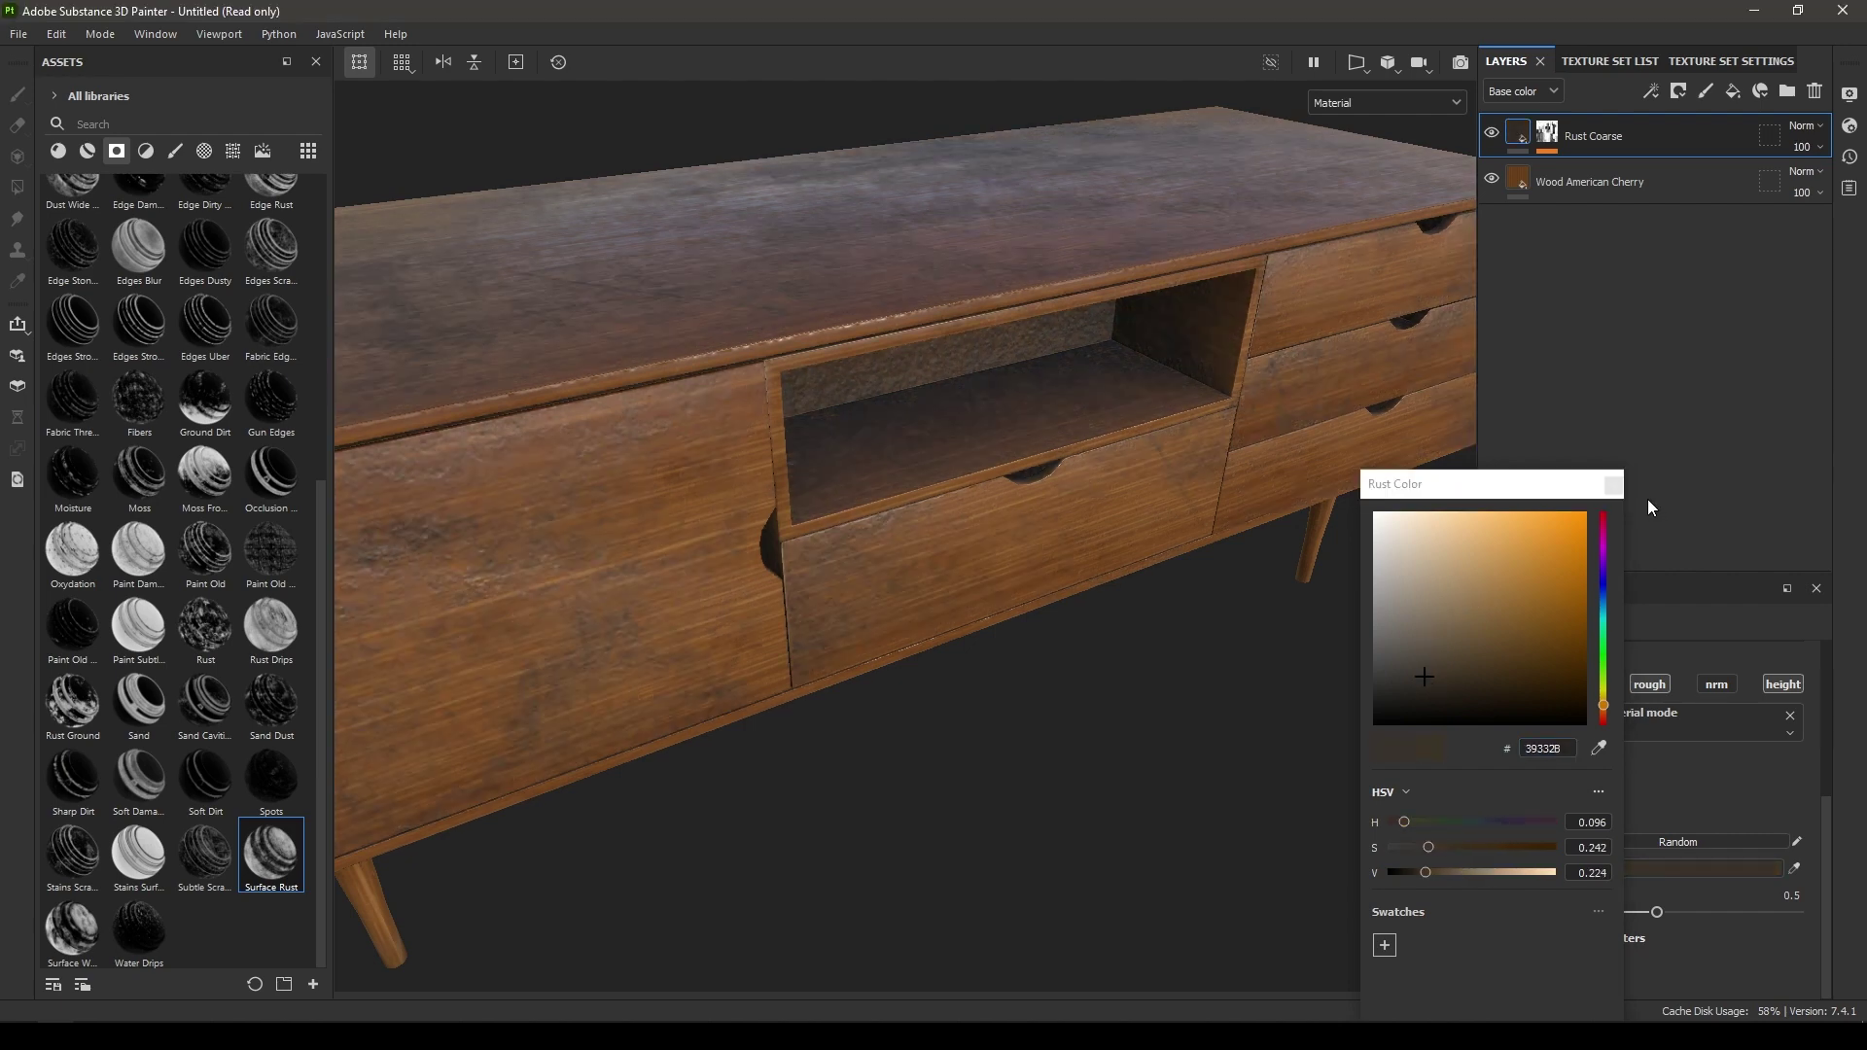
left_click(1611, 491)
Step: Examine the recoloured rust on the cabinet's top and front, and up close inside the open shelf
left_click_drag(983, 573, 1113, 599, "alt")
scroll(925, 516, "up", 2)
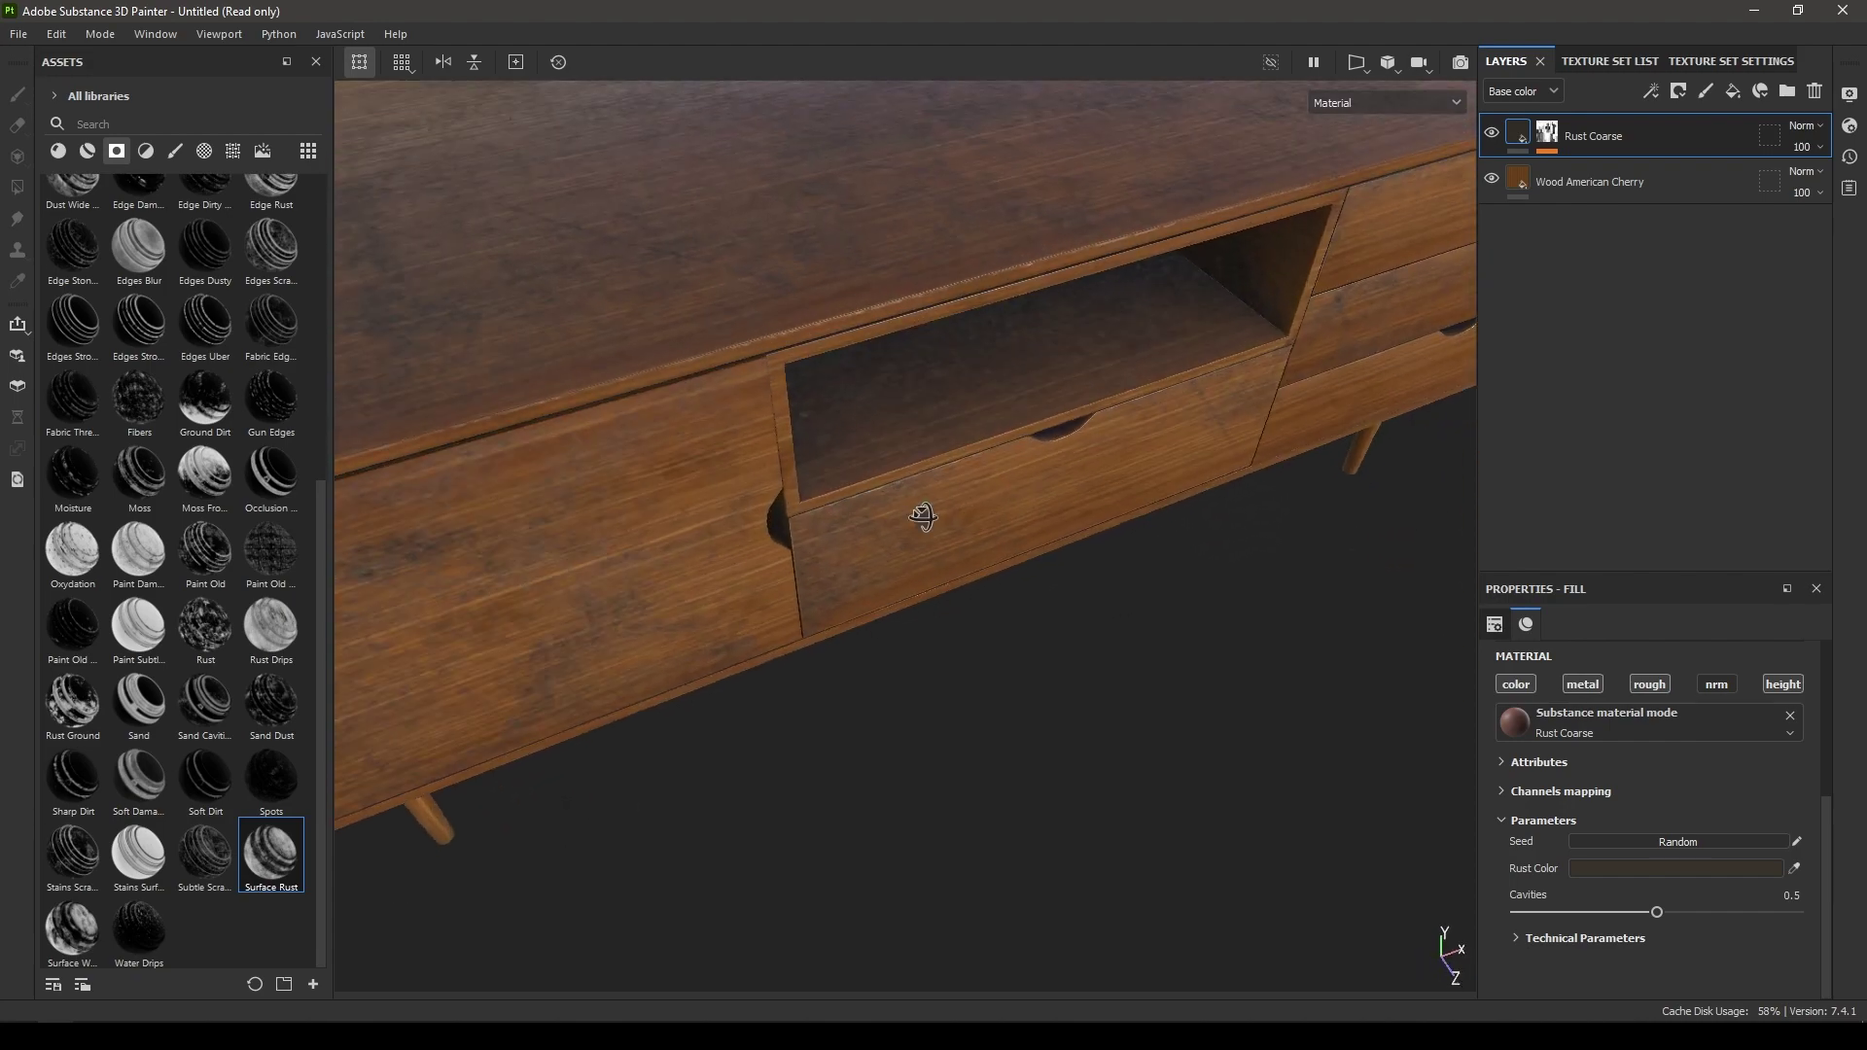
left_click_drag(925, 517, 908, 402, "alt")
scroll(816, 345, "up", 1)
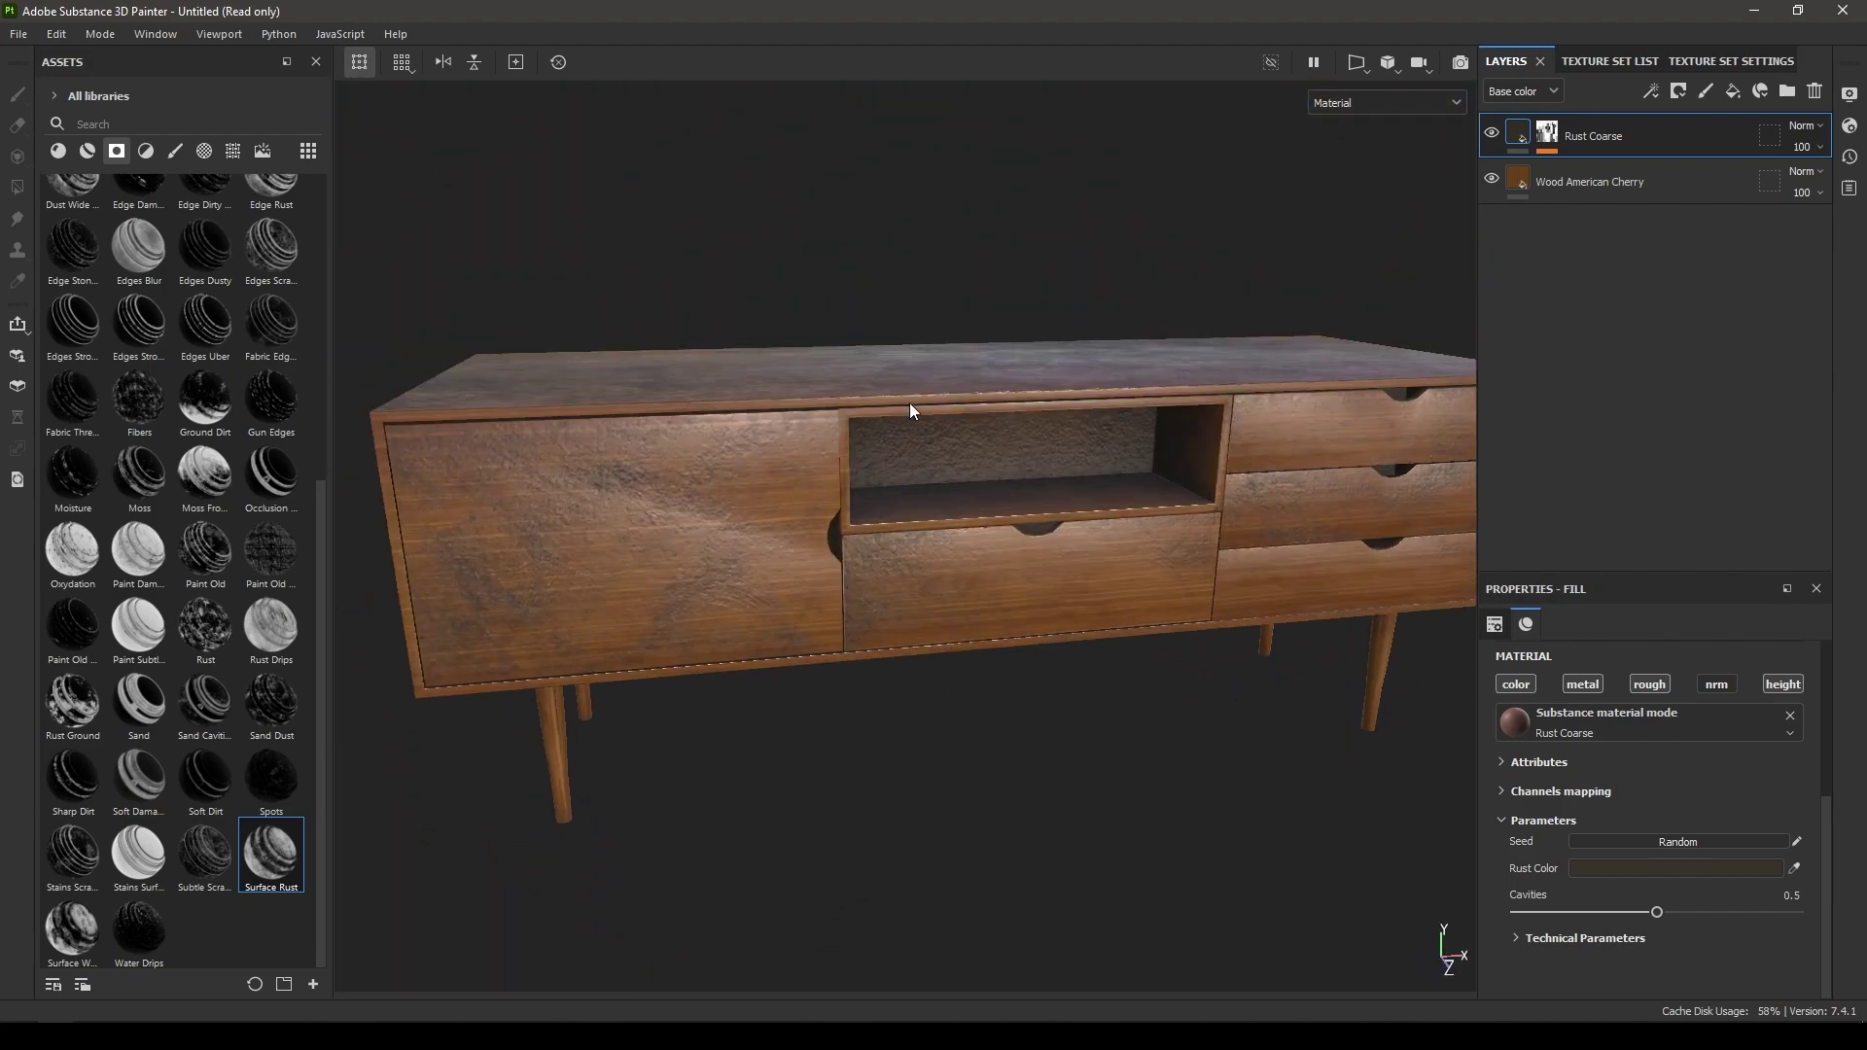
scroll(910, 418, "up", 2)
left_click_drag(919, 477, 970, 564, "alt")
right_click_drag(970, 564, 1251, 680, "alt")
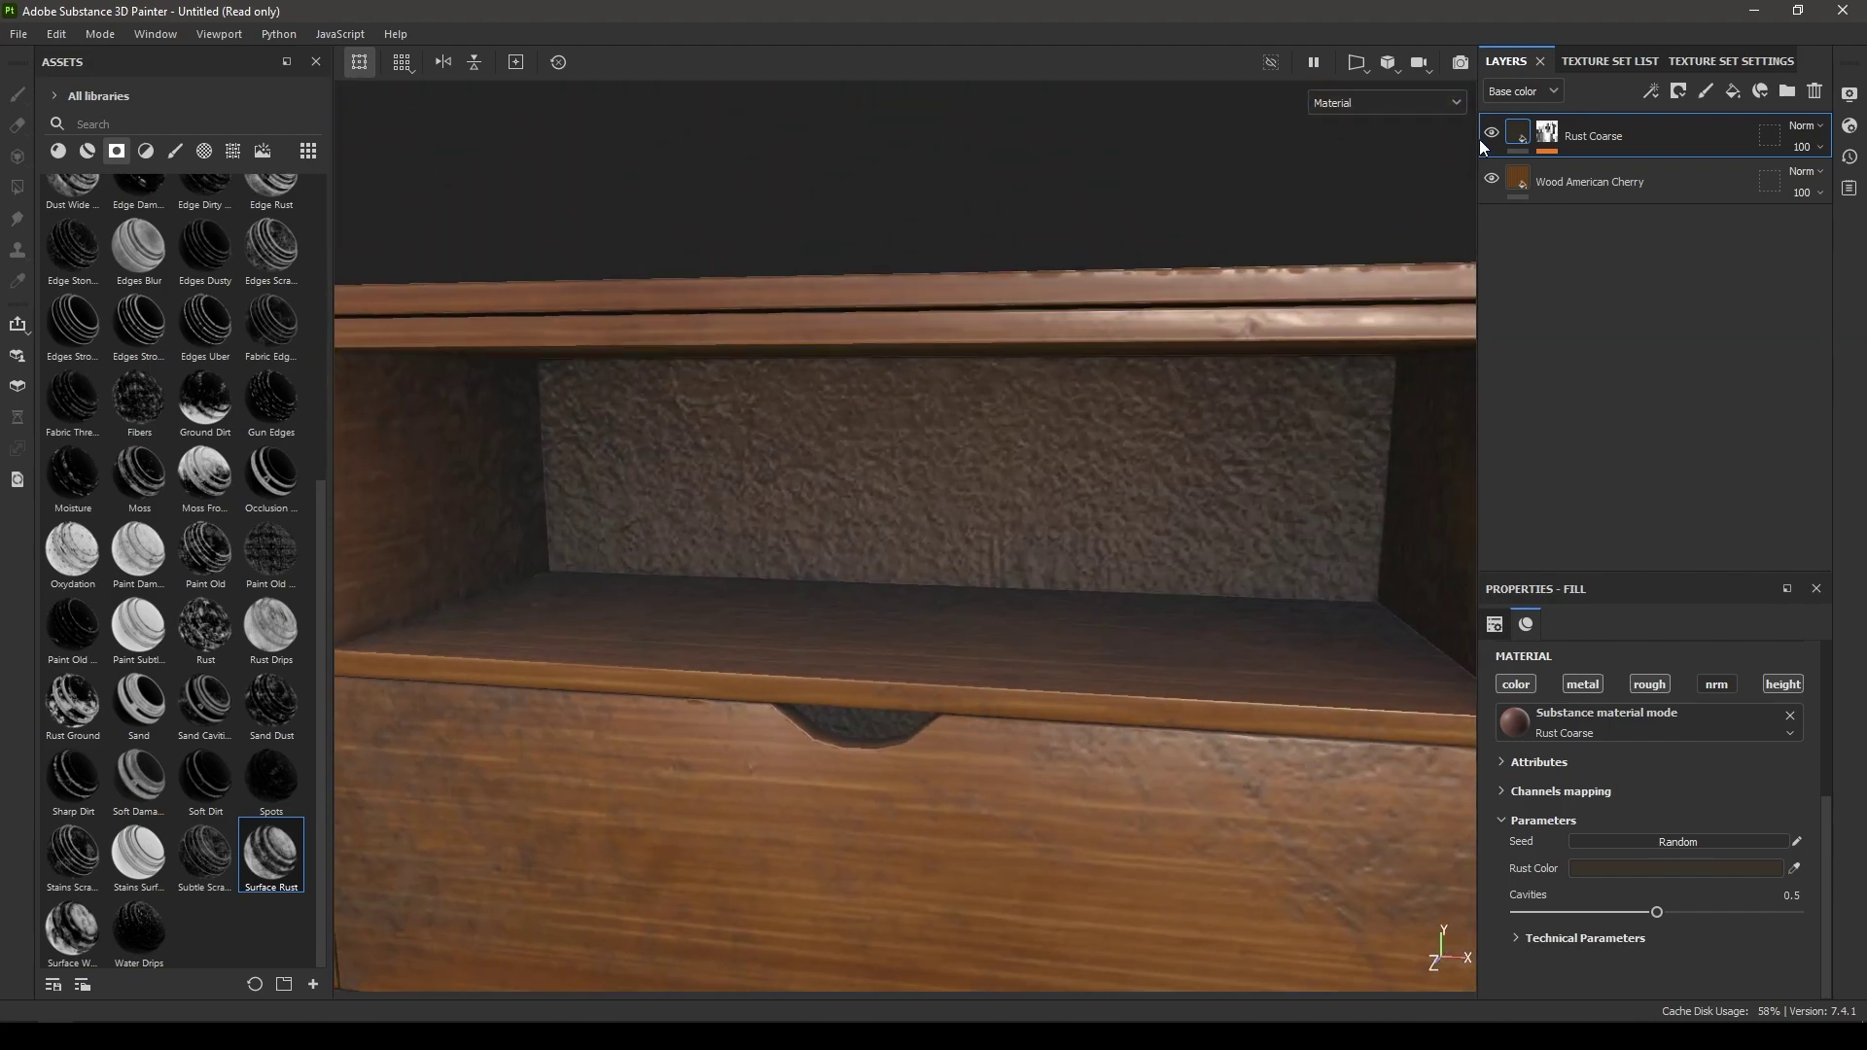
Step: Lower the Dirt Level of the Dirt generator in the Rust Coarse mask
left_click(1549, 149)
left_click(1614, 197)
left_click_drag(1003, 457, 1035, 603, "alt")
scroll(1639, 809, "down", 3)
scroll(1633, 788, "up", 2)
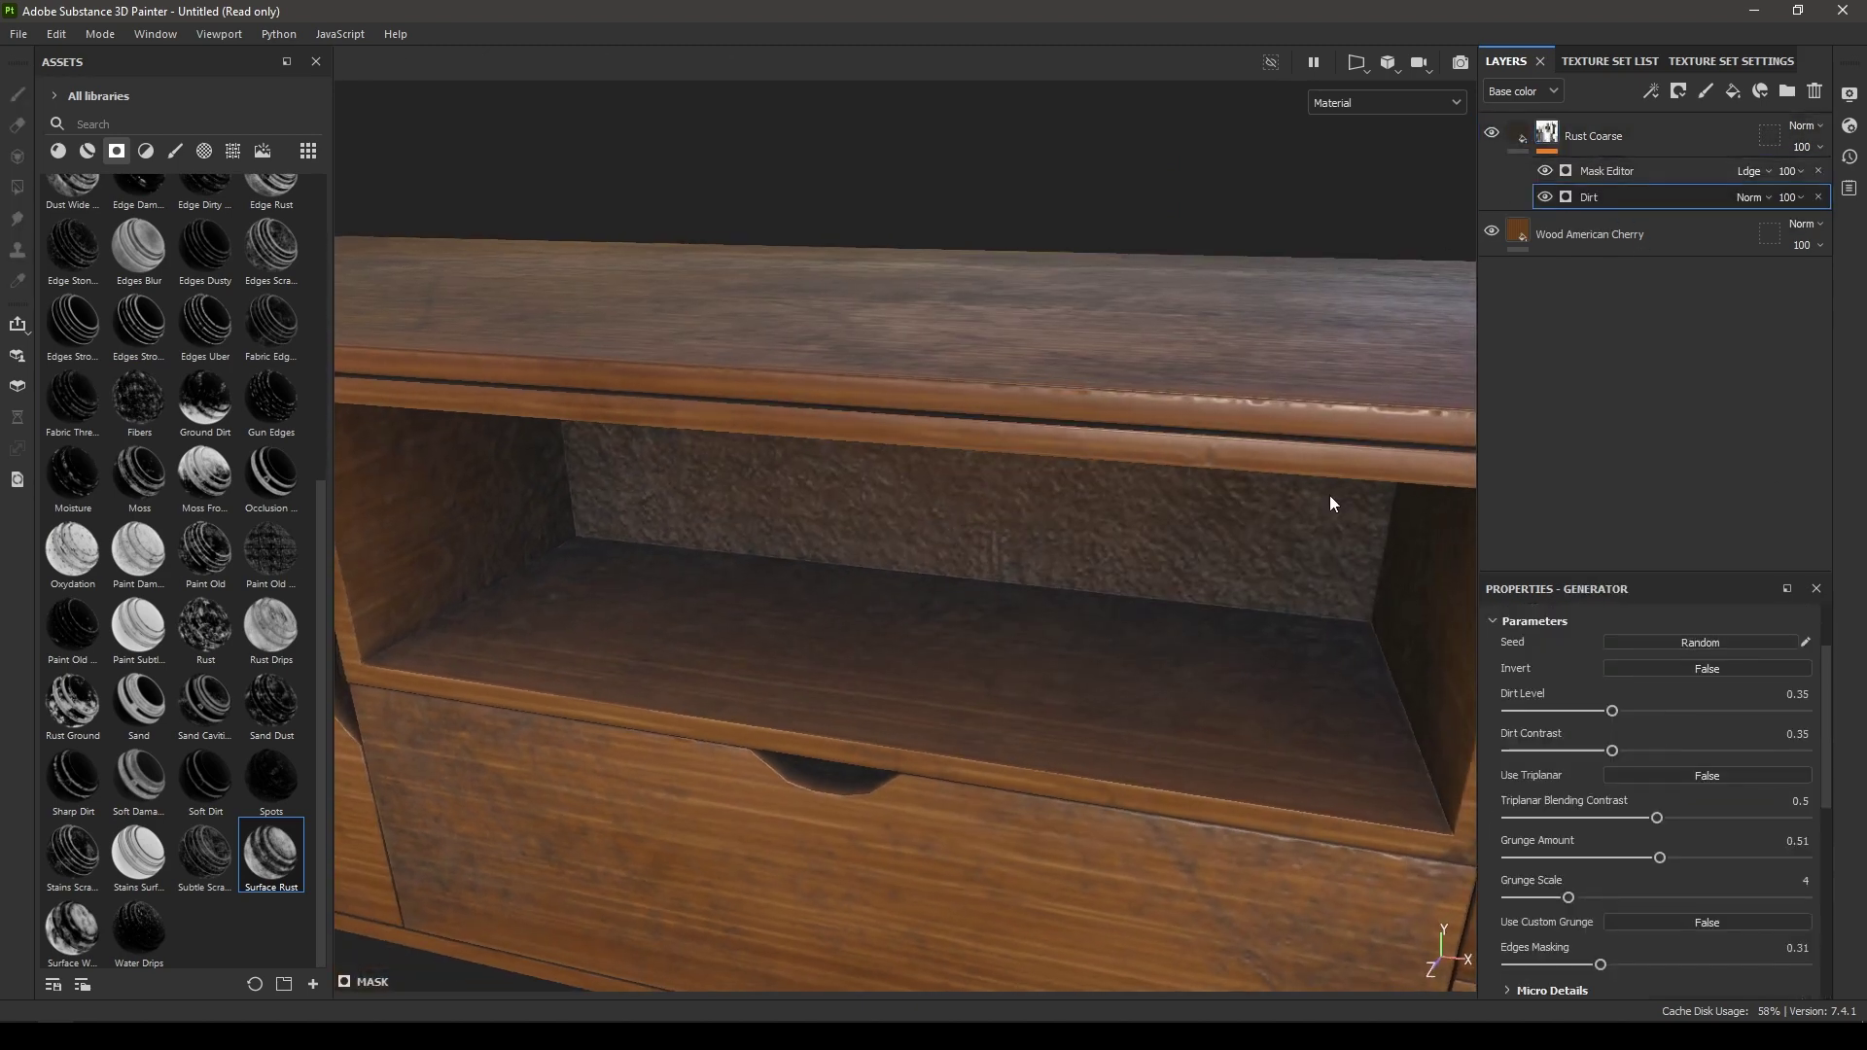
left_click_drag(1330, 498, 1337, 428, "alt")
left_click_drag(1598, 712, 1568, 715)
Step: Set the Mask Editor generator's Global Balance to 0.42 and Global Contrast to 0.19 on the Rust Coarse mask
left_click_drag(1118, 676, 856, 511, "alt")
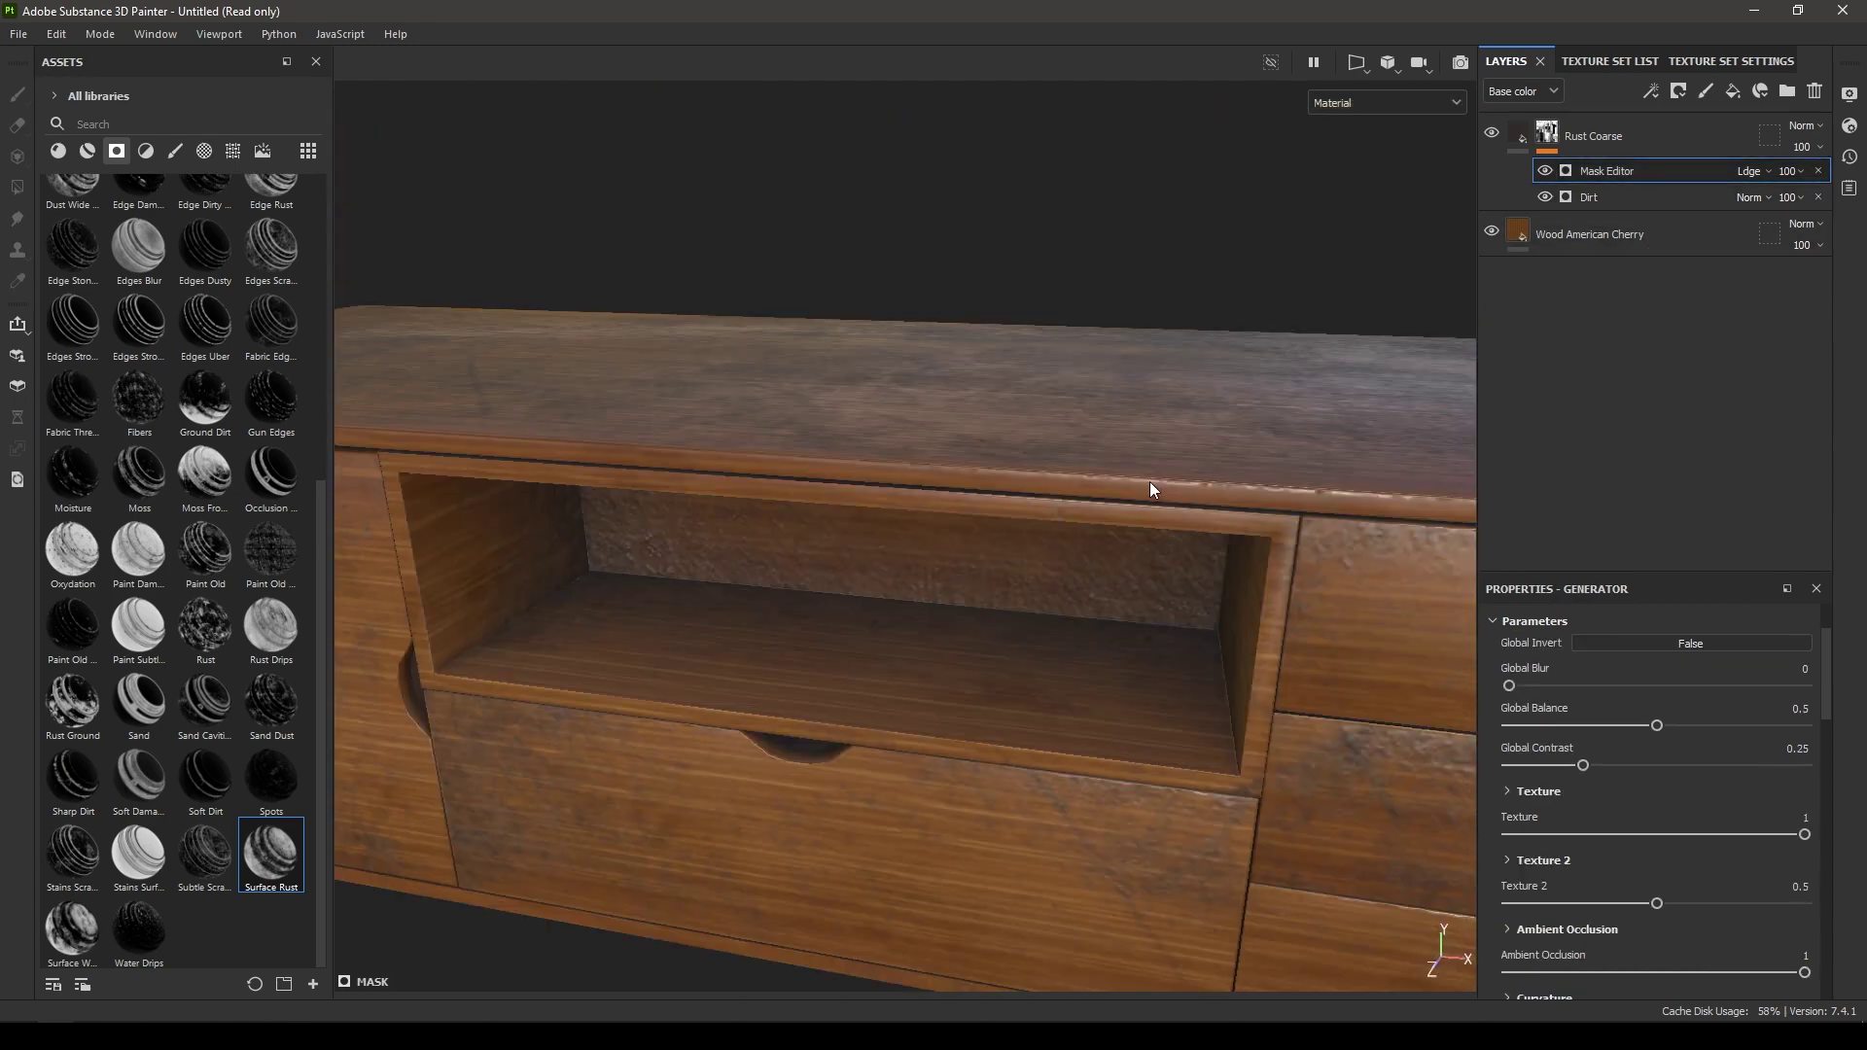
right_click_drag(1149, 481, 1496, 679, "alt")
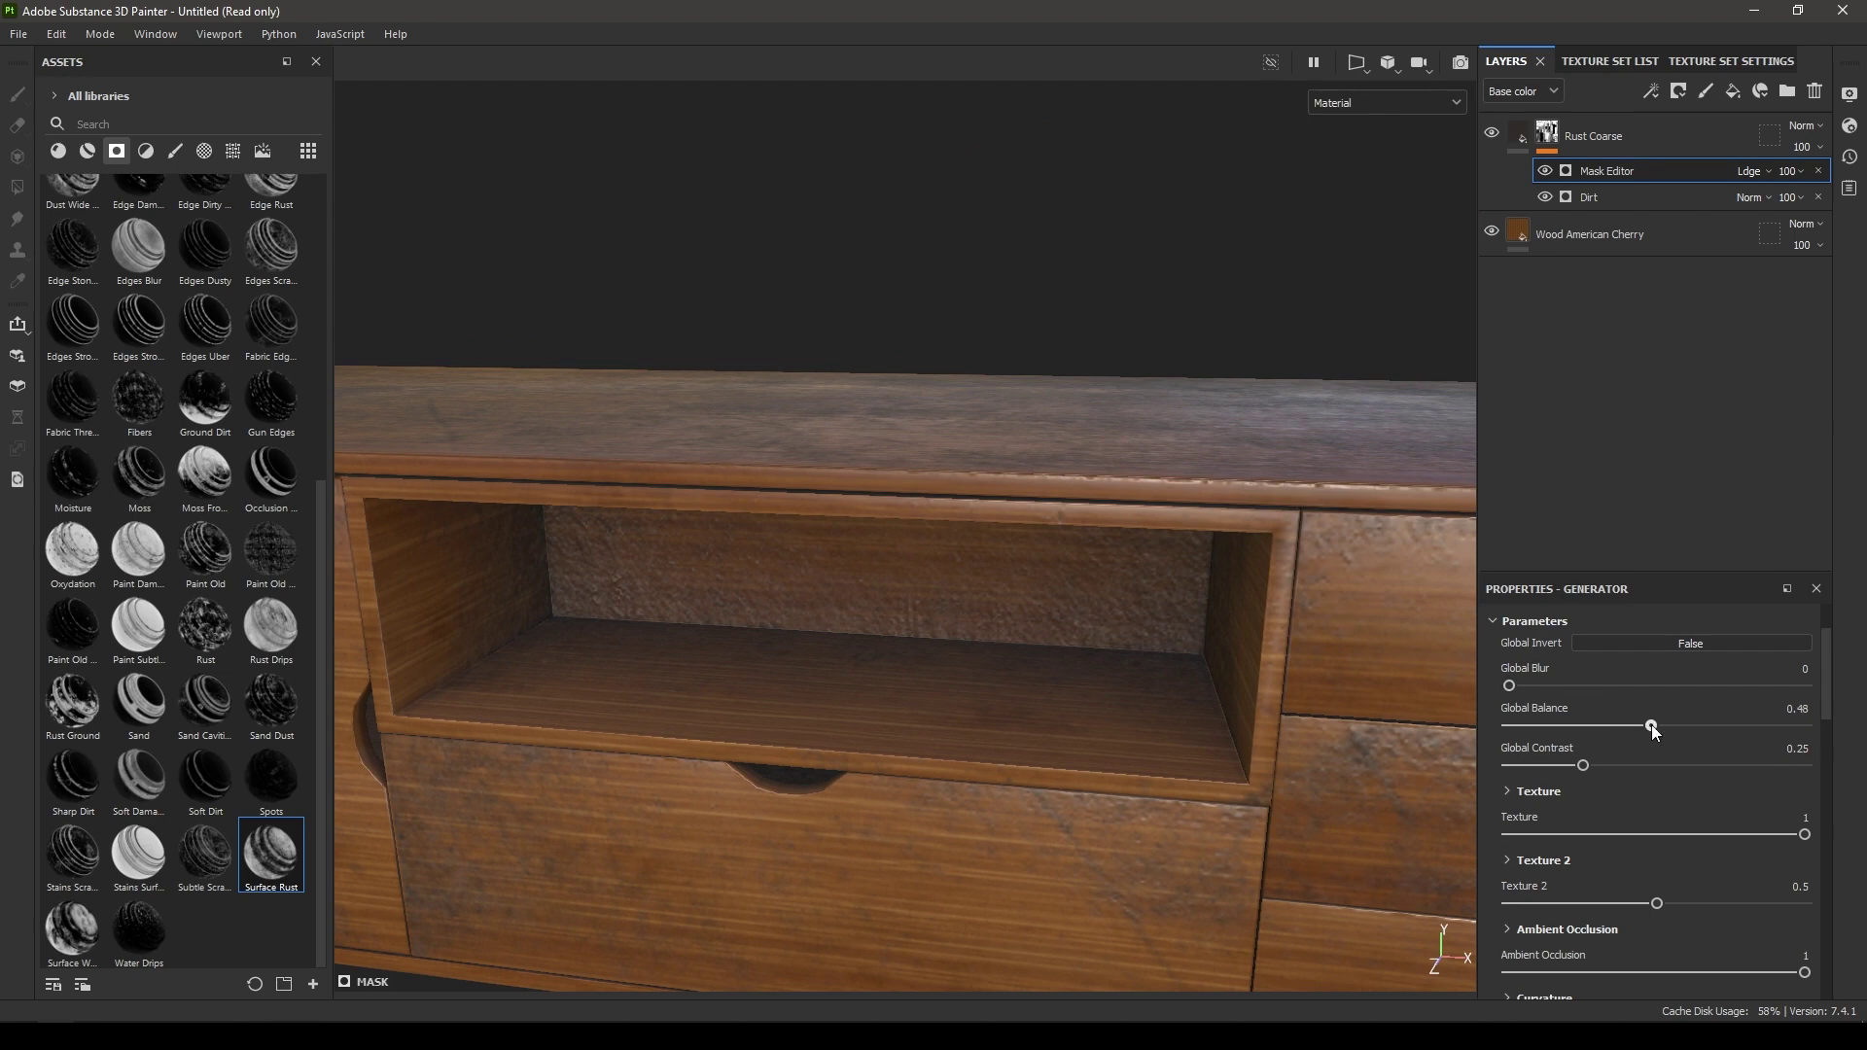
left_click_drag(1626, 731, 1628, 735)
left_click_drag(1024, 757, 1117, 646, "alt")
right_click_drag(1117, 645, 1046, 254, "alt")
left_click_drag(1047, 254, 1046, 640, "alt")
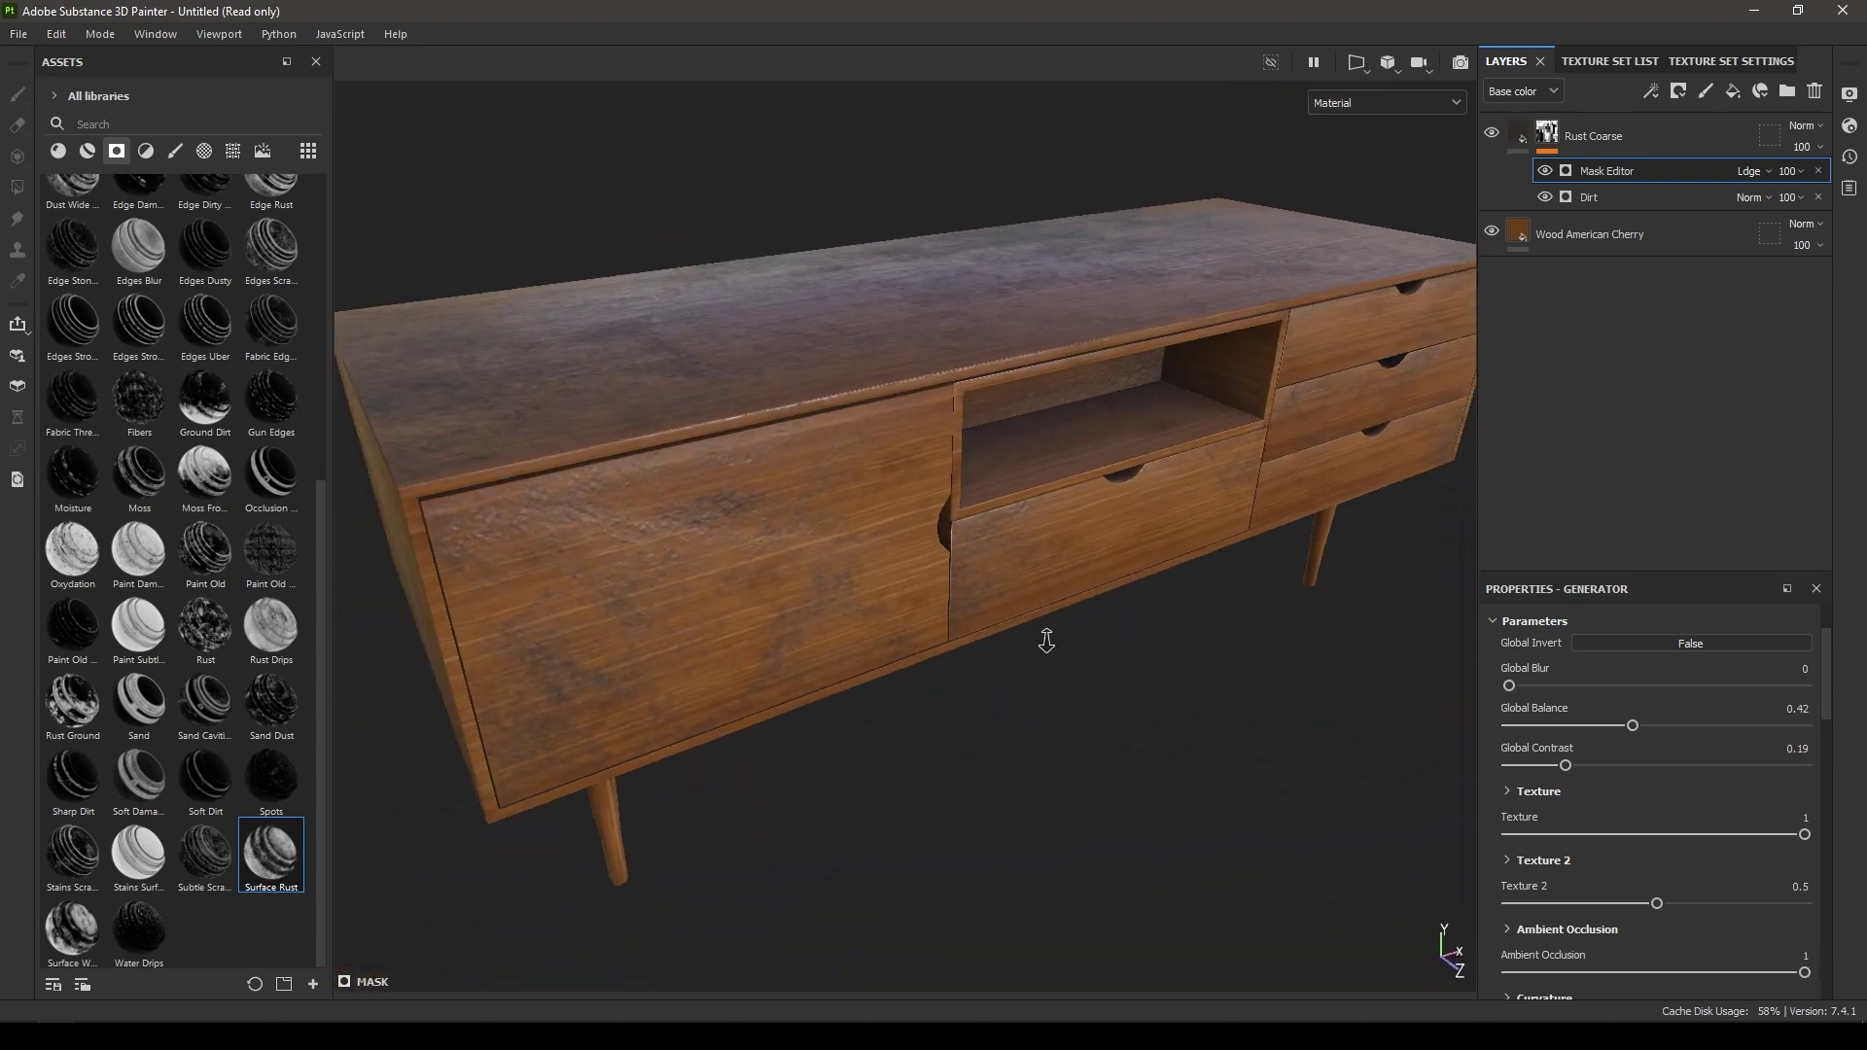
right_click_drag(1046, 640, 1058, 533, "alt")
middle_click_drag(1058, 534, 1011, 590, "alt")
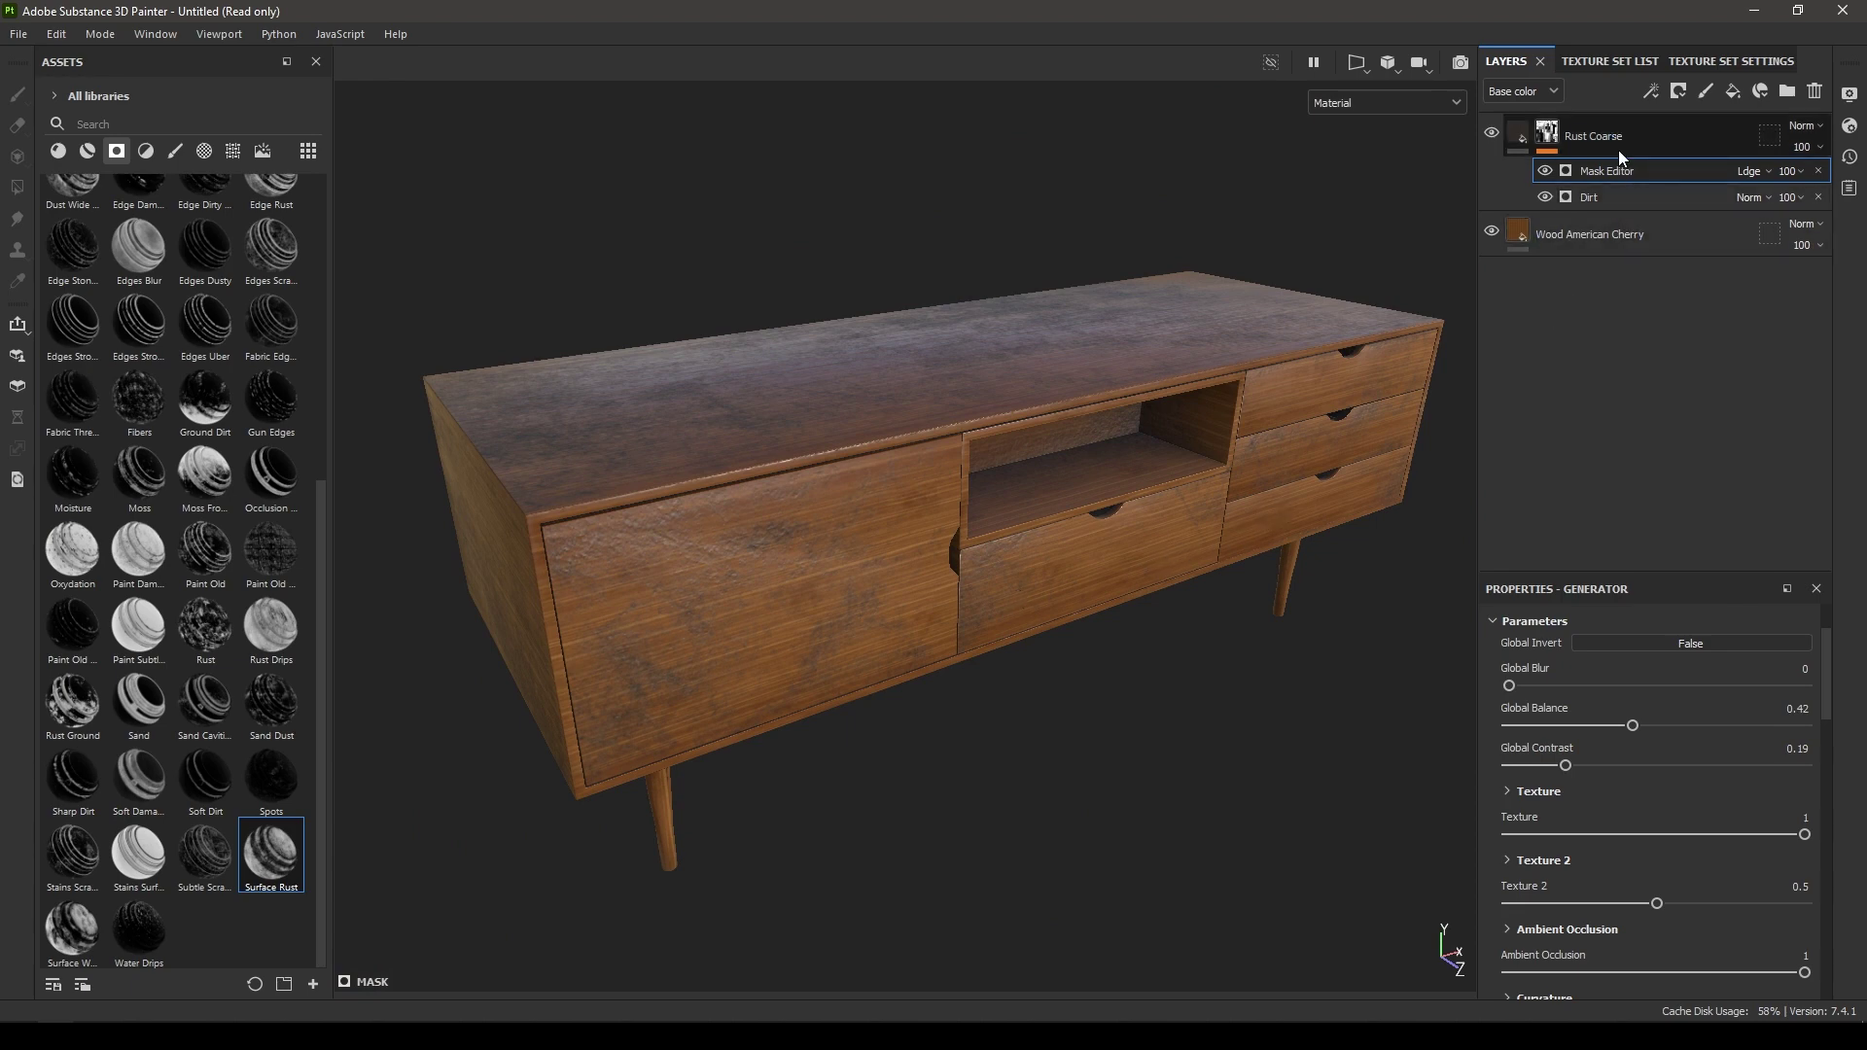
Step: Create a smart mask from the Rust Coarse layer's mask
left_click(1565, 136)
right_click(1549, 139)
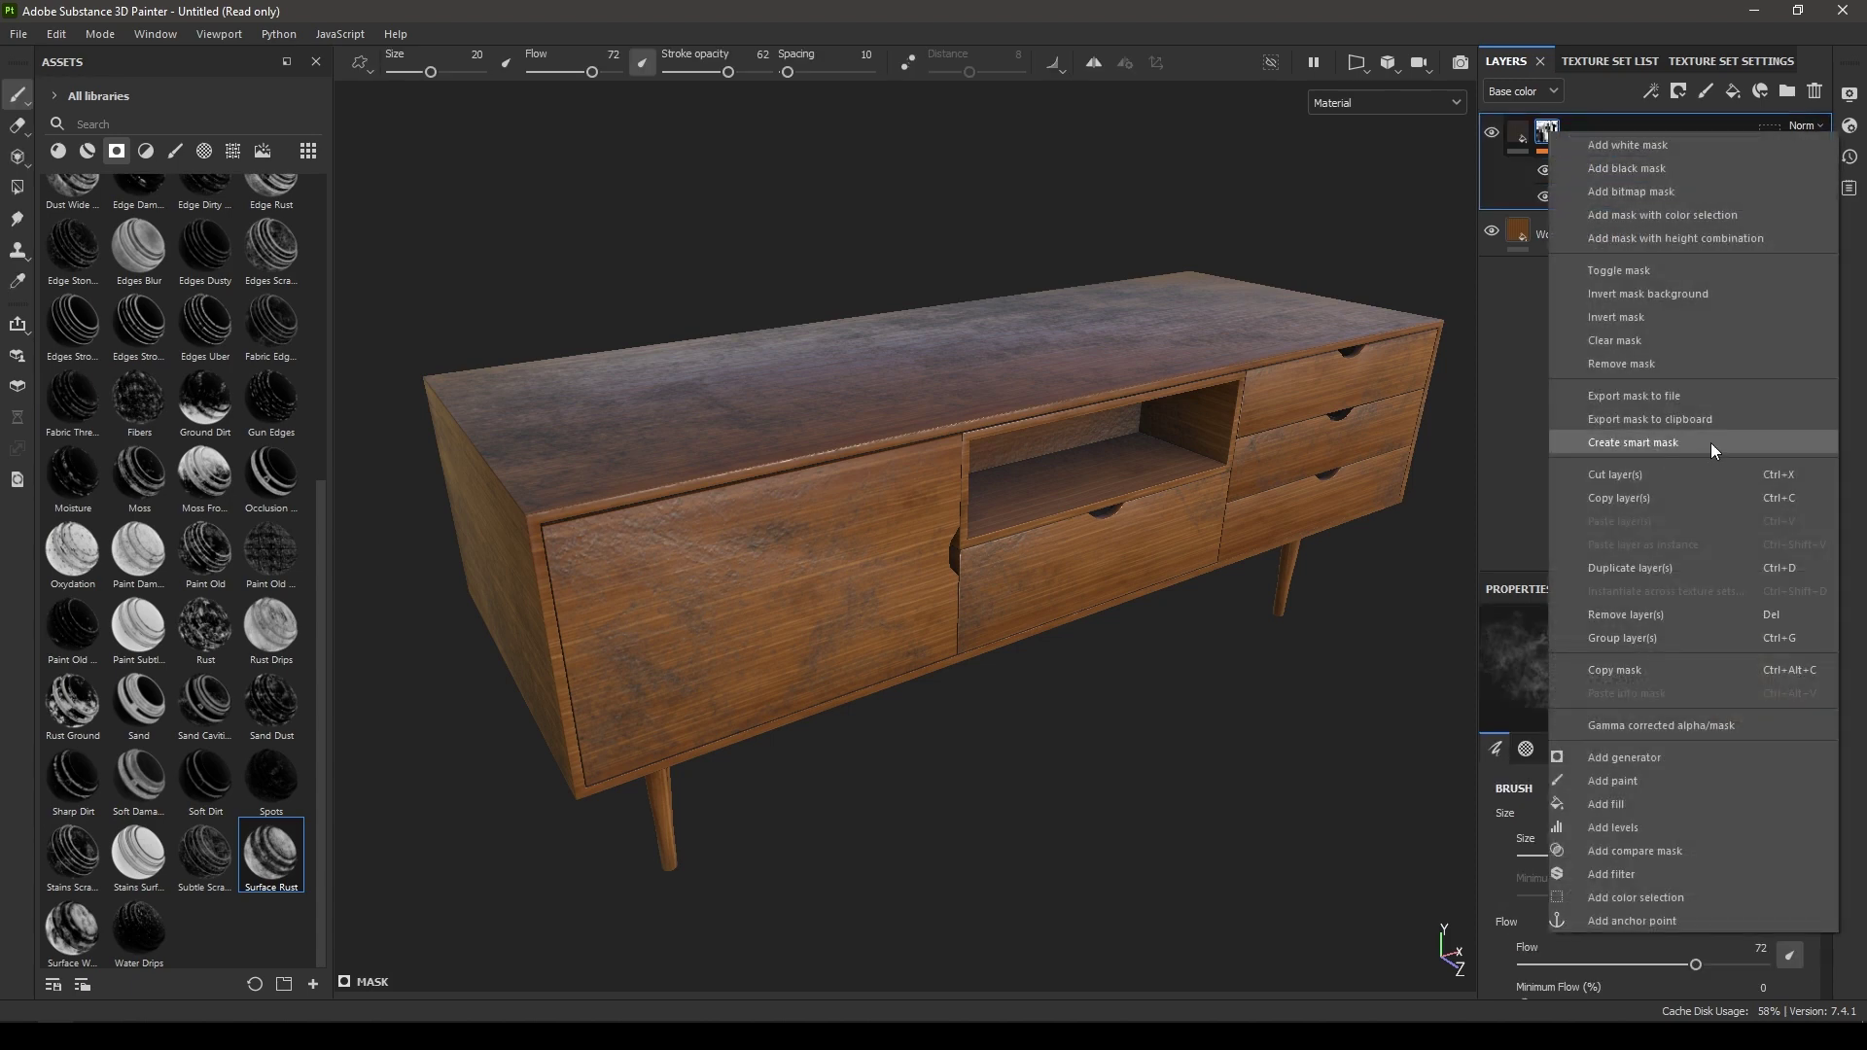
left_click(1661, 442)
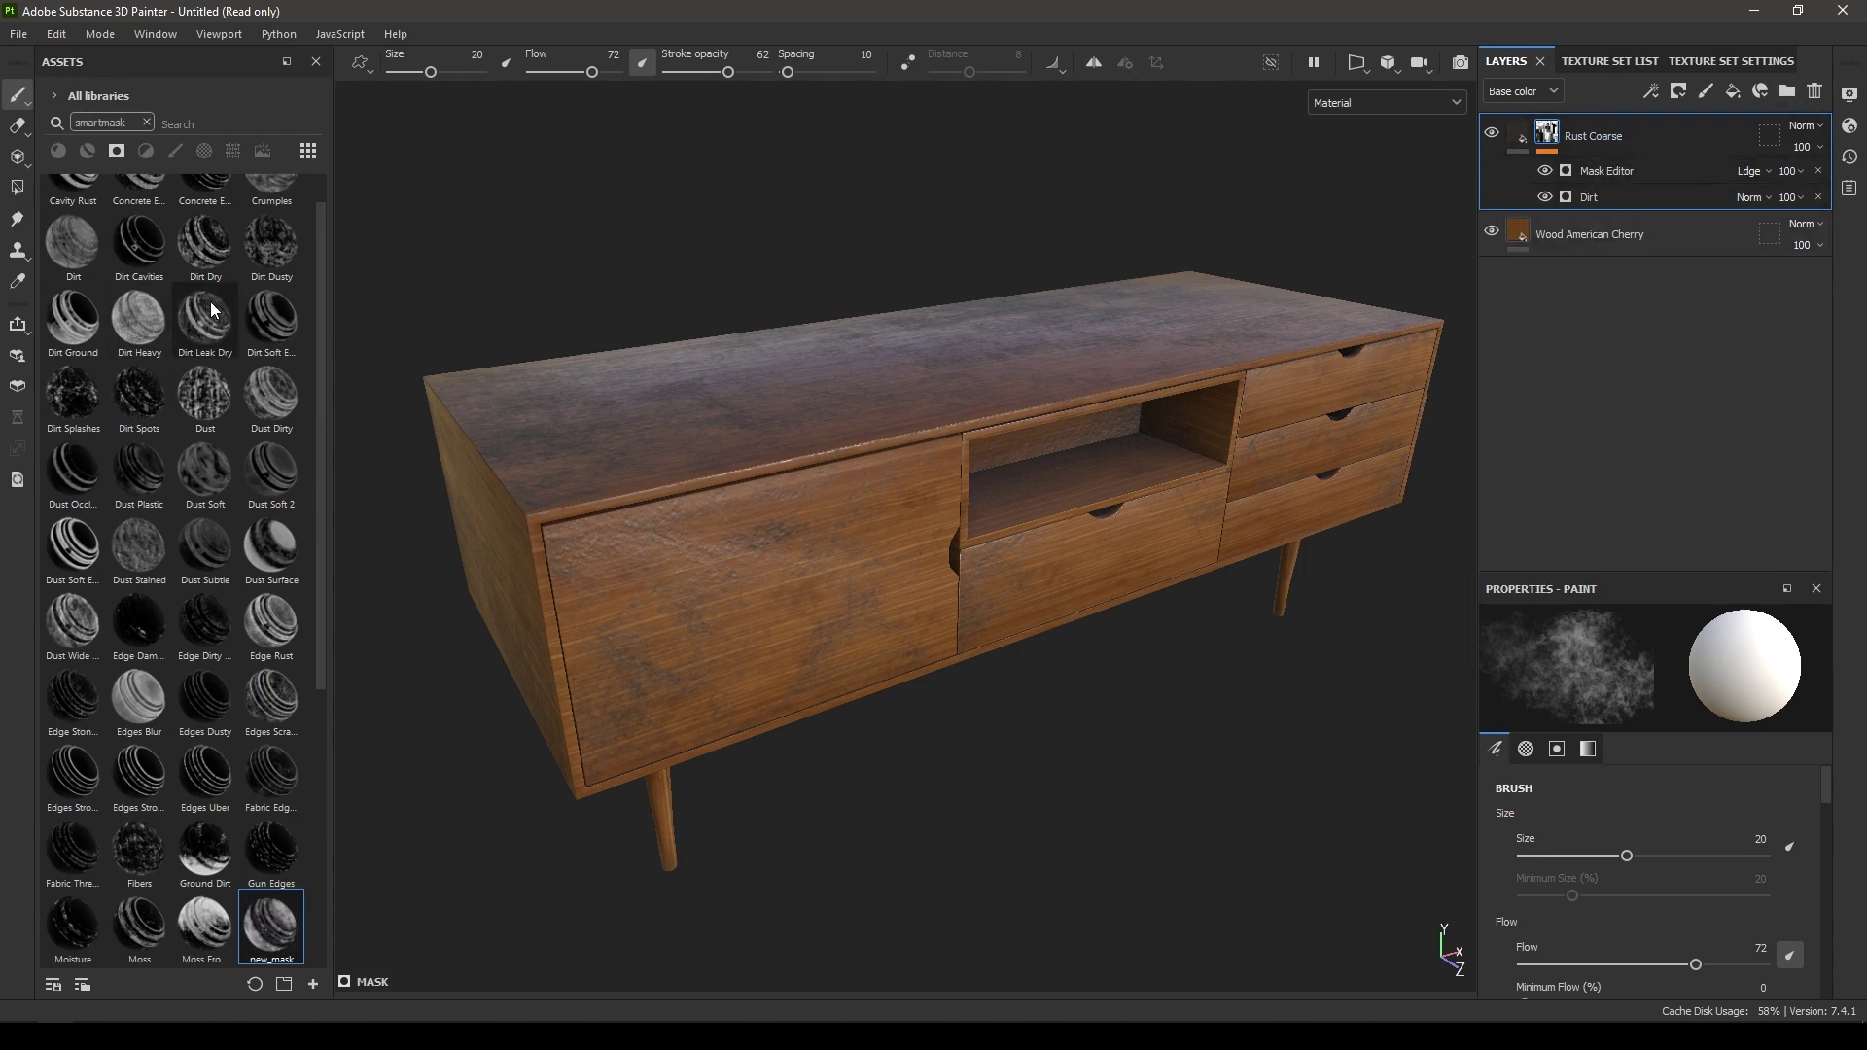
Step: Rename the newly created smart mask in the asset library to Surface Dust_New
scroll(318, 457, "down", 4)
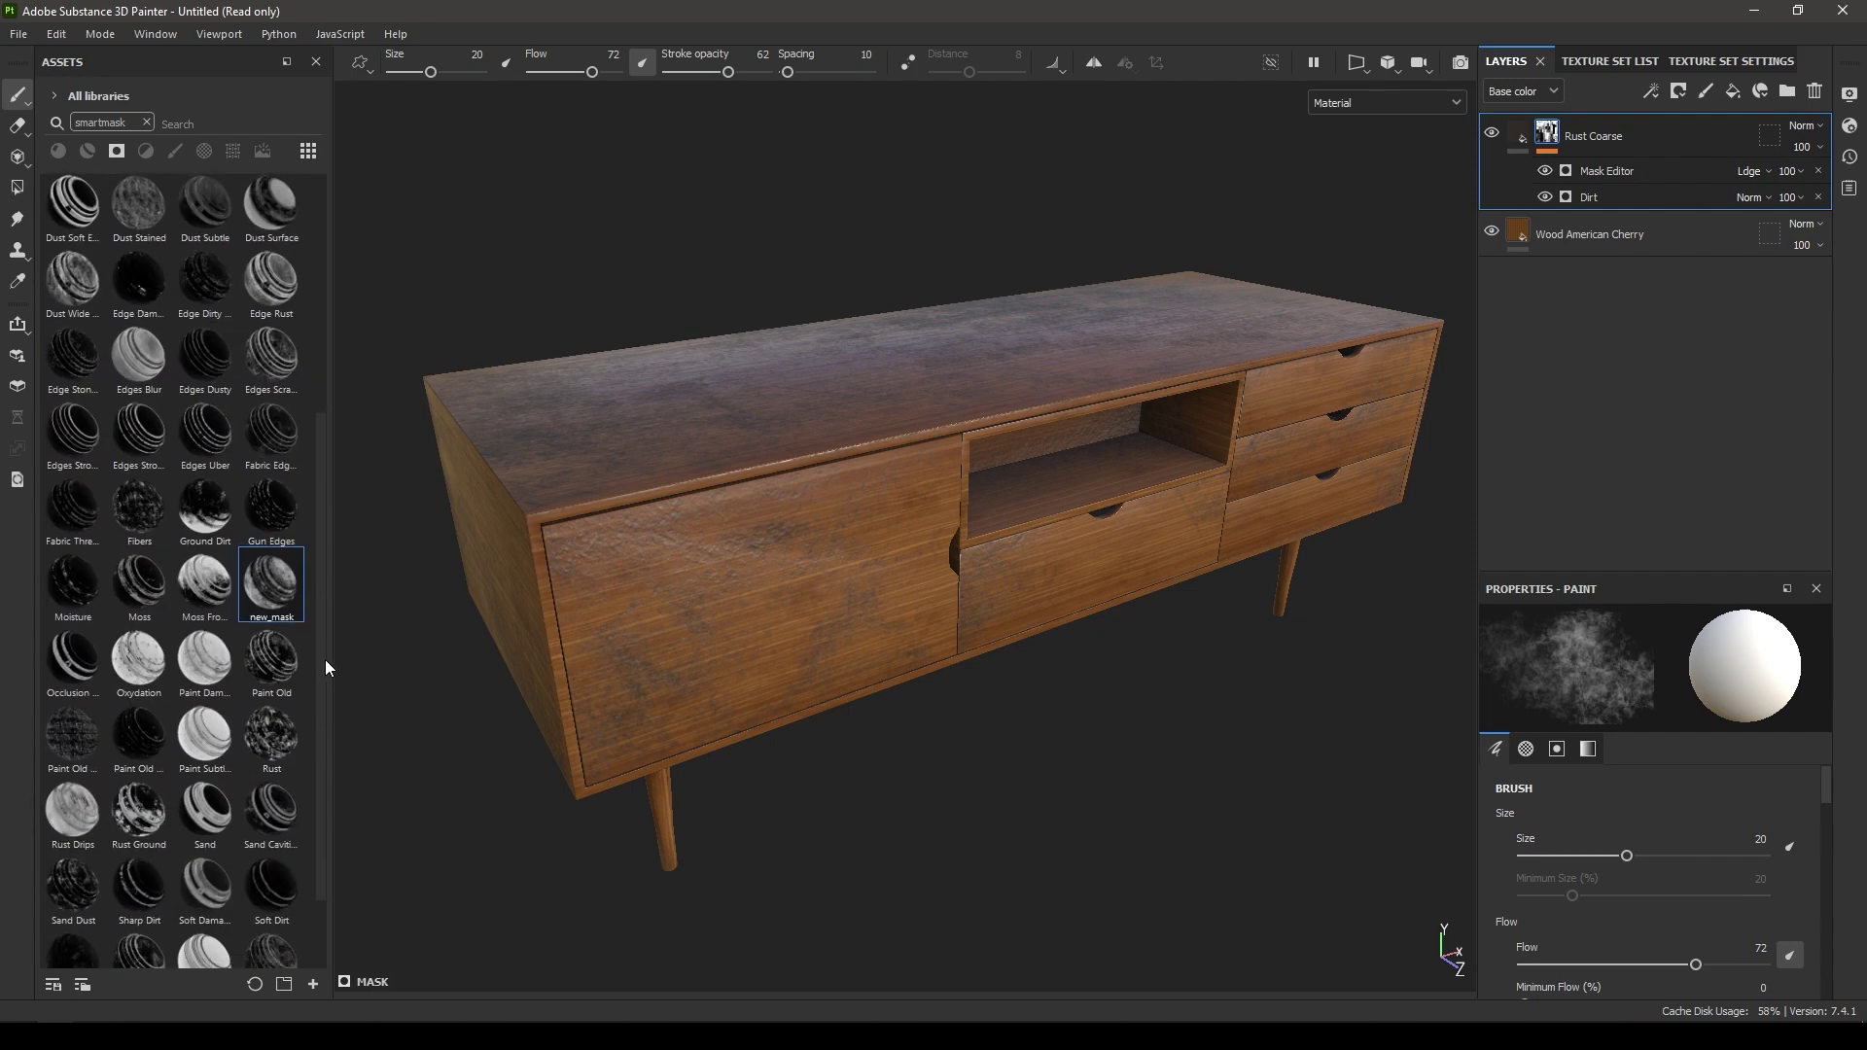
right_click(275, 611)
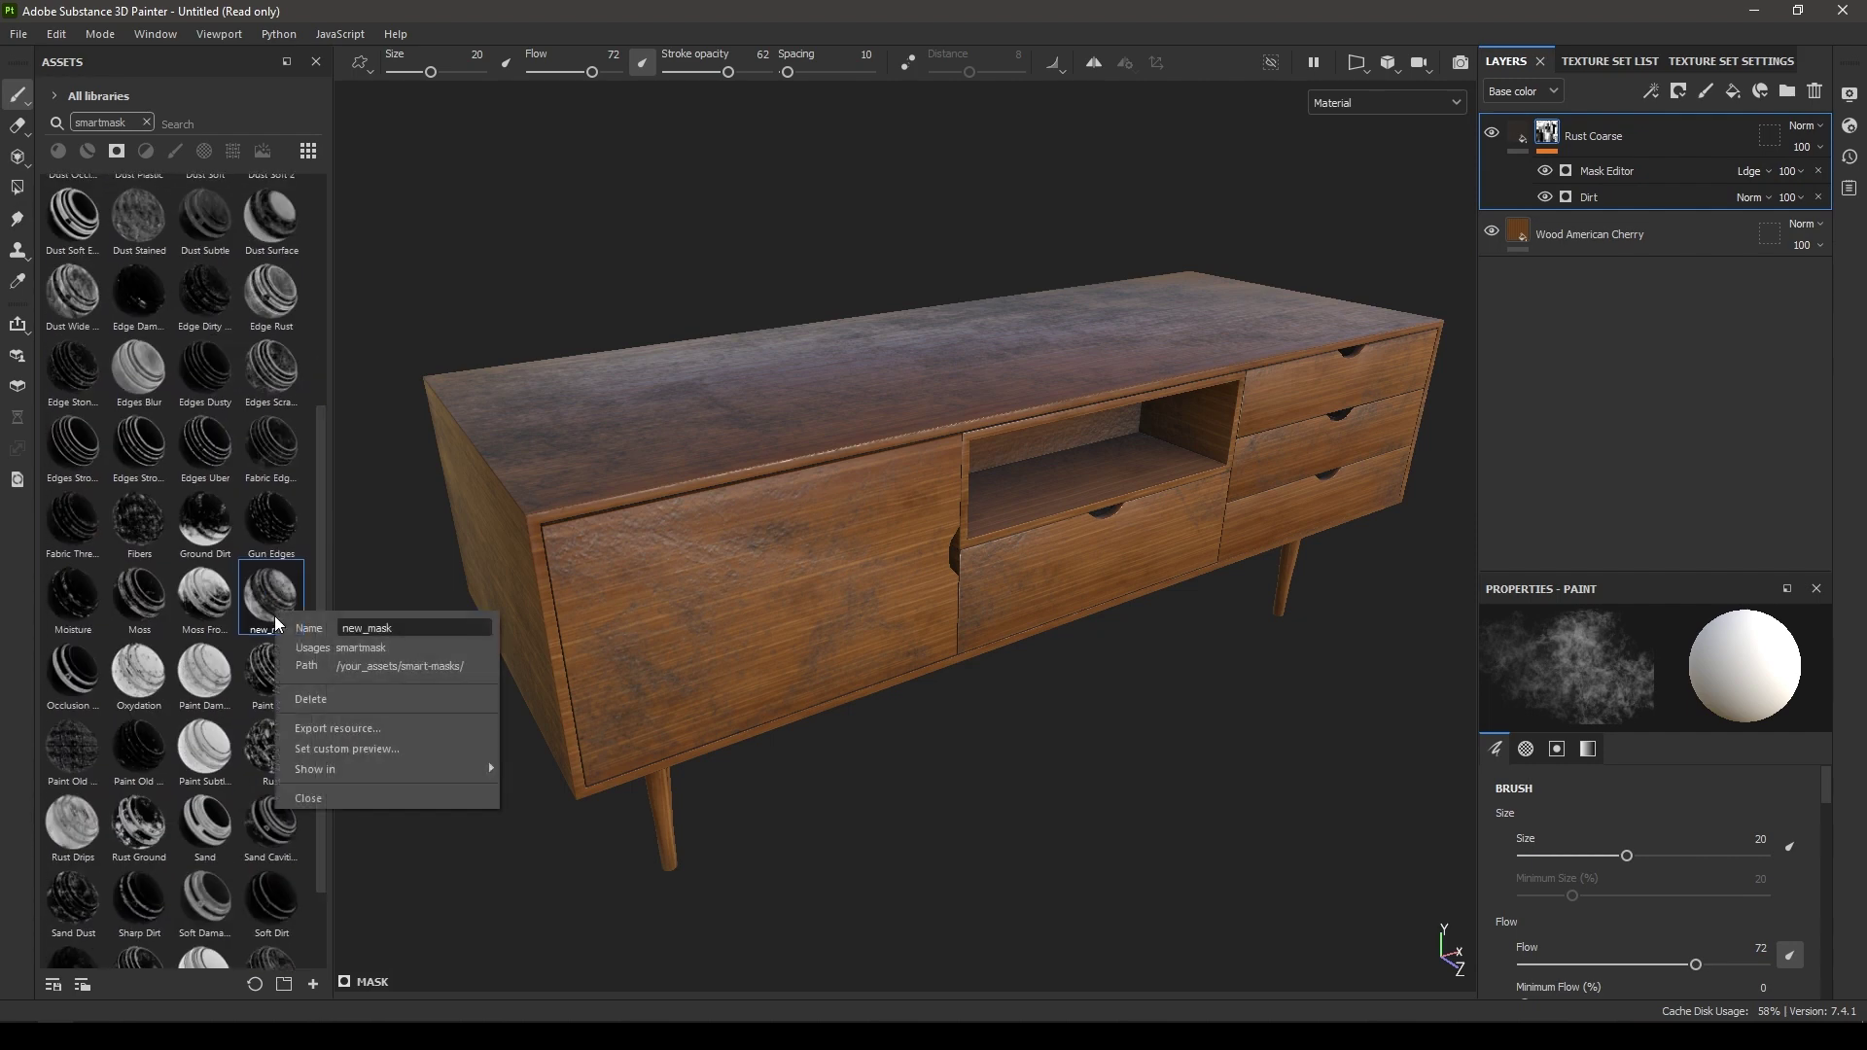
double_click(380, 634)
type("Surface Dust_New")
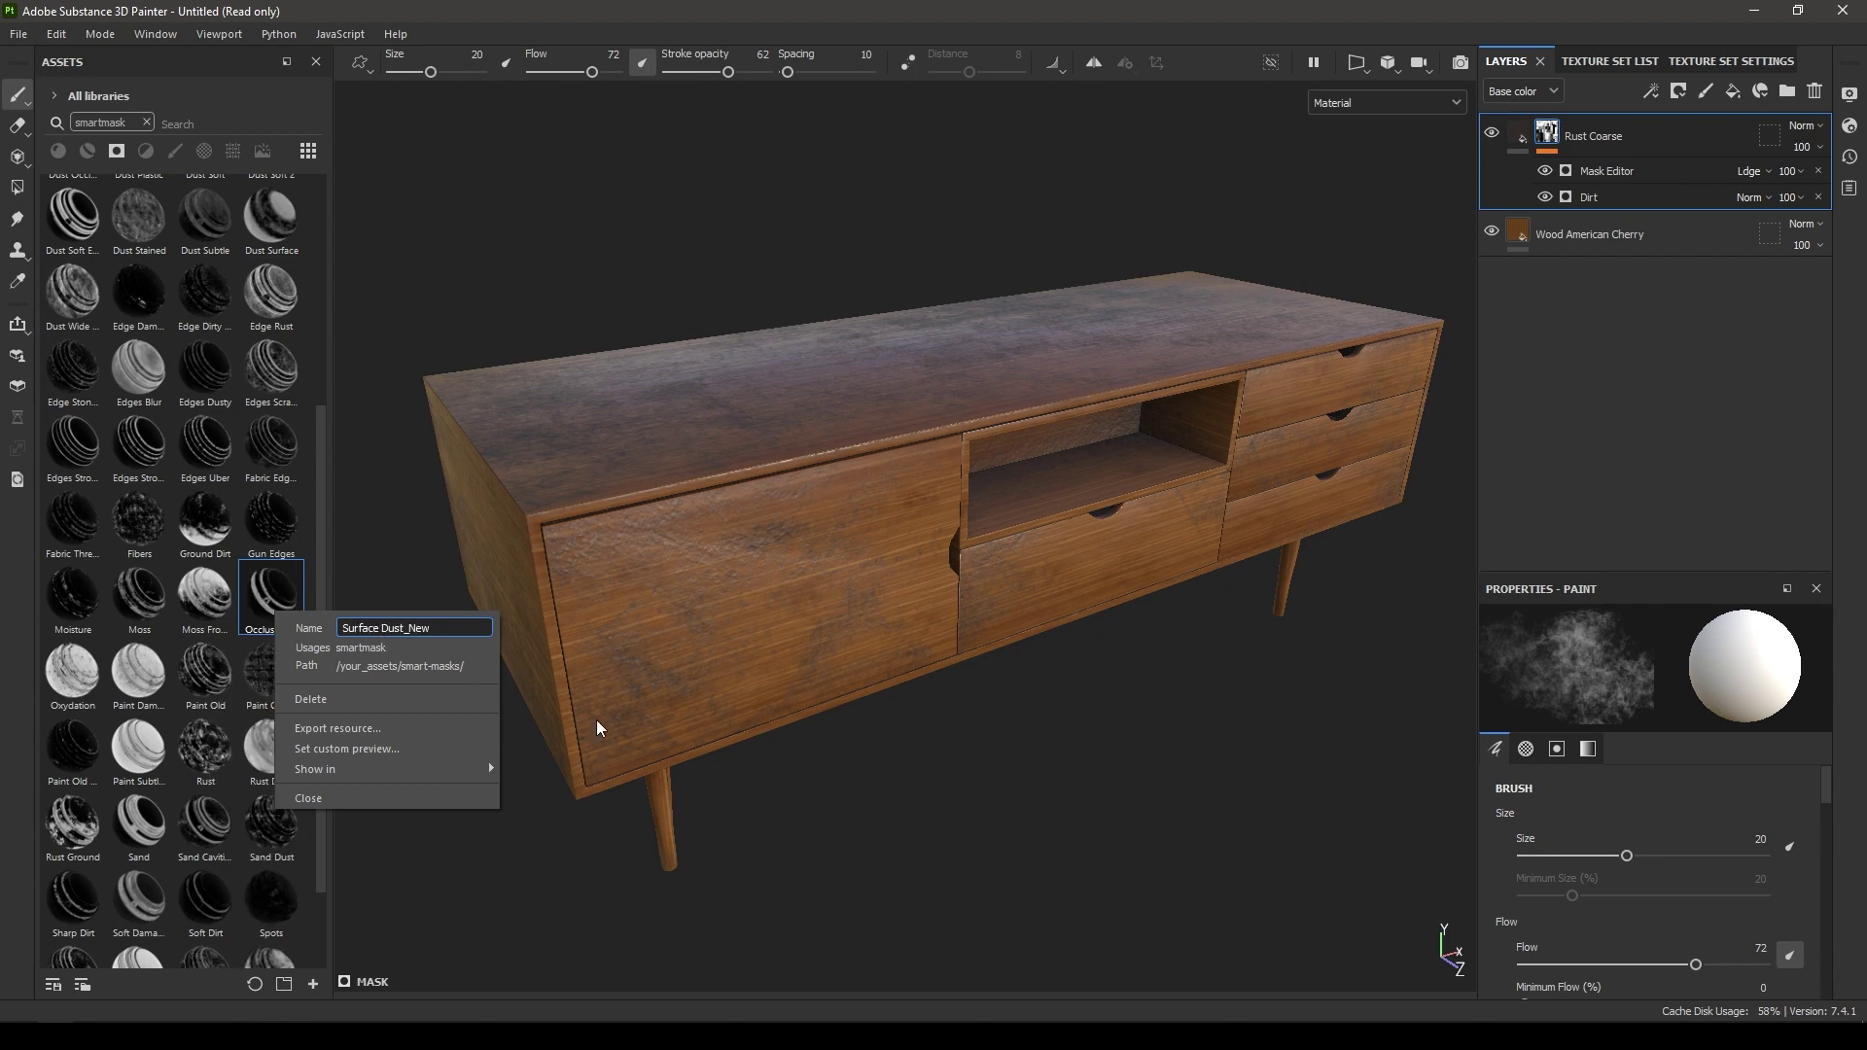
left_click(632, 748)
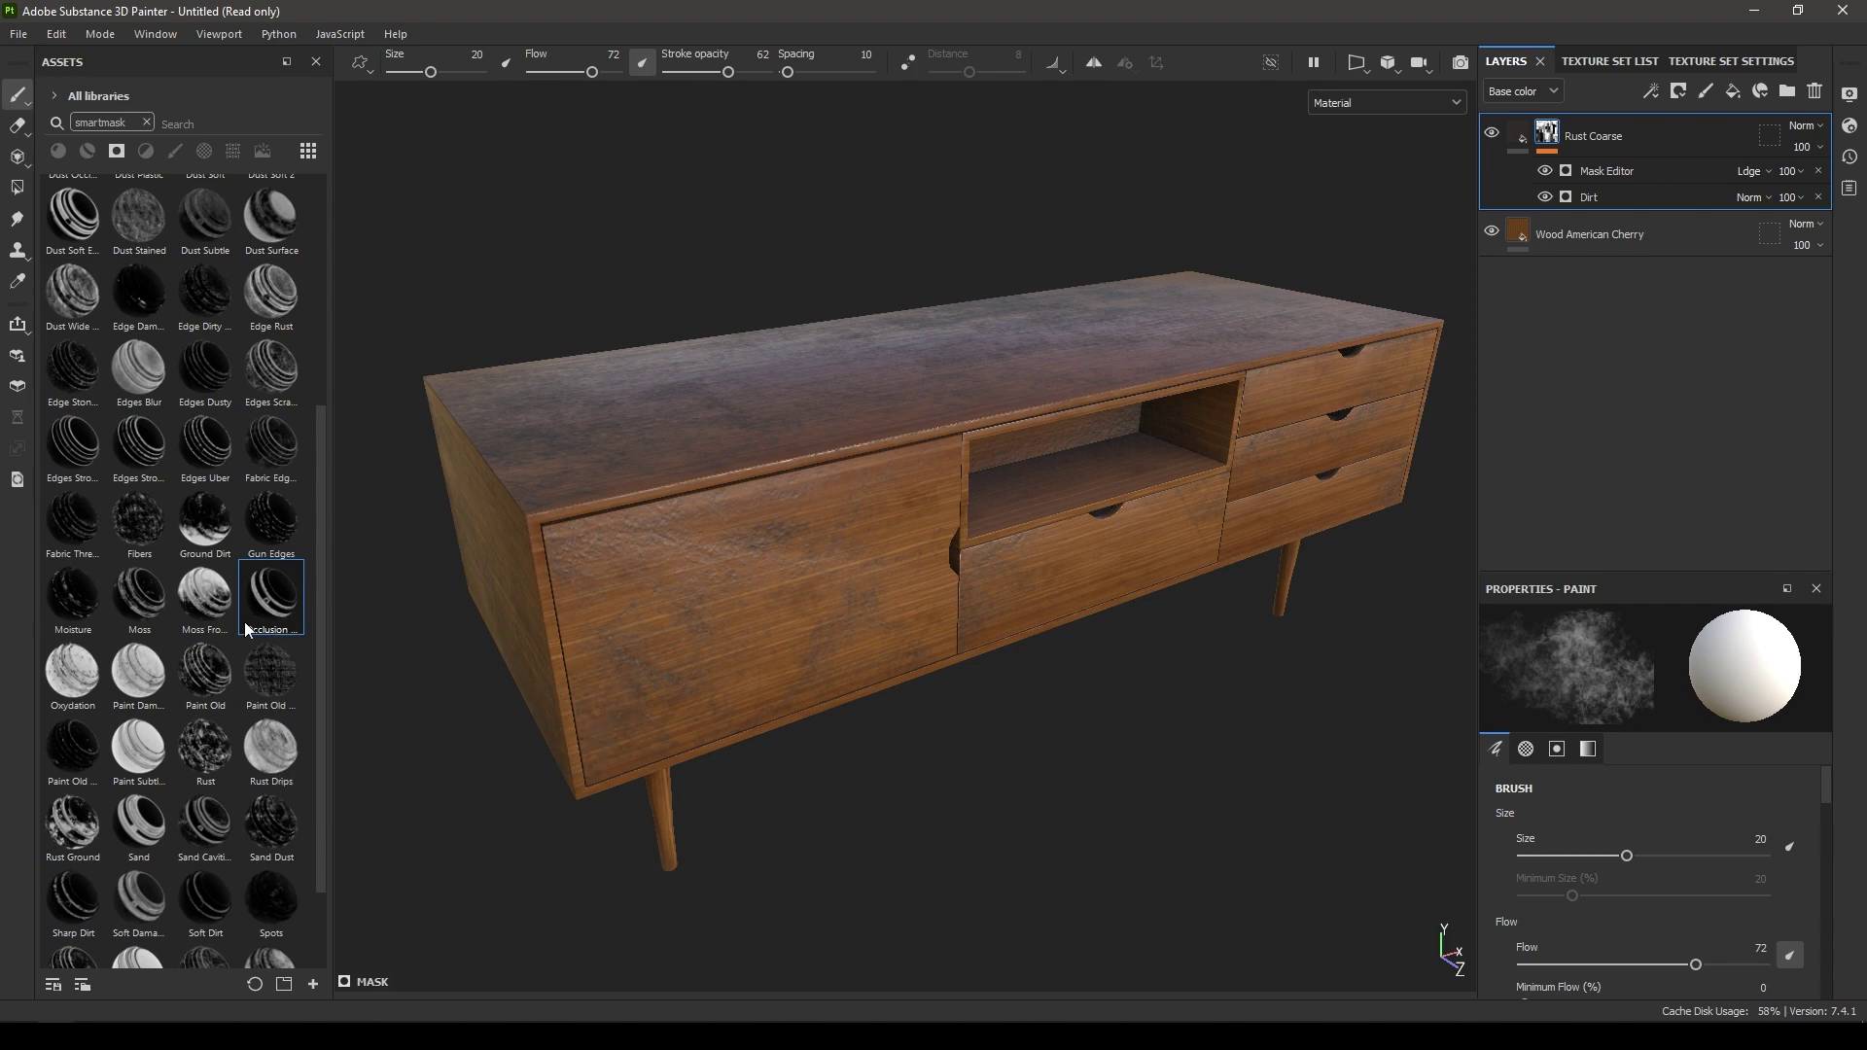
Step: Remove the Rust Coarse layer's mask and apply the saved Surface Dust_New smart mask in its place
right_click(1648, 128)
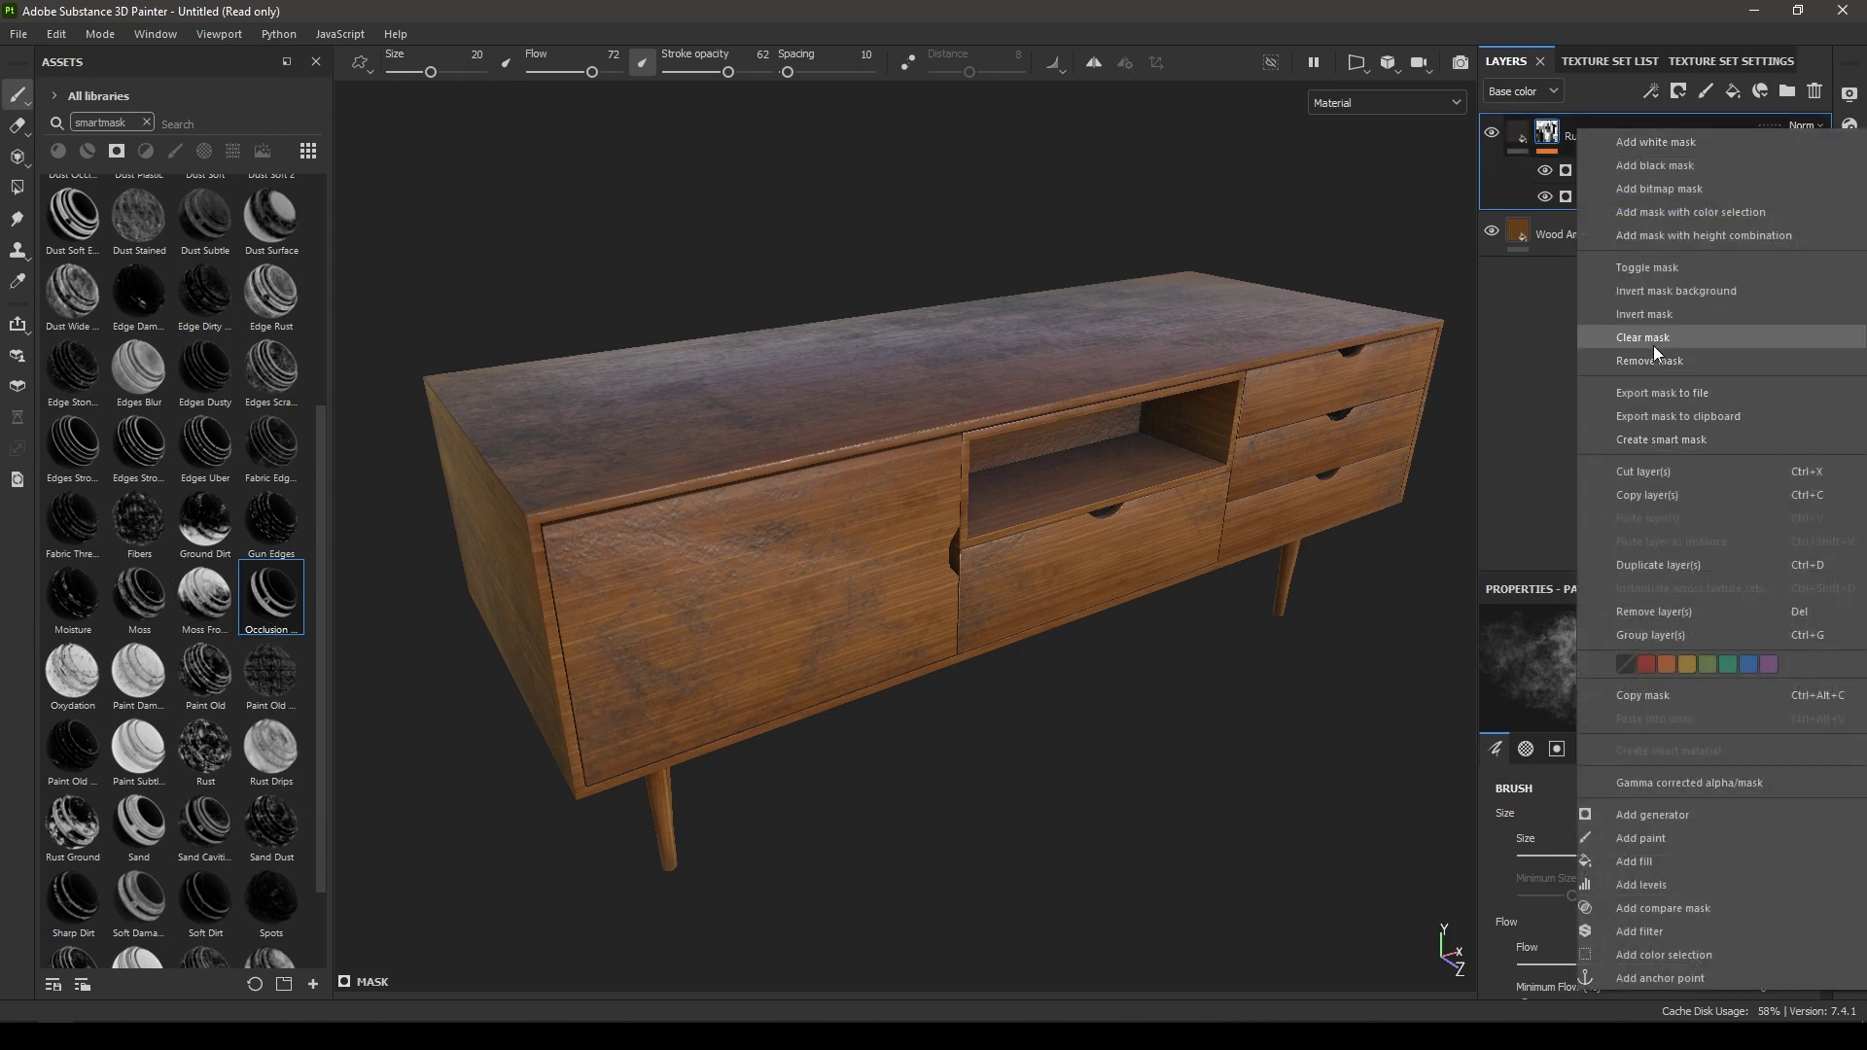
left_click(1626, 365)
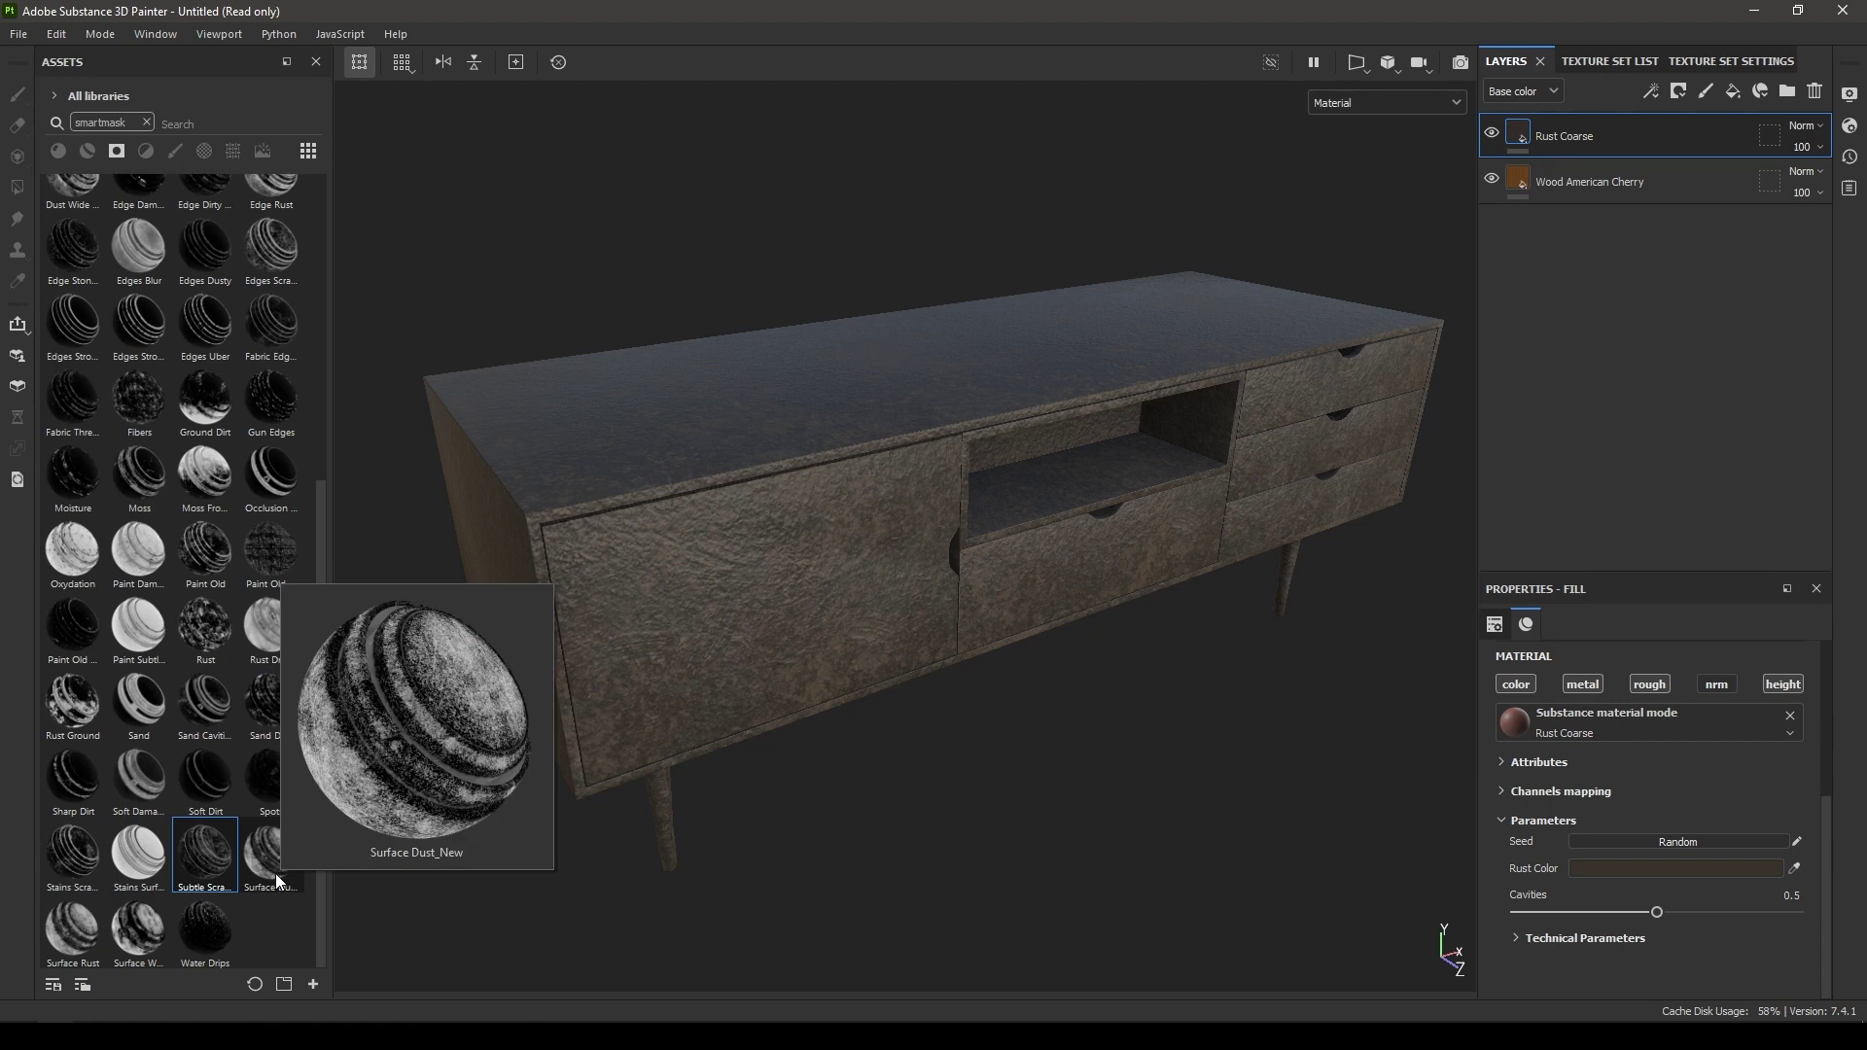
left_click_drag(275, 879, 1586, 134)
left_click_drag(1110, 540, 865, 498, "alt")
left_click_drag(1126, 504, 1089, 633, "alt")
scroll(1186, 686, "down", 2)
scroll(1002, 621, "down", 2)
left_click_drag(933, 608, 1034, 613, "alt")
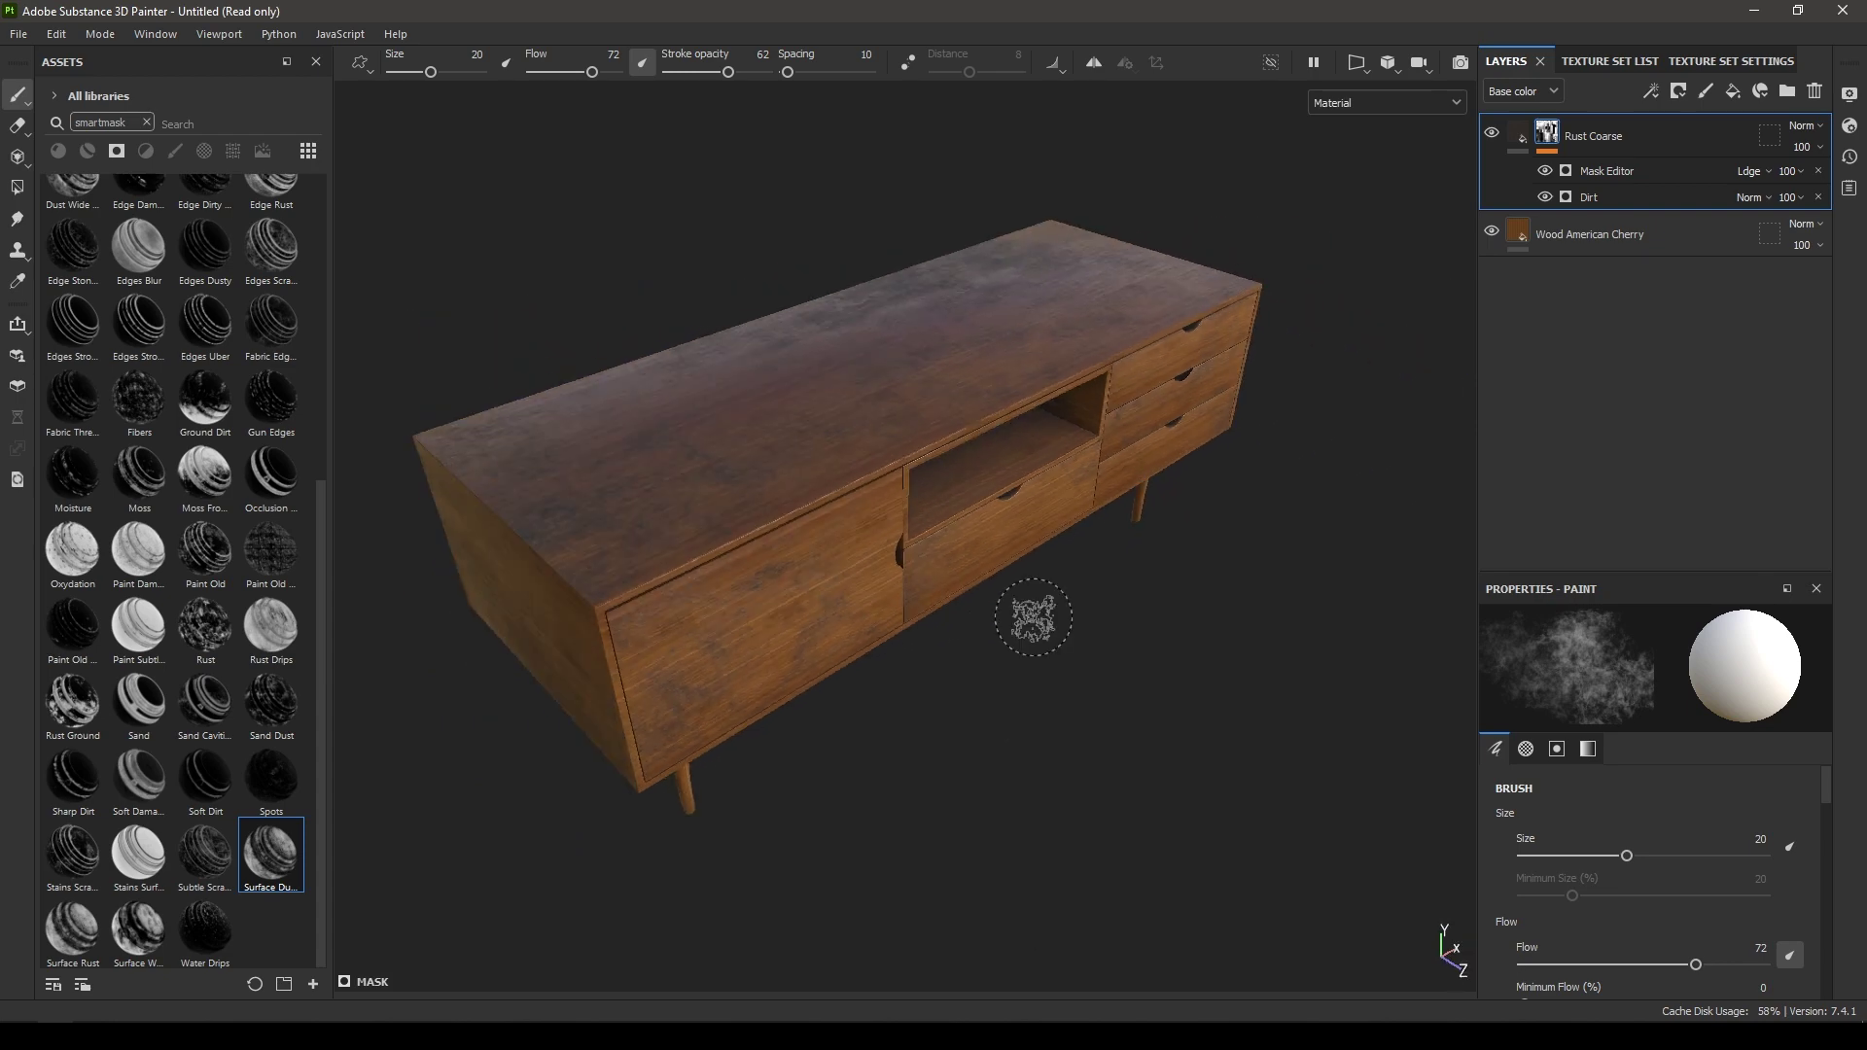